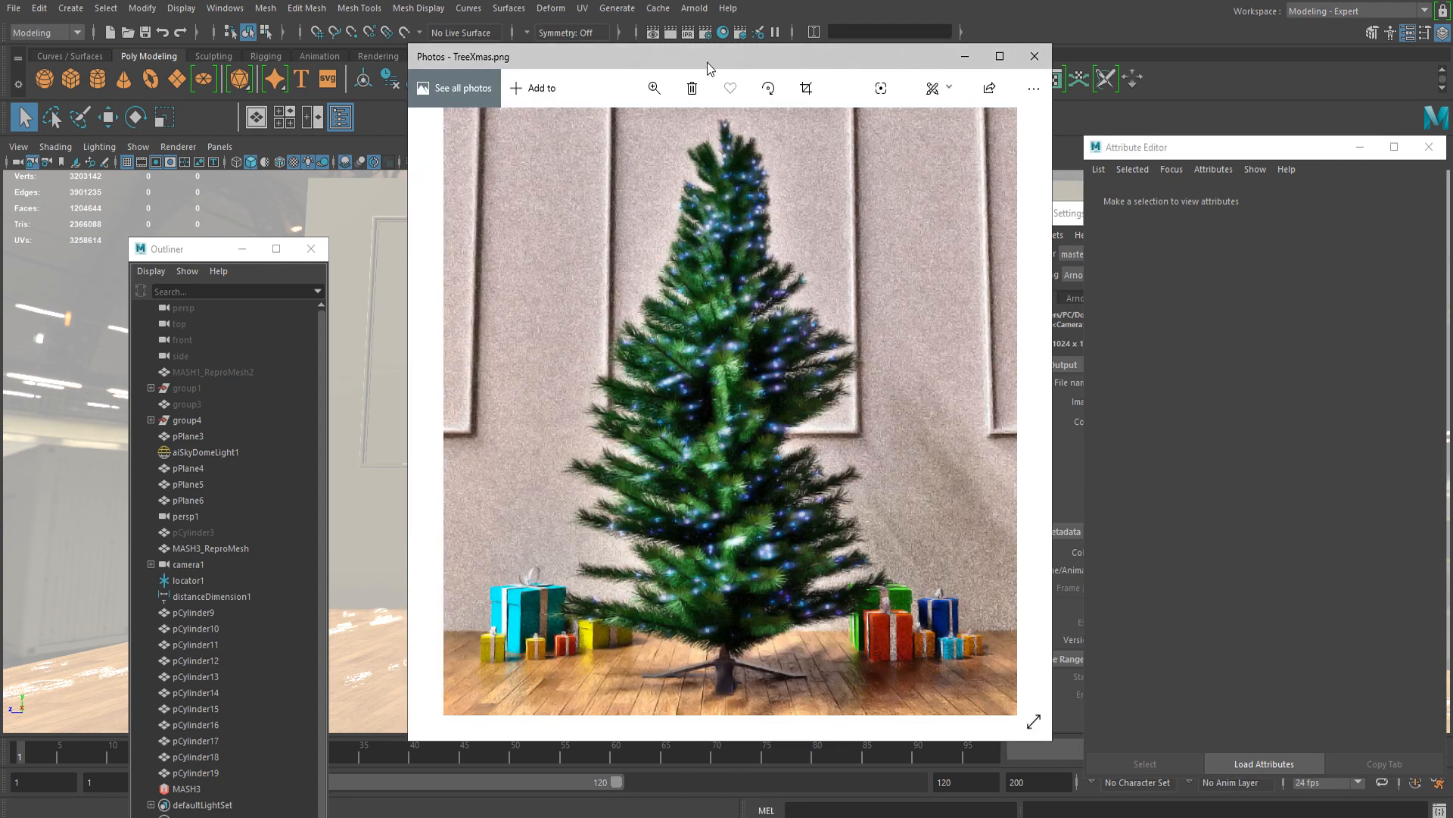
Step: Switch from the tree reference image to the Maya window with the branch test and start a new scene without saving
drag(707, 62, 660, 73)
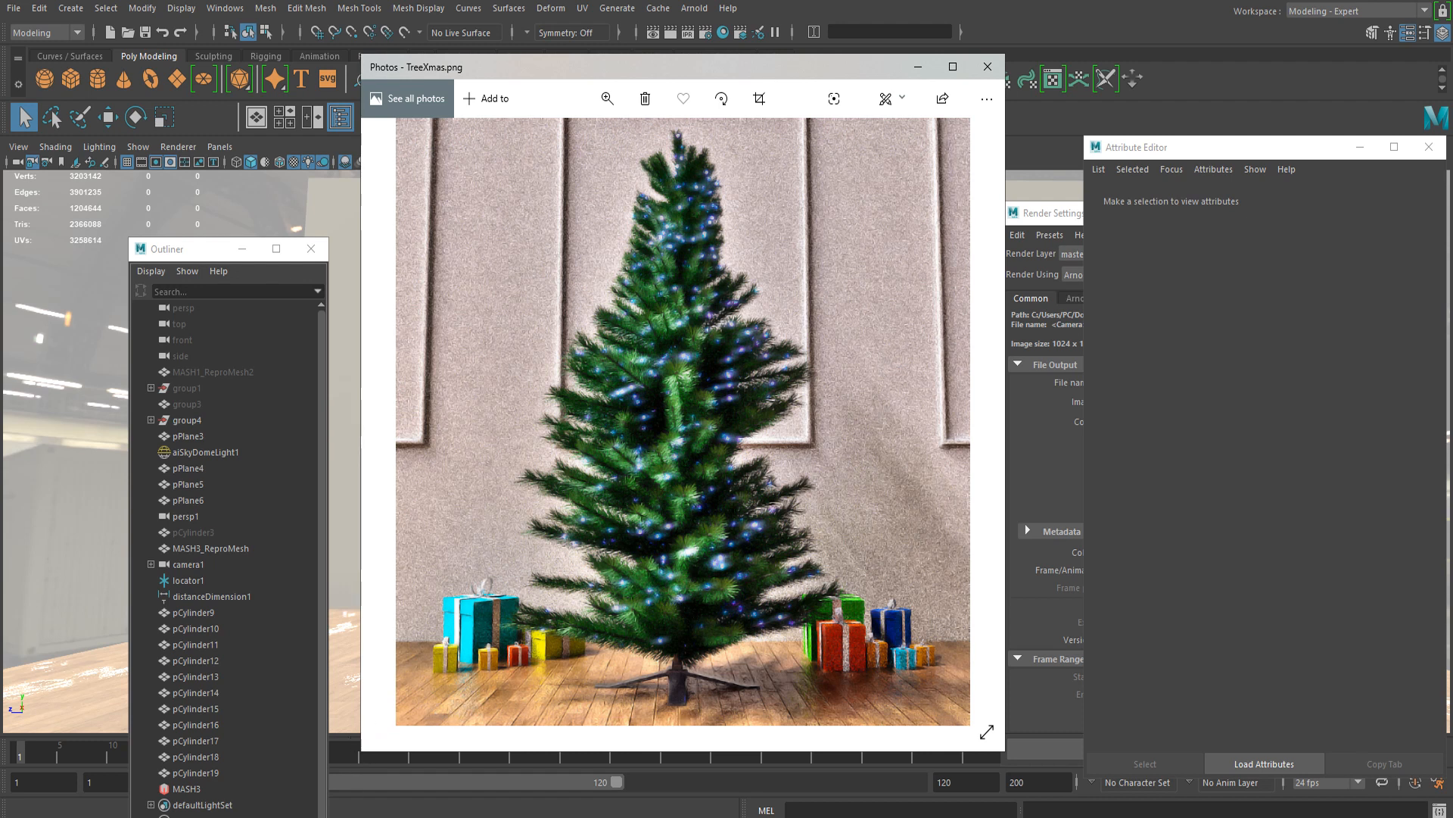
click(269, 773)
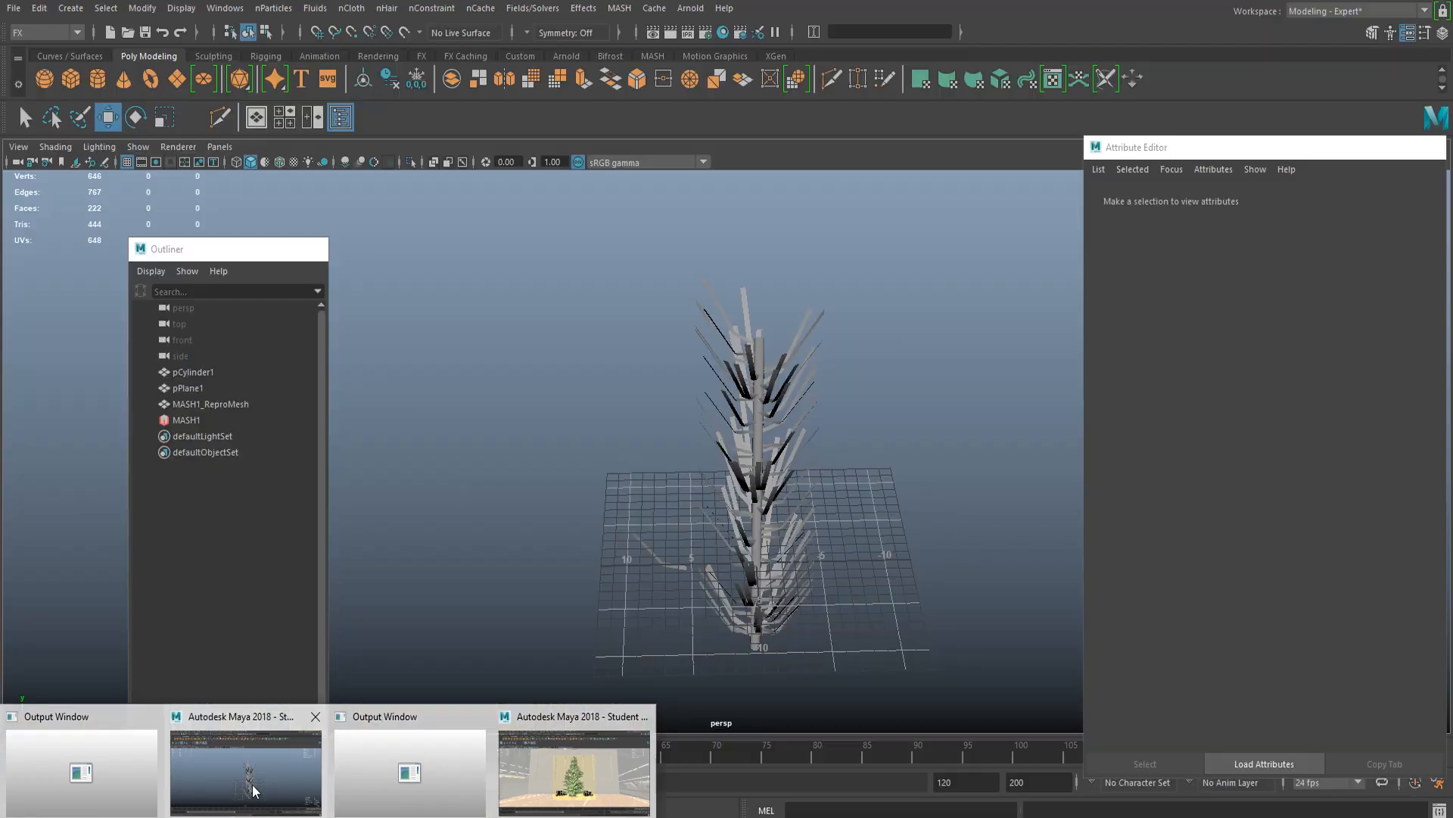
scroll(560, 525, up, 3)
scroll(568, 521, down, 6)
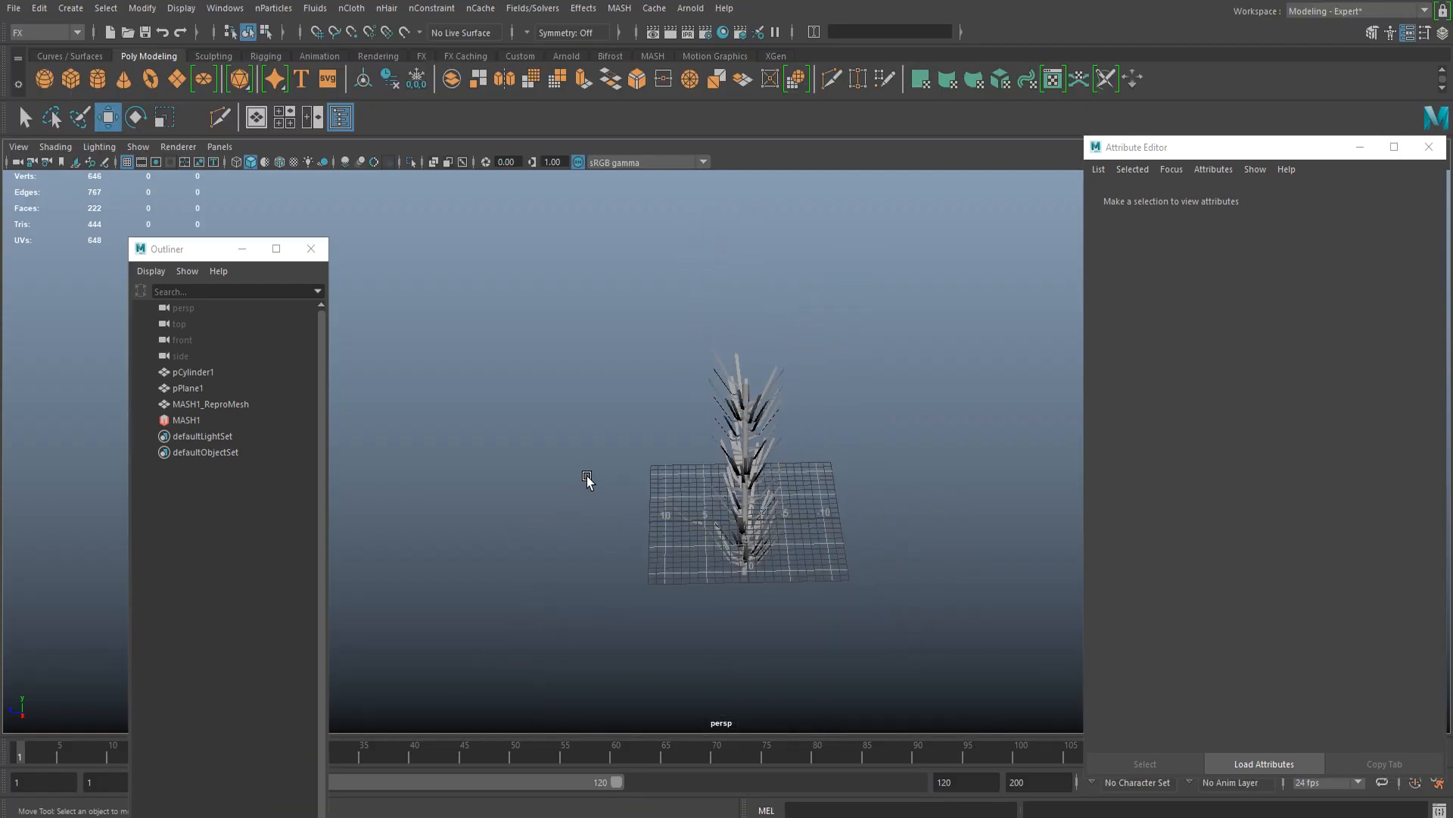
scroll(595, 469, up, 5)
scroll(595, 469, down, 3)
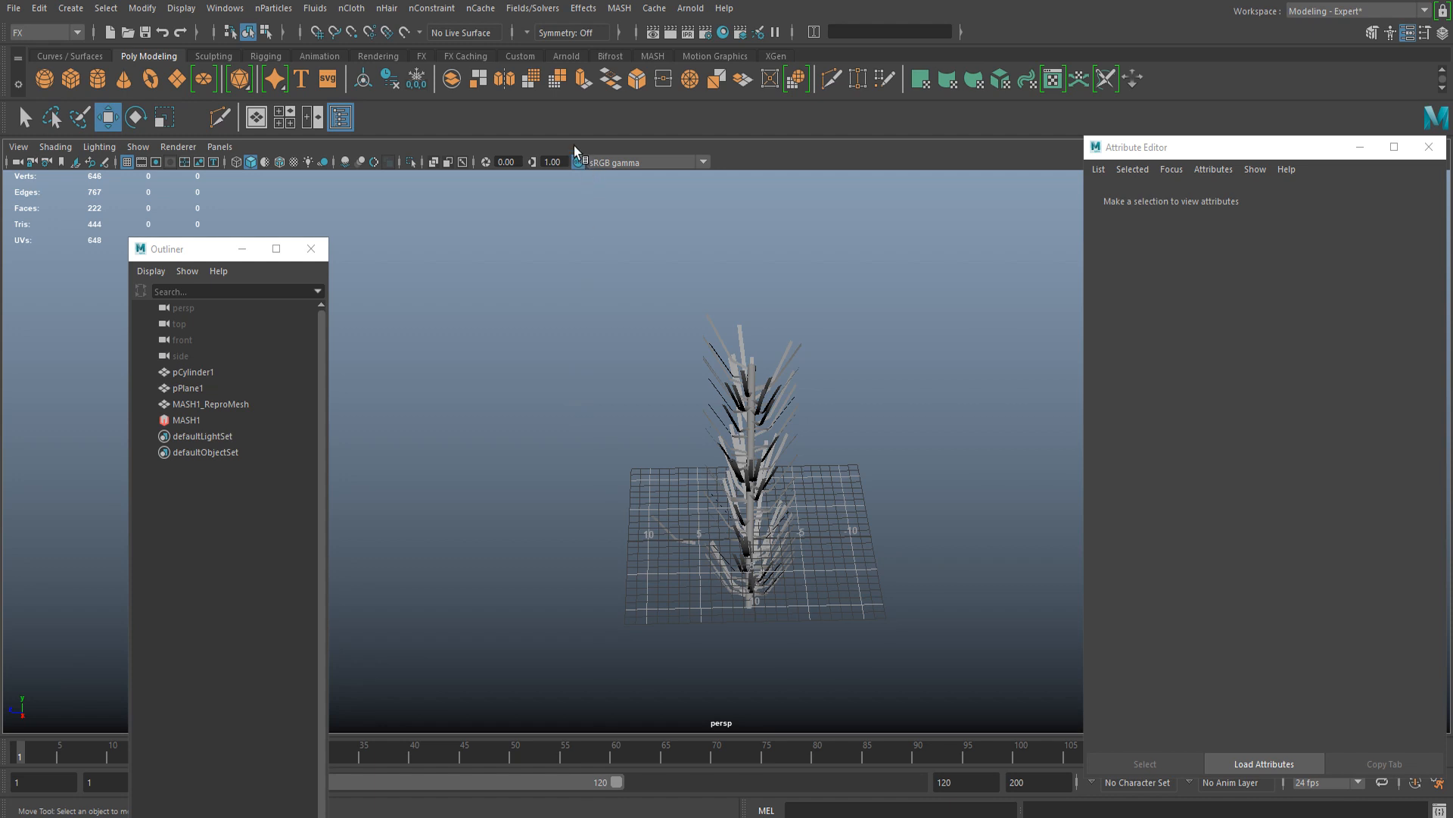
click(15, 9)
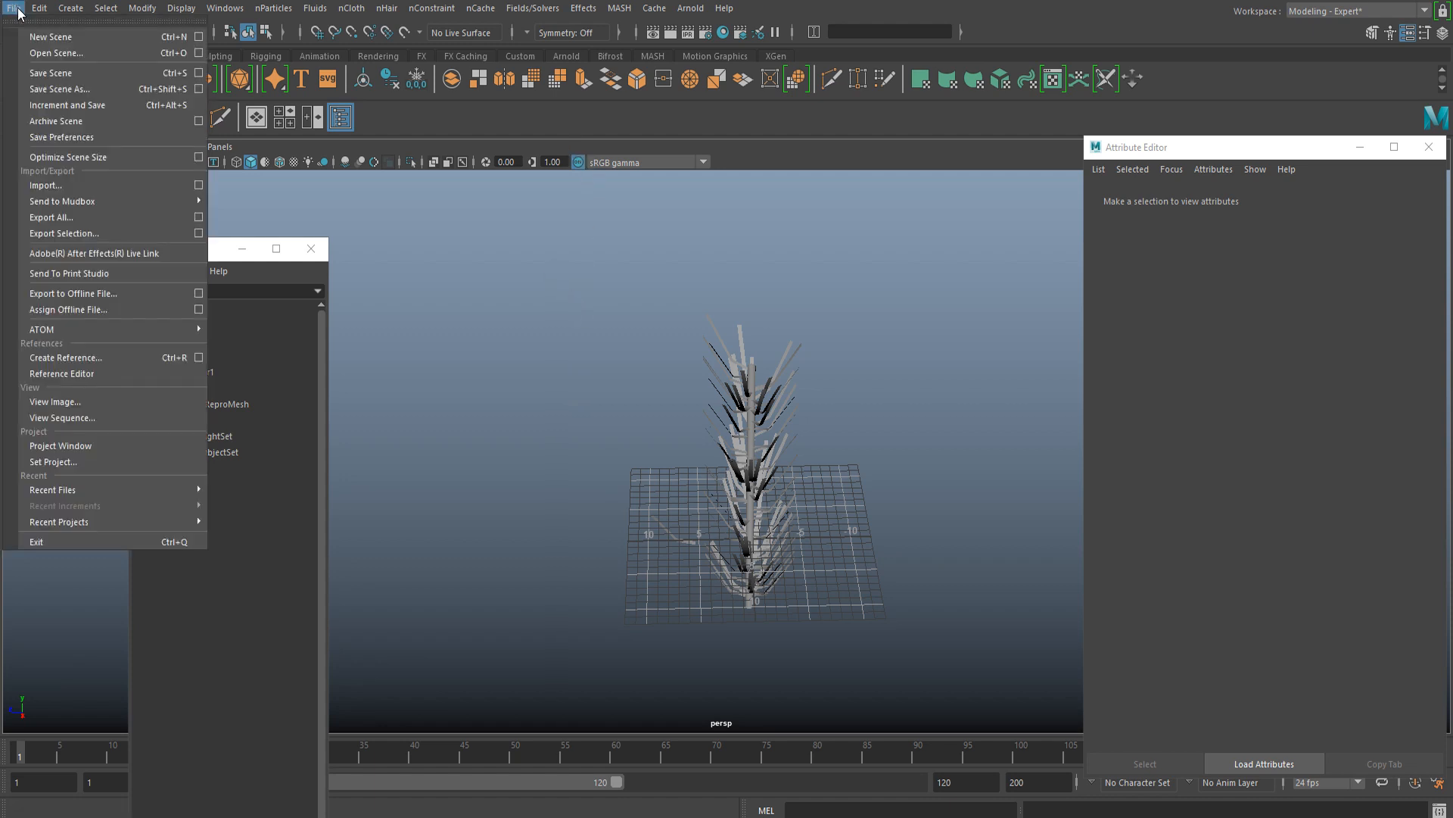
click(54, 38)
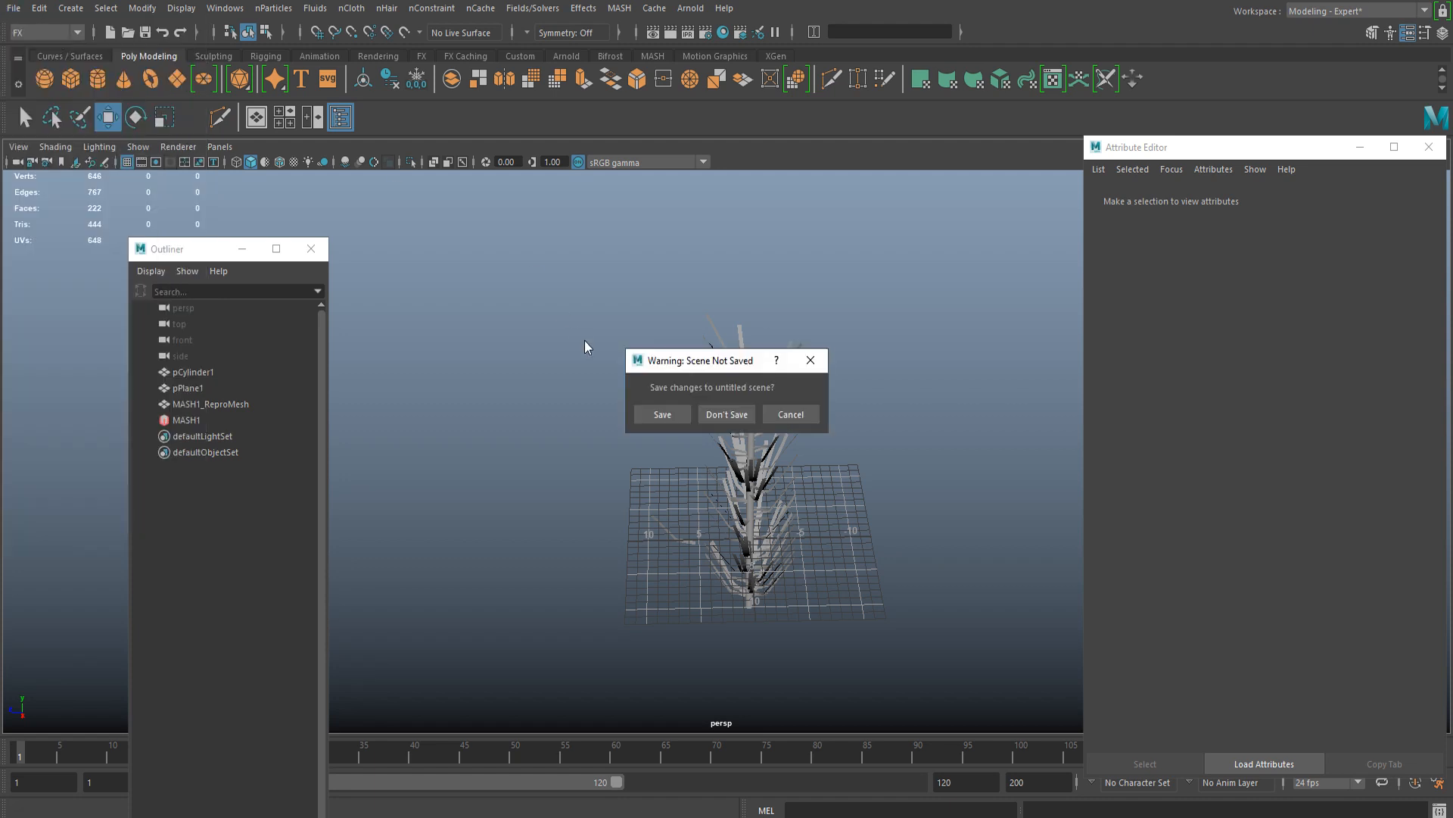
click(717, 415)
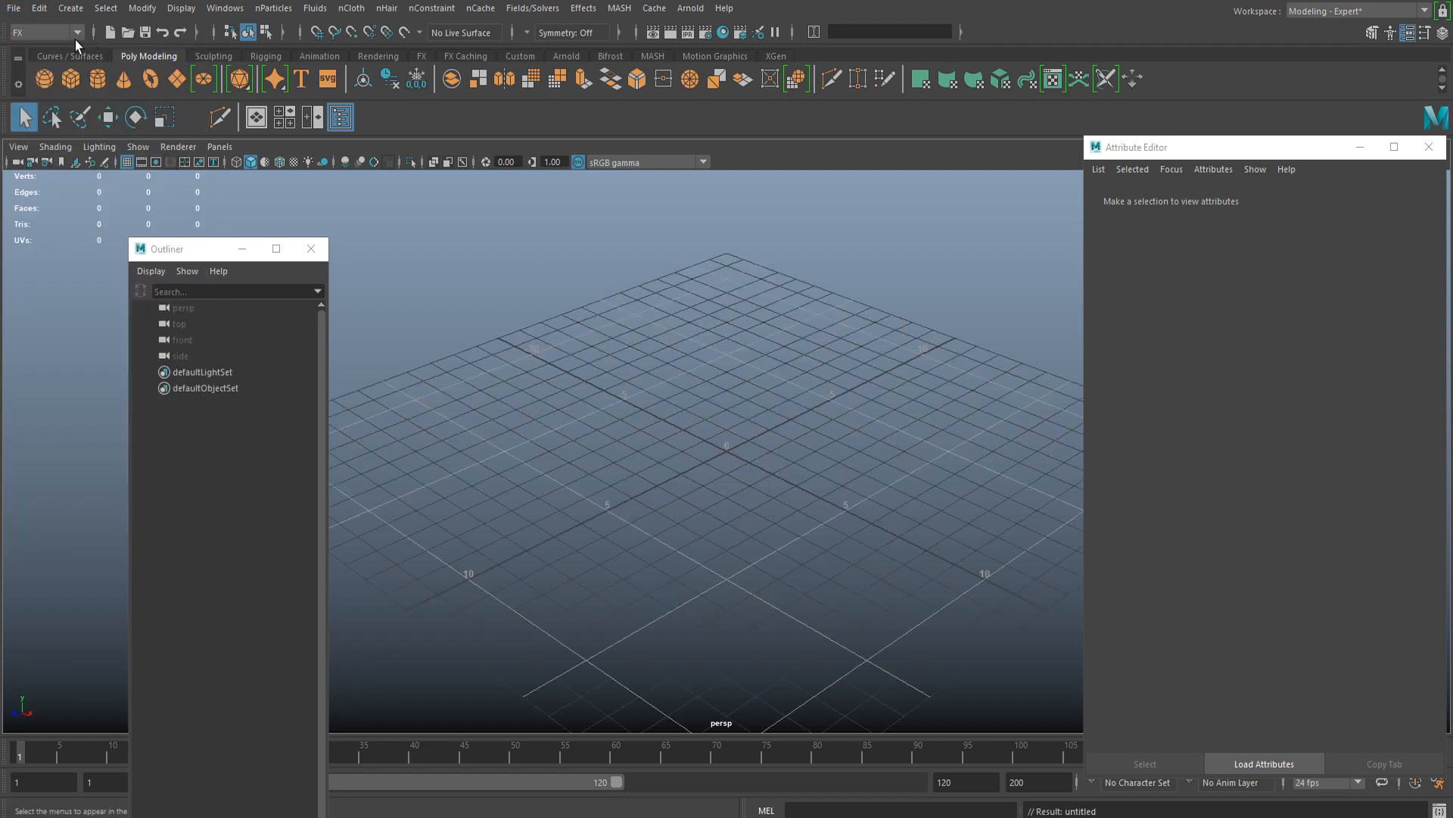
Step: Create a polygon cylinder at the origin and delete its top and bottom cap faces
click(97, 79)
key(w)
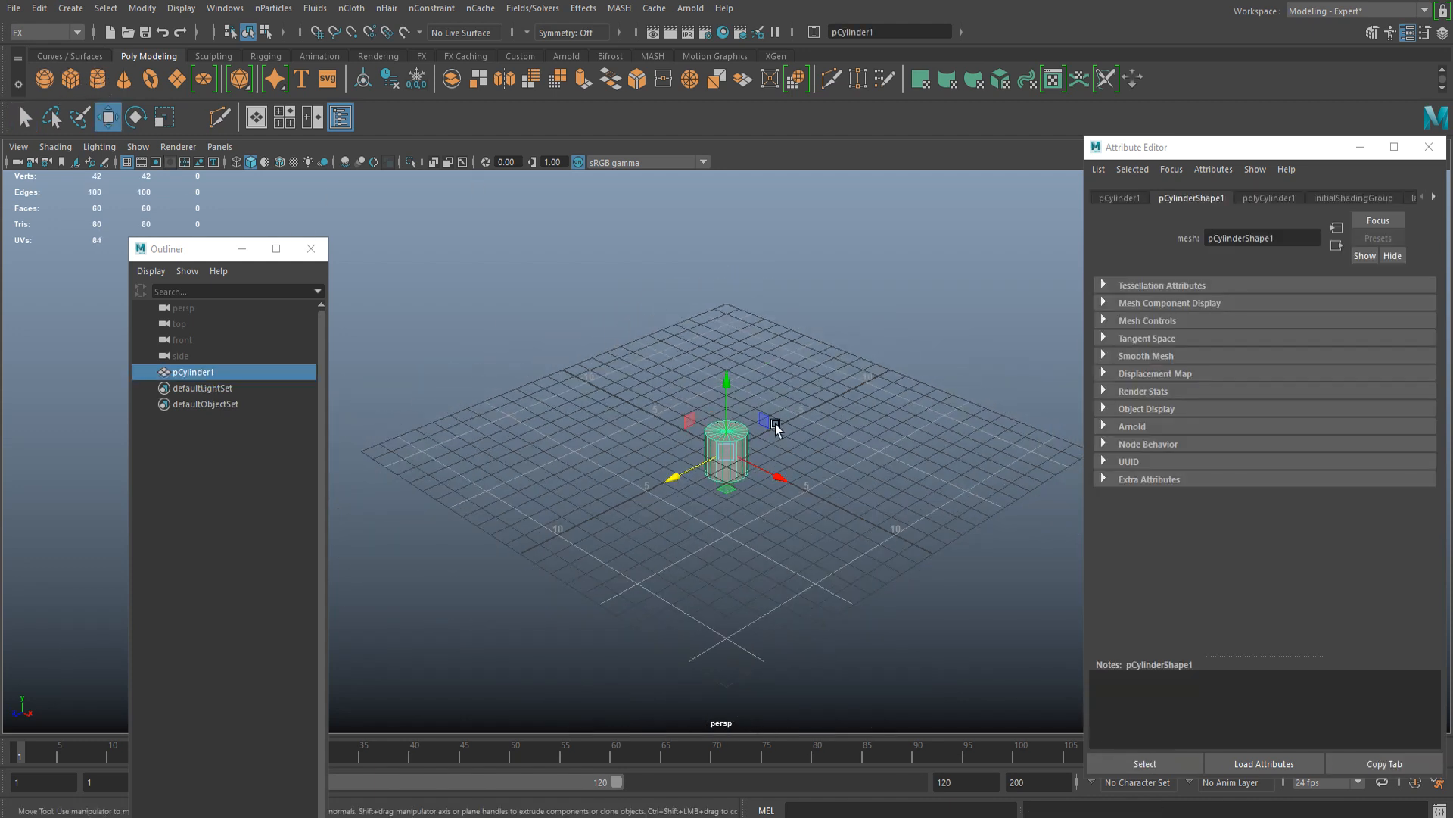
key(r)
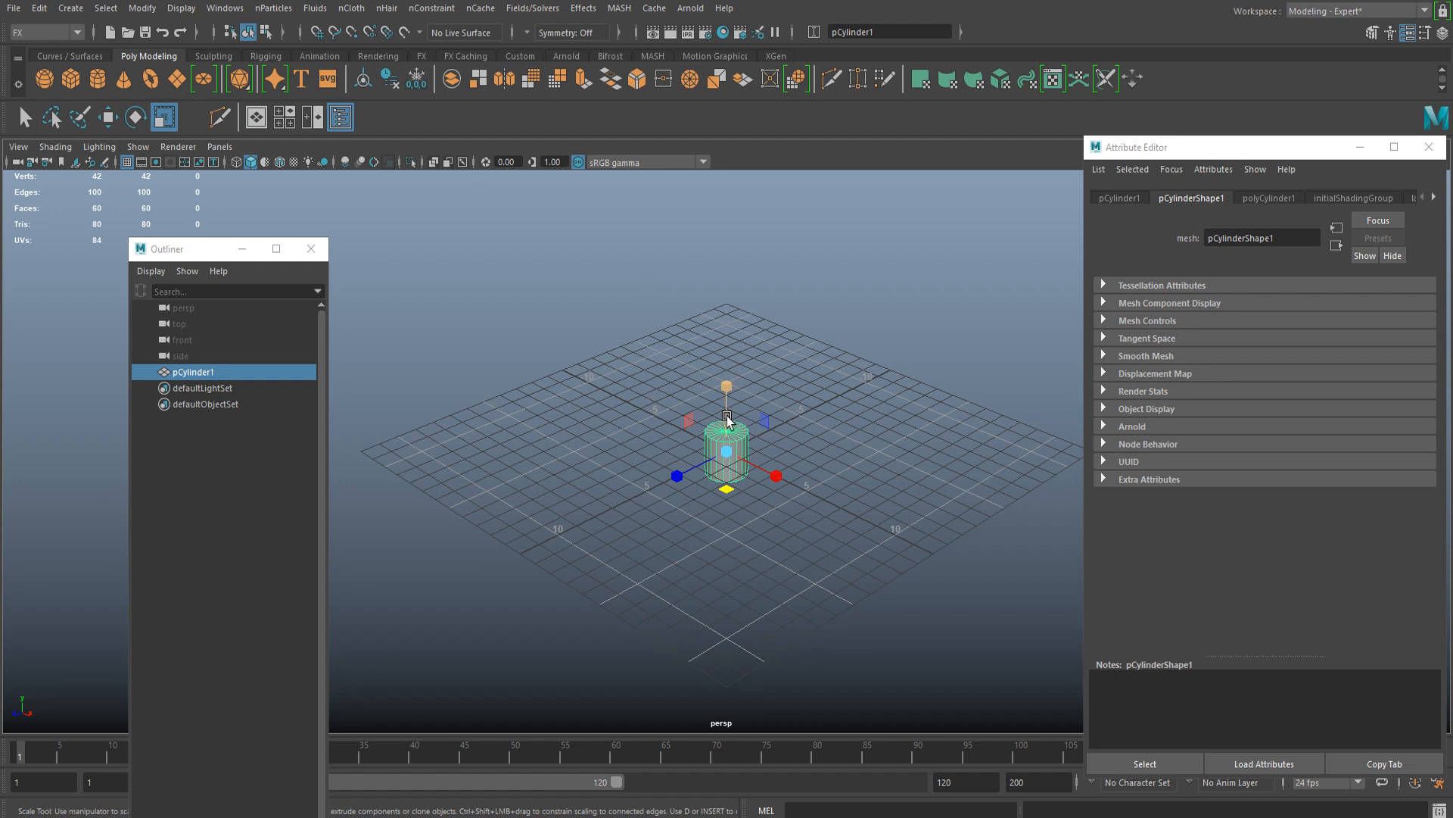
alt+drag(753, 452, 738, 499)
alt+right_drag(738, 500, 976, 469)
alt+right_drag(523, 421, 700, 356)
alt+drag(700, 356, 701, 426)
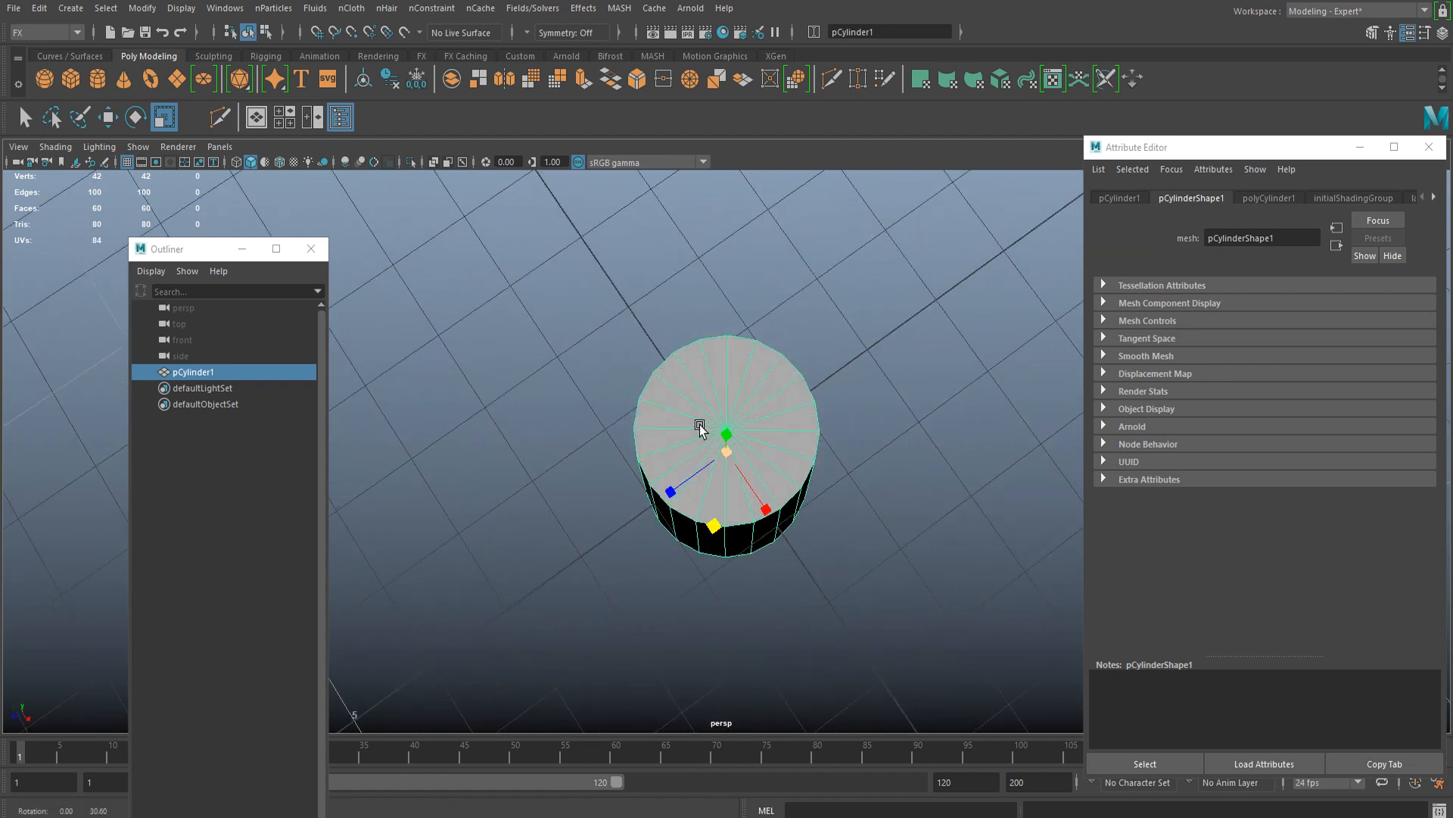
right_drag(727, 357, 727, 403)
alt+drag(724, 404, 704, 292)
key(Delete)
alt+right_drag(704, 292, 679, 386)
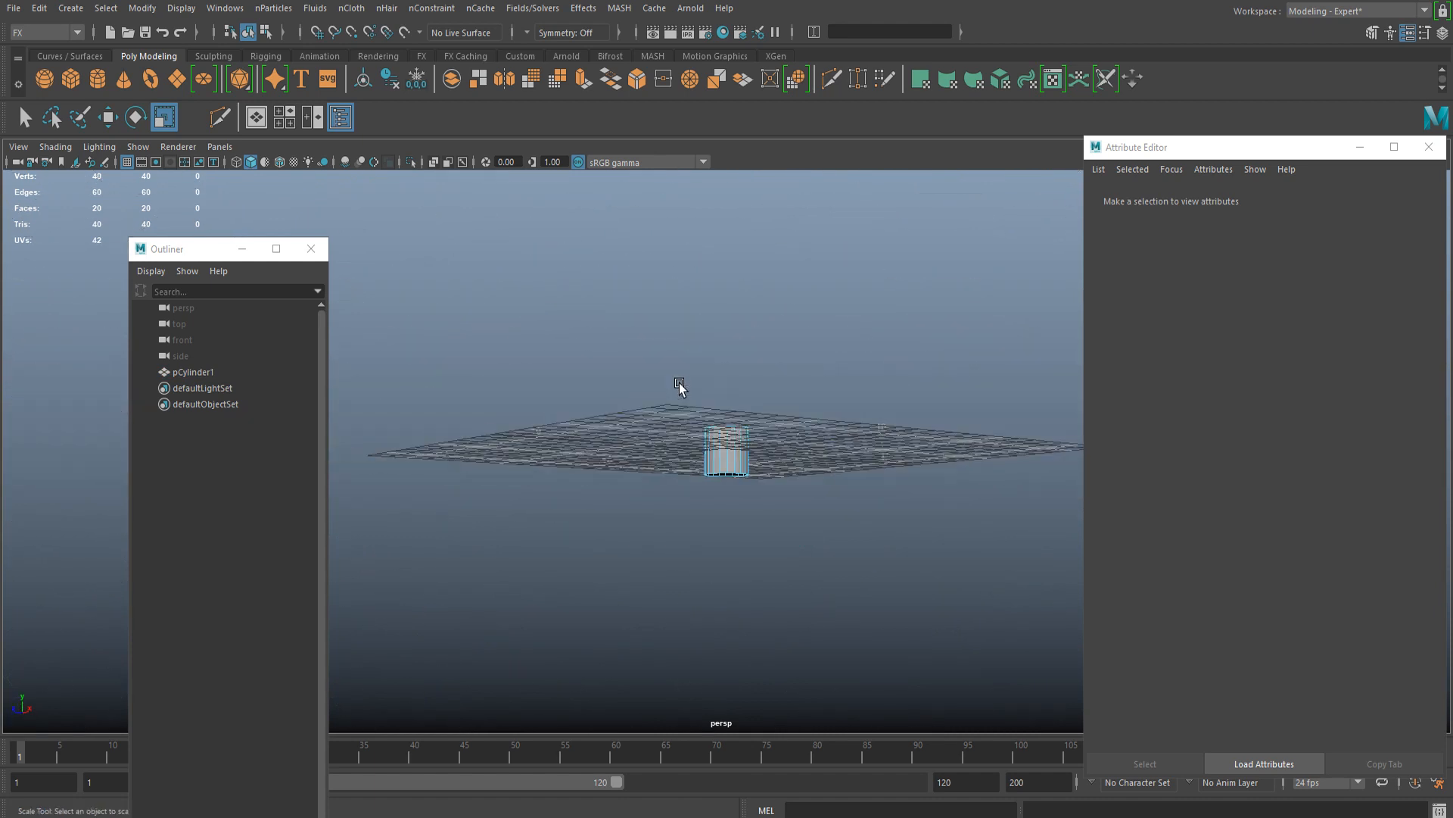
Step: Scale the open cylinder up along Y into a tall pole for the tree trunk
alt+drag(678, 386, 750, 68)
double_click(738, 456)
scroll(735, 454, down, 5)
key(w)
key(r)
scroll(725, 468, down, 1)
scroll(724, 465, down, 1)
mouse_move(727, 382)
mouse_down()
mouse_move(734, 325)
mouse_move(731, 359)
mouse_up()
right_drag(731, 359, 768, 334)
scroll(715, 525, up, 5)
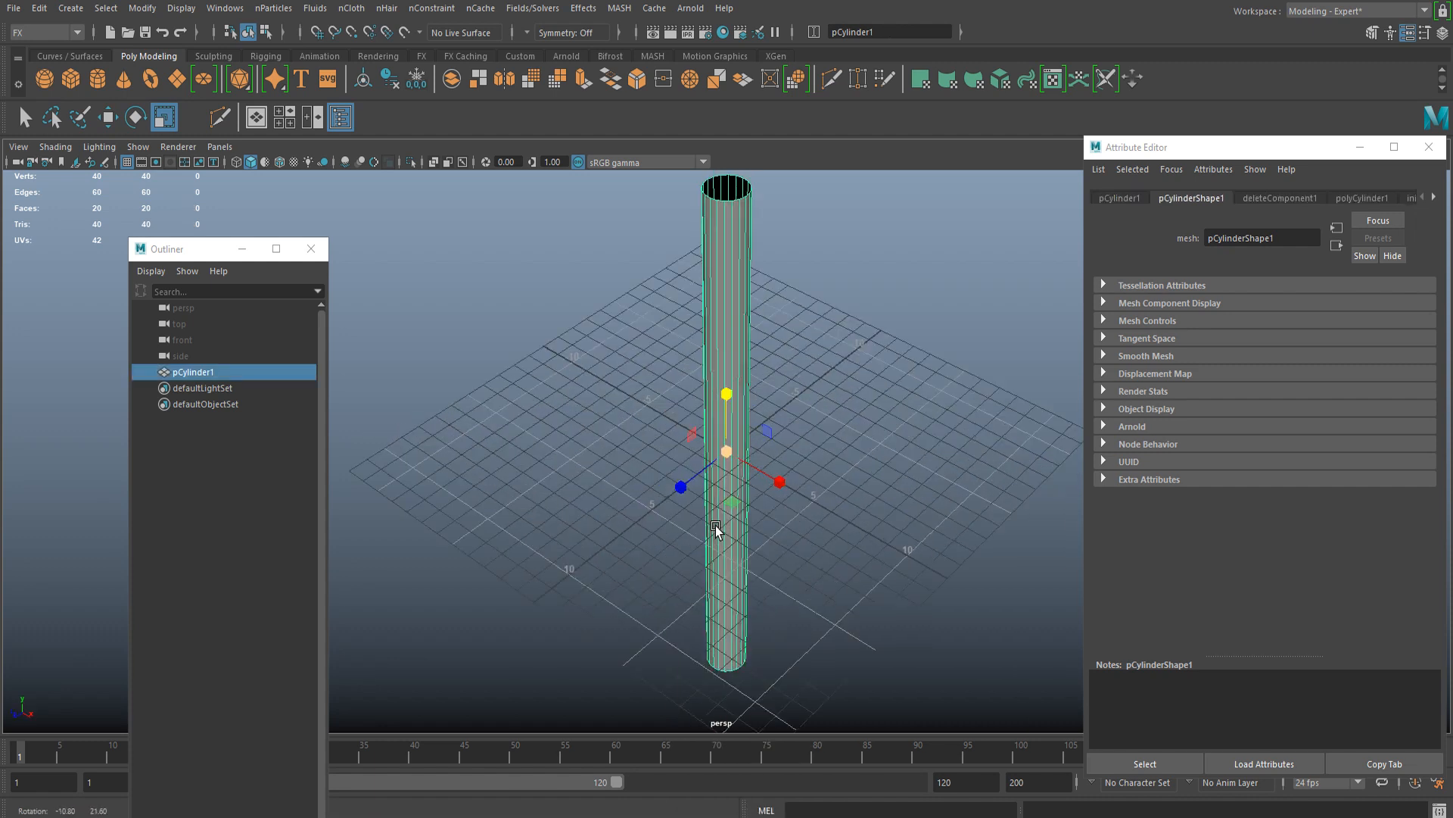
Step: Scale the cylinder down in X and Z into a slender trunk, and undo the accidental move
drag(742, 505, 661, 507)
scroll(704, 496, down, 6)
key(w)
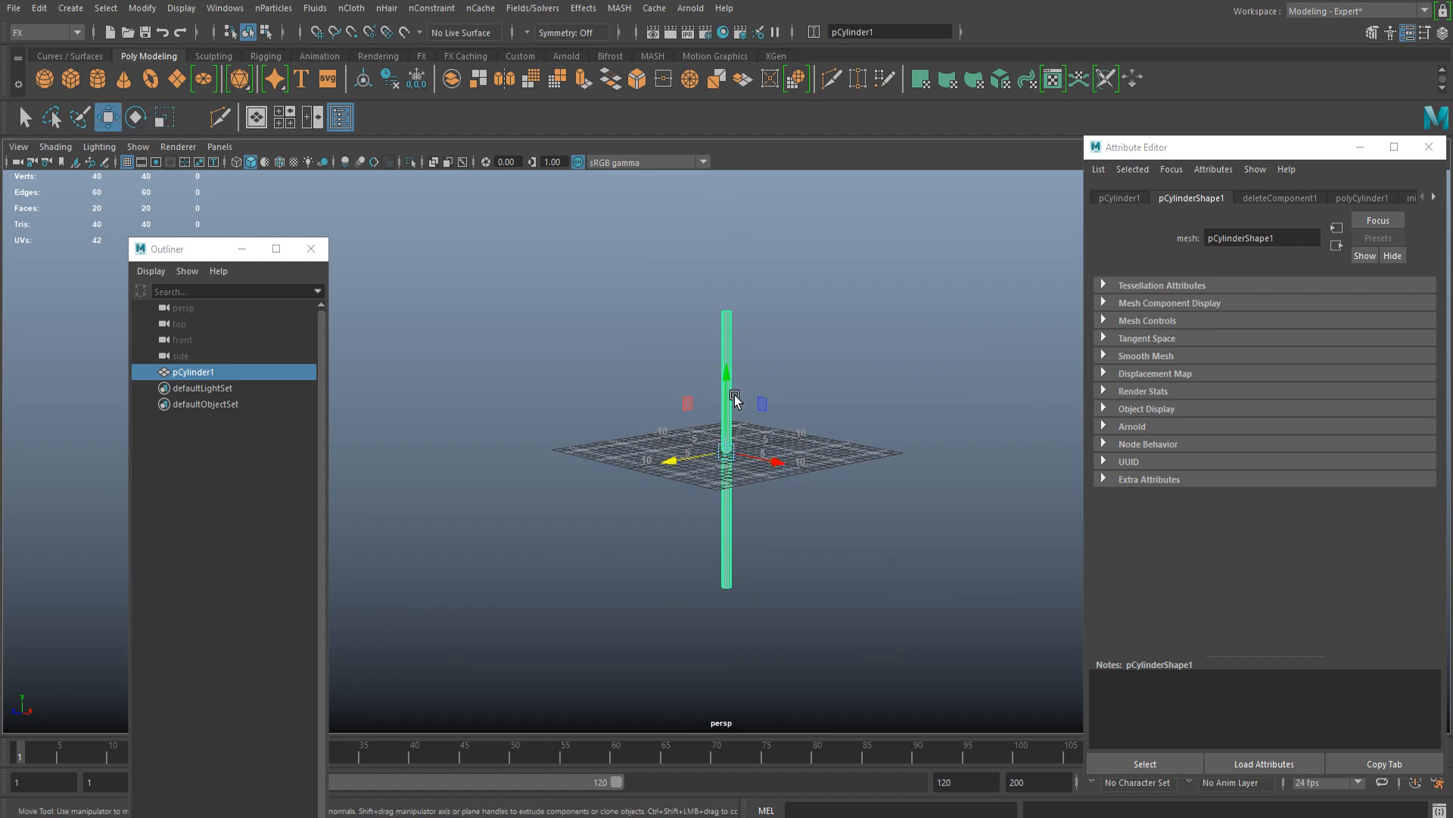
alt+drag(529, 356, 648, 455)
scroll(678, 473, up, 5)
key(ctrl+z)
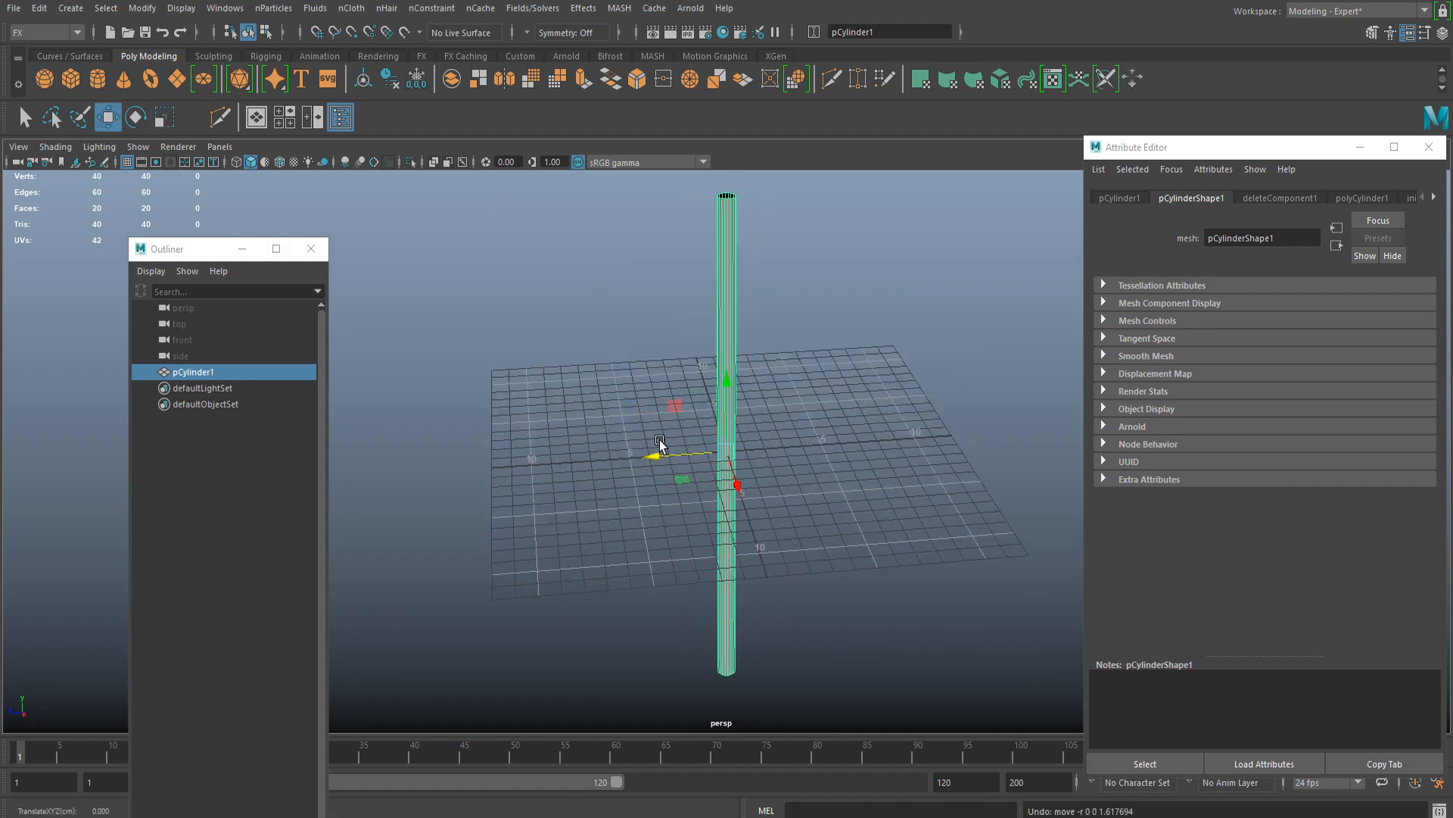
Step: Create a polygon plane, move it along Z beside the trunk, and set its width and height subdivisions to 1
click(177, 79)
drag(669, 458, 611, 458)
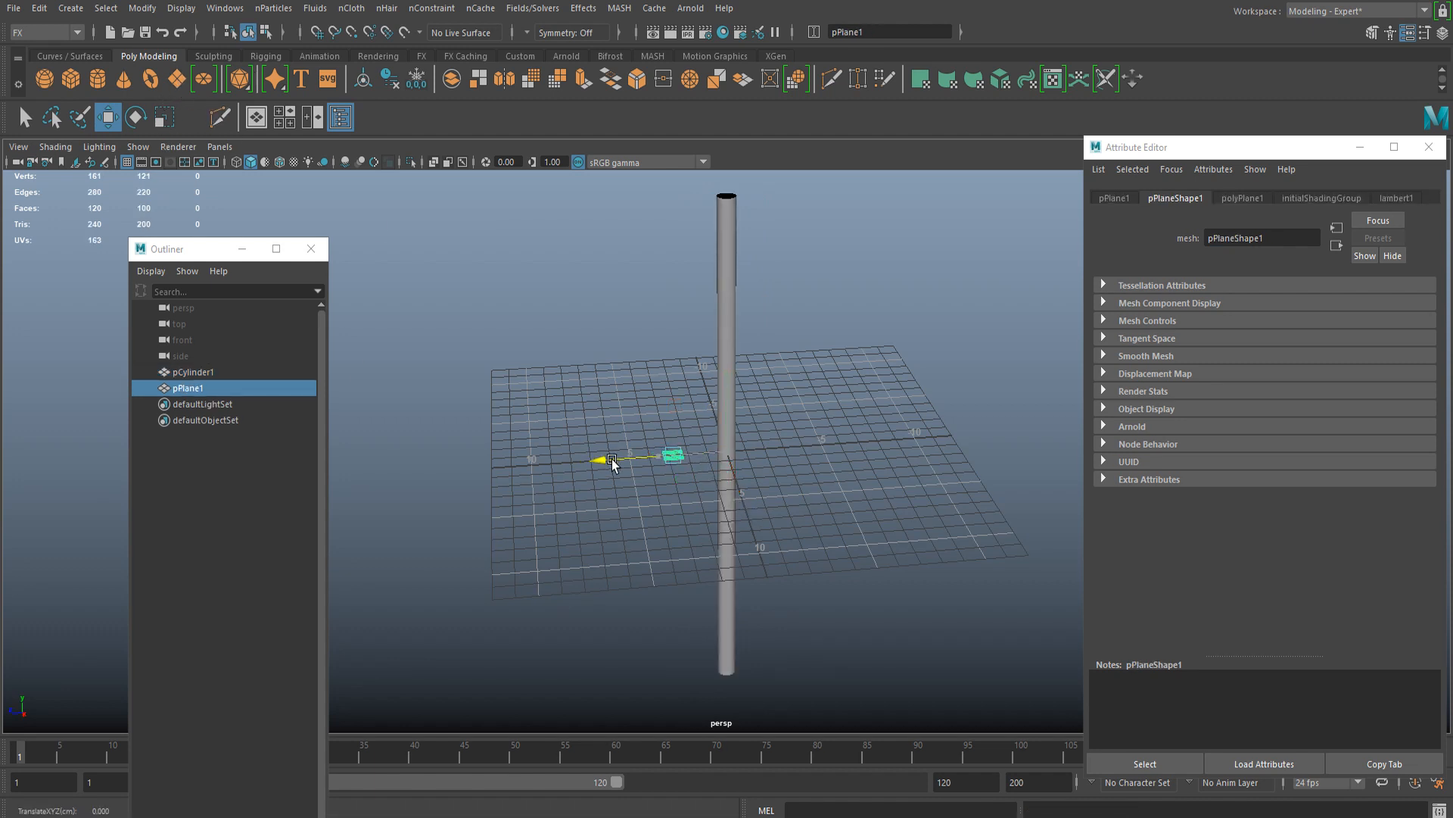
scroll(654, 470, up, 10)
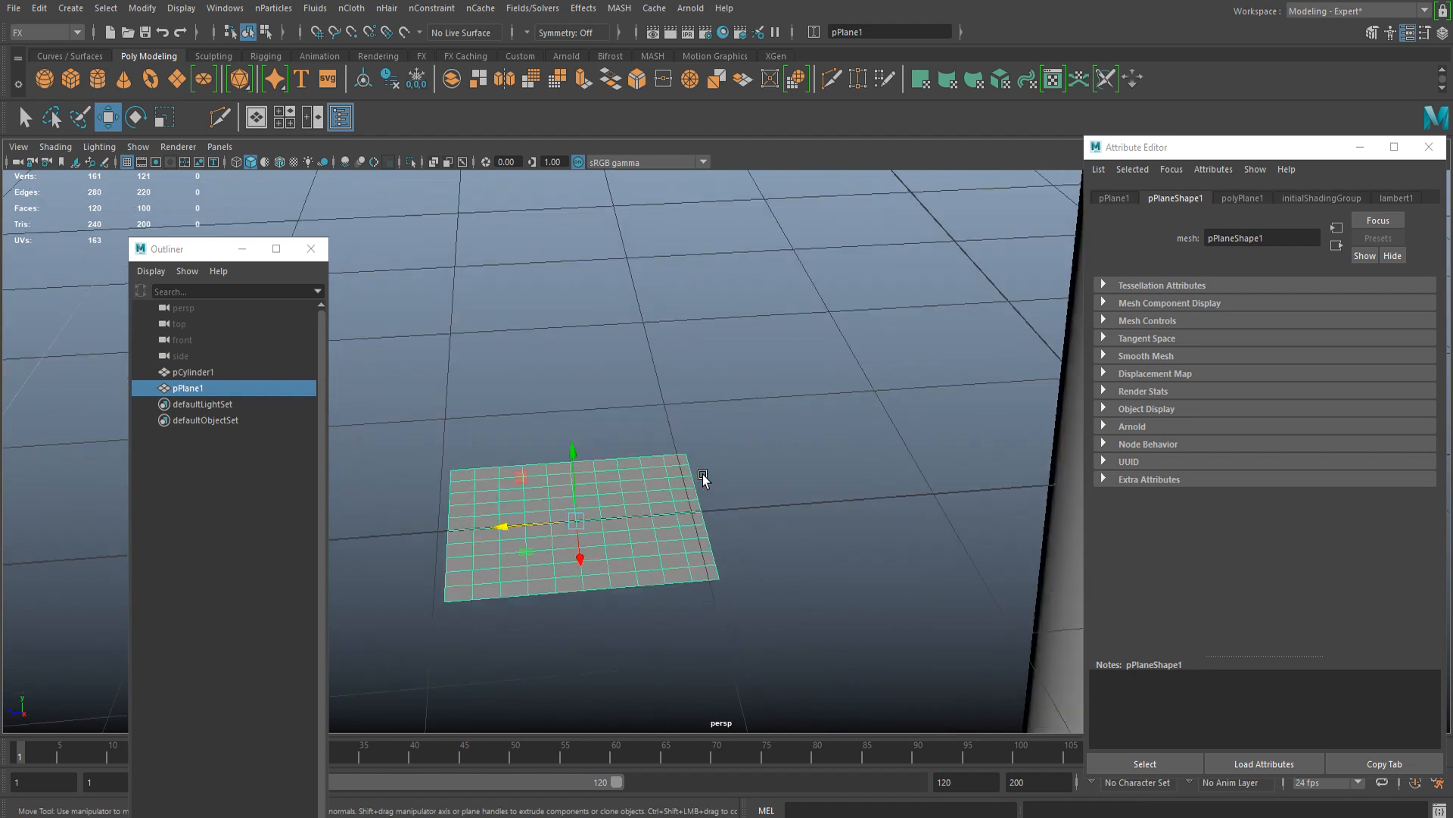
key(t)
scroll(657, 504, down, 1)
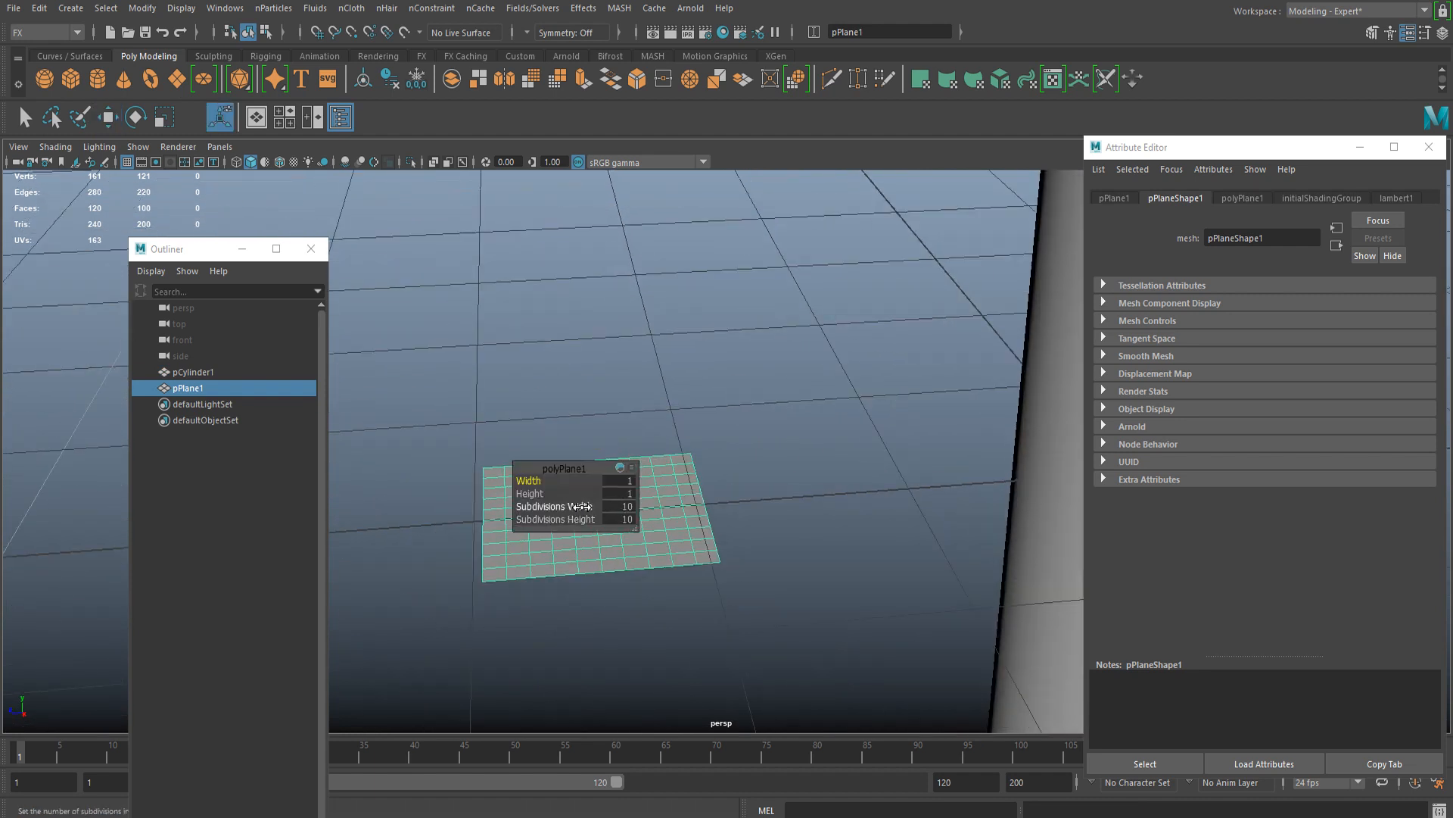
drag(581, 506, 492, 484)
drag(577, 517, 387, 500)
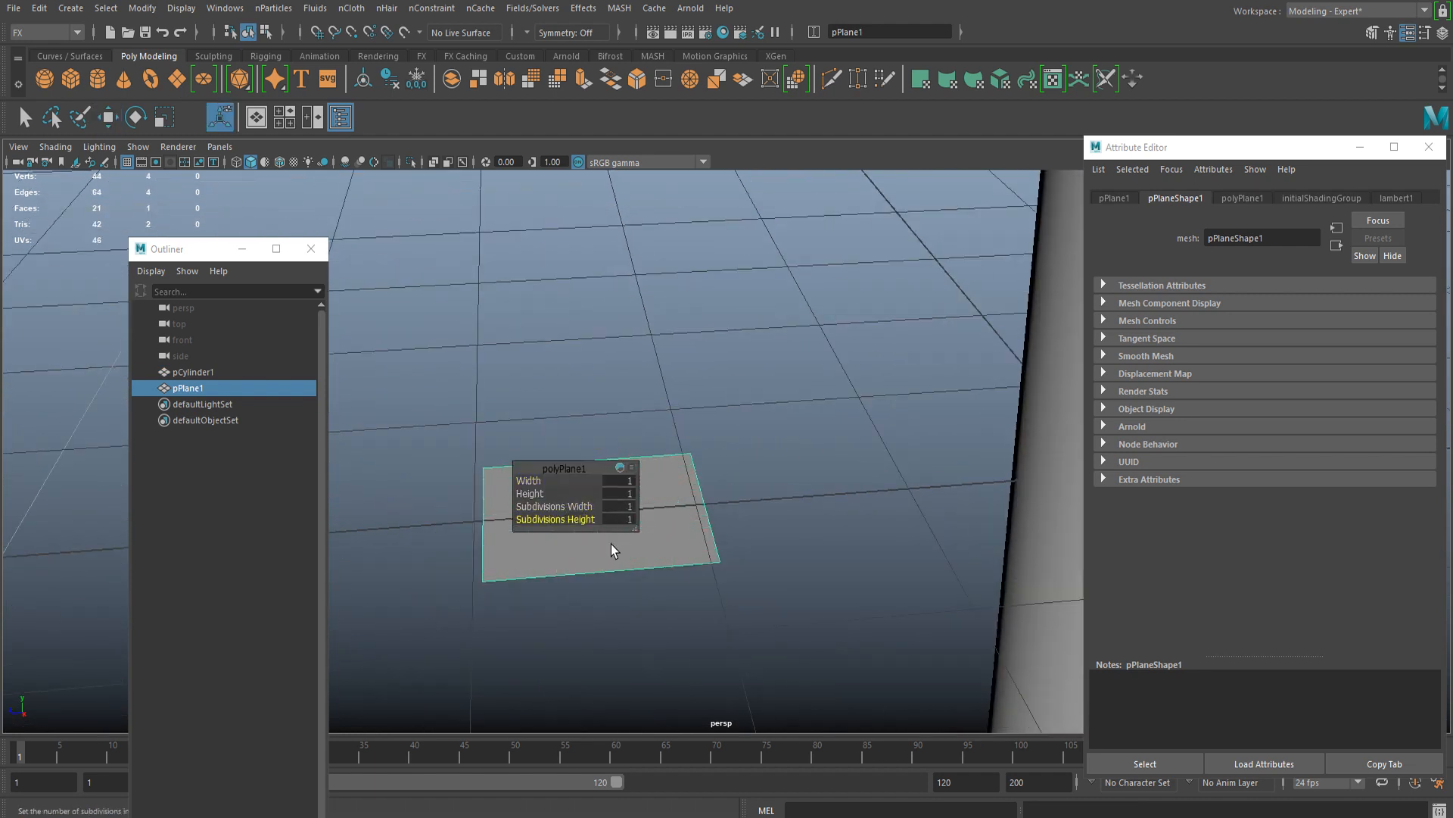
Step: Pull the plane's outer edge away from the trunk to lengthen it into a long, narrow branch strip
key(q)
scroll(597, 525, down, 2)
scroll(597, 525, down, 3)
right_drag(684, 461, 696, 293)
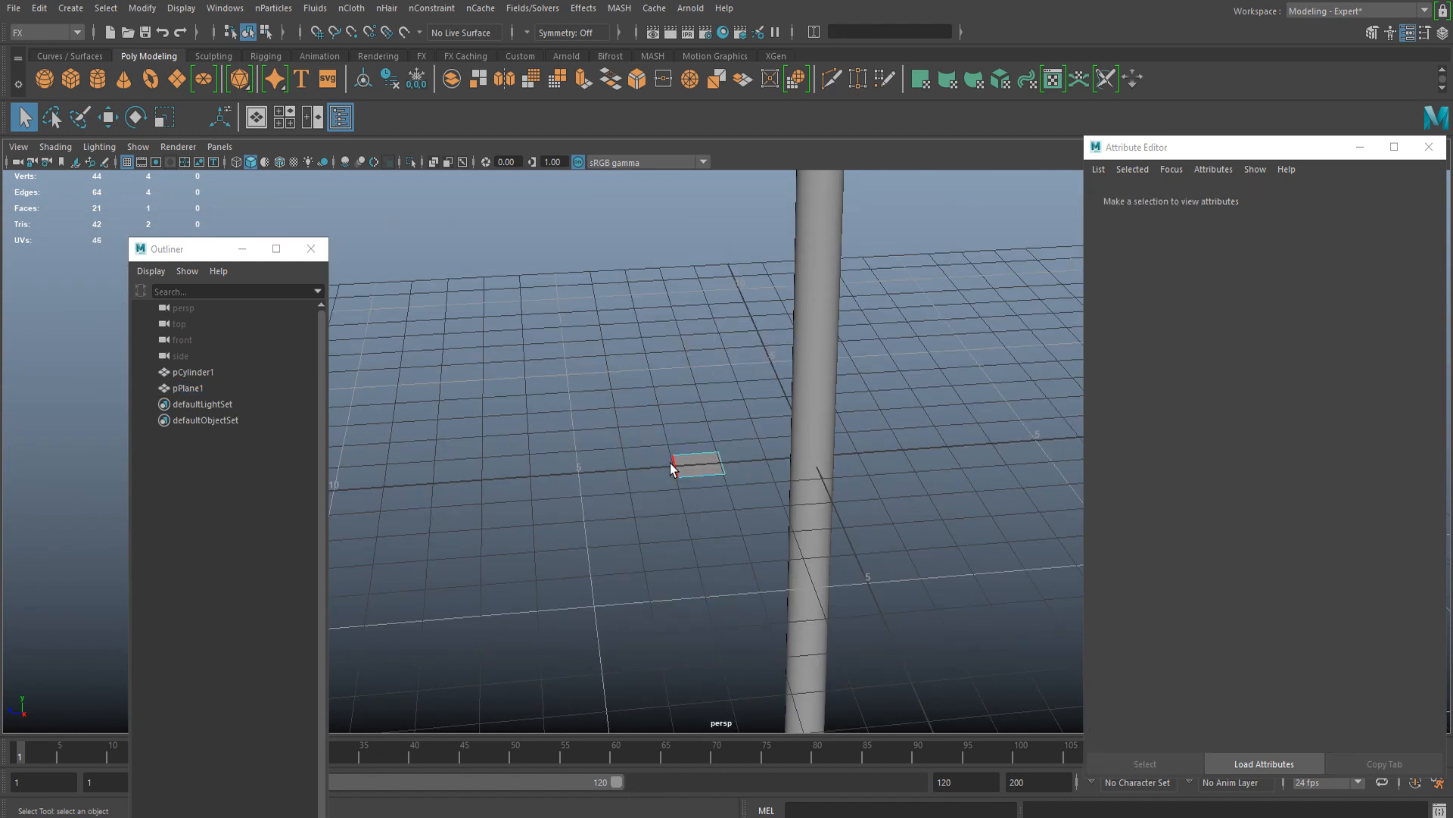
click(717, 463)
key(w)
drag(634, 470, 375, 475)
right_drag(461, 363, 539, 335)
Step: Snap the plane's pivot to its trunk-side end and snap the plane along Z to the grid center at the trunk
key(d)
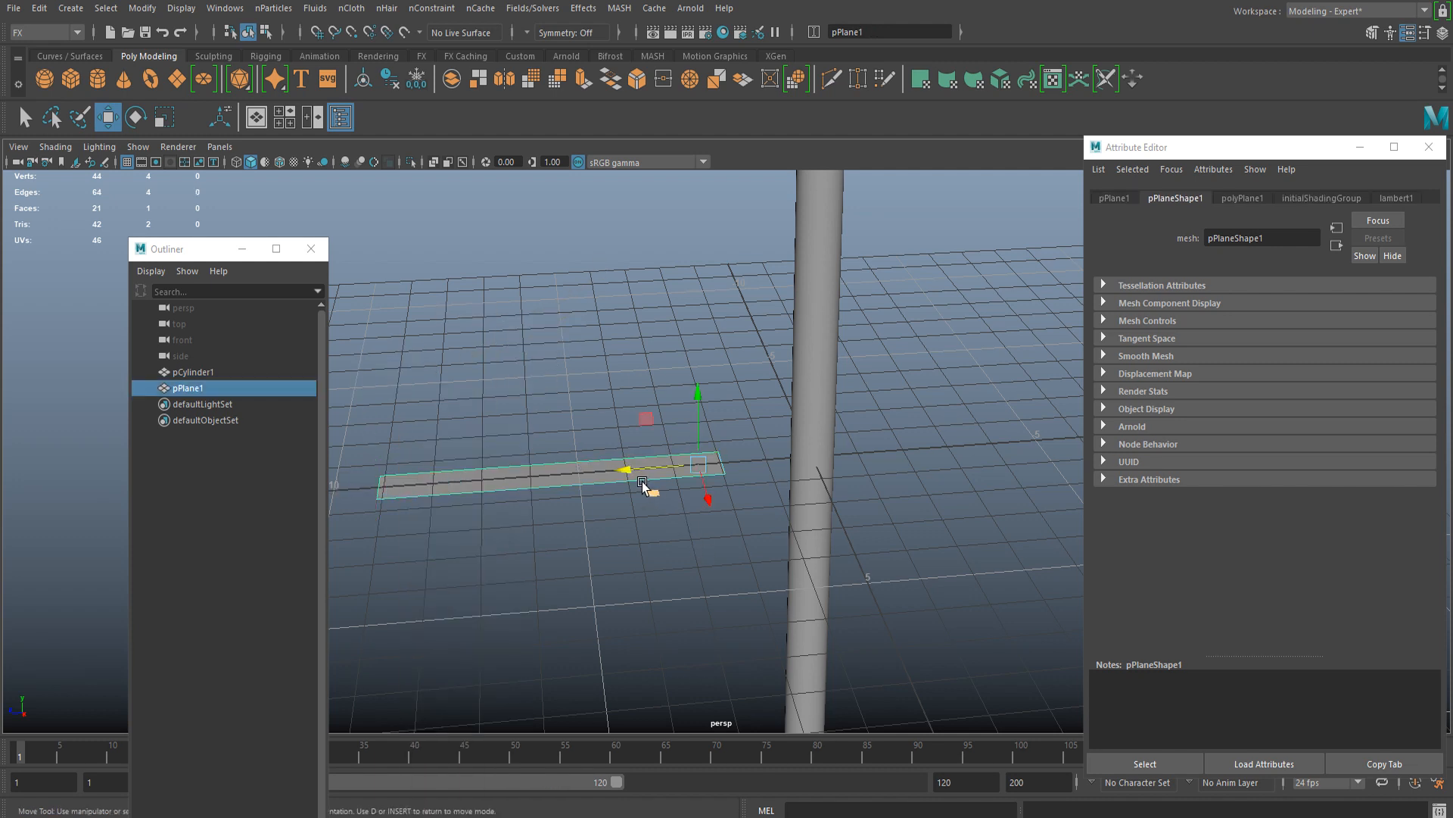
key(v)
drag(626, 468, 719, 464)
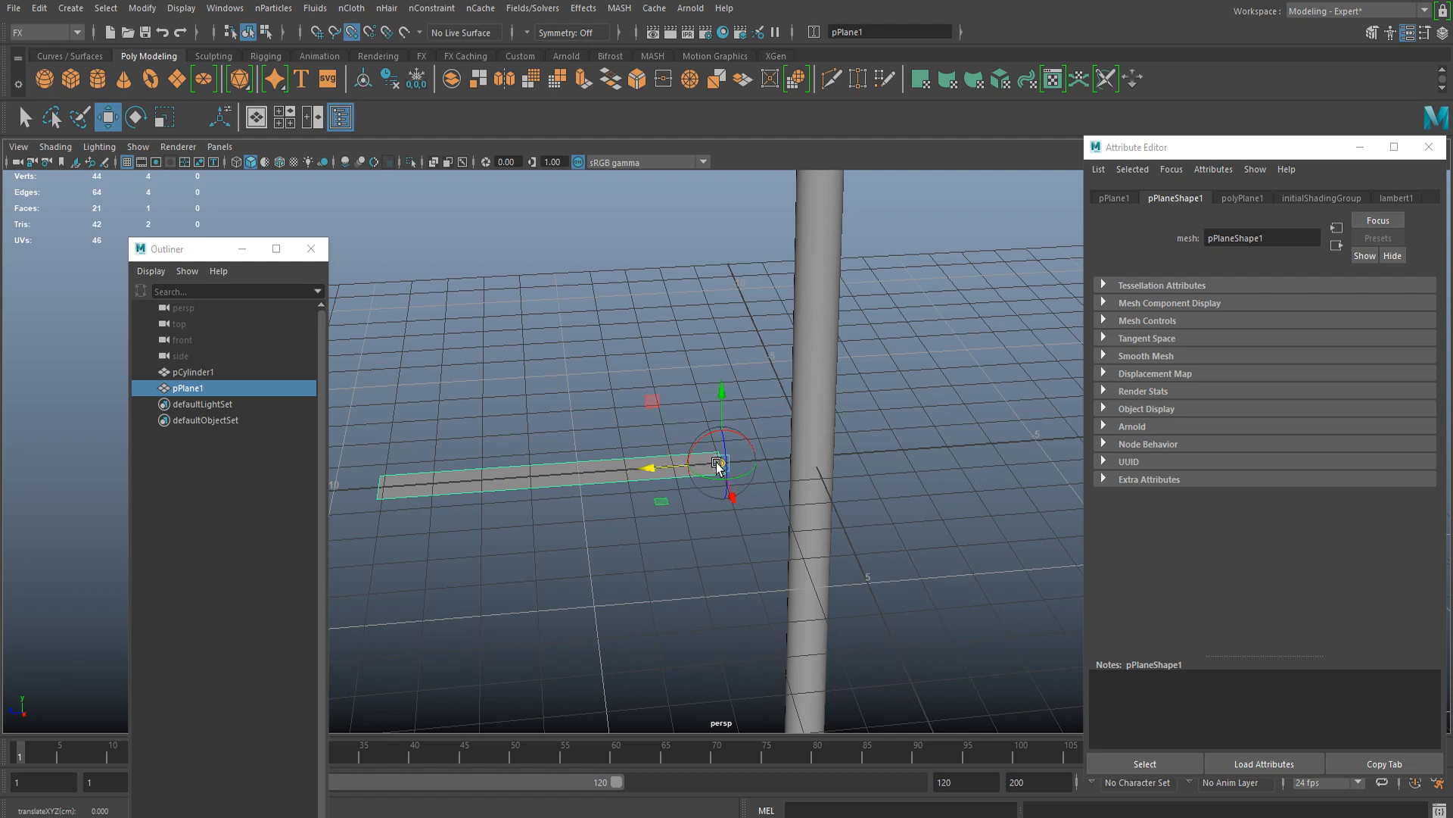
scroll(698, 486, up, 1)
scroll(689, 488, down, 2)
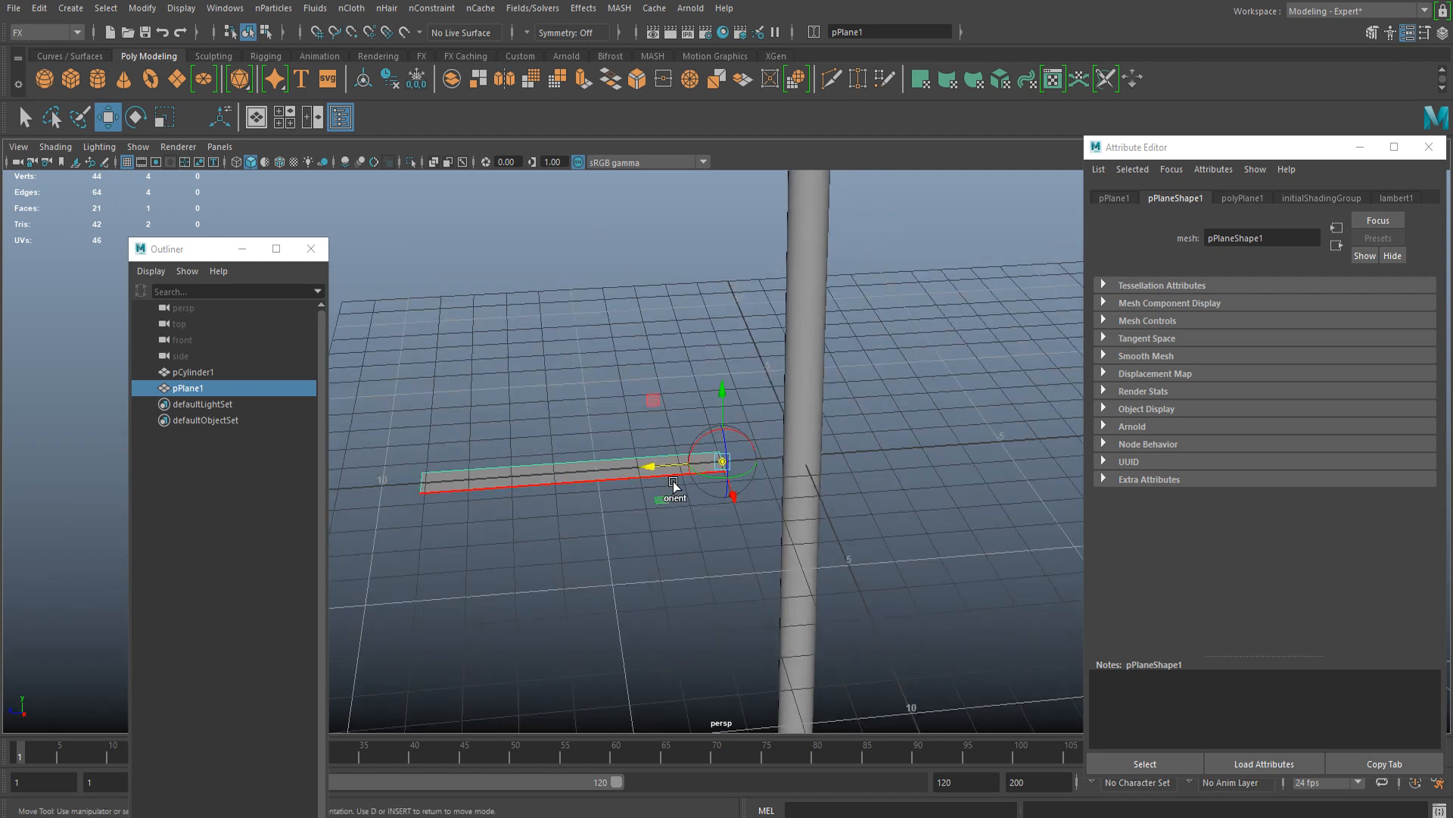
key(d)
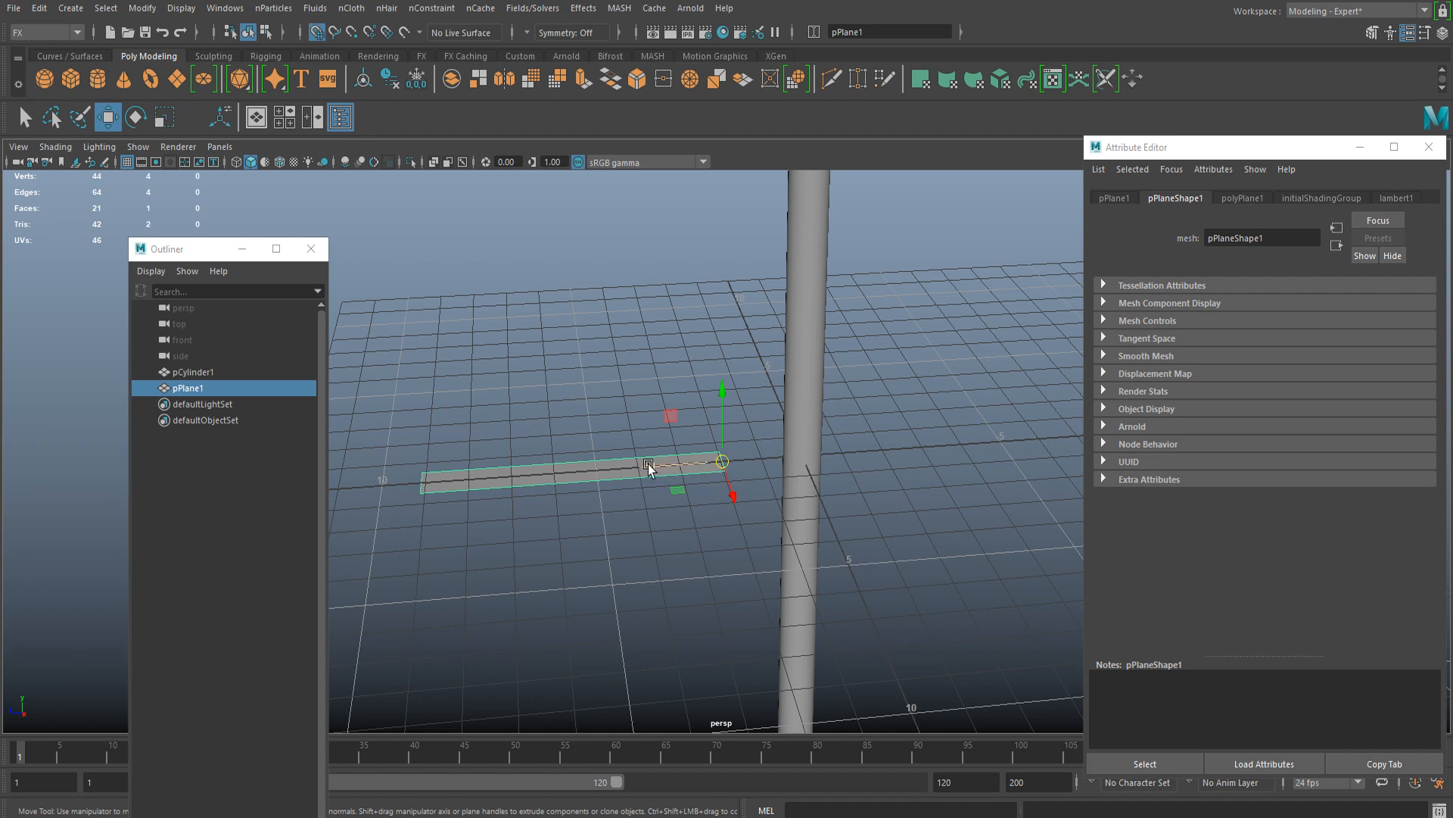
drag(651, 466, 790, 462)
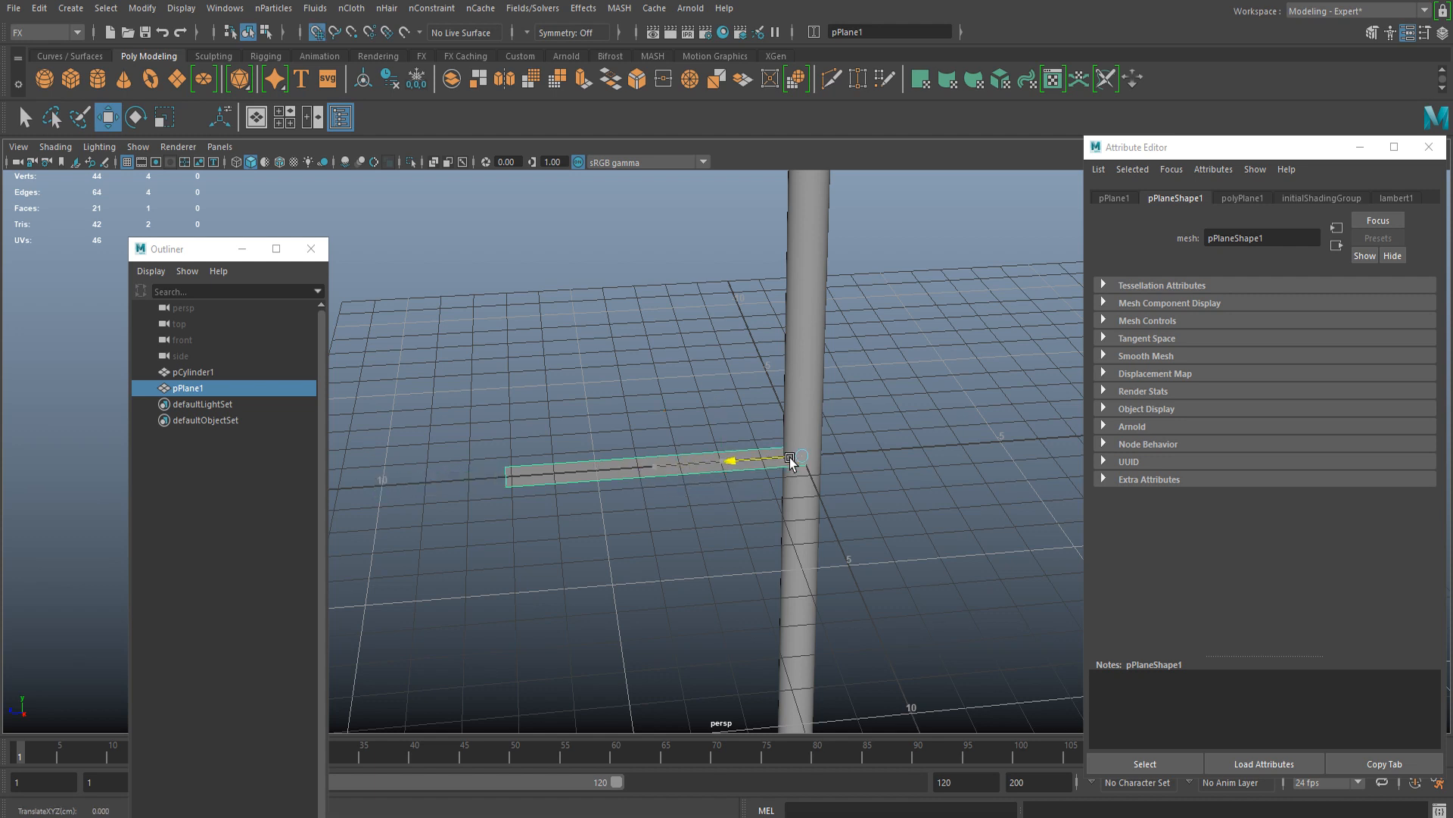
scroll(503, 402, down, 3)
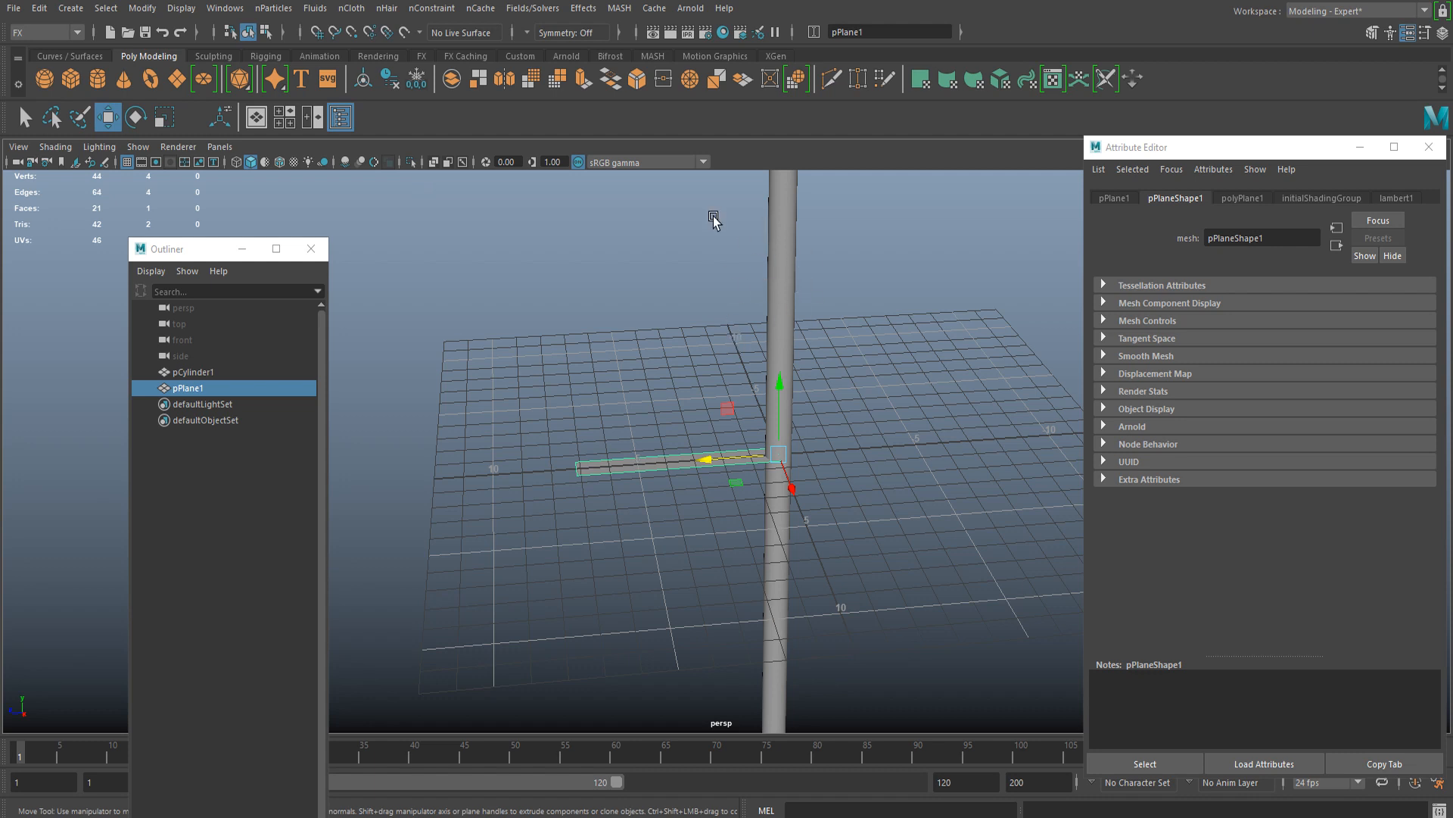
Step: Create a MASH network from the plane and distribute it with type Mesh, using pCylinder1 as the input mesh
click(620, 8)
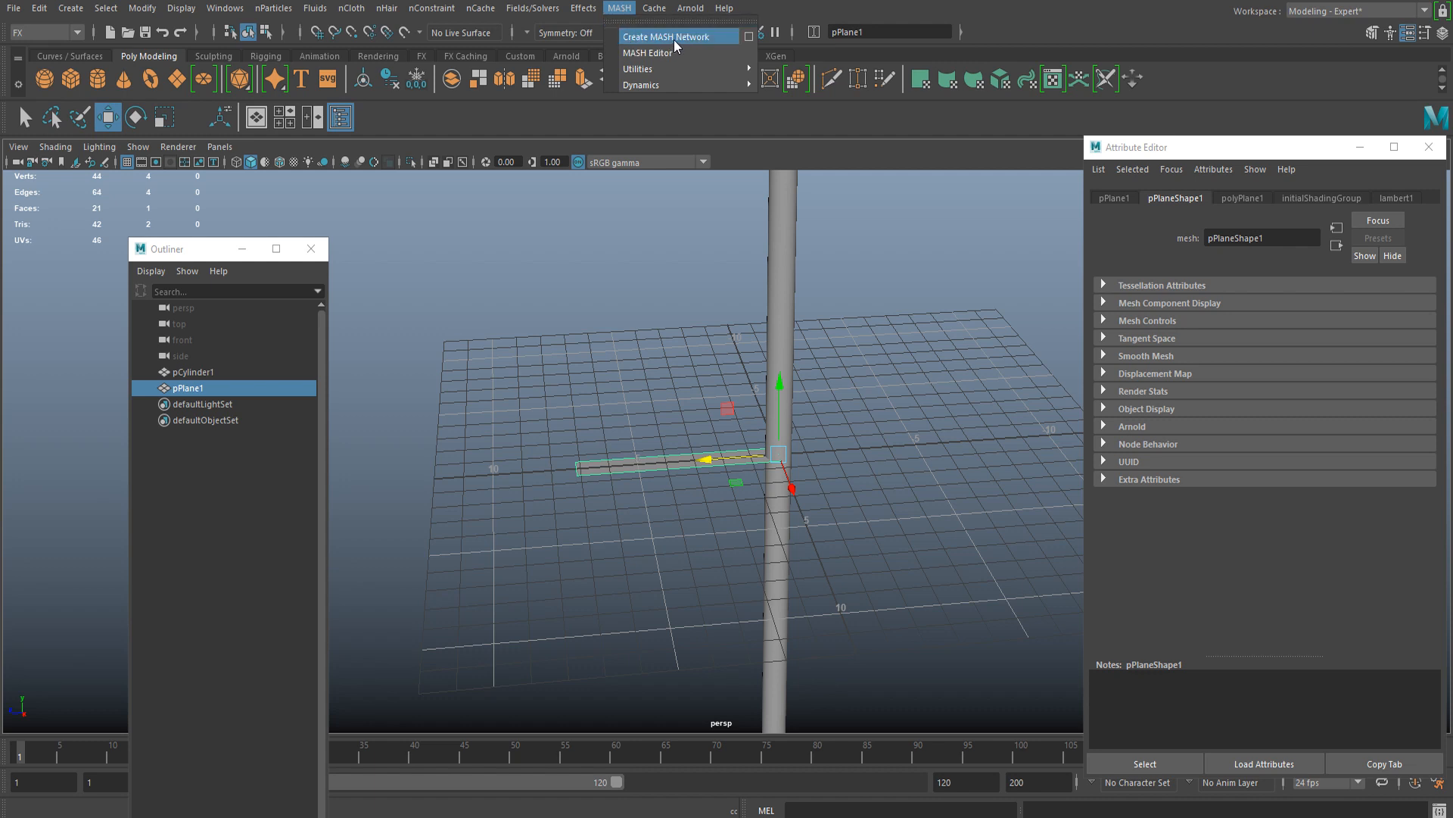
click(706, 39)
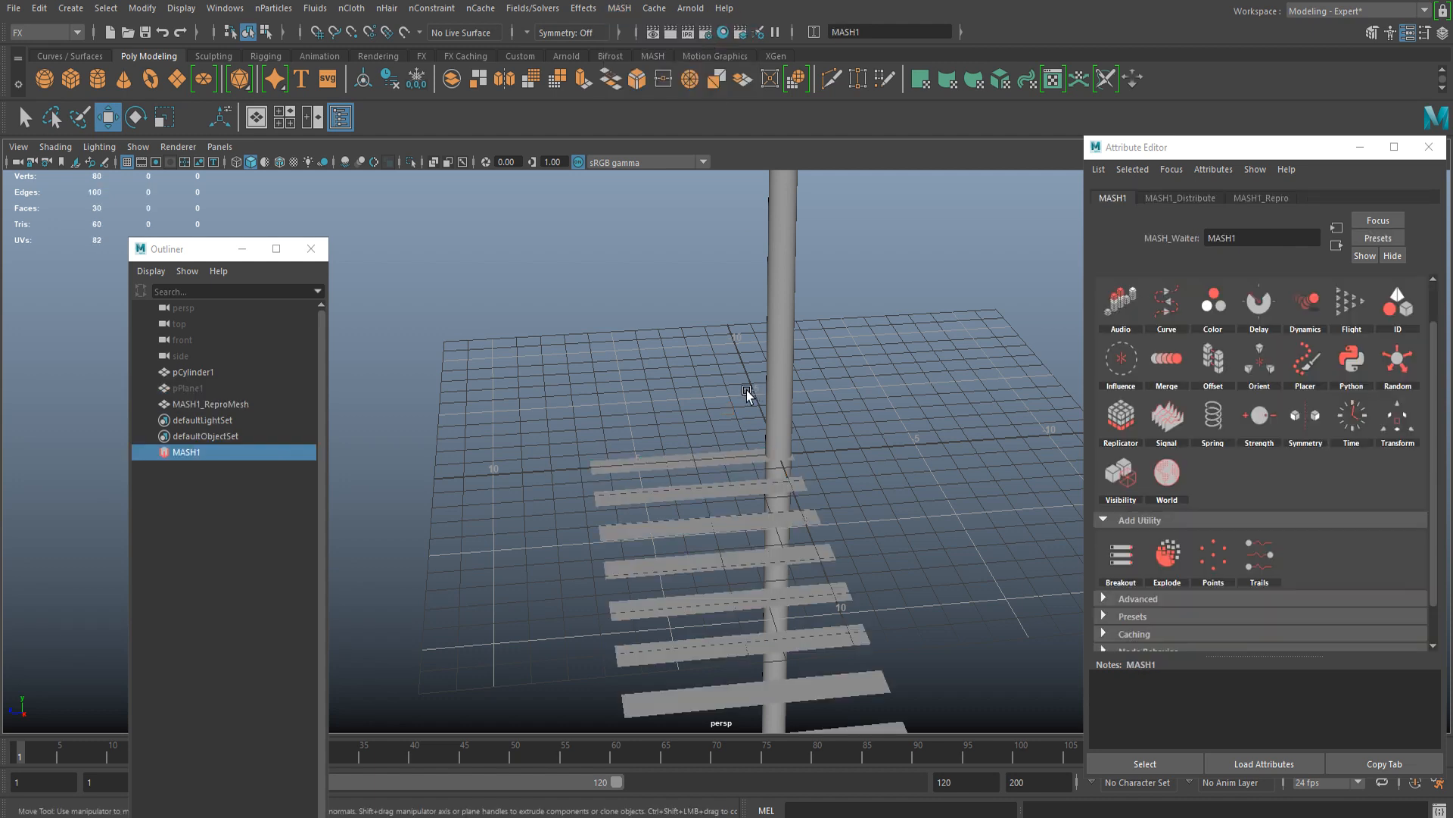
click(1169, 198)
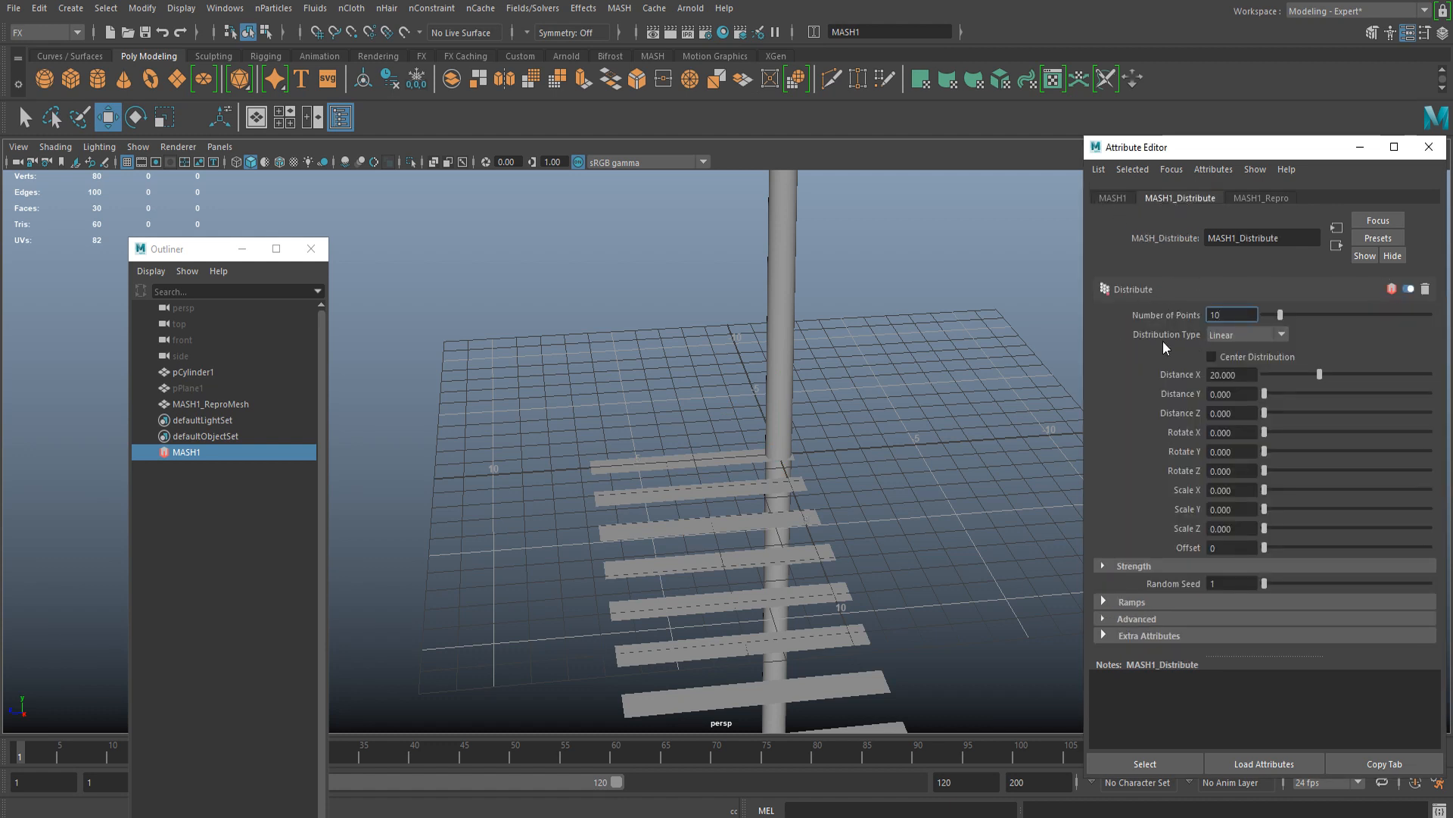
click(1234, 337)
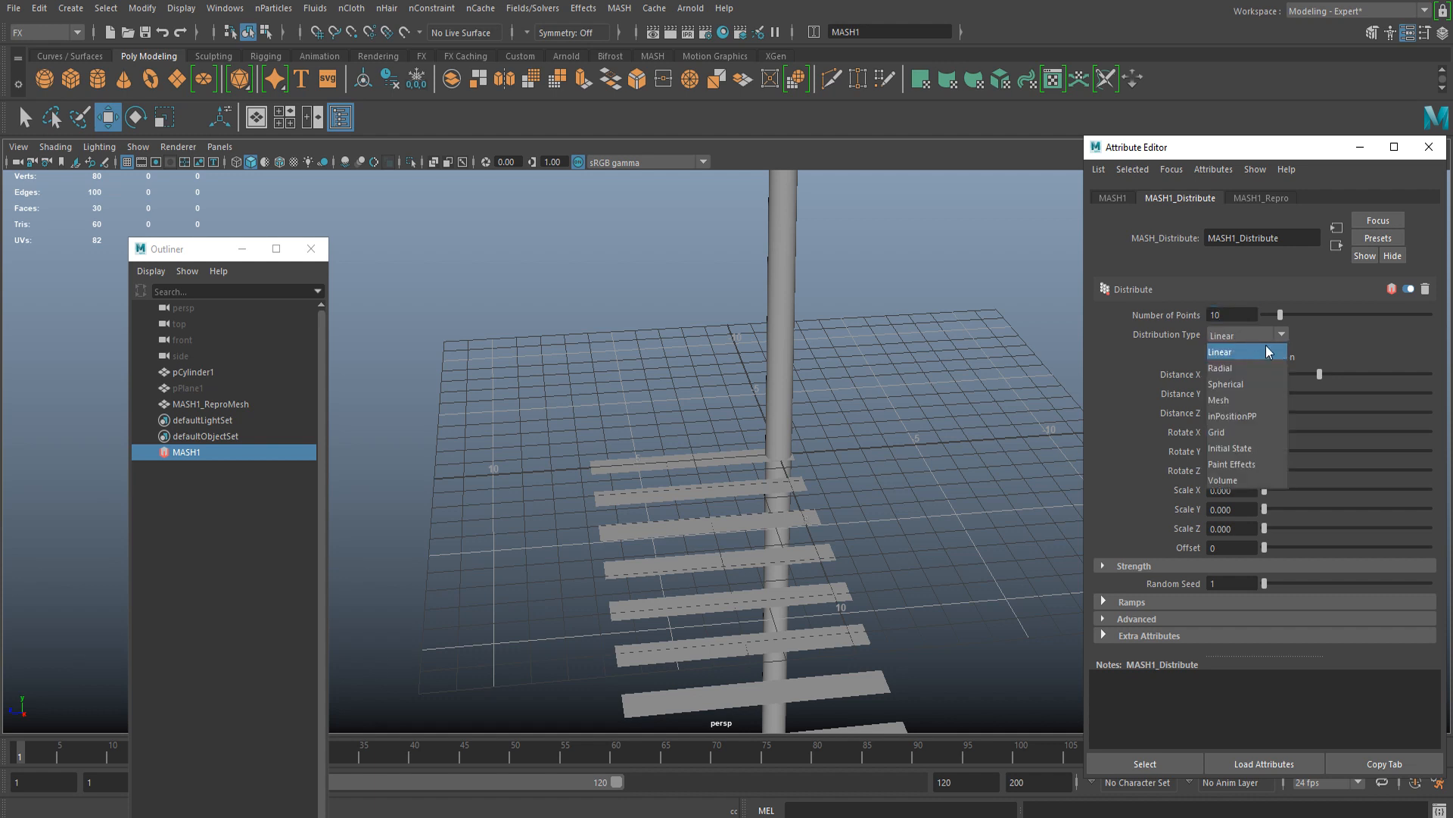
click(1237, 398)
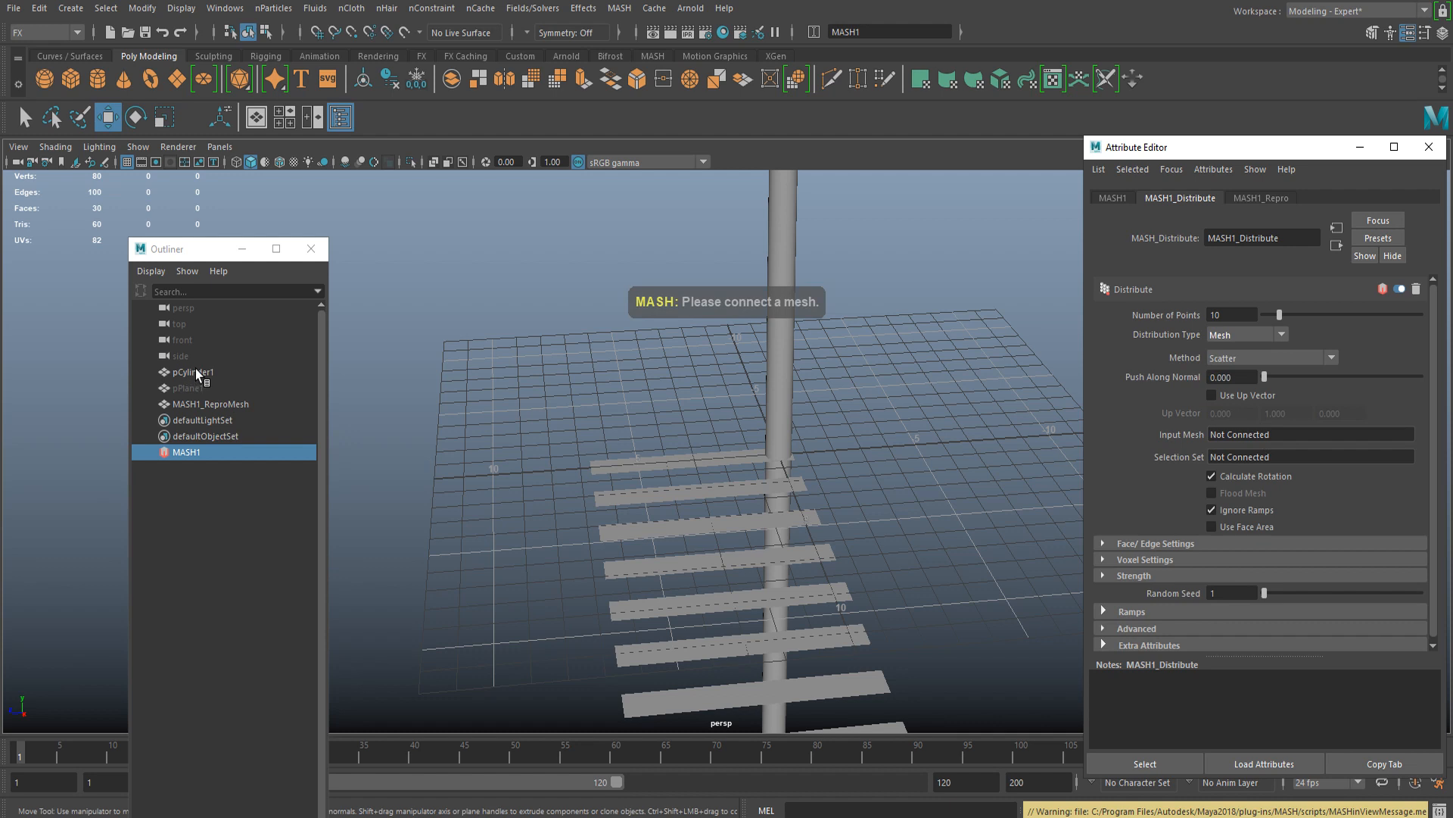
middle_drag(195, 371, 330, 373)
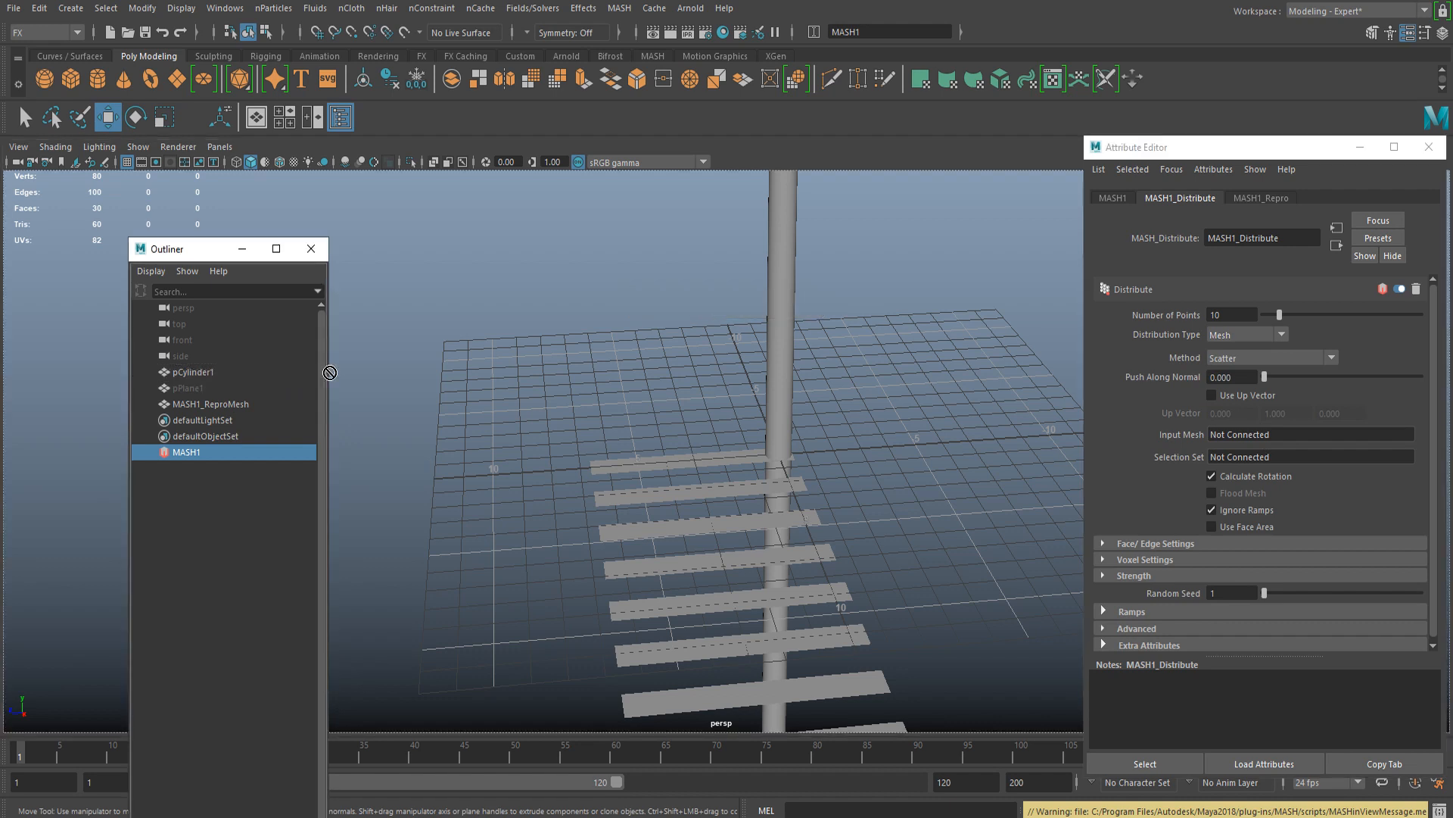
middle_drag(851, 377, 1203, 404)
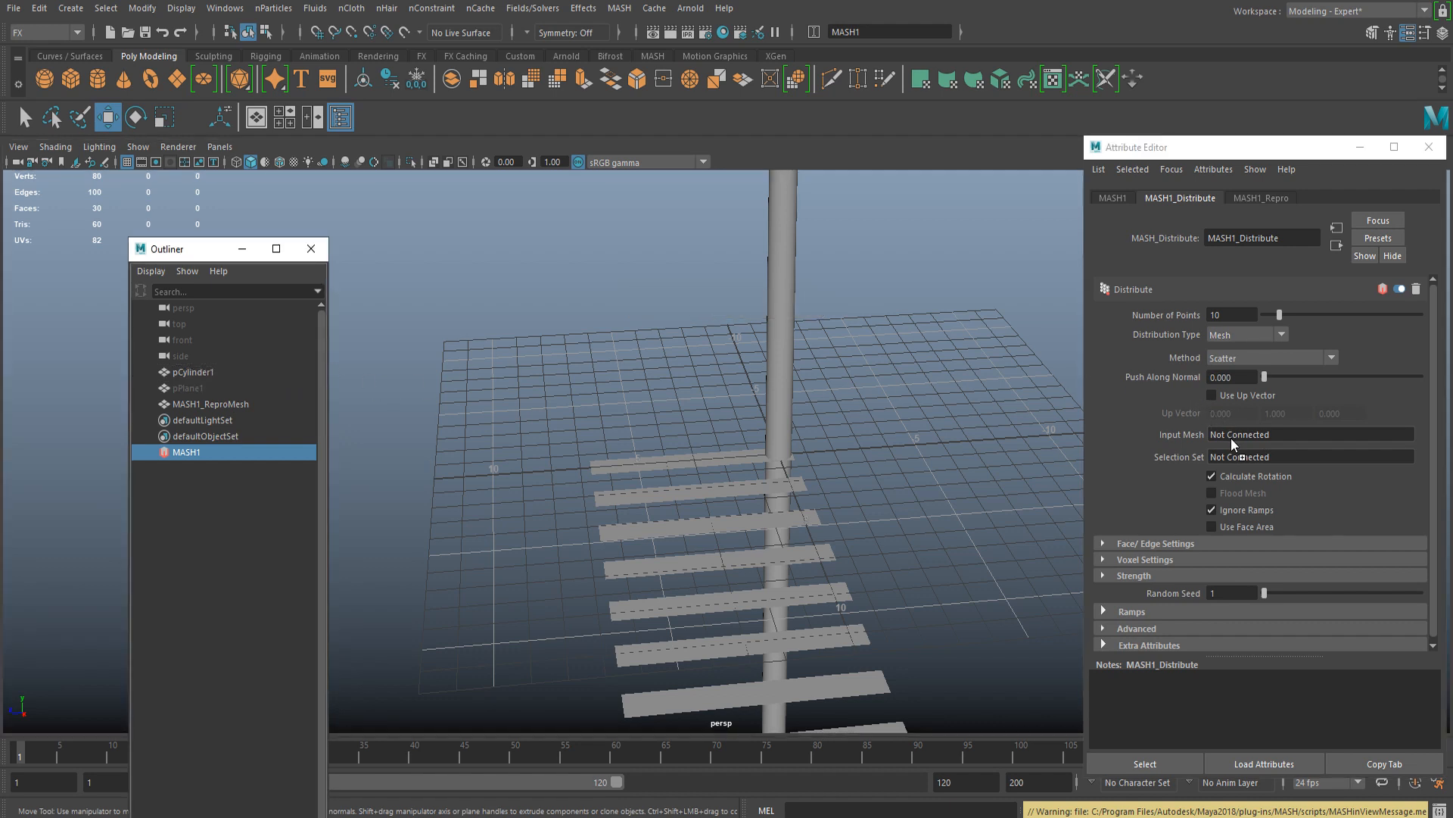
middle_drag(1234, 436, 1234, 436)
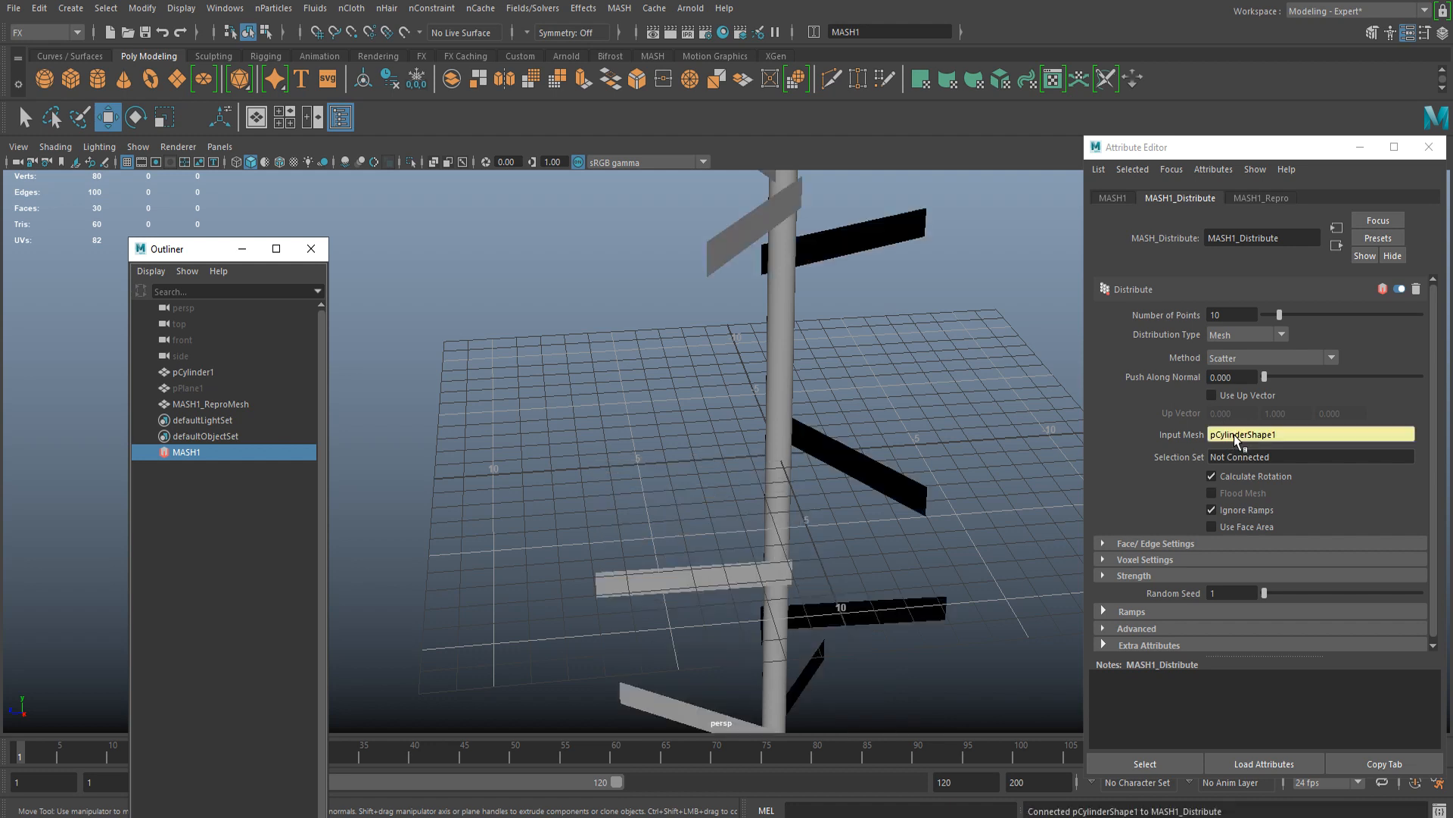
Step: Unhide the original branch plane pPlane1 while the MASH copies stay on the trunk
alt+drag(644, 447, 691, 497)
click(189, 388)
scroll(688, 461, up, 6)
scroll(700, 486, down, 3)
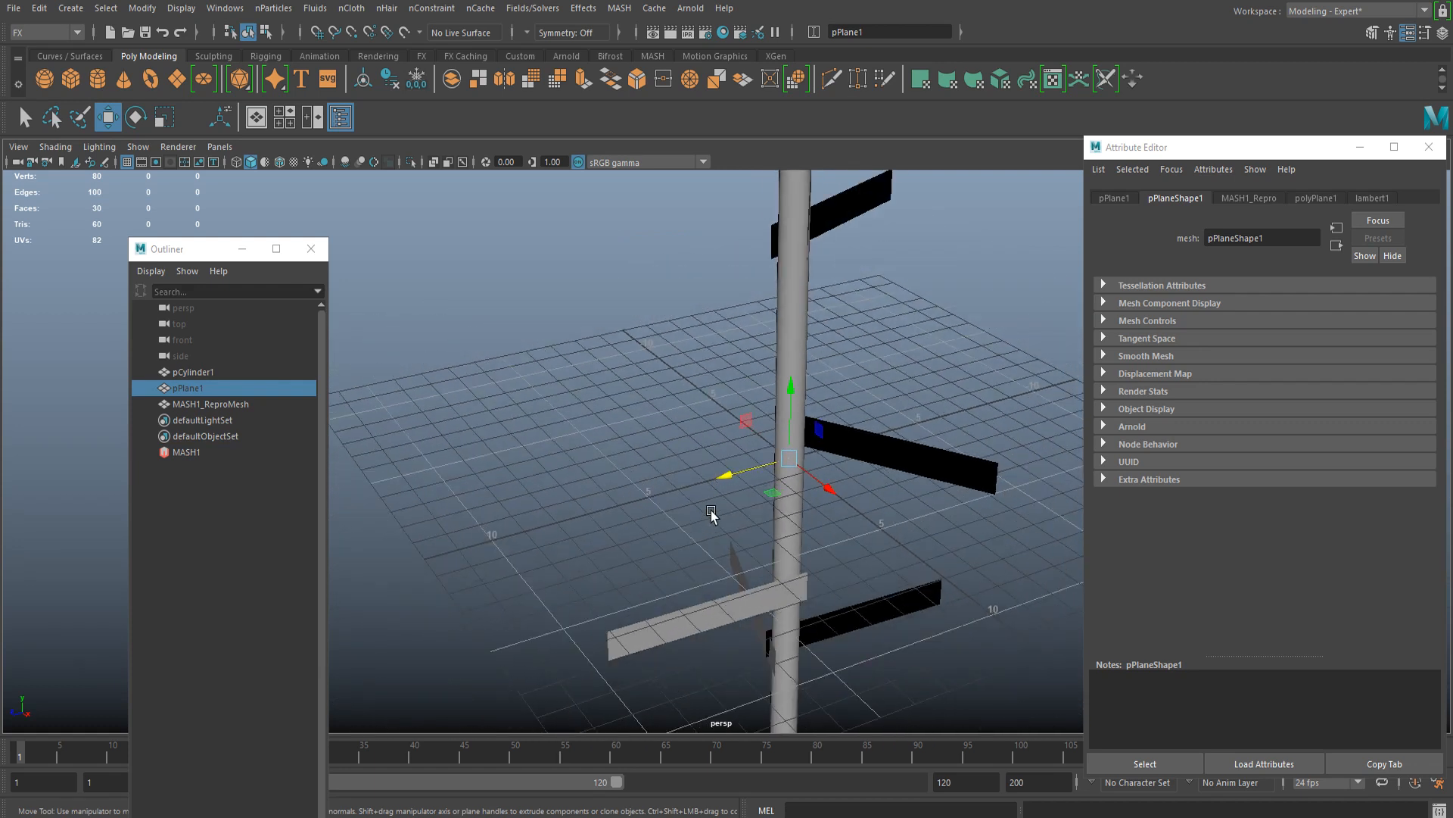
key(h)
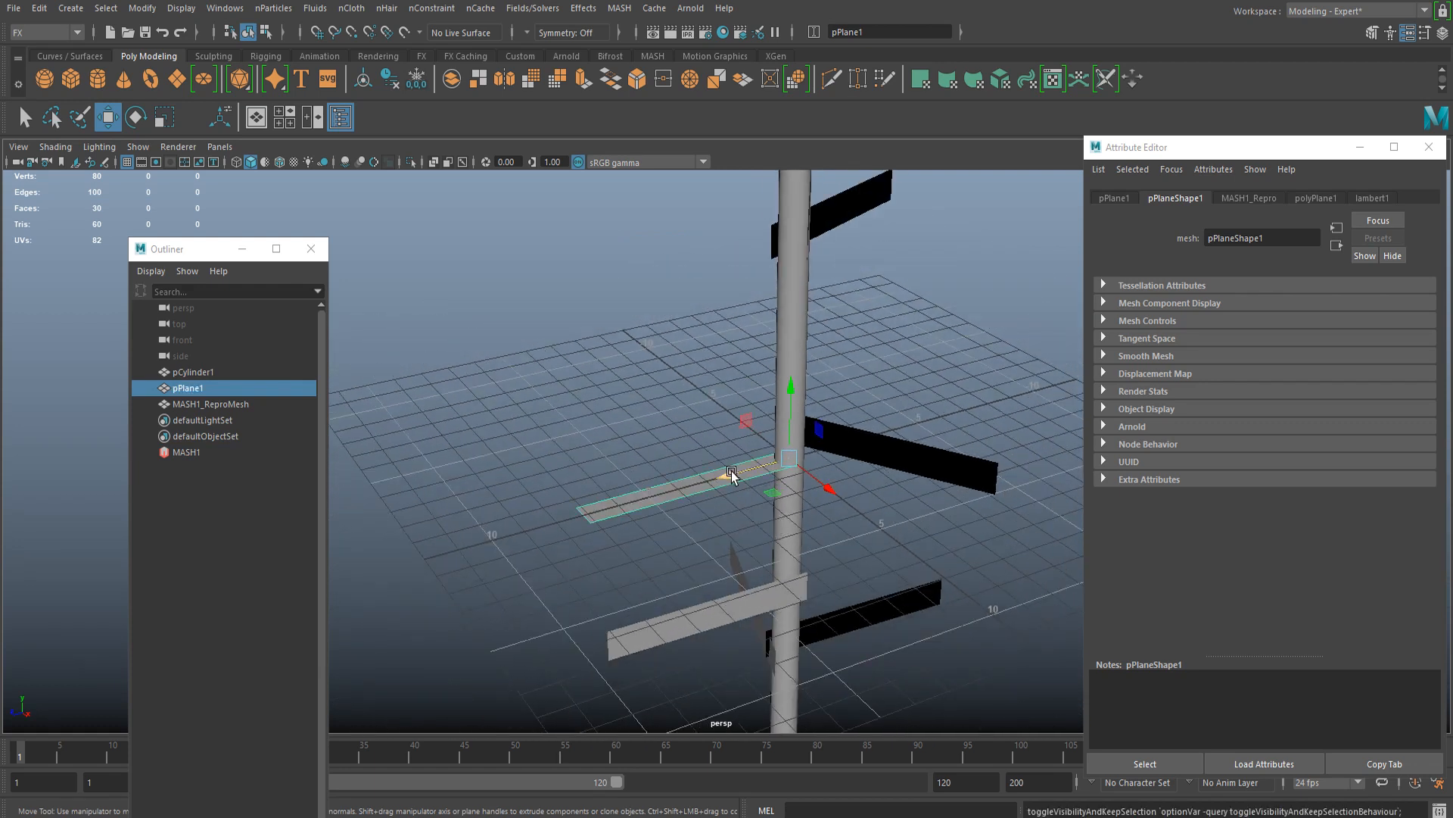
Step: Move the original branch plane pPlane1 along Z, away from the trunk and the MASH copies
drag(731, 475, 557, 557)
scroll(592, 548, up, 4)
alt+middle_drag(592, 548, 807, 473)
scroll(787, 492, down, 4)
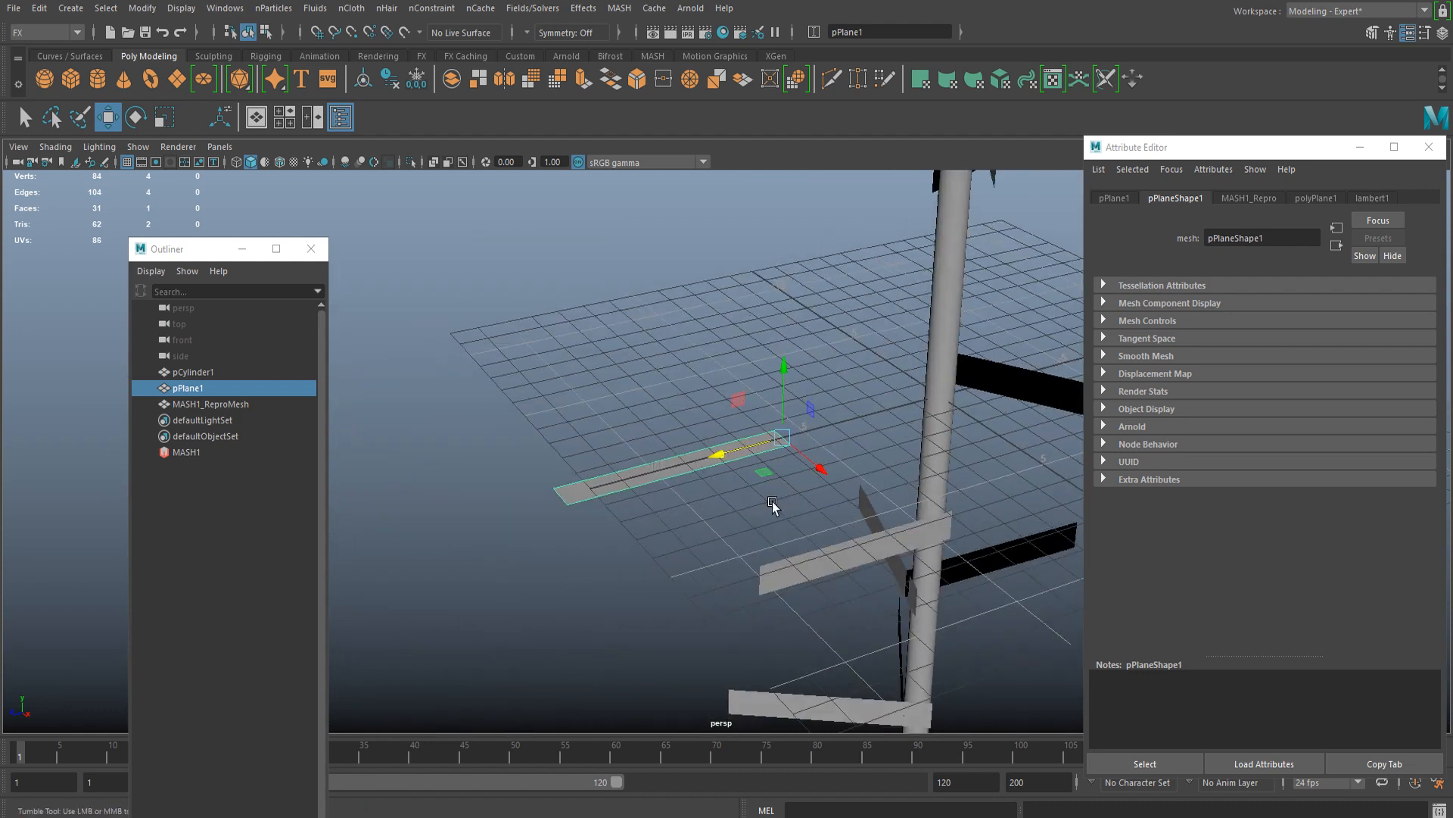
alt+drag(773, 506, 710, 495)
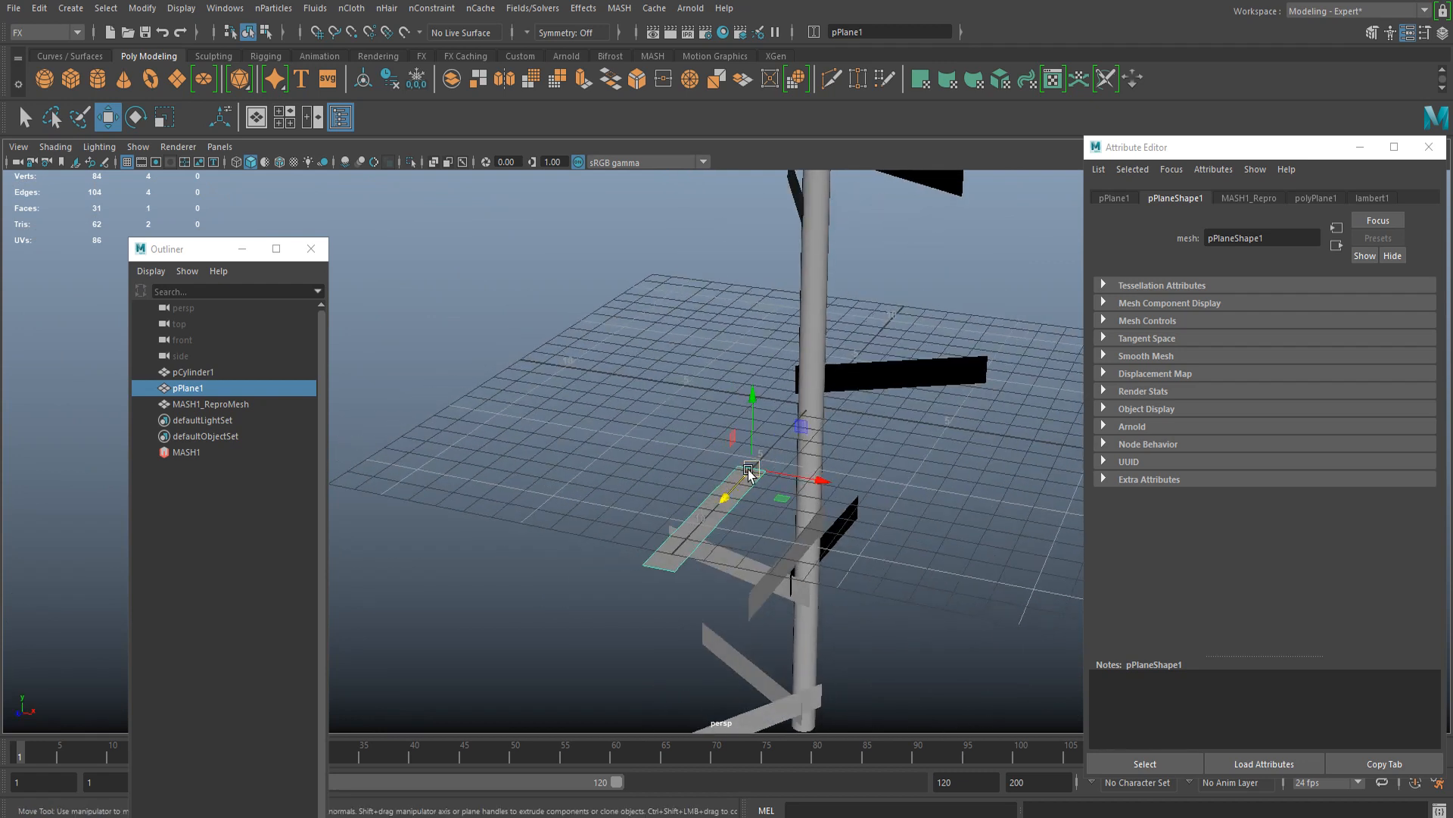
Step: Rotate the original plane's face about its long axis until it stands upright, so the MASH copies lie flat
right_drag(745, 485, 742, 401)
click(706, 499)
key(e)
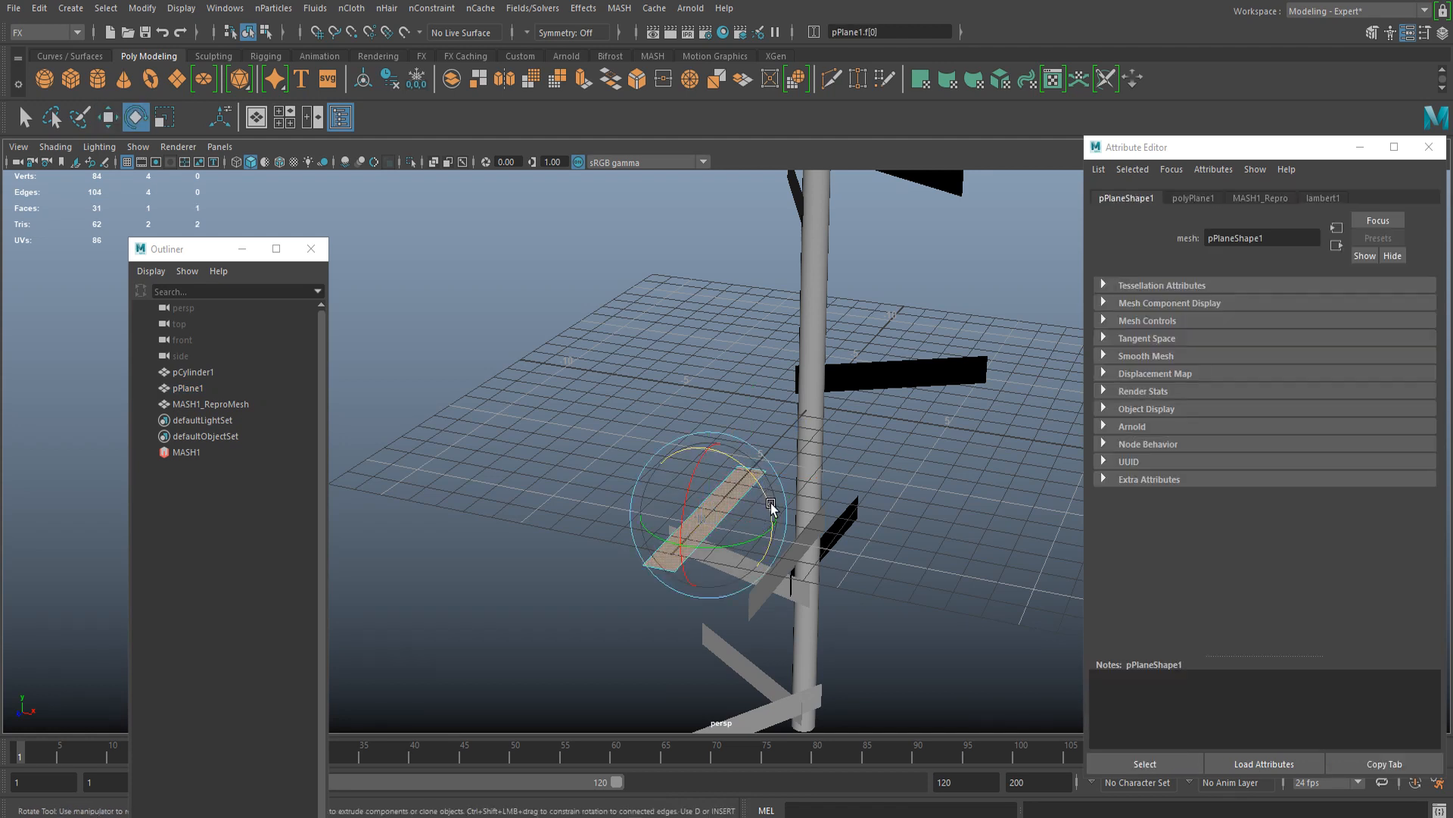
drag(769, 509, 844, 579)
key(w)
Step: Scale the selected plane face down in Y to make the branch strips narrower
scroll(842, 560, up, 4)
alt+middle_drag(839, 484, 769, 451)
scroll(666, 484, up, 5)
scroll(768, 452, down, 10)
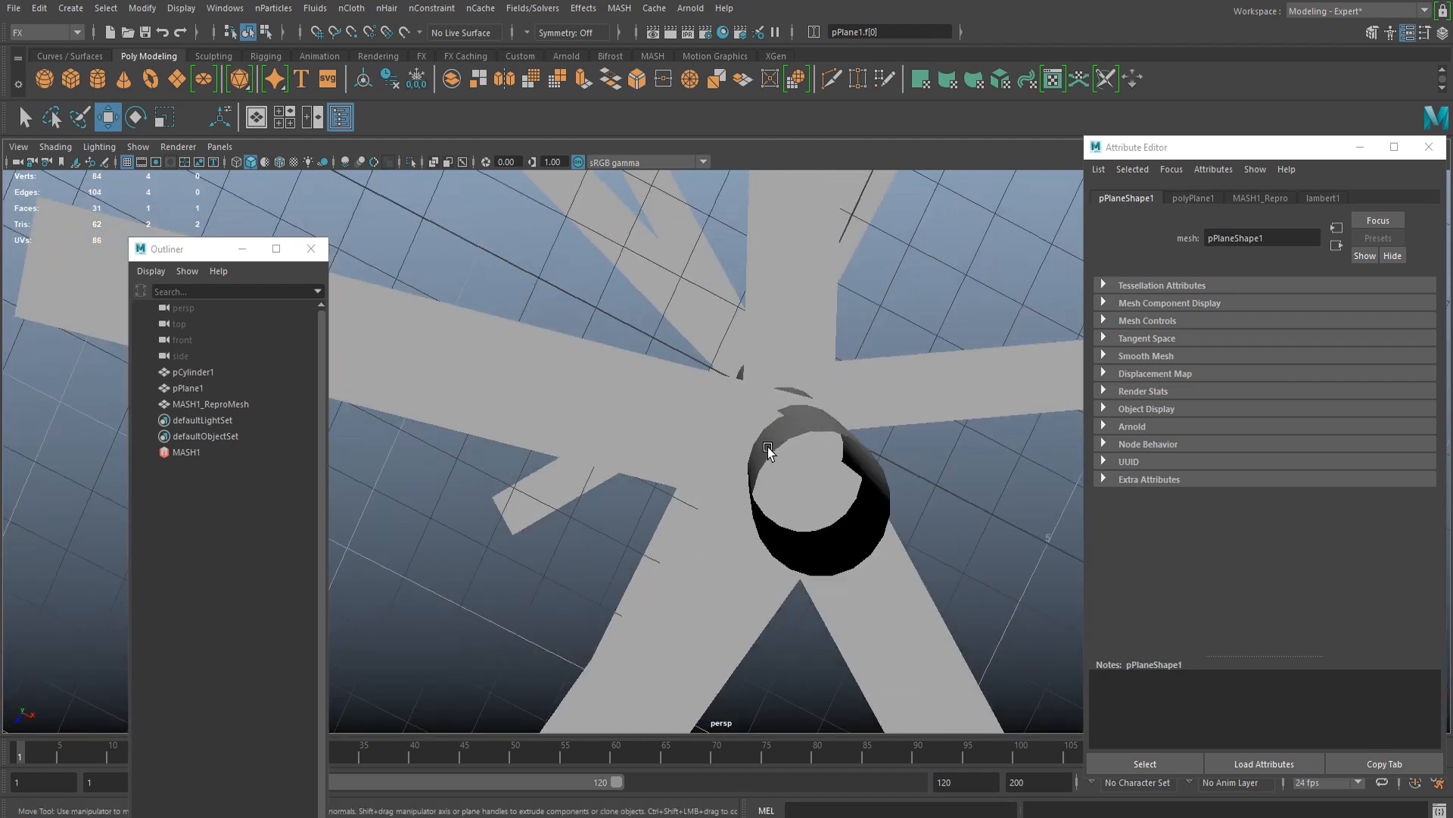
alt+drag(765, 463, 723, 416)
scroll(741, 475, down, 4)
alt+drag(741, 476, 645, 530)
scroll(642, 535, up, 4)
key(r)
drag(580, 493, 577, 498)
Step: Examine the narrowed branch copies around the trunk from several angles and distances
alt+drag(643, 522, 606, 528)
alt+middle_drag(633, 500, 506, 500)
scroll(737, 444, up, 4)
scroll(625, 456, down, 4)
scroll(470, 490, down, 4)
alt+middle_drag(542, 356, 610, 432)
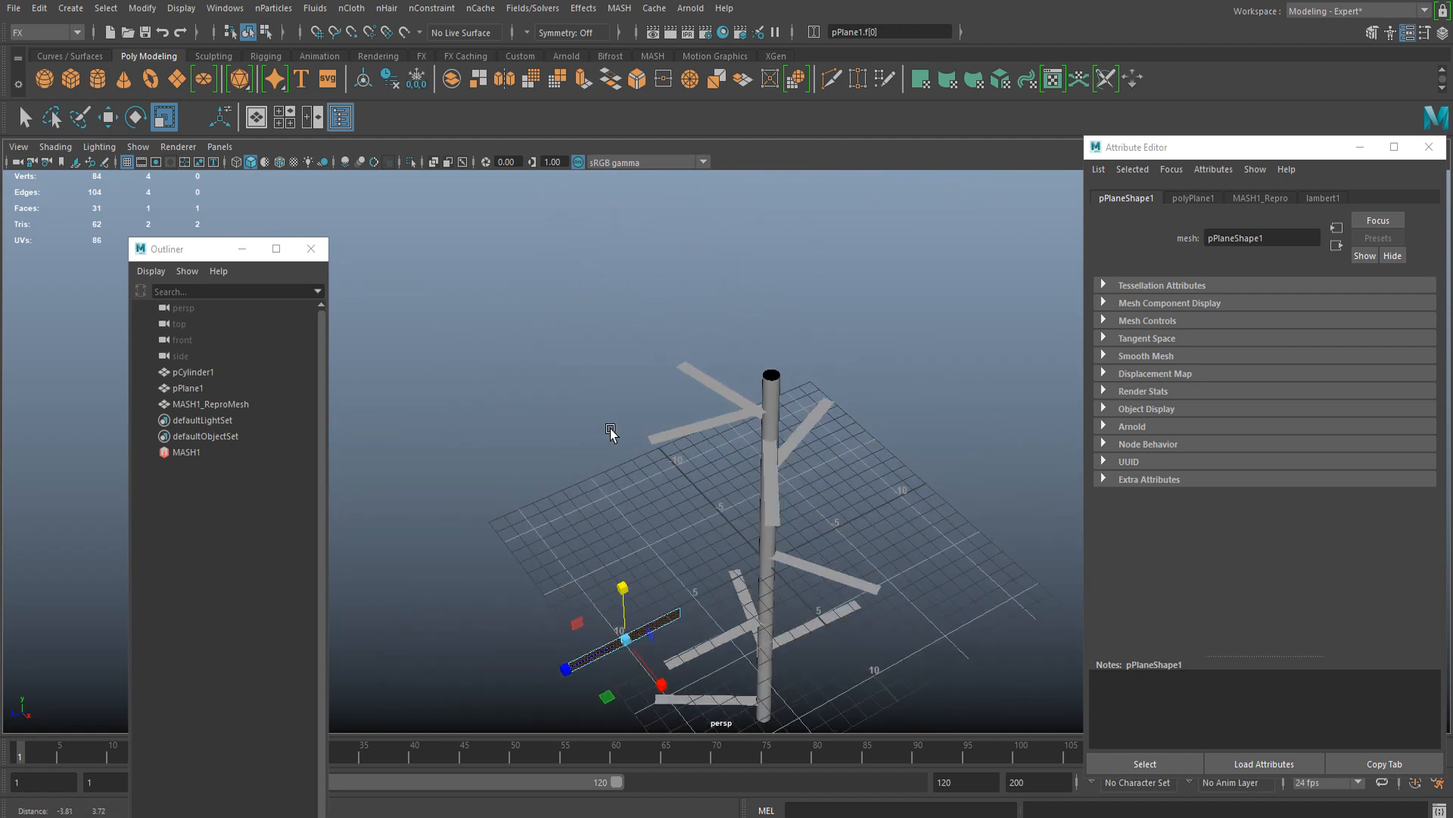
scroll(668, 379, up, 8)
scroll(684, 365, down, 8)
alt+middle_drag(711, 516, 727, 375)
scroll(766, 440, up, 4)
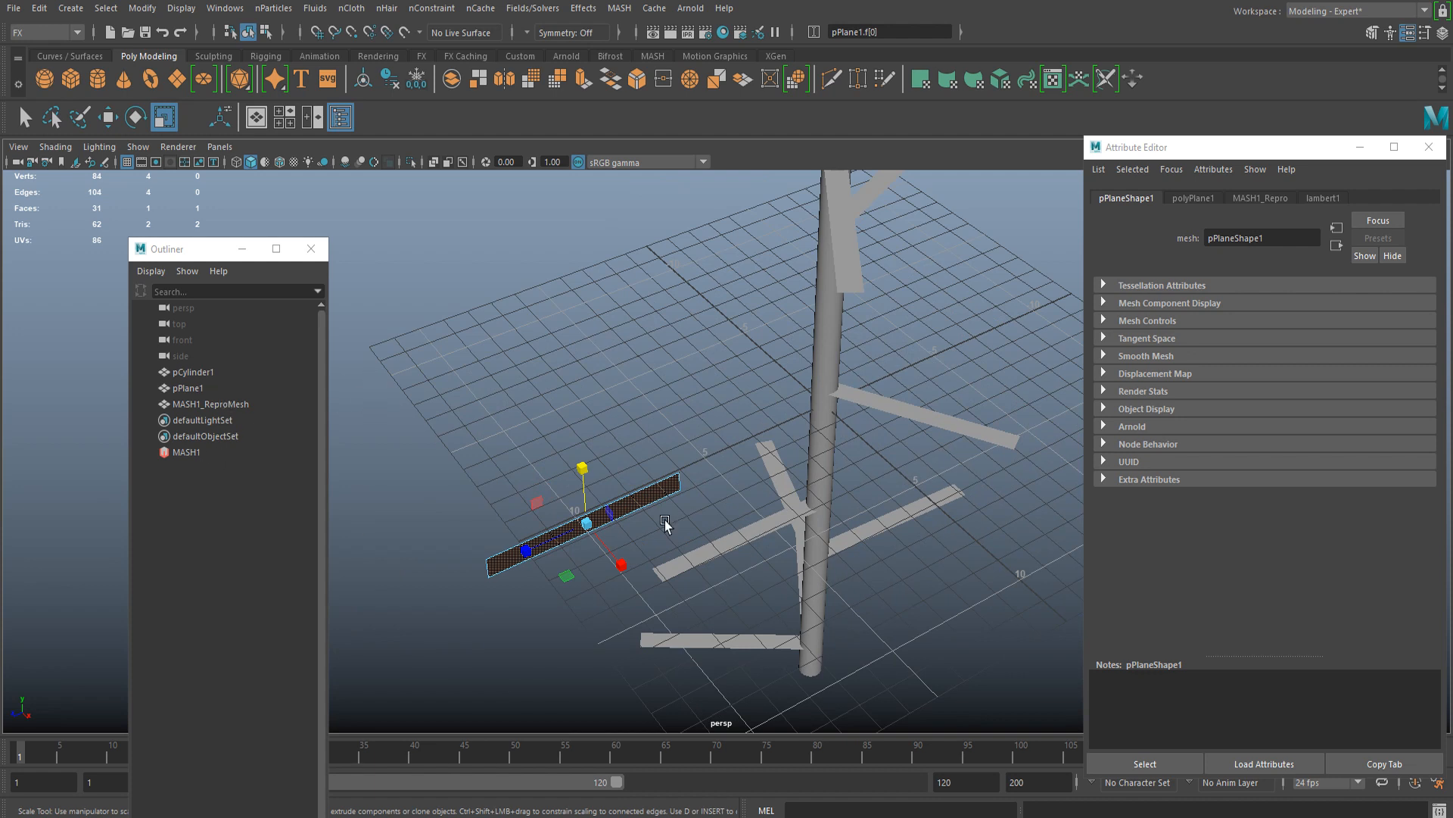
alt+middle_drag(618, 415, 656, 401)
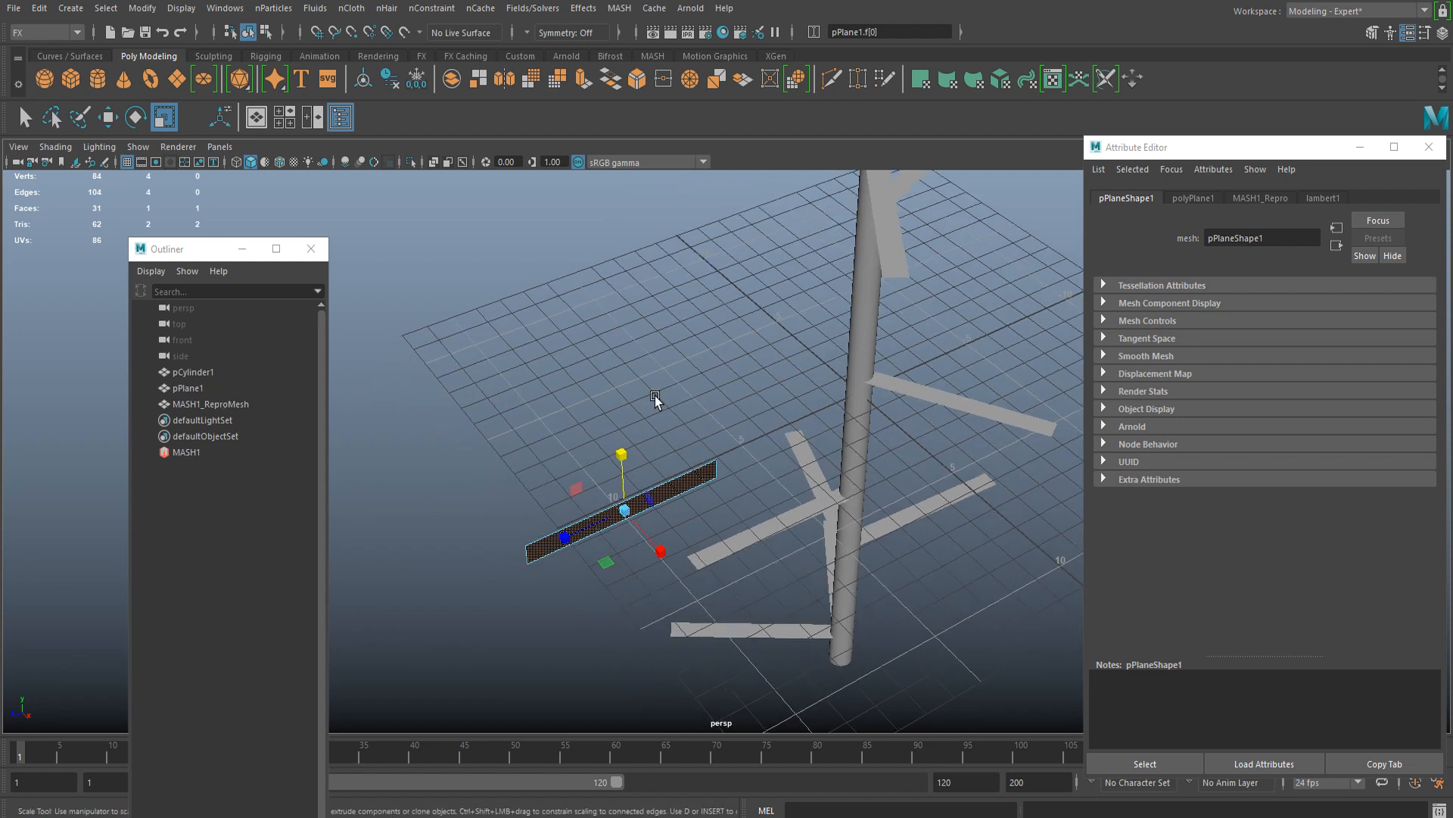
alt+drag(800, 544, 788, 402)
alt+drag(798, 301, 827, 430)
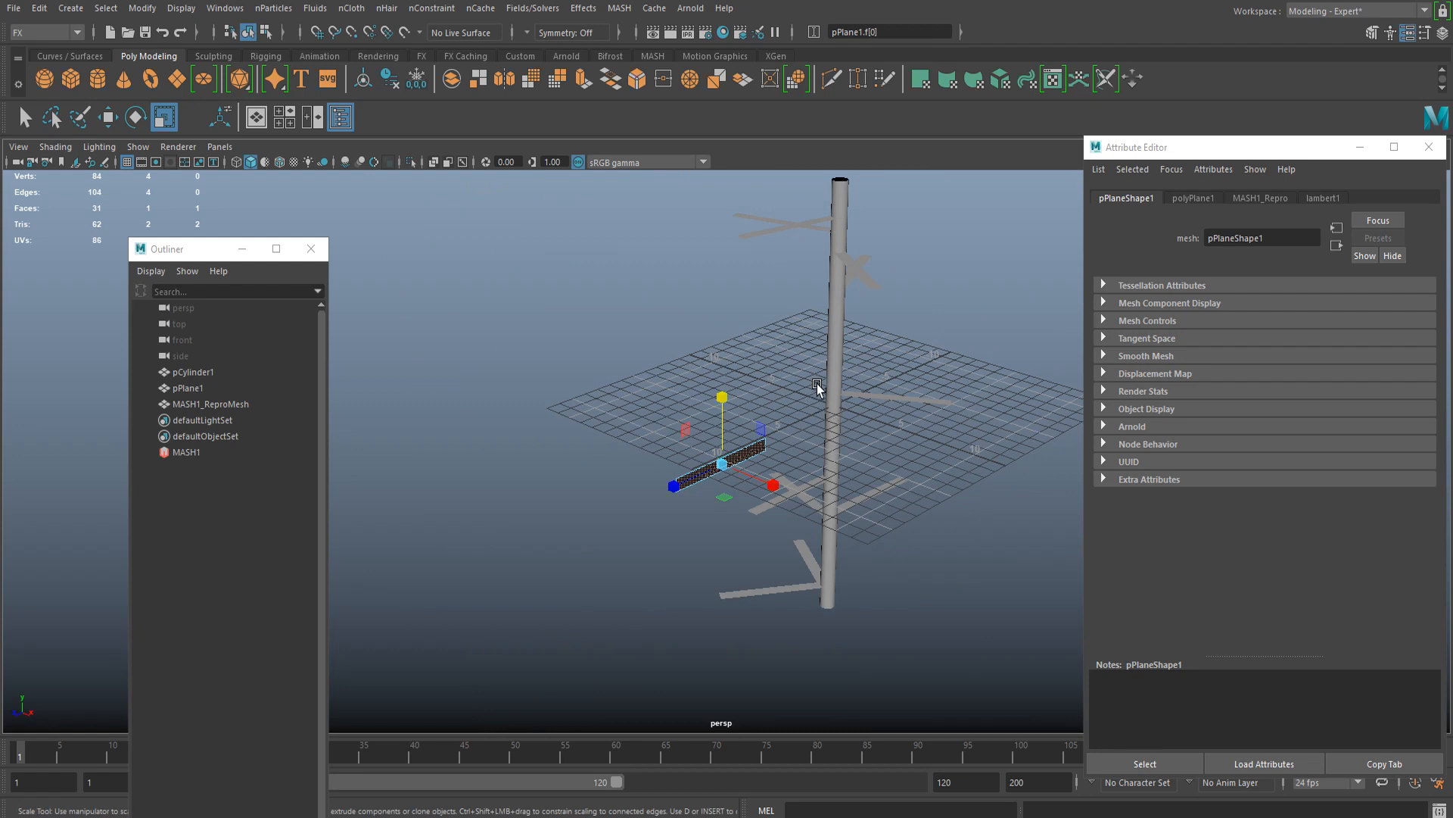
alt+middle_drag(818, 386, 804, 419)
scroll(782, 396, up, 5)
mouse_move(733, 354)
alt+mouse_down()
mouse_move(712, 508)
mouse_move(730, 411)
mouse_move(769, 402)
mouse_move(785, 415)
mouse_move(687, 405)
mouse_move(735, 356)
alt+mouse_up()
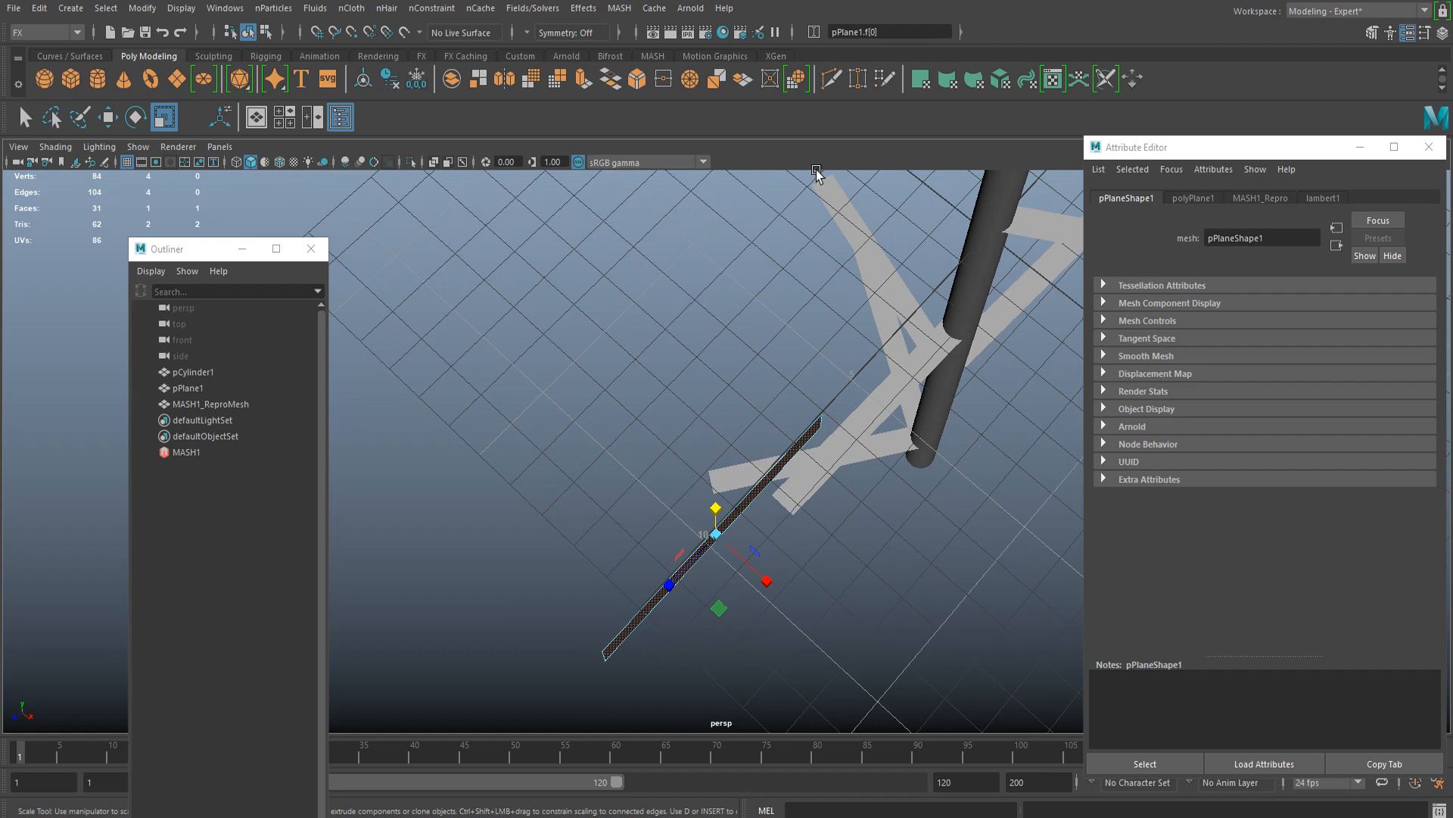
Step: Move the two vertices at the plane's outer end sideways along X to angle the branch
scroll(678, 497, down, 2)
right_drag(742, 507, 667, 357)
drag(654, 522, 581, 708)
key(w)
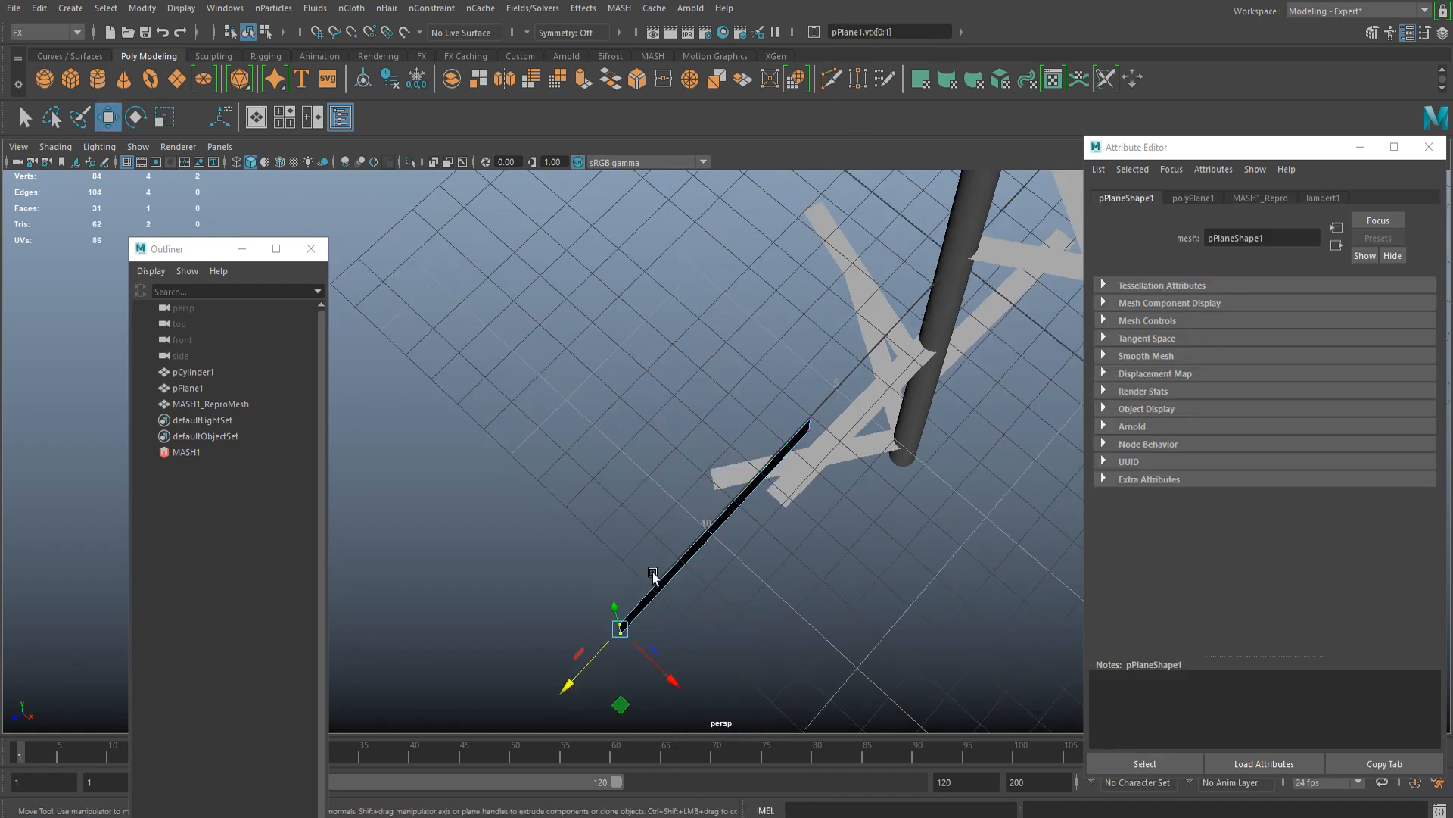
alt+drag(670, 682, 755, 531)
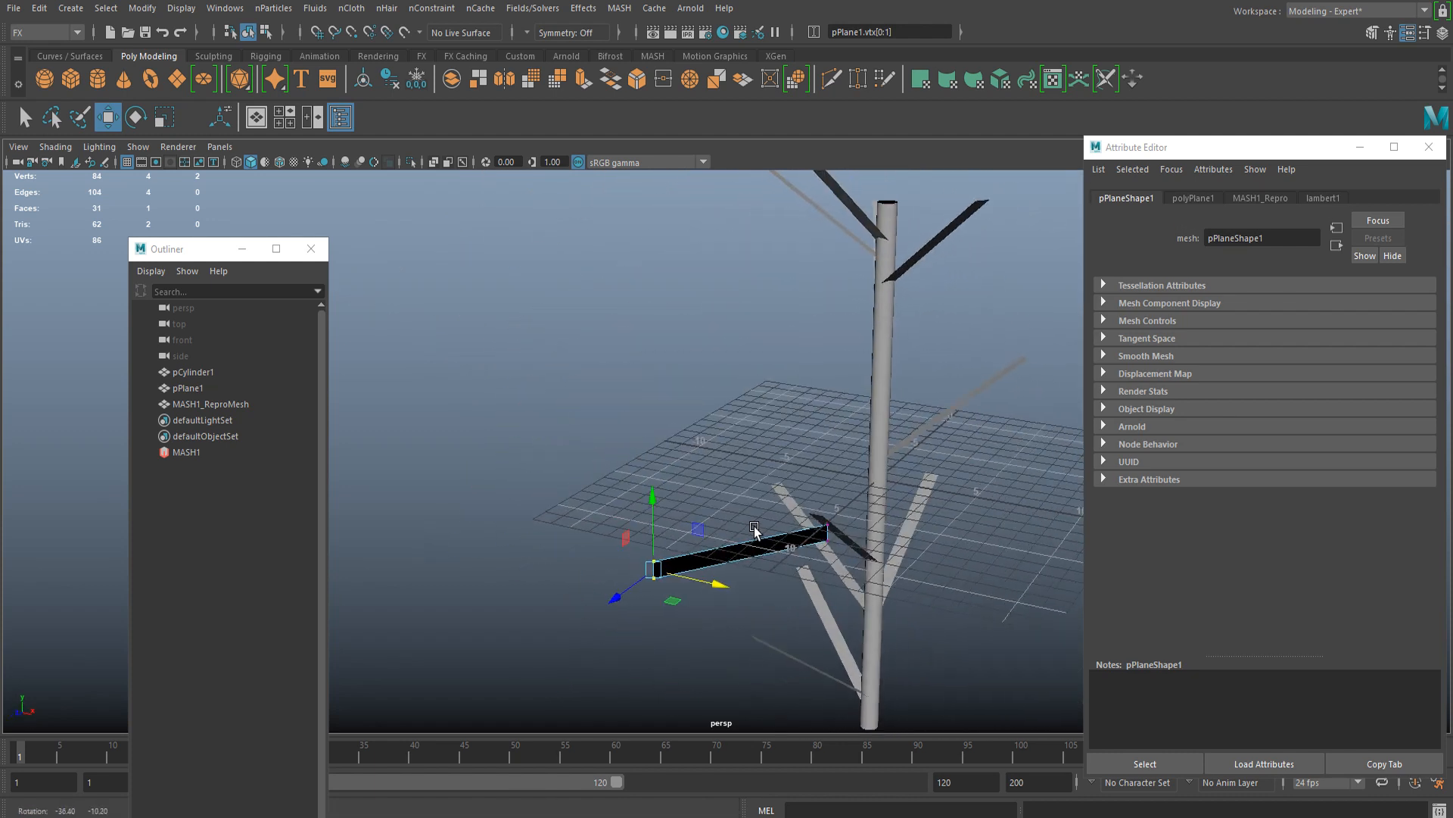
drag(719, 583, 709, 584)
Step: Insert an edge loop across the branch plane near its trunk-side end with Multi-Cut
click(823, 80)
scroll(791, 574, up, 3)
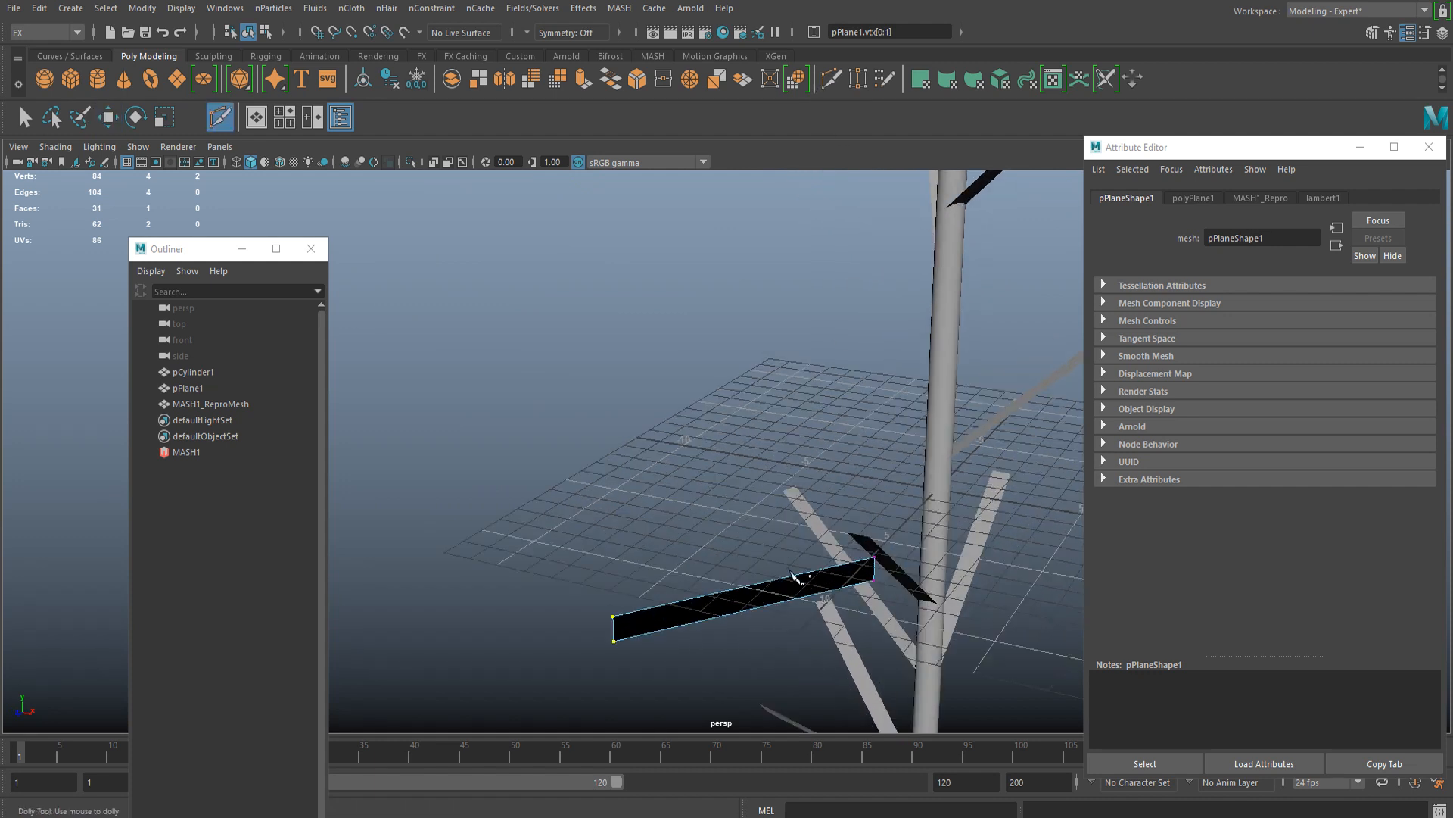
ctrl+click(798, 597)
Step: Select the new edge loop's vertices and move them in the XZ plane to bend the branch near its trunk-side end
key(q)
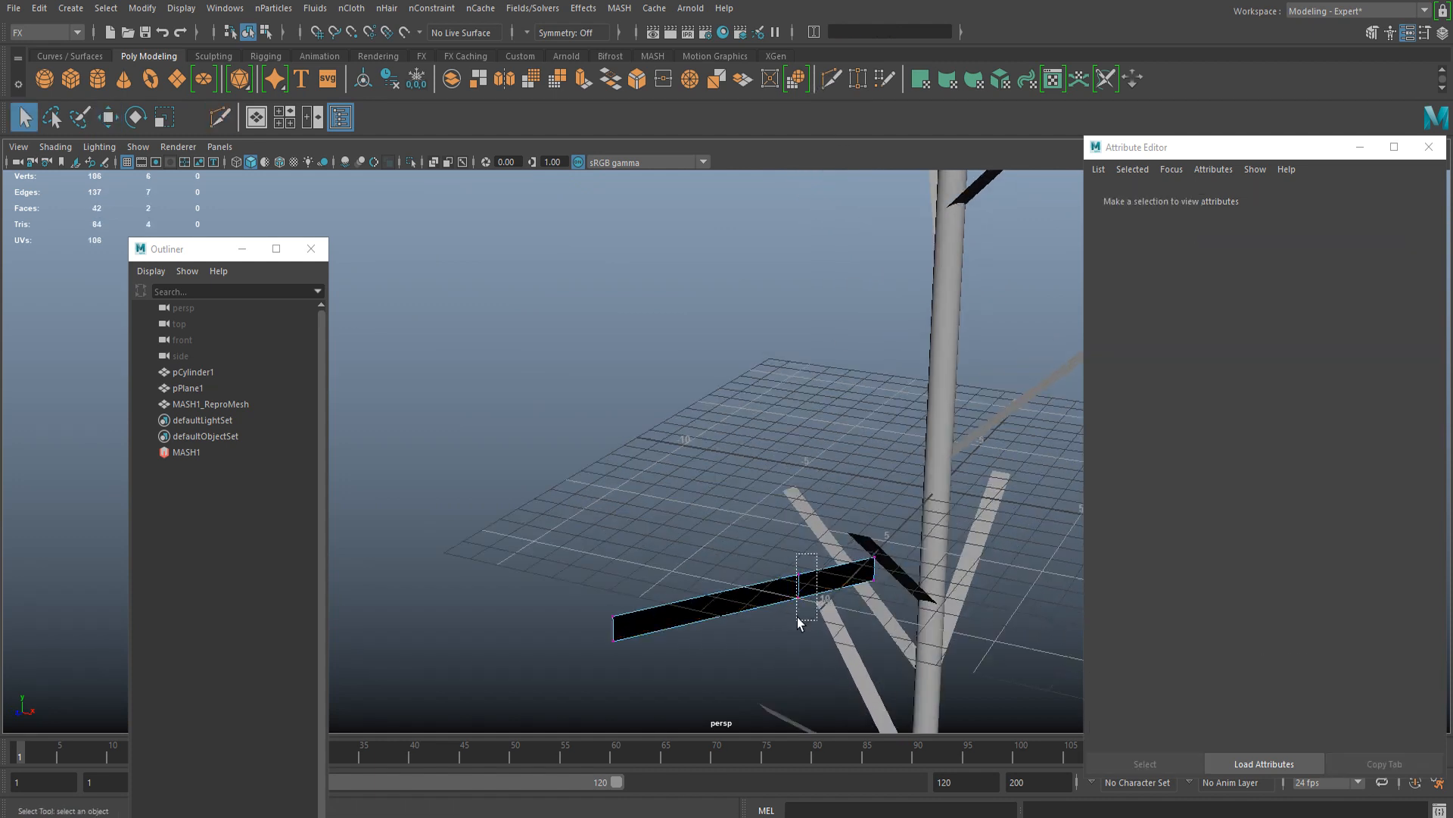
key(w)
drag(799, 622, 780, 562)
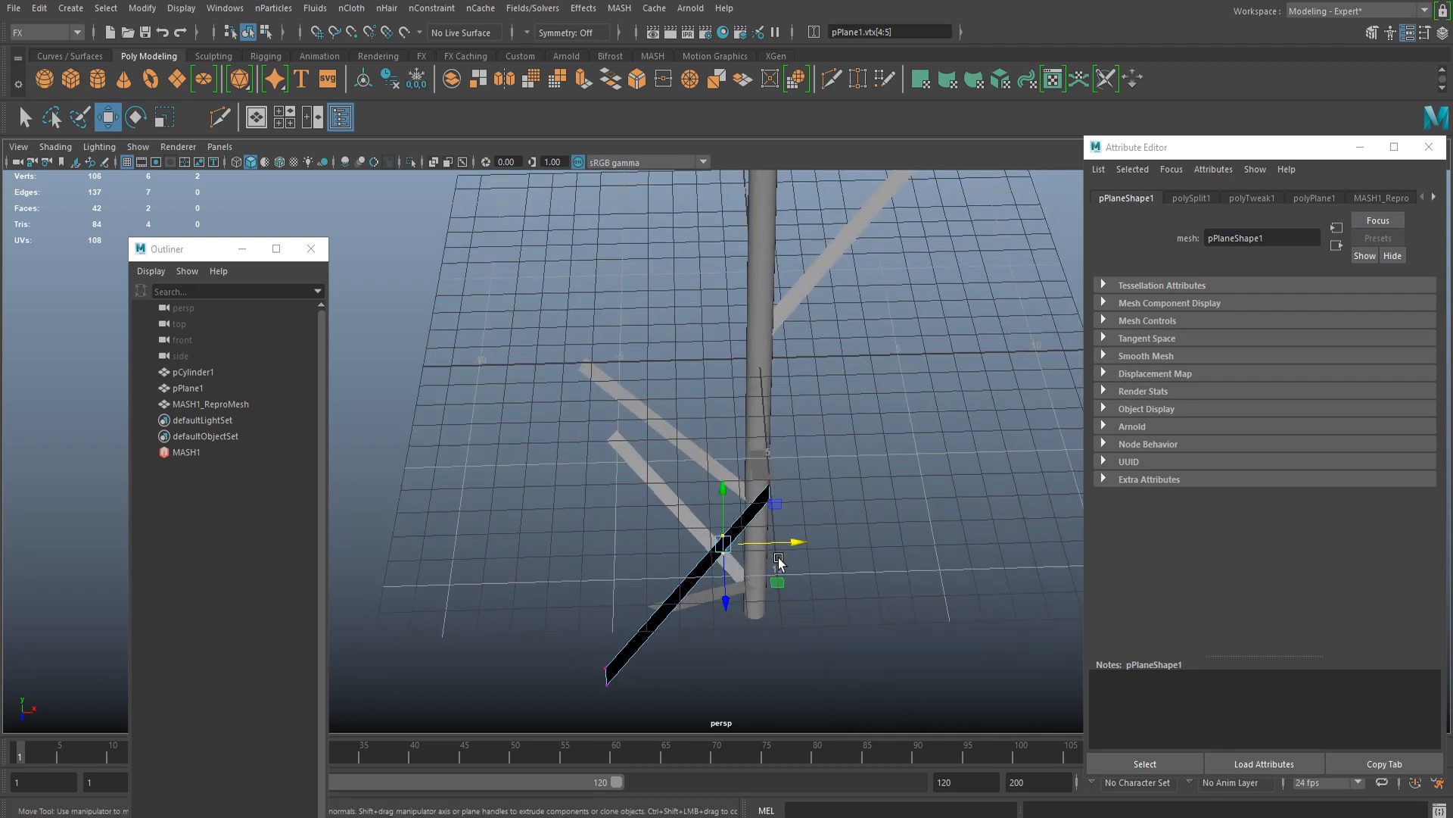
middle_drag(779, 562, 802, 596)
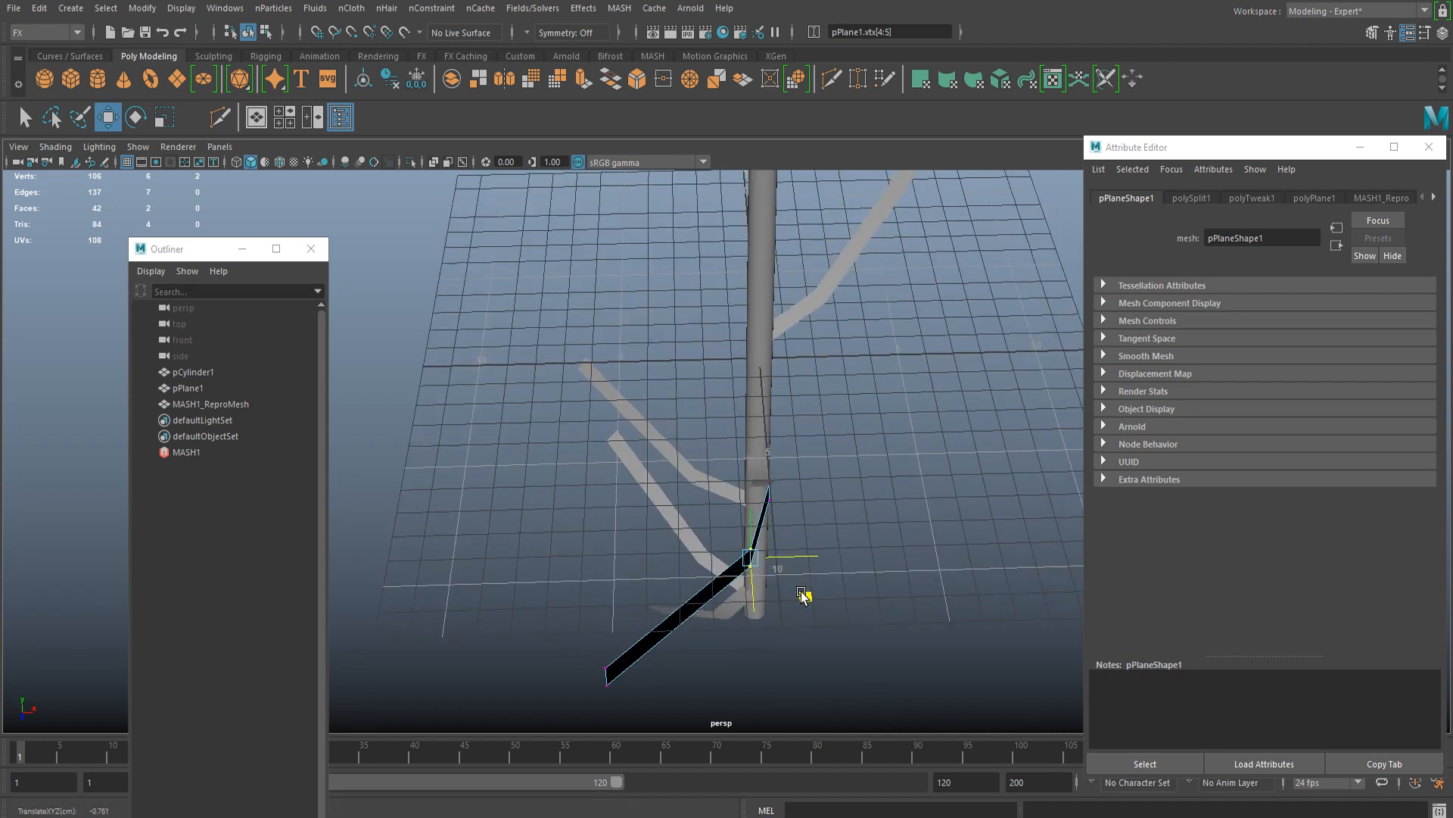
alt+drag(803, 596, 790, 550)
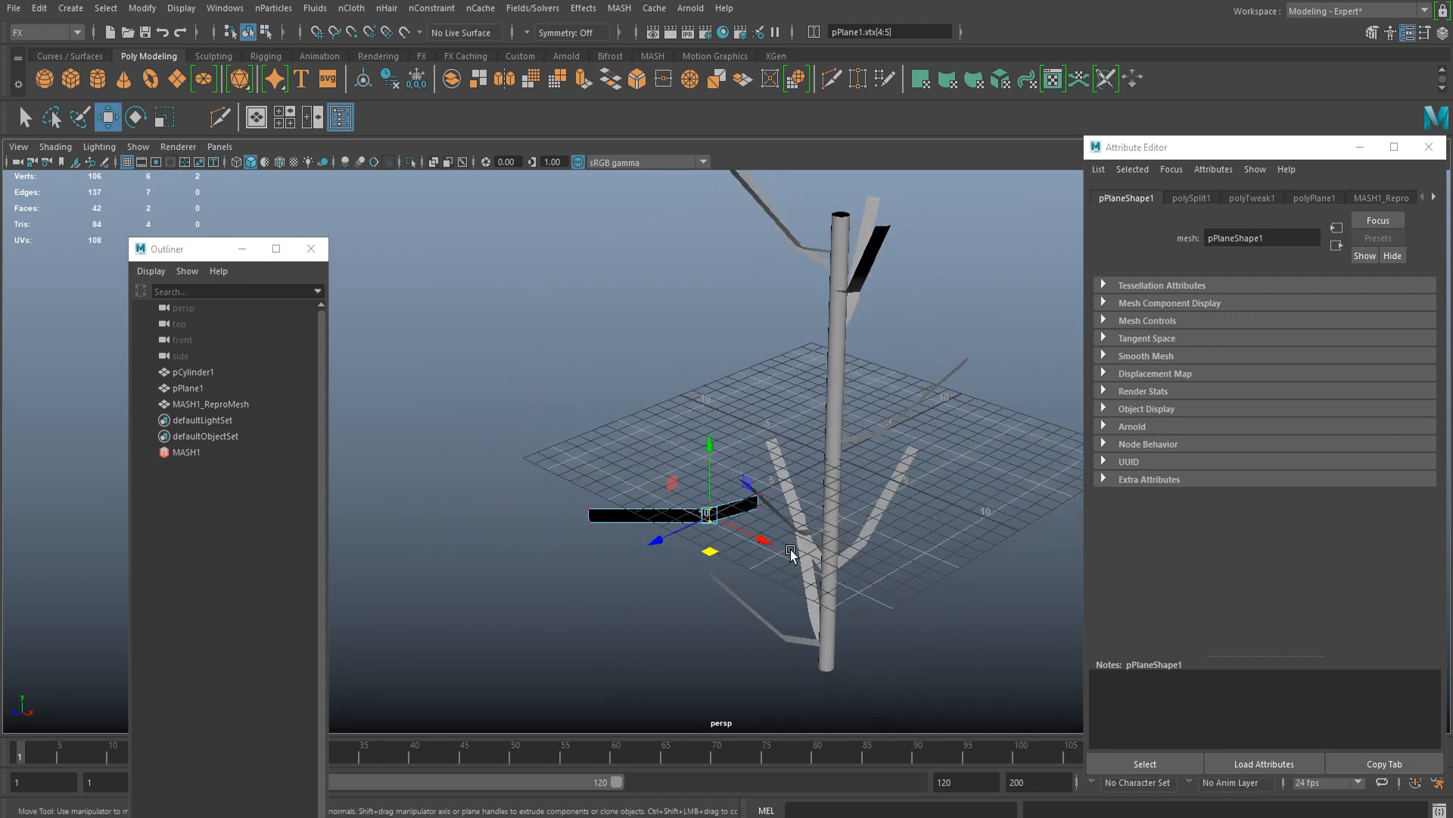
middle_drag(700, 566, 721, 553)
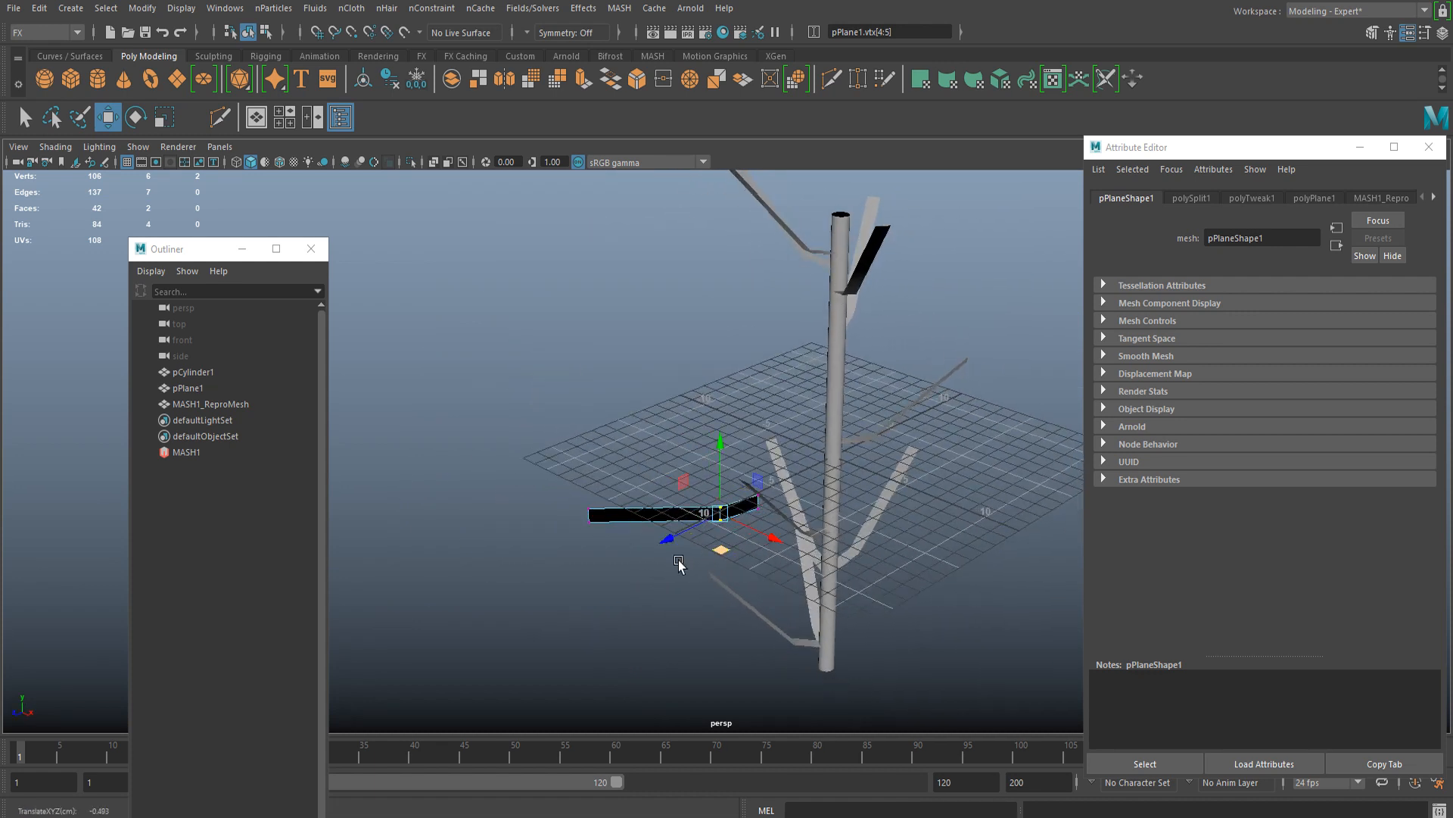
Step: Scale the branch plane's outer end vertices closer together to taper the tip, and return to object mode
scroll(679, 561, up, 4)
drag(577, 499, 464, 602)
key(r)
drag(492, 486, 498, 530)
scroll(689, 489, down, 5)
alt+drag(707, 479, 722, 357)
right_drag(721, 357, 852, 272)
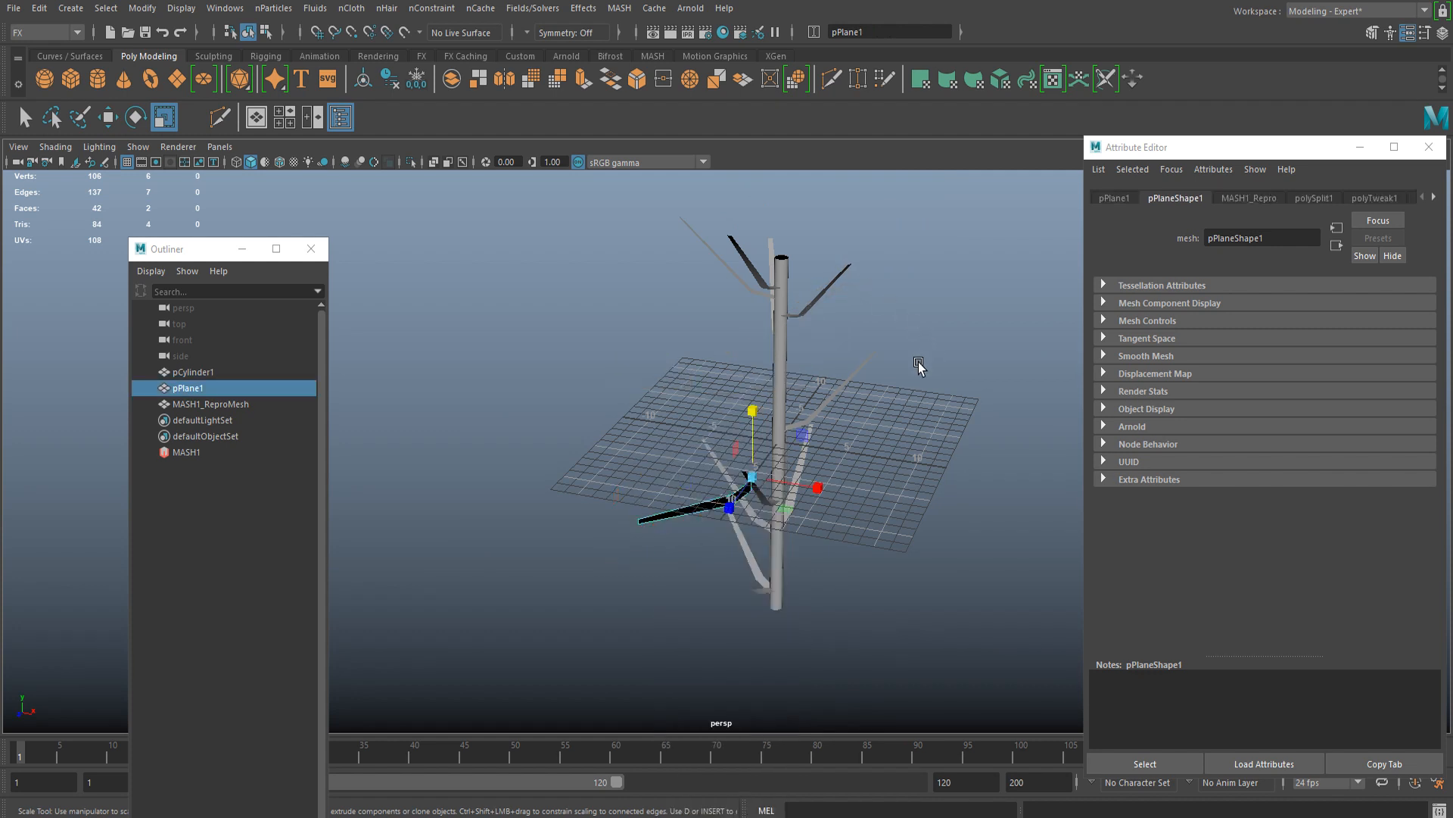
alt+drag(755, 514, 755, 484)
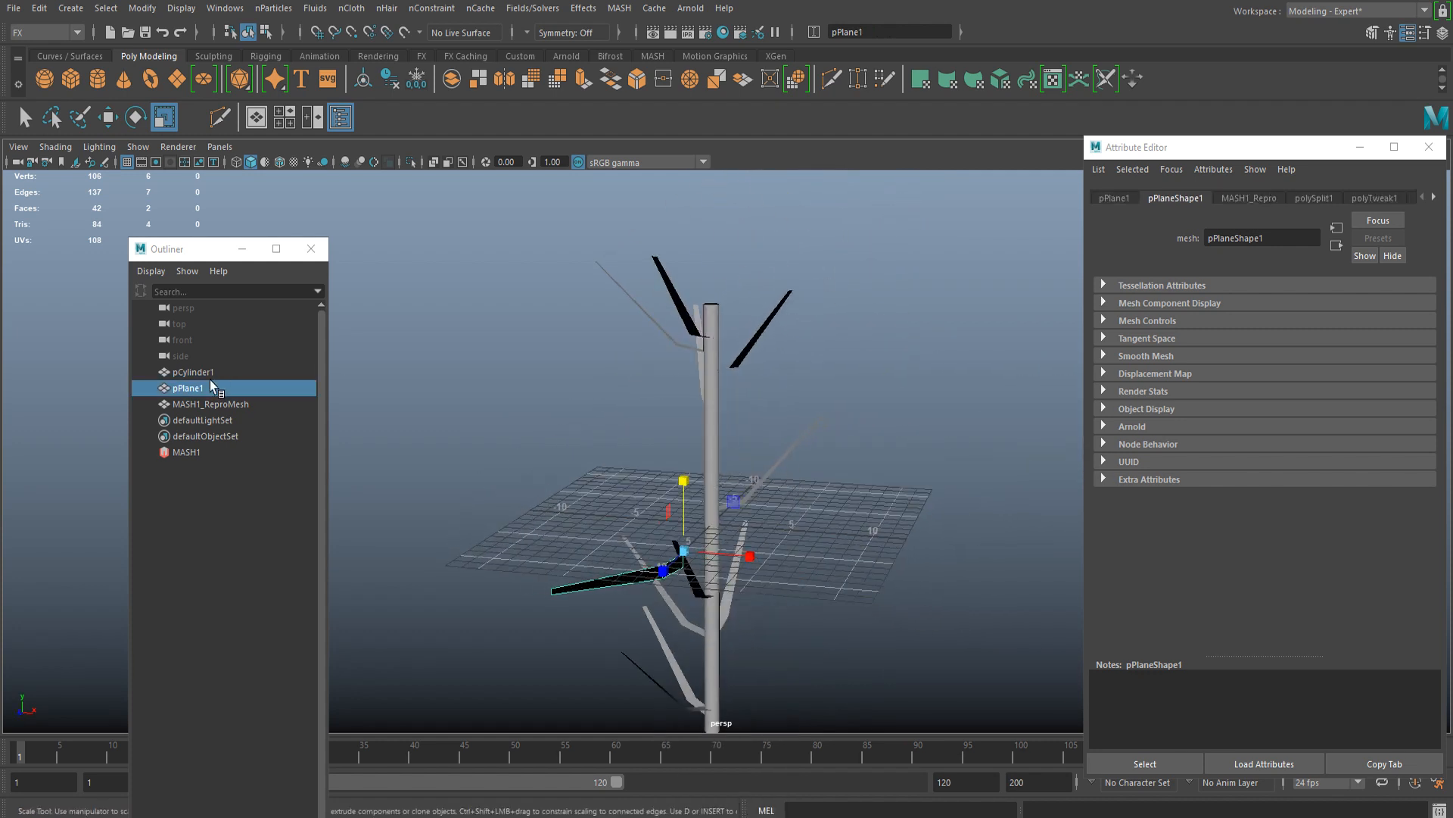
Step: Set the MASH1 Distribute node's Number of Points to 103 to fill the trunk with branches
click(186, 451)
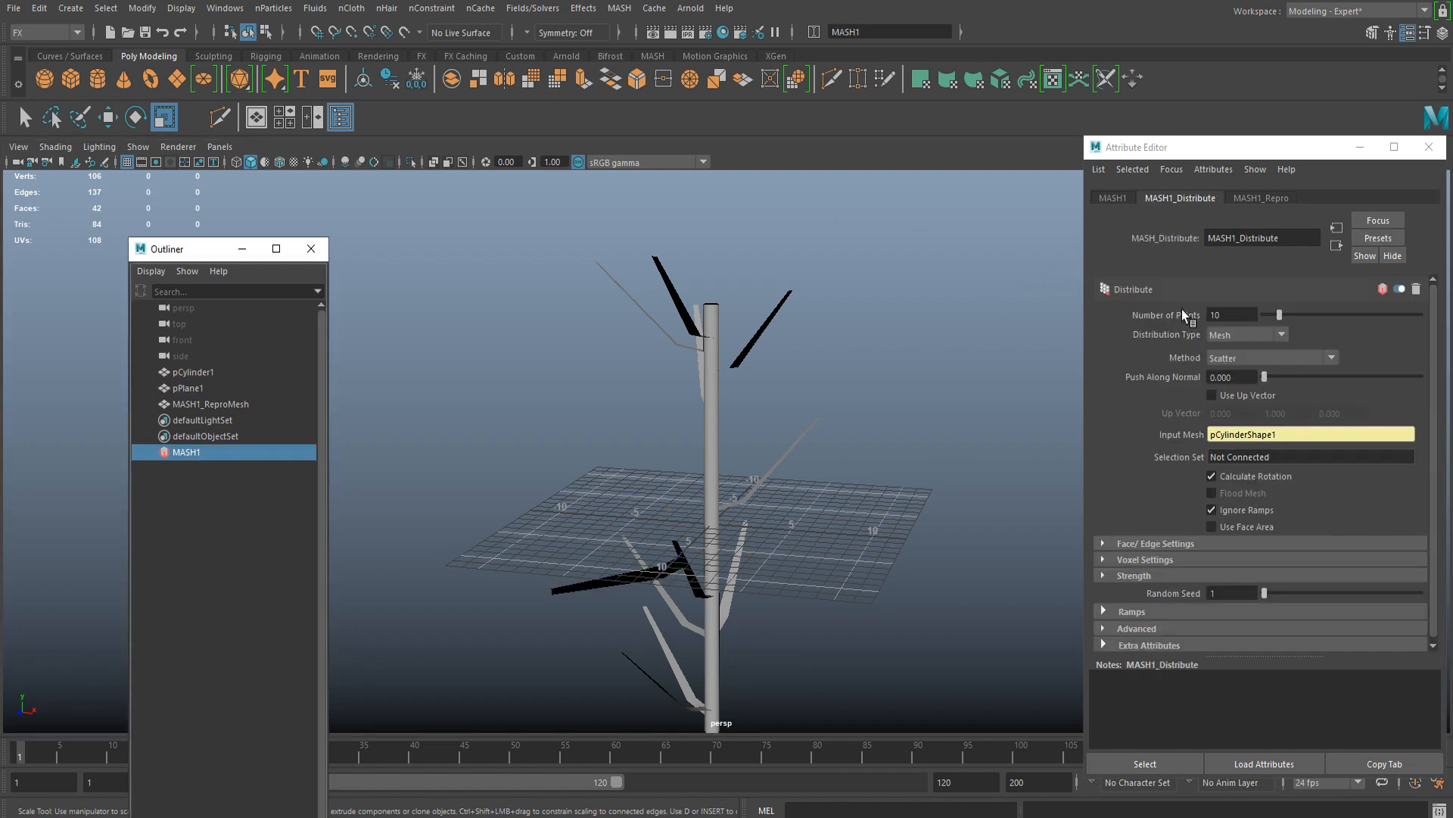
drag(1279, 315, 1450, 312)
scroll(821, 447, down, 4)
alt+drag(825, 448, 806, 425)
scroll(757, 433, up, 6)
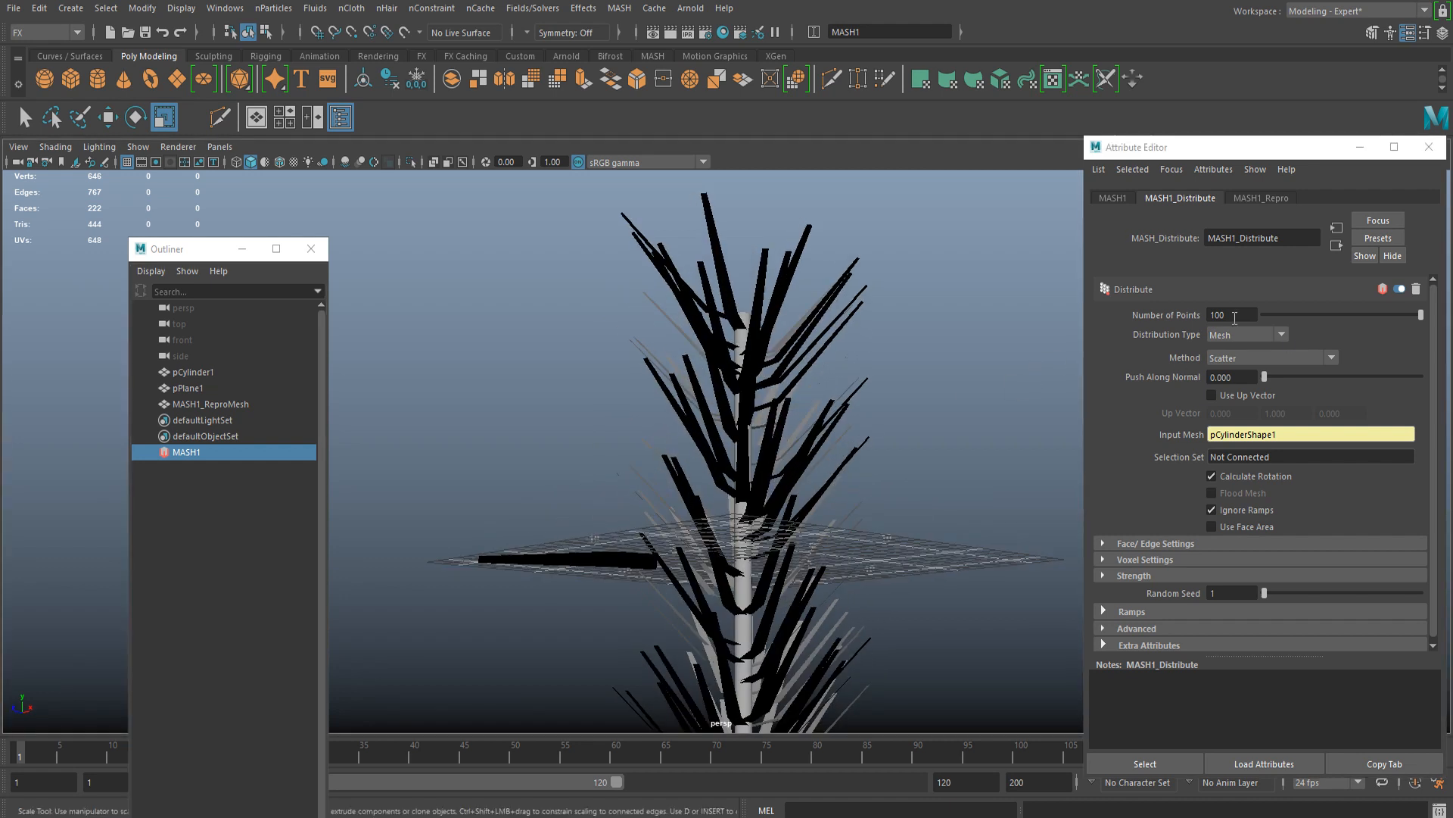
ctrl+drag(1235, 318, 1451, 320)
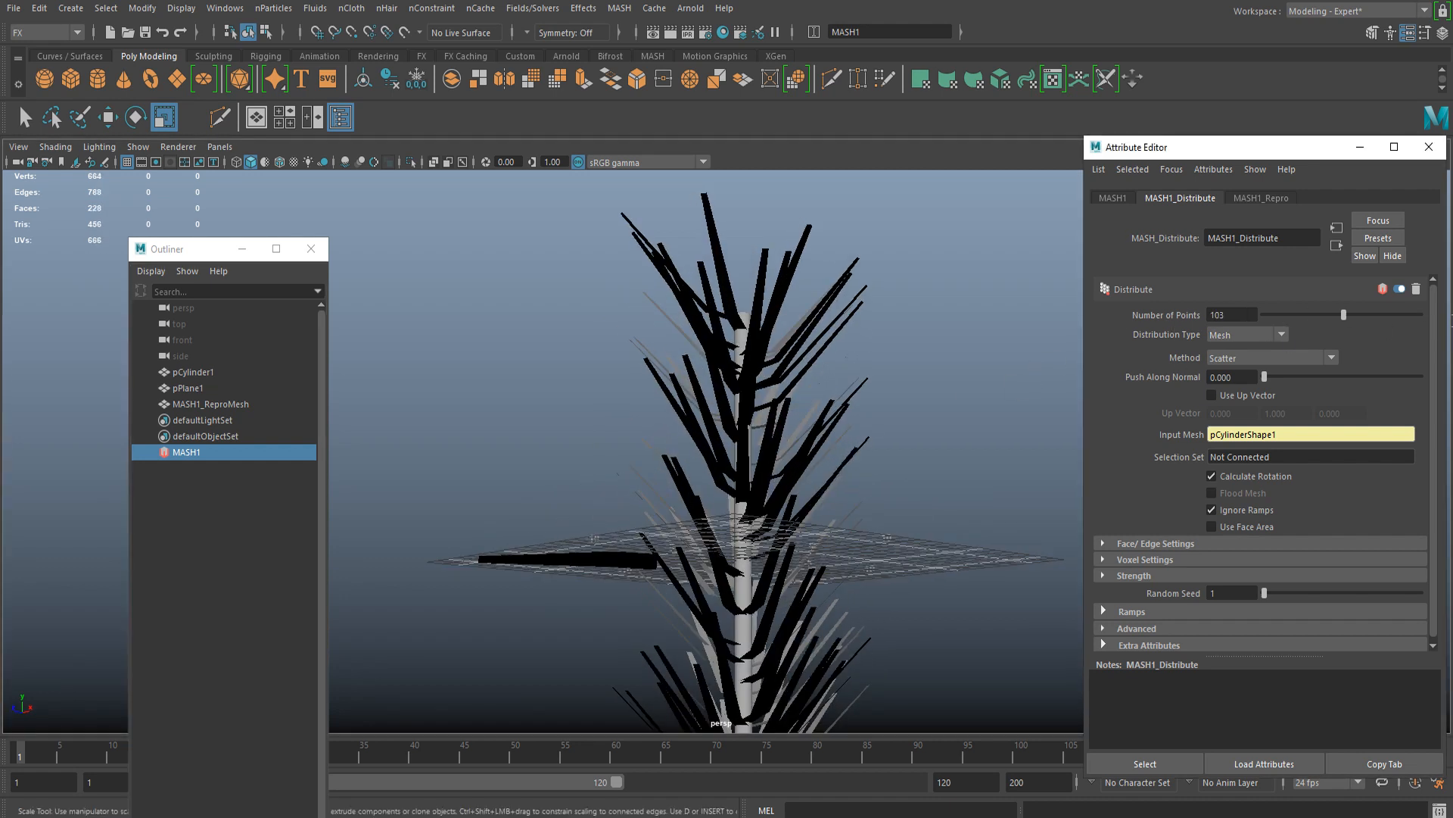
Step: Turn on Two Sided Lighting in the viewport so the black branch faces are shaded
scroll(566, 464, down, 3)
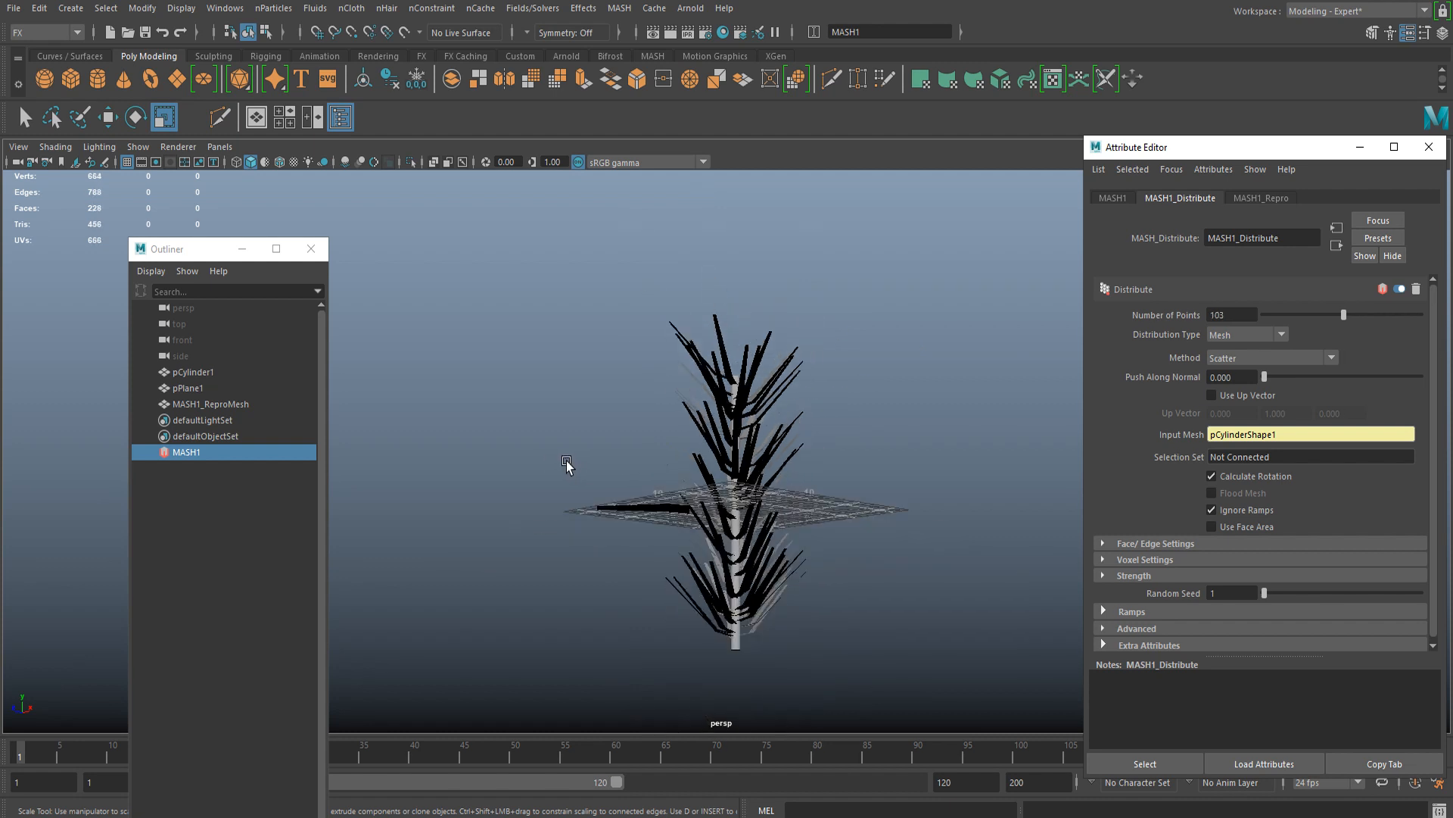
scroll(525, 454, up, 8)
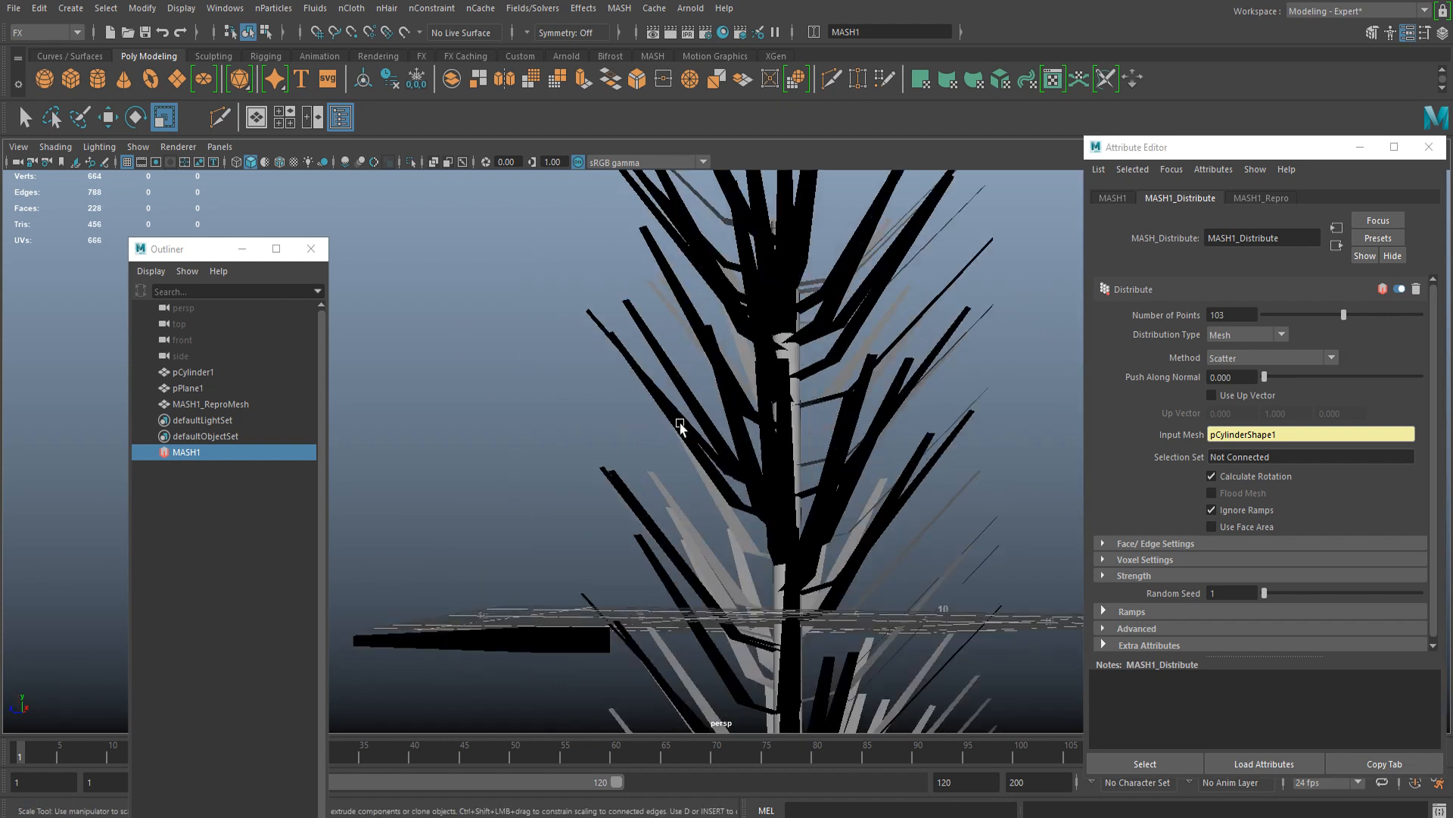
alt+drag(680, 426, 745, 331)
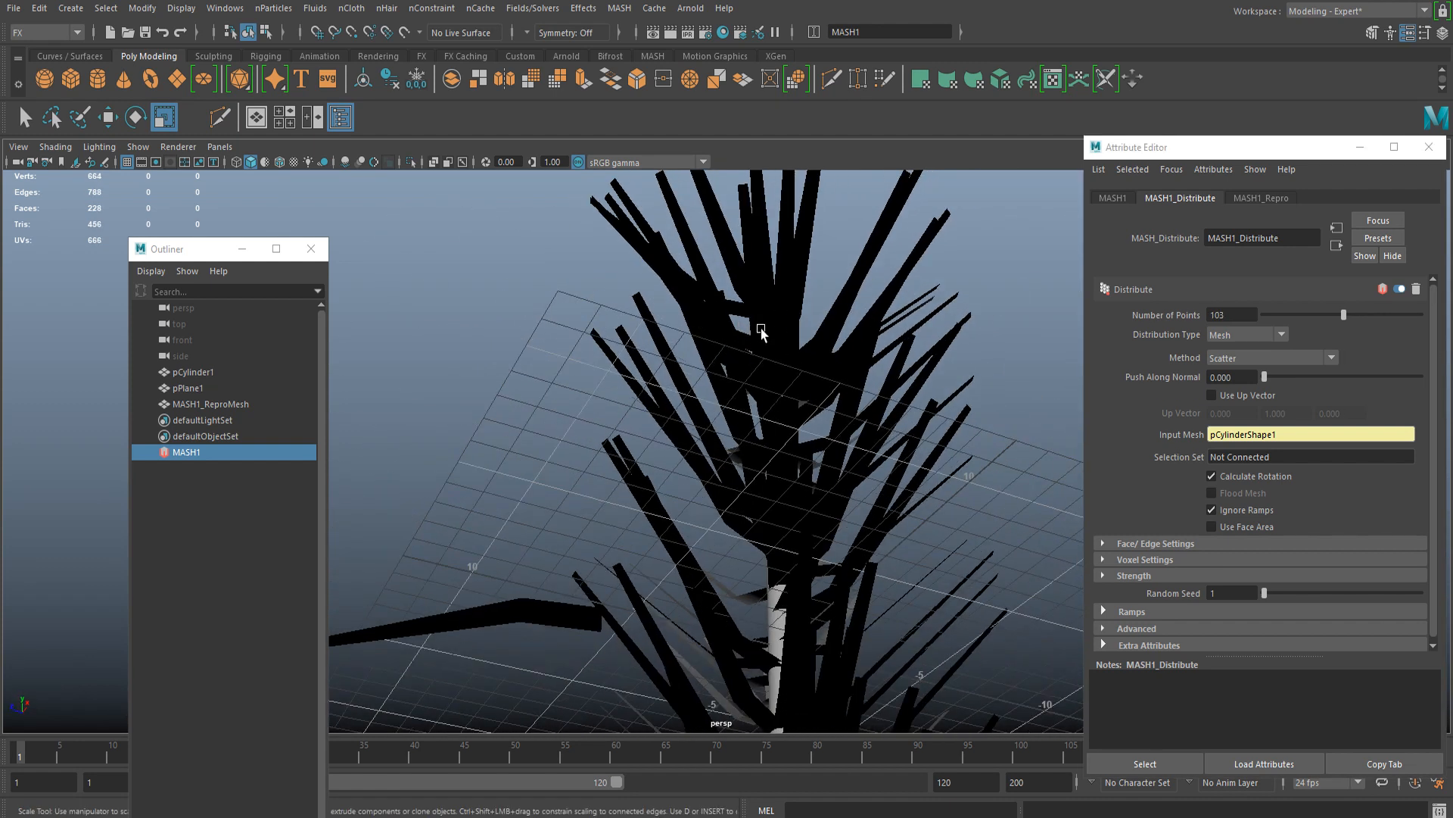
click(99, 147)
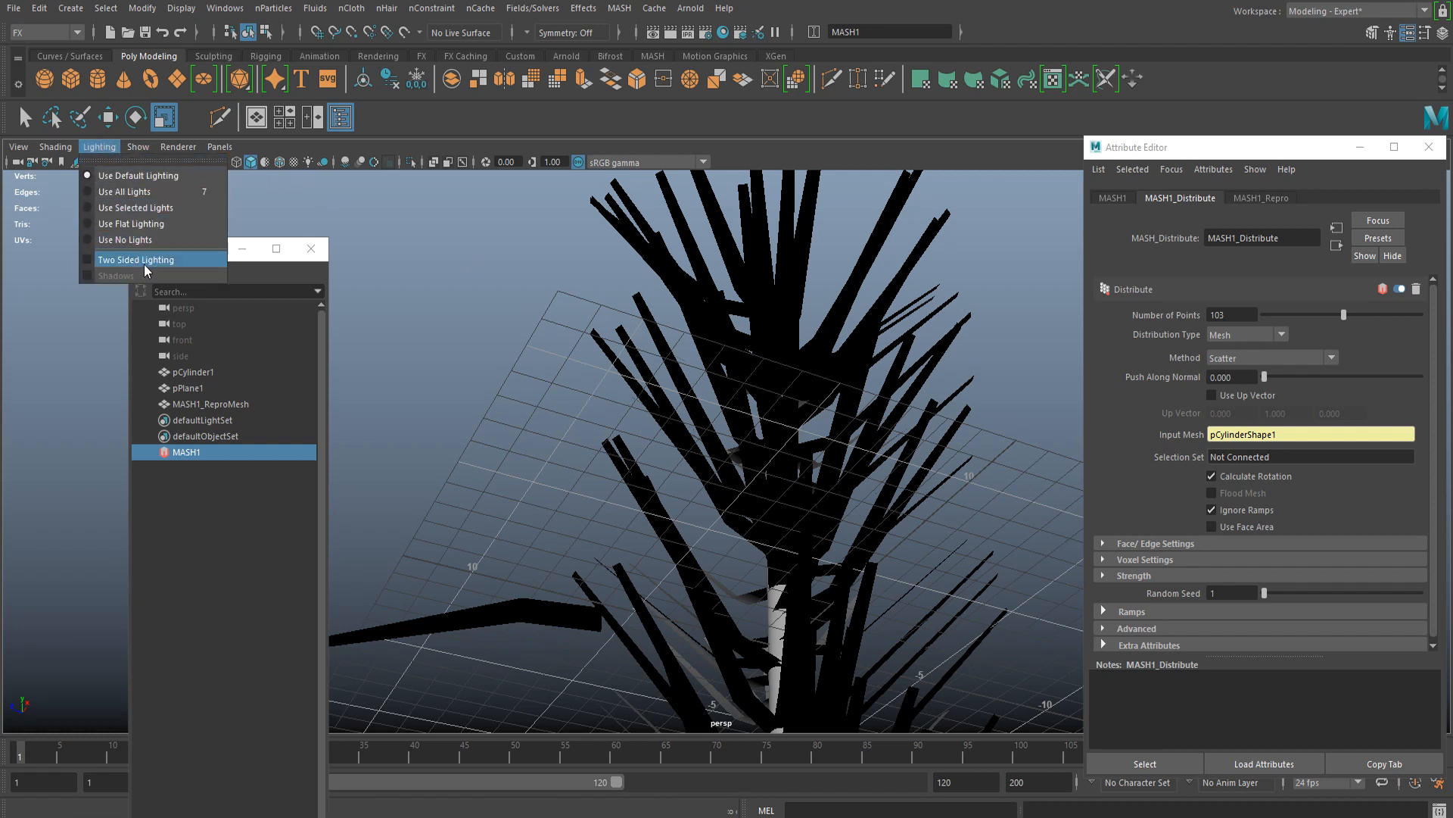
click(190, 259)
scroll(636, 379, down, 7)
alt+drag(630, 399, 702, 376)
scroll(626, 420, up, 5)
scroll(596, 411, down, 5)
scroll(637, 372, up, 6)
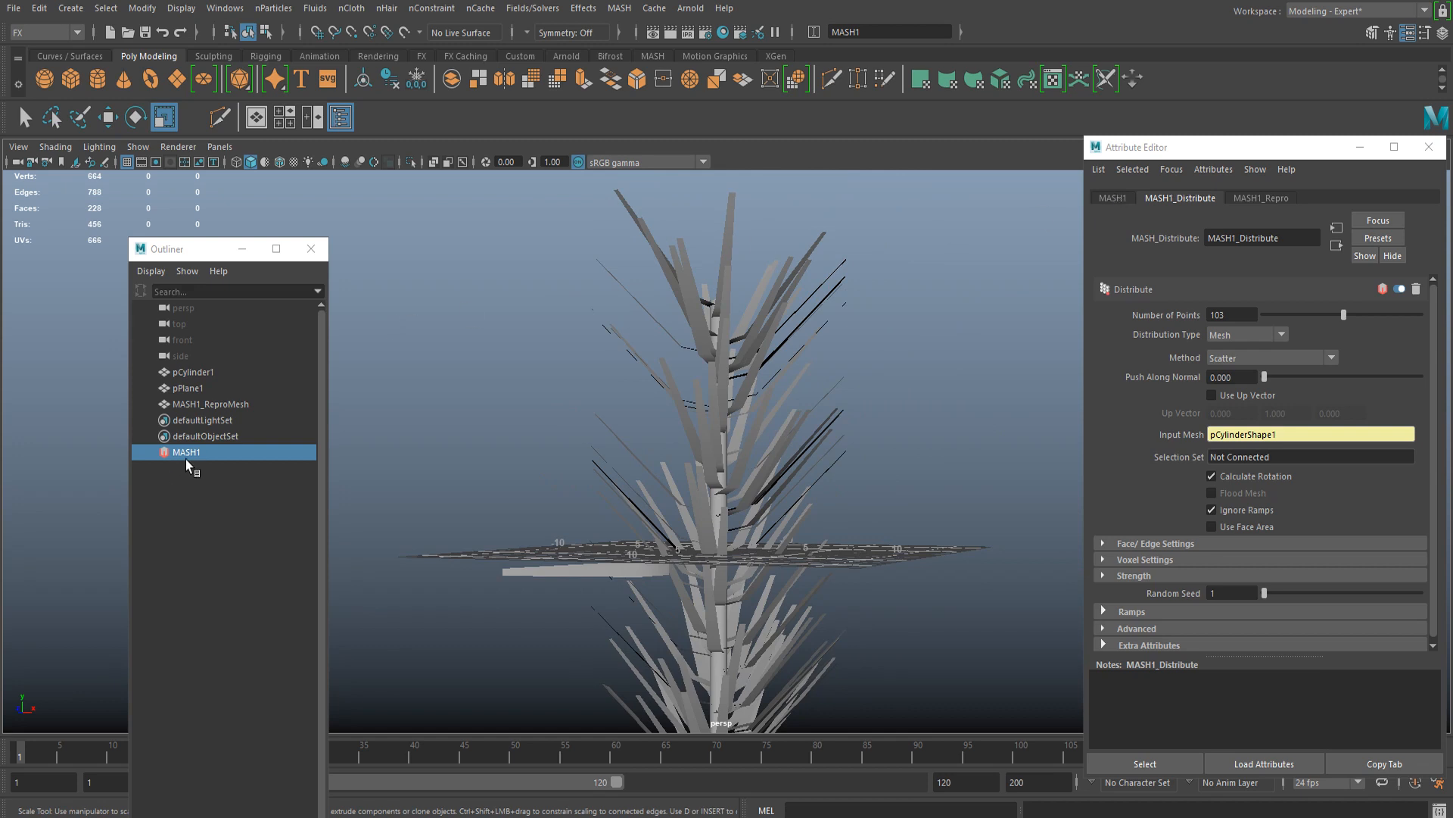
Step: Add a Random node to the MASH1 network
click(1112, 198)
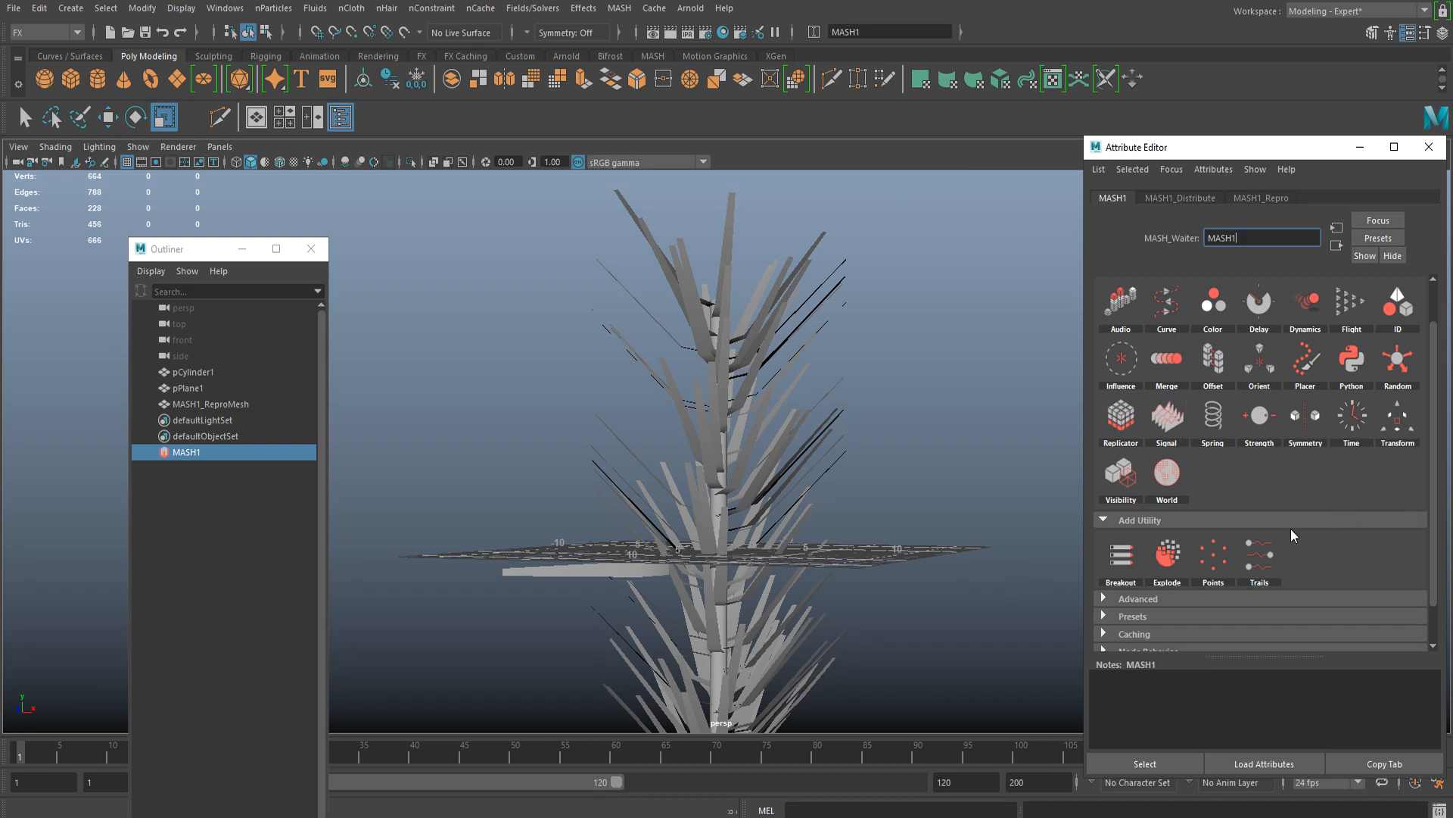
scroll(1331, 523, down, 2)
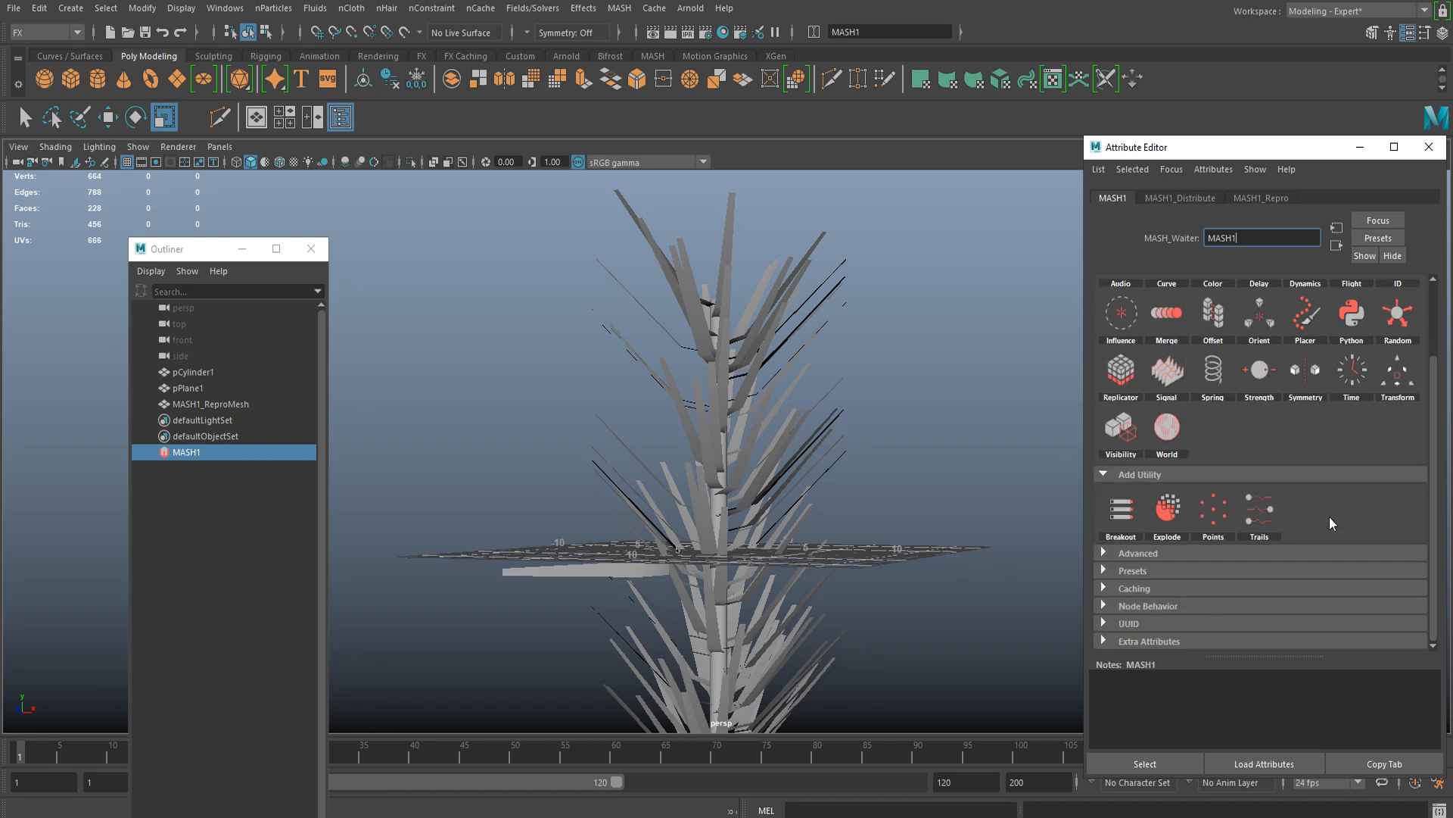
scroll(1330, 522, up, 4)
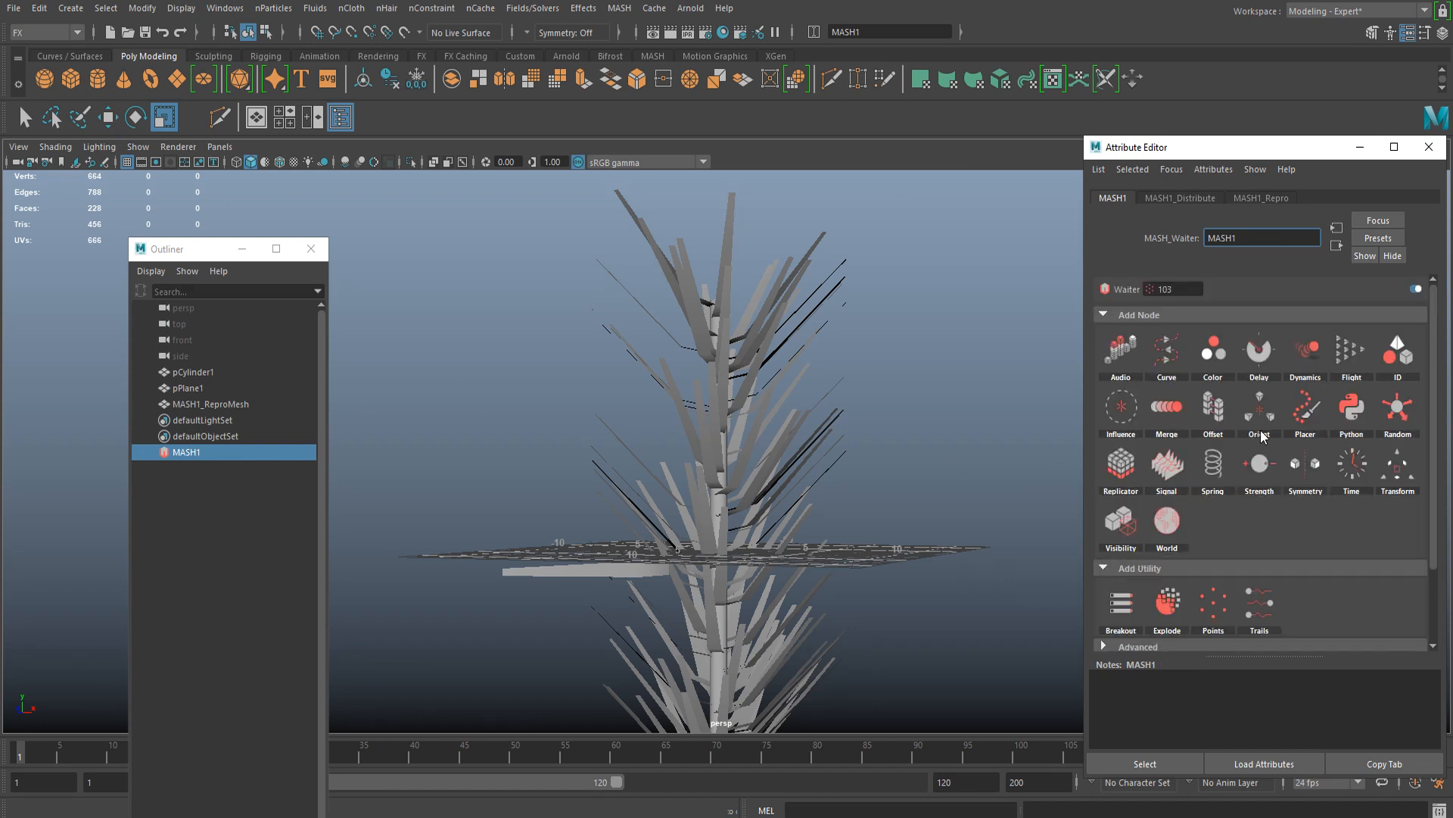
click(1397, 413)
Step: Set the Random node's Position X and Z to 0, Position Y to 0.837, Rotation X to 34.581 and Rotation Z to 18.621
scroll(853, 337, down, 4)
scroll(875, 355, up, 8)
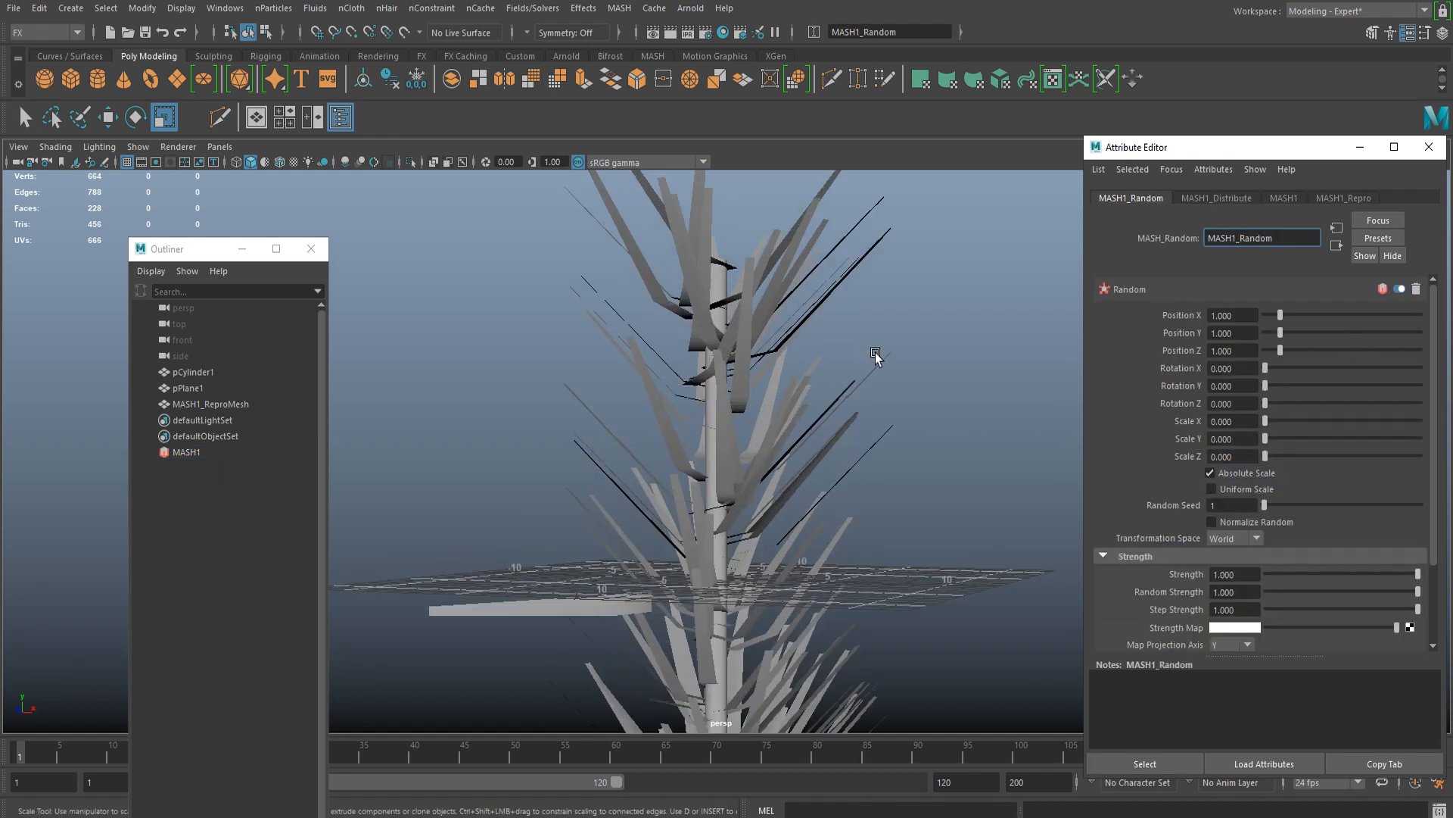
alt+drag(888, 362, 851, 371)
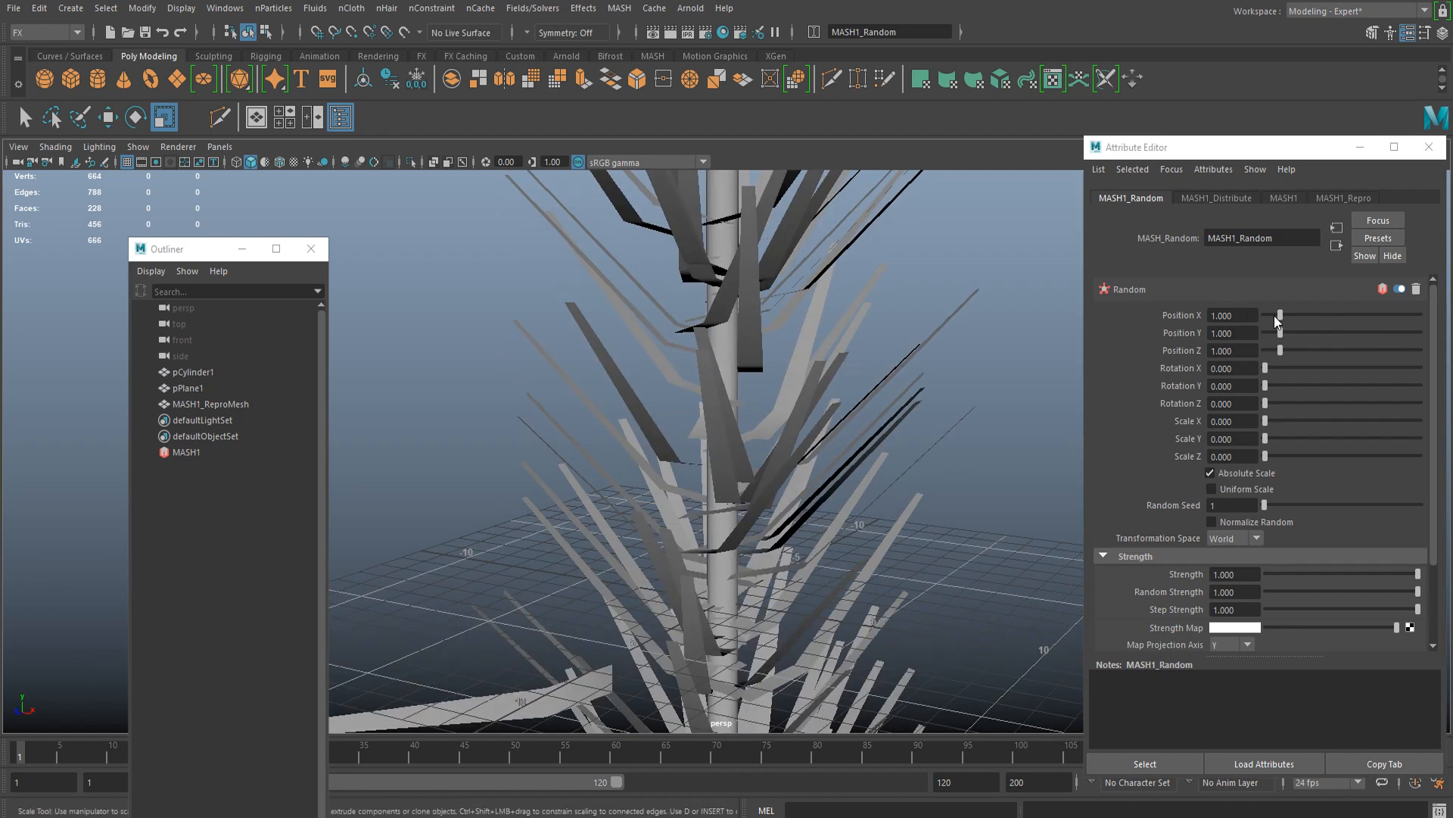
drag(1277, 316, 1281, 402)
scroll(779, 424, down, 6)
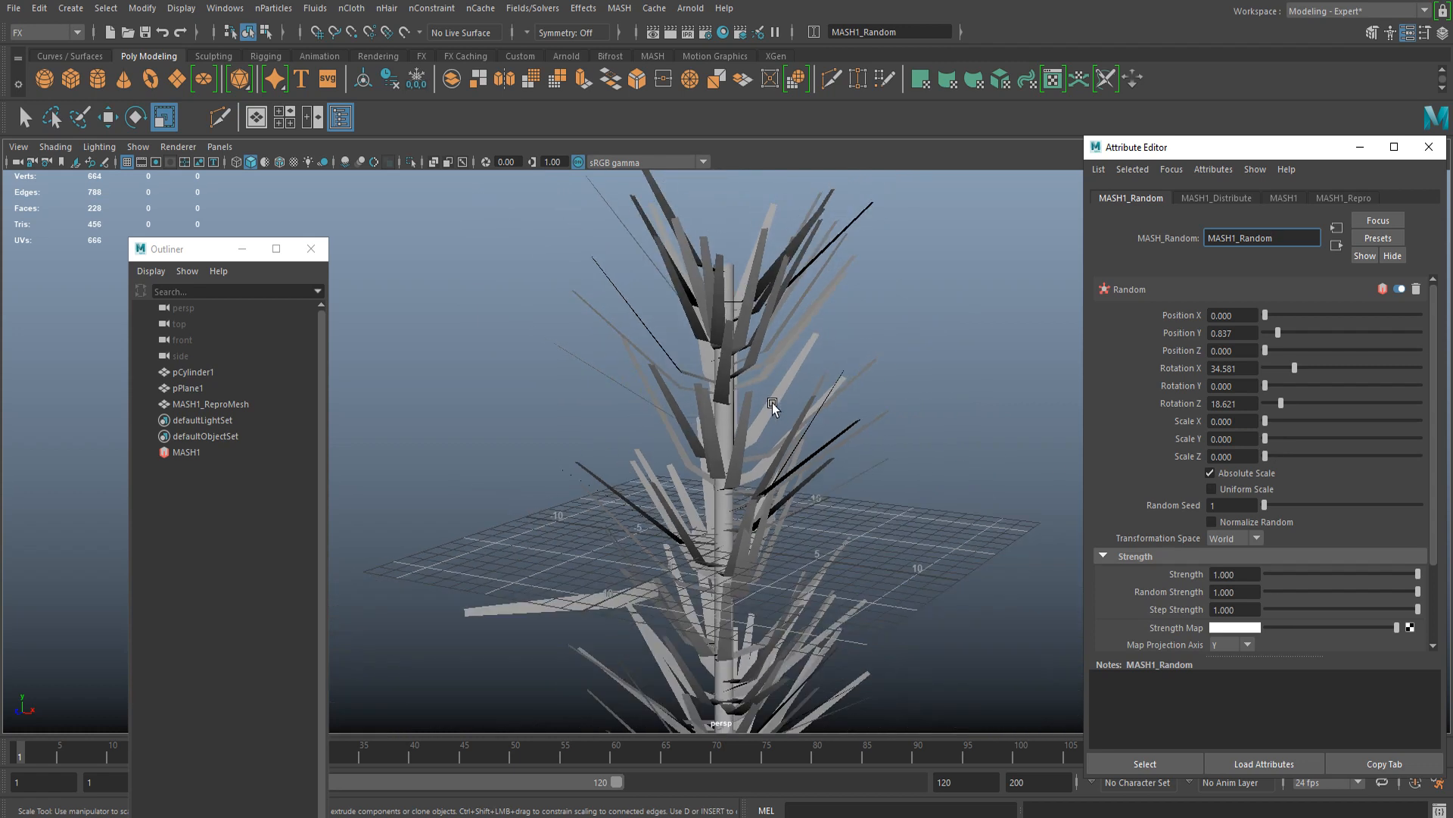
Step: Try varying the Random node's scale values on the branch copies
alt+drag(780, 450, 792, 410)
scroll(918, 407, up, 1)
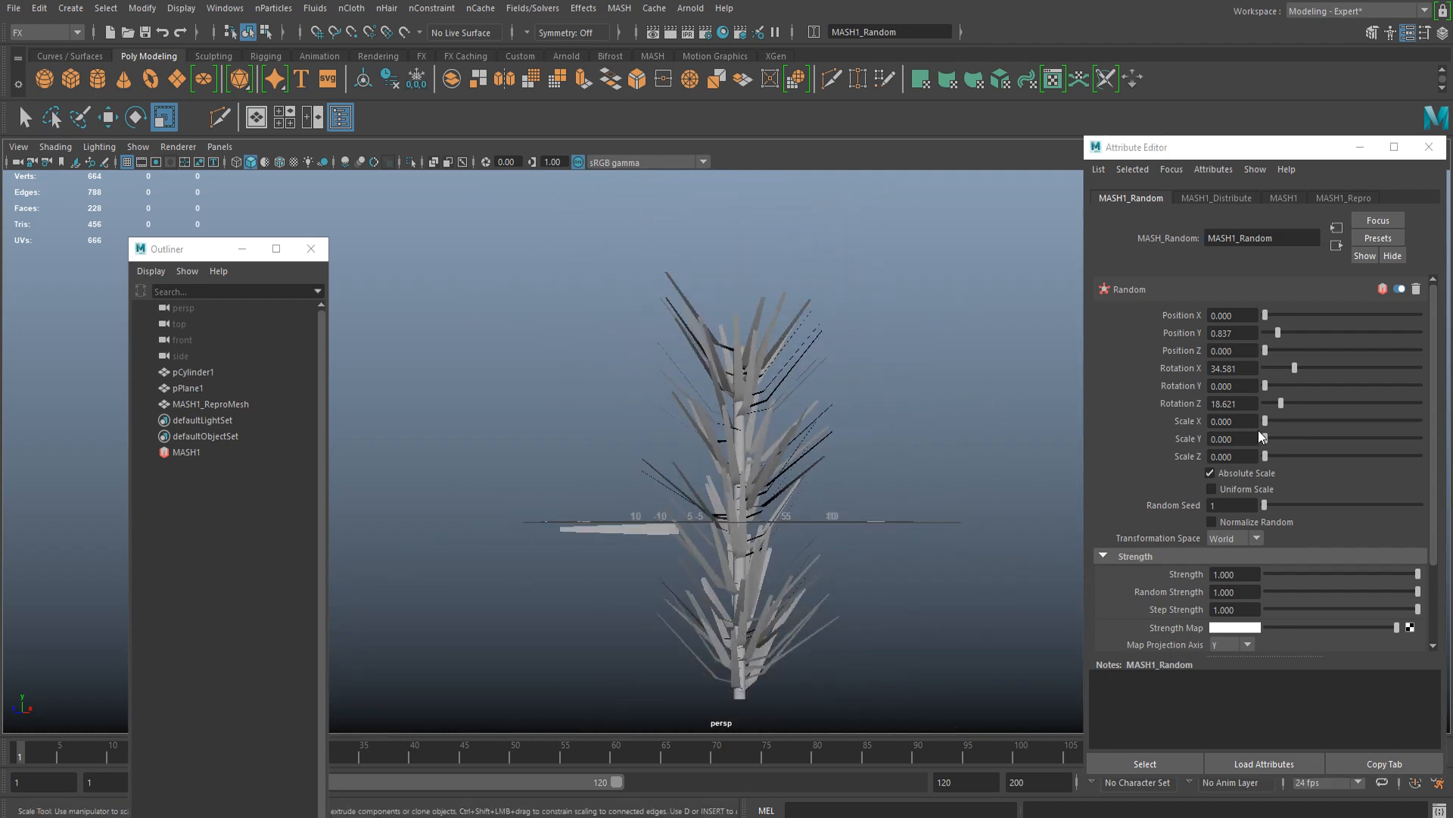
drag(1272, 438, 1247, 452)
Step: Select the MASH1_ReproMesh branch mesh and examine the randomized branches from several angles
alt+drag(691, 429, 763, 437)
click(745, 386)
scroll(824, 420, down, 1)
scroll(817, 418, up, 8)
scroll(813, 383, down, 8)
scroll(763, 435, up, 5)
alt+middle_drag(770, 420, 744, 473)
alt+drag(744, 473, 765, 440)
scroll(678, 438, down, 1)
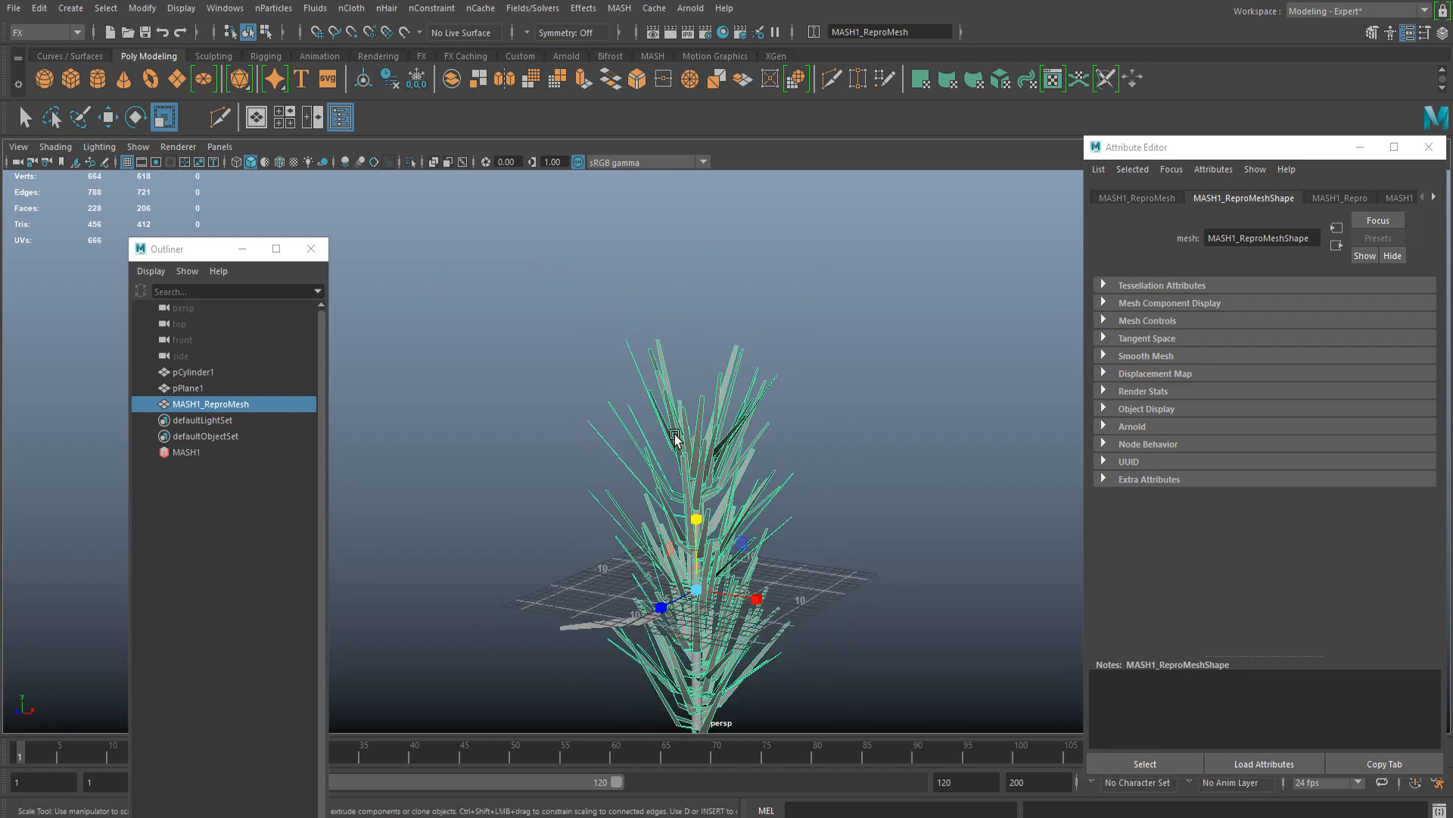
Step: Delete the MASH1 network node, leaving the MASH1_ReproMesh branches in the scene
scroll(677, 436, up, 3)
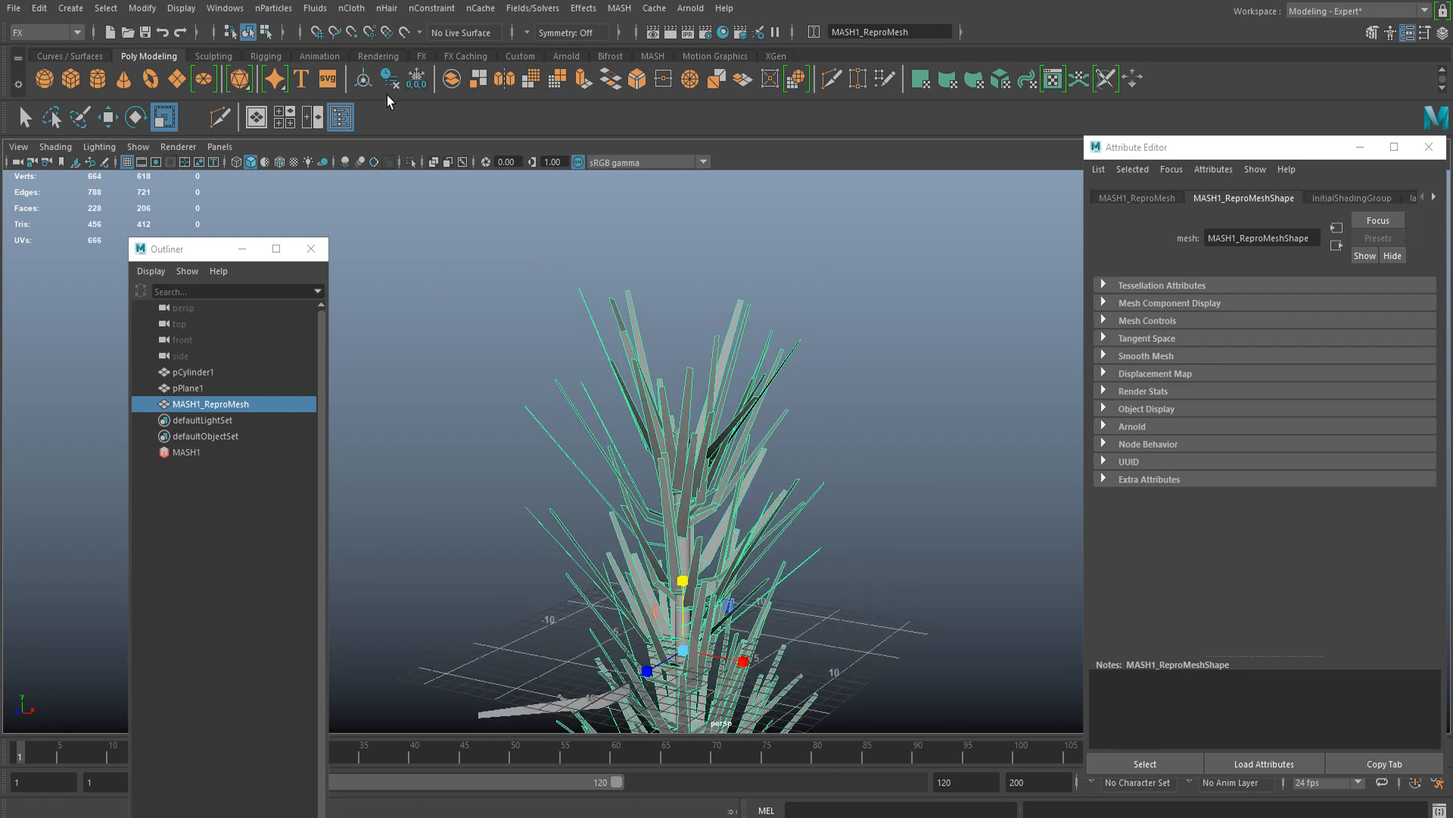
scroll(606, 405, down, 3)
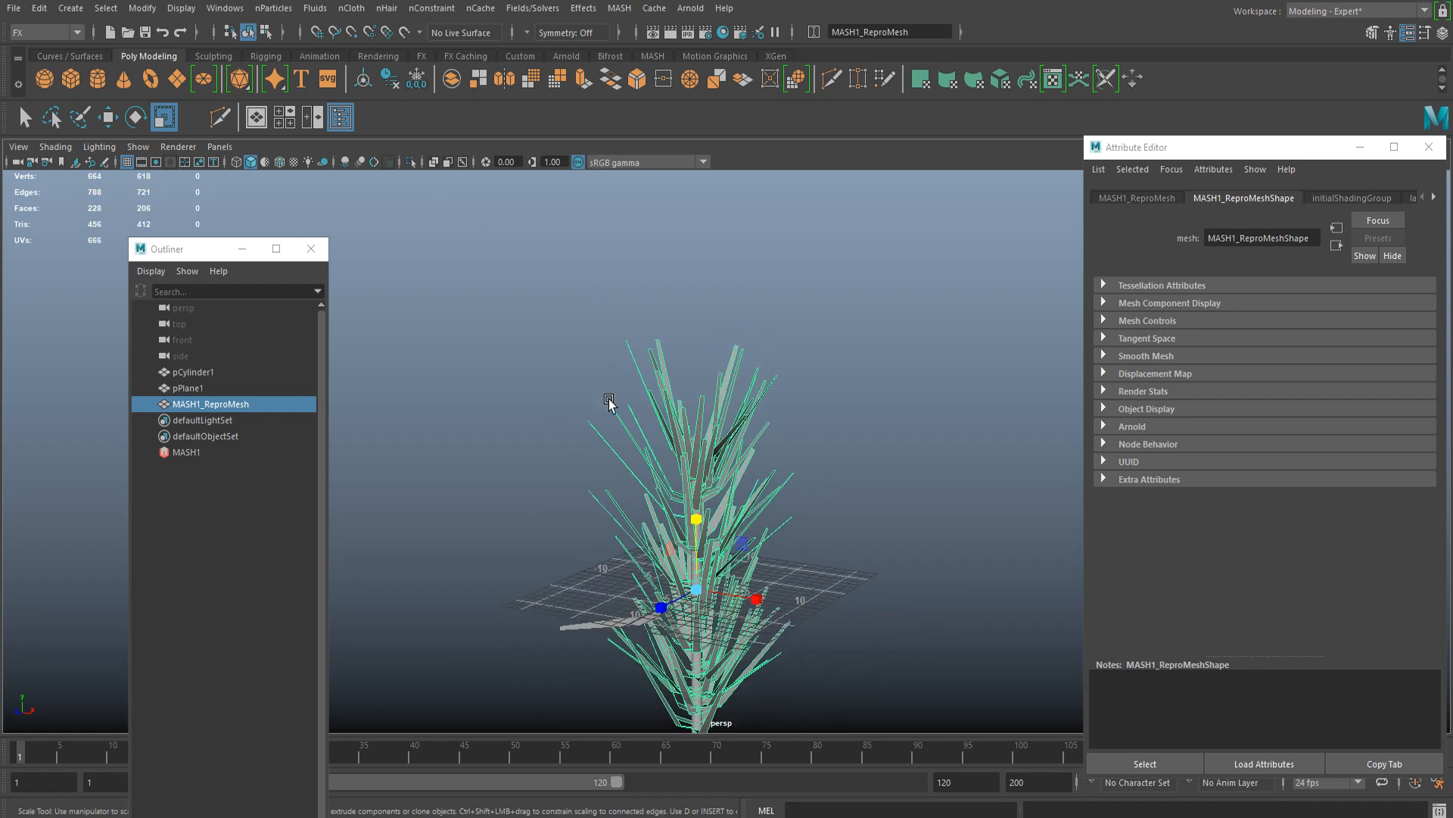
click(186, 451)
key(Delete)
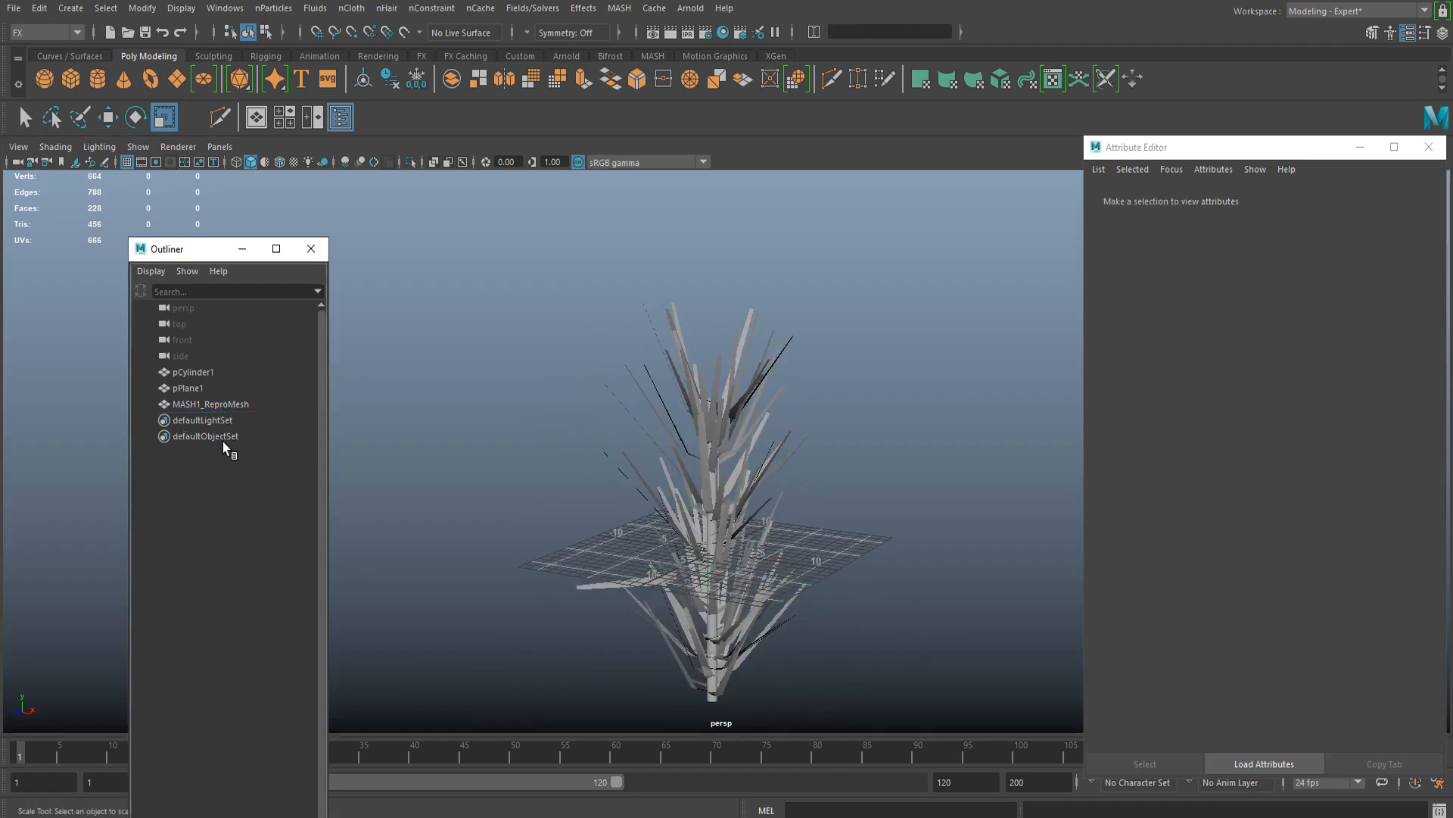
Step: Hide the original branch plane pPlane1
click(227, 401)
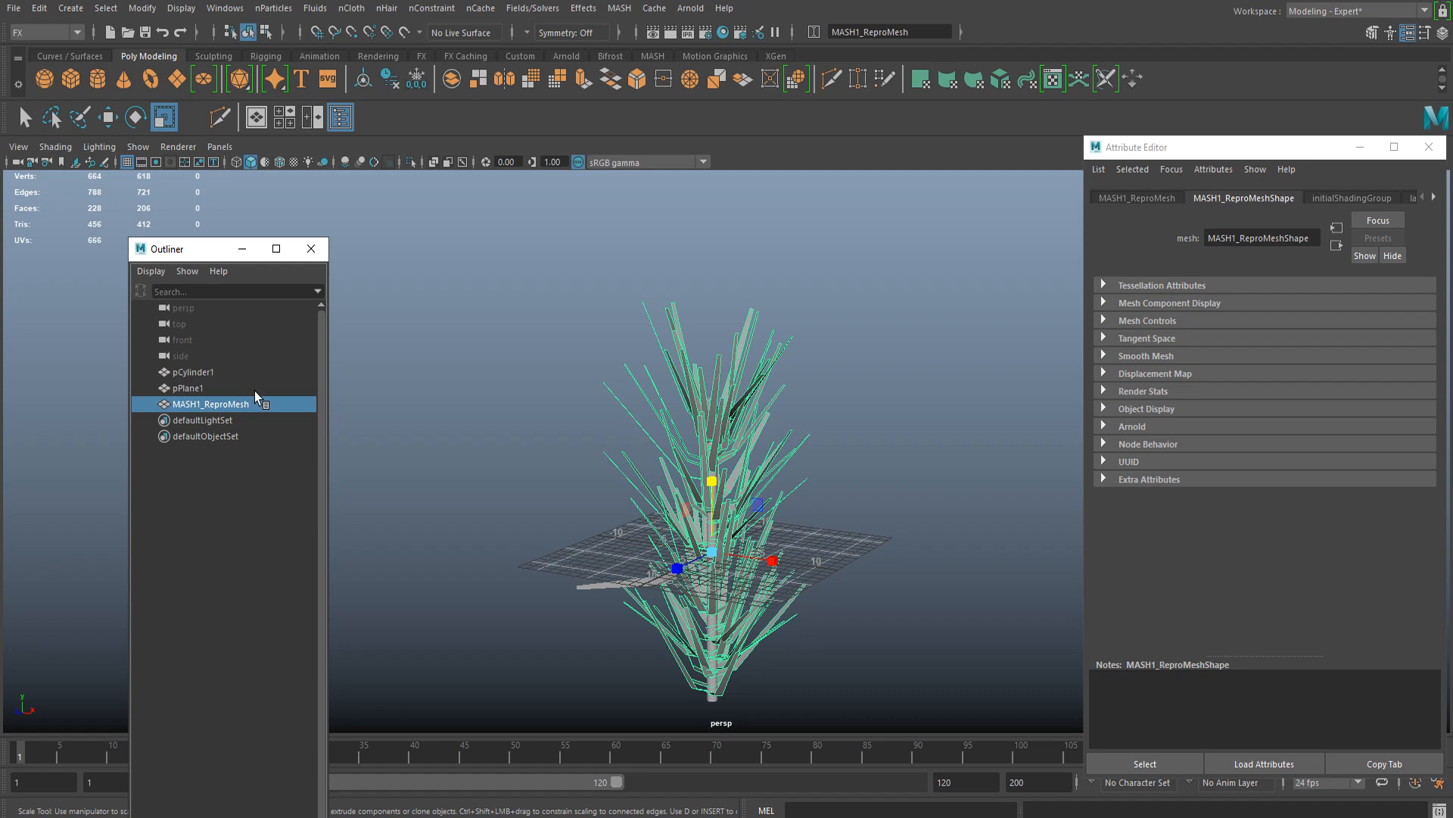
click(254, 391)
alt+drag(576, 530, 556, 604)
scroll(629, 624, up, 3)
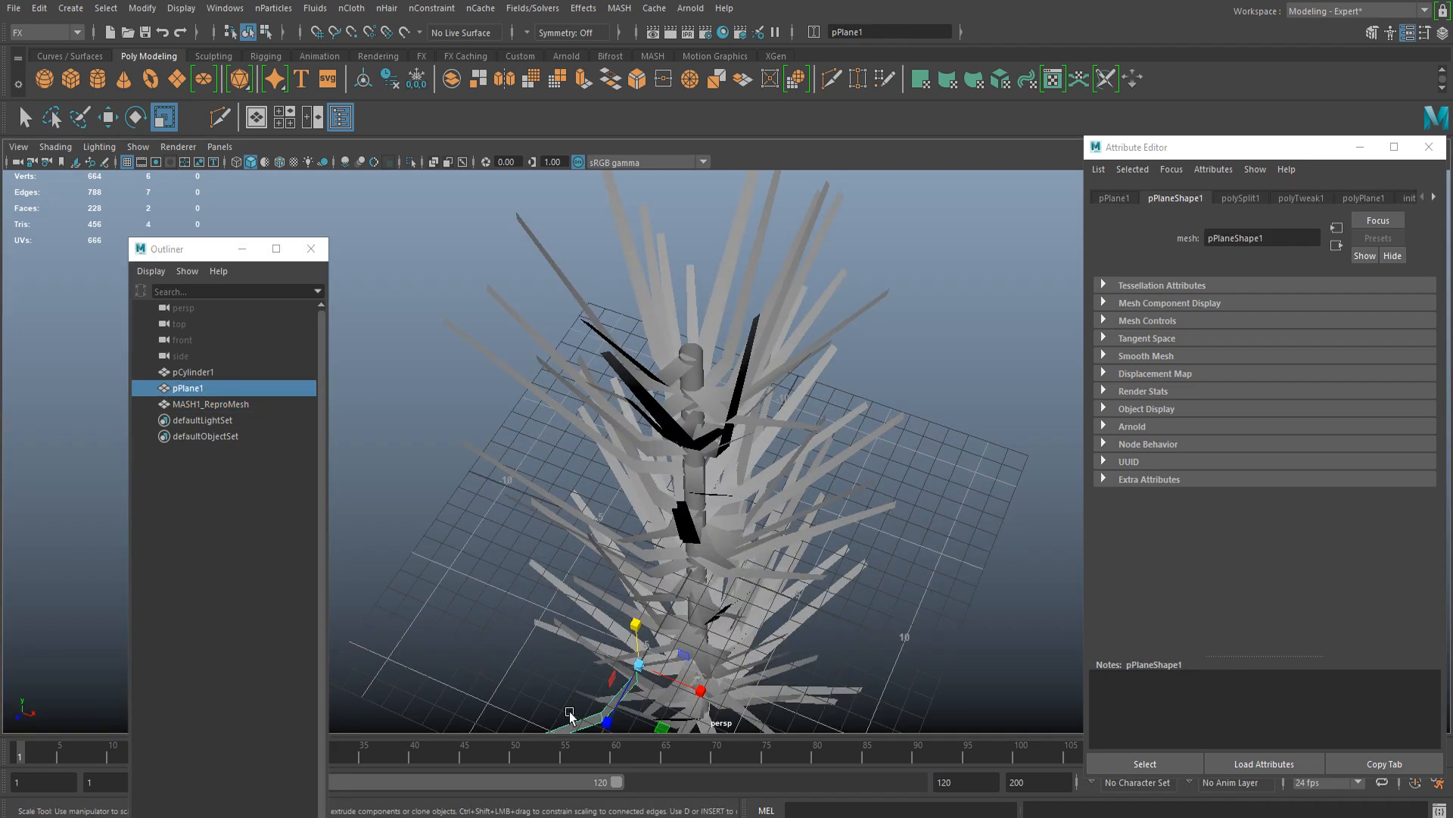
scroll(566, 616, down, 5)
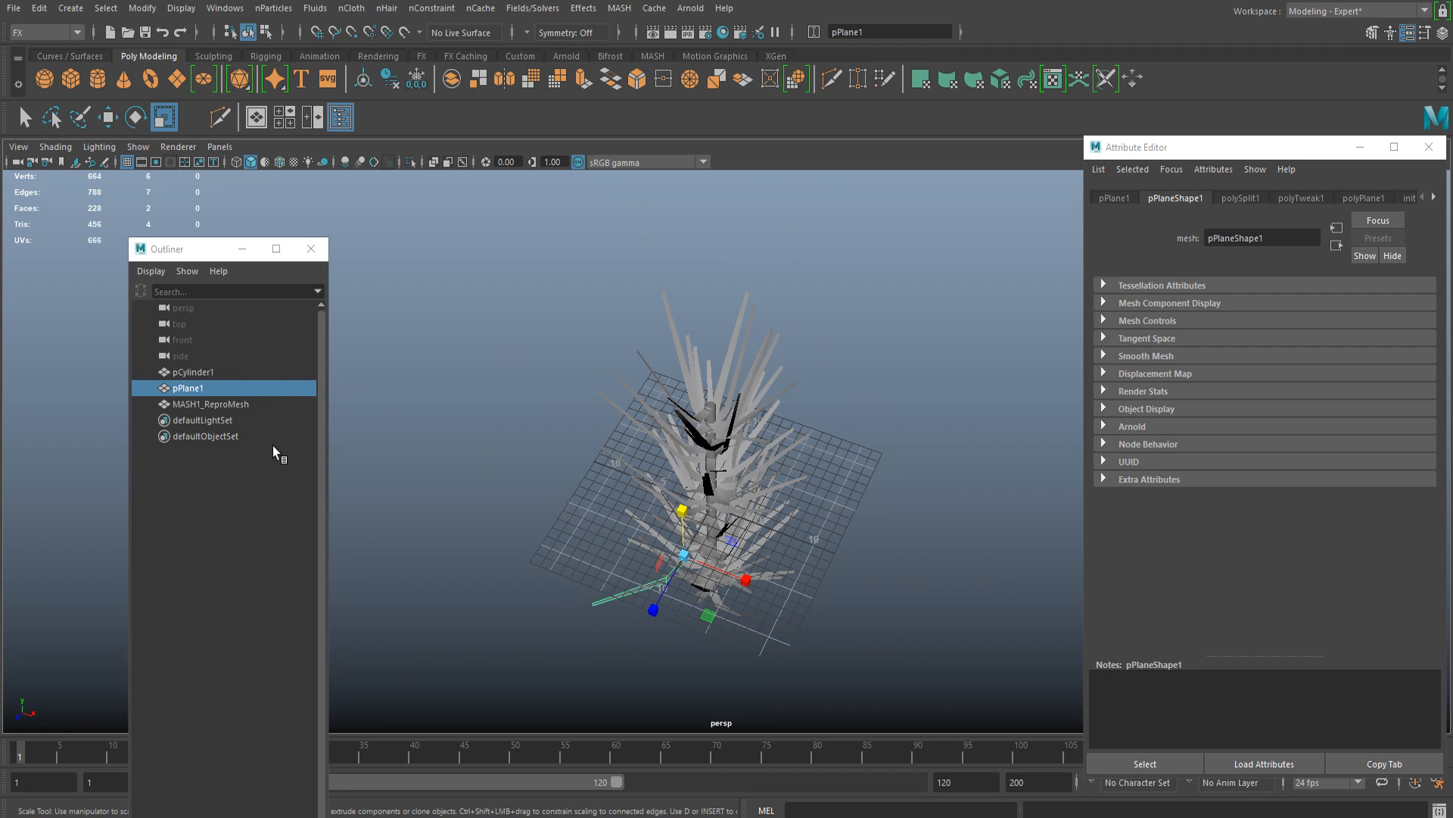
scroll(668, 441, up, 5)
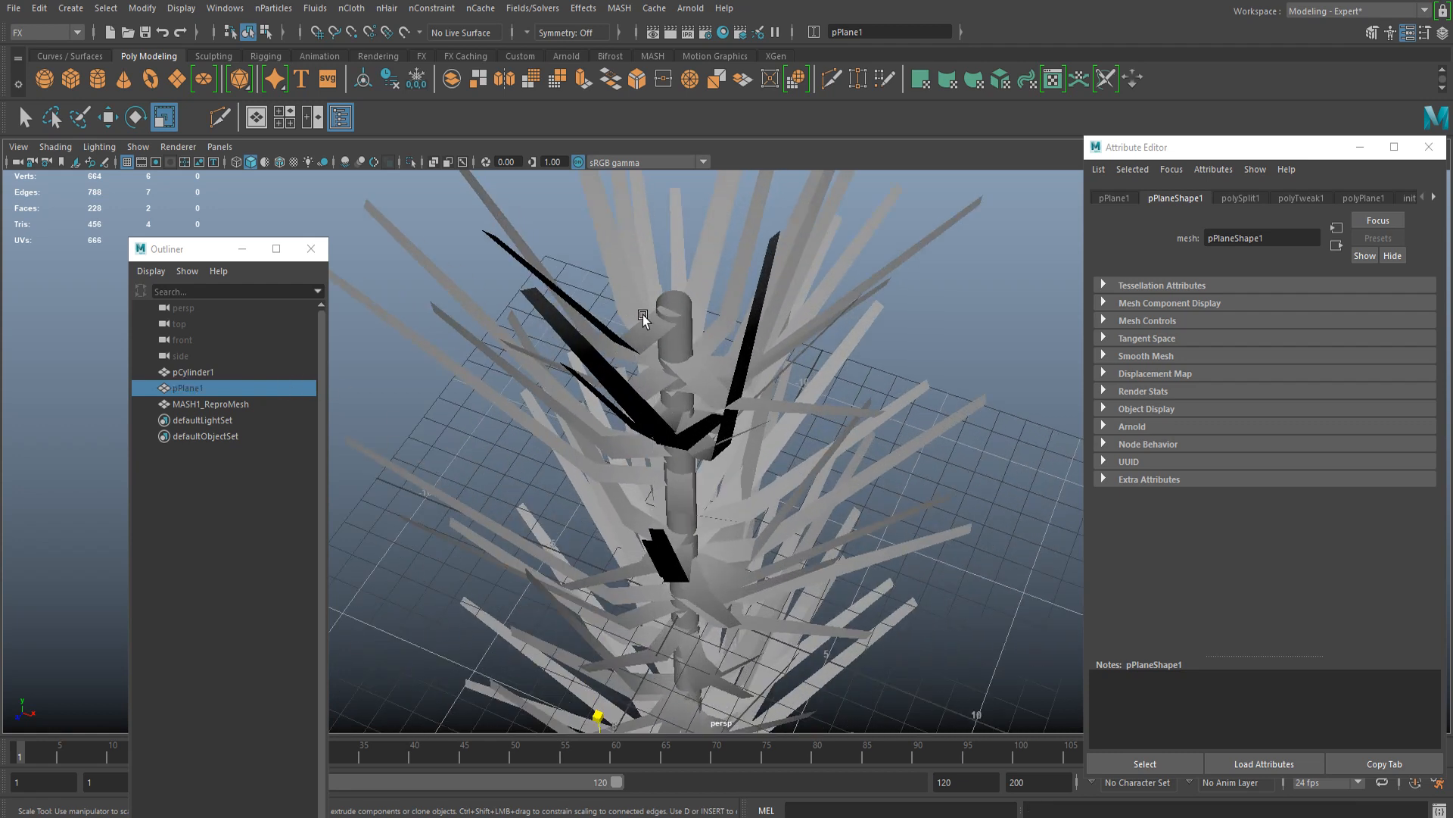
alt+drag(643, 317, 673, 440)
Step: Assign a new Arnold aiStandardSurface material to the MASH1_ReproMesh branches and name it aiLeaf
click(704, 404)
scroll(778, 422, down, 5)
alt+drag(815, 411, 738, 346)
click(755, 347)
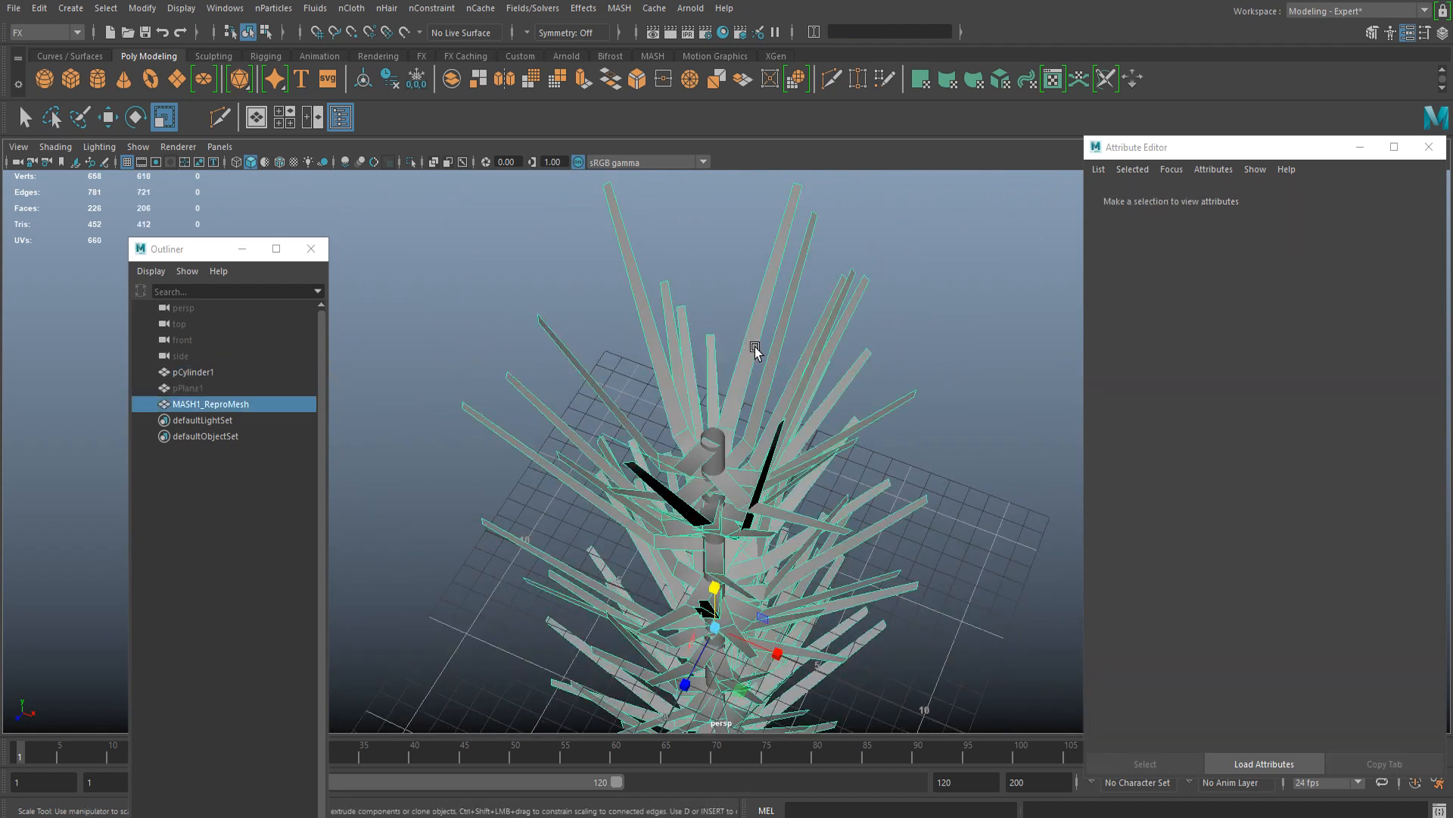
right_click(751, 339)
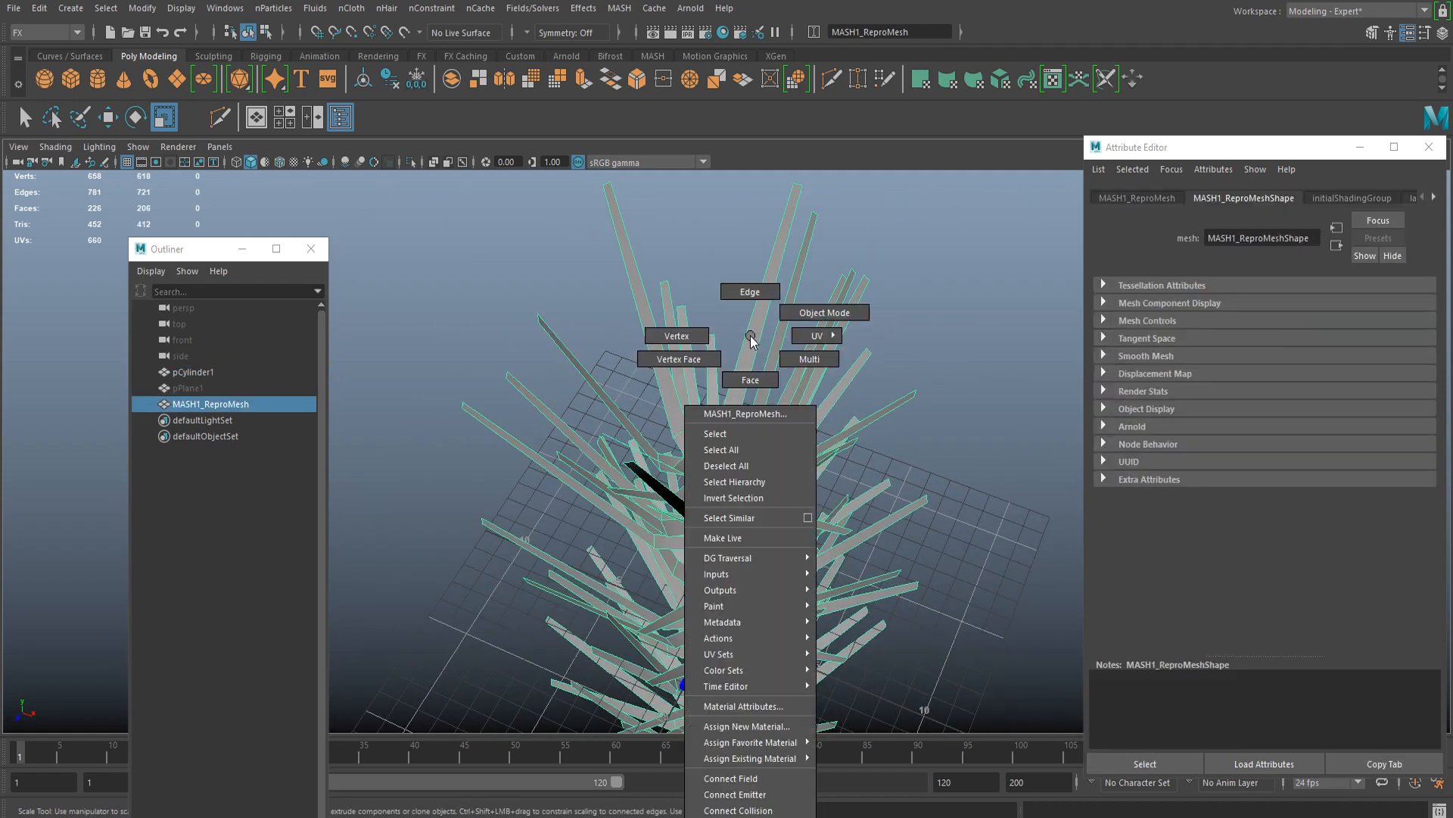
click(760, 727)
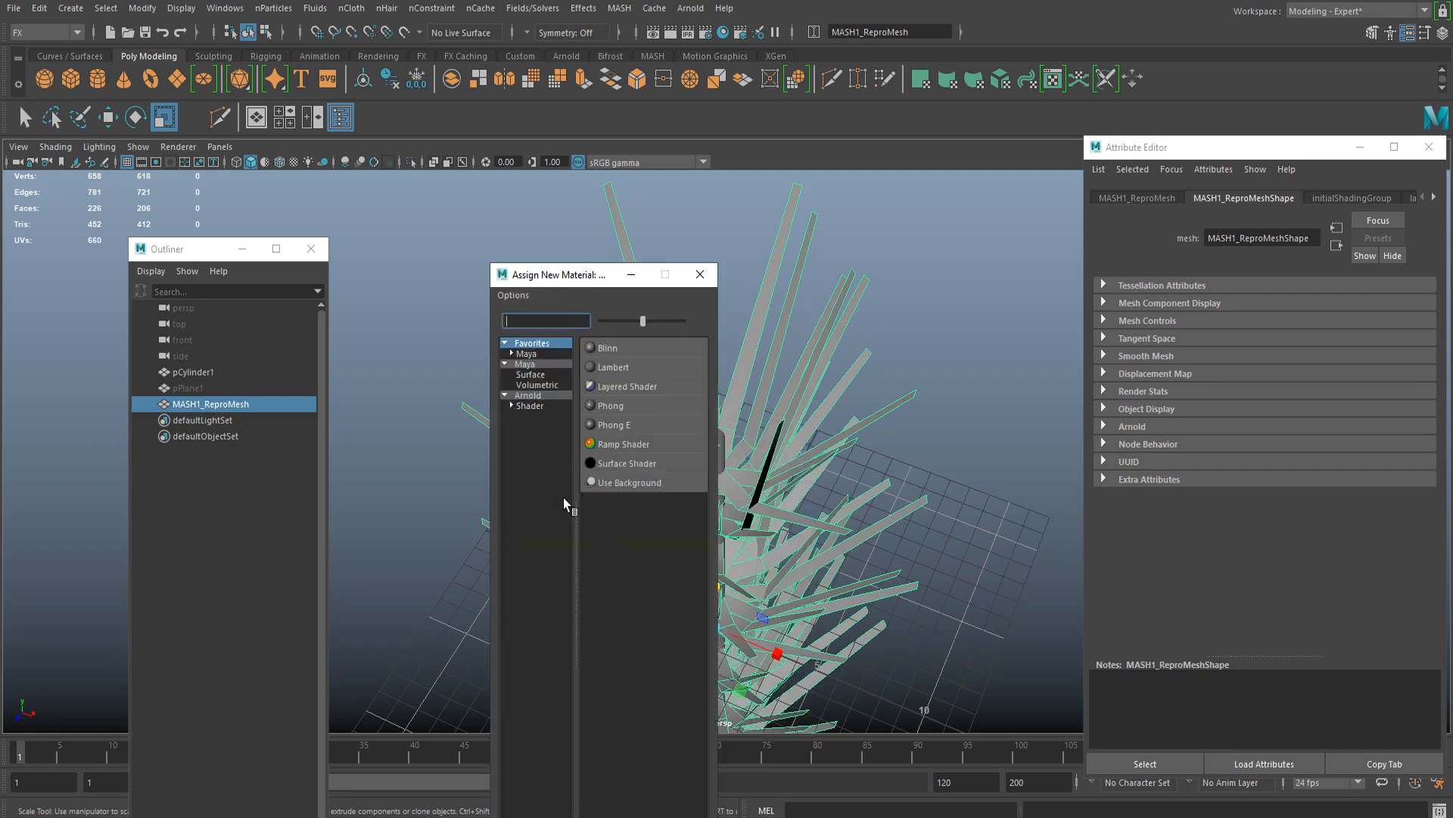
click(546, 406)
click(672, 542)
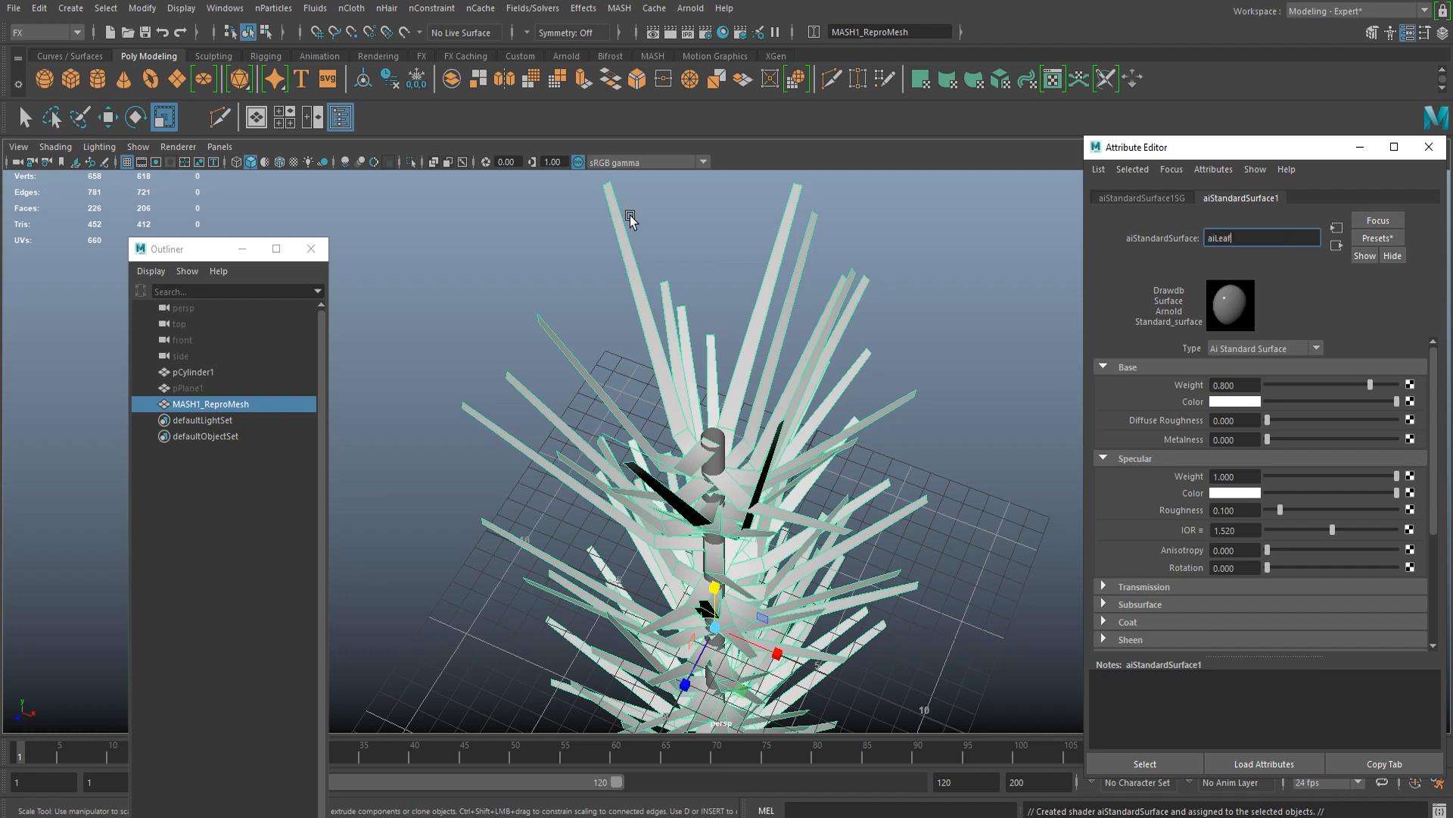
key(Return)
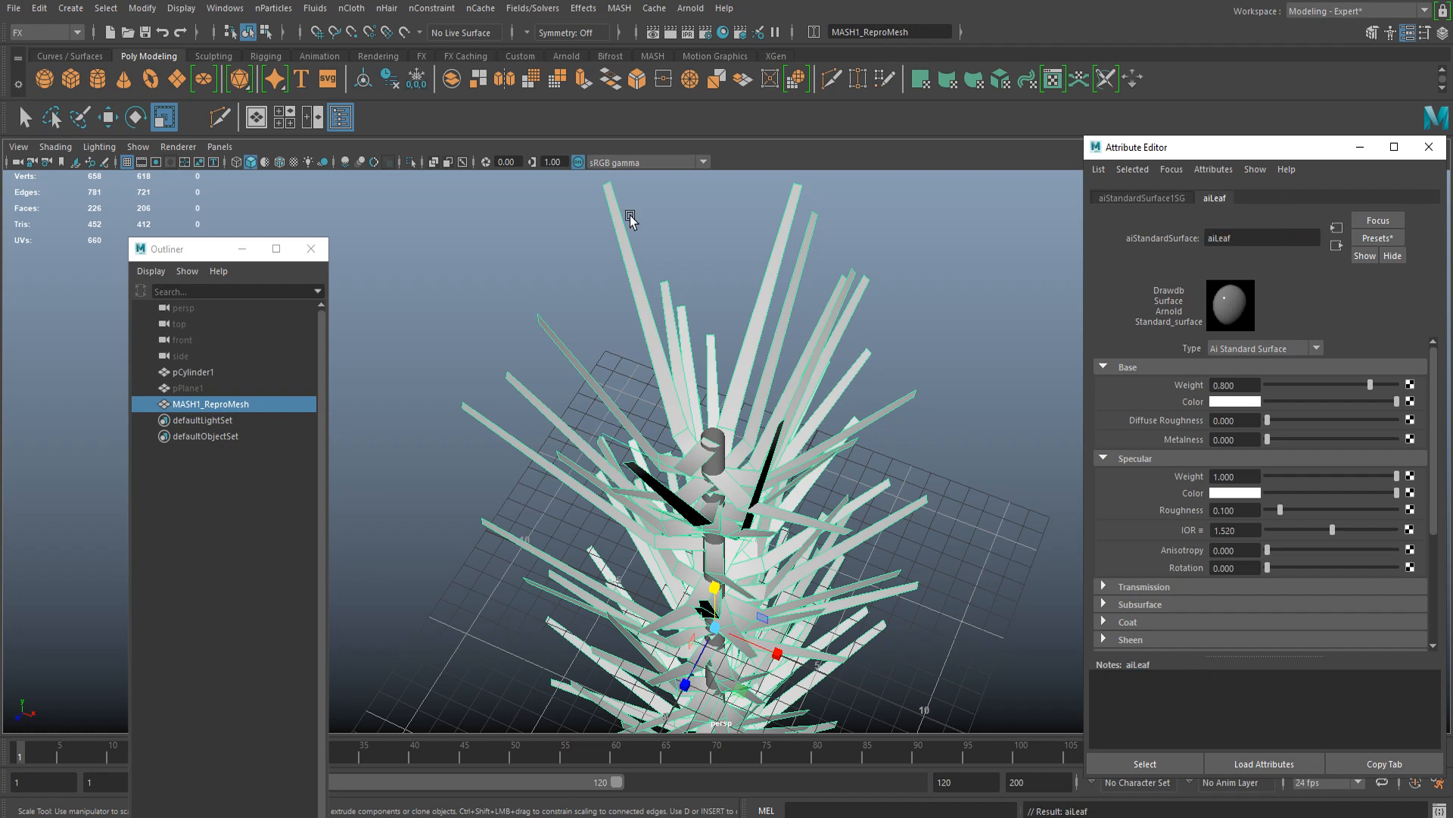
Step: Set the aiLeaf base color to a saturated green with hue 129.23, saturation 1 and value 1
click(1230, 402)
click(1157, 477)
drag(1178, 496, 1239, 496)
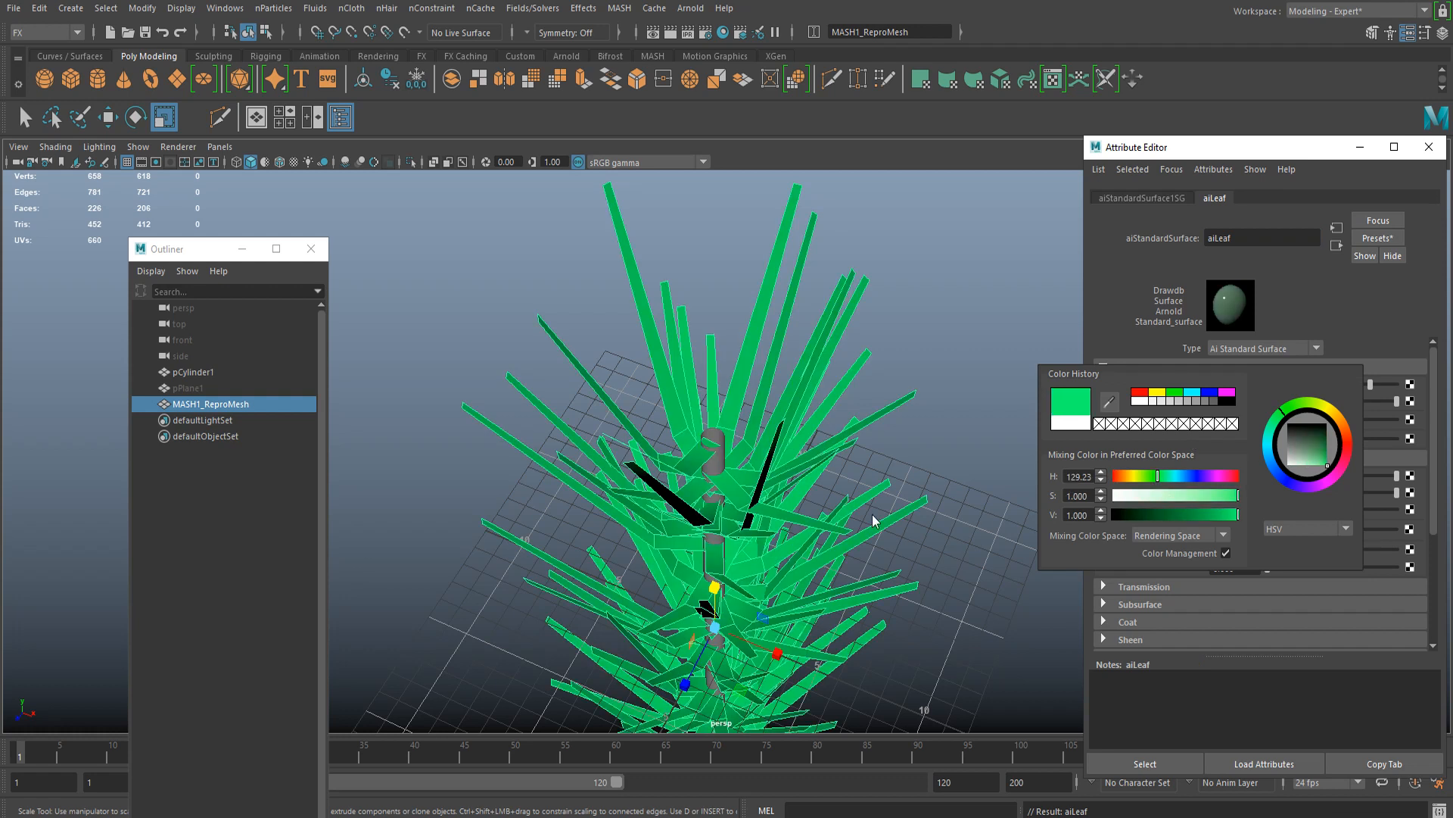
scroll(878, 500, down, 3)
click(900, 443)
Step: Assign a new Arnold aiStandardSurface material to the pCylinder1 trunk and name it aiBranch
scroll(866, 441, up, 5)
scroll(681, 432, up, 5)
click(709, 403)
scroll(757, 443, down, 3)
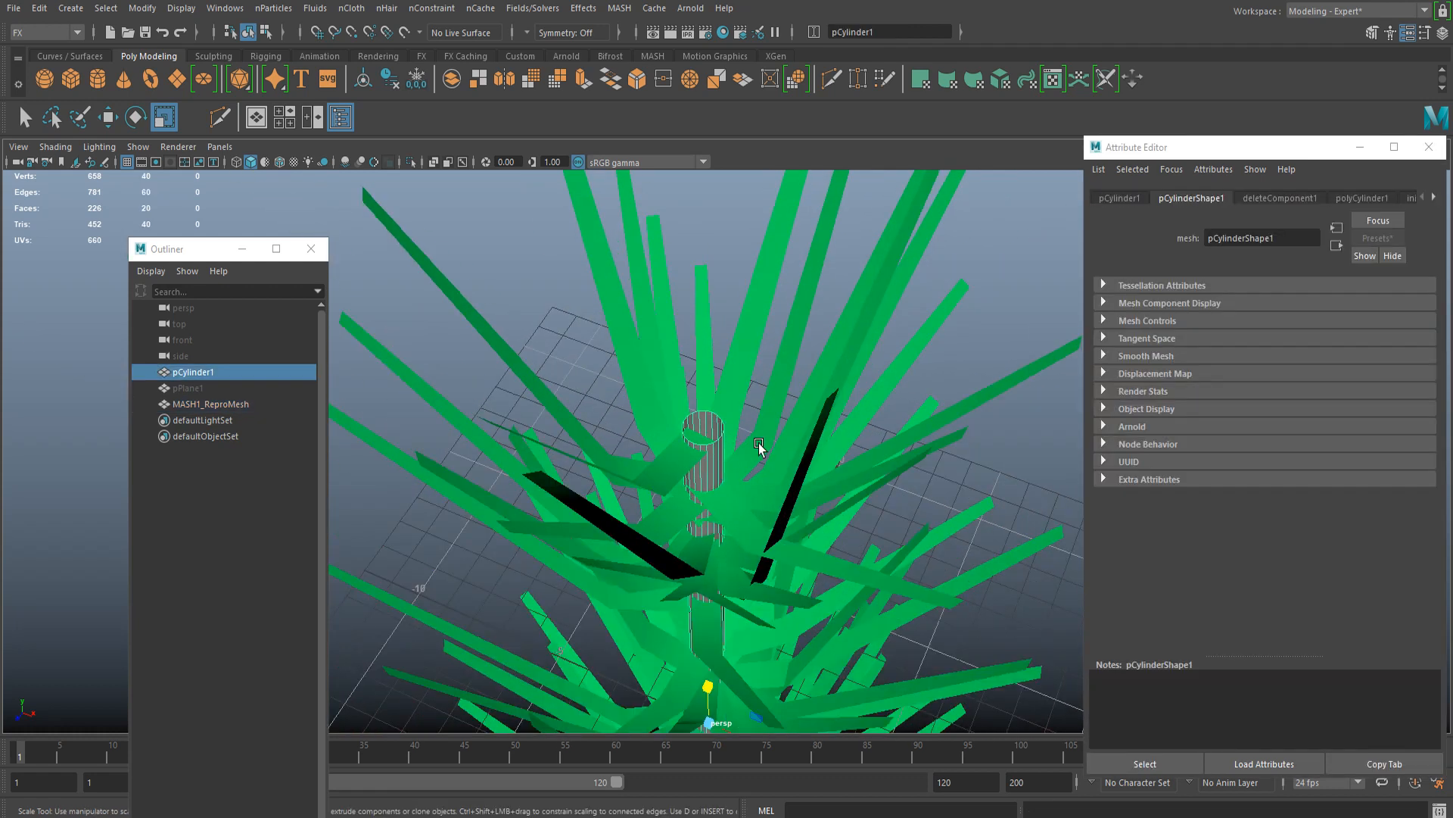
alt+drag(760, 447, 683, 432)
scroll(755, 402, down, 3)
scroll(729, 389, up, 5)
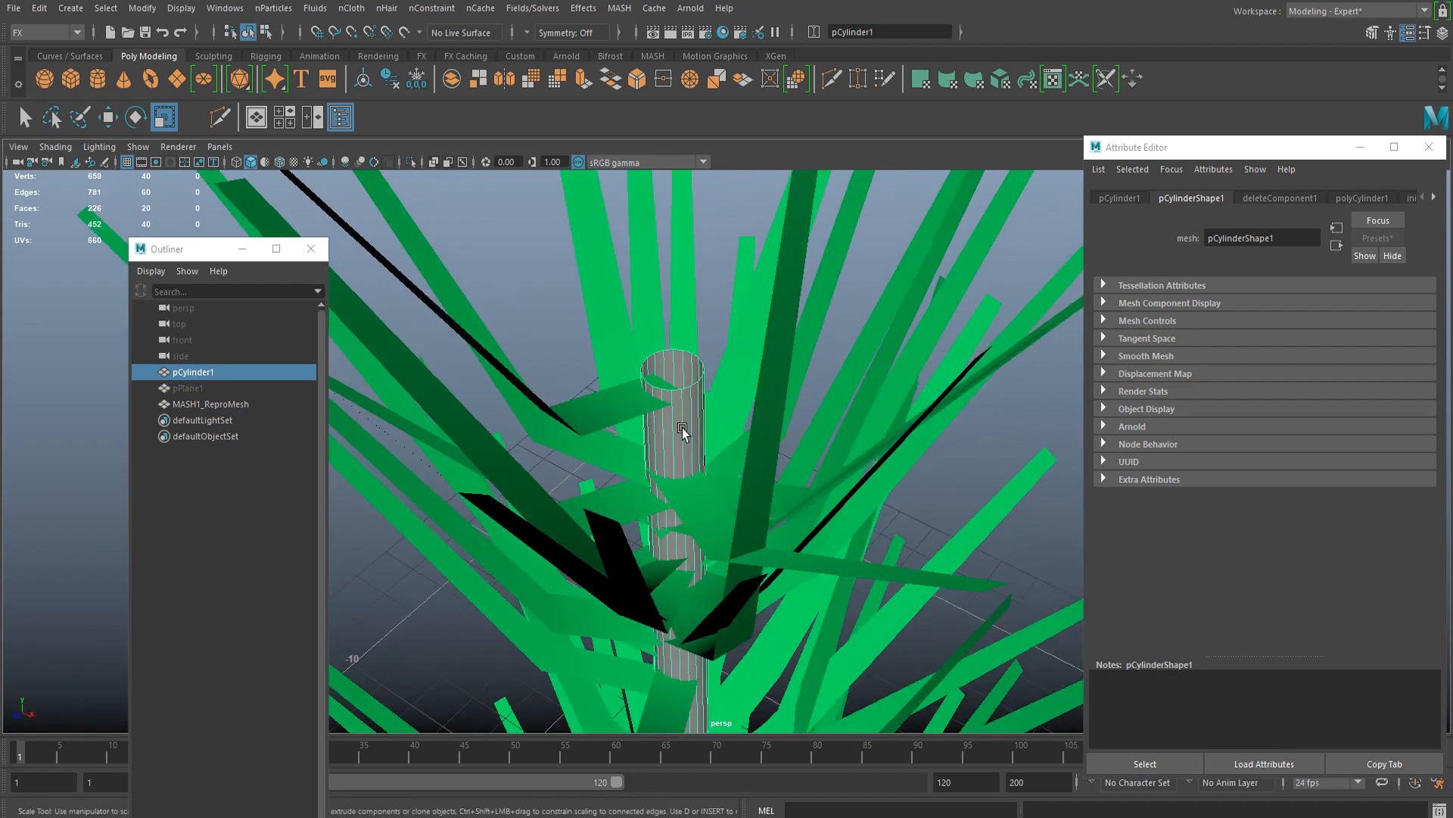
right_drag(640, 361, 660, 700)
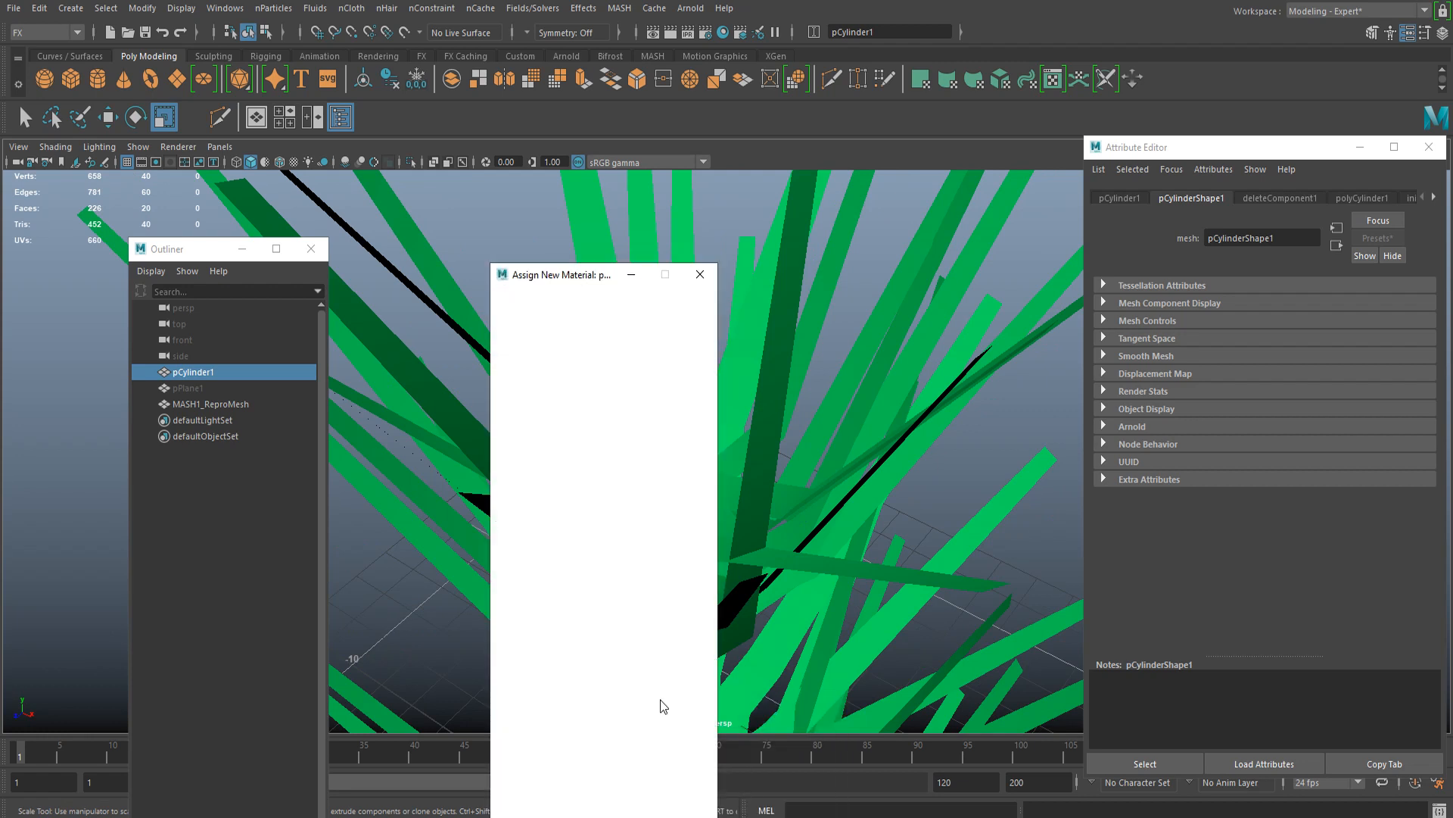
click(539, 407)
click(653, 551)
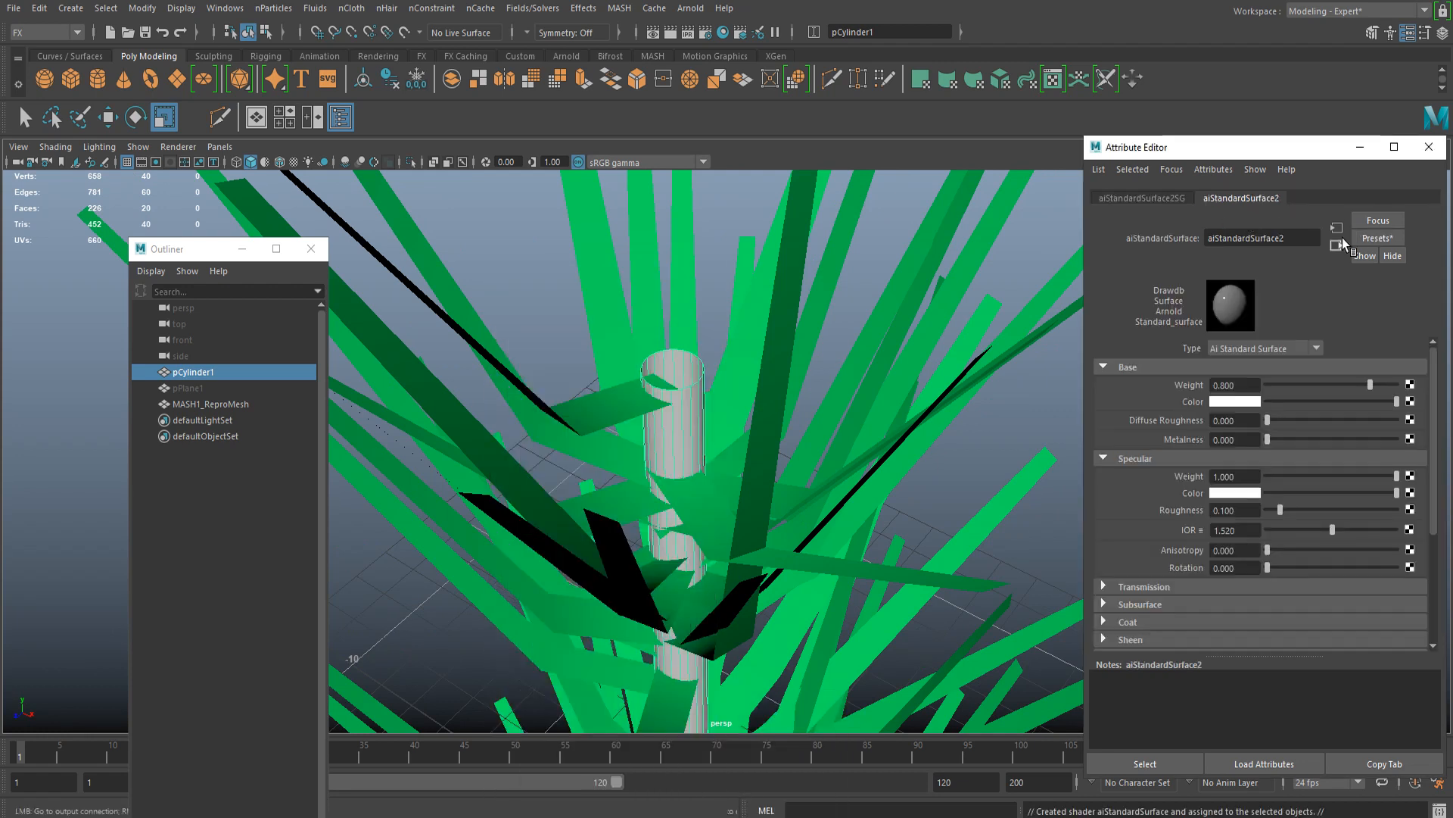
drag(1296, 239, 558, 151)
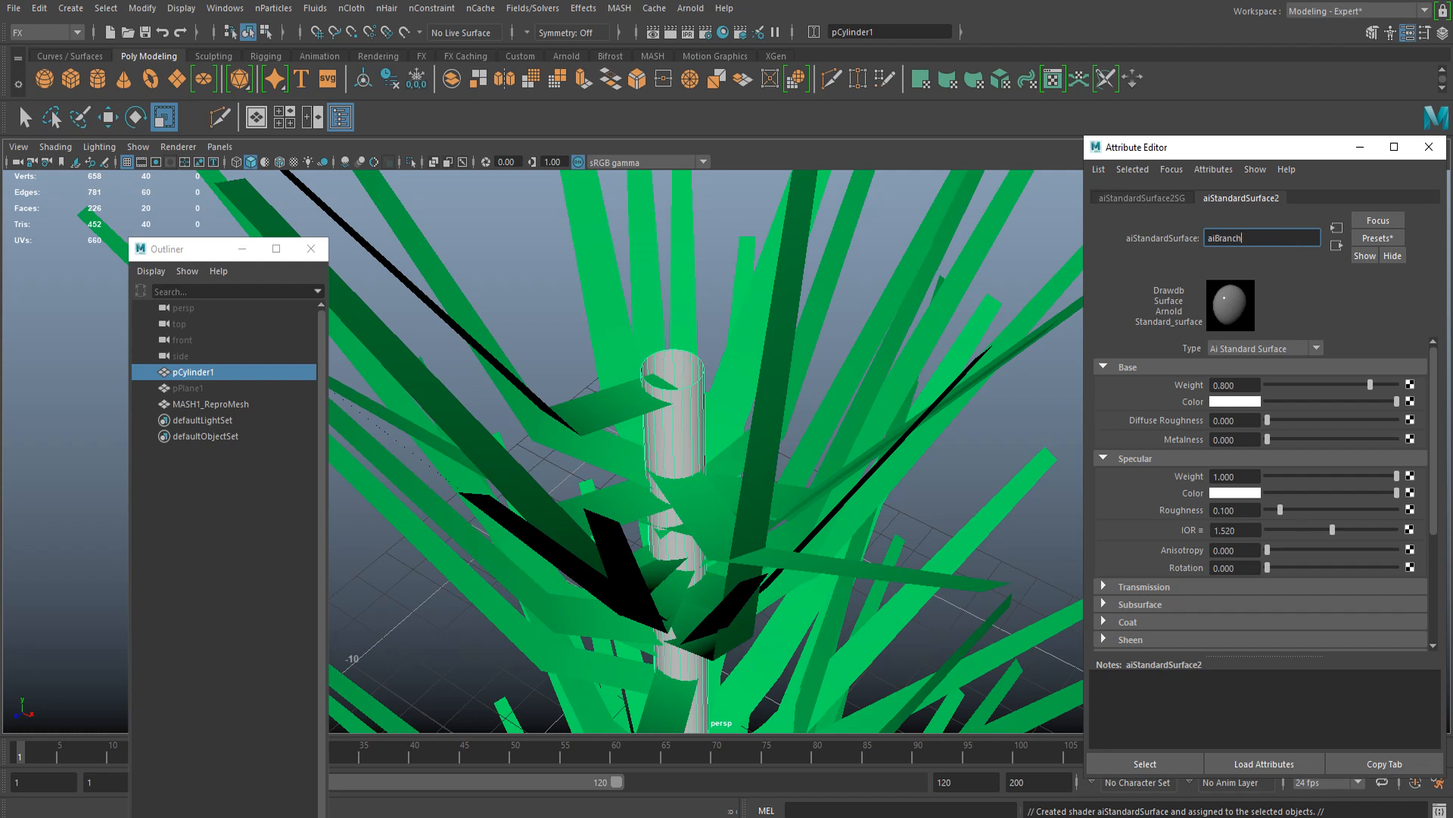
text(aiBranch)
key(Return)
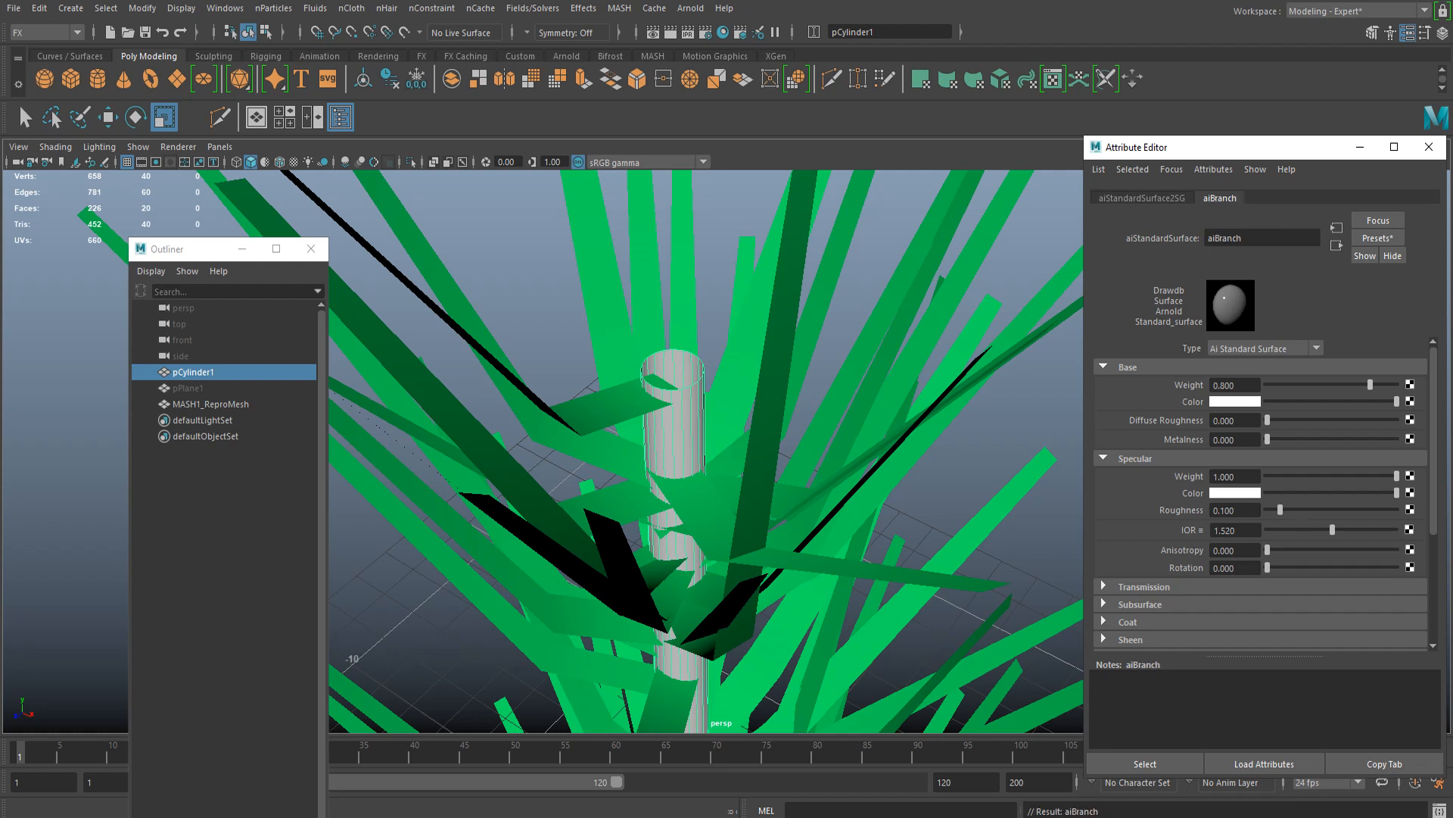
Step: Set the aiBranch base color to a dark grey with a value of about 0.078
click(1232, 402)
drag(1210, 493, 1203, 502)
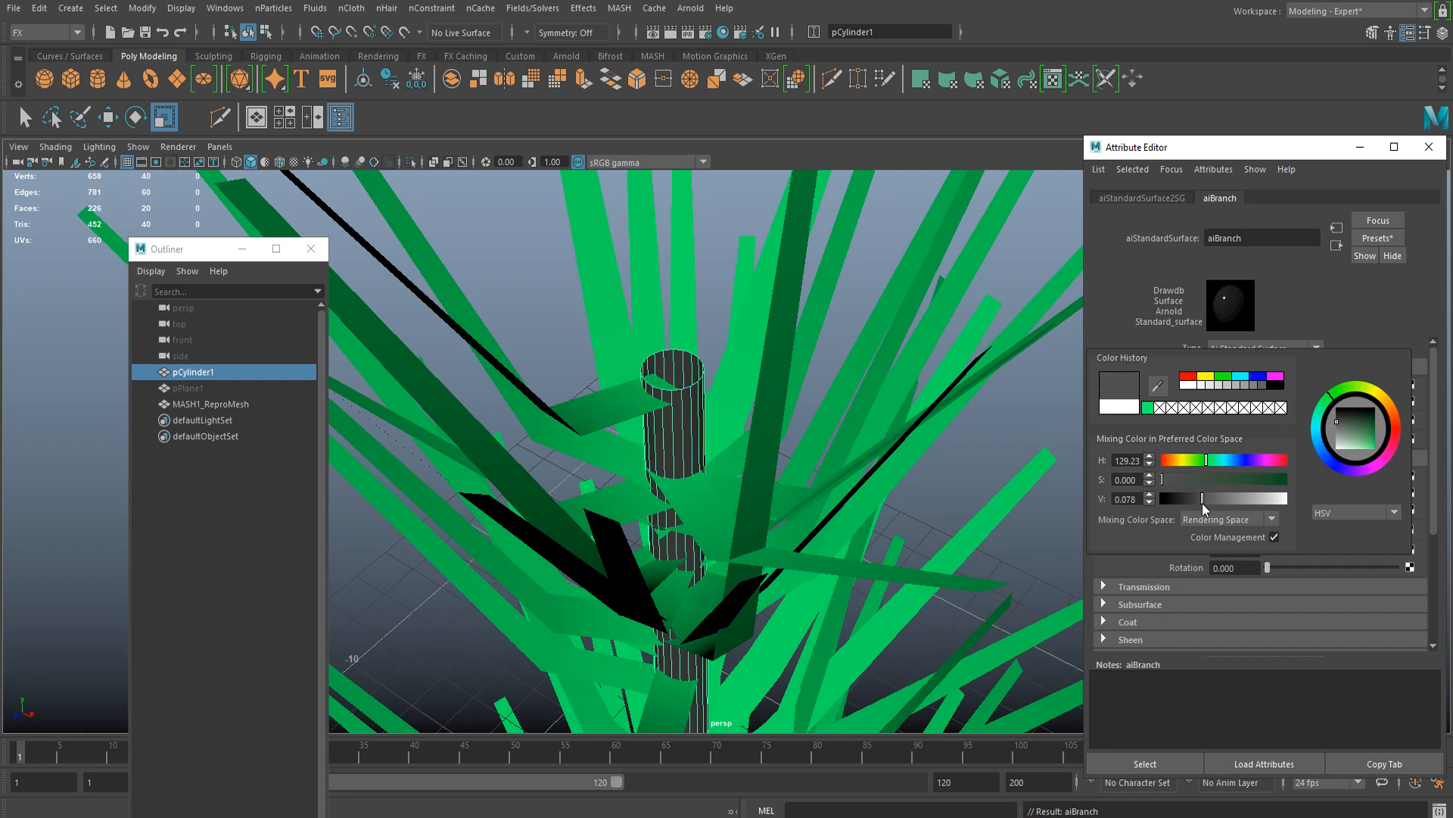
click(1206, 498)
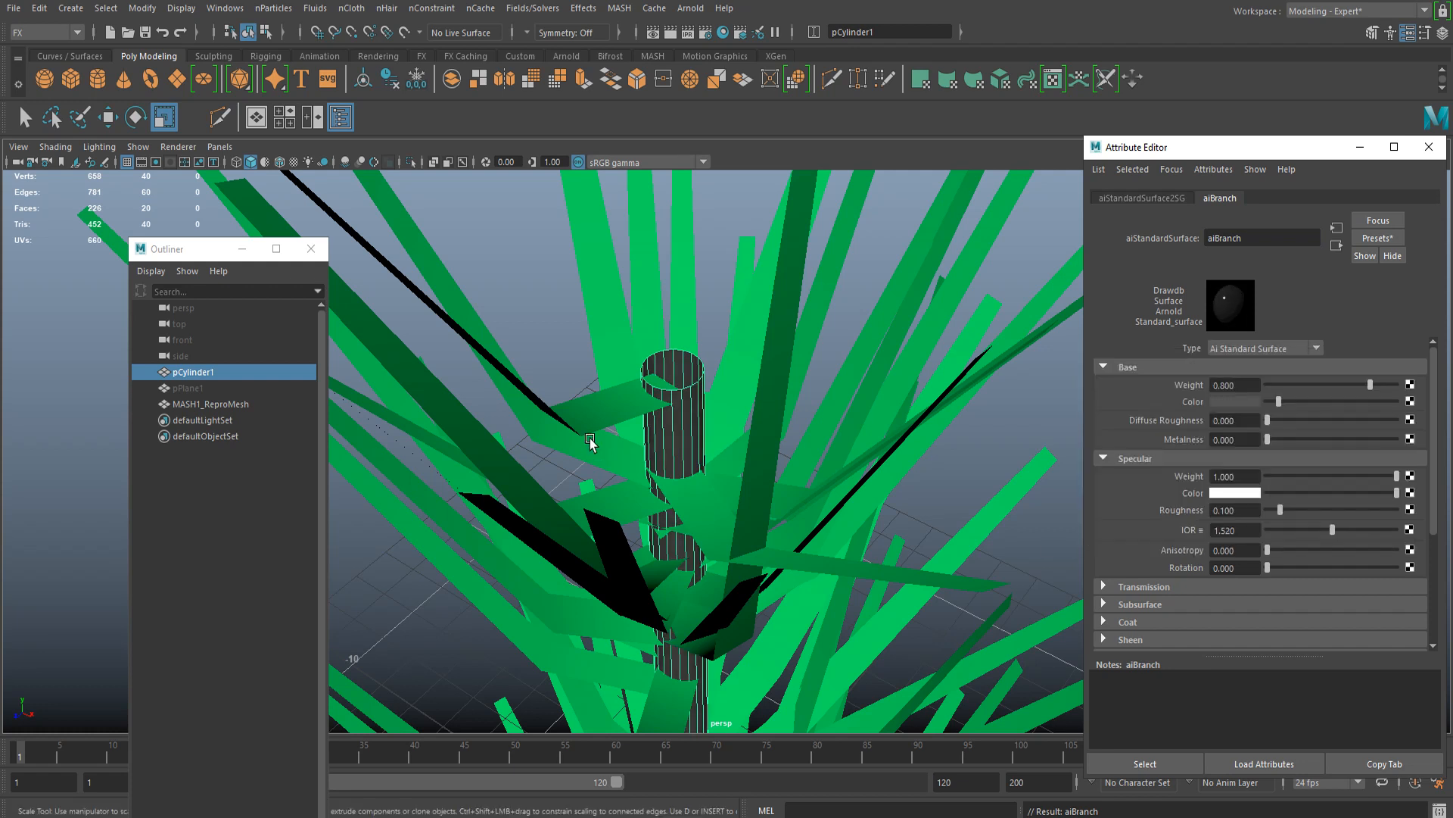
scroll(591, 444, down, 5)
click(918, 416)
Step: Combine the pCylinder1 trunk and the MASH1_ReproMesh branches into a single mesh
scroll(759, 464, down, 4)
alt+drag(759, 464, 393, 493)
scroll(645, 421, down, 5)
scroll(633, 428, up, 5)
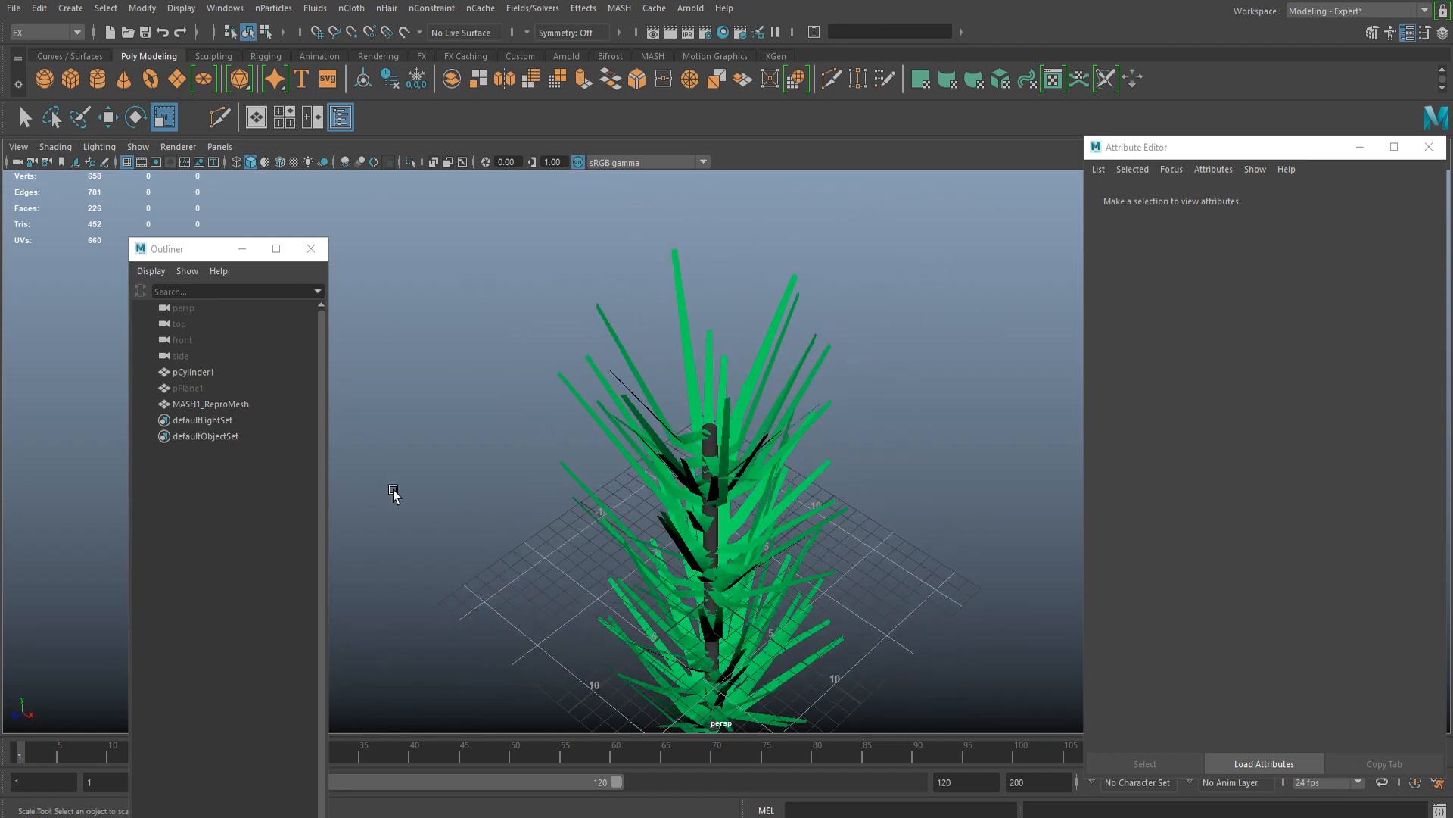
click(215, 371)
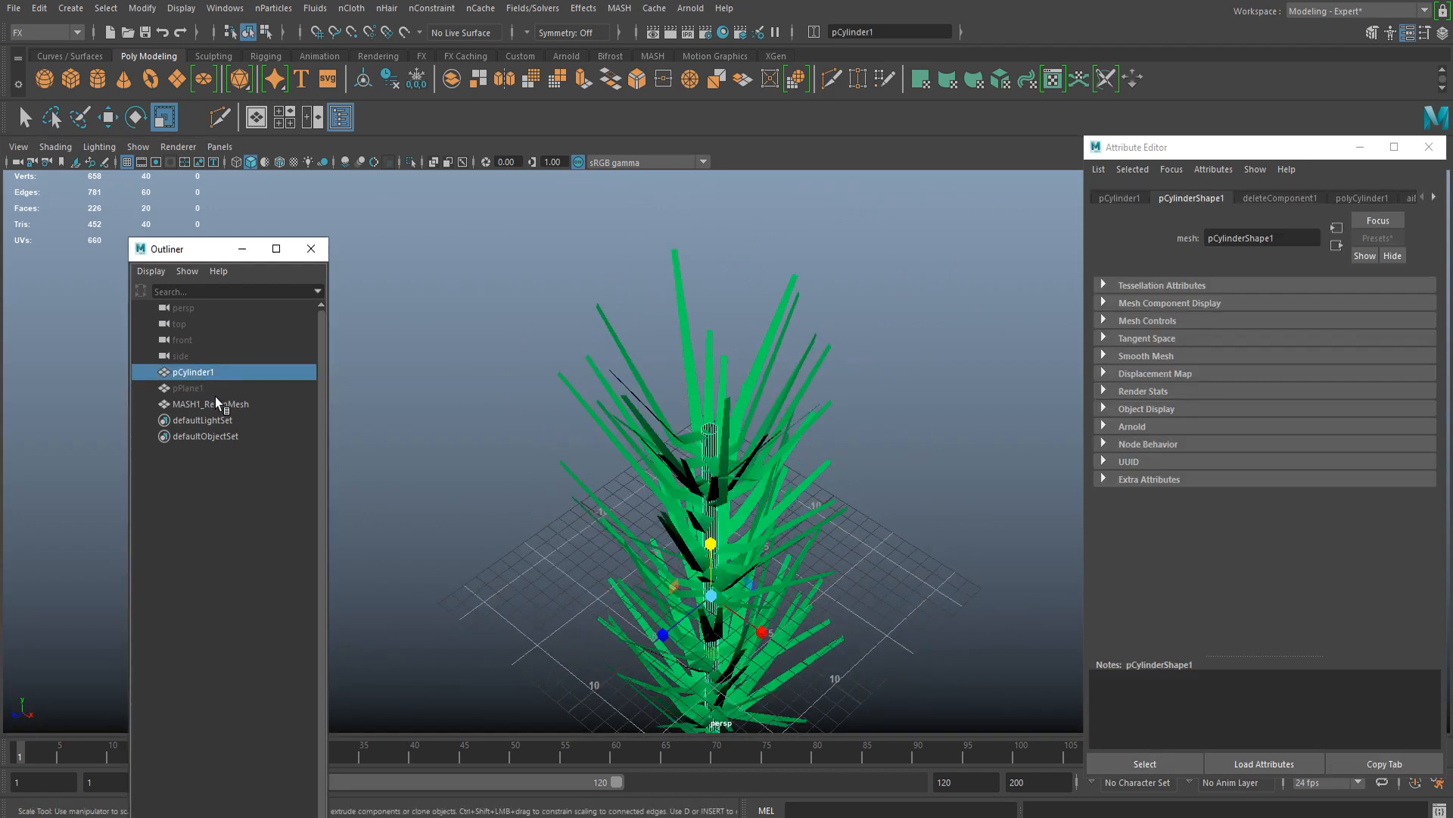
ctrl+click(217, 403)
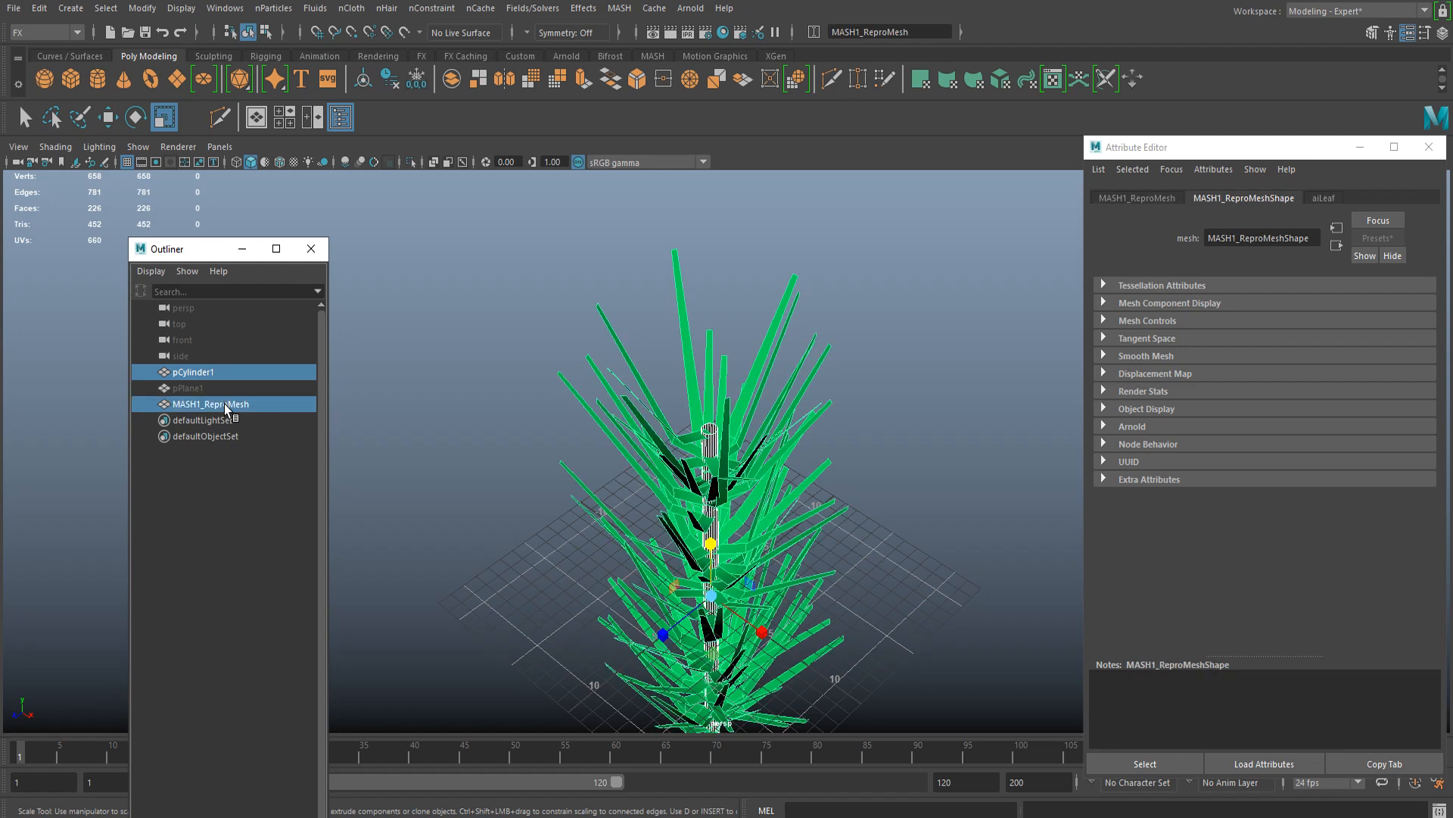
click(60, 35)
click(49, 44)
click(265, 14)
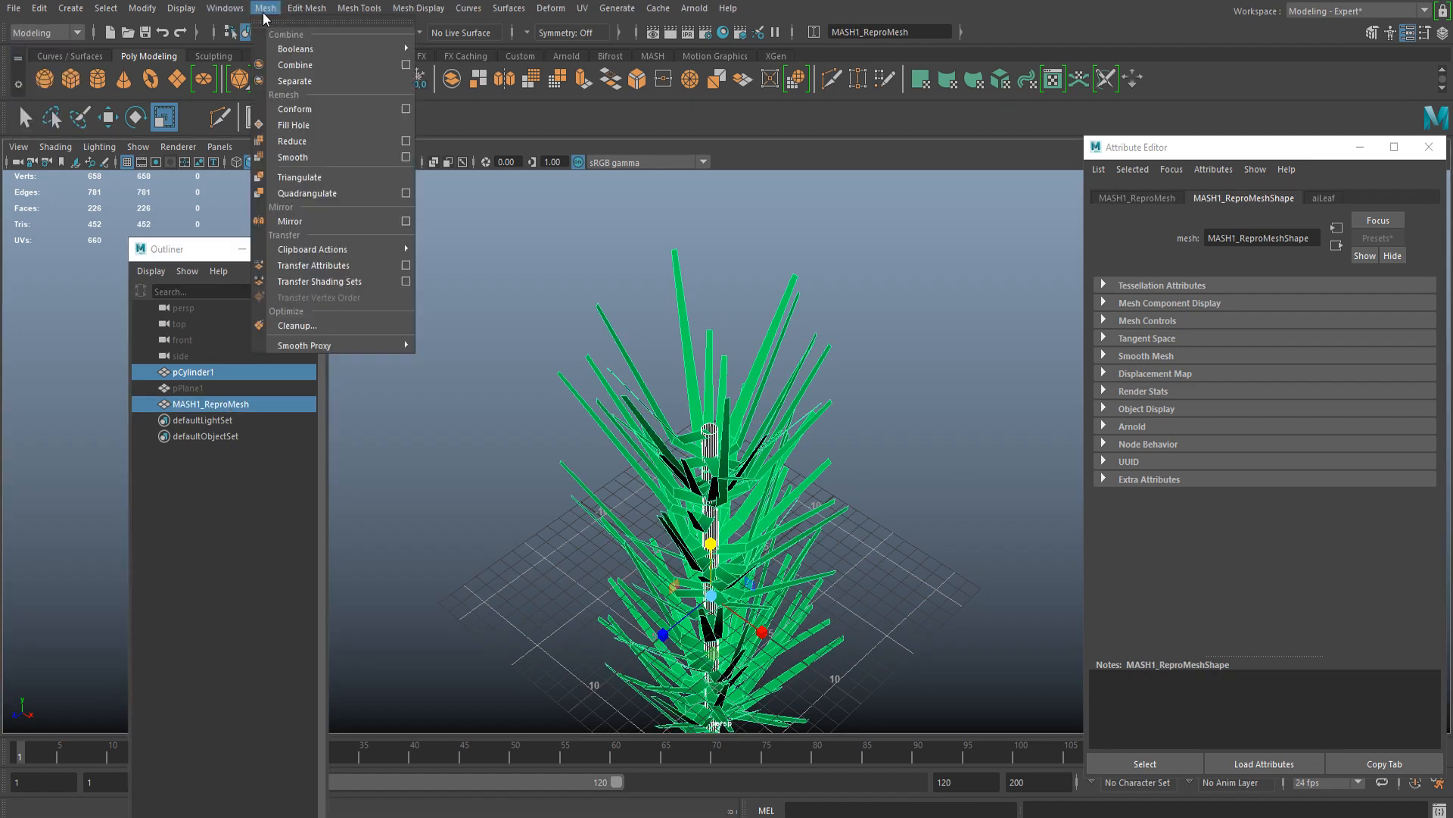
click(263, 13)
click(263, 10)
click(295, 67)
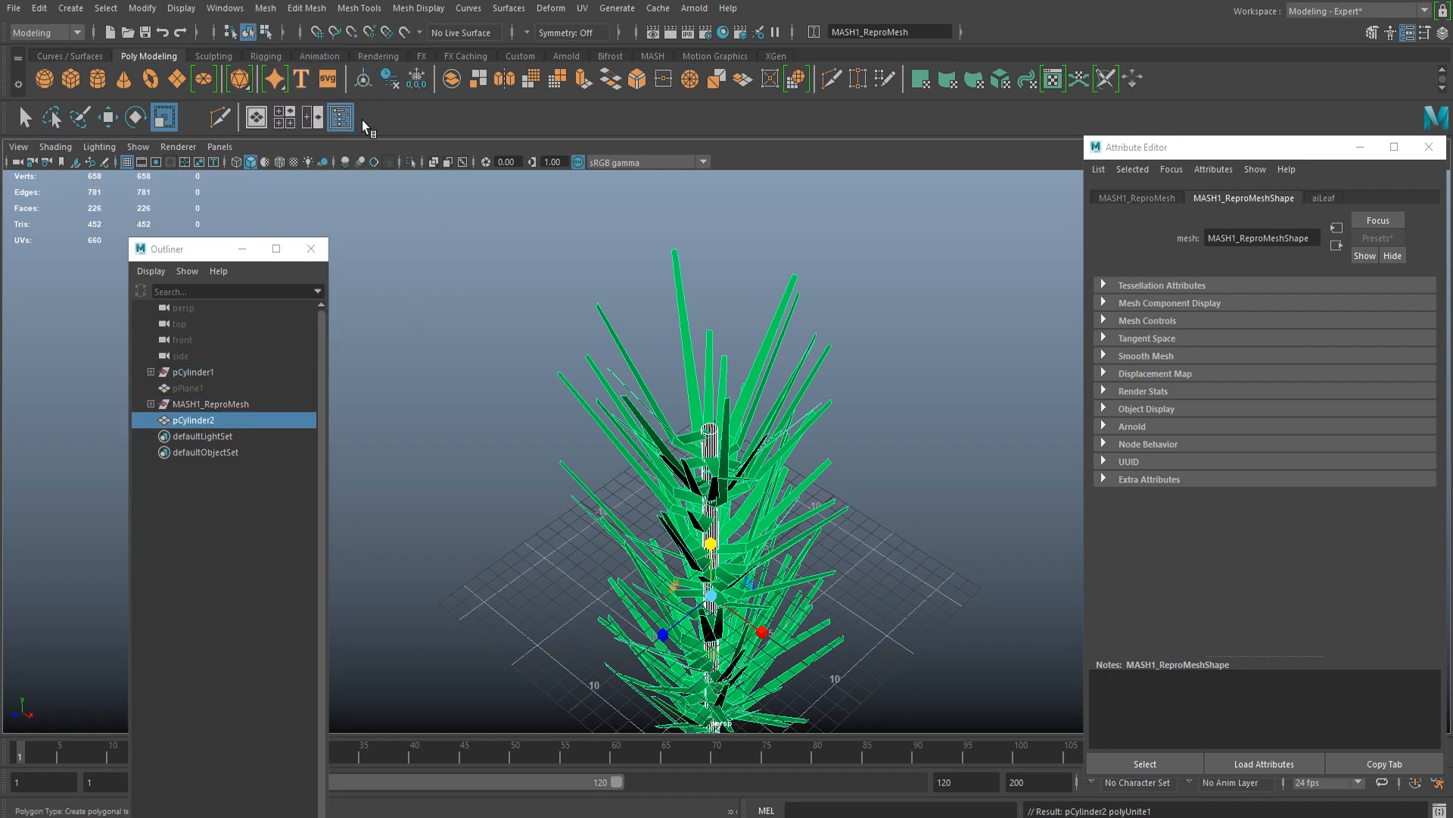
Step: Delete the combined tree mesh's construction history and freeze its transformations
click(391, 81)
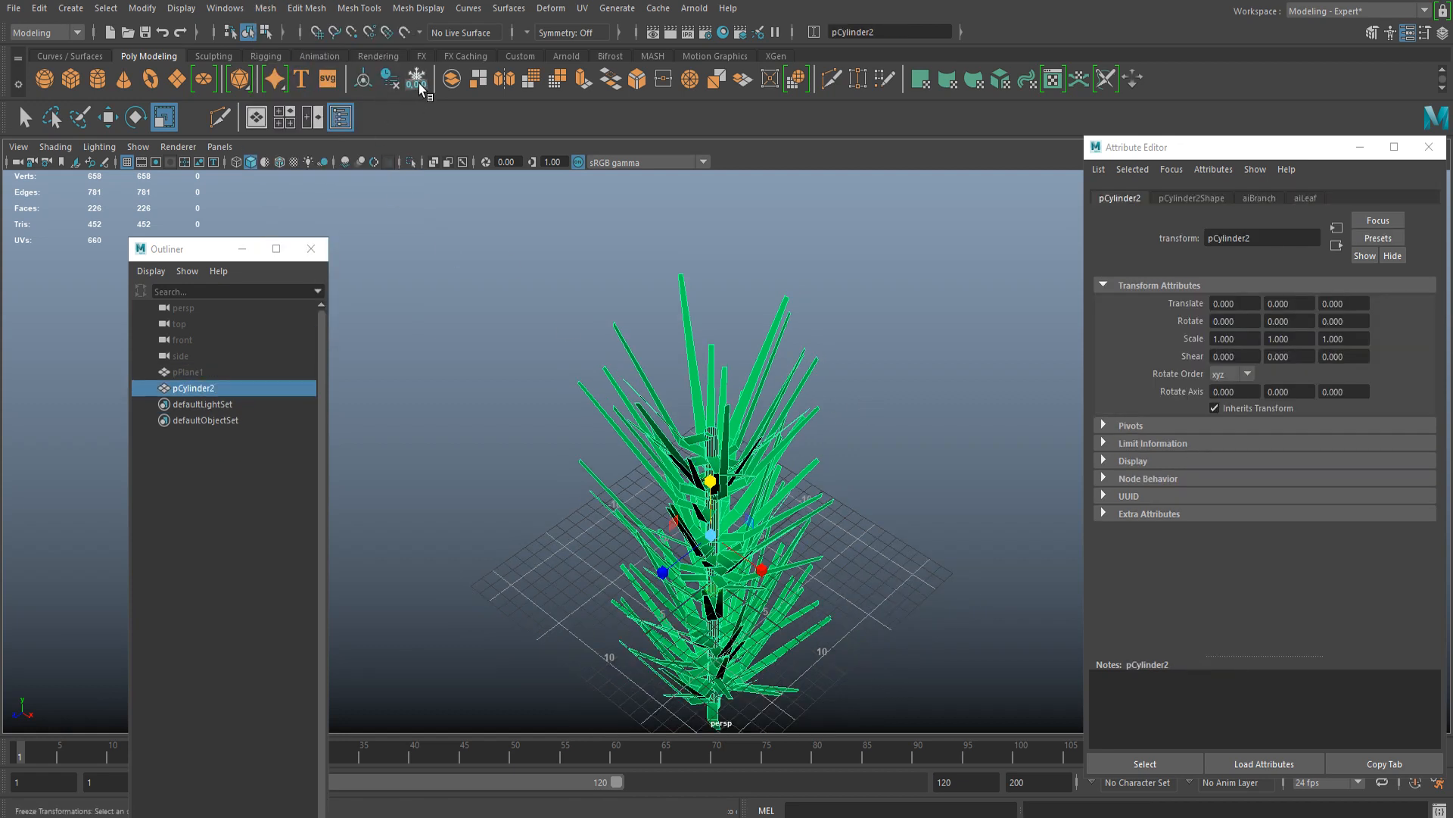
click(416, 83)
Step: Move the combined tree straight up to a Translate Y of about 9.945
alt+drag(594, 601, 565, 451)
scroll(564, 505, up, 3)
alt+drag(639, 556, 667, 428)
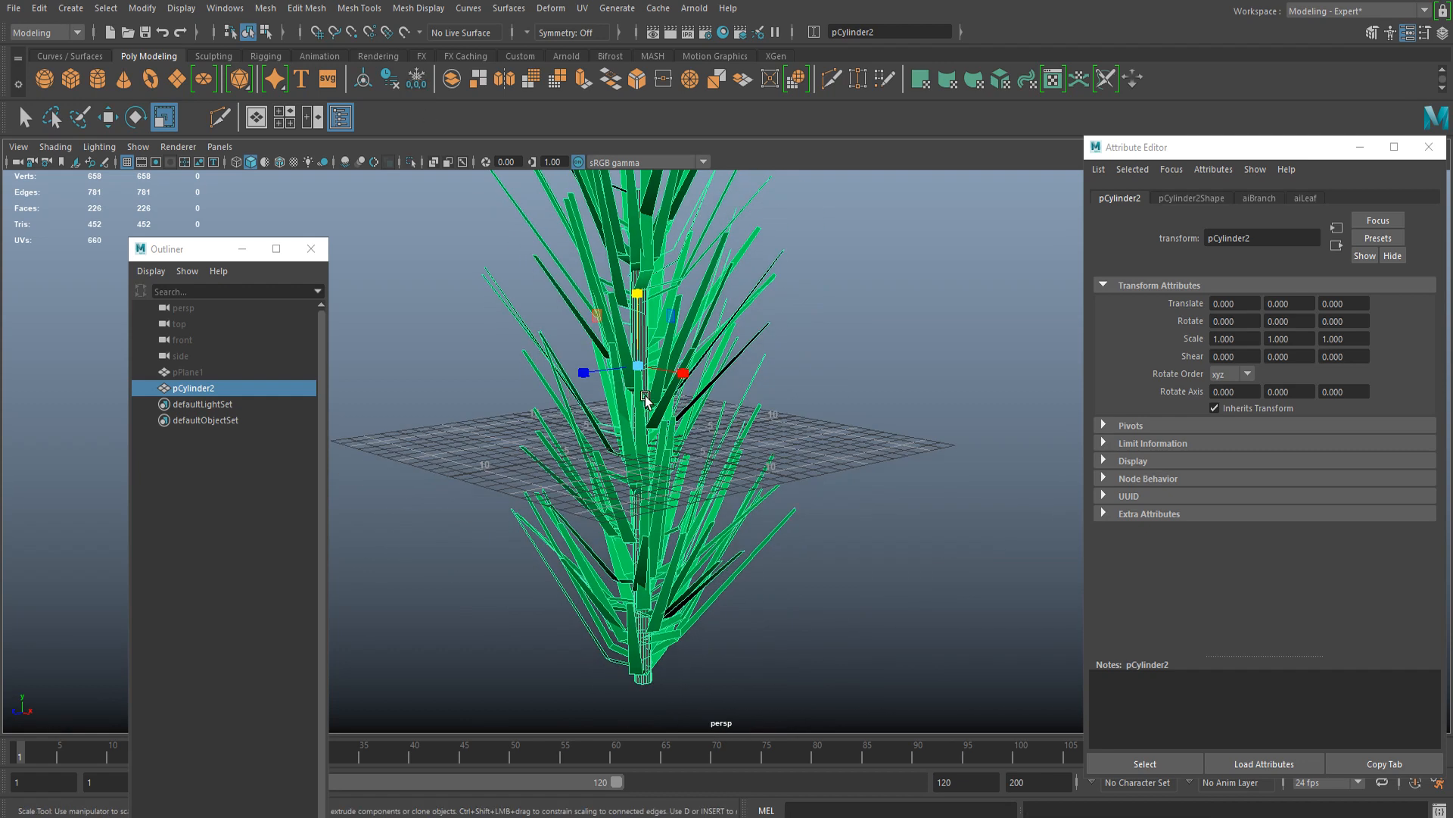
key(w)
drag(639, 333, 643, 130)
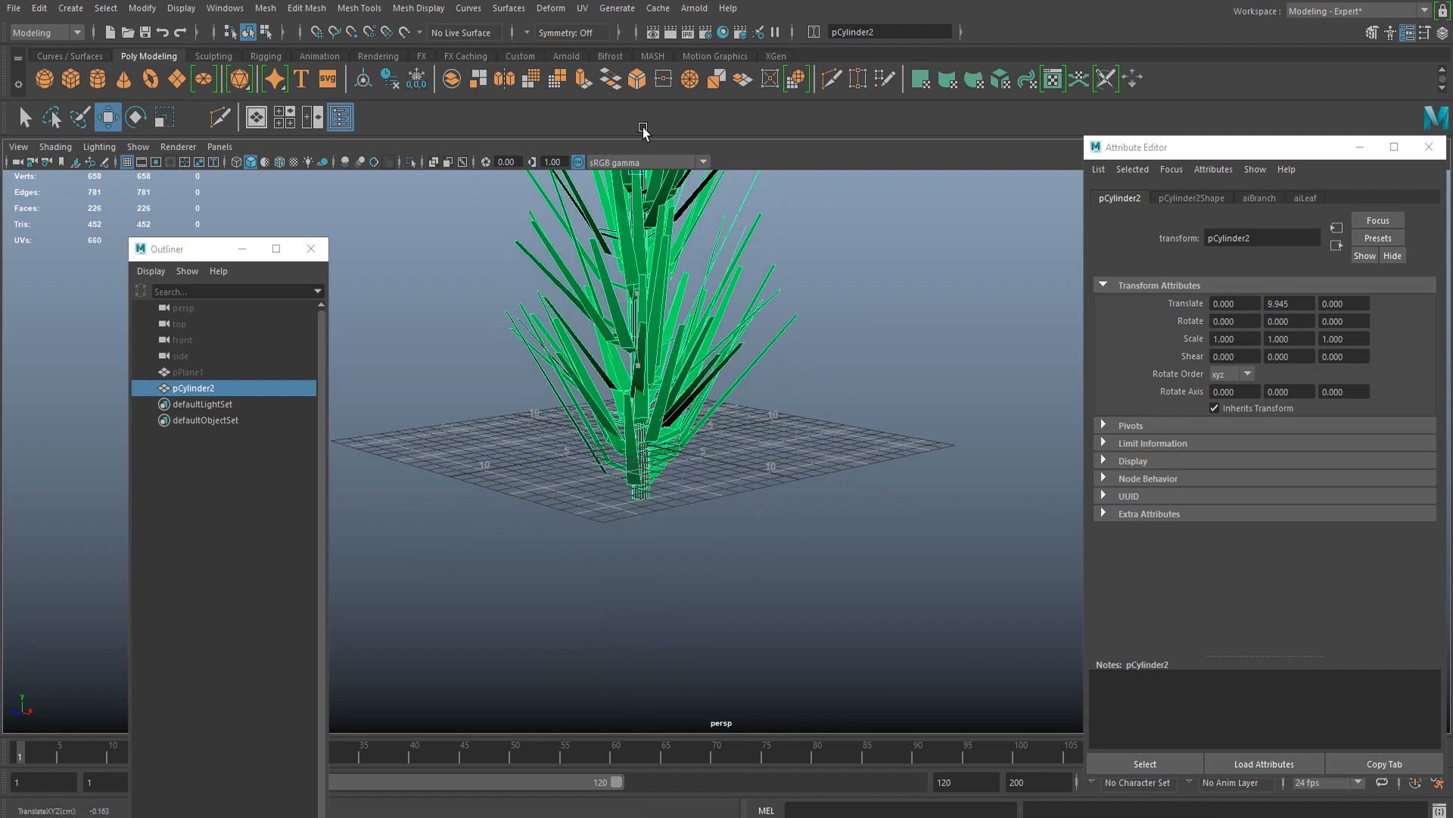
Step: Raise the tree to a Translate Y of about 14.946 and snap its pivot to the base of the trunk
scroll(605, 341, down, 2)
alt+middle_drag(595, 364, 579, 428)
scroll(598, 405, up, 2)
alt+middle_drag(594, 338, 642, 426)
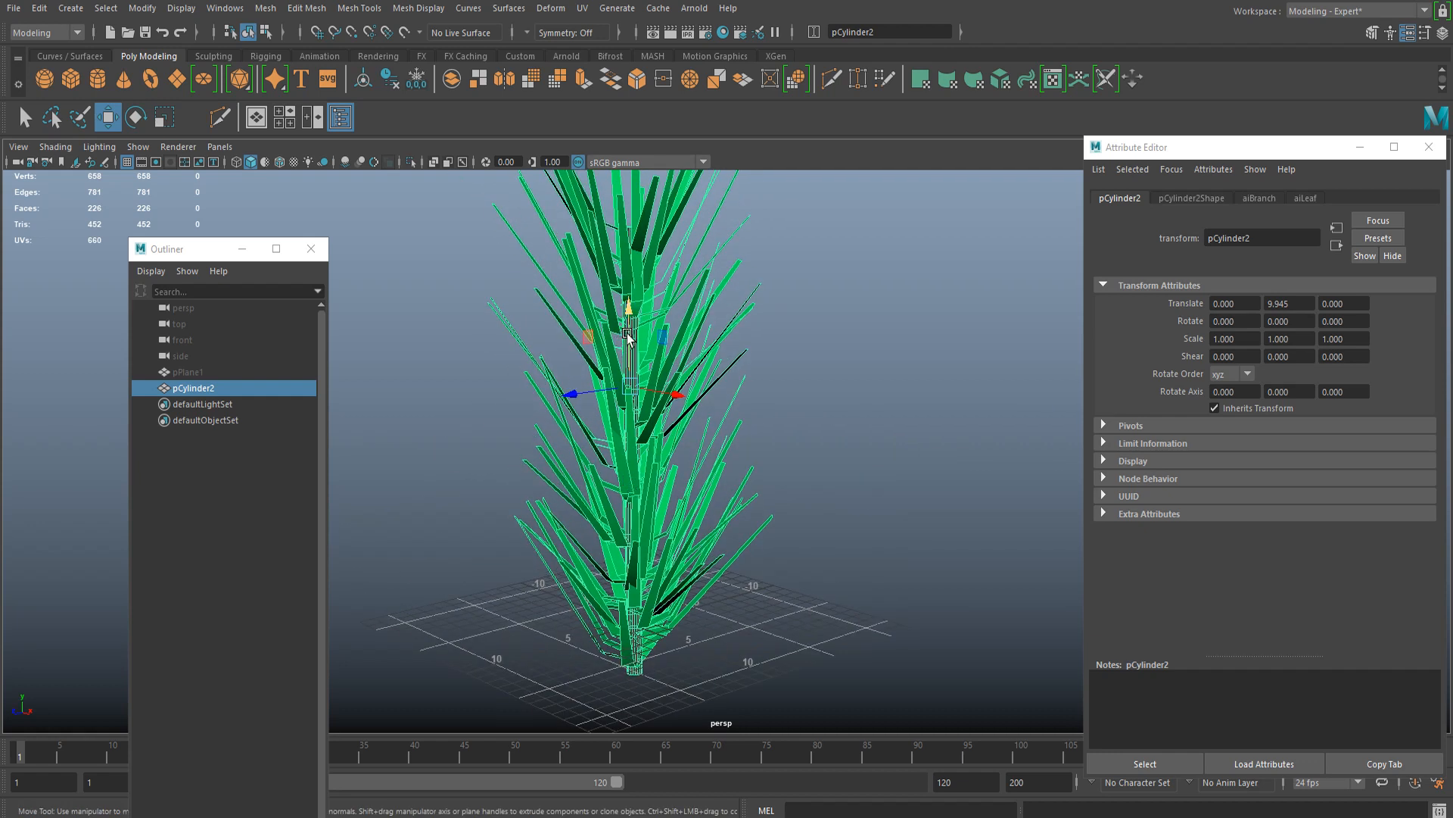
drag(628, 335, 661, 472)
key(d)
key(v)
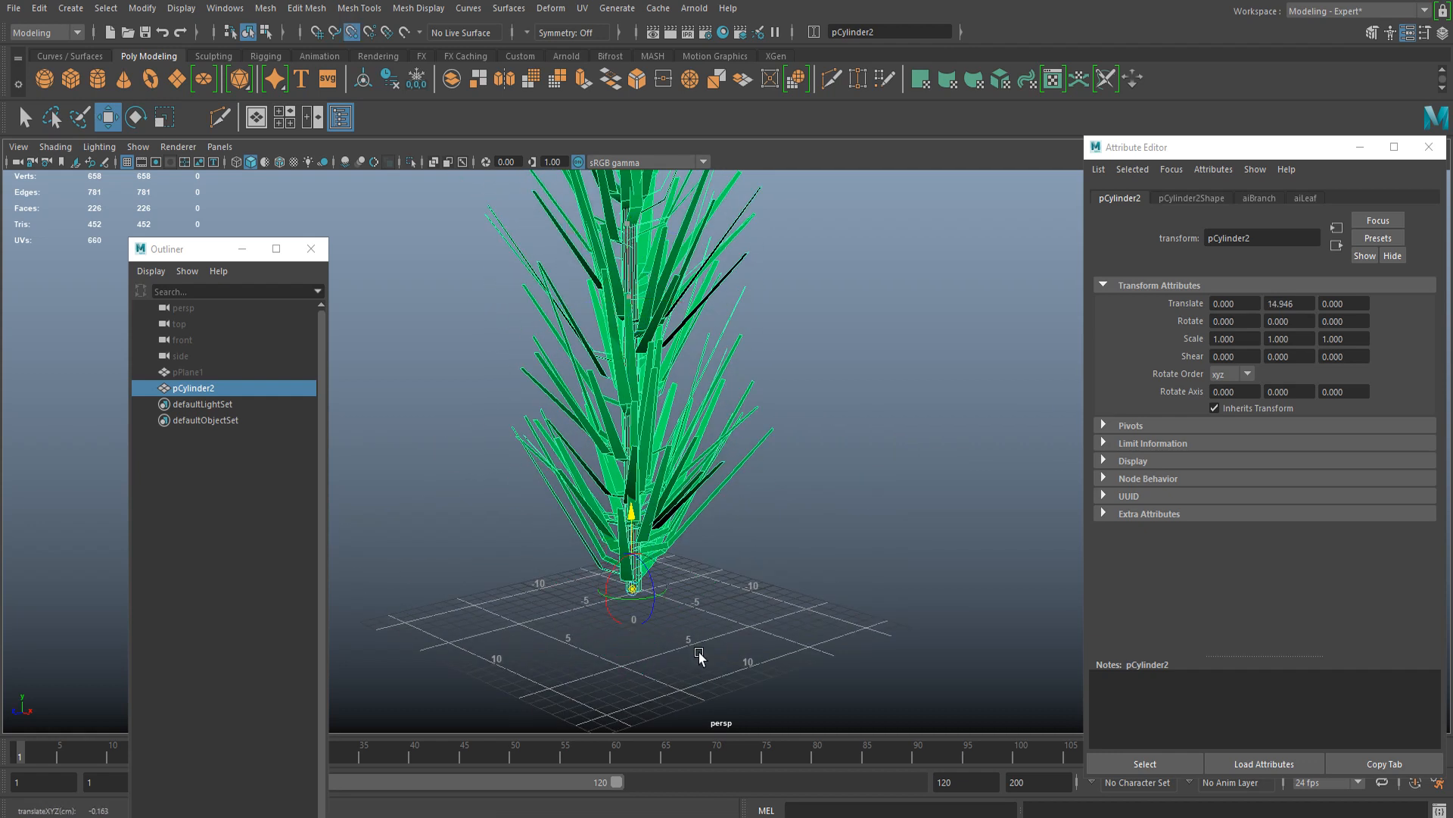
Step: Snap the tree down by its base pivot onto the grid at Translate Y 12.806
alt+right_drag(696, 595, 752, 582)
key(f)
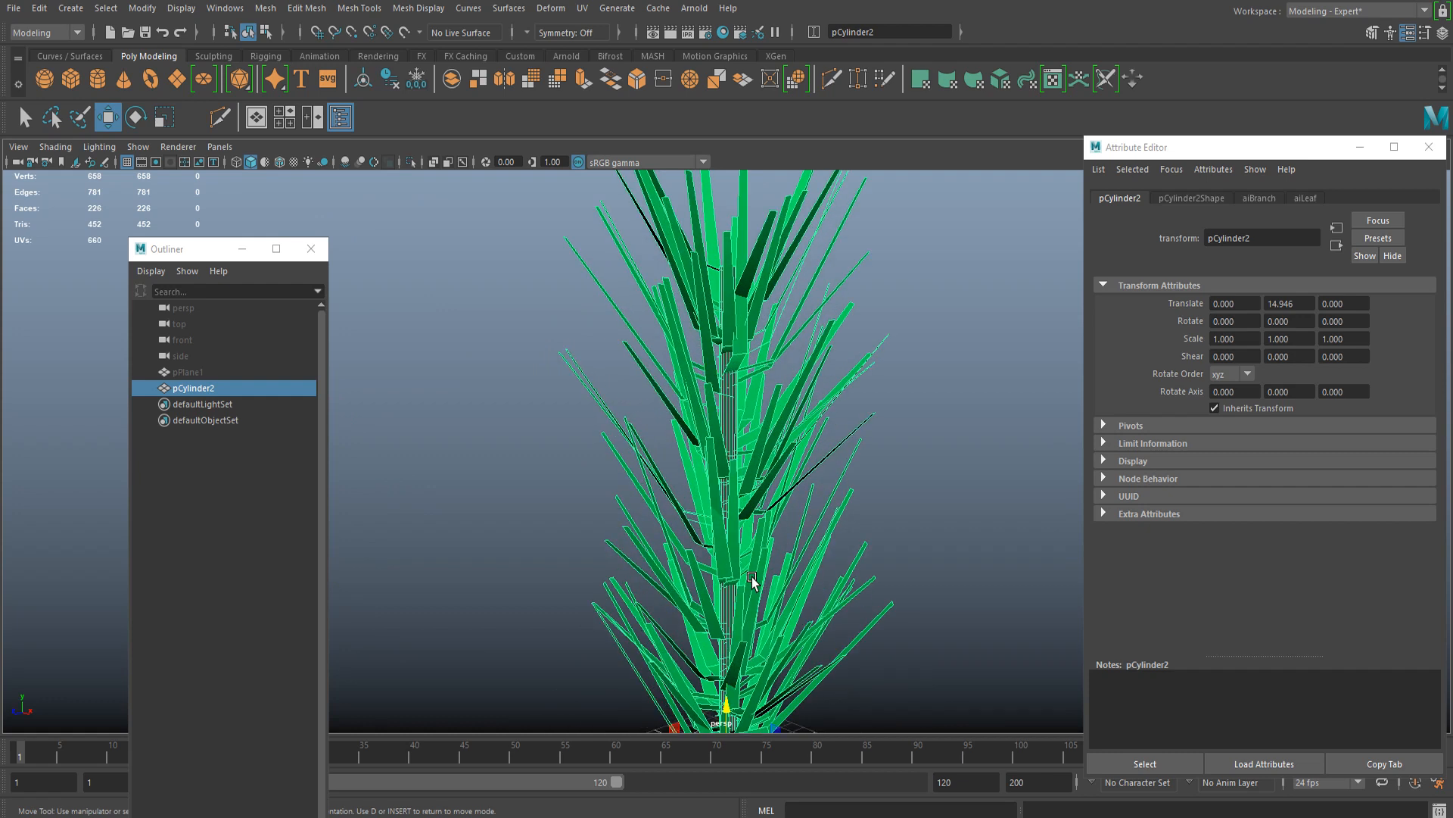
alt+middle_drag(752, 581, 759, 399)
alt+right_drag(759, 399, 774, 625)
alt+middle_drag(773, 625, 752, 549)
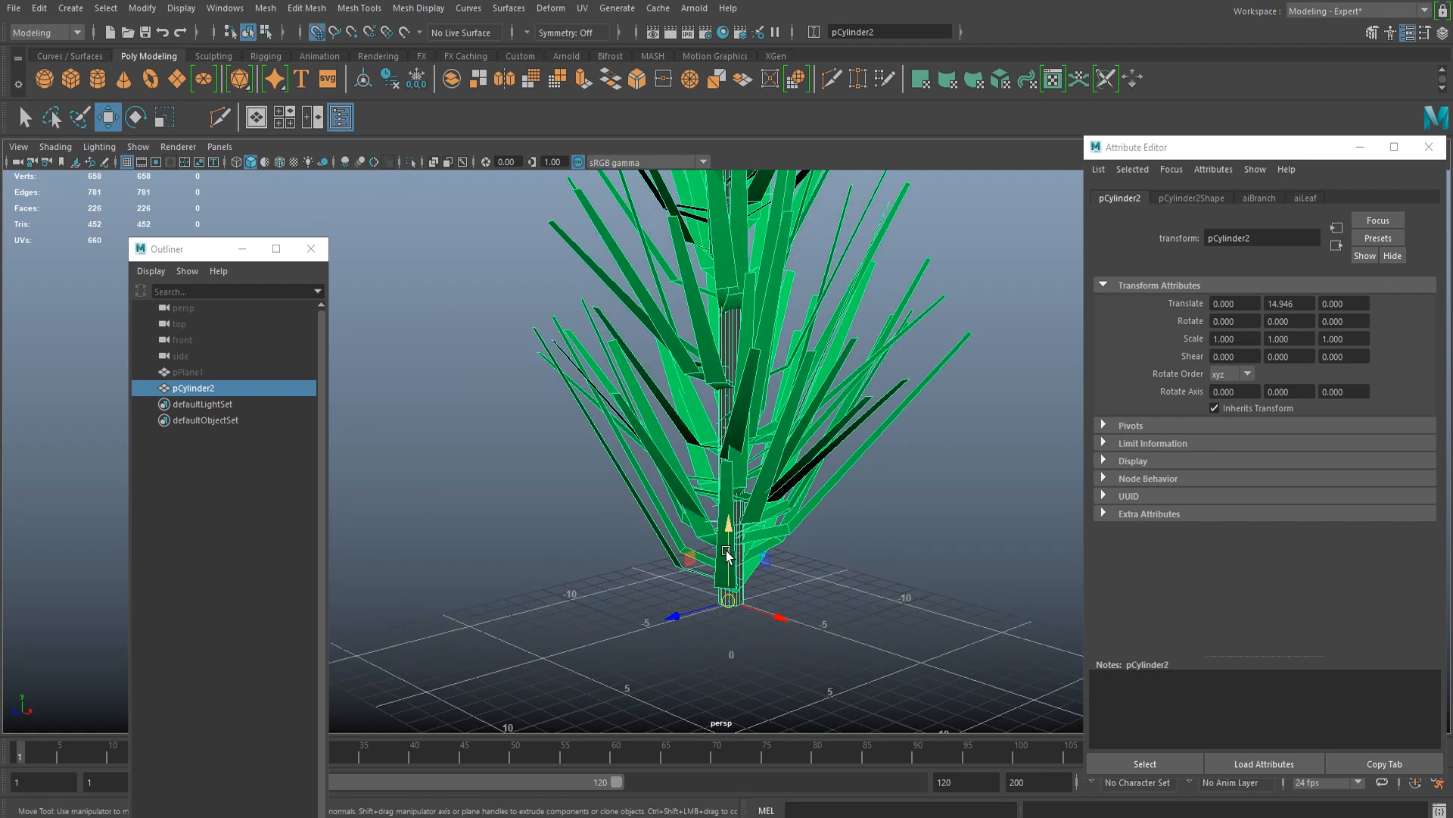
drag(727, 551, 759, 657)
alt+right_drag(759, 657, 803, 589)
click(881, 541)
Step: Examine the tree standing on the grid from several angles and select it
alt+middle_drag(864, 428, 808, 591)
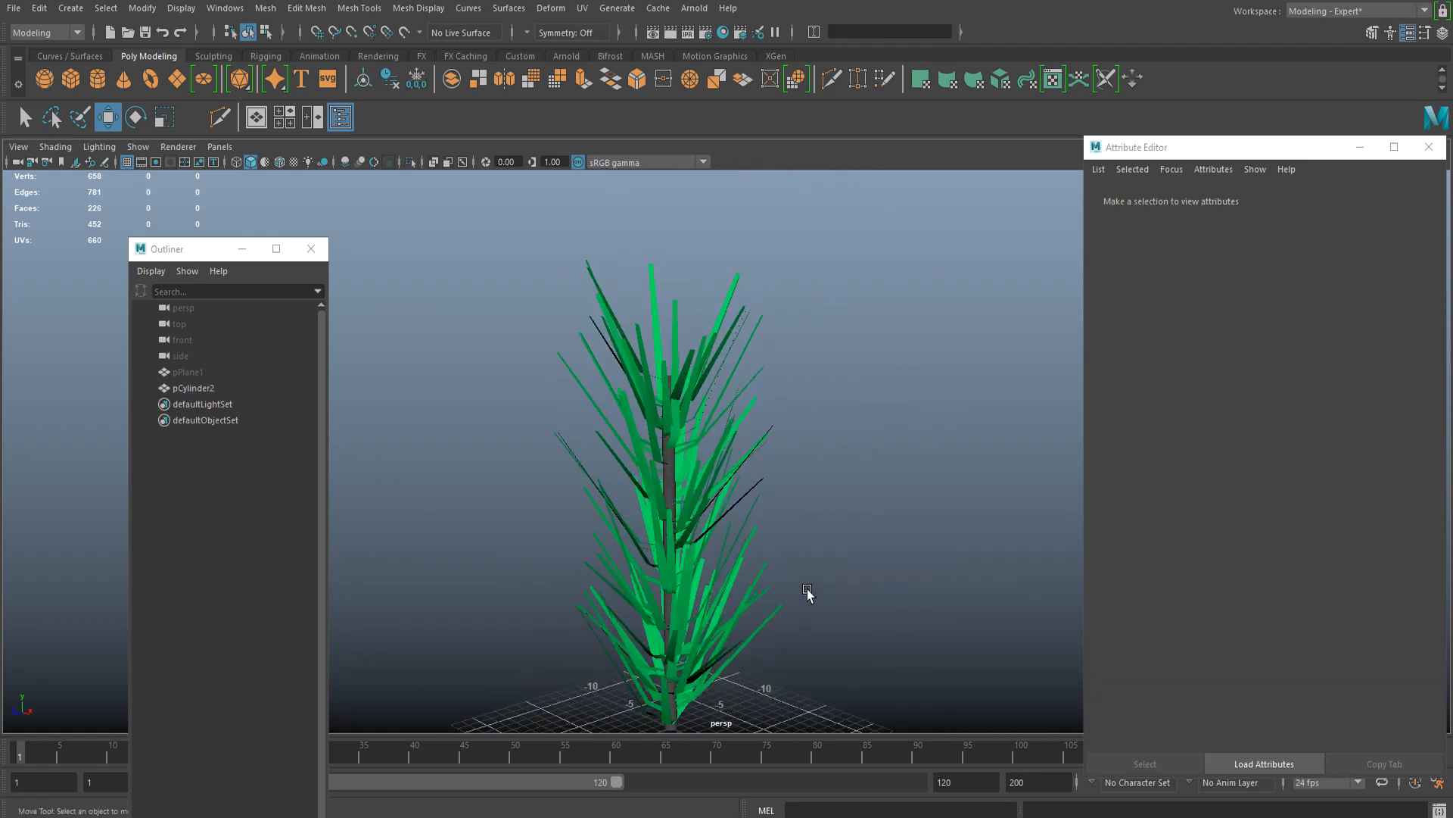
alt+right_drag(808, 591, 771, 526)
alt+drag(771, 526, 713, 511)
alt+right_drag(714, 511, 804, 484)
alt+drag(805, 483, 670, 489)
scroll(701, 528, down, 3)
click(669, 484)
scroll(676, 497, up, 3)
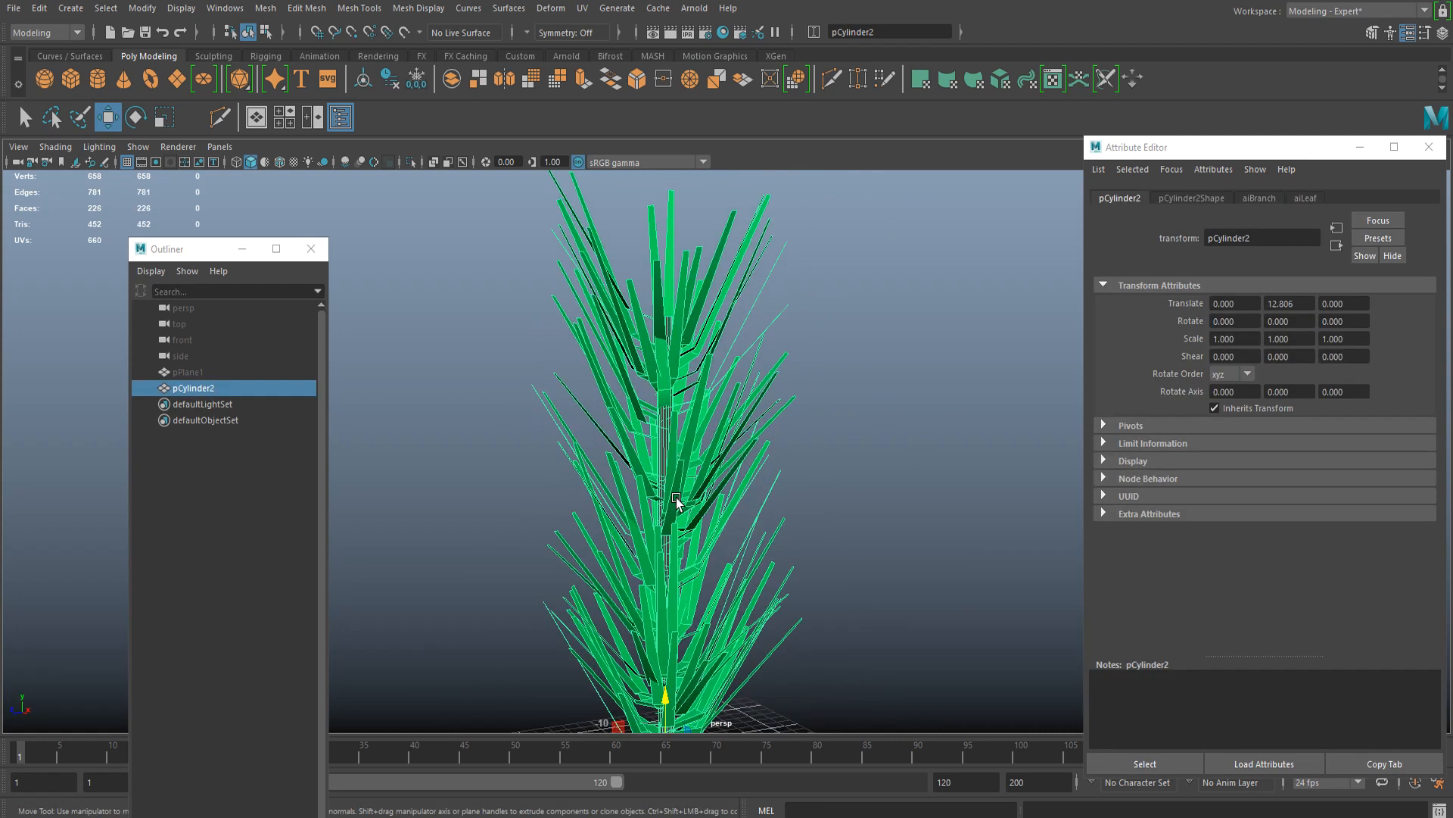
Step: Duplicate the leafy branch in place and move the copy straight up so it extends the top of the original
scroll(676, 500, down, 3)
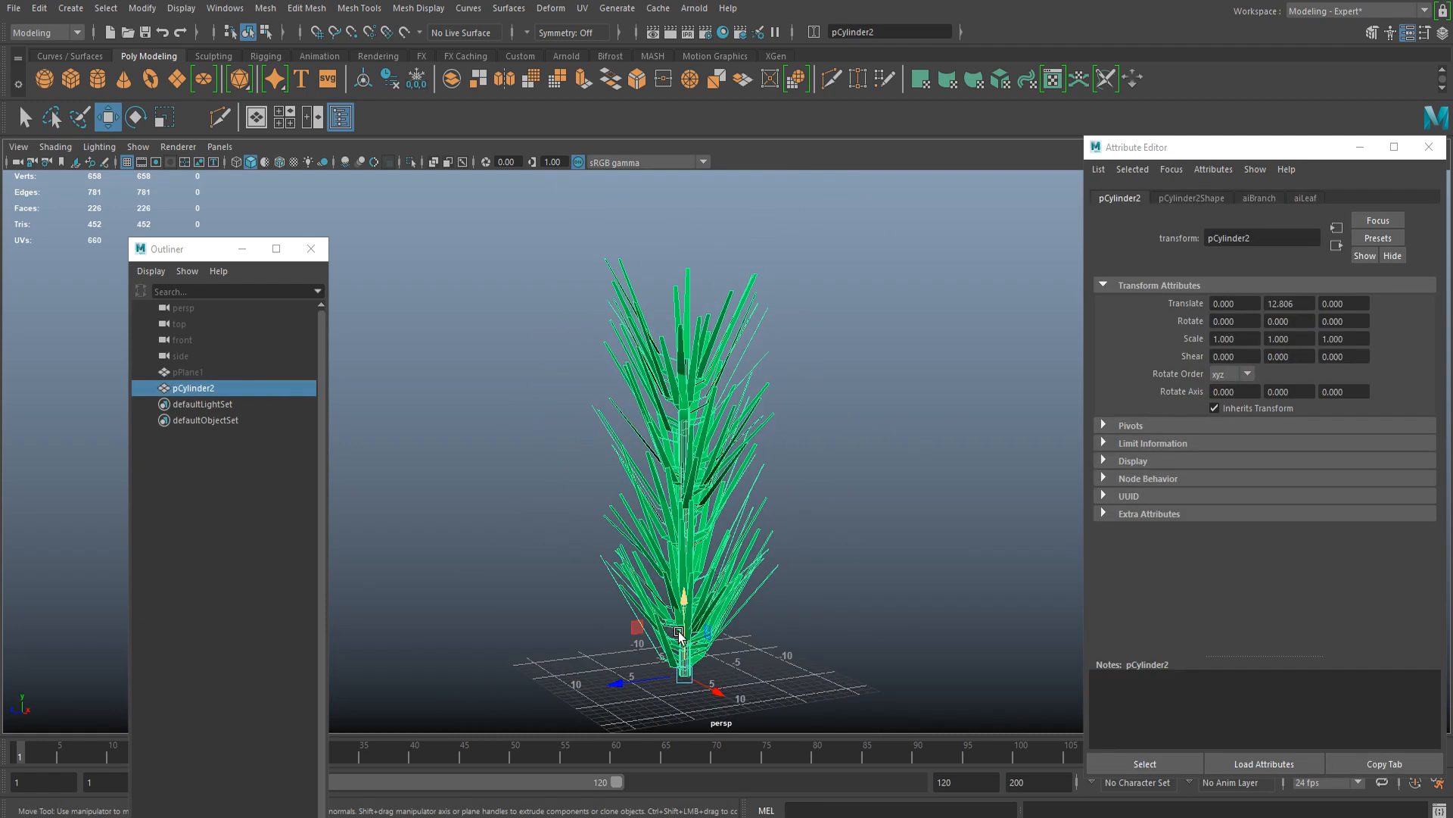
key(ctrl+d)
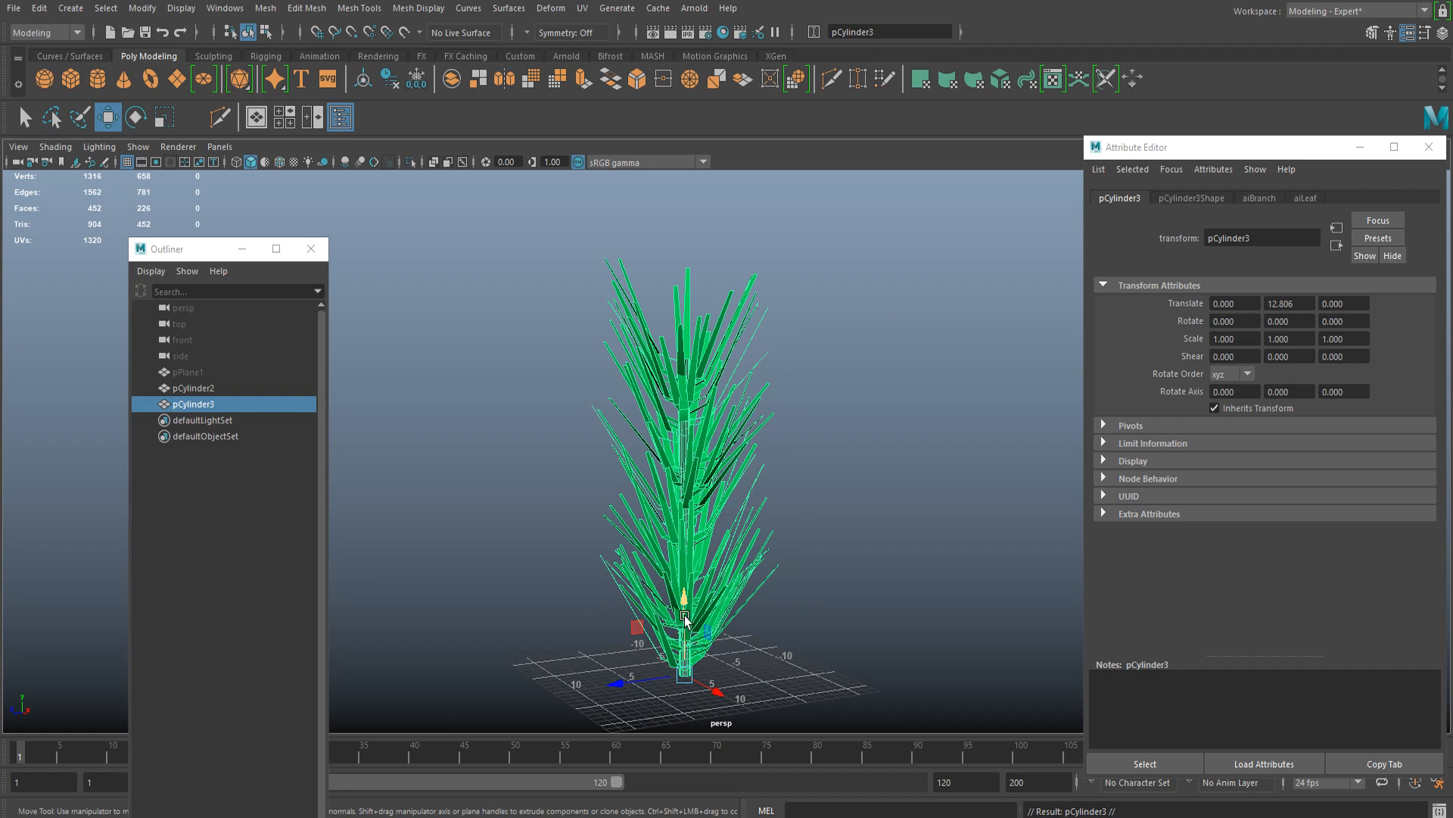
drag(685, 617, 714, 369)
click(821, 396)
scroll(757, 405, down, 5)
alt+middle_drag(769, 377, 752, 446)
scroll(731, 399, up, 5)
mouse_move(730, 411)
alt+mouse_down()
mouse_move(688, 512)
mouse_move(704, 420)
alt+mouse_up()
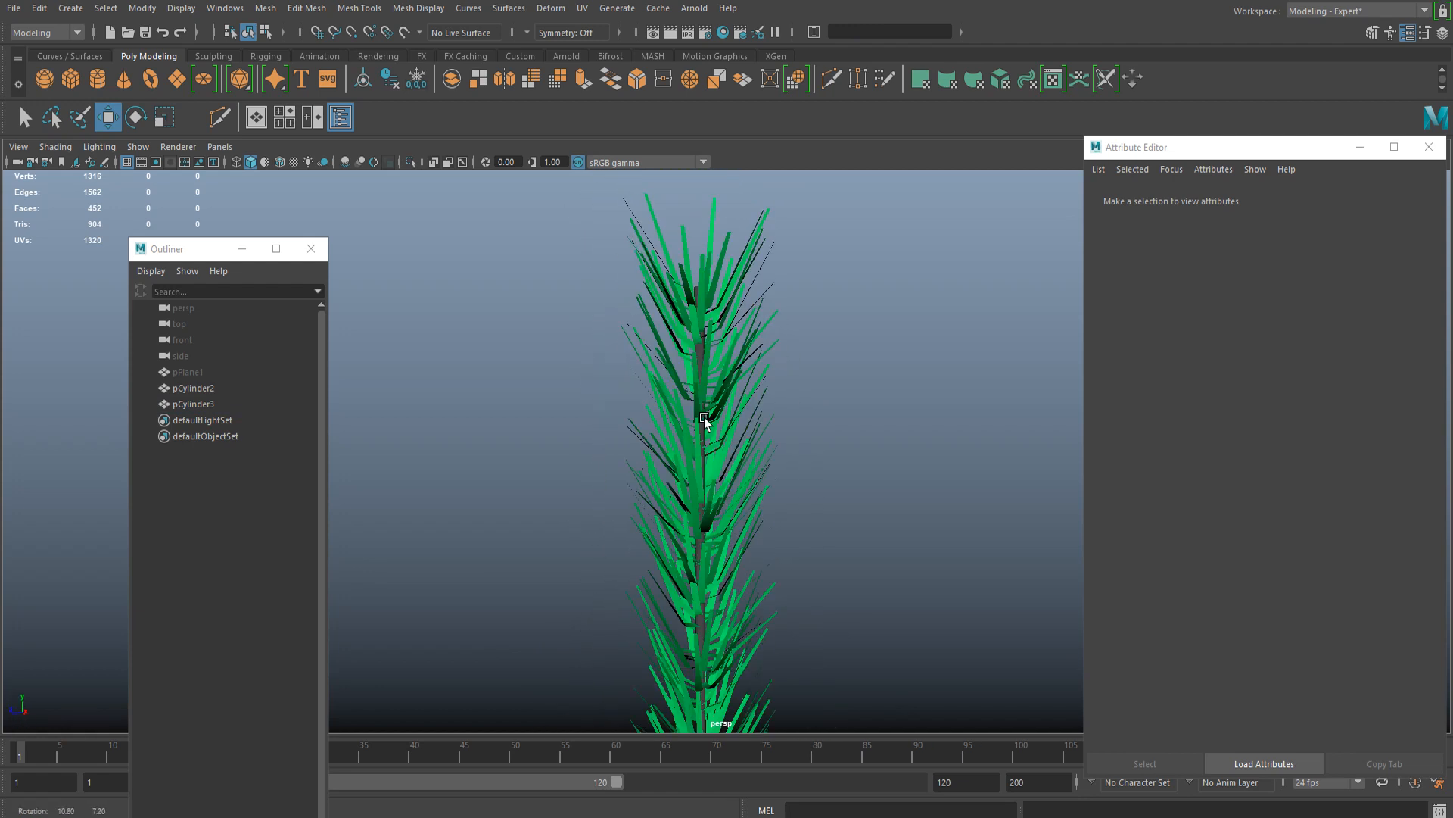
Step: Select both stacked branch sections and combine them into one mesh
scroll(722, 439, down, 4)
drag(794, 433, 628, 565)
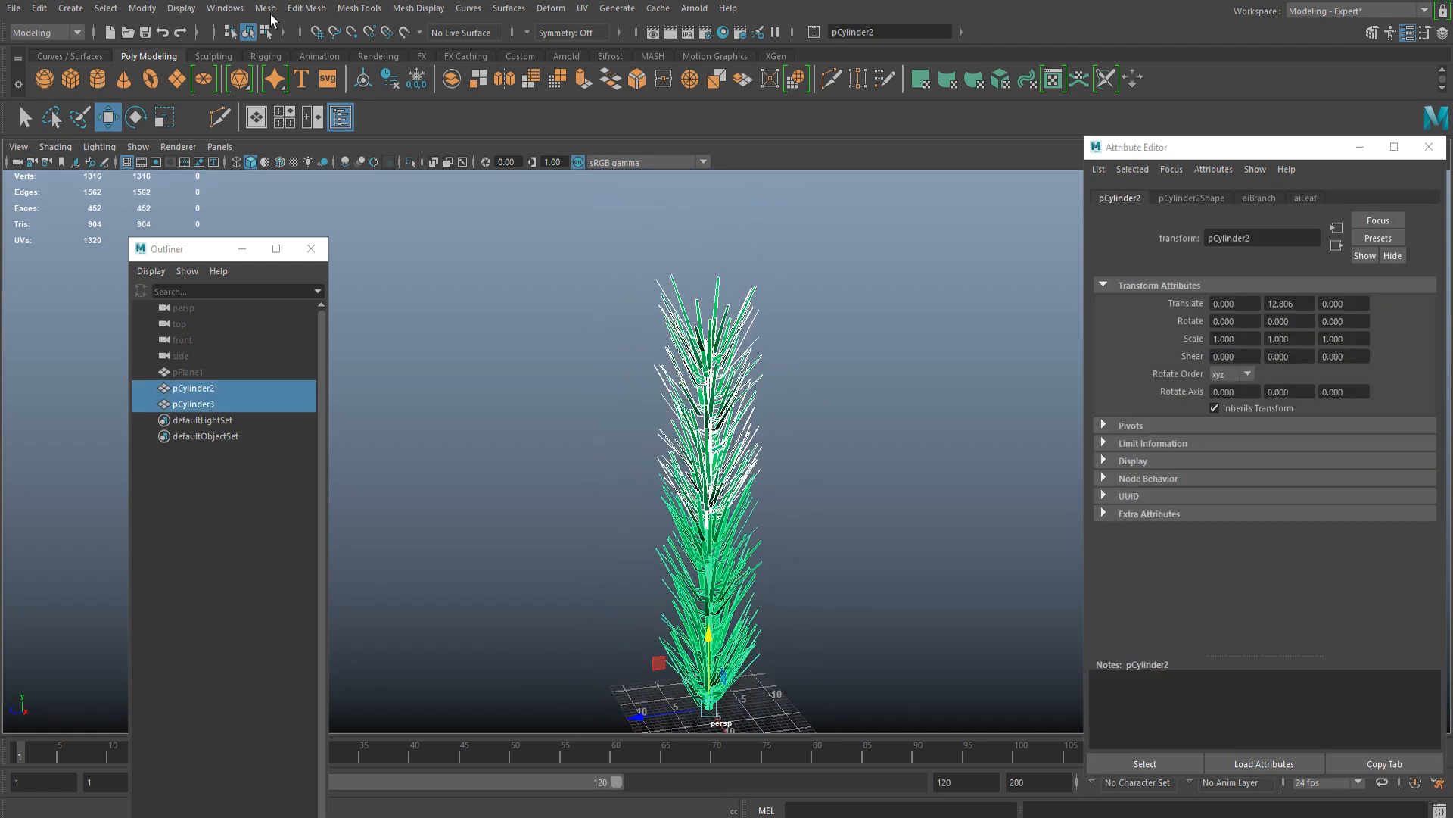
click(267, 8)
click(297, 57)
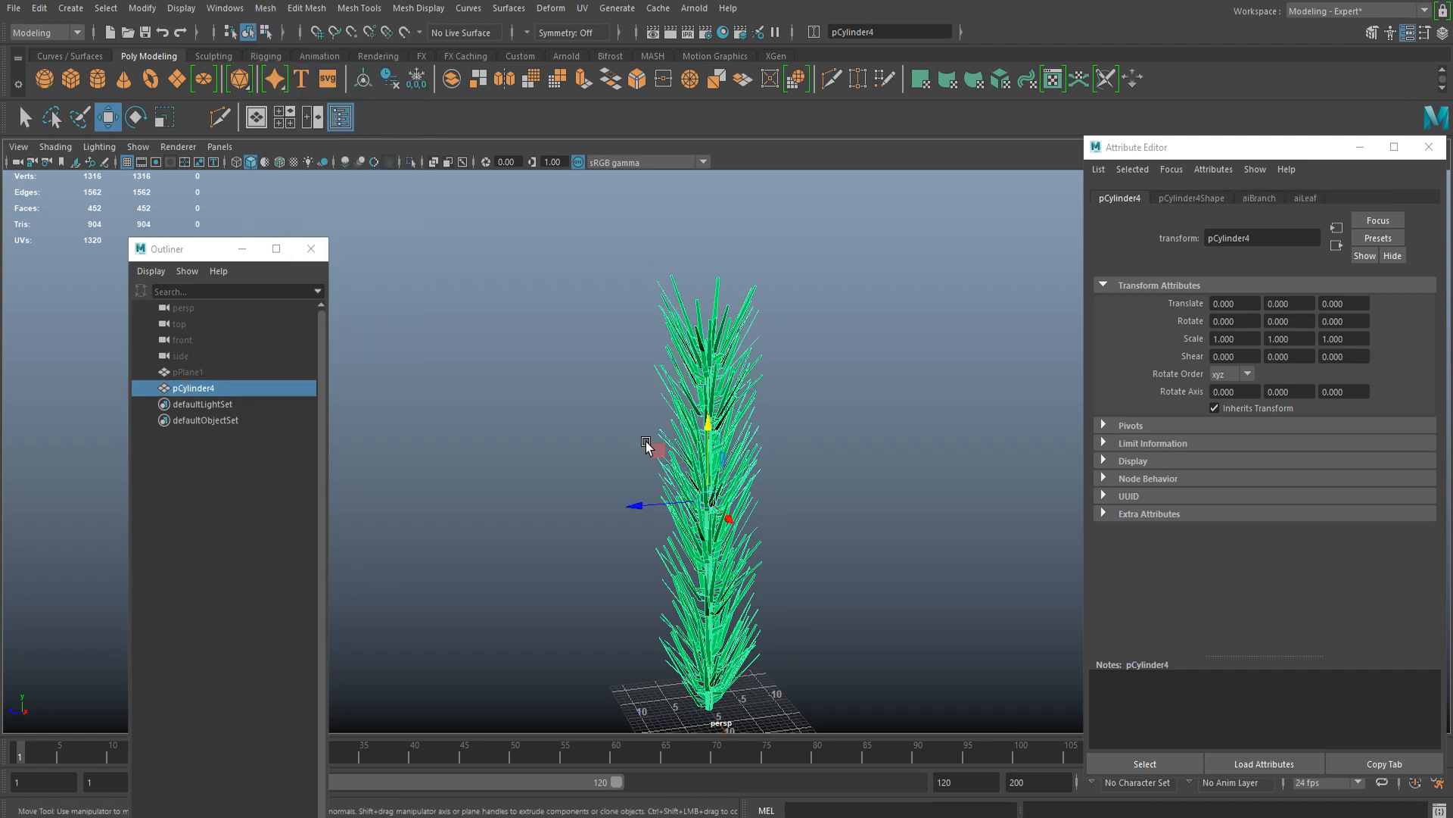
Step: Examine the combined branch from several angles and distances
alt+drag(648, 446, 769, 356)
click(882, 350)
alt+drag(882, 350, 773, 423)
drag(773, 423, 736, 484)
alt+middle_drag(736, 485, 734, 356)
alt+right_drag(734, 357, 718, 380)
alt+middle_drag(717, 380, 720, 455)
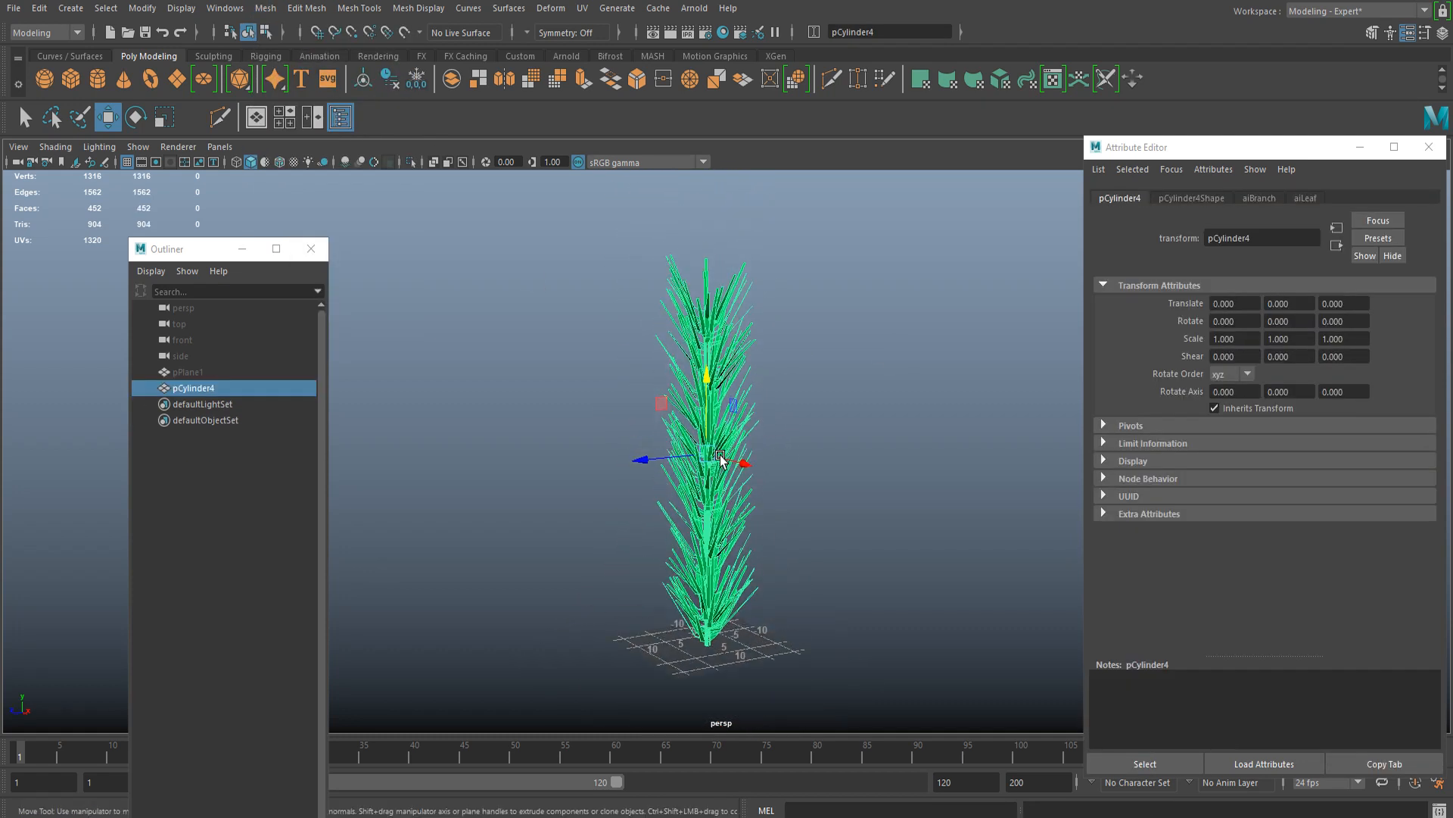
alt+drag(719, 455, 680, 445)
scroll(688, 452, up, 5)
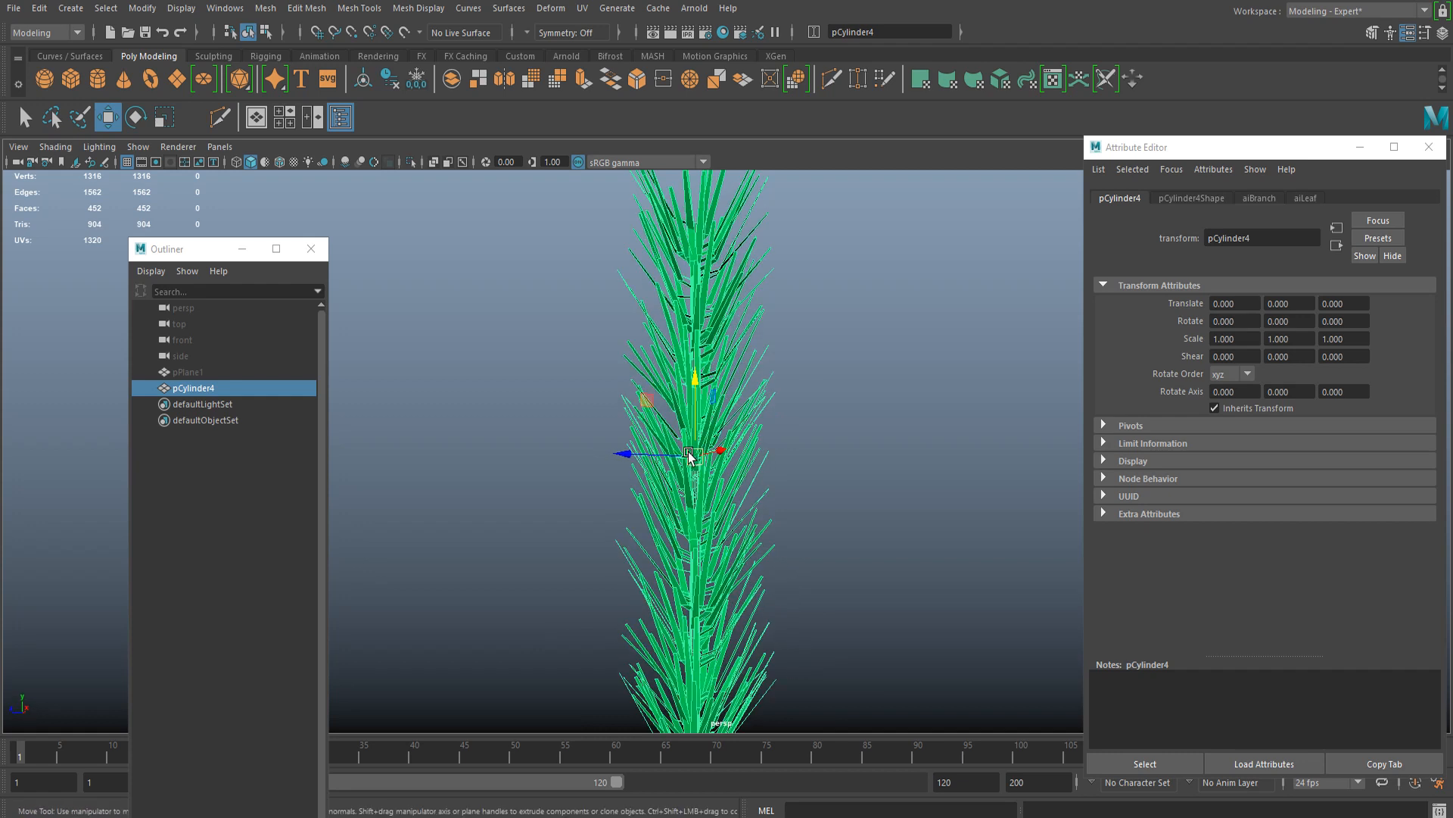
Step: Move the combined branch's pivot down to the base of its stem at grid level
alt+middle_drag(690, 454, 725, 374)
scroll(726, 360, up, 3)
key(d)
scroll(735, 327, down, 2)
drag(731, 296, 762, 621)
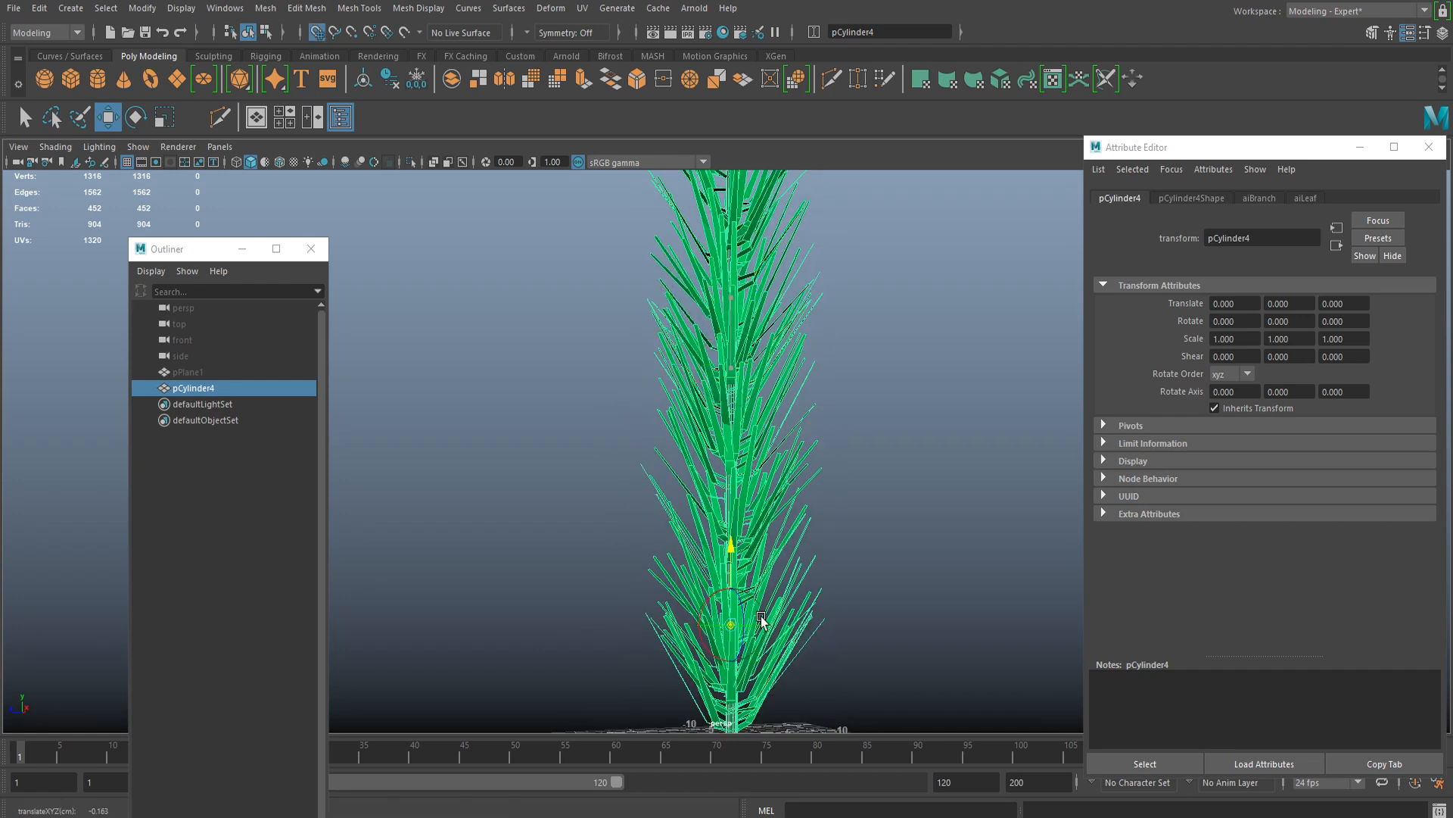
drag(799, 763, 798, 757)
alt+middle_drag(757, 636, 767, 503)
scroll(763, 530, up, 2)
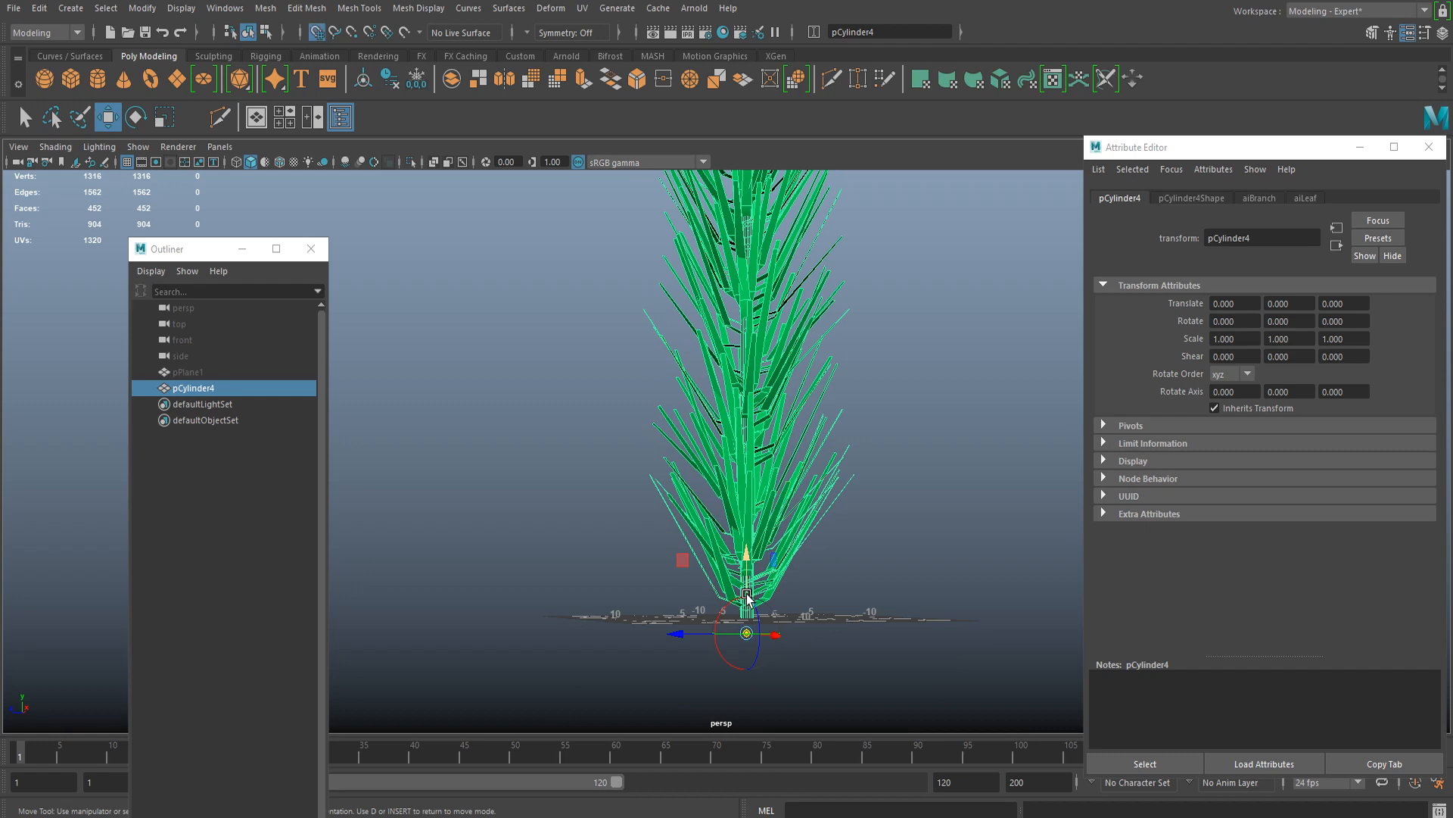
drag(747, 597, 746, 575)
Step: Select the combined branch and move it off the grid to a Translate Z of about 22.503
click(829, 576)
click(751, 457)
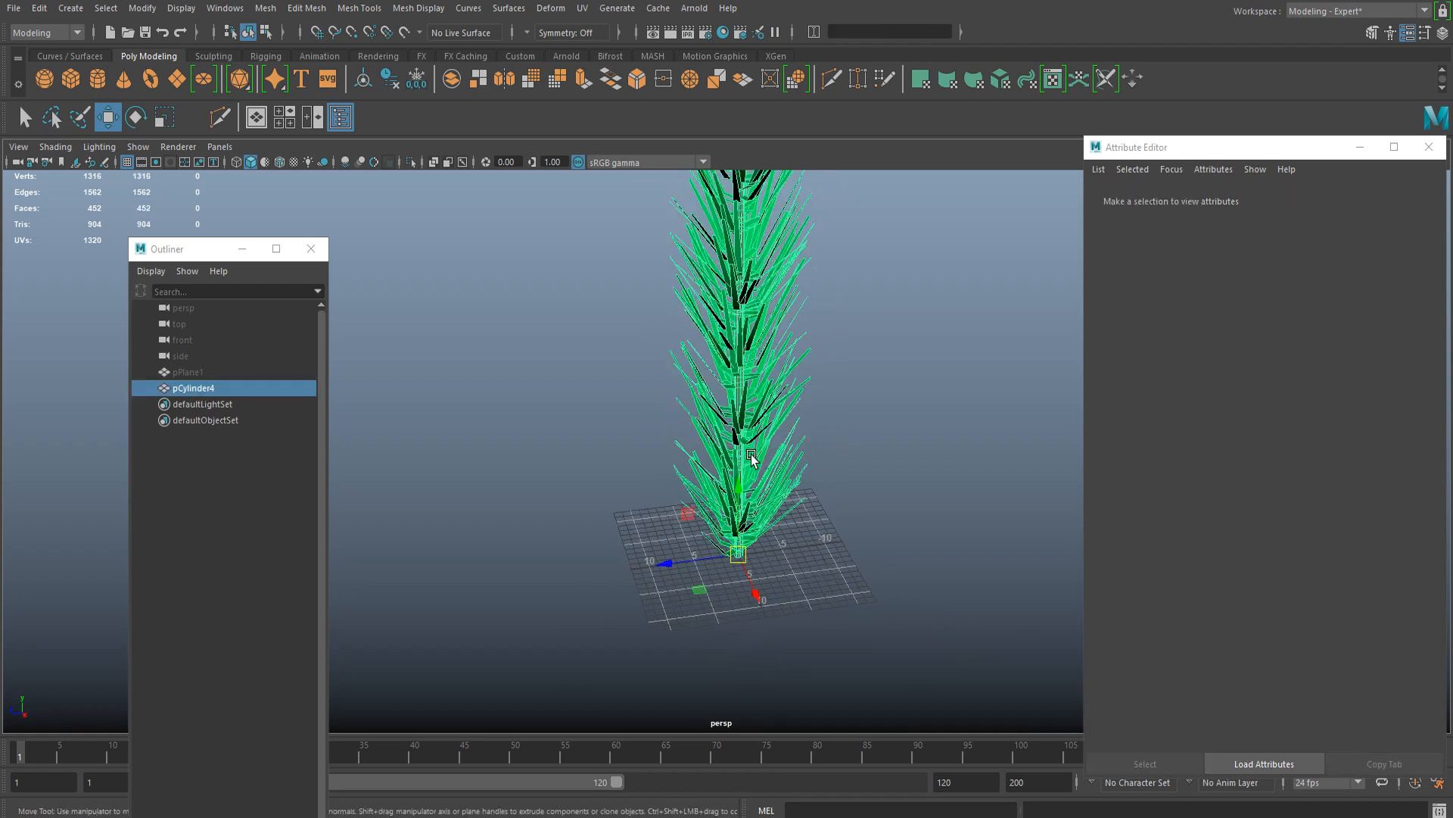
click(840, 409)
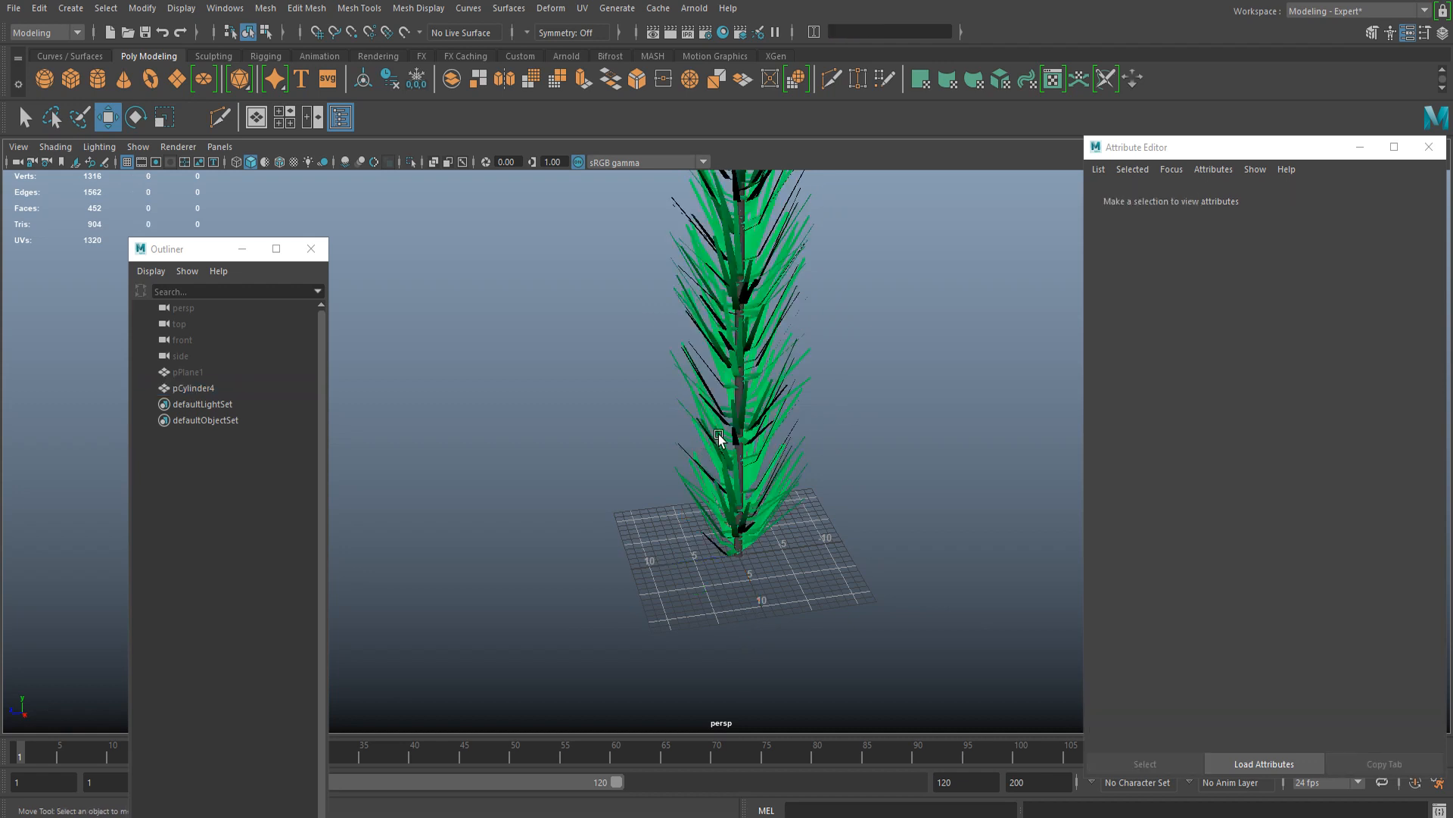
click(714, 485)
drag(685, 564, 554, 378)
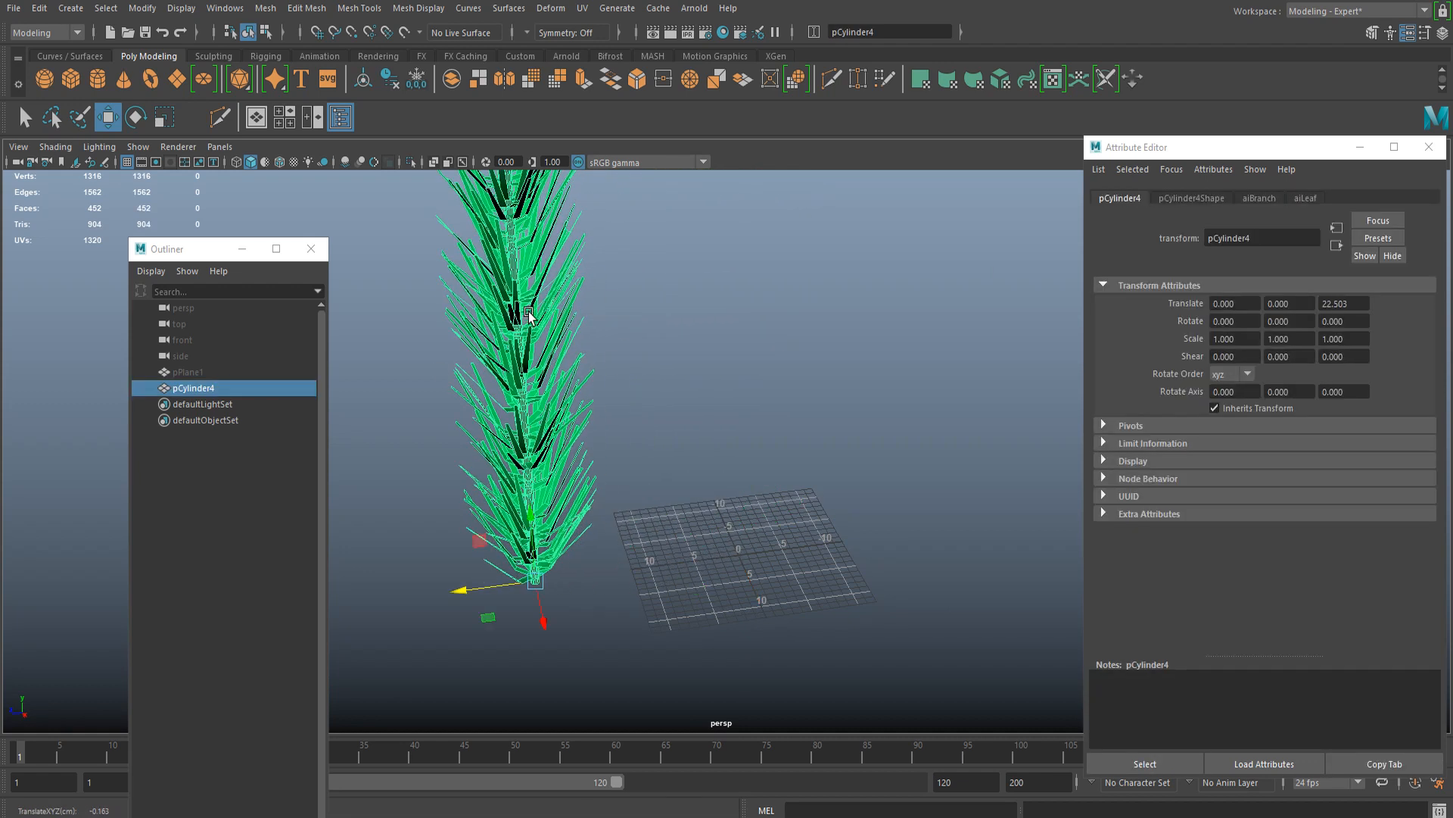
Step: Create a polygon cylinder at the grid centre and scale it up uniformly
click(99, 78)
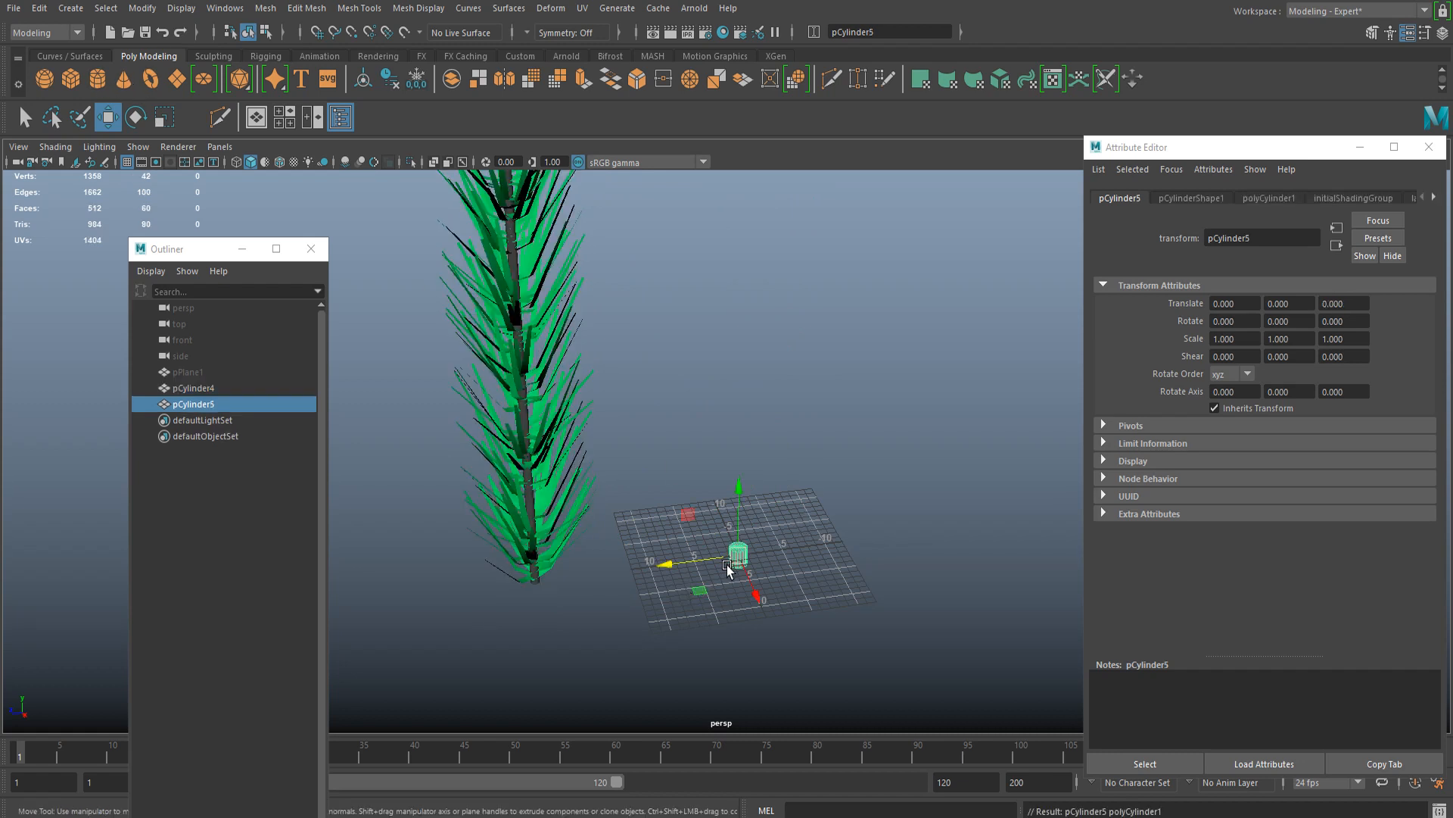
key(r)
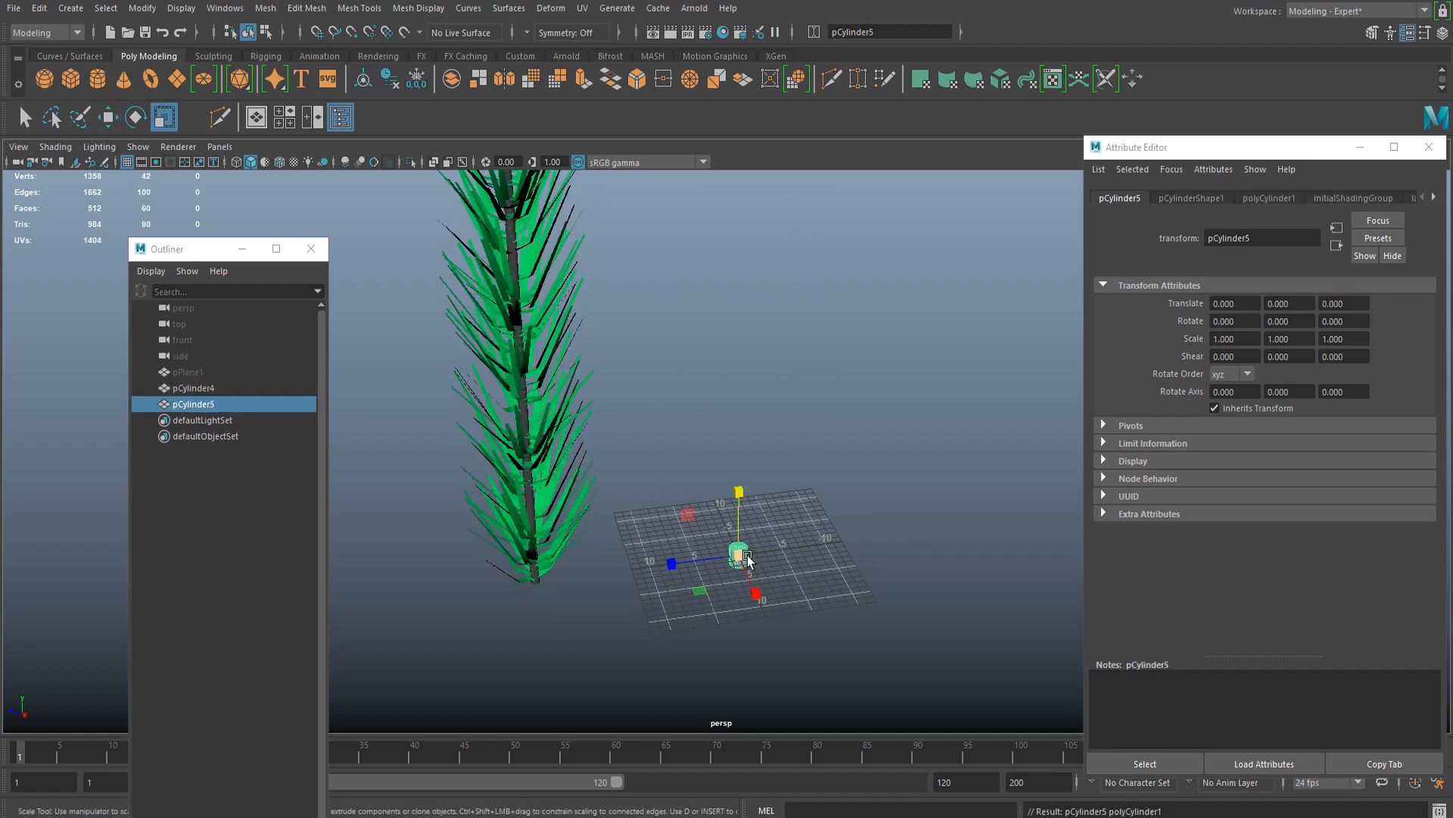
drag(748, 559, 748, 584)
Step: Select the cap faces of the new cylinder and delete them
key(w)
scroll(765, 447, up, 5)
alt+drag(765, 448, 754, 530)
right_drag(769, 409, 769, 477)
drag(769, 479, 772, 431)
key(Delete)
Step: Select all the cylinder's side faces, scale them narrower and stretch them vertically into a tall trunk
scroll(769, 518, down, 2)
scroll(772, 431, down, 8)
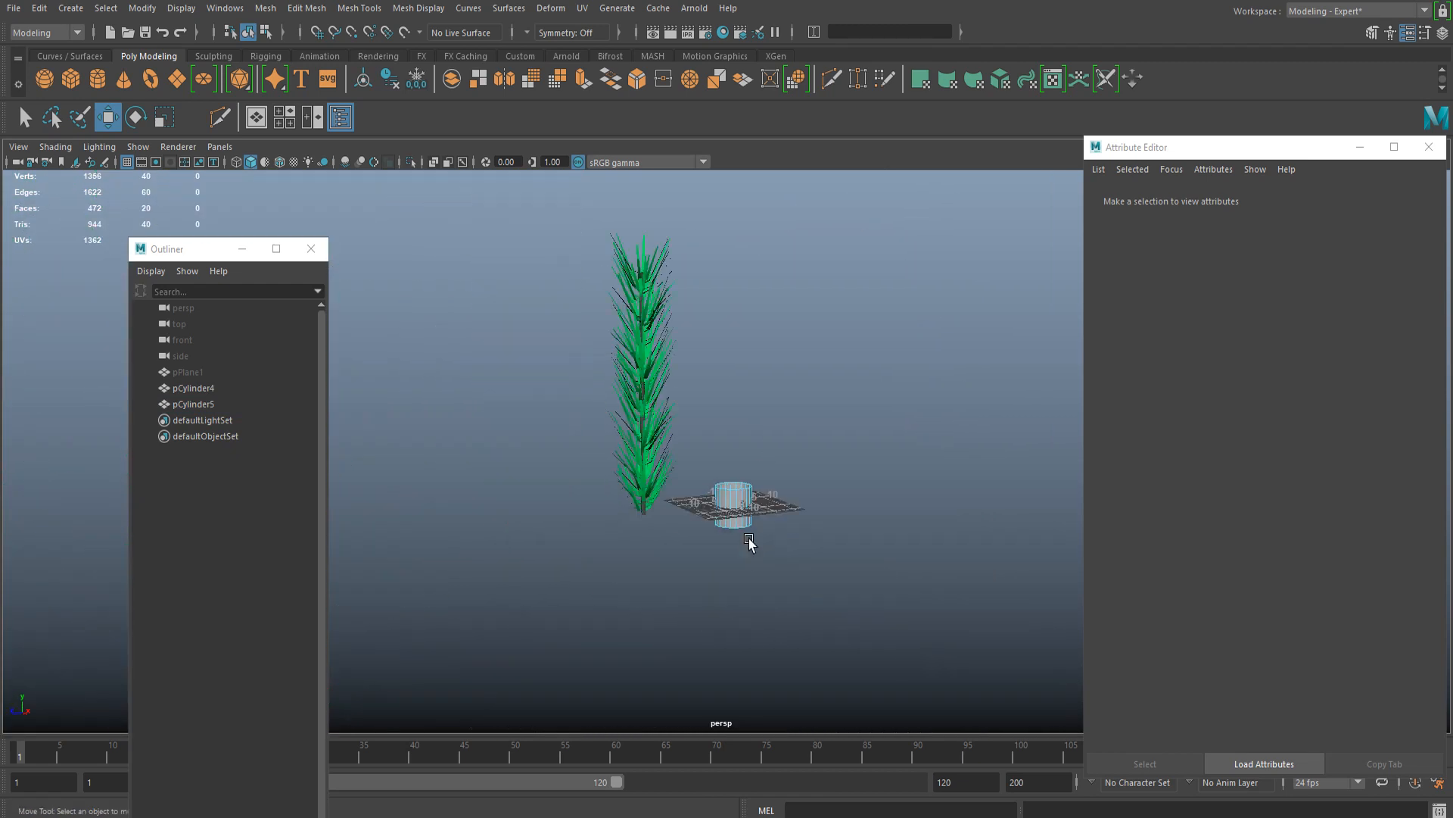
double_click(743, 497)
key(r)
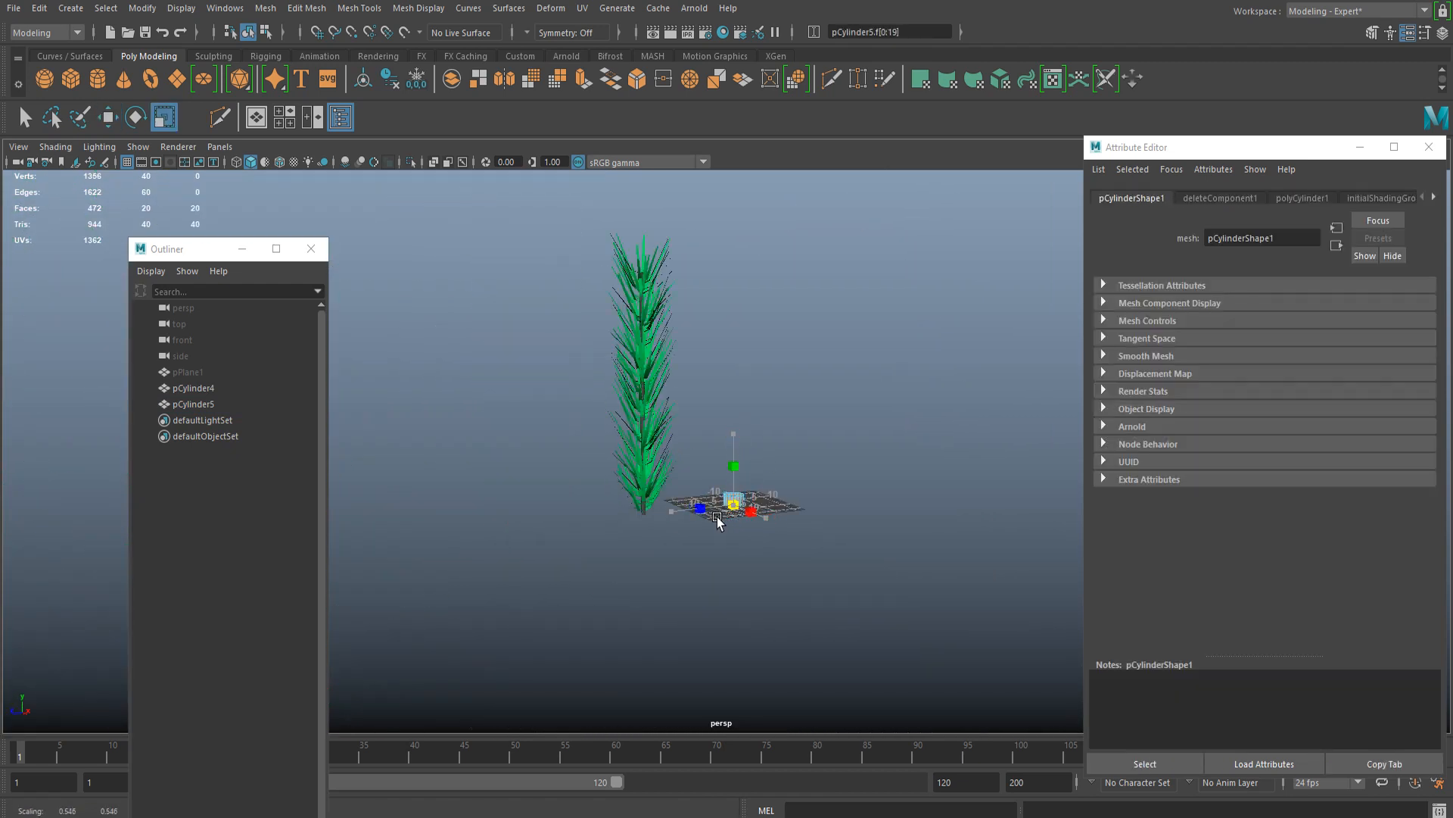
drag(734, 496, 744, 314)
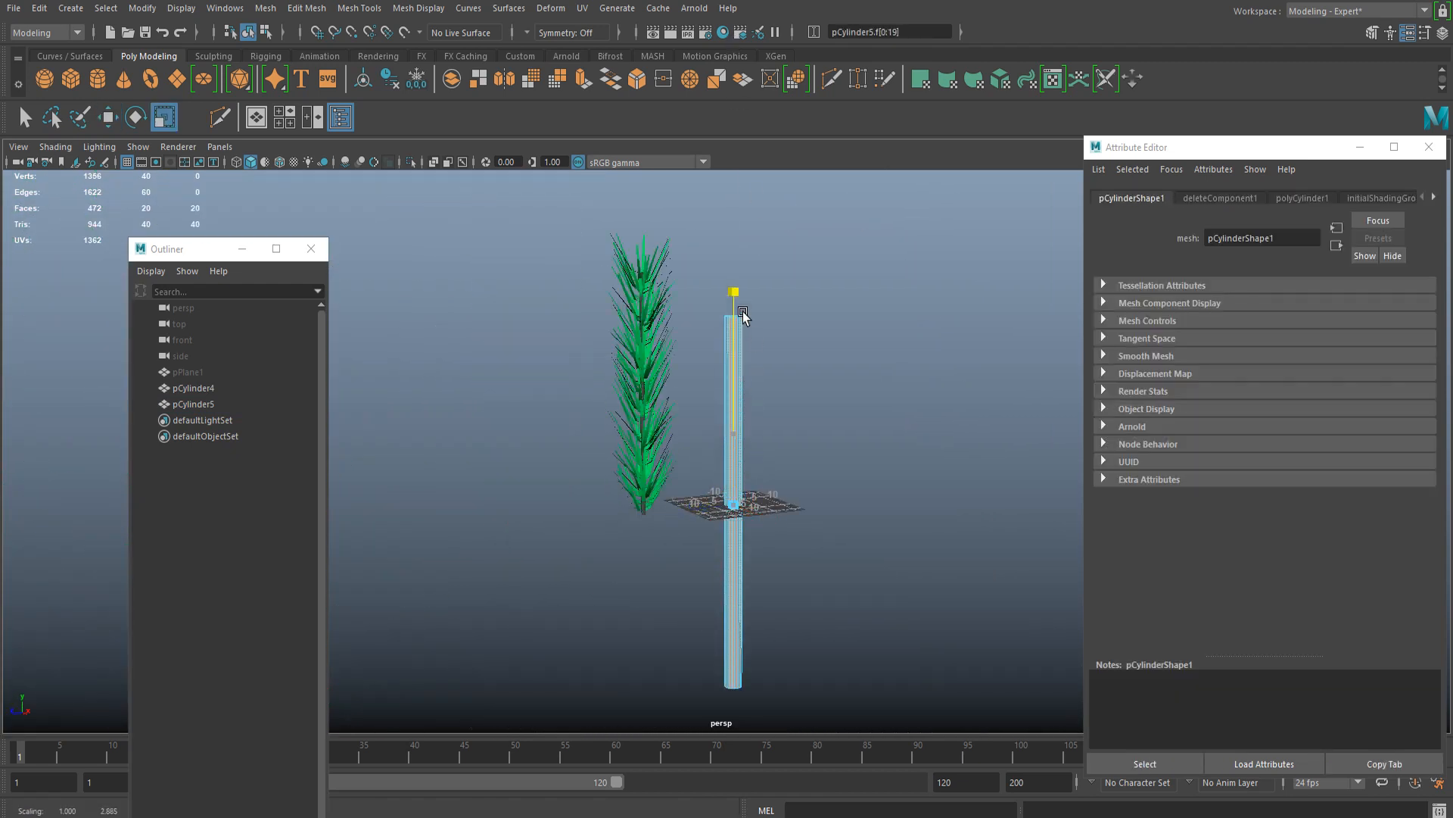
drag(732, 454, 733, 438)
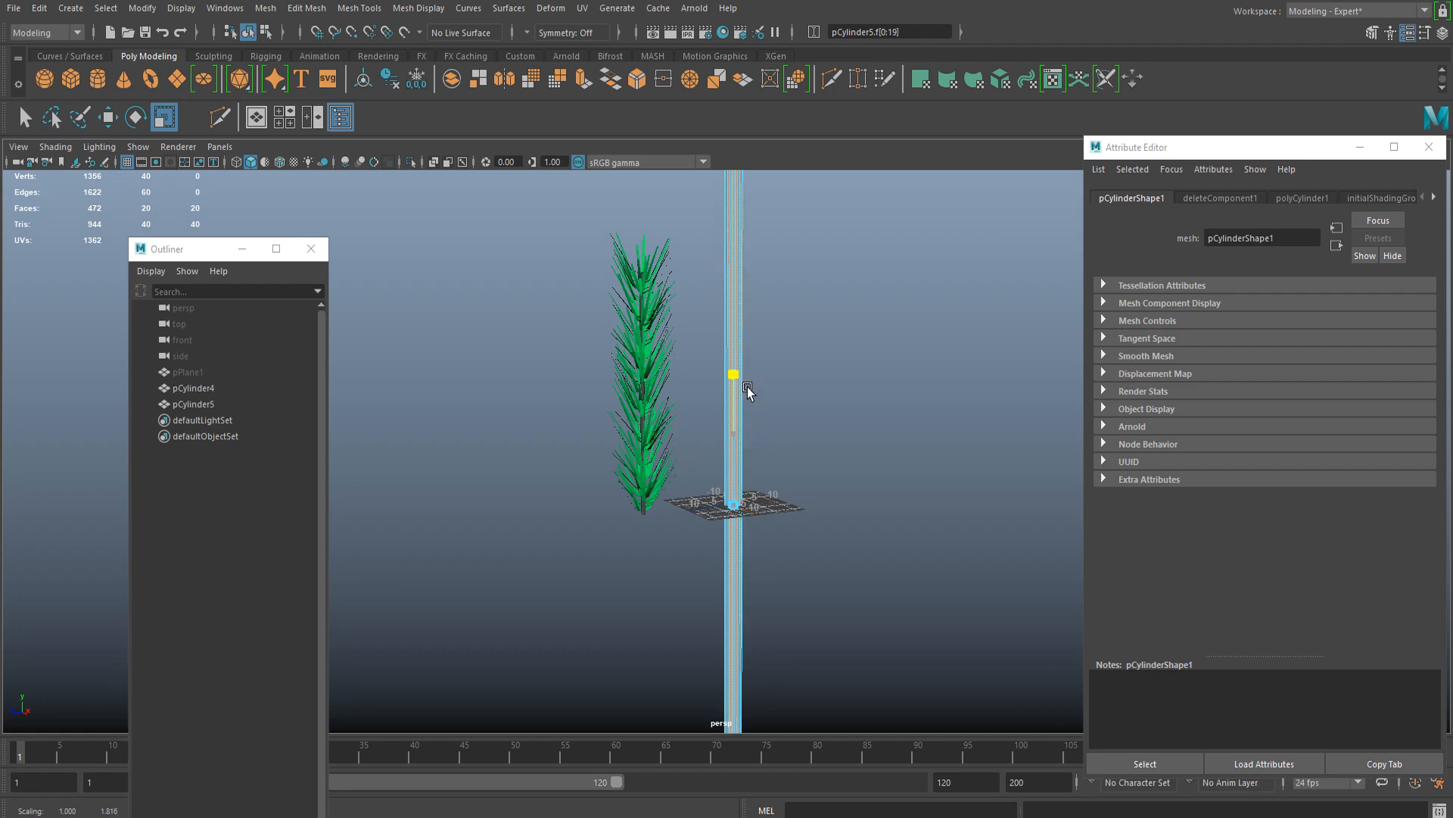
Step: Raise the trunk's faces until its lower end rests on the grid, and return to object selection
key(w)
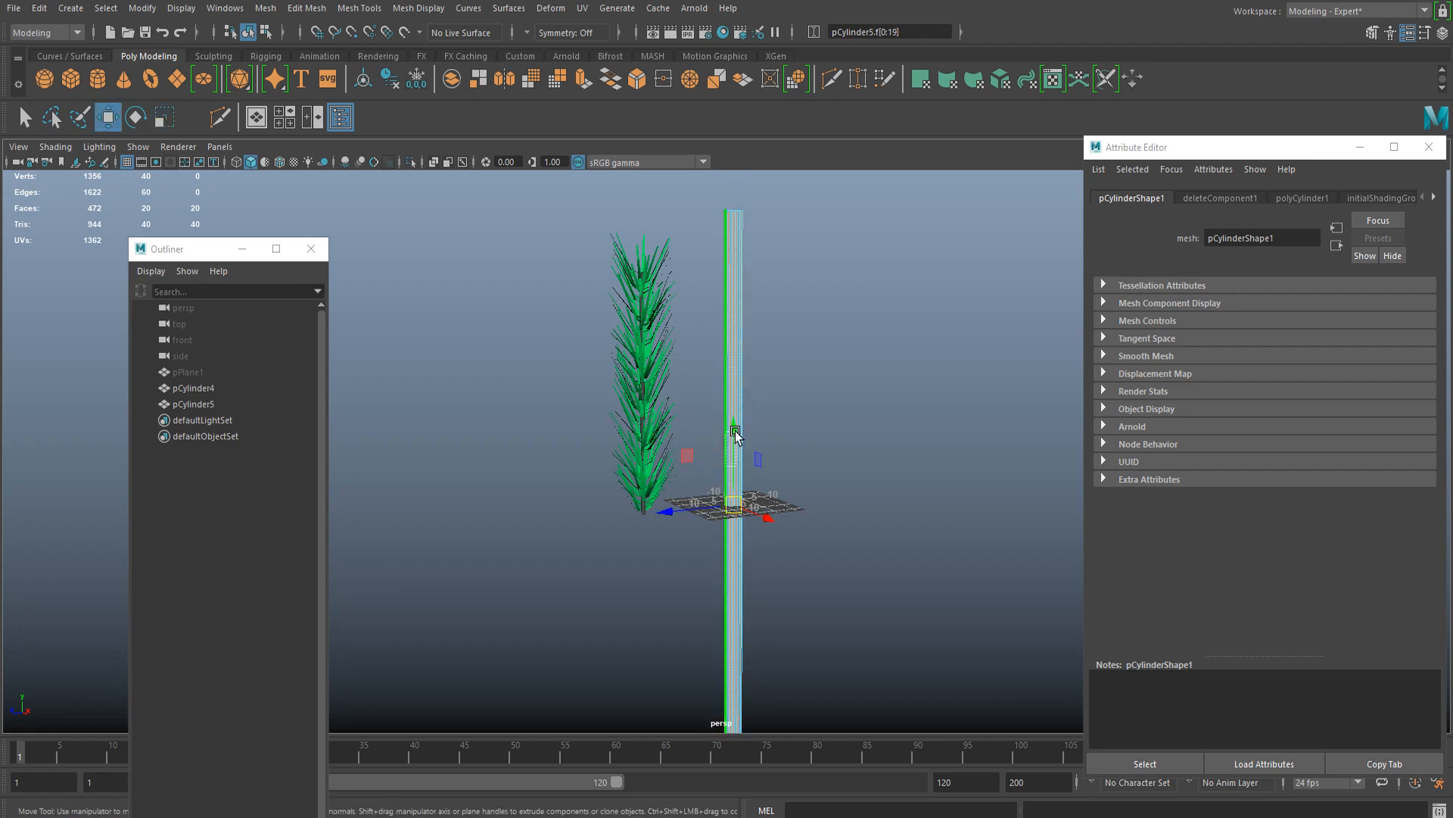
drag(736, 433, 738, 134)
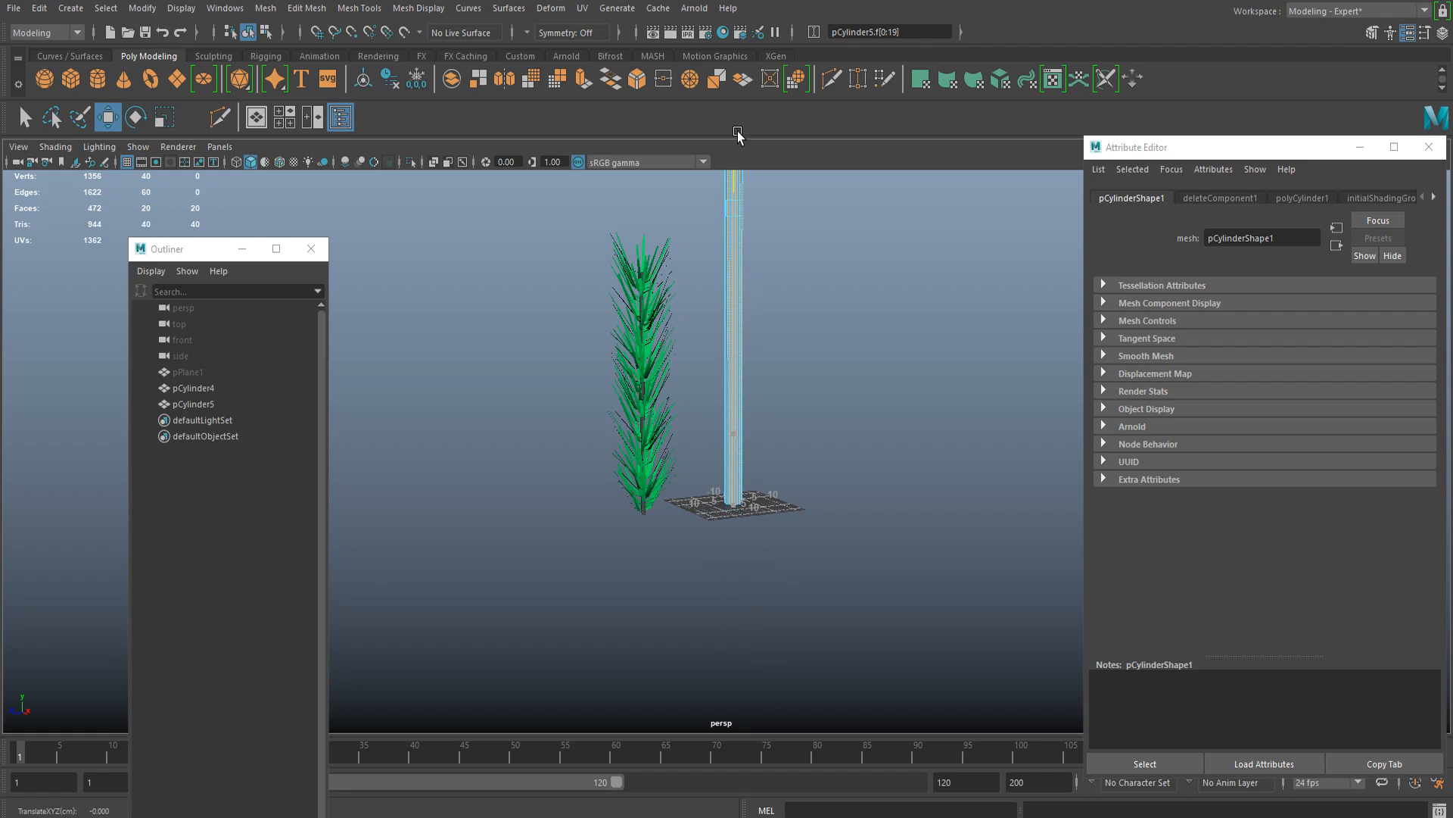
right_drag(734, 308, 787, 257)
click(859, 287)
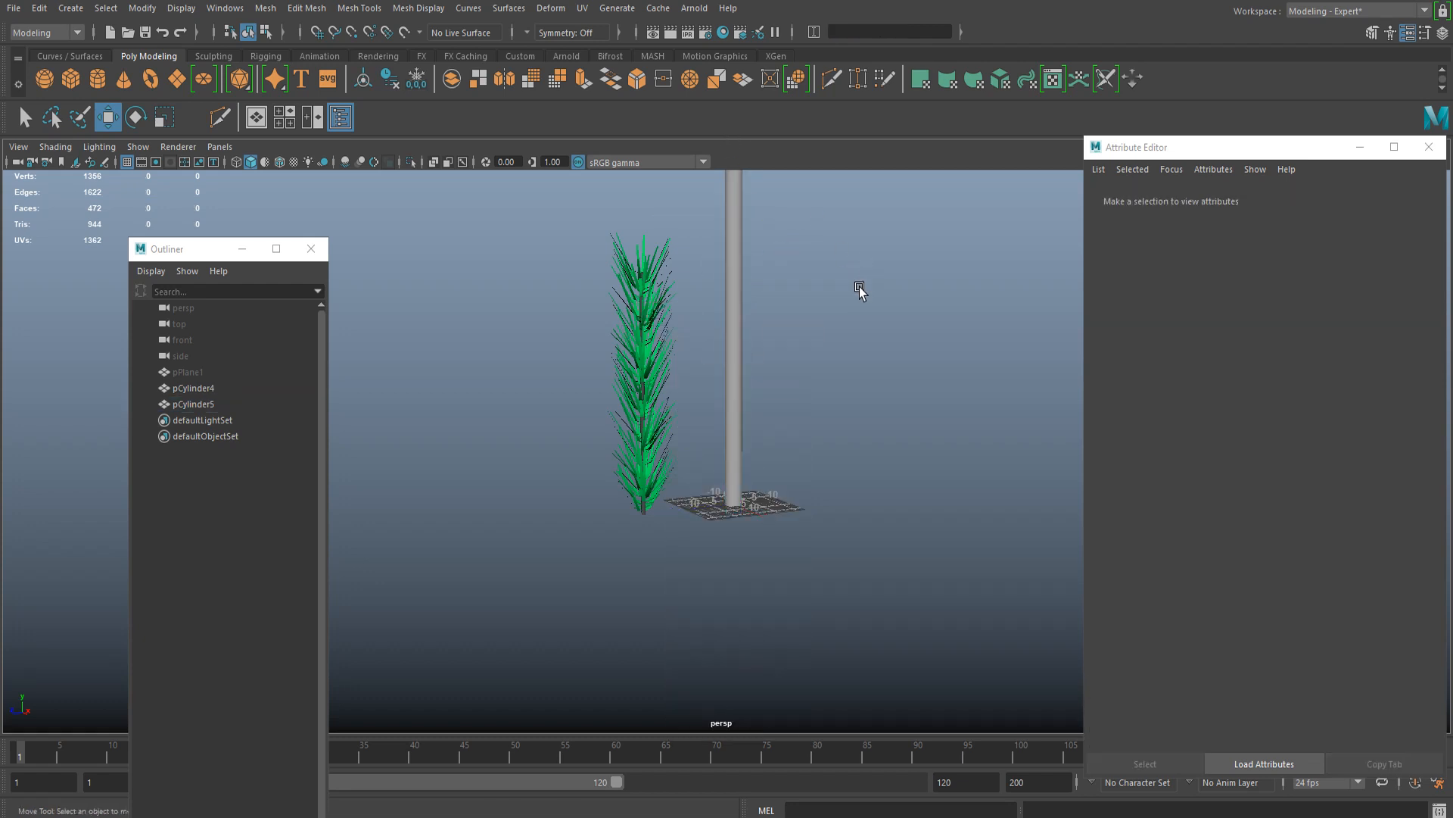
Step: Select the leafy branch and move it farther from the trunk to a Translate Z of about 28.925
alt+middle_drag(712, 351, 714, 427)
drag(694, 413, 610, 483)
alt+middle_drag(617, 503, 678, 416)
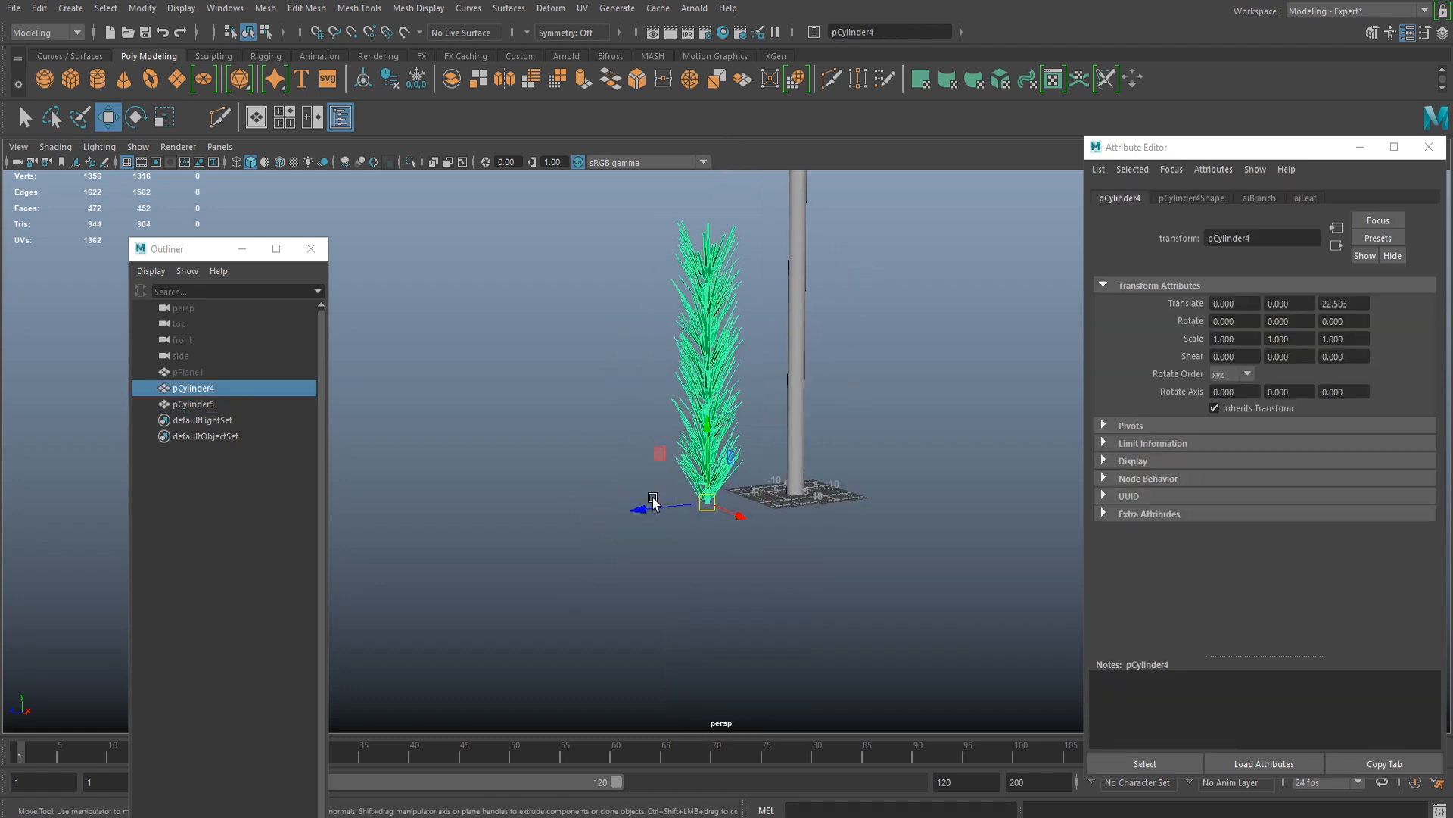
drag(653, 501, 628, 507)
Step: Rotate the branch about its base to lie horizontally, pointing away from the trunk, and freeze its transformations
key(e)
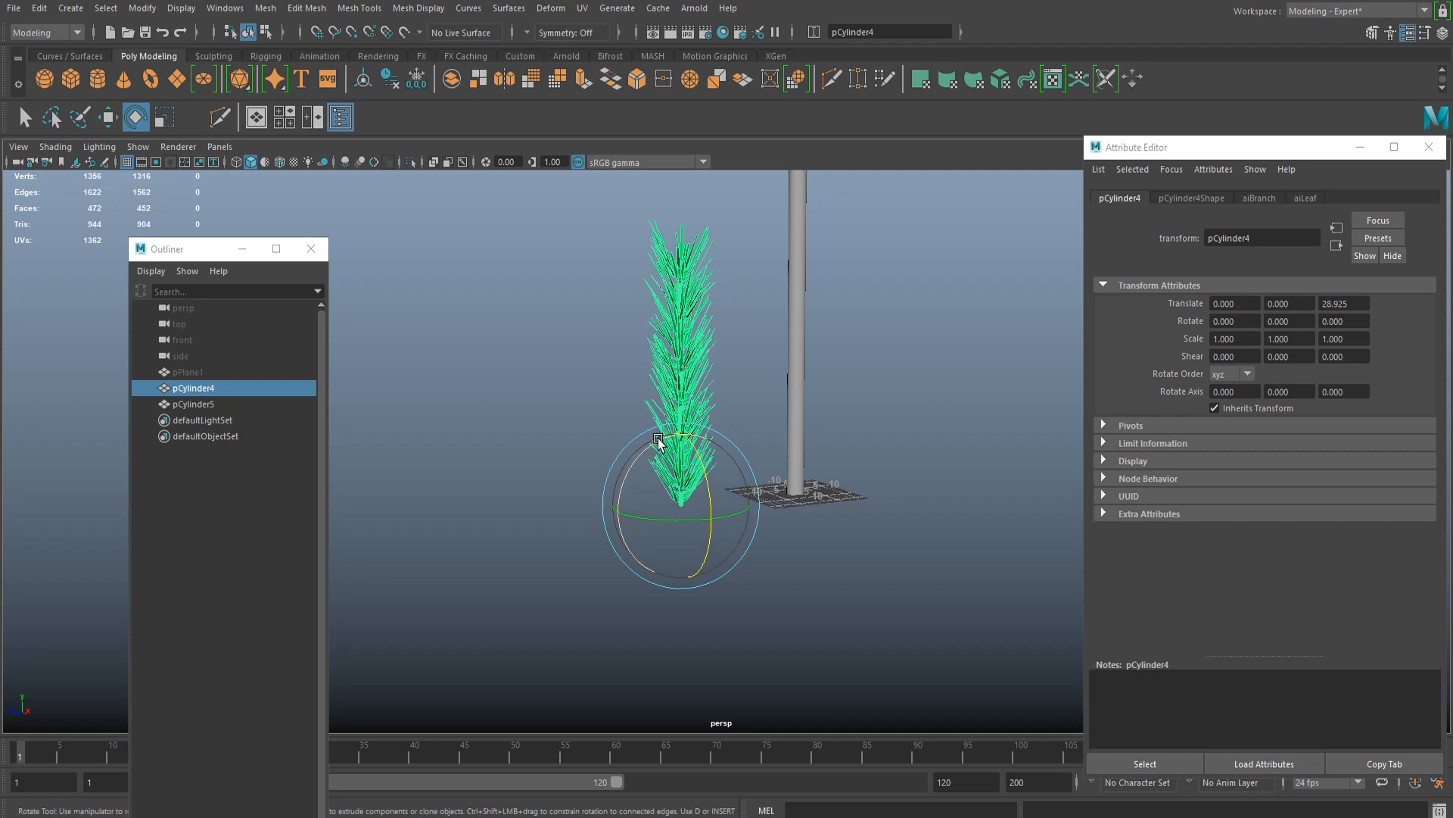
drag(658, 442, 593, 509)
alt+drag(558, 636, 439, 500)
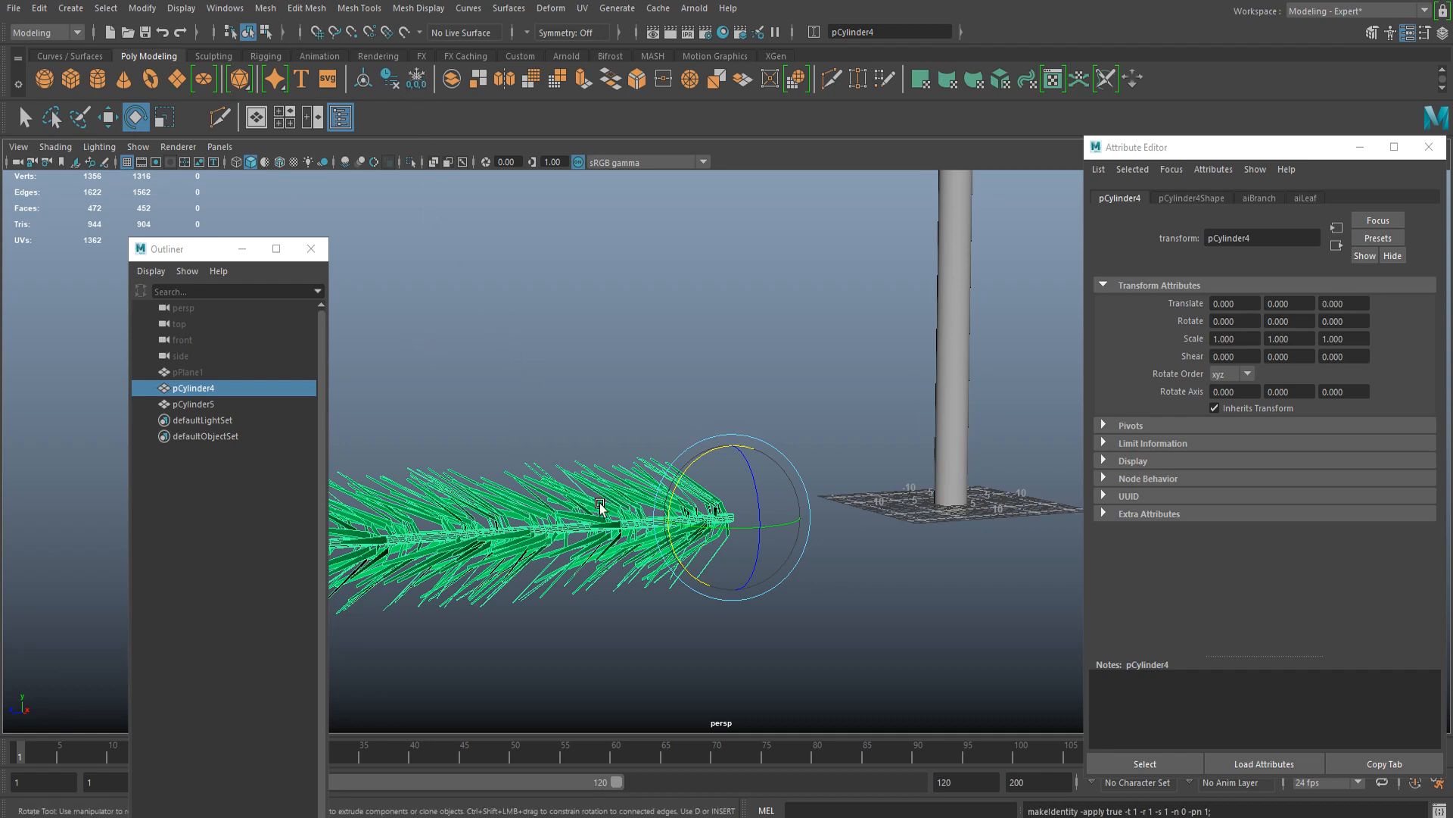
alt+drag(610, 516, 587, 598)
key(w)
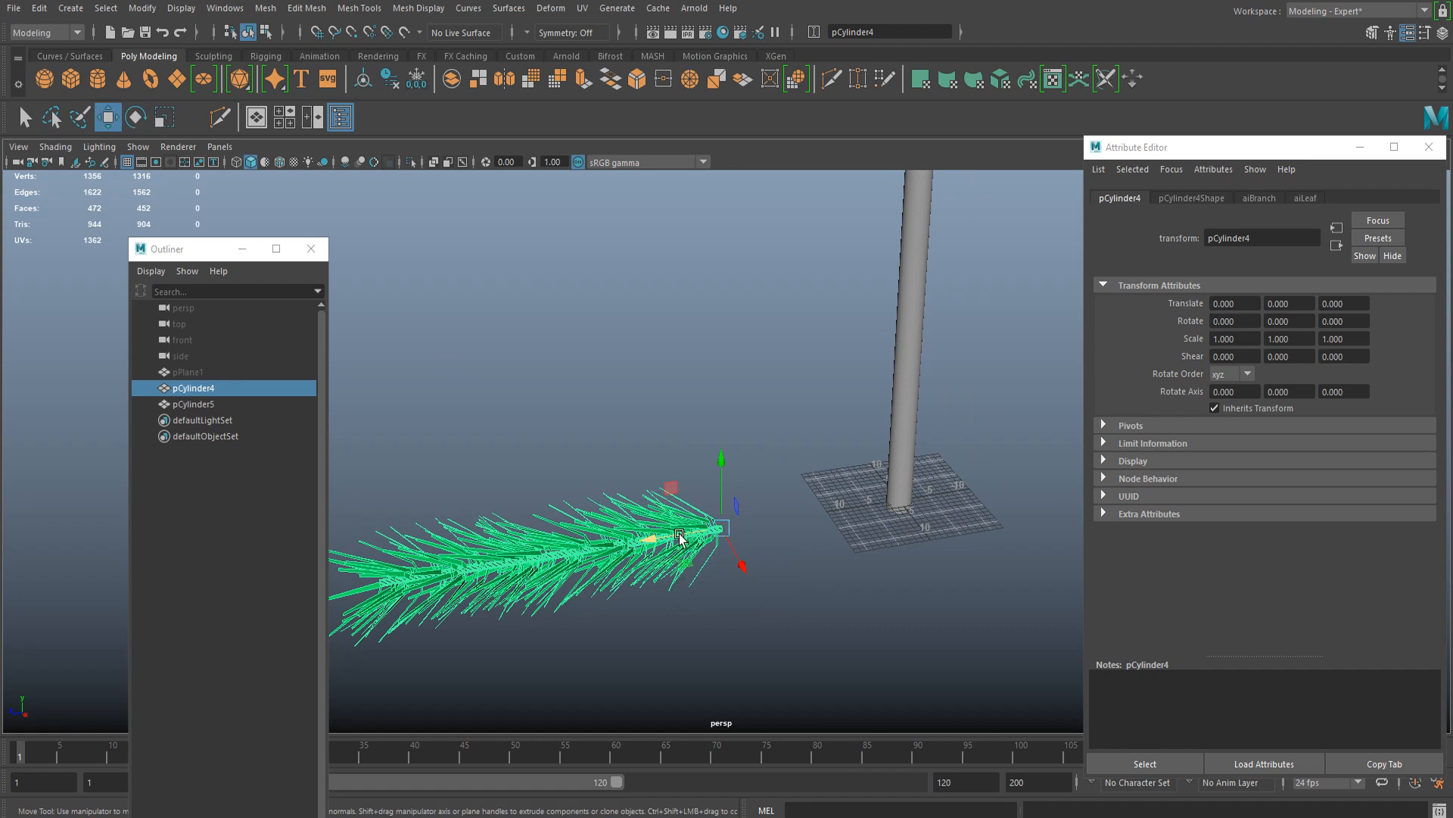
Step: Switch to the FX menu set and create a MASH network from the horizontal branch
click(46, 33)
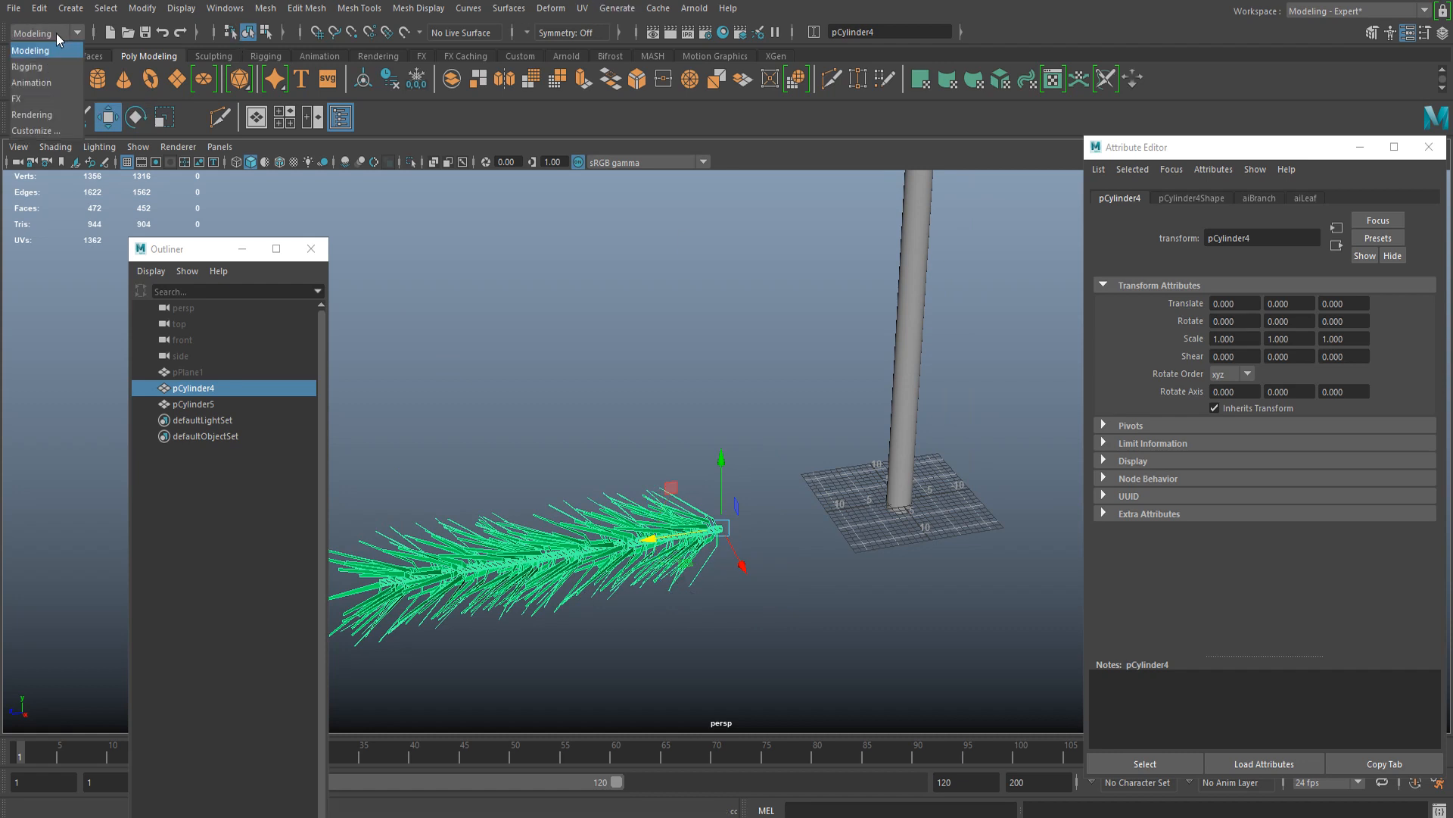
click(44, 98)
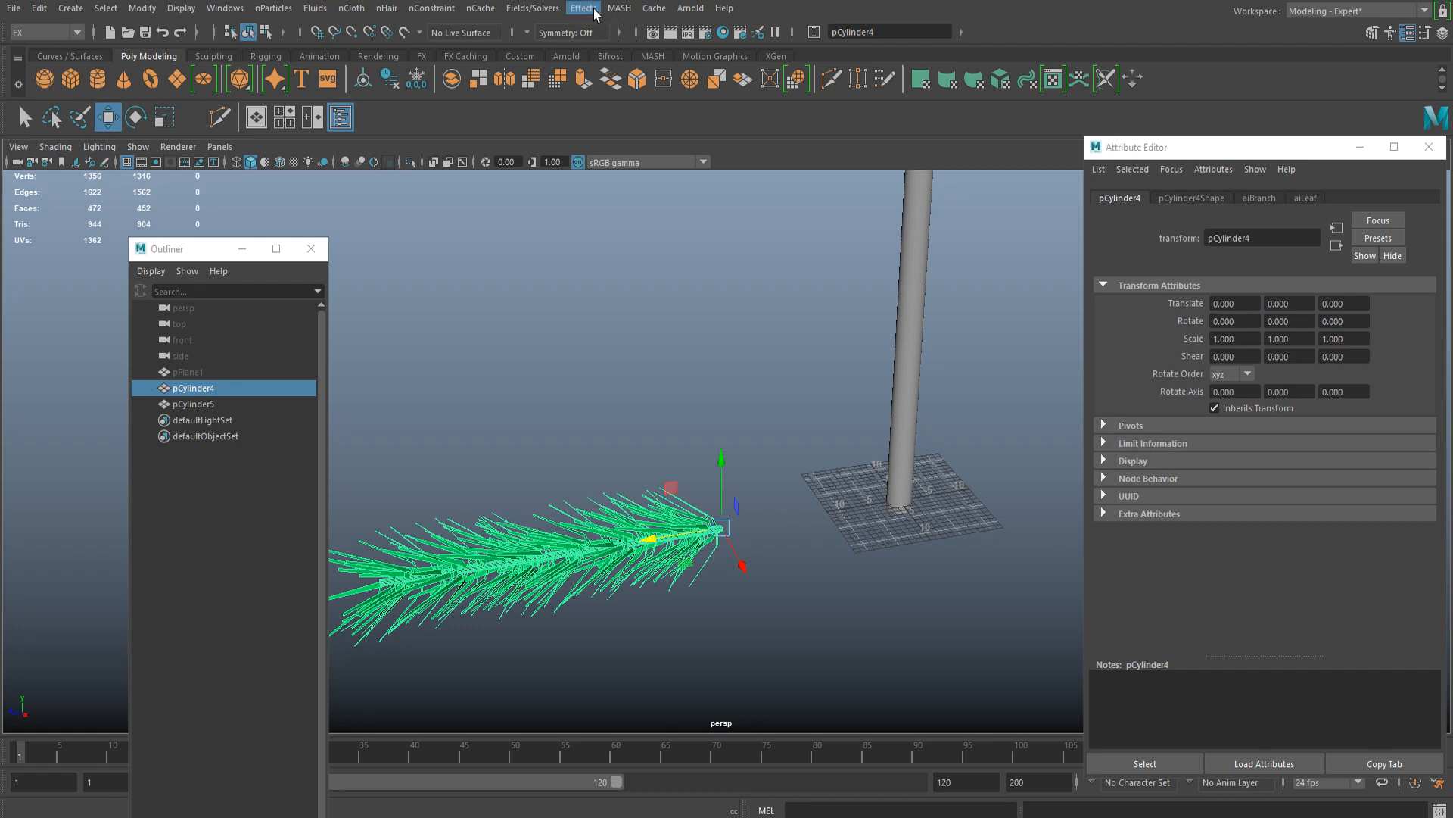
click(611, 12)
click(683, 43)
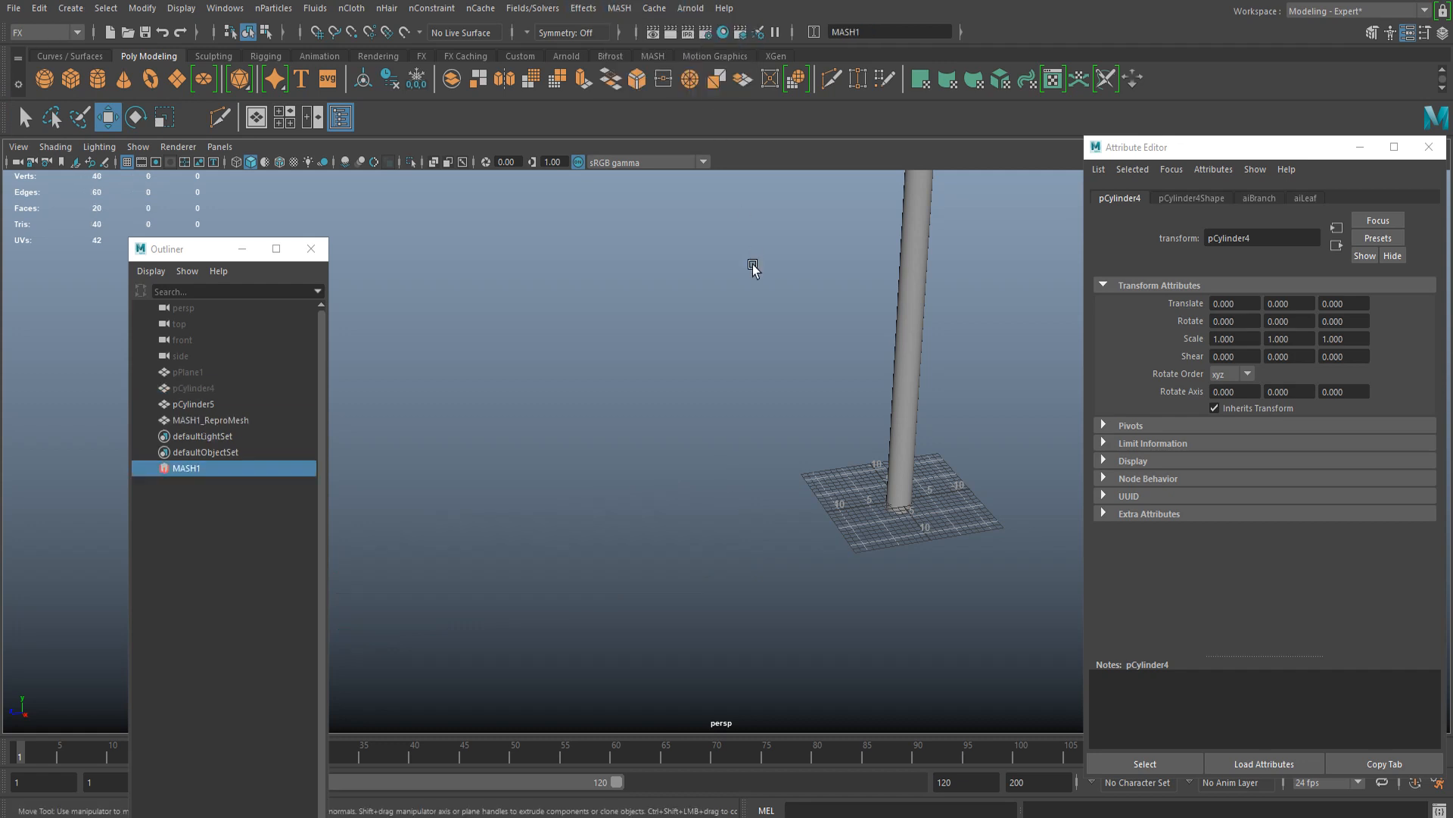
scroll(773, 311, down, 5)
scroll(744, 339, up, 4)
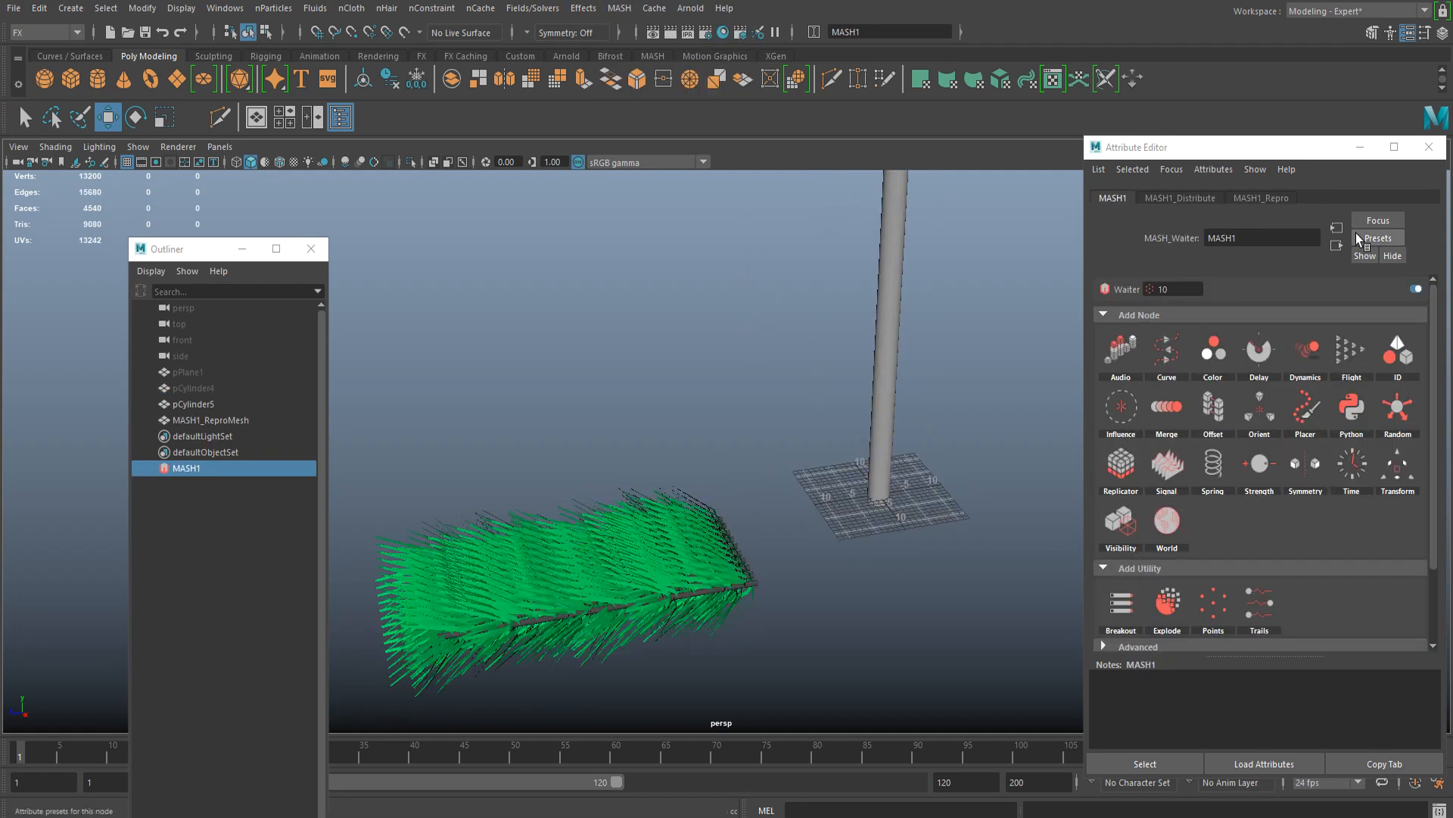
Step: Set the MASH Distribution Type to Mesh and connect the trunk cylinder pCylinder5 as the Input Mesh
click(1186, 196)
click(1243, 335)
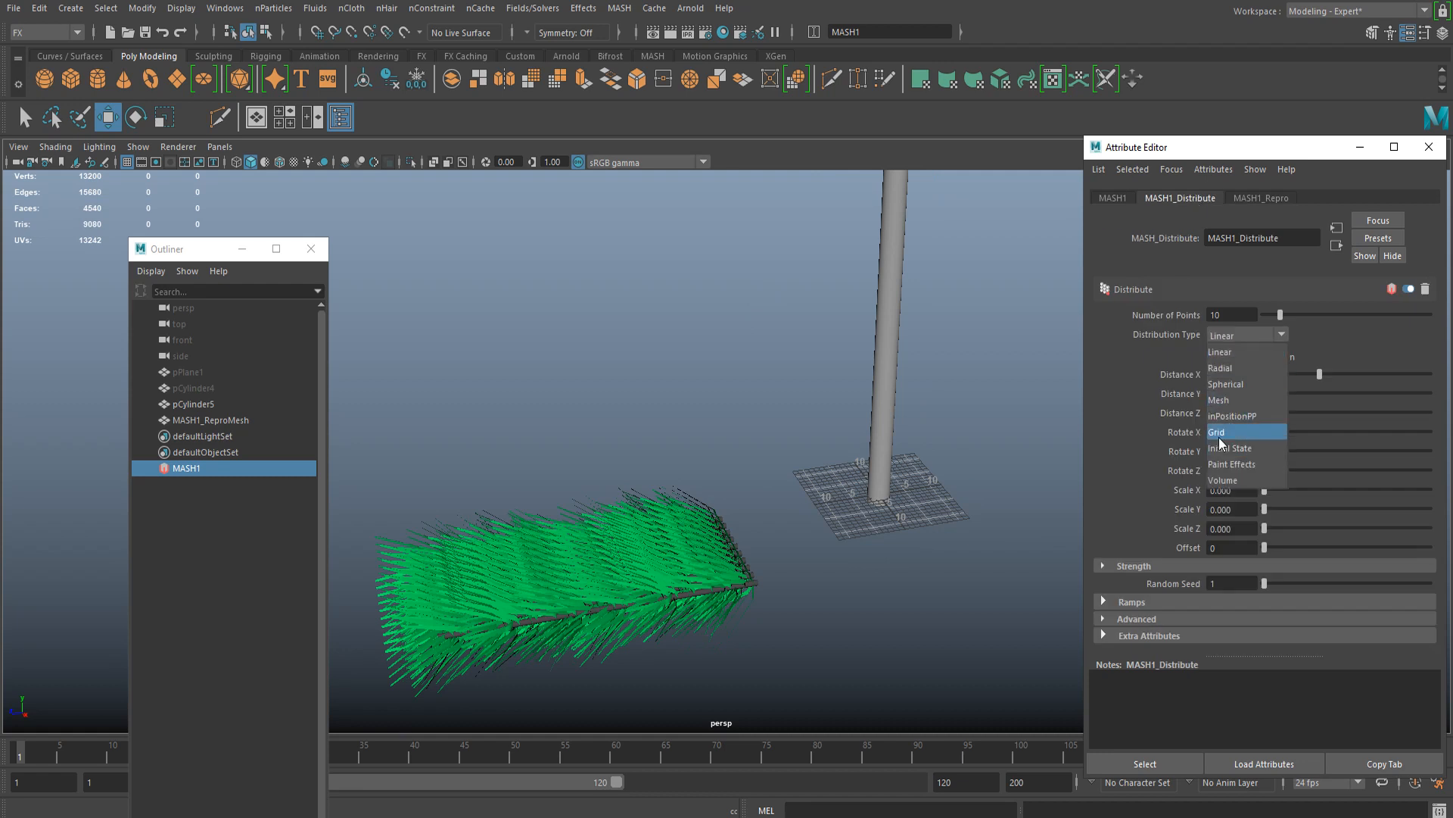
click(1232, 399)
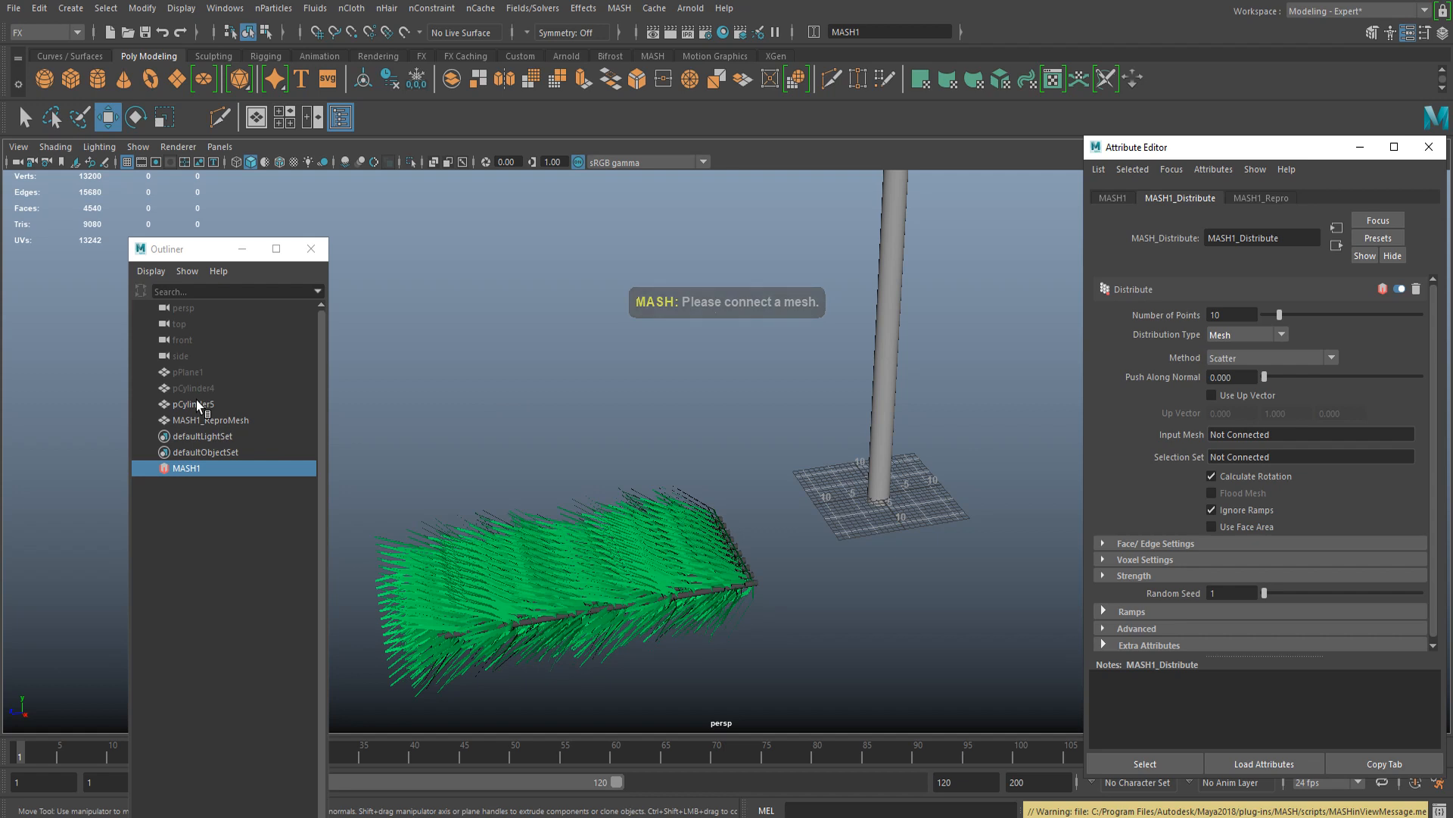
middle_drag(198, 405, 1272, 436)
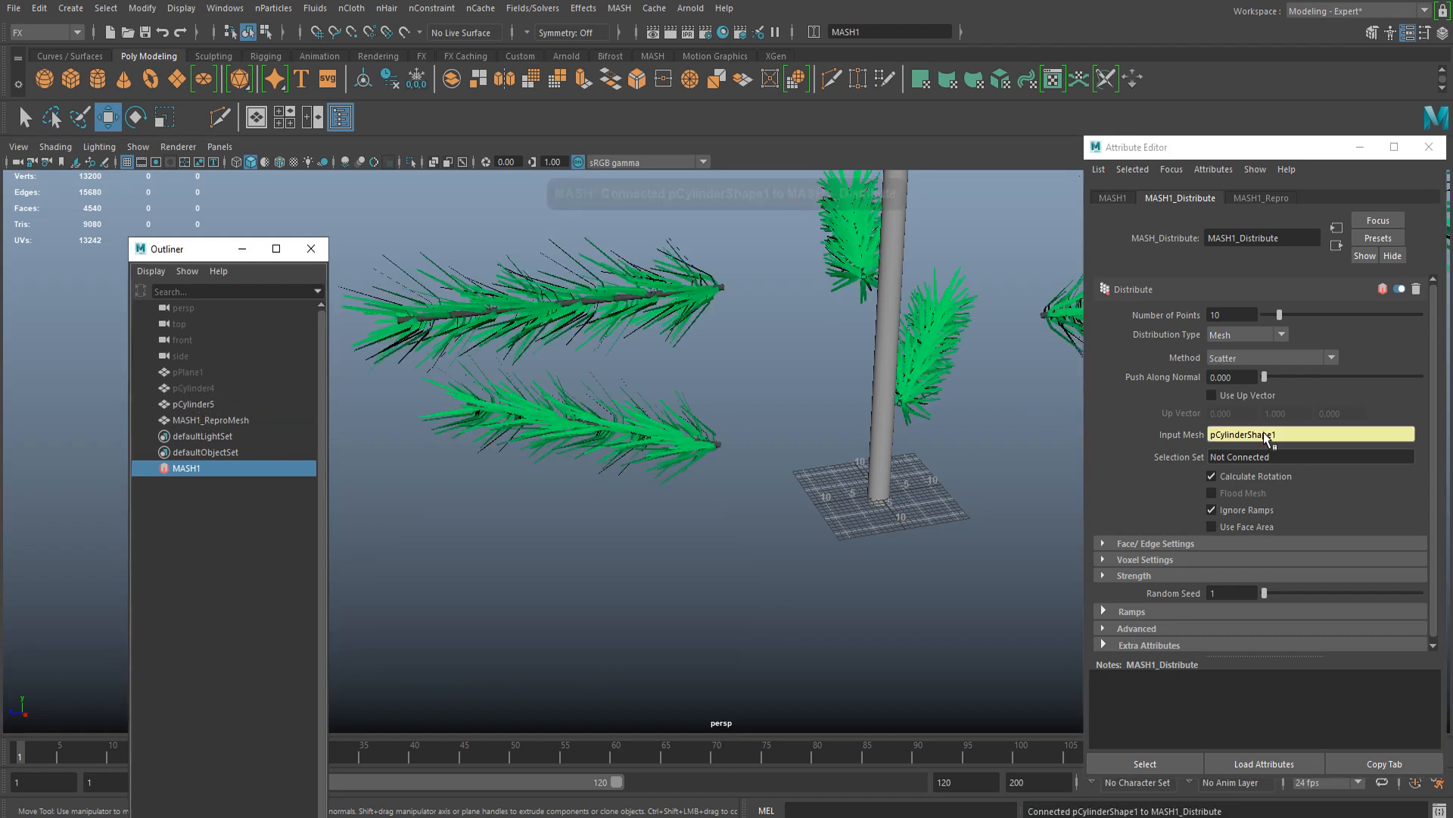
Step: Inspect the source branch, trunk and MASH1_ReproMesh in the Outliner, and select the hidden source branch pCylinder4
alt+drag(691, 468, 670, 514)
click(218, 389)
click(215, 399)
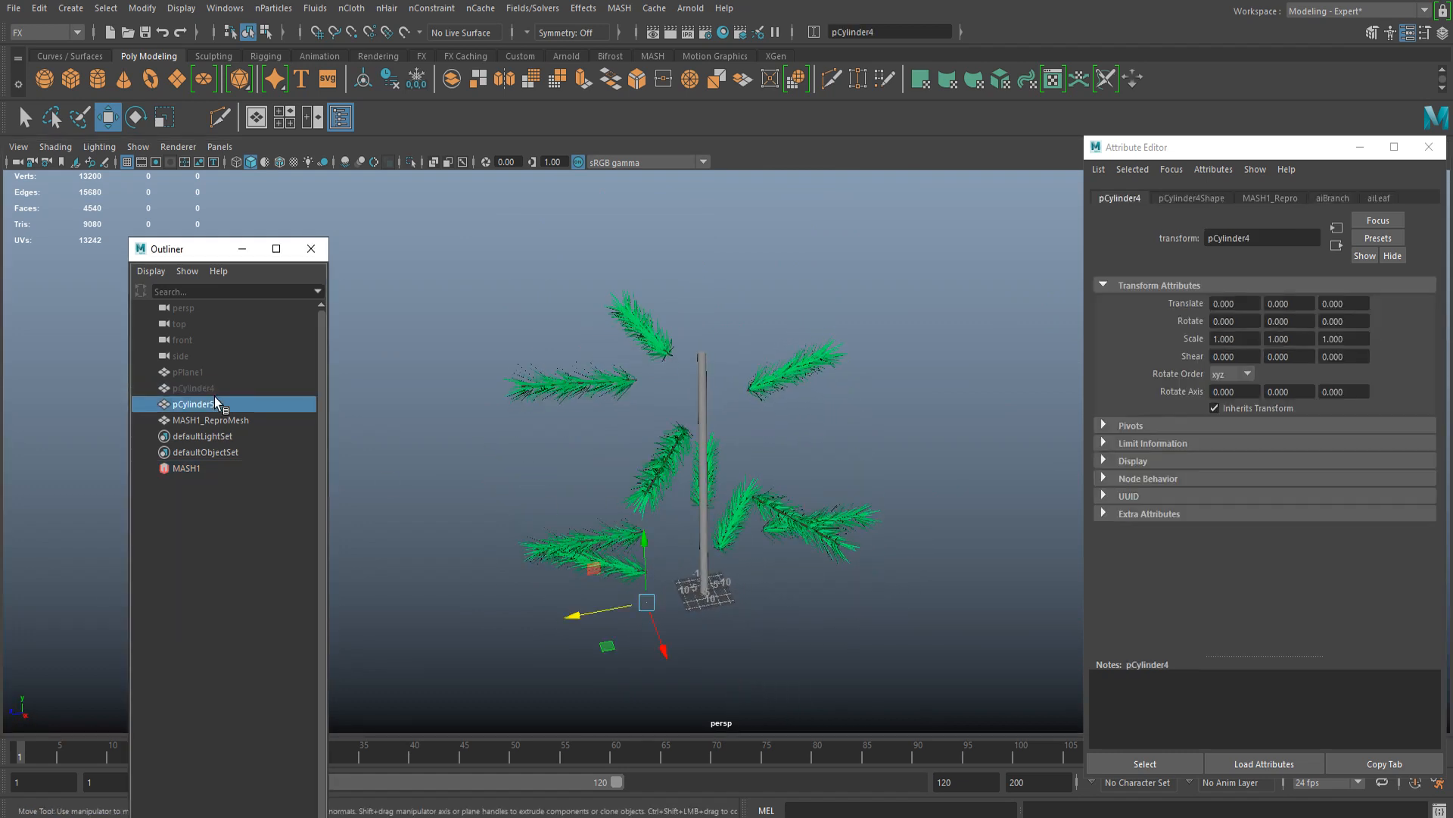
click(206, 385)
click(220, 402)
click(225, 421)
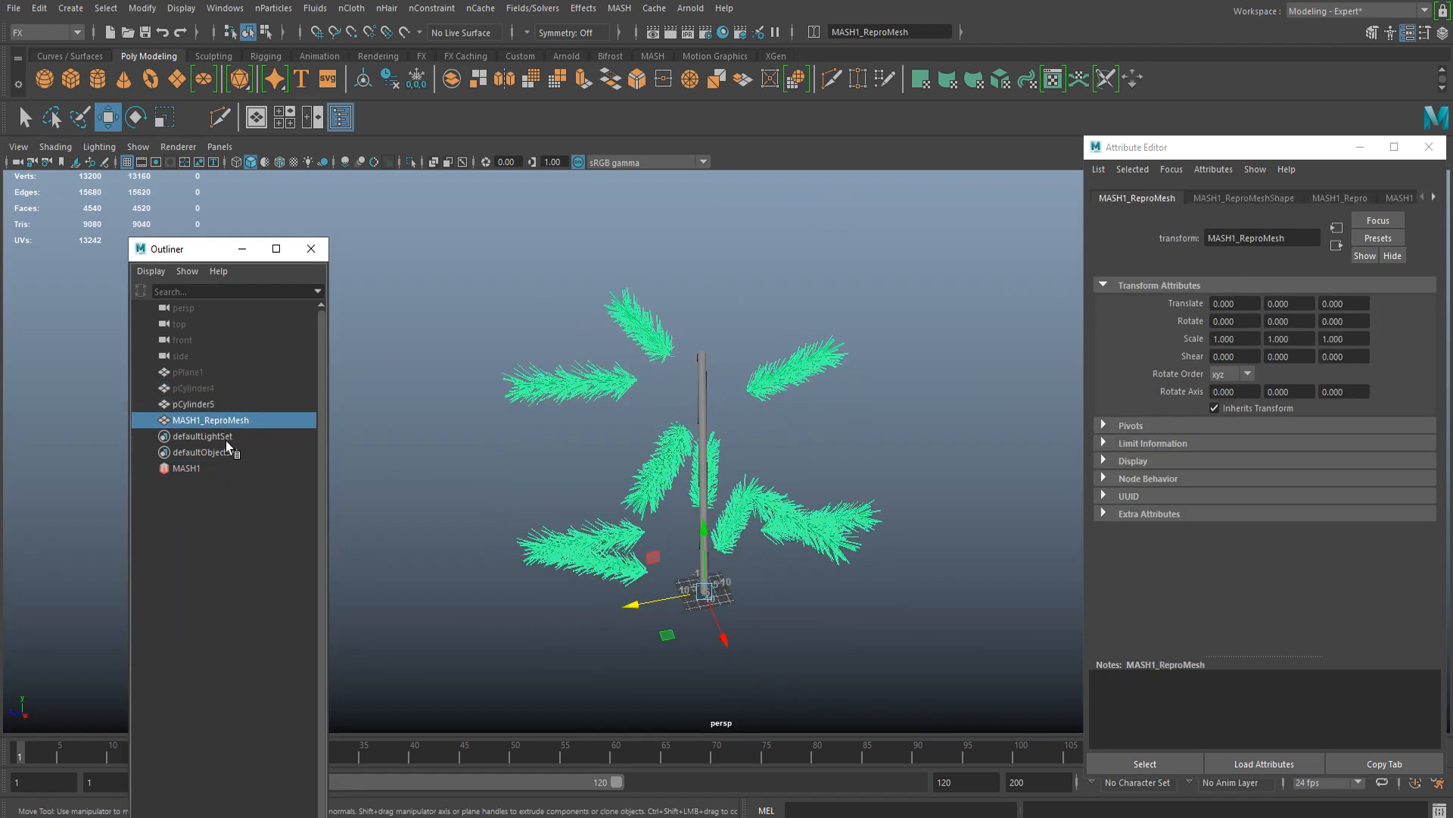
click(228, 450)
click(225, 433)
click(215, 390)
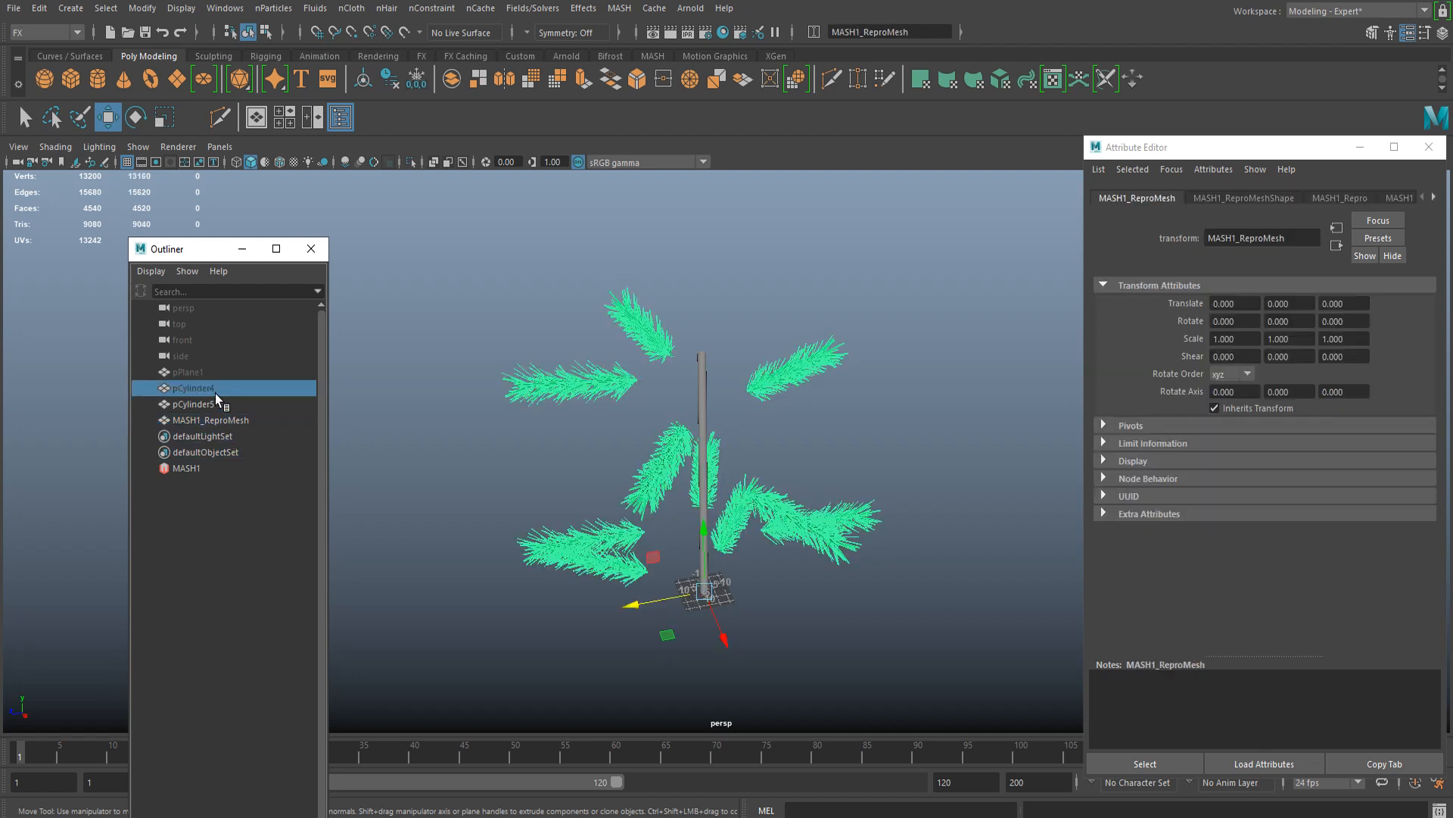
Step: Unhide the source branch pCylinder4, try moving it toward the trunk, and undo the move
key(ctrl+h)
scroll(649, 684, up, 6)
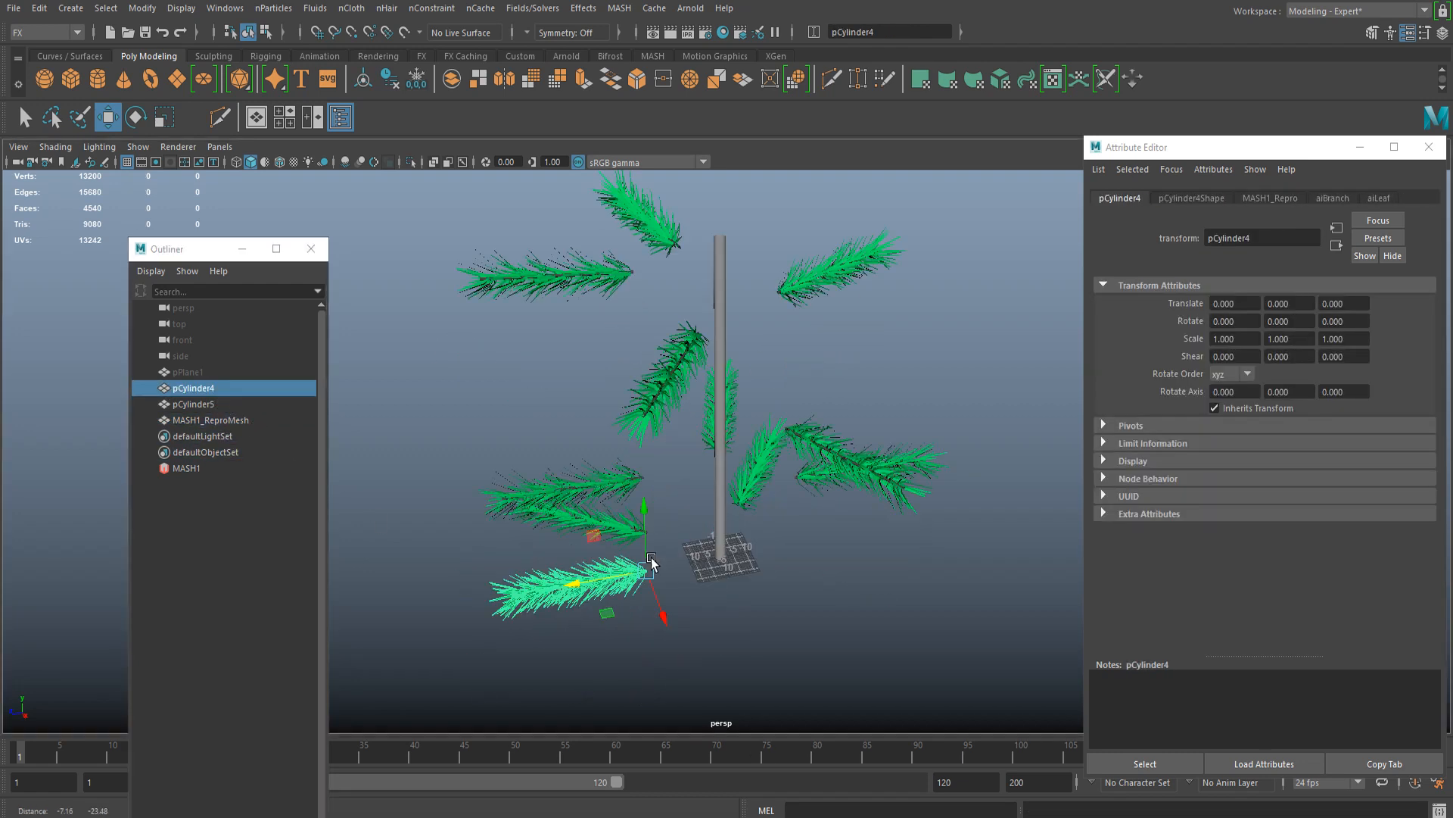
drag(536, 496, 564, 490)
key(ctrl+z)
Step: Move all faces of the source branch until the scattered branches' bases meet the trunk, and return to object mode
right_click(520, 501)
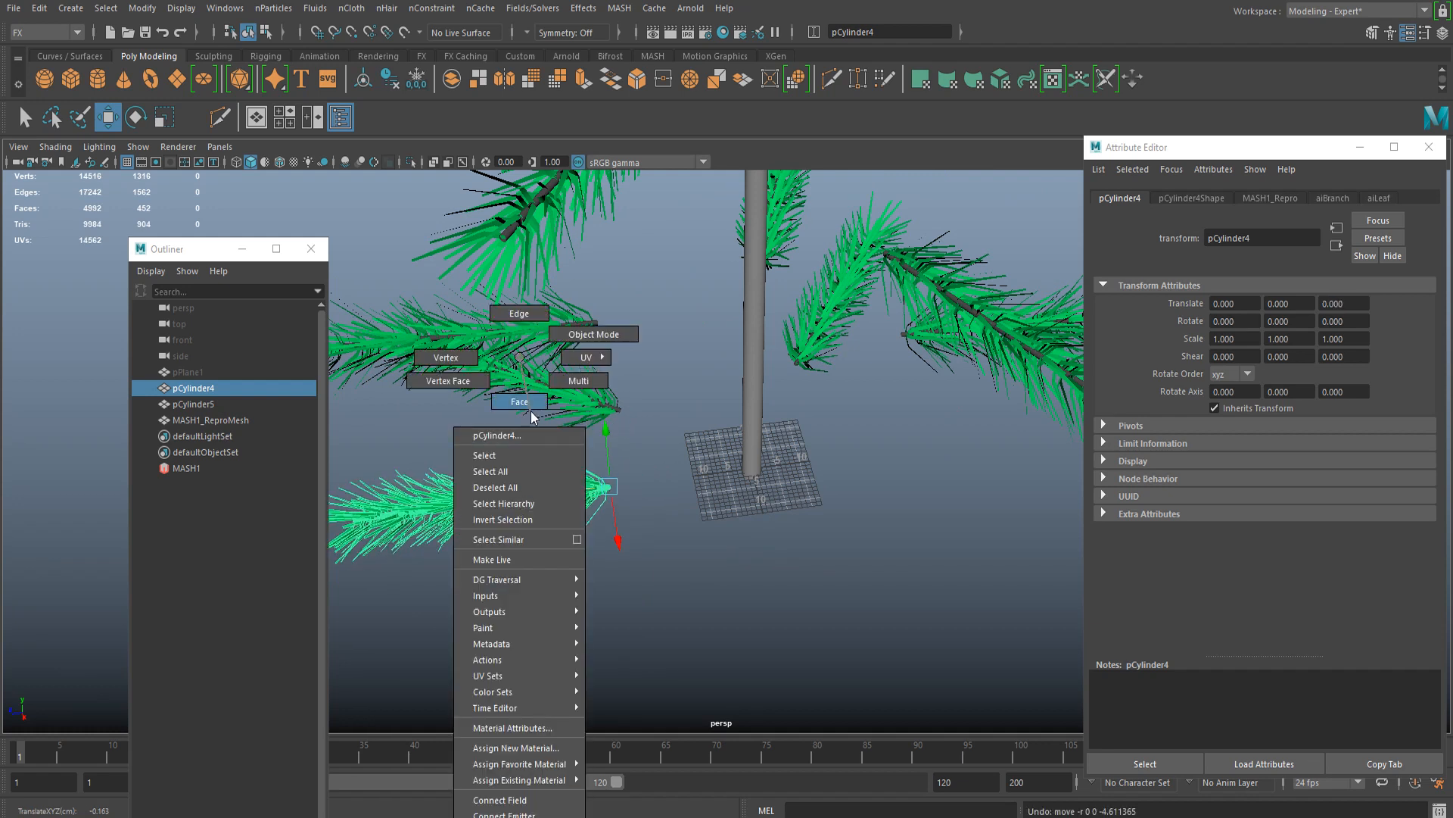
right_drag(532, 413, 532, 416)
scroll(651, 433, down, 5)
drag(680, 436, 451, 539)
drag(512, 490, 731, 529)
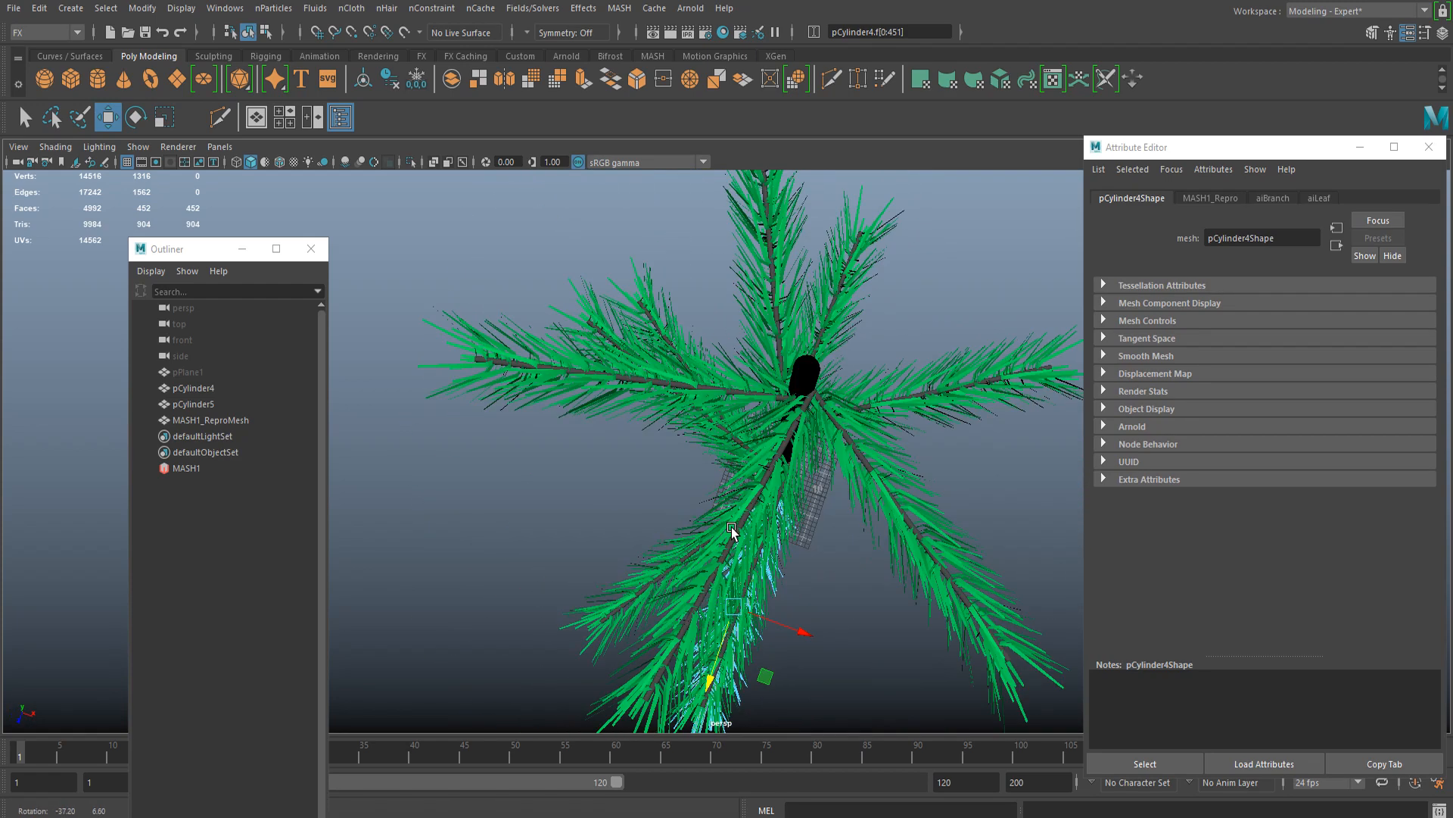
drag(810, 635, 685, 574)
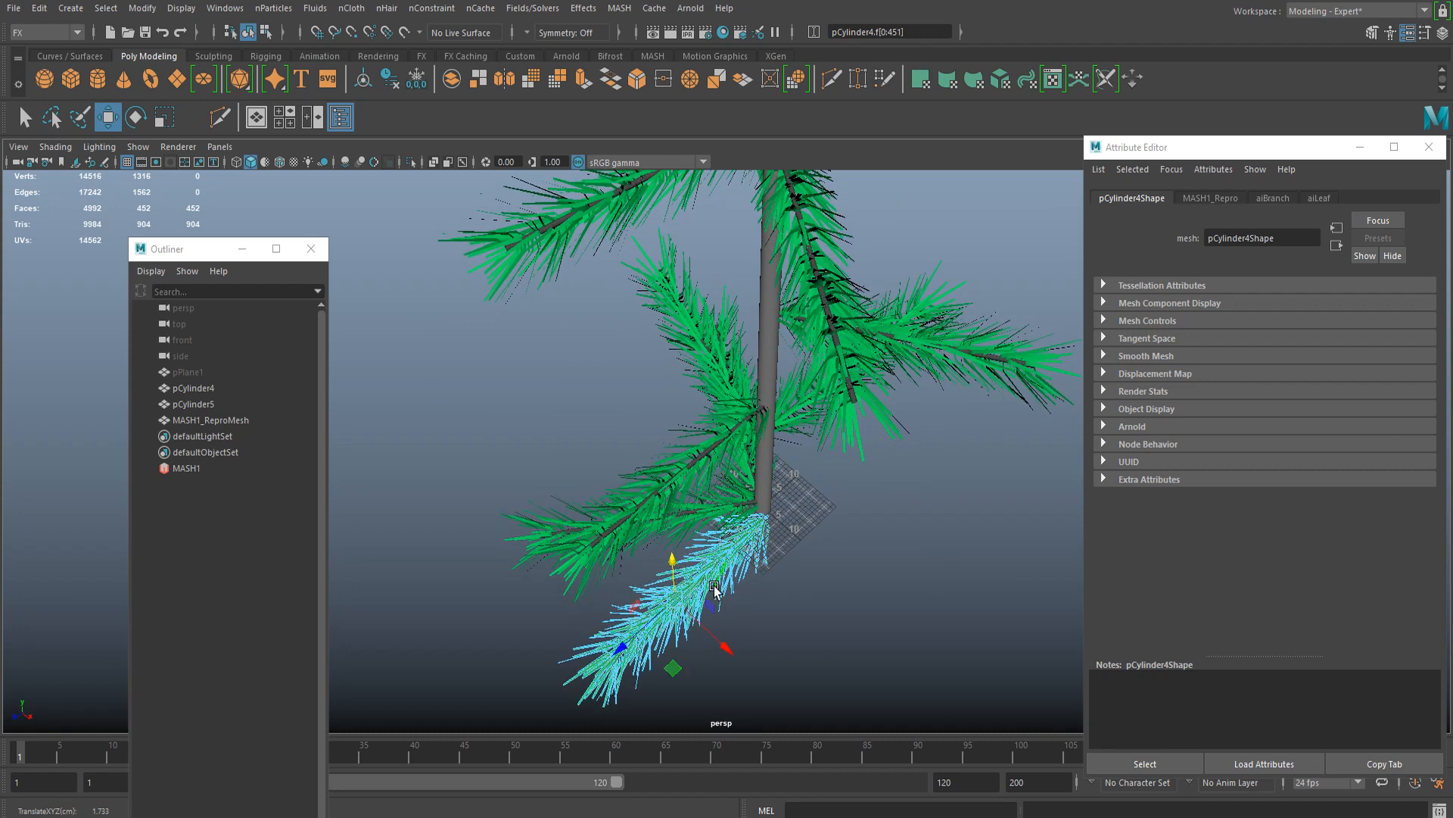
drag(652, 625, 640, 562)
scroll(630, 533, up, 3)
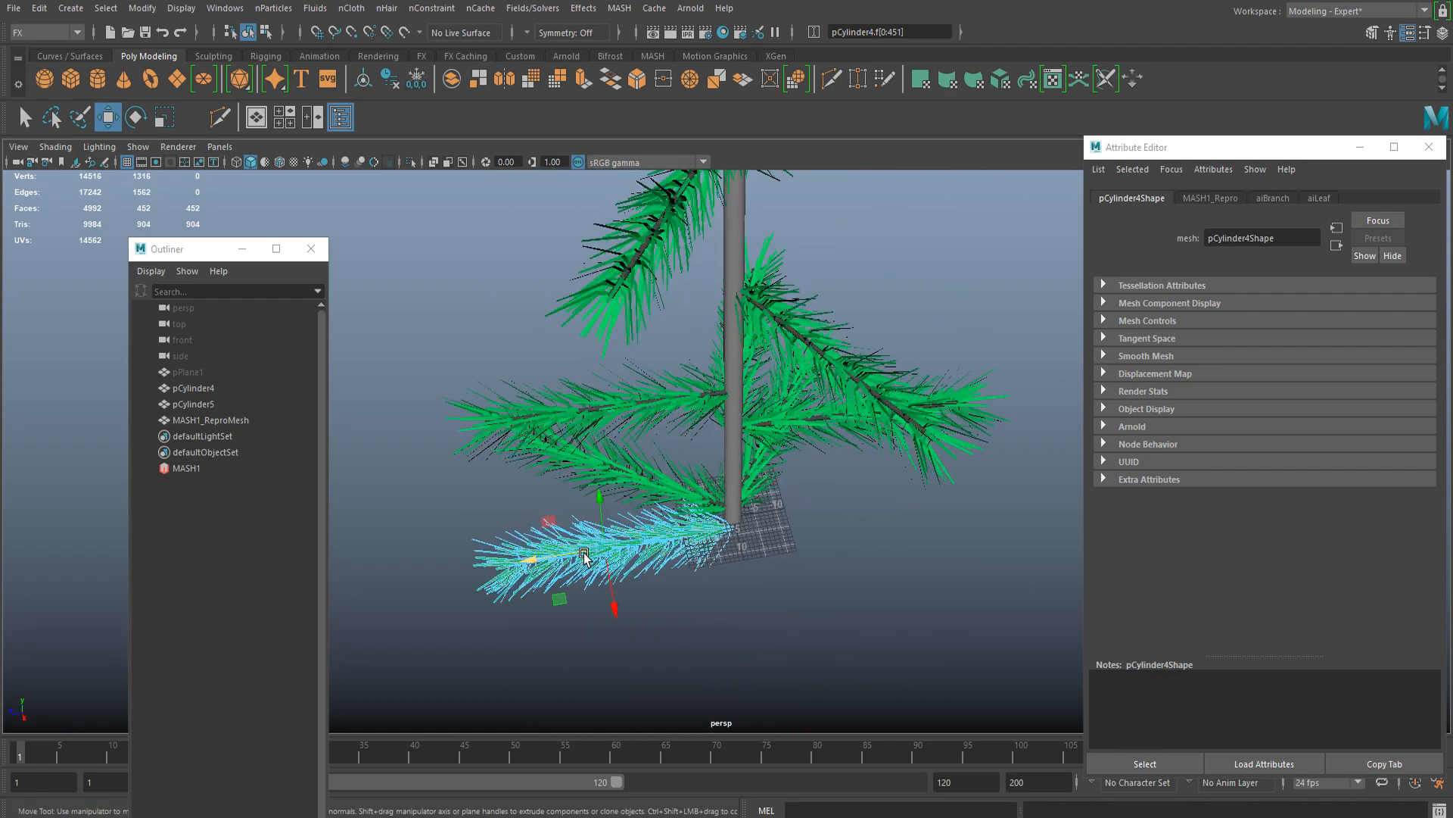
right_drag(582, 356, 705, 348)
click(843, 503)
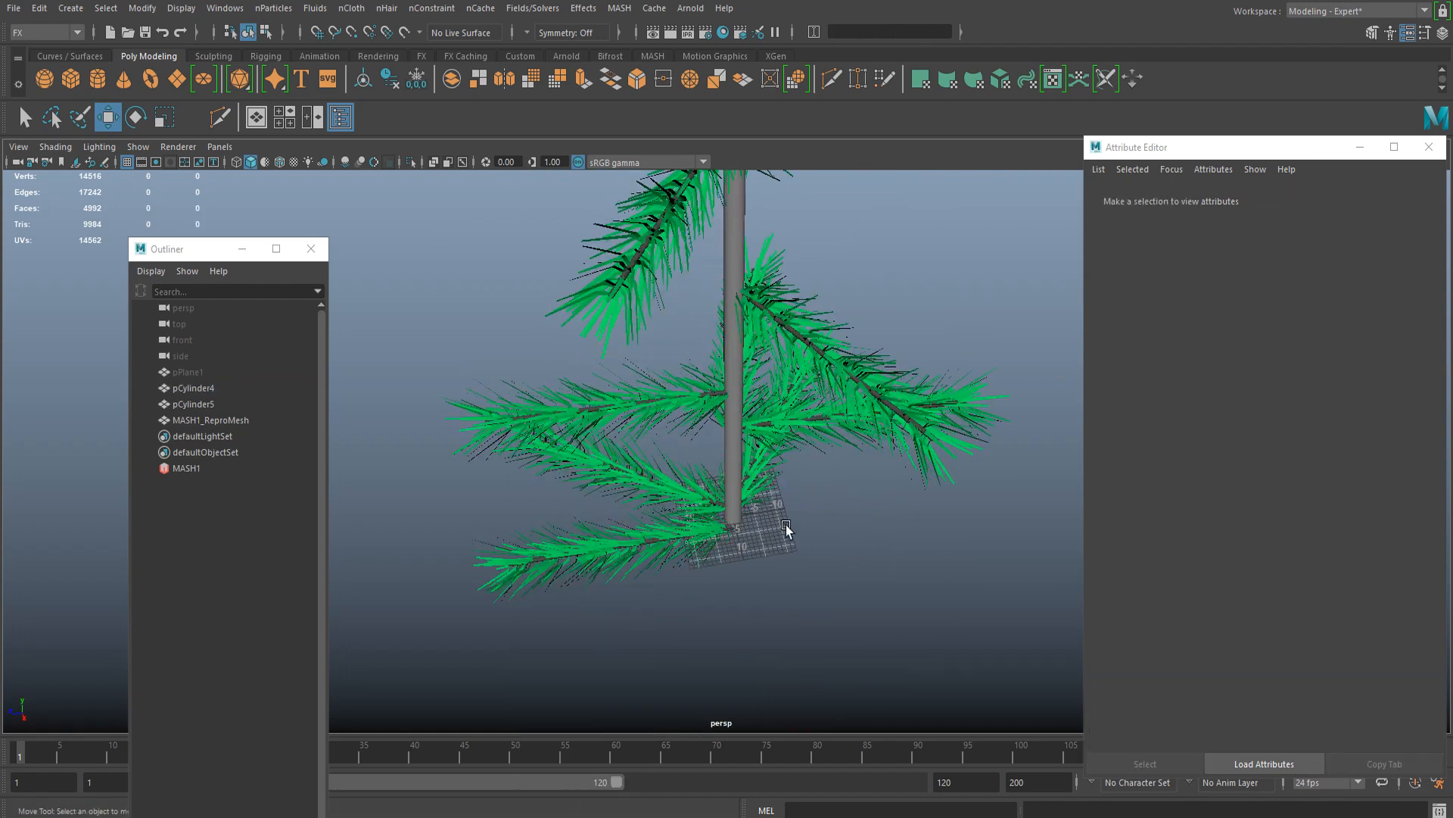
Step: Move the source branch object pCylinder4 aside from the tree to Translate X 45.674
click(553, 564)
alt+drag(553, 564, 770, 547)
mouse_move(636, 377)
alt+mouse_down()
mouse_move(681, 402)
mouse_move(607, 389)
mouse_move(622, 393)
alt+mouse_up()
scroll(624, 393, down, 3)
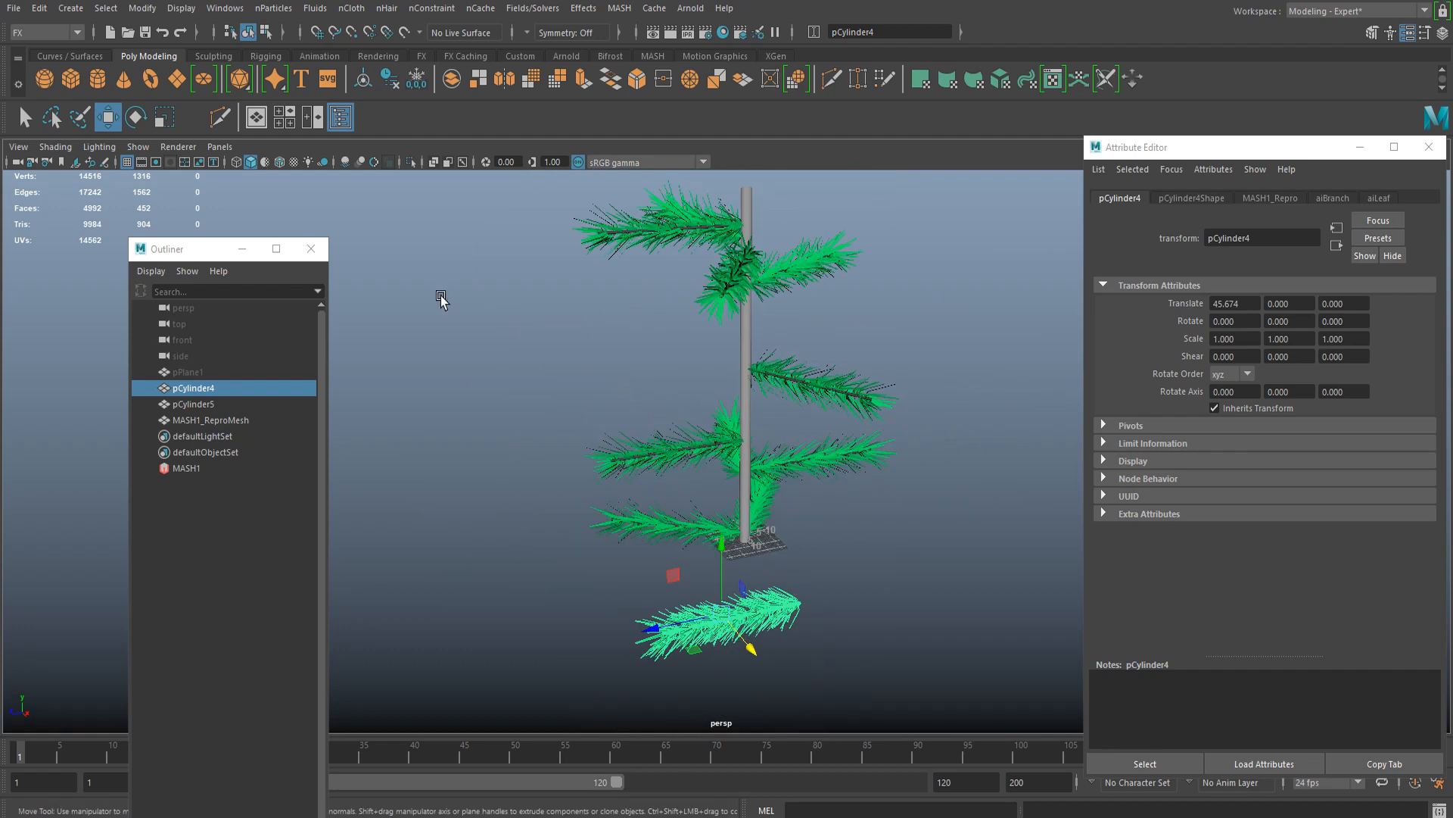
Step: Shorten the source branch by selecting all its faces and scaling them along its length
scroll(764, 621, up, 2)
right_click(764, 619)
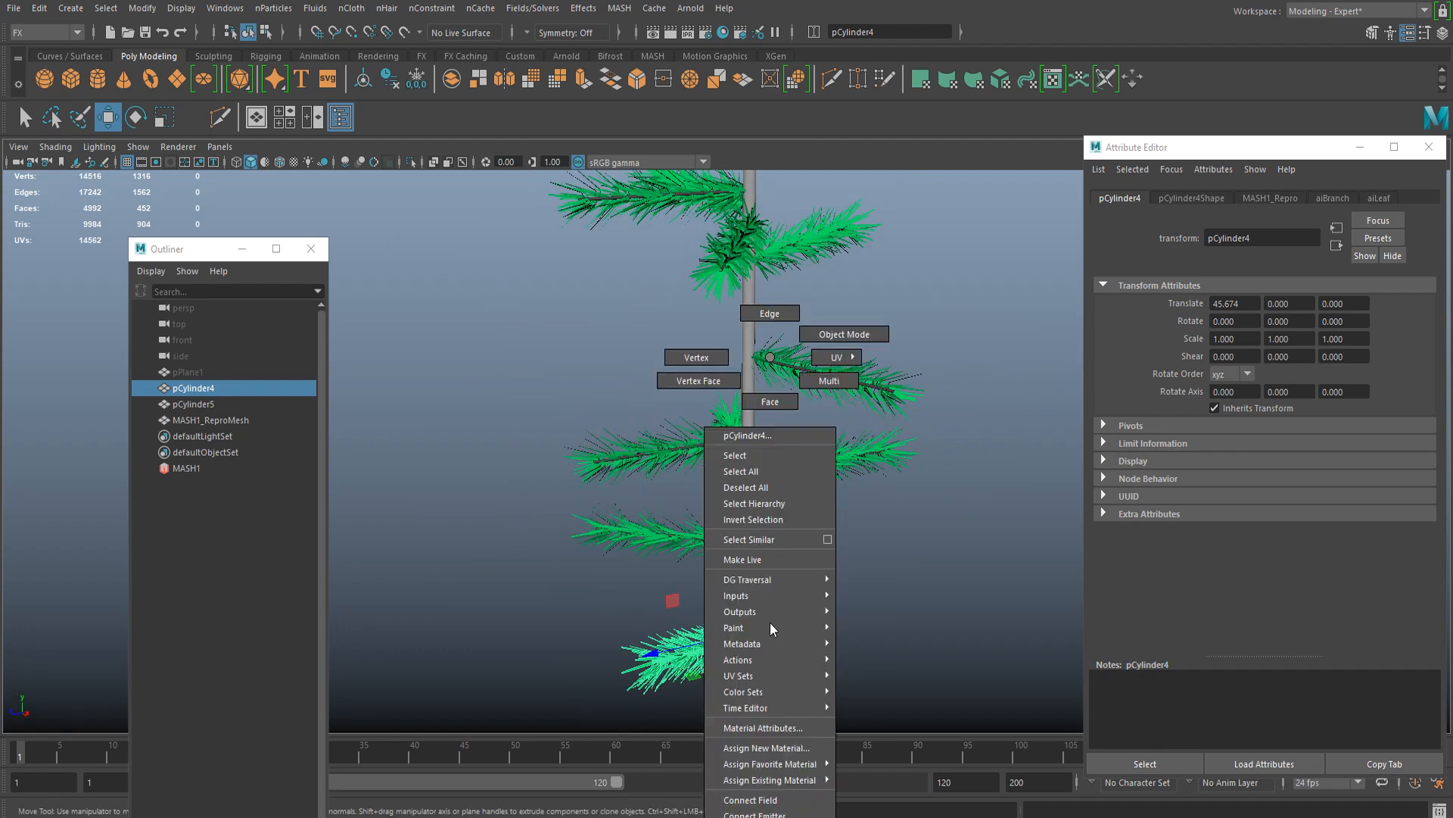
click(778, 401)
click(756, 634)
key(r)
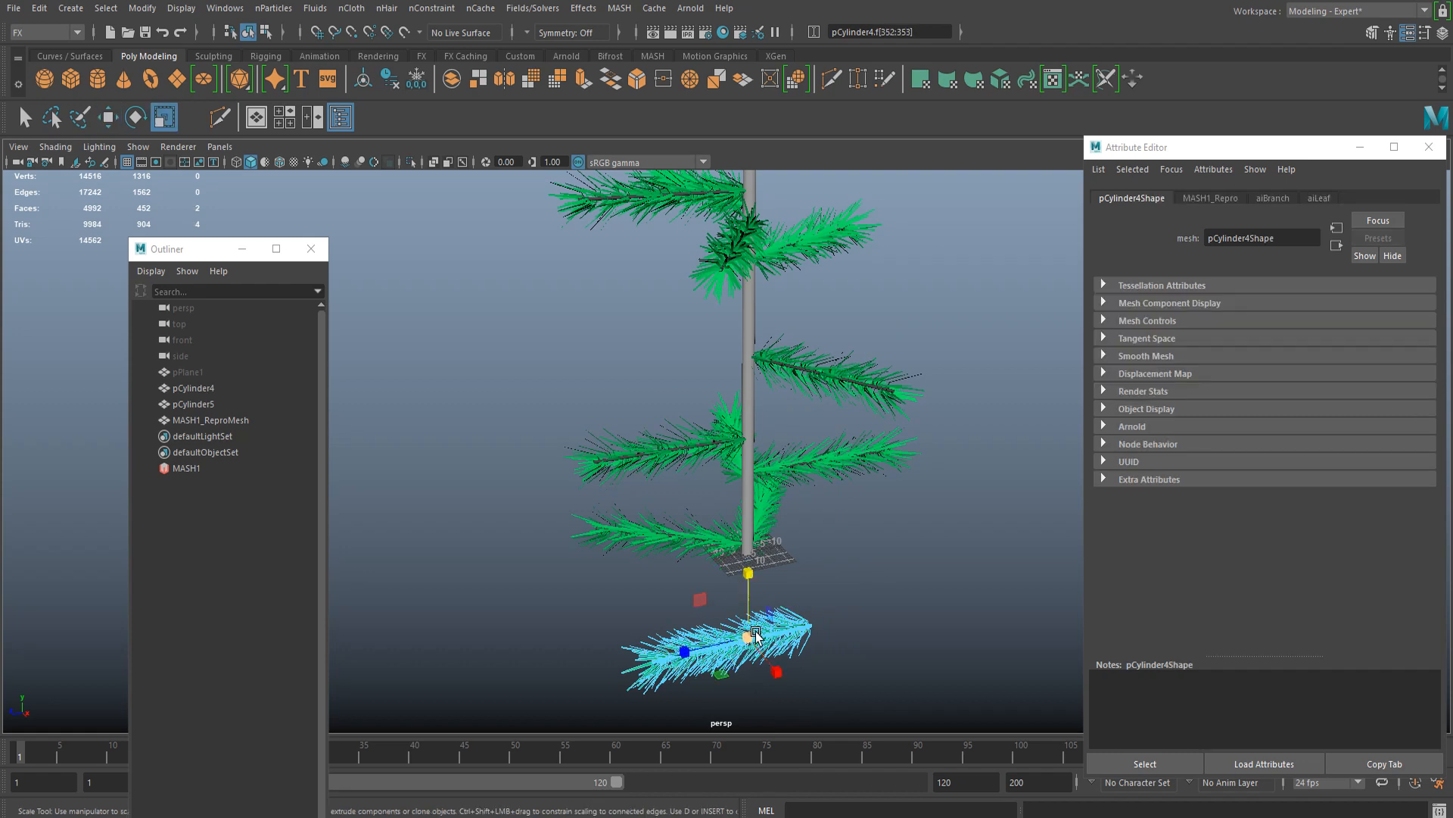
click(794, 638)
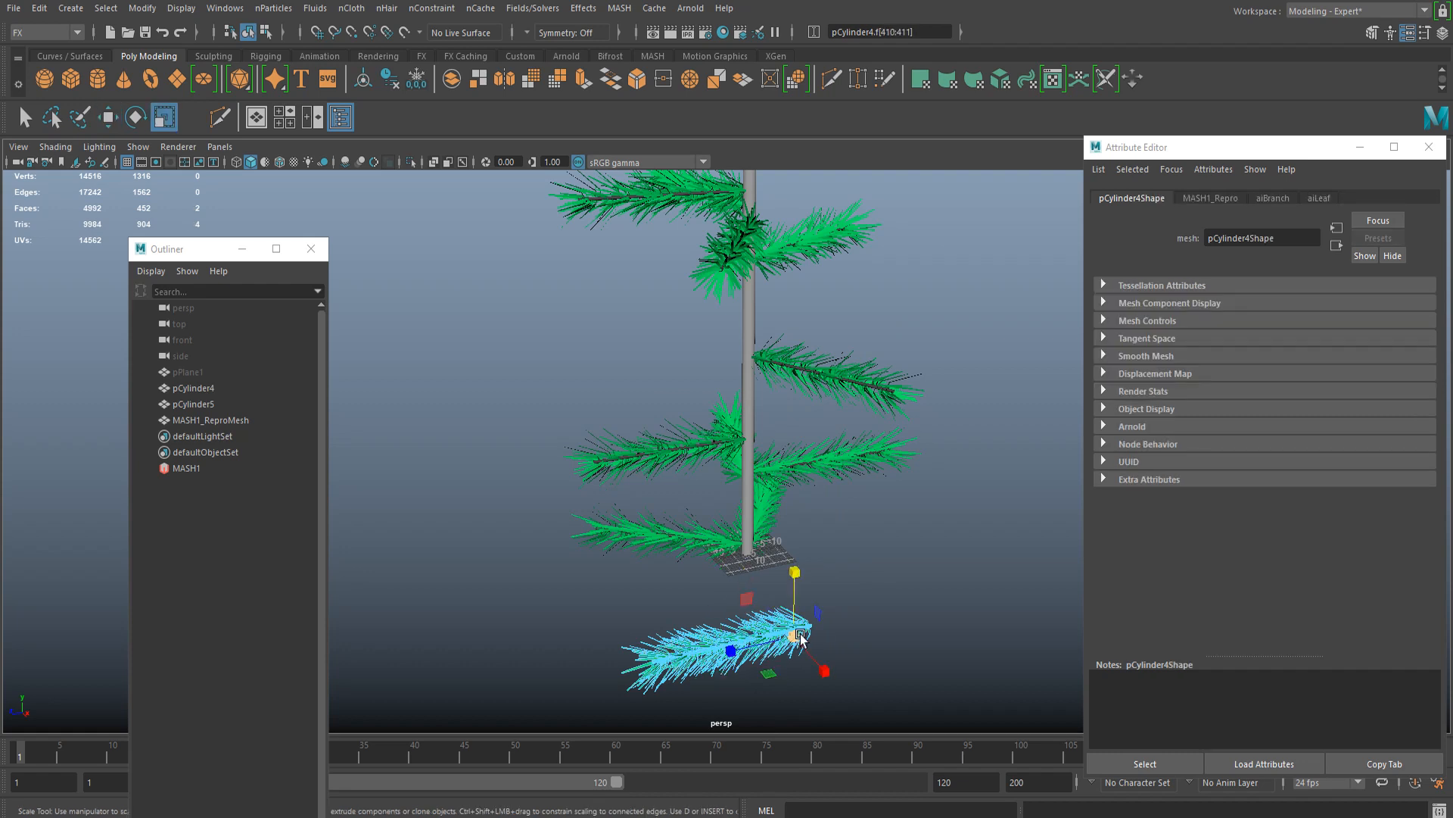
double_click(800, 634)
drag(738, 649, 784, 638)
key(w)
scroll(722, 585, down, 3)
scroll(721, 585, up, 1)
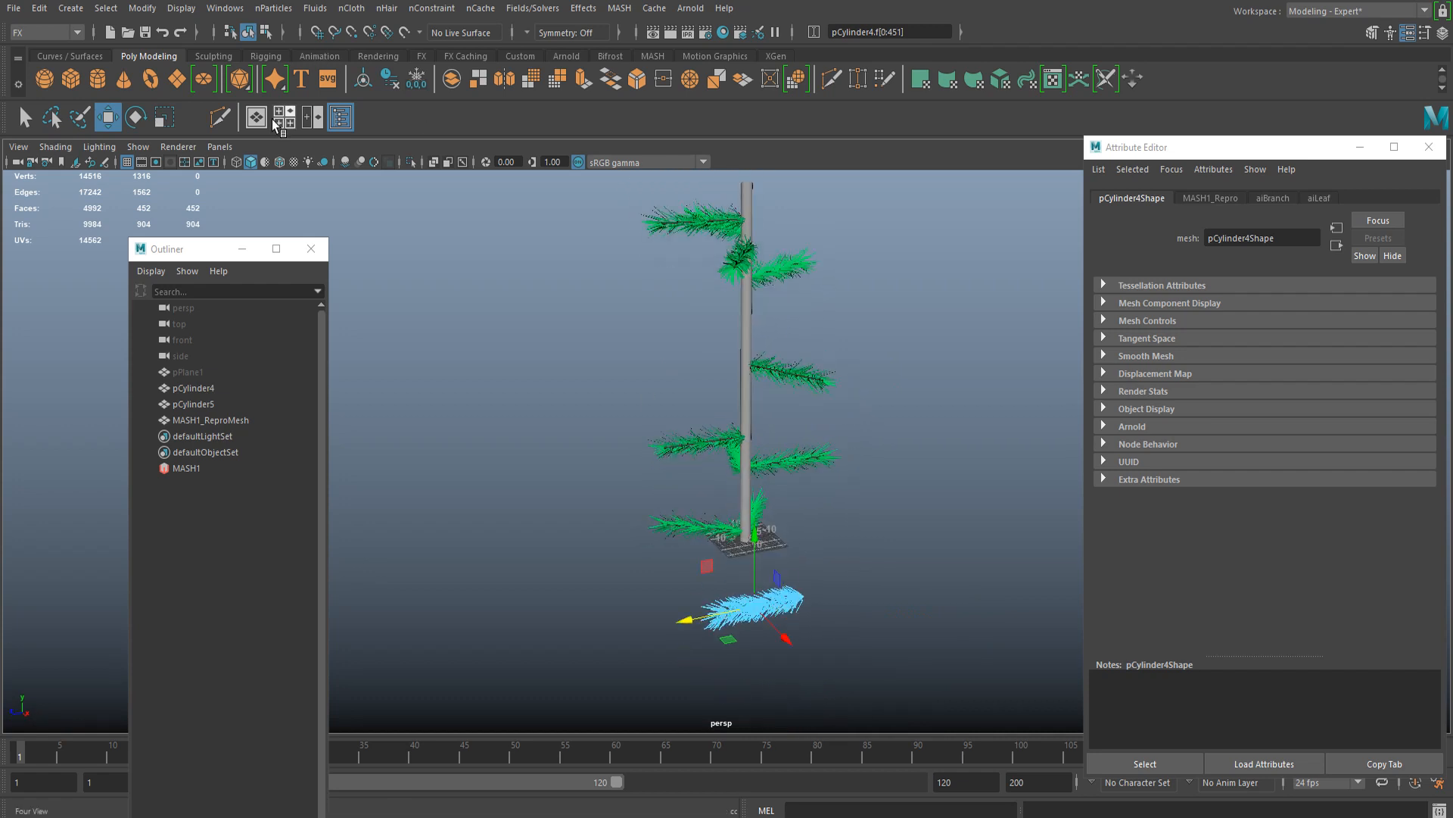
Step: Raise MASH1's Distribute Number of Points to 100, to 200, and finally to 250 for denser branches
click(185, 468)
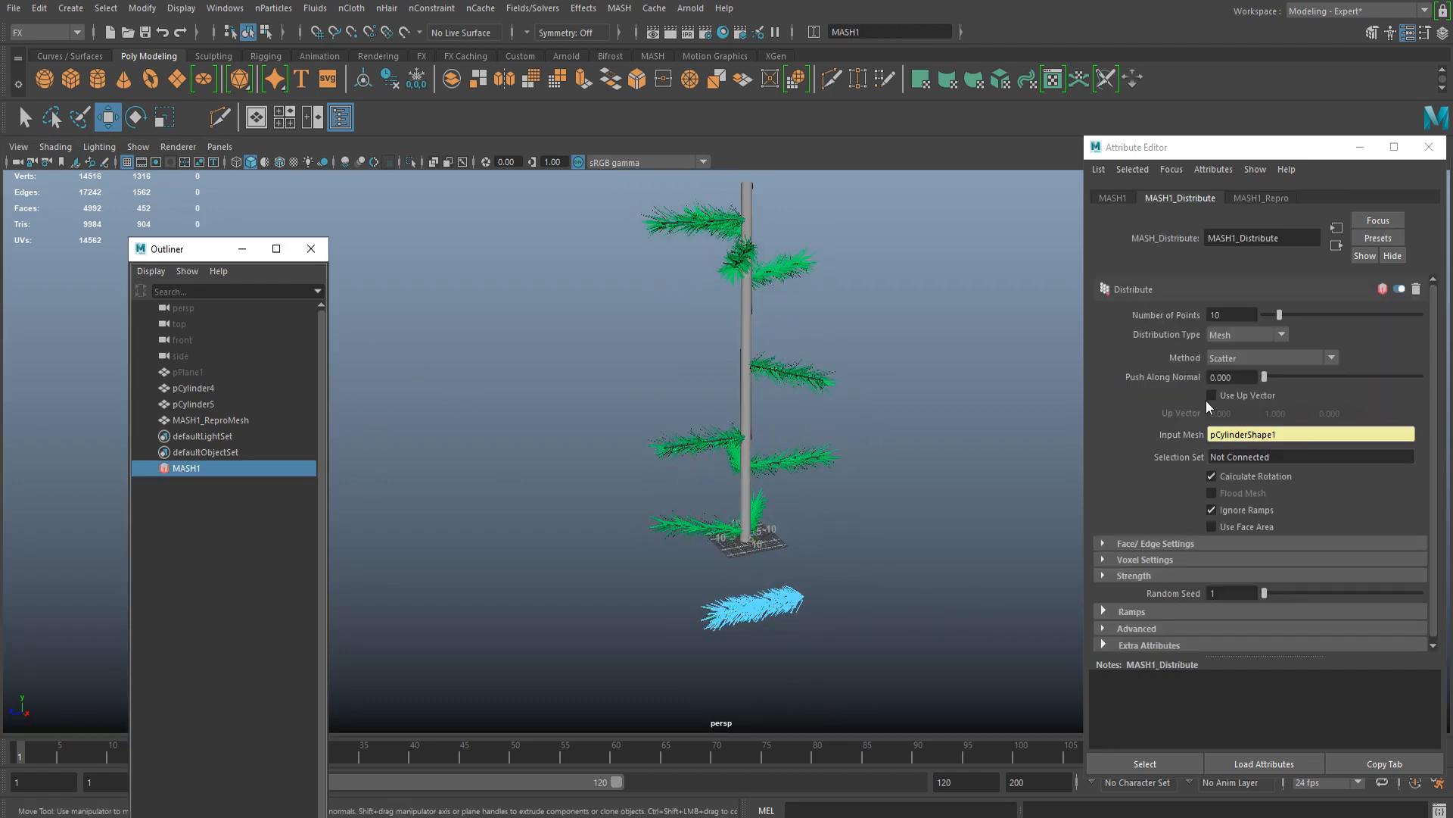
drag(1282, 310, 1450, 306)
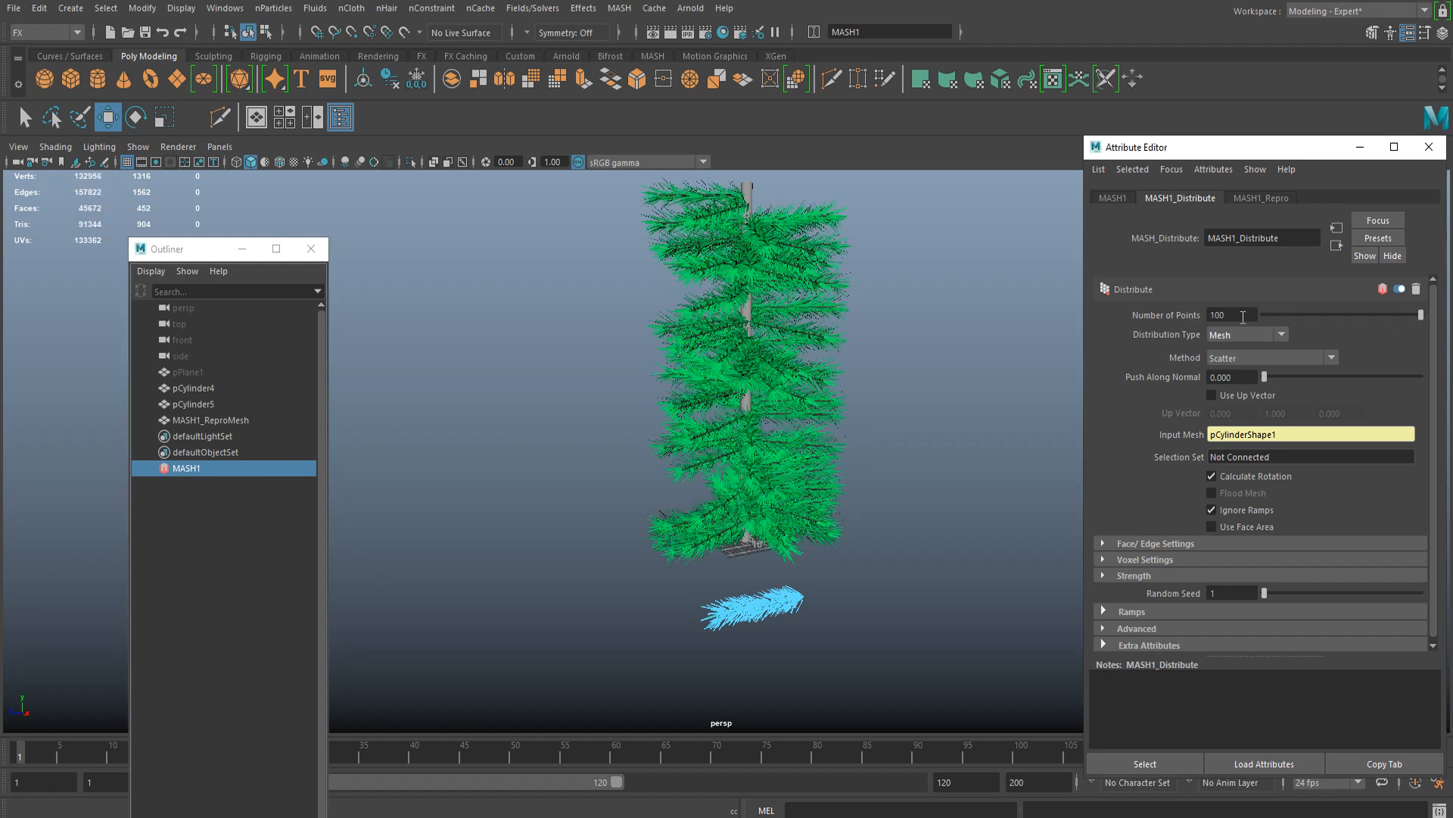
alt+right_drag(511, 465, 655, 434)
alt+drag(655, 435, 772, 463)
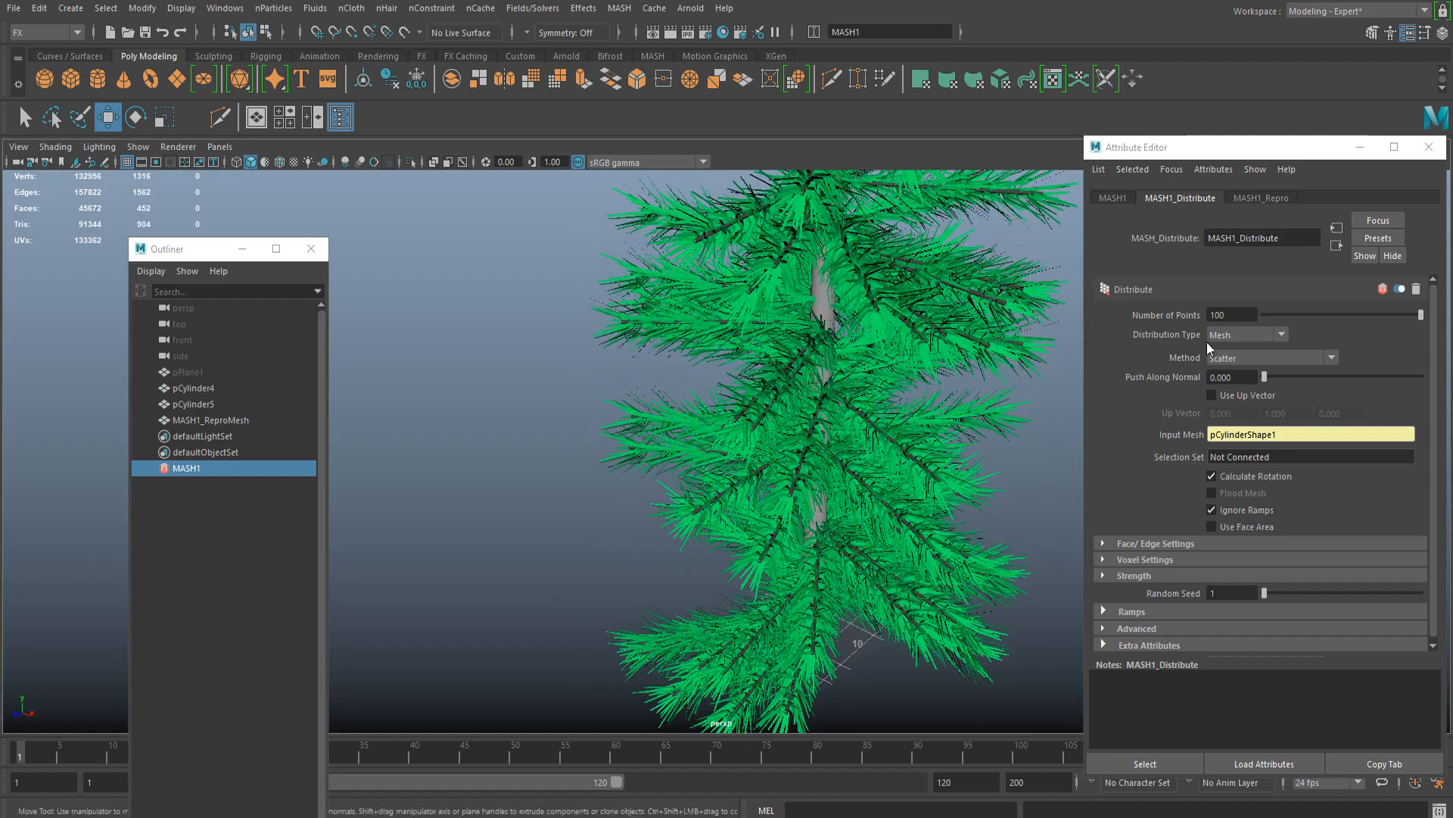
click(1226, 316)
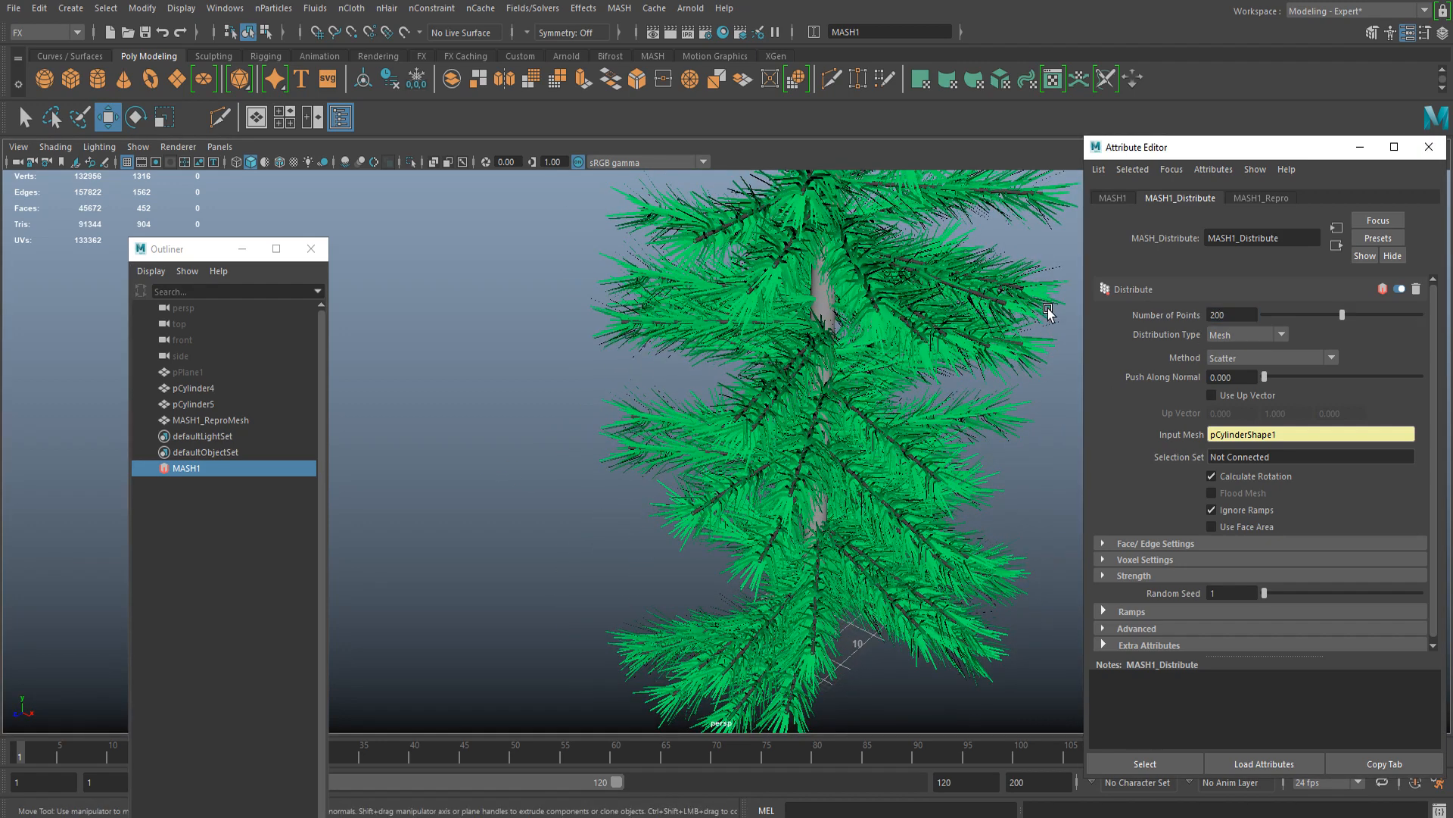
alt+right_drag(867, 374, 720, 377)
alt+drag(810, 478, 707, 416)
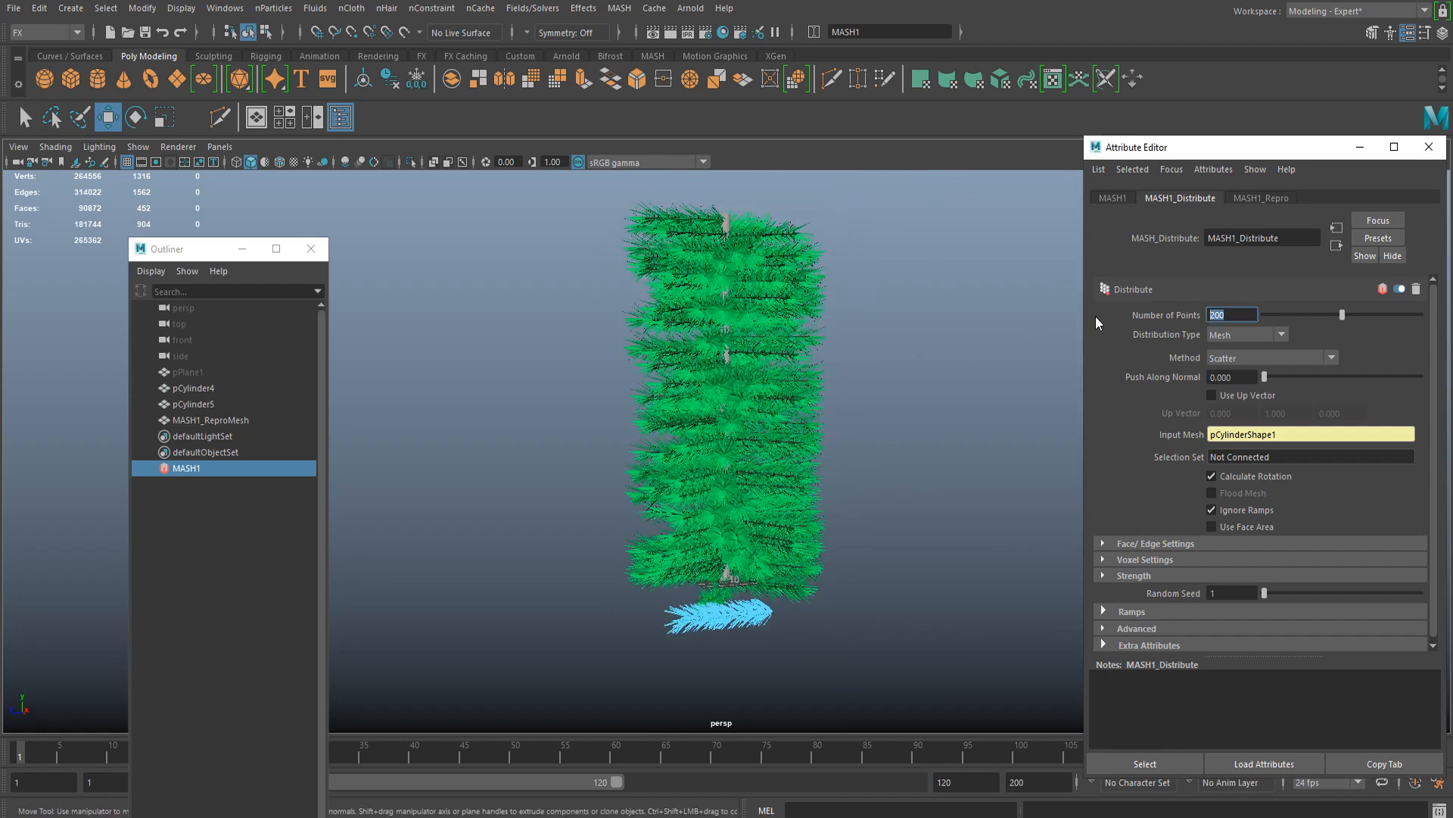
text(250)
key(Return)
alt+right_drag(766, 272, 795, 422)
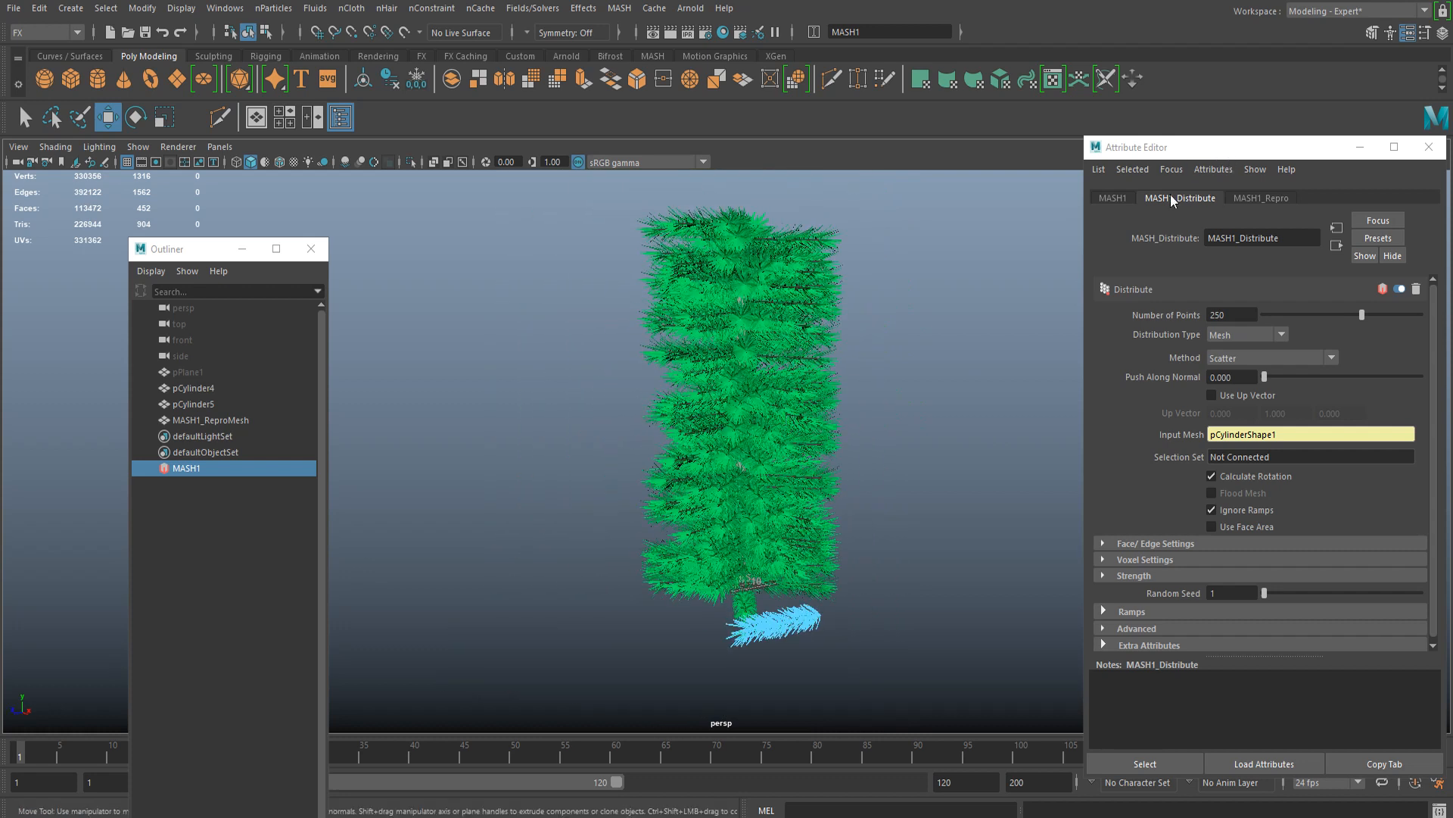
Step: Add a Random node to the MASH1 network
click(1112, 199)
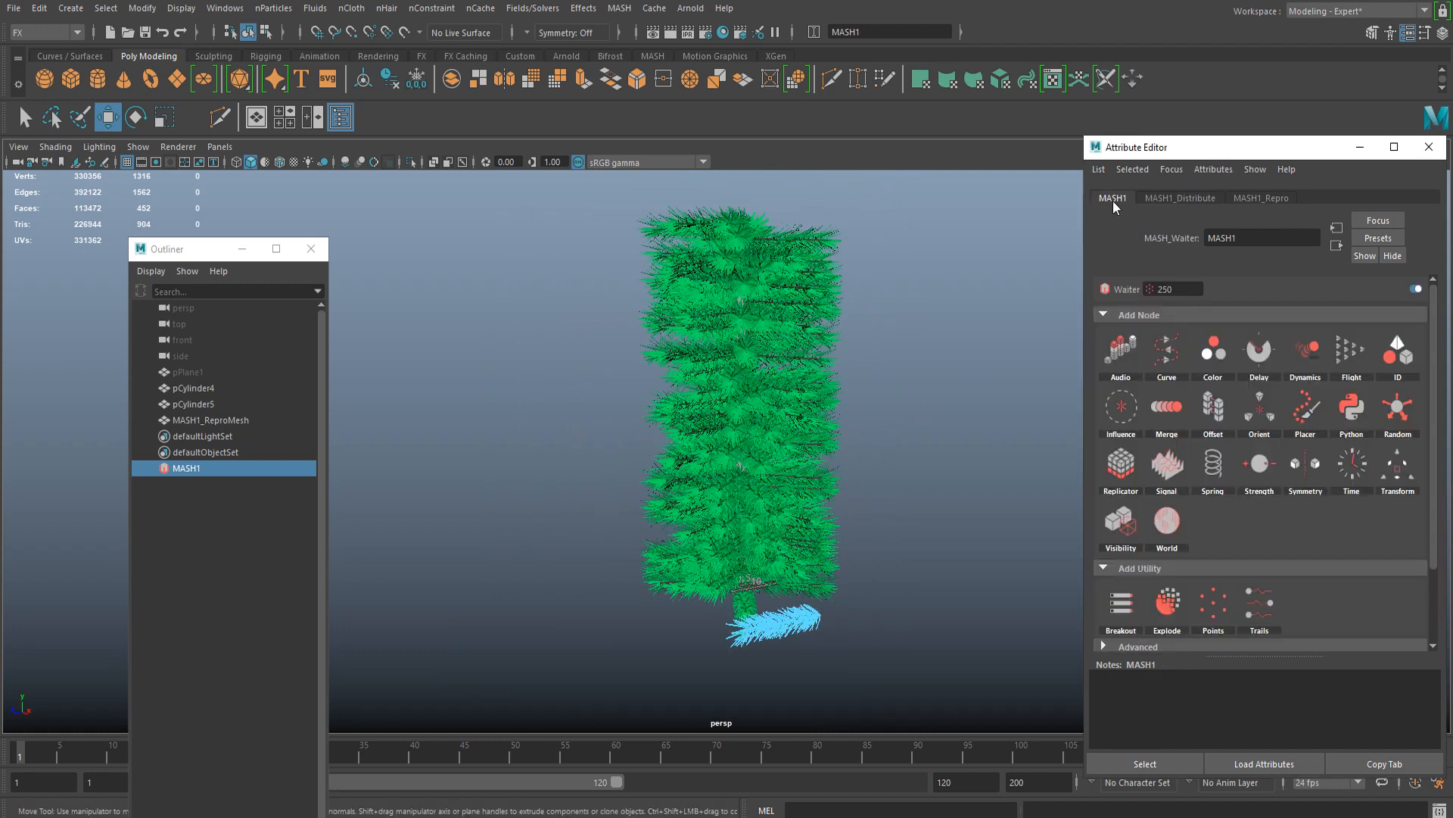
click(1385, 426)
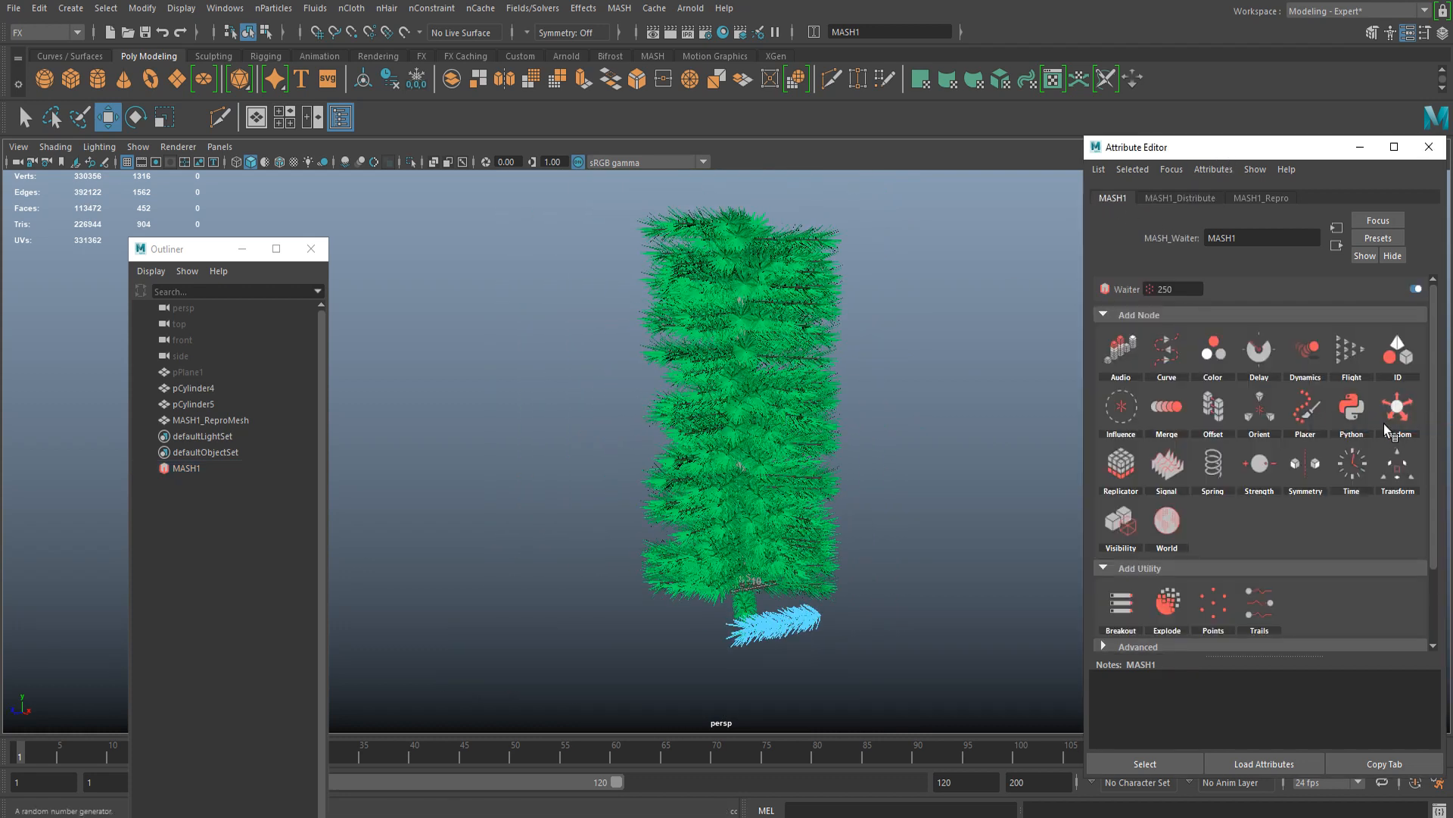
alt+right_drag(621, 309, 730, 333)
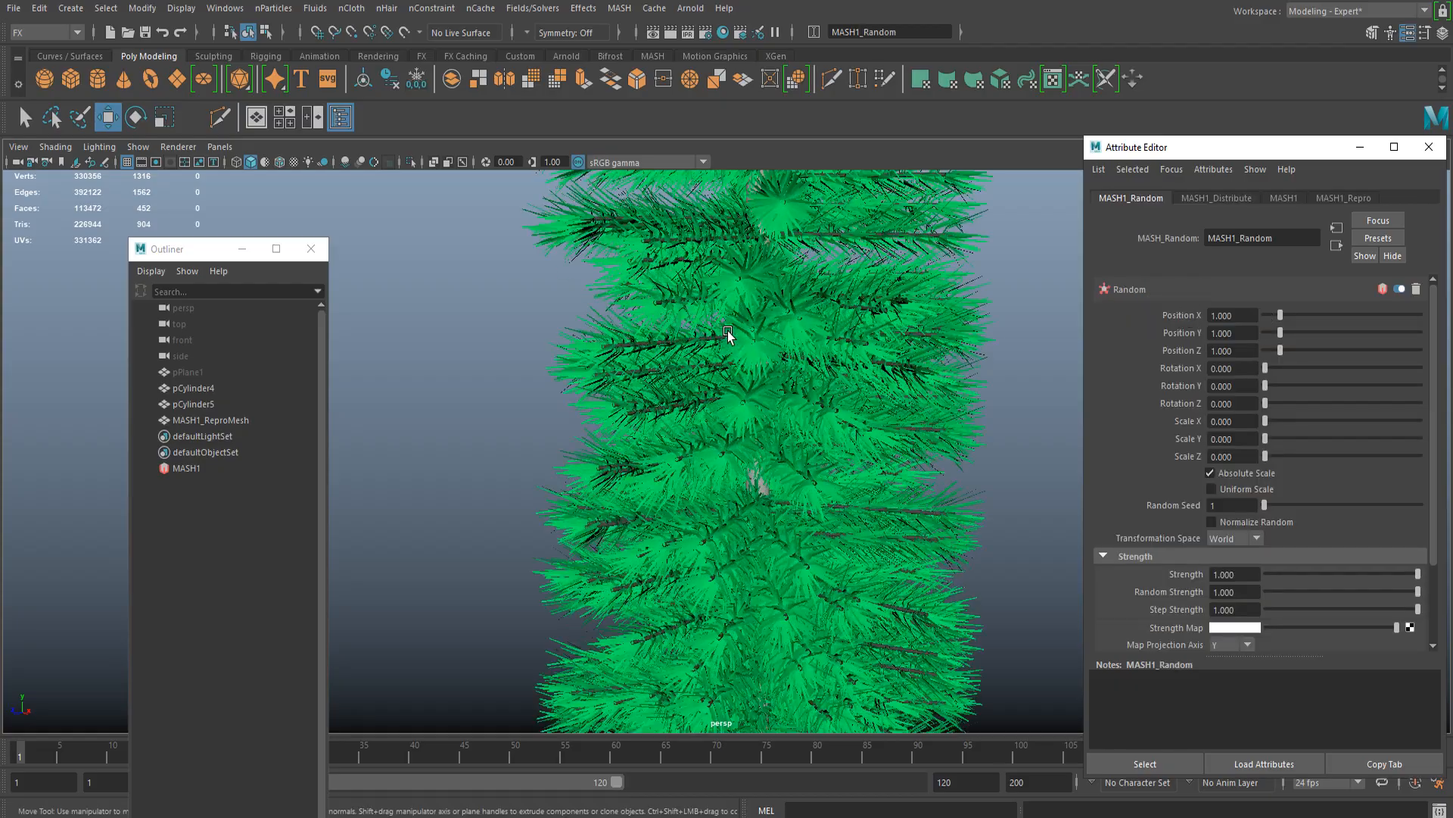
alt+drag(730, 334, 951, 379)
scroll(958, 382, up, 5)
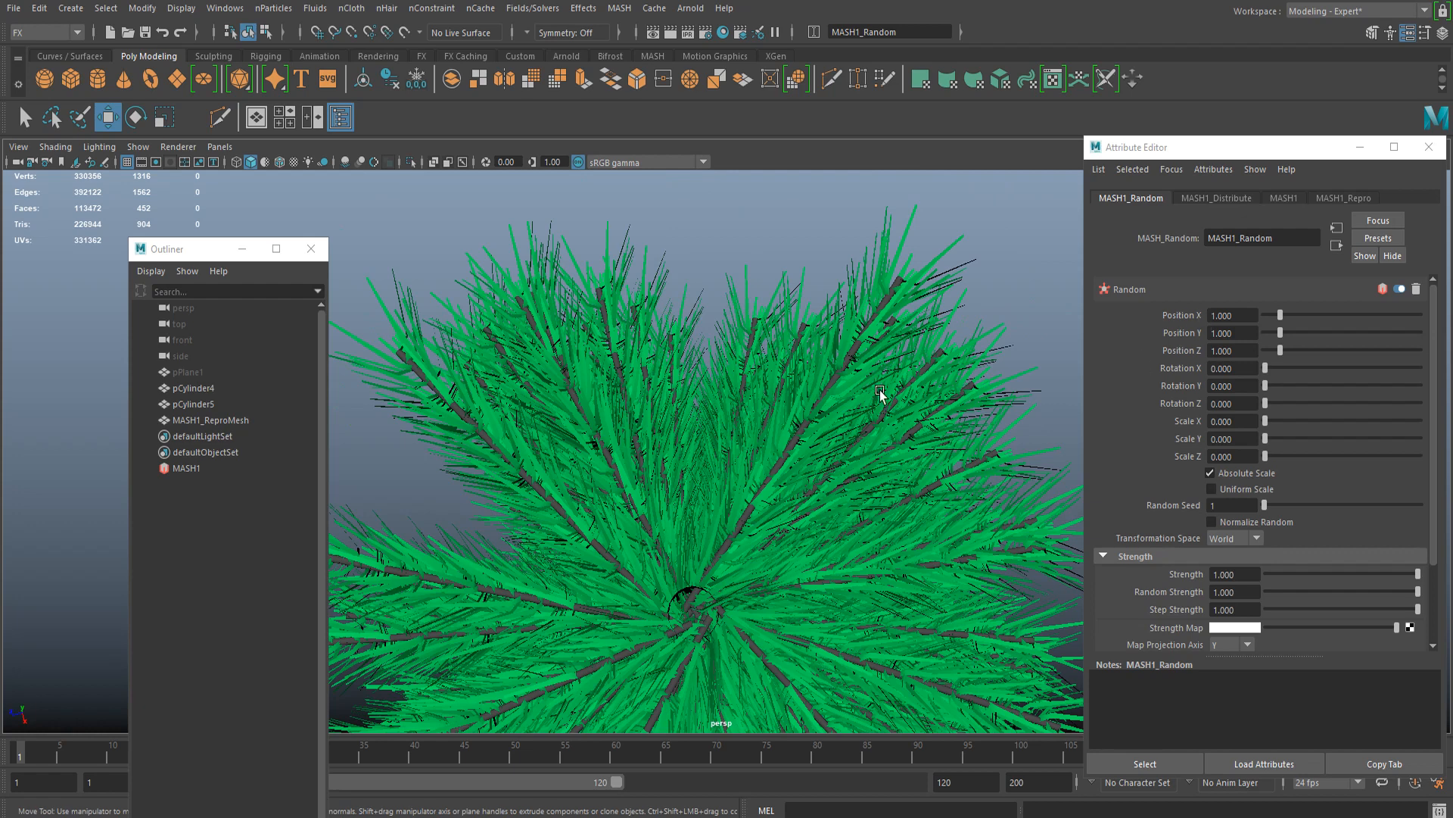
Step: Set the Random node's Position X and Y to 4.138, Position Z to 0, Rotation X to 22.167, and Rotation Y and Z to 7.980
drag(1279, 315, 1320, 330)
alt+drag(984, 348, 769, 327)
alt+middle_drag(786, 310, 795, 393)
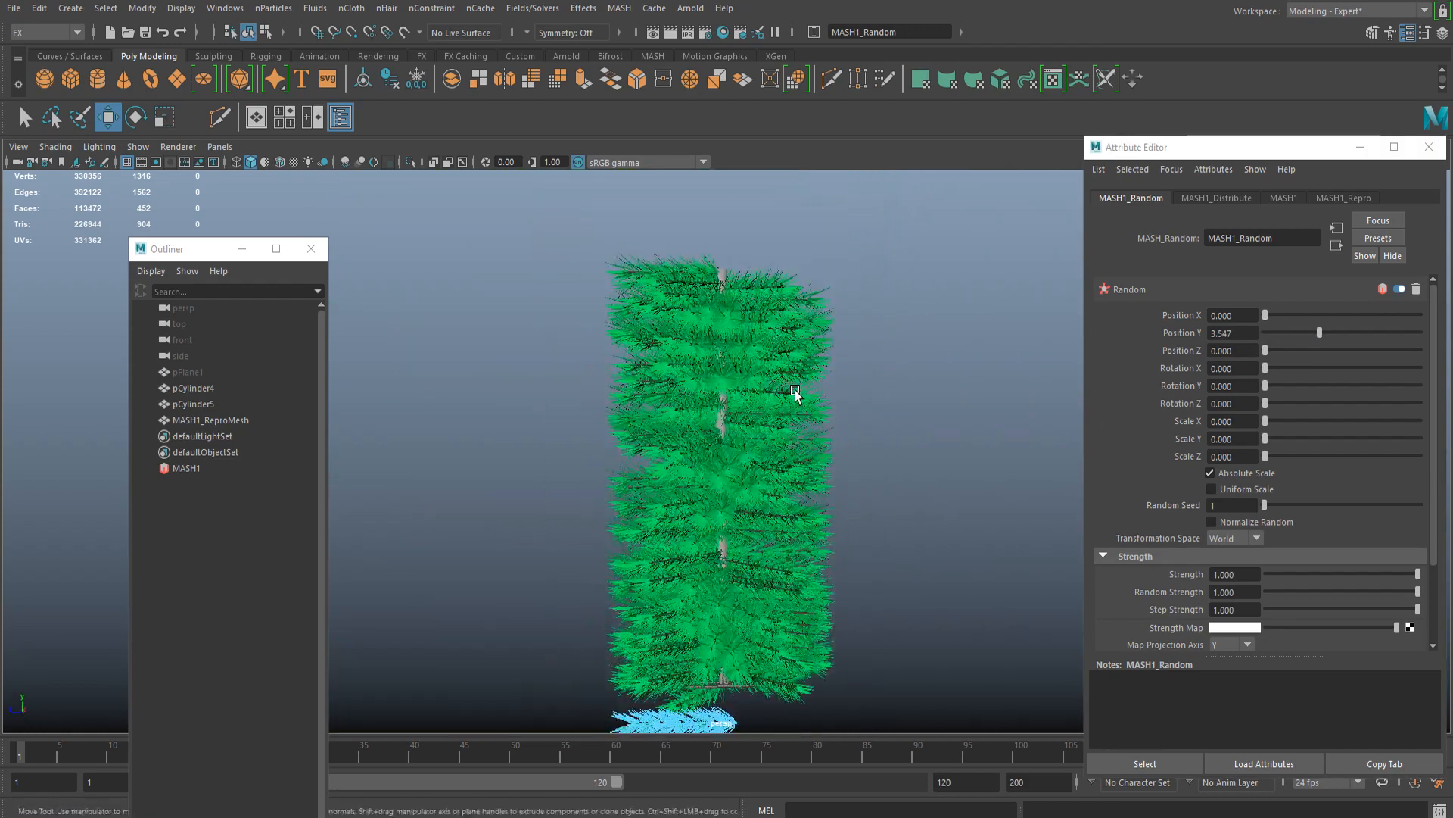
scroll(795, 393, up, 4)
alt+drag(795, 339, 801, 379)
drag(1322, 332, 1278, 404)
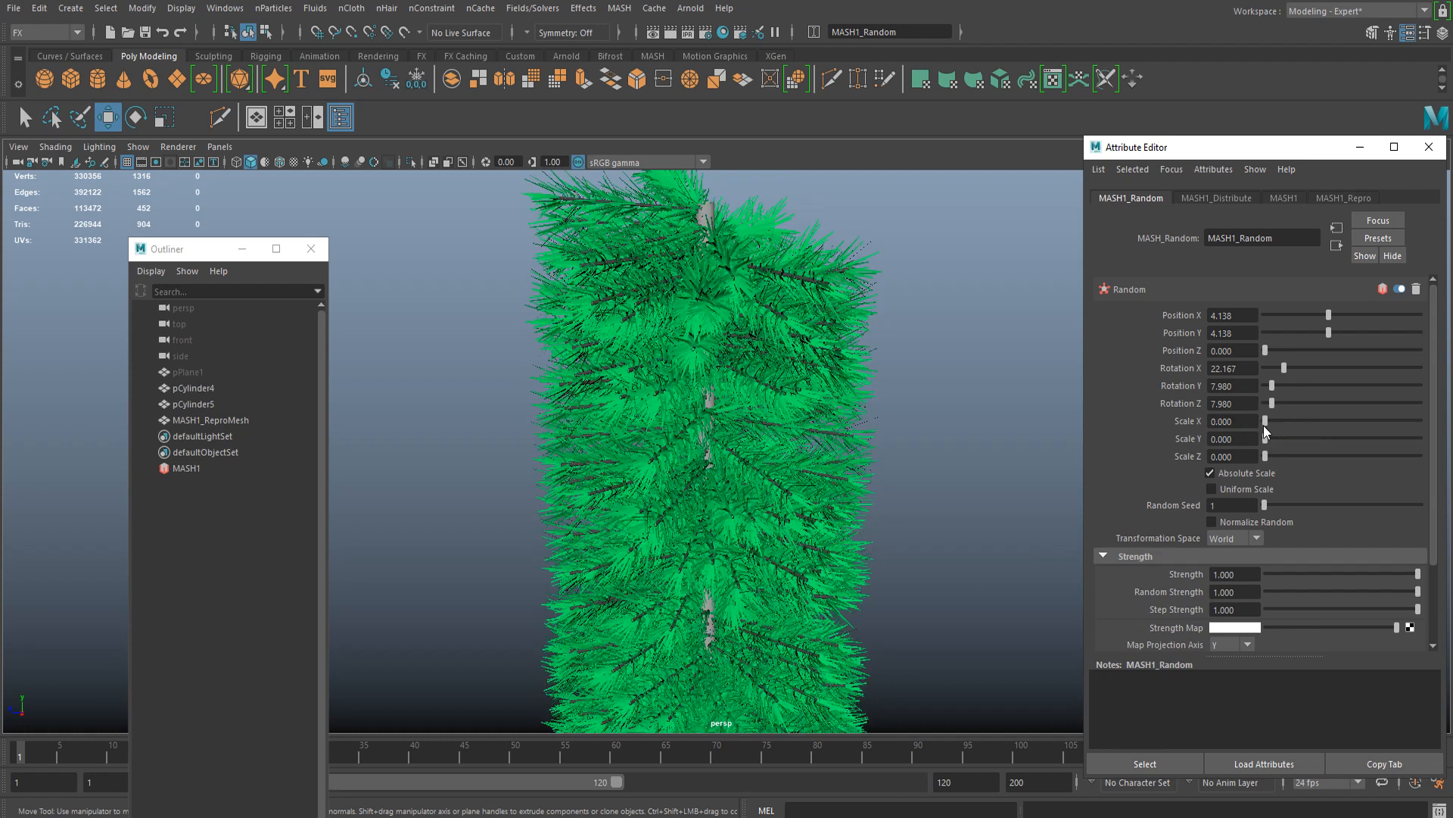
Step: Vary the branch sizes with Random Scale X 0.394 and Scale Z about 1.08
drag(1265, 426, 1275, 457)
scroll(767, 466, down, 5)
alt+drag(767, 465, 718, 412)
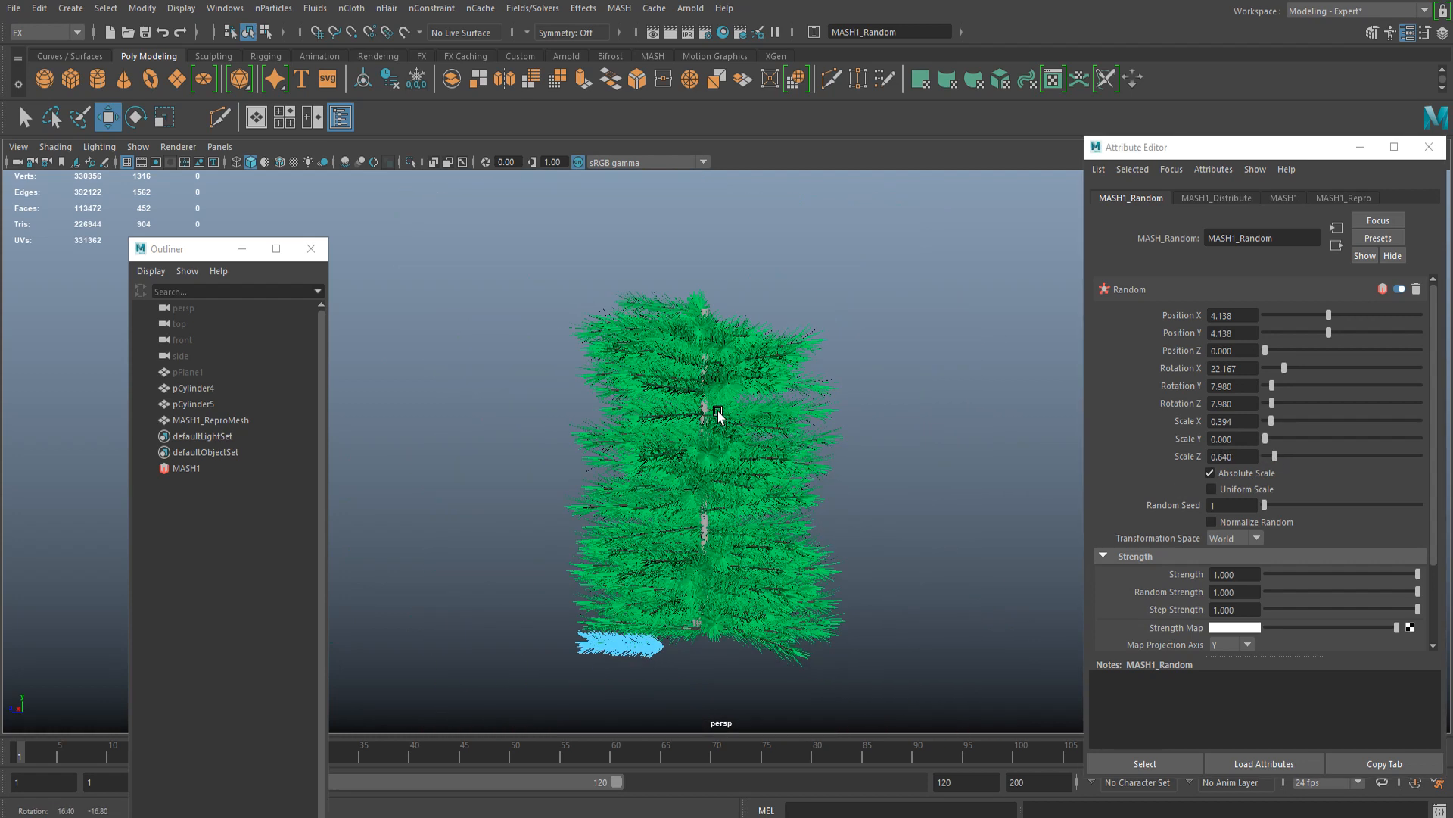
click(1282, 455)
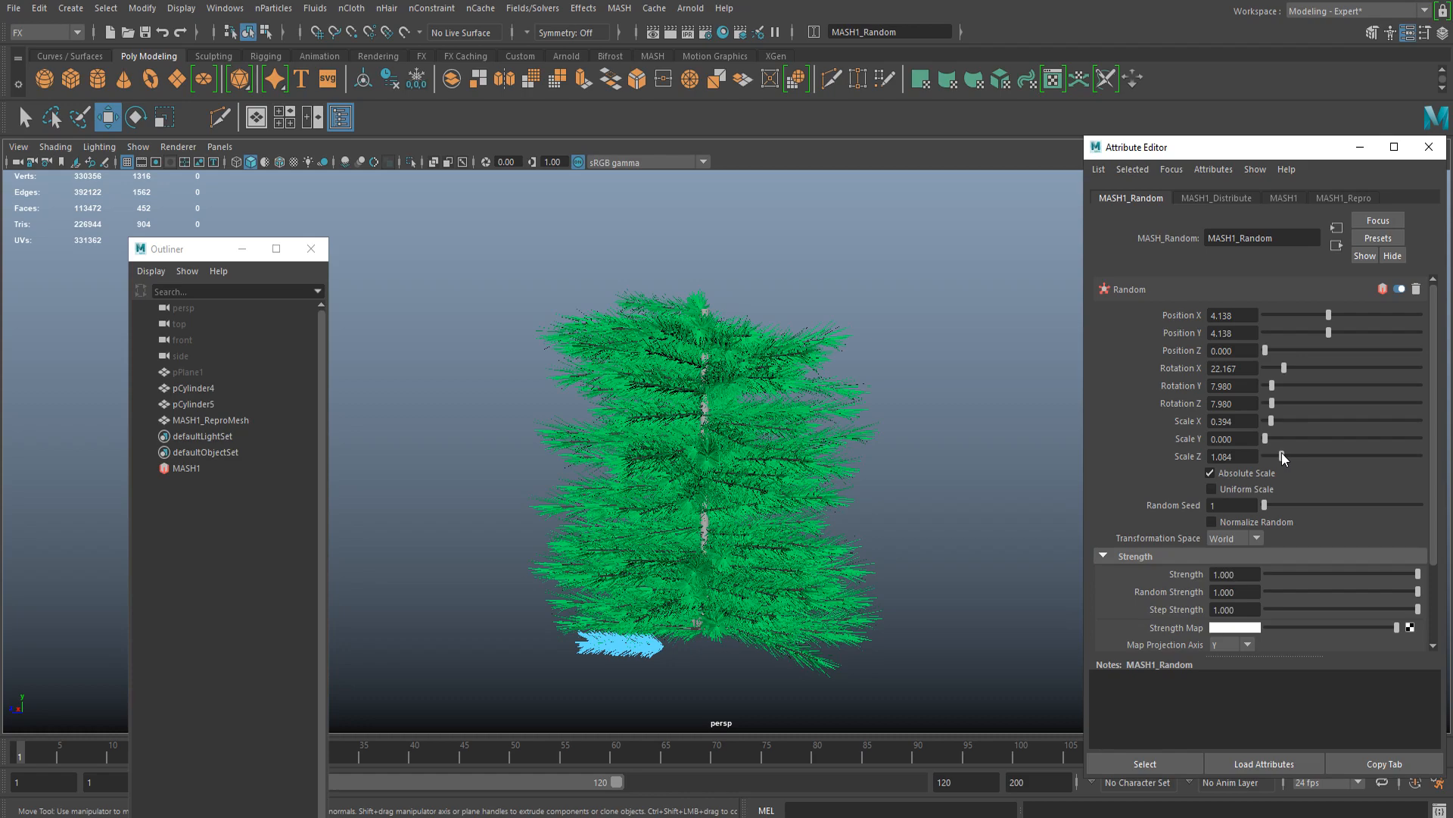
scroll(747, 447, up, 4)
scroll(739, 454, down, 6)
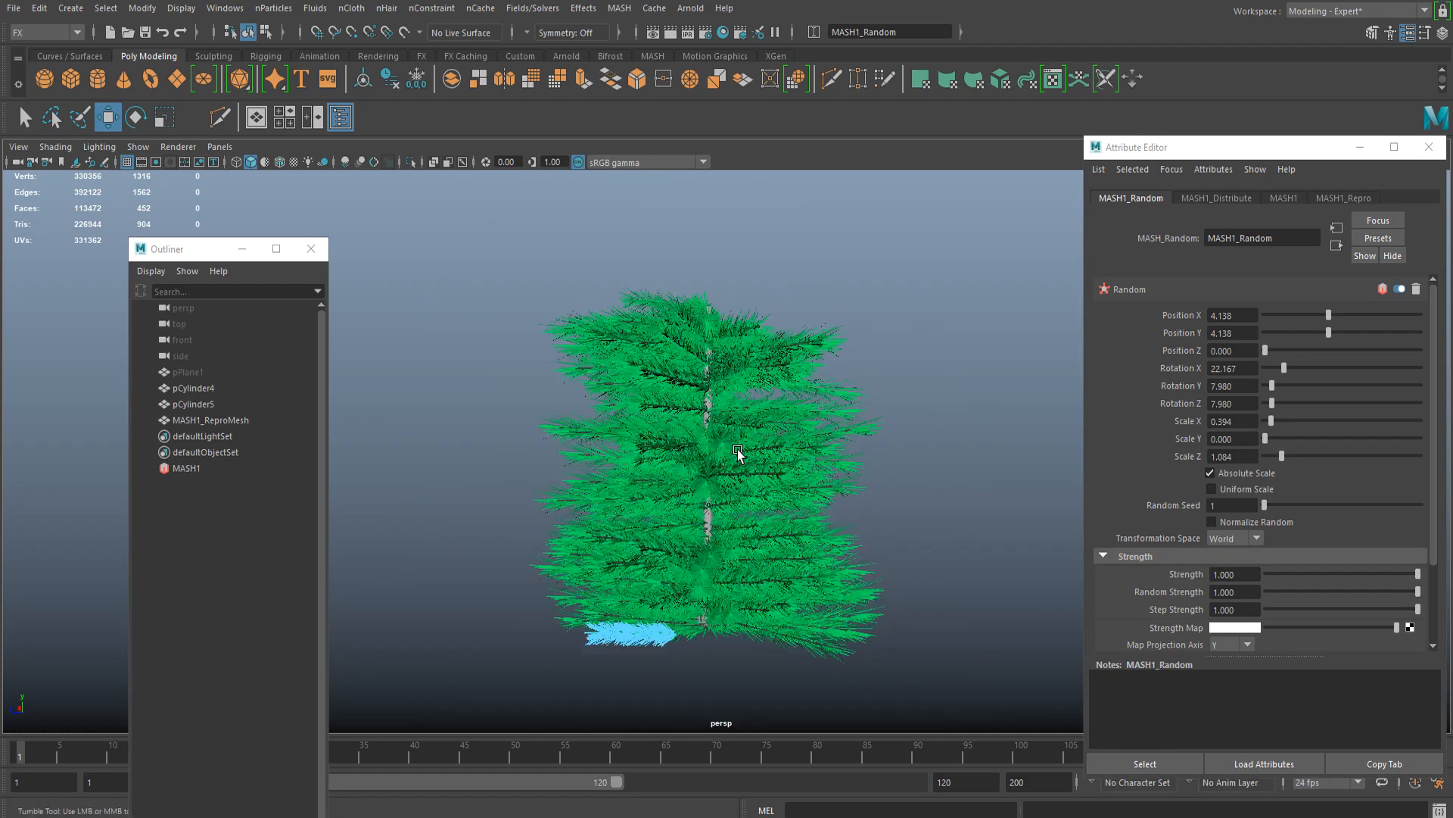
scroll(739, 454, up, 3)
Step: Examine the shape and coverage of the scattered branches, selecting MASH1_ReproMesh and the MASH1 network
click(870, 383)
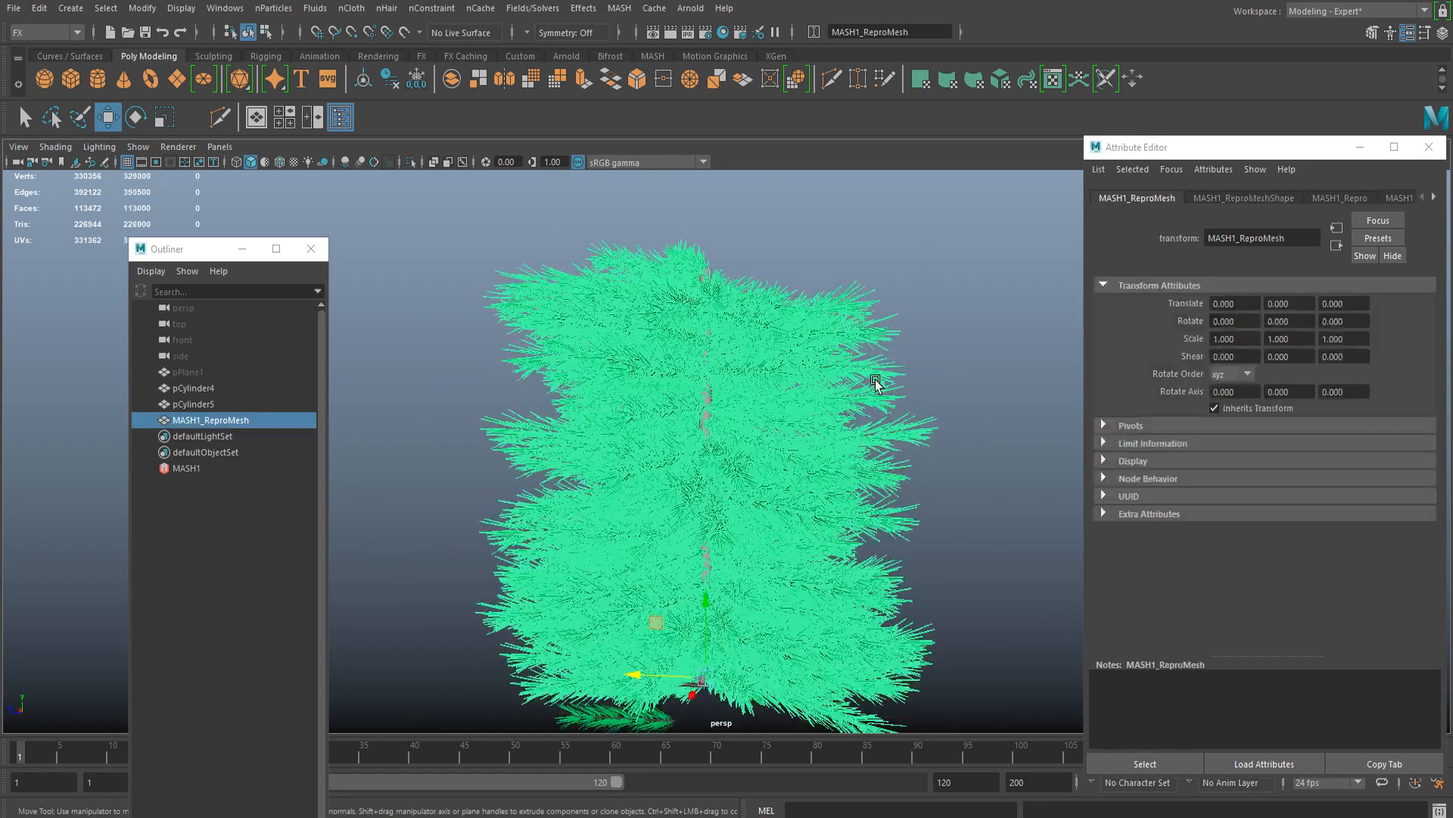
scroll(863, 382, up, 3)
scroll(860, 384, down, 3)
click(212, 467)
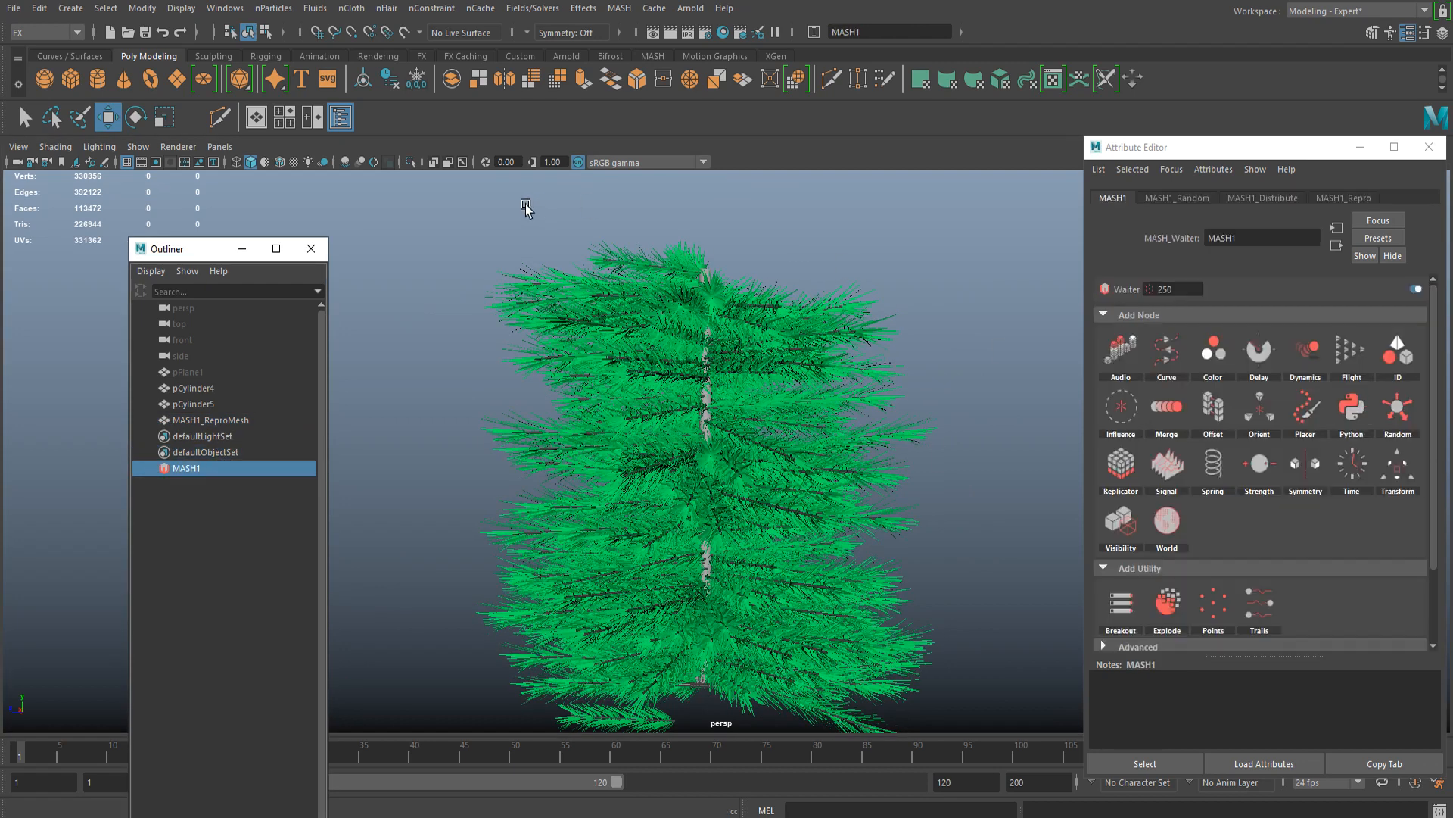
scroll(490, 345, down, 3)
scroll(535, 334, up, 3)
alt+drag(535, 338, 600, 364)
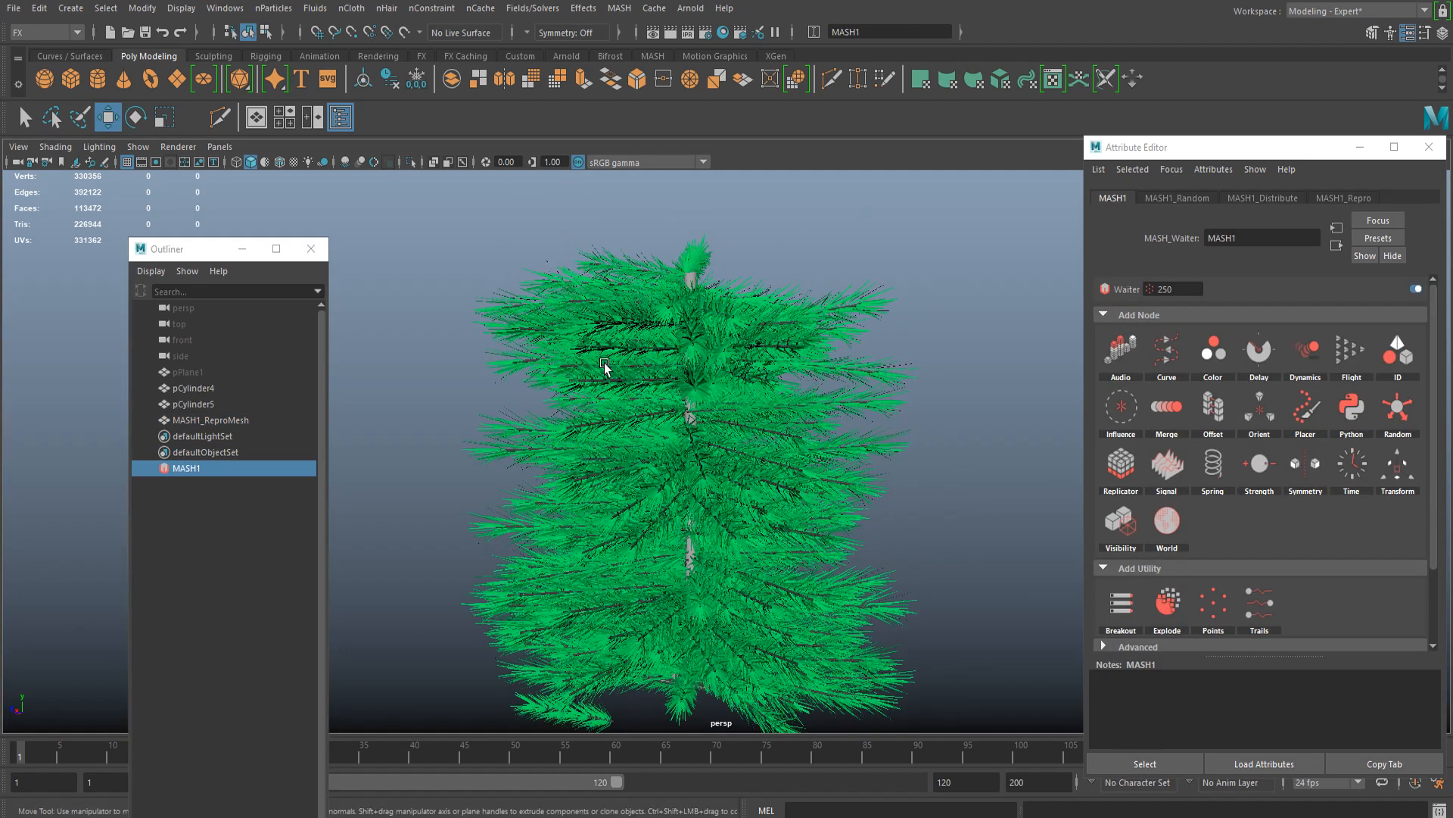
Step: Duplicate MASH1_ReproMesh, hide the original mesh, and select the duplicate
click(636, 357)
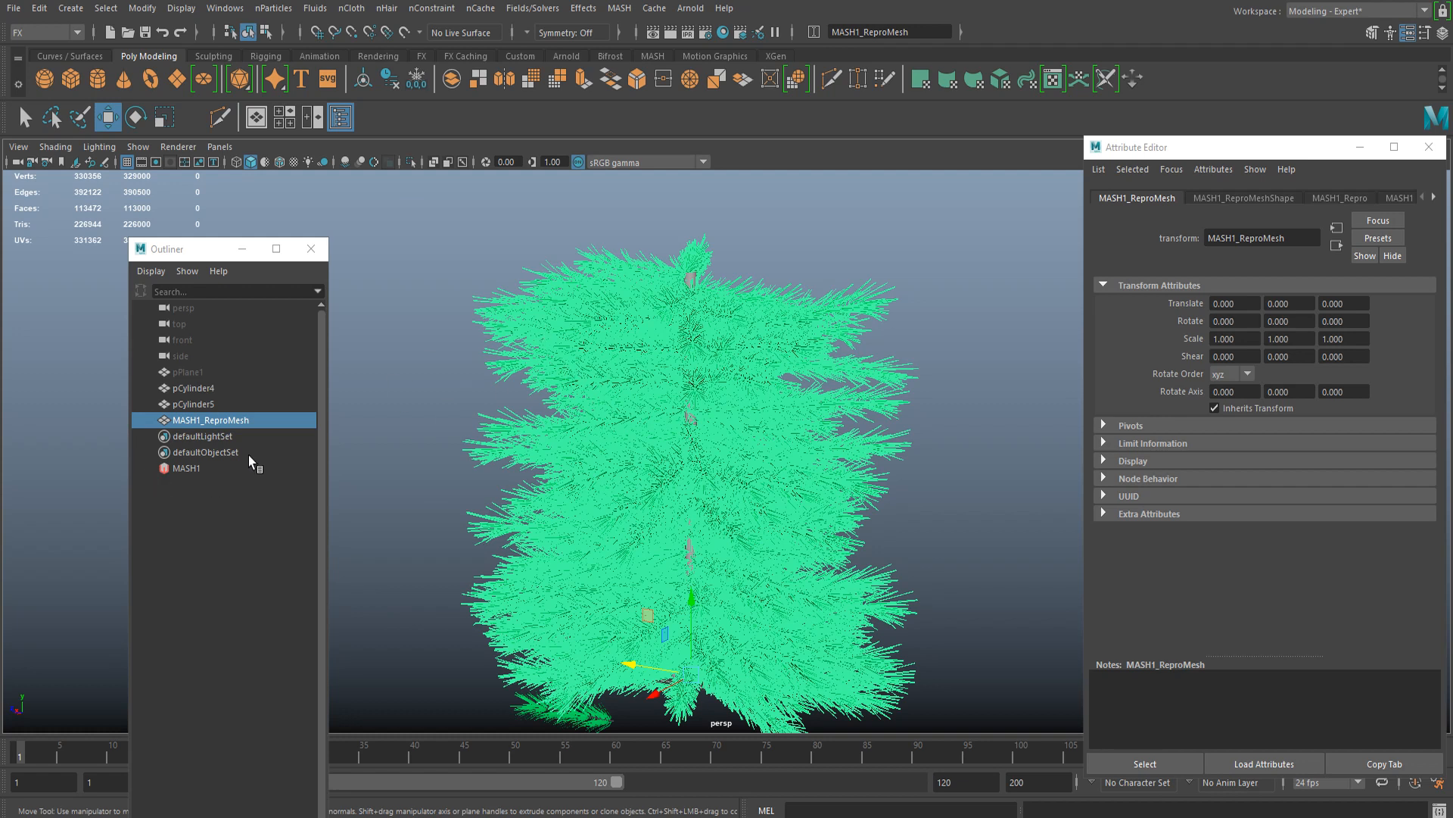
key(ctrl+d)
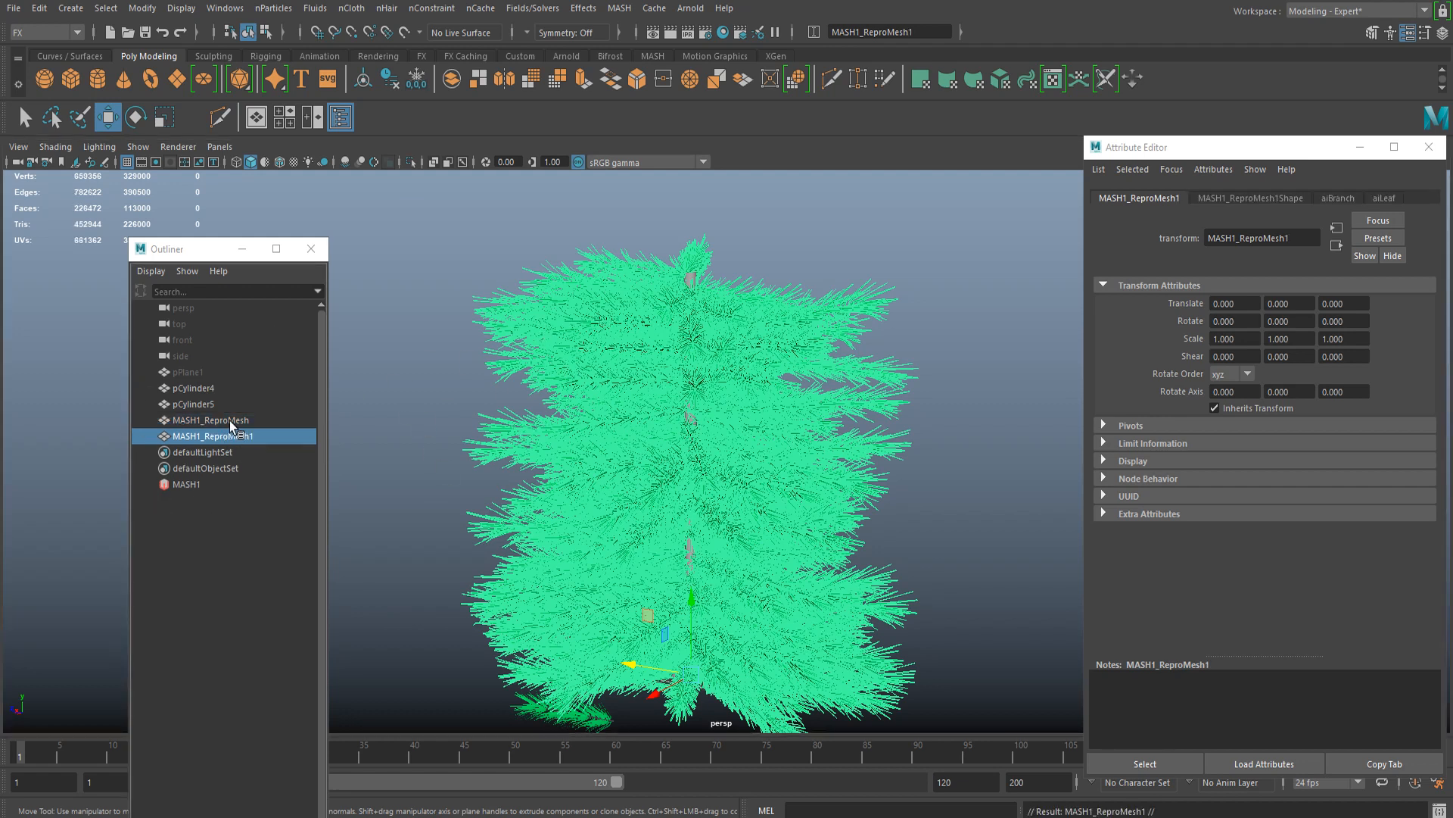
click(229, 420)
key(ctrl+h)
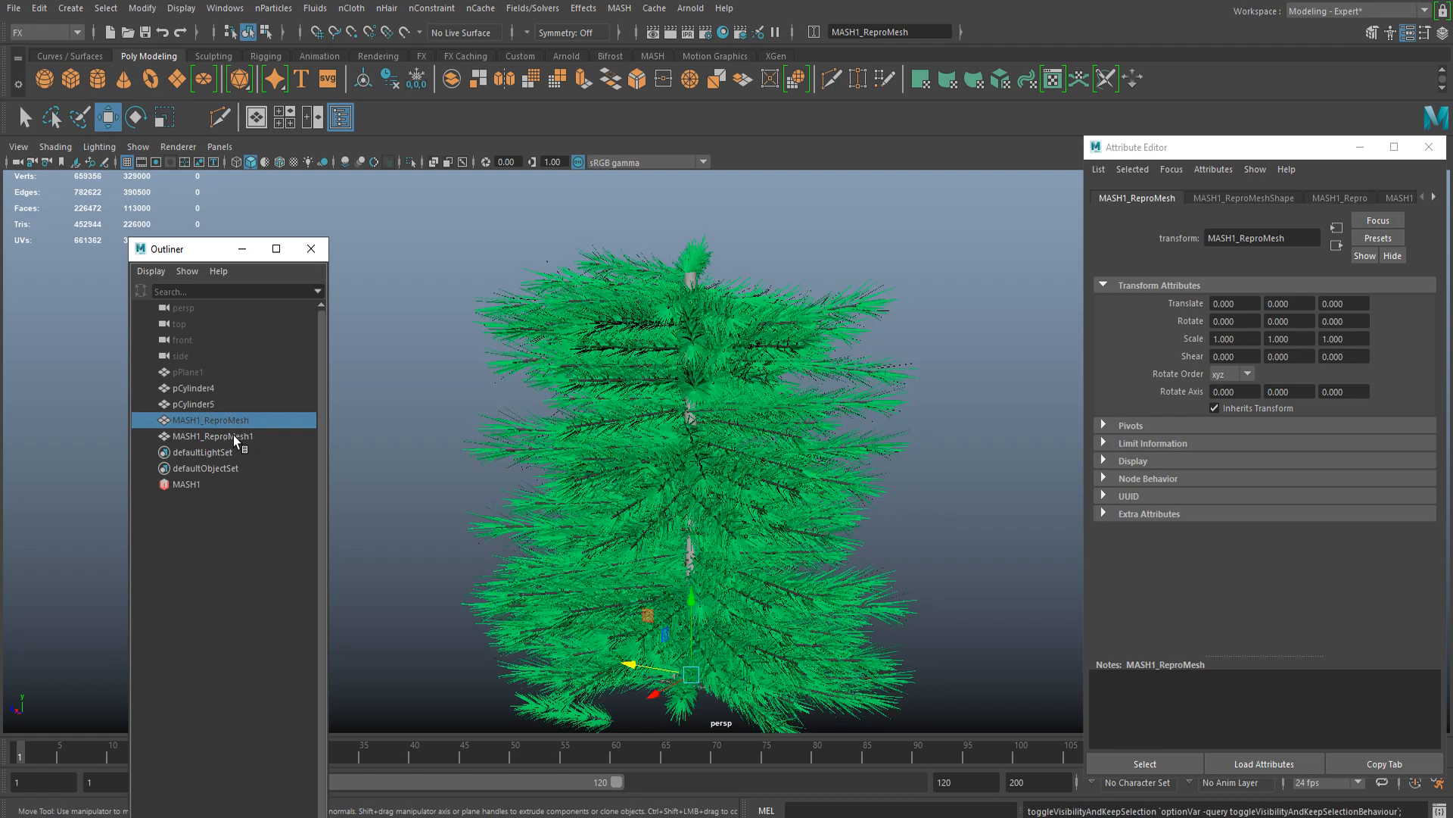
click(225, 437)
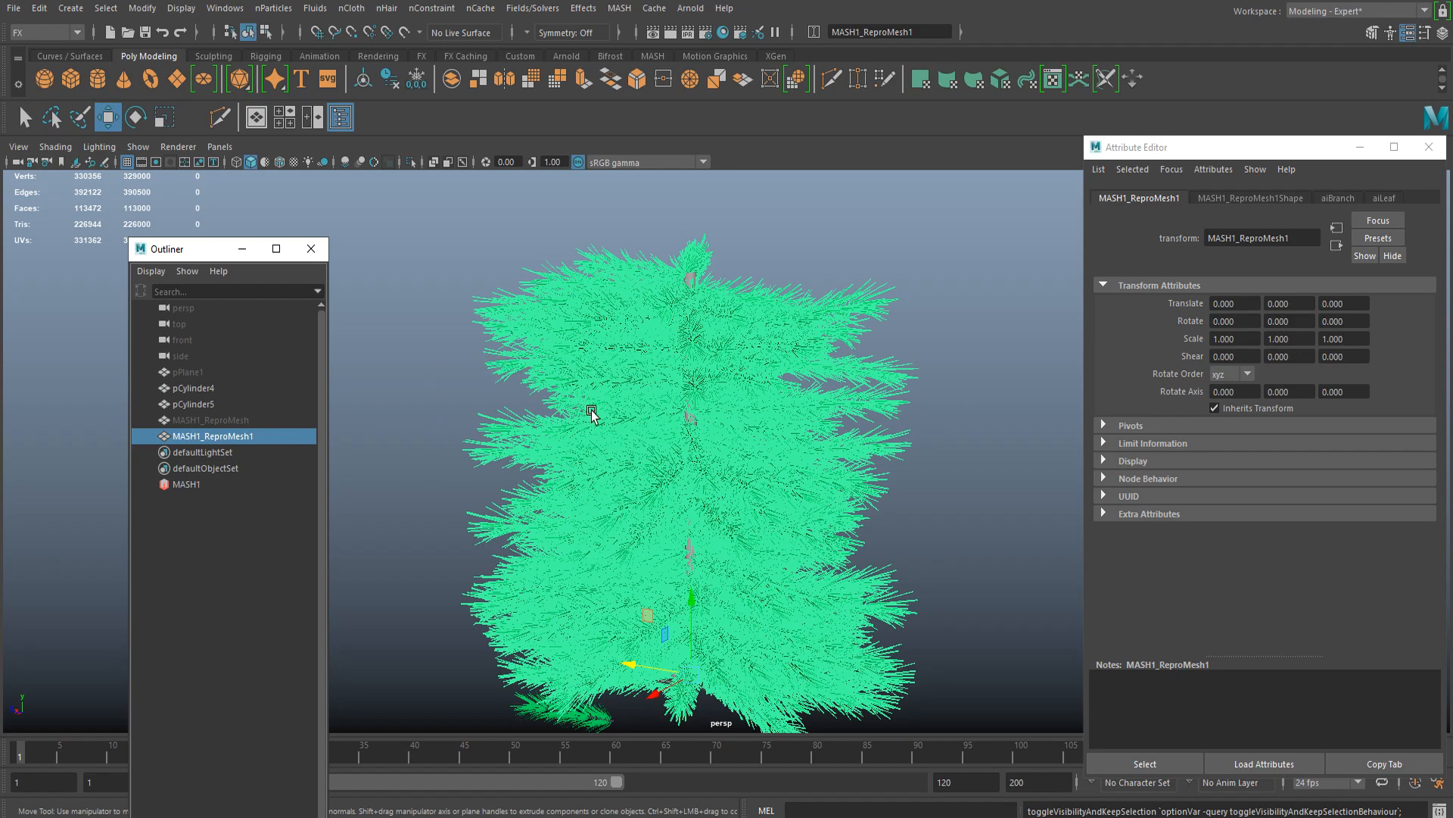
Step: Examine the duplicated foliage mesh from several angles, including the branches around the trunk's top
scroll(592, 412, up, 3)
scroll(553, 374, down, 6)
alt+drag(598, 394, 633, 399)
scroll(633, 401, up, 5)
mouse_move(678, 447)
alt+mouse_down()
mouse_move(638, 371)
mouse_move(687, 422)
mouse_move(669, 434)
alt+mouse_up()
scroll(740, 389, up, 3)
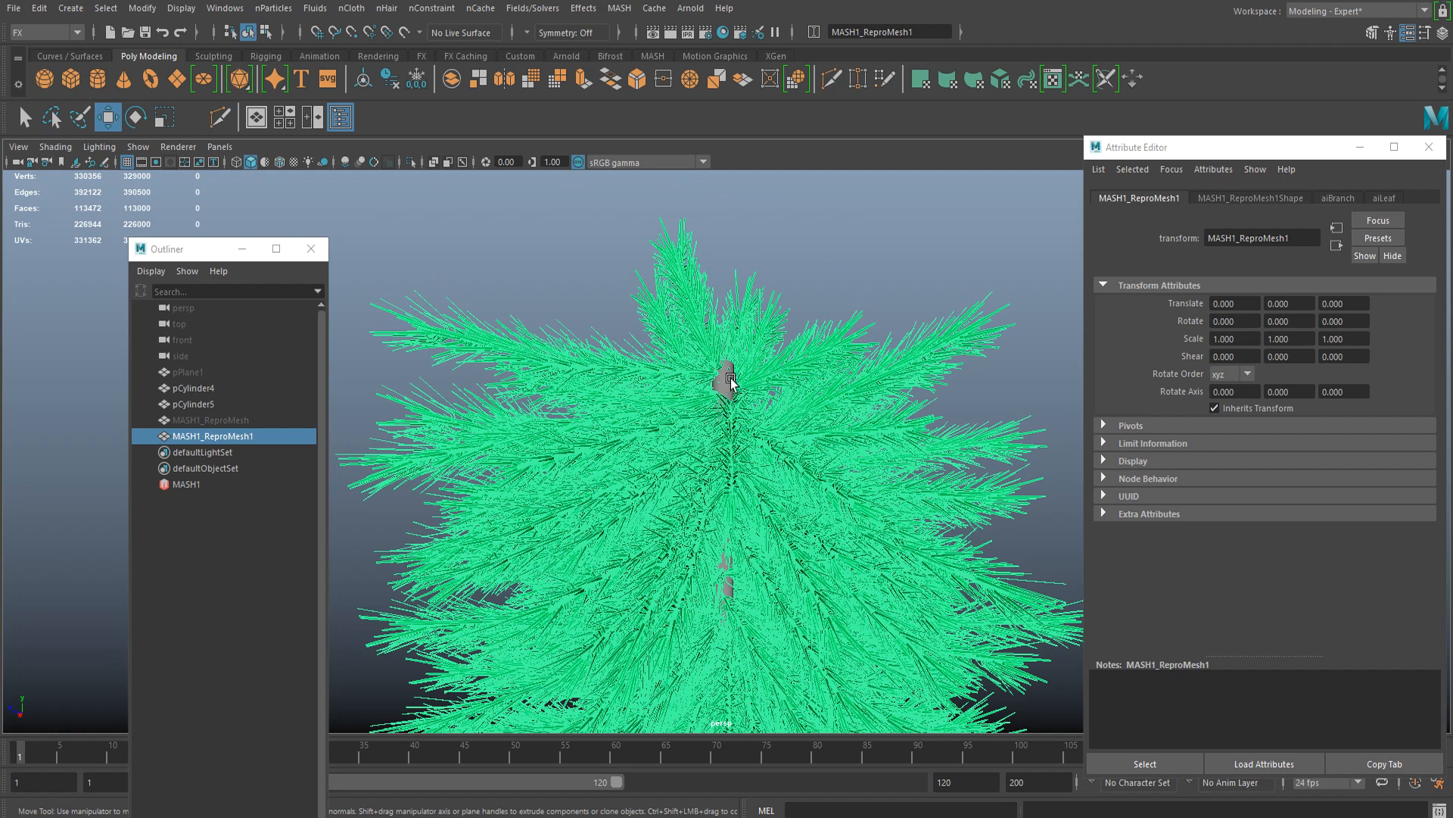
click(728, 380)
scroll(606, 416, down, 4)
click(741, 505)
alt+drag(741, 505, 722, 480)
scroll(723, 480, down, 4)
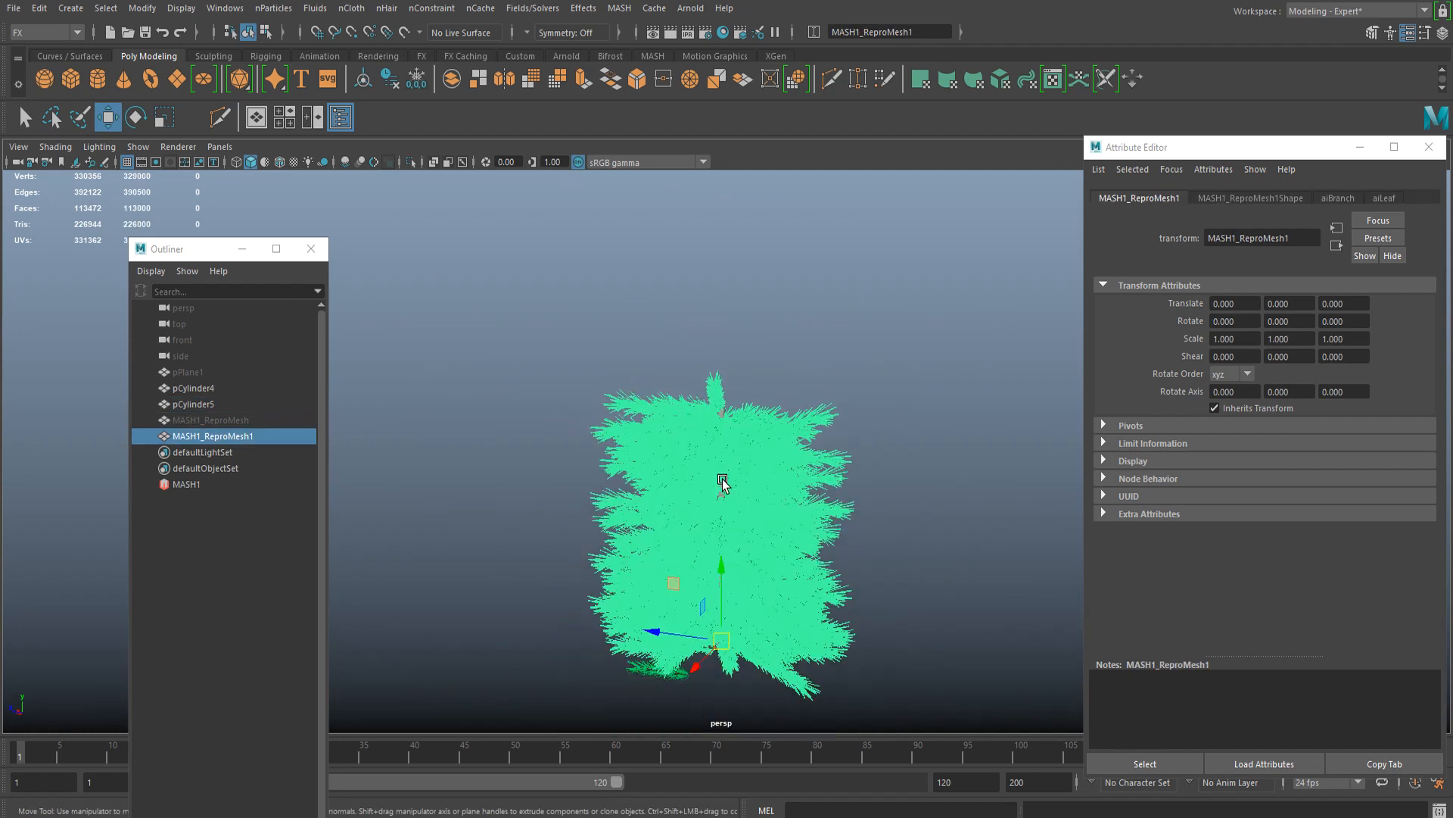
Step: Duplicate the foliage mesh and move the copy up the trunk so it stacks above the original
mouse_move(732, 573)
shift+mouse_down()
mouse_move(741, 281)
mouse_move(715, 443)
mouse_move(763, 437)
mouse_move(751, 439)
shift+mouse_up()
key(e)
click(907, 424)
scroll(866, 487, up, 3)
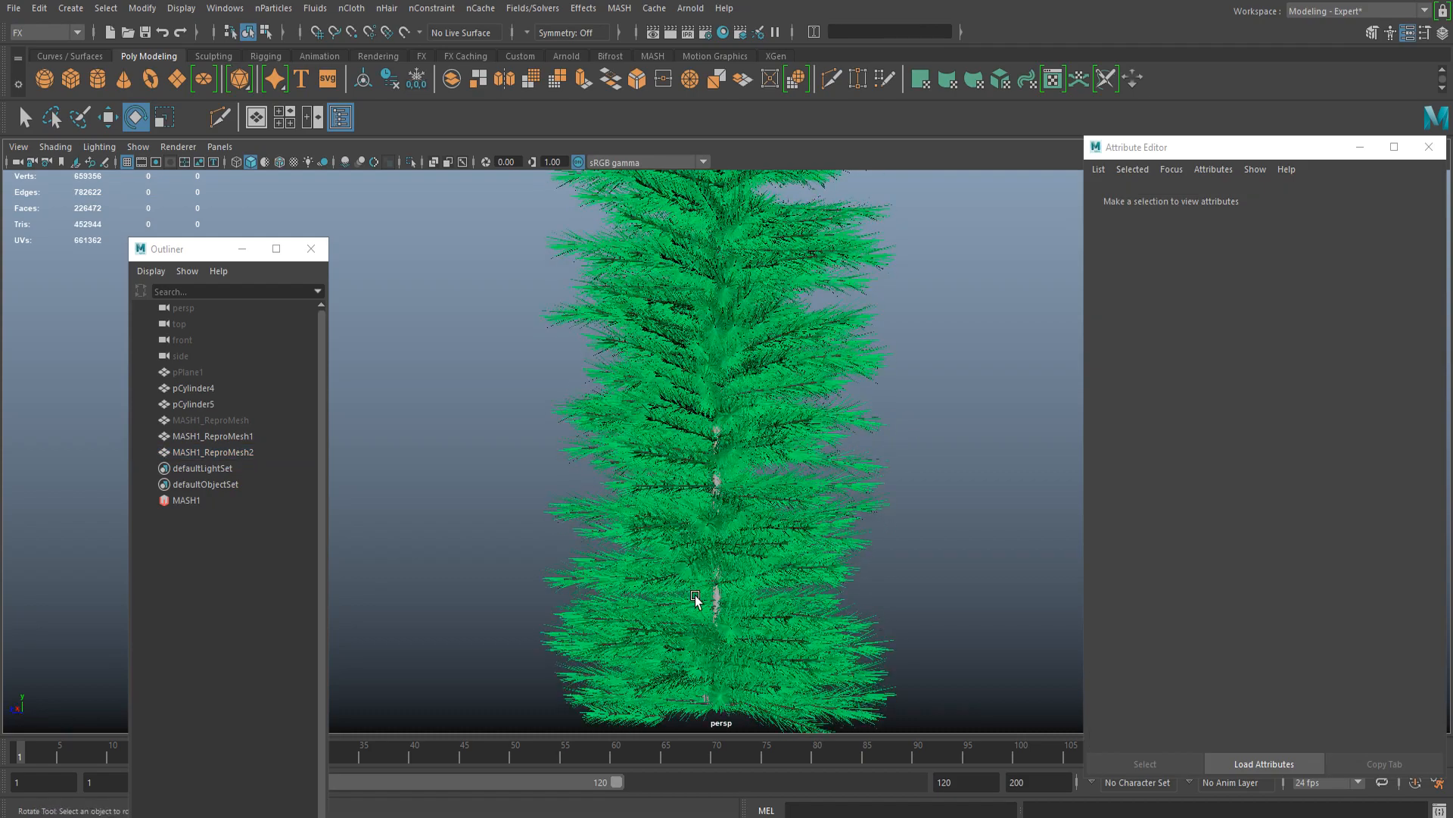
Step: Combine the two stacked foliage meshes into one and delete the combined mesh's history
alt+drag(426, 452, 605, 295)
click(681, 321)
alt+drag(681, 326, 678, 463)
shift+click(676, 463)
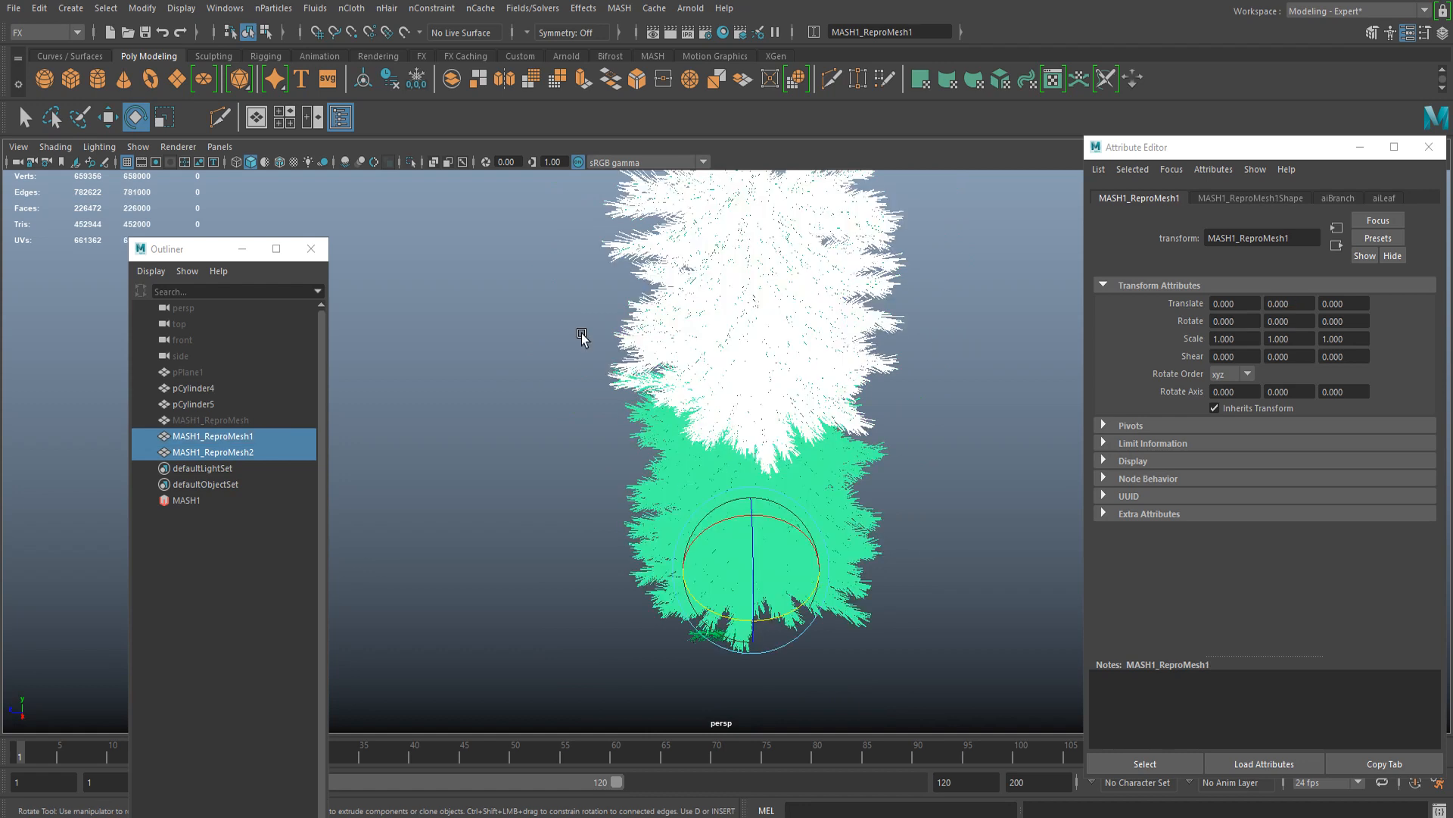
key(q)
click(45, 32)
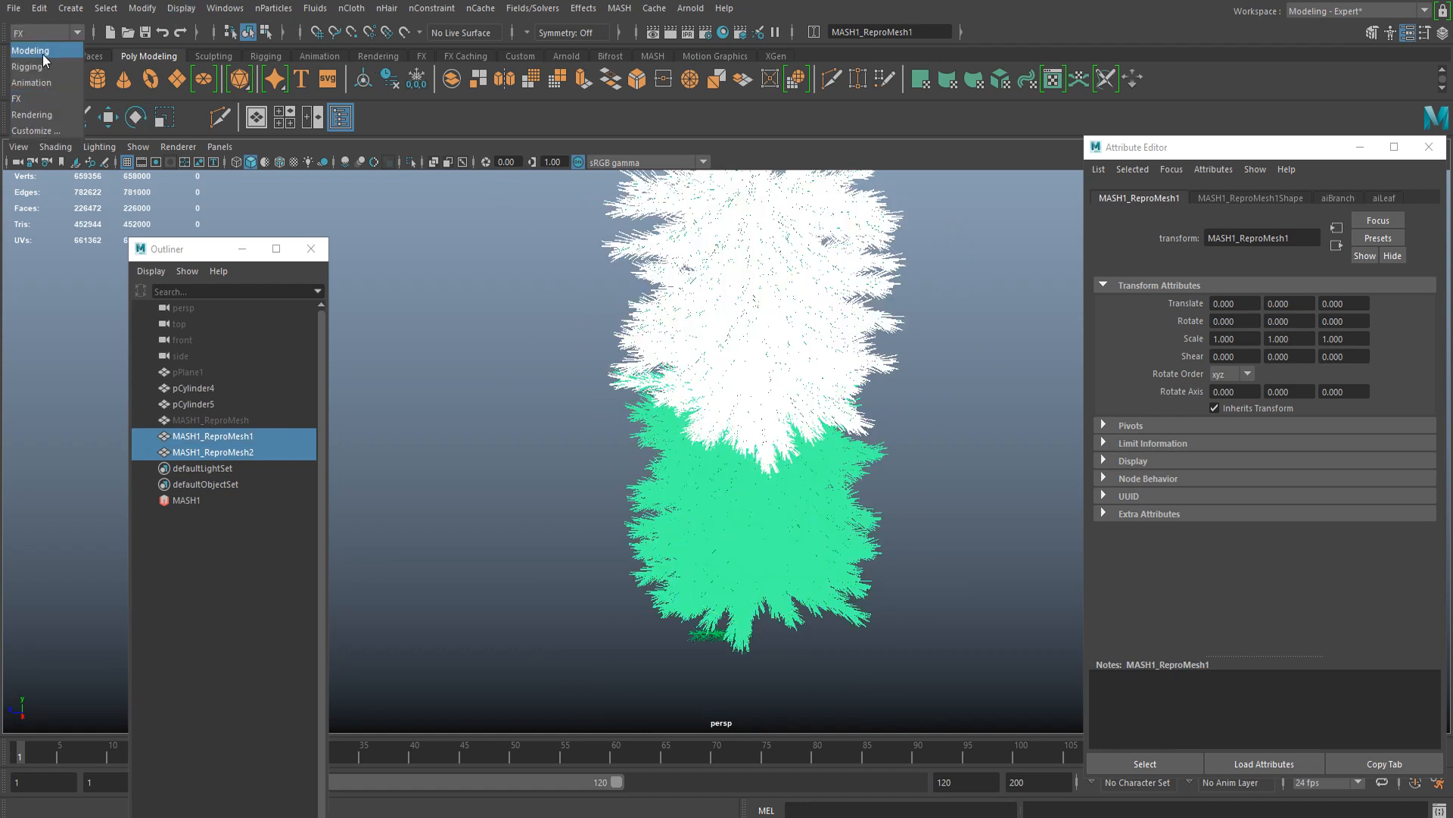
click(42, 51)
click(265, 8)
mouse_move(318, 53)
click(448, 59)
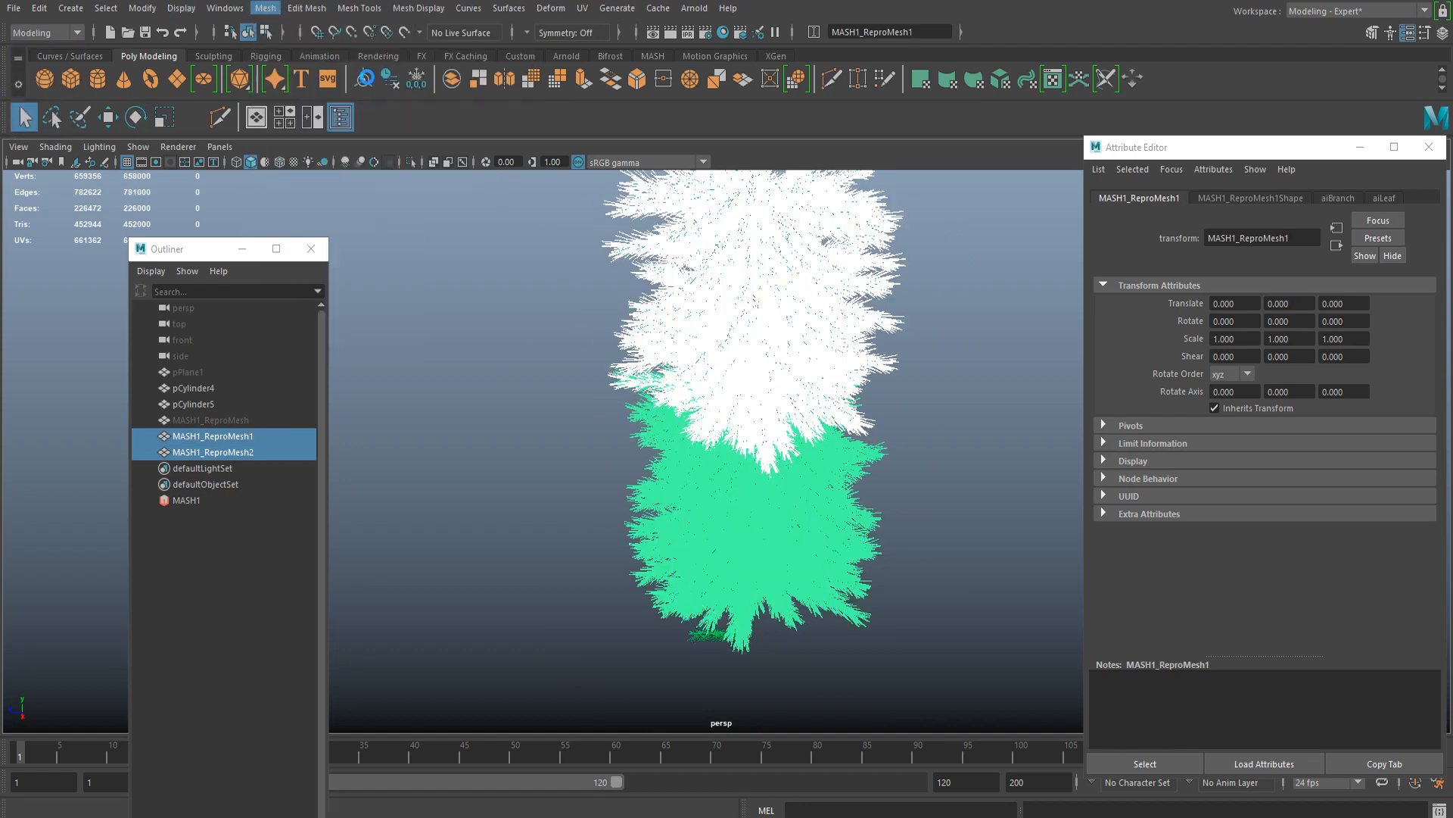
click(390, 80)
Step: Apply a nonlinear Flare deformer to the combined foliage mesh
alt+drag(660, 384, 564, 411)
key(w)
click(840, 399)
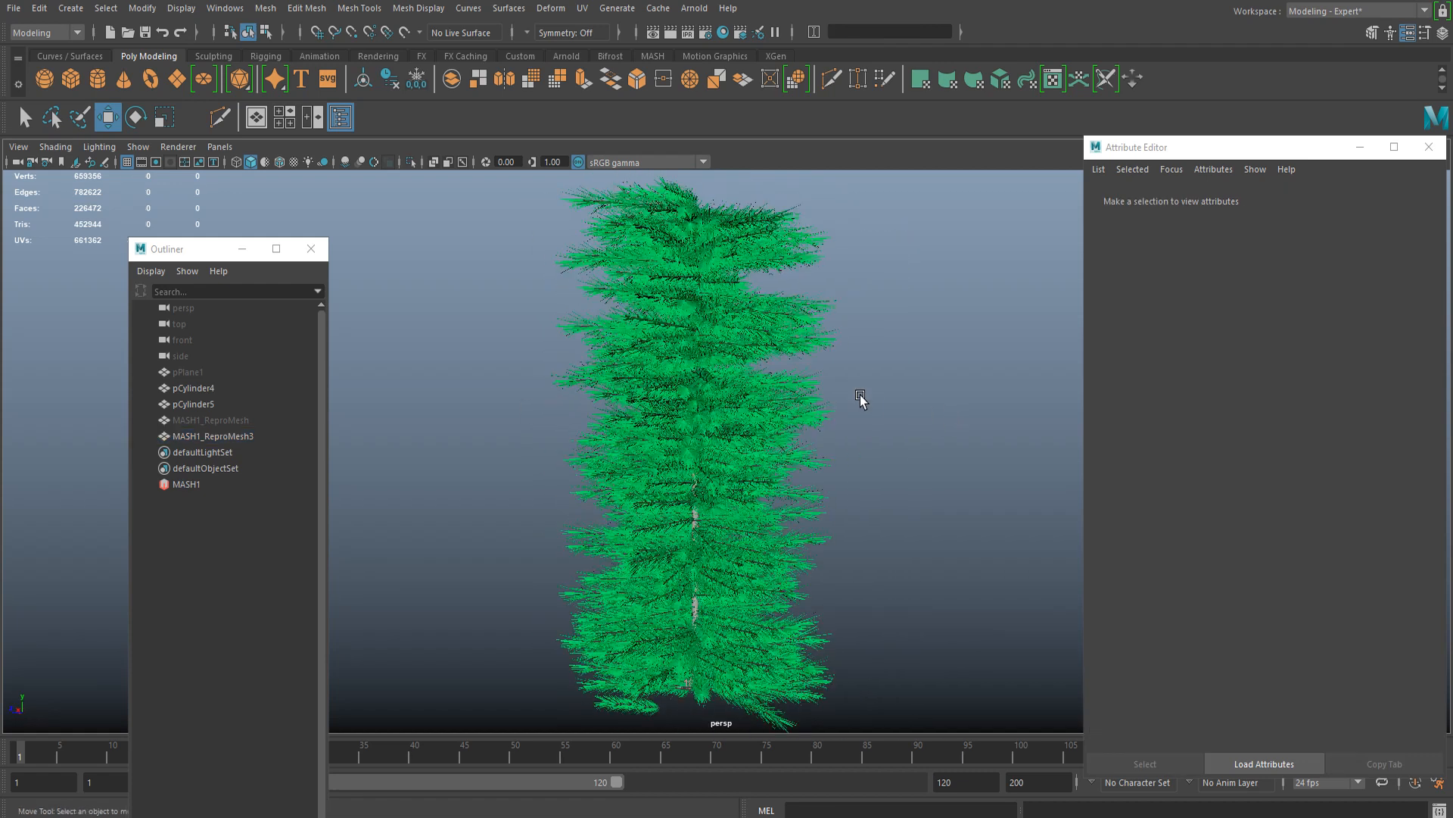
key(ctrl+z)
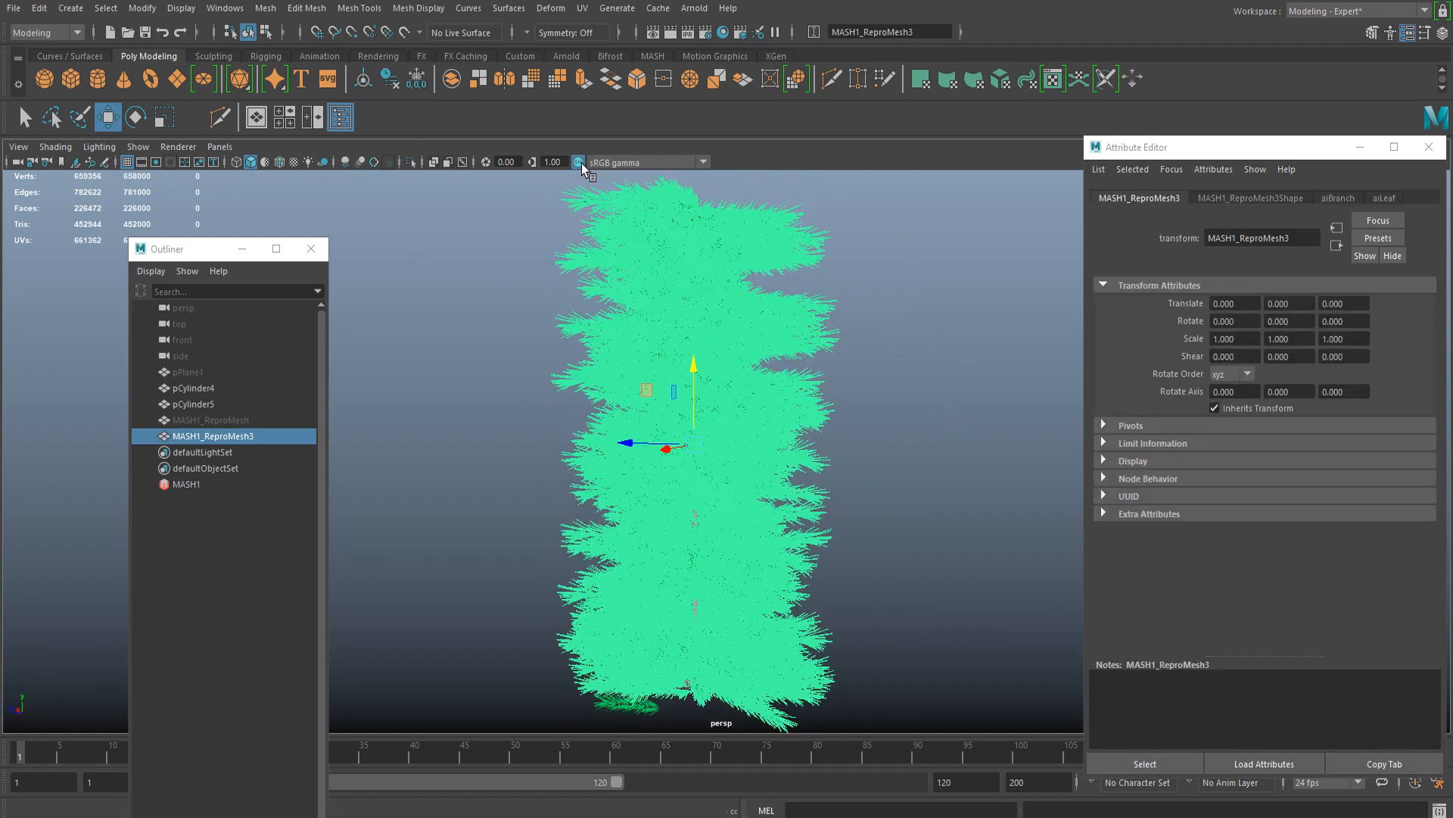
click(557, 14)
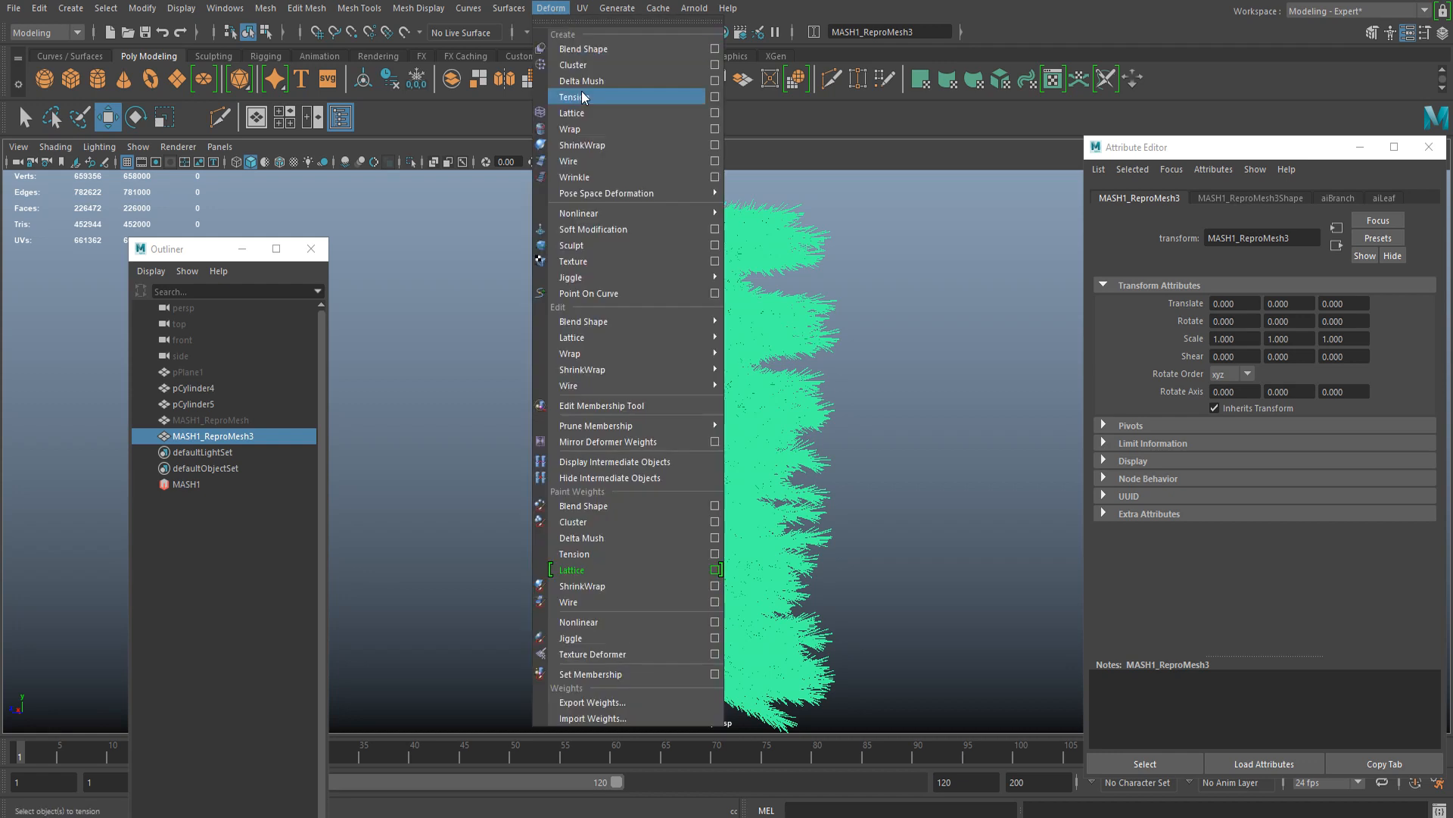
mouse_move(593, 214)
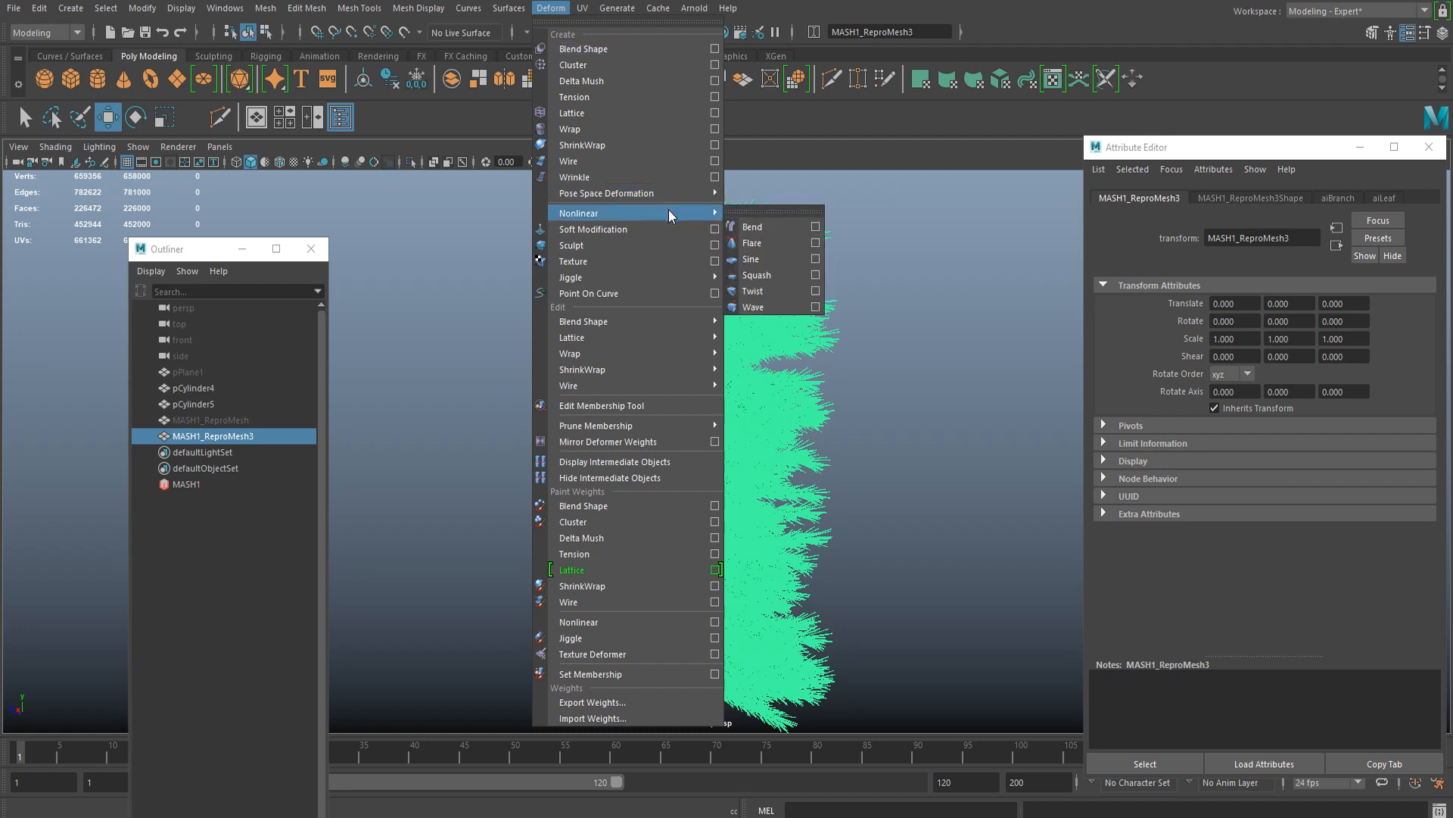
click(786, 242)
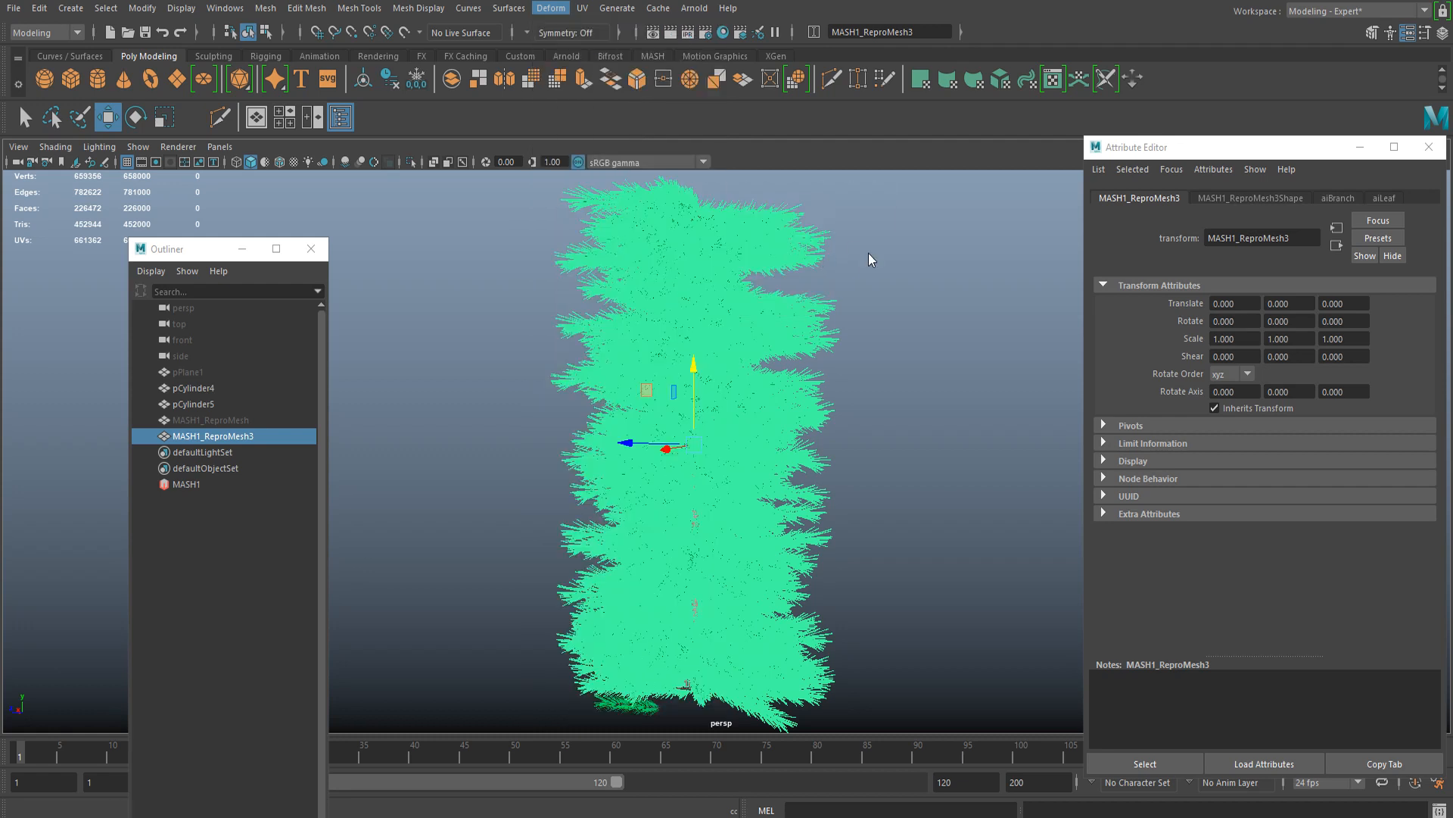
scroll(899, 297, down, 2)
scroll(894, 301, up, 3)
scroll(707, 248, down, 3)
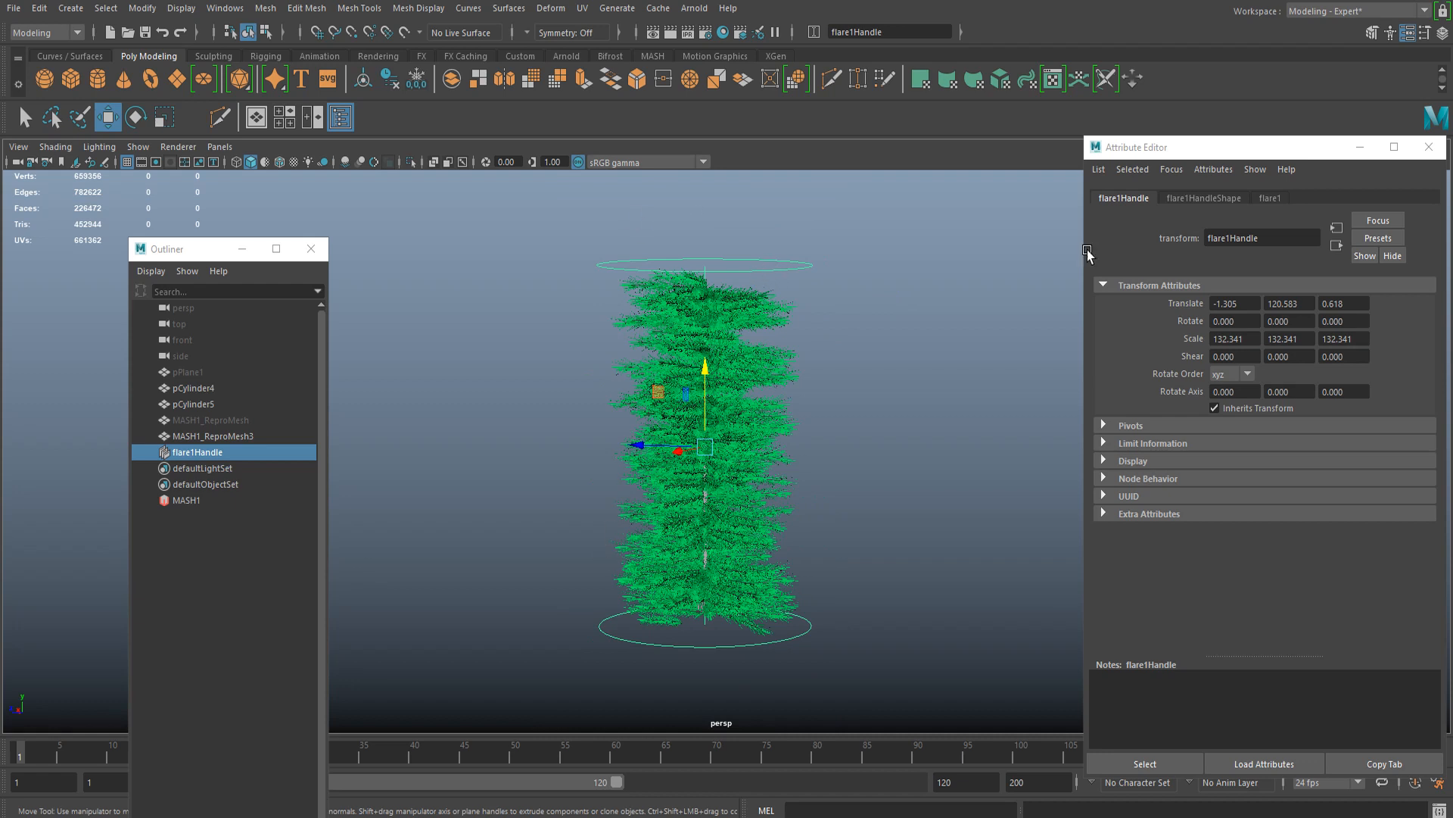
Step: Taper the foliage toward its tip with End Flare X 0.239, End Flare Z 0.096 and High Bound 0.574
click(1267, 200)
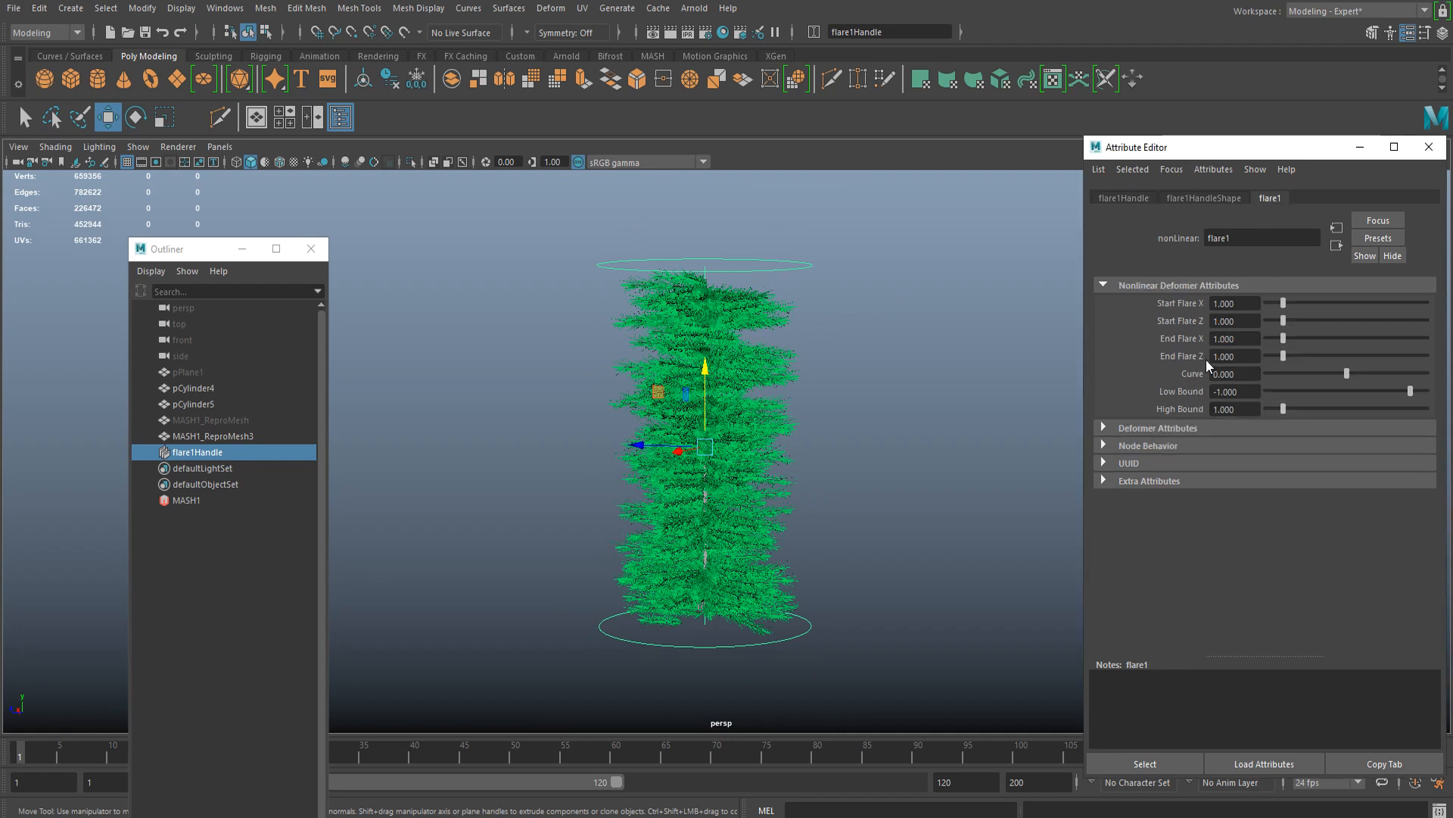
click(1274, 339)
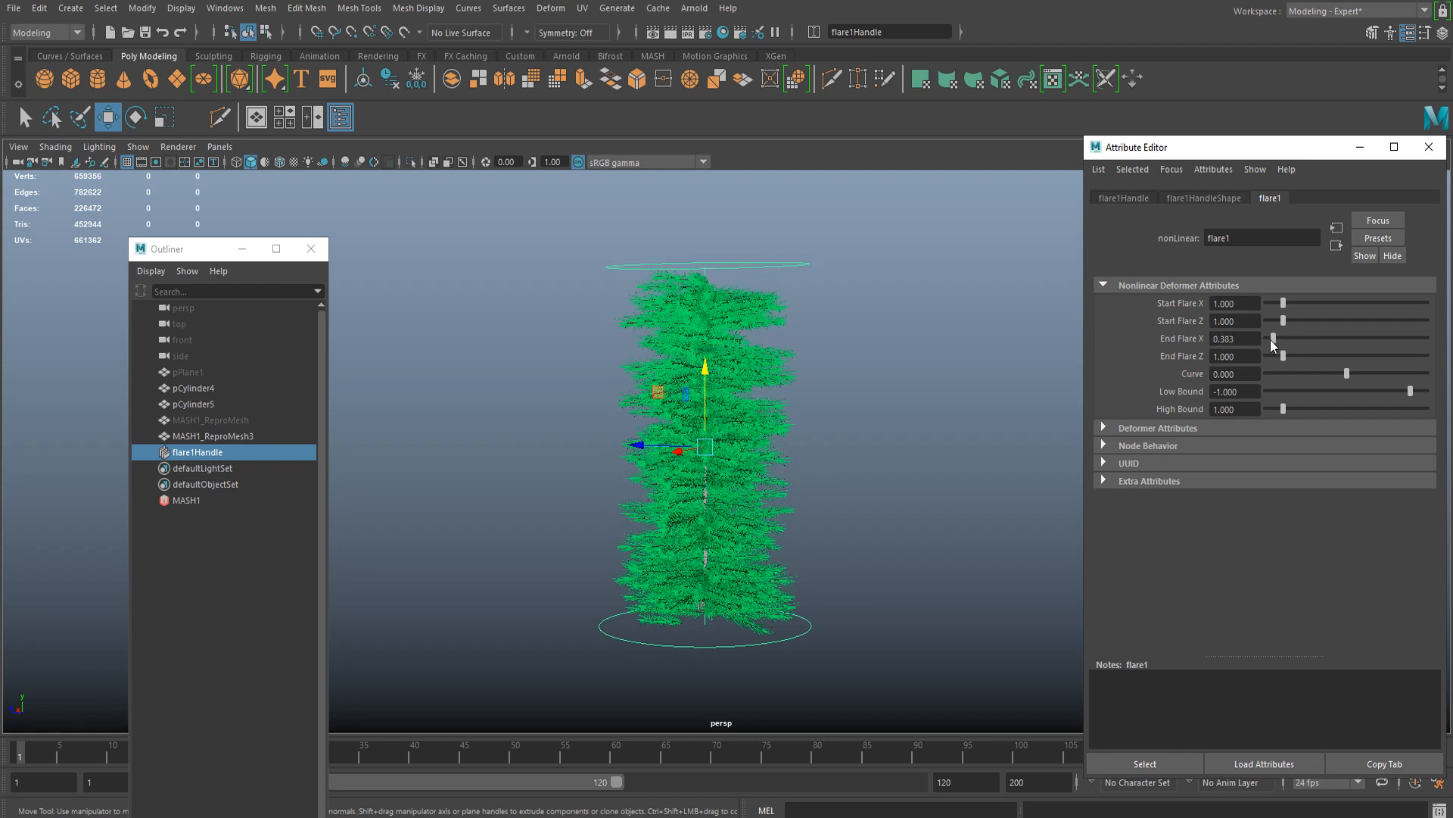
click(1271, 339)
click(1274, 356)
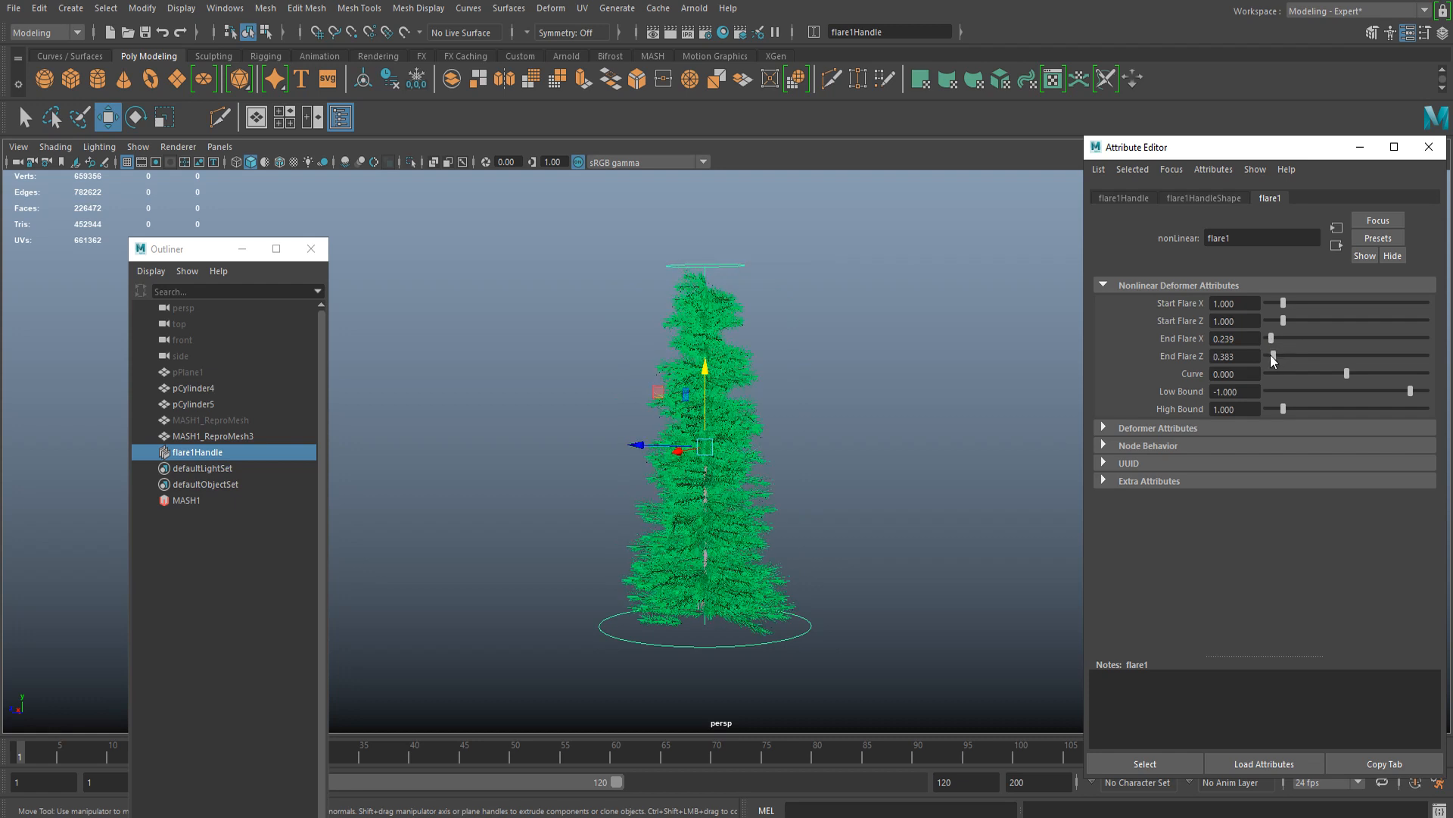
drag(1273, 356, 1268, 354)
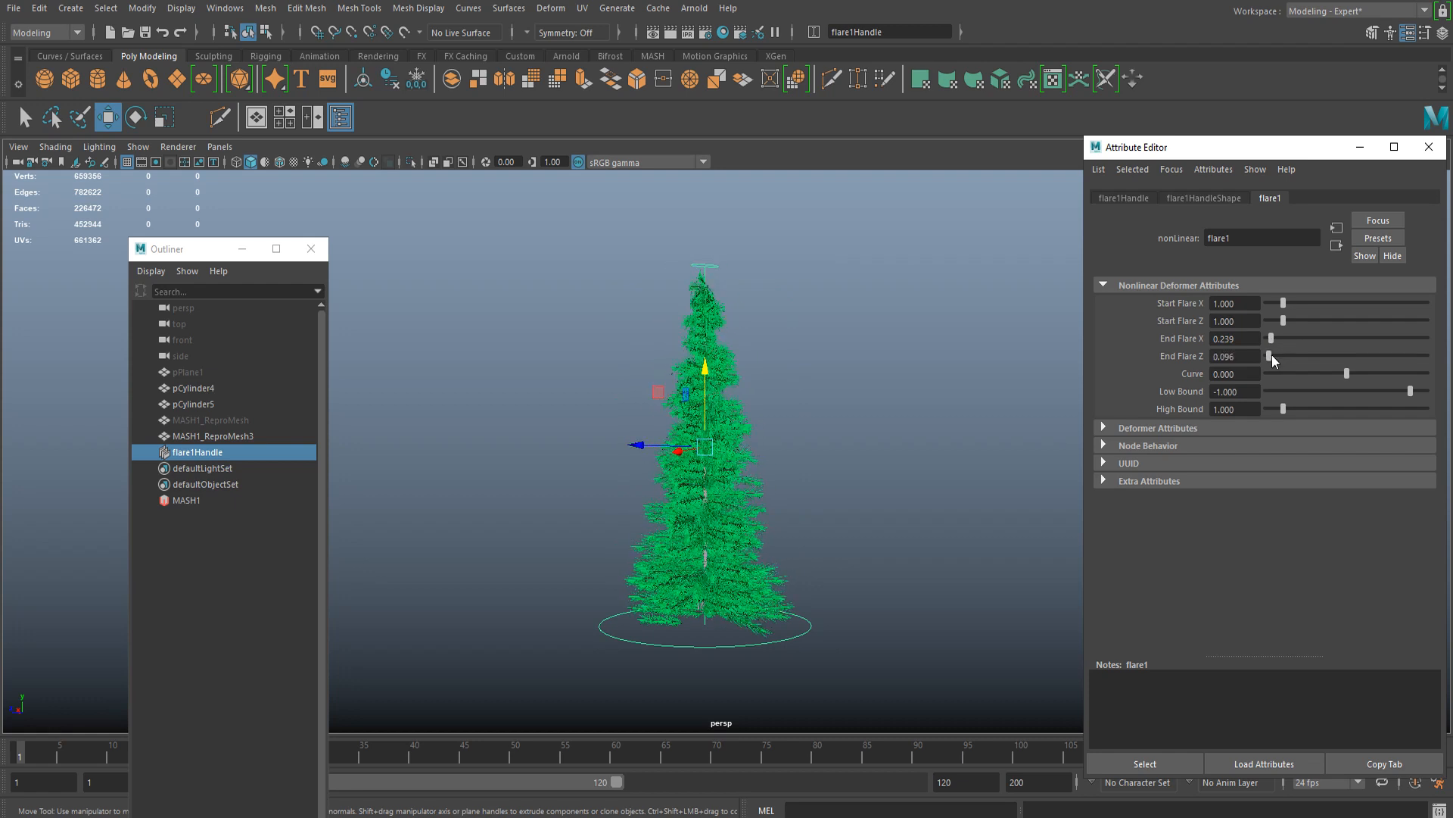
click(1280, 408)
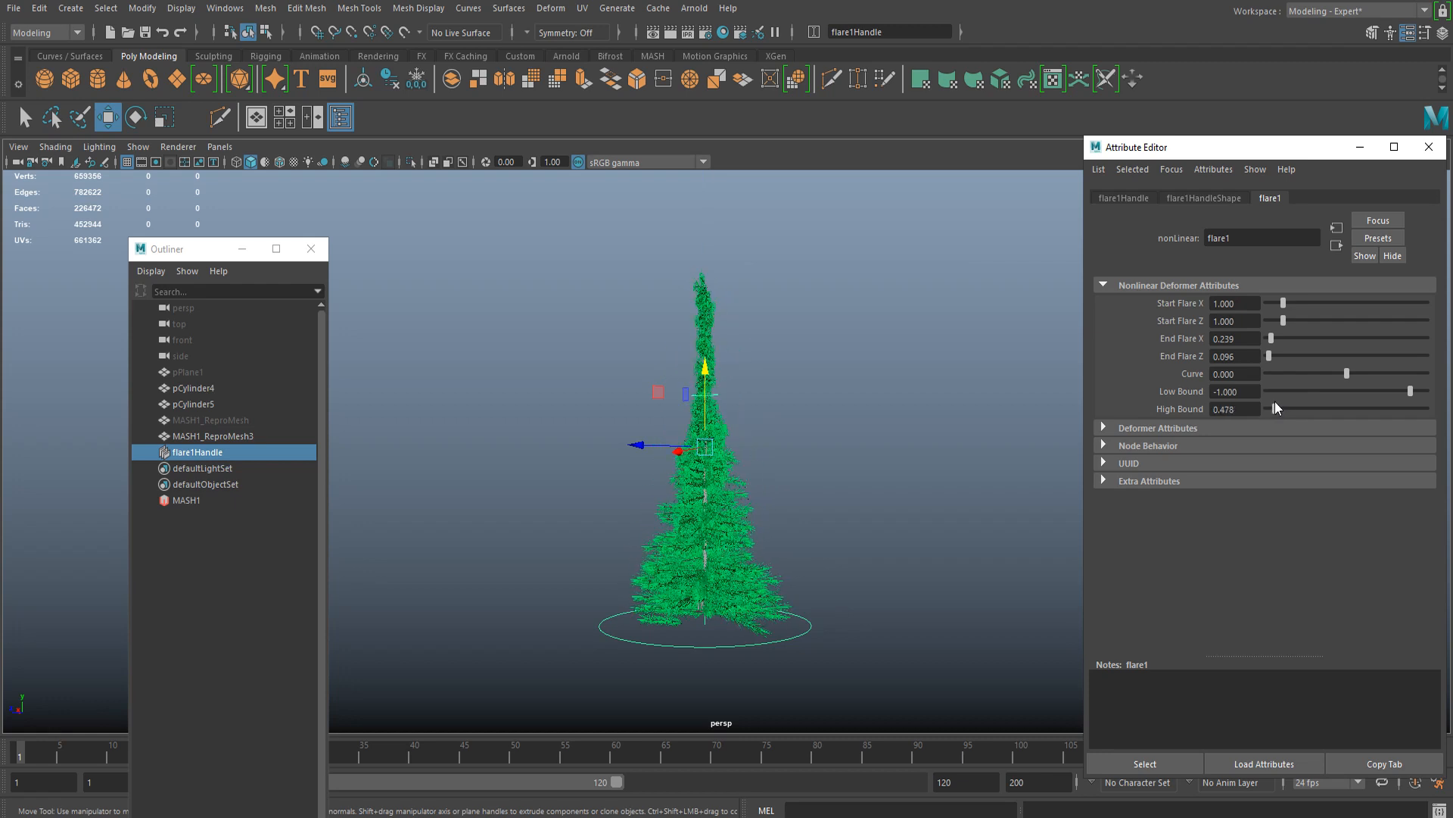
drag(1274, 402, 1277, 403)
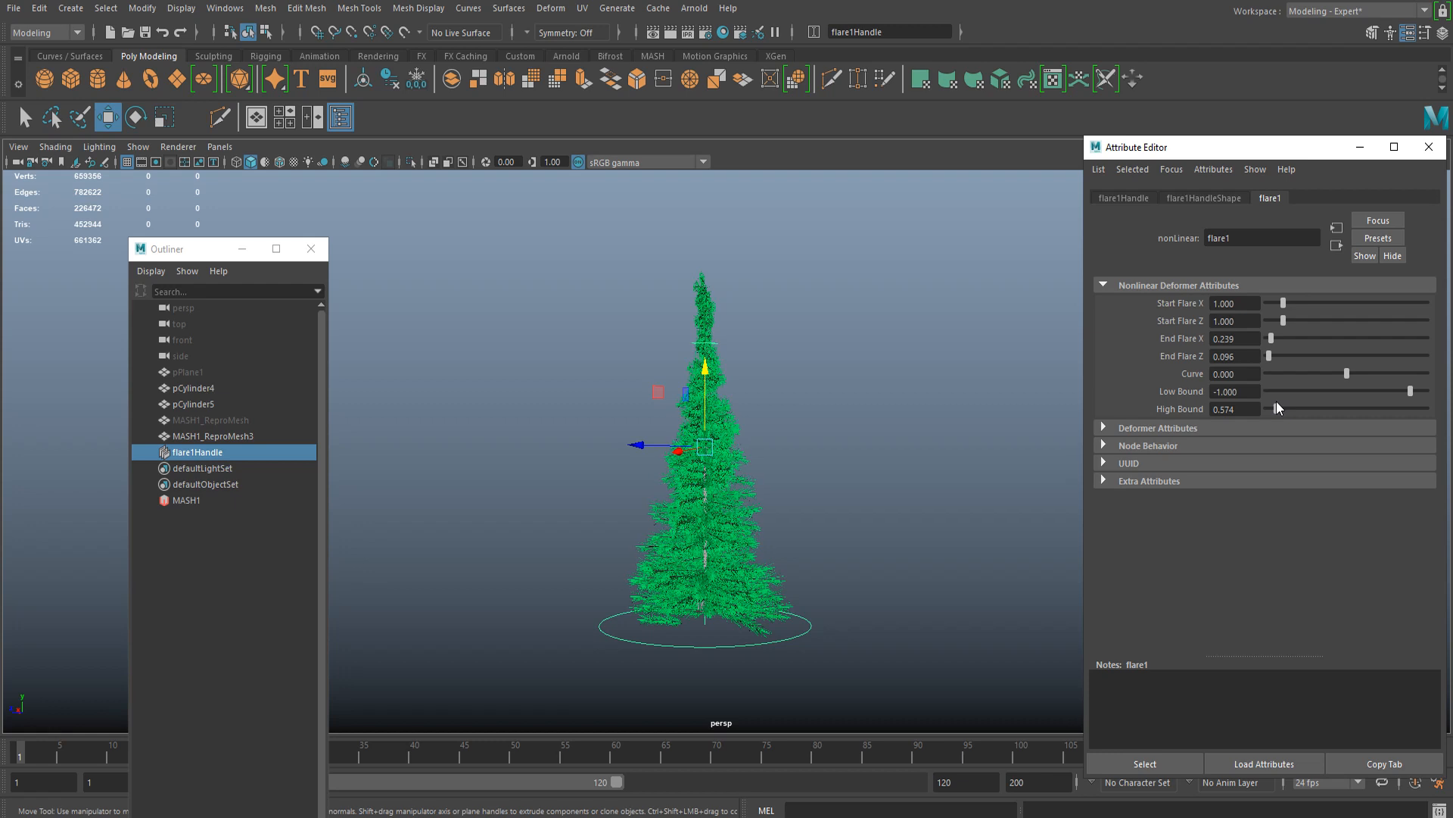
Step: Inspect the treetop up close and set the flare's End Flare Z to 0.287 to widen the tip
scroll(761, 274, up, 8)
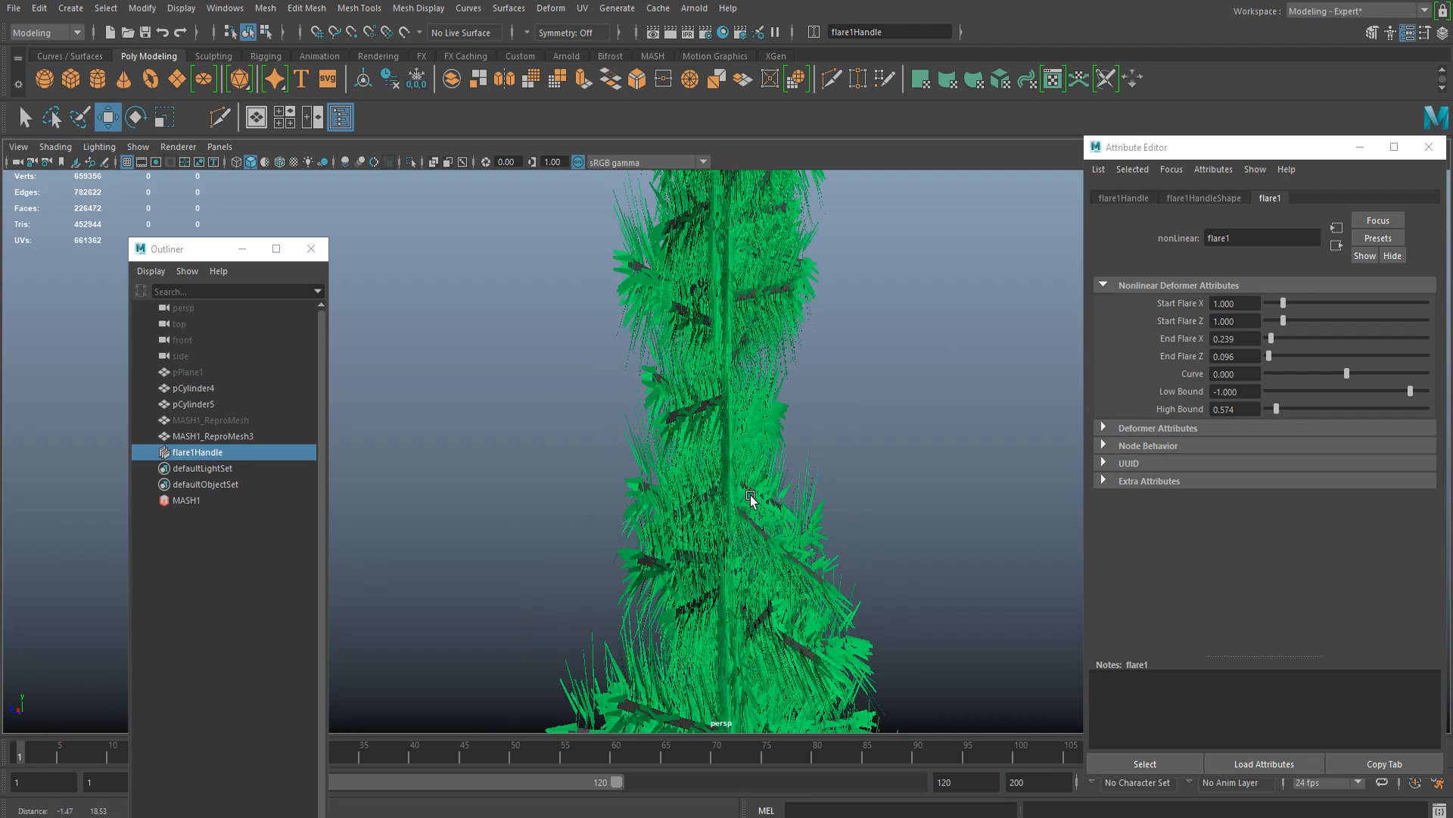
alt+drag(774, 367, 753, 463)
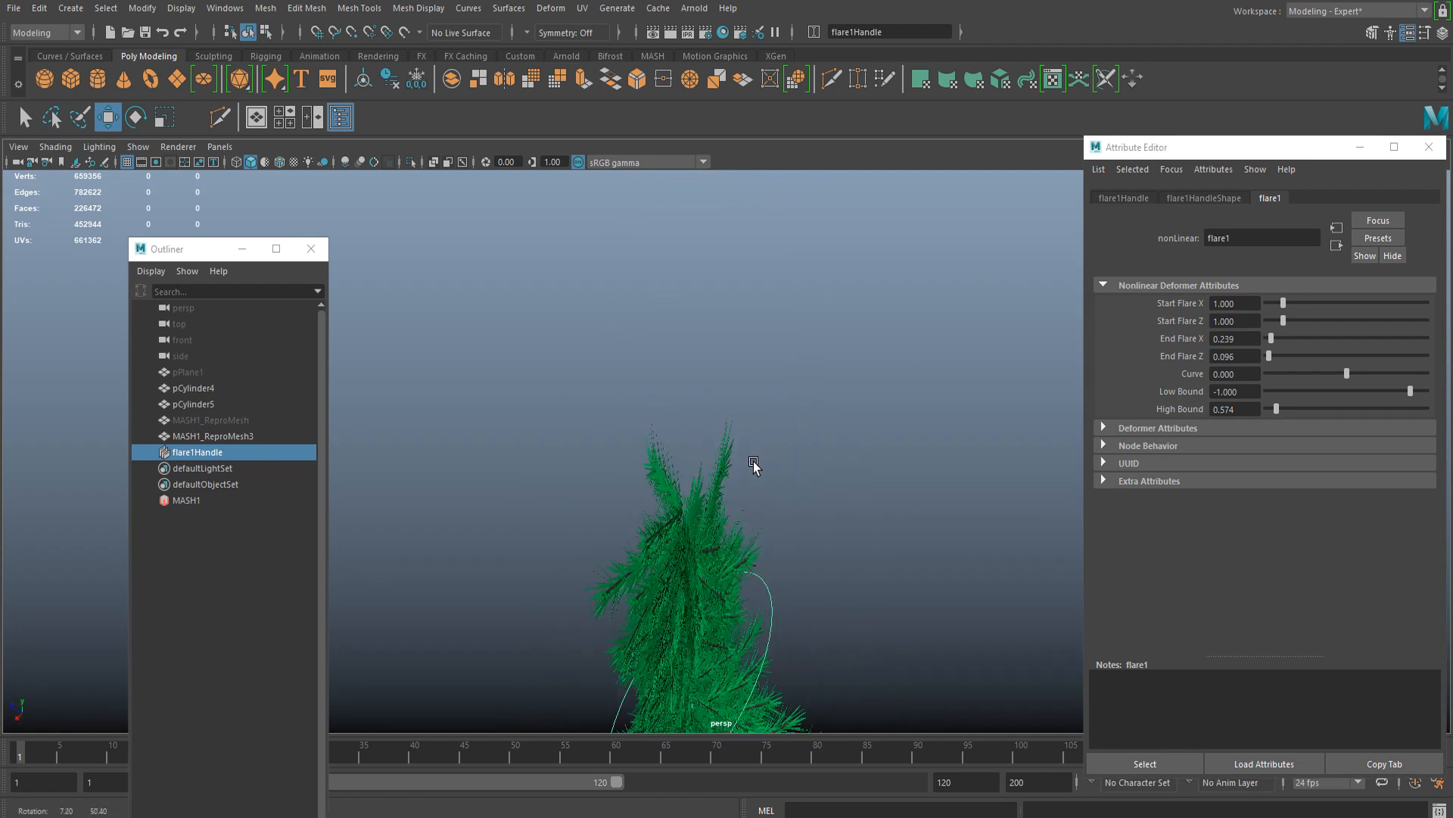
alt+middle_drag(753, 463, 740, 360)
alt+drag(740, 360, 745, 384)
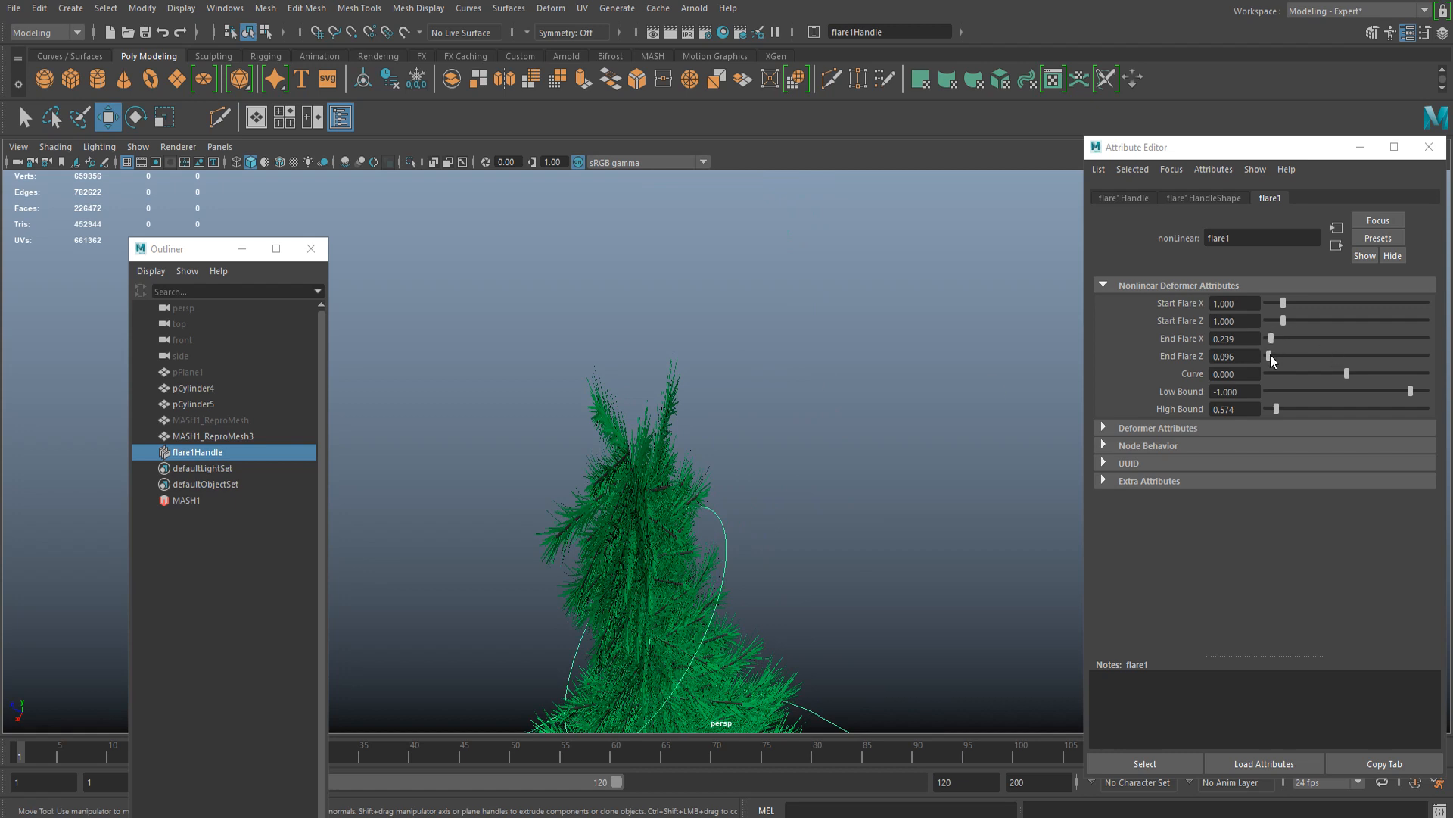
drag(1269, 355, 1272, 356)
alt+drag(663, 451, 740, 369)
alt+middle_drag(740, 369, 746, 340)
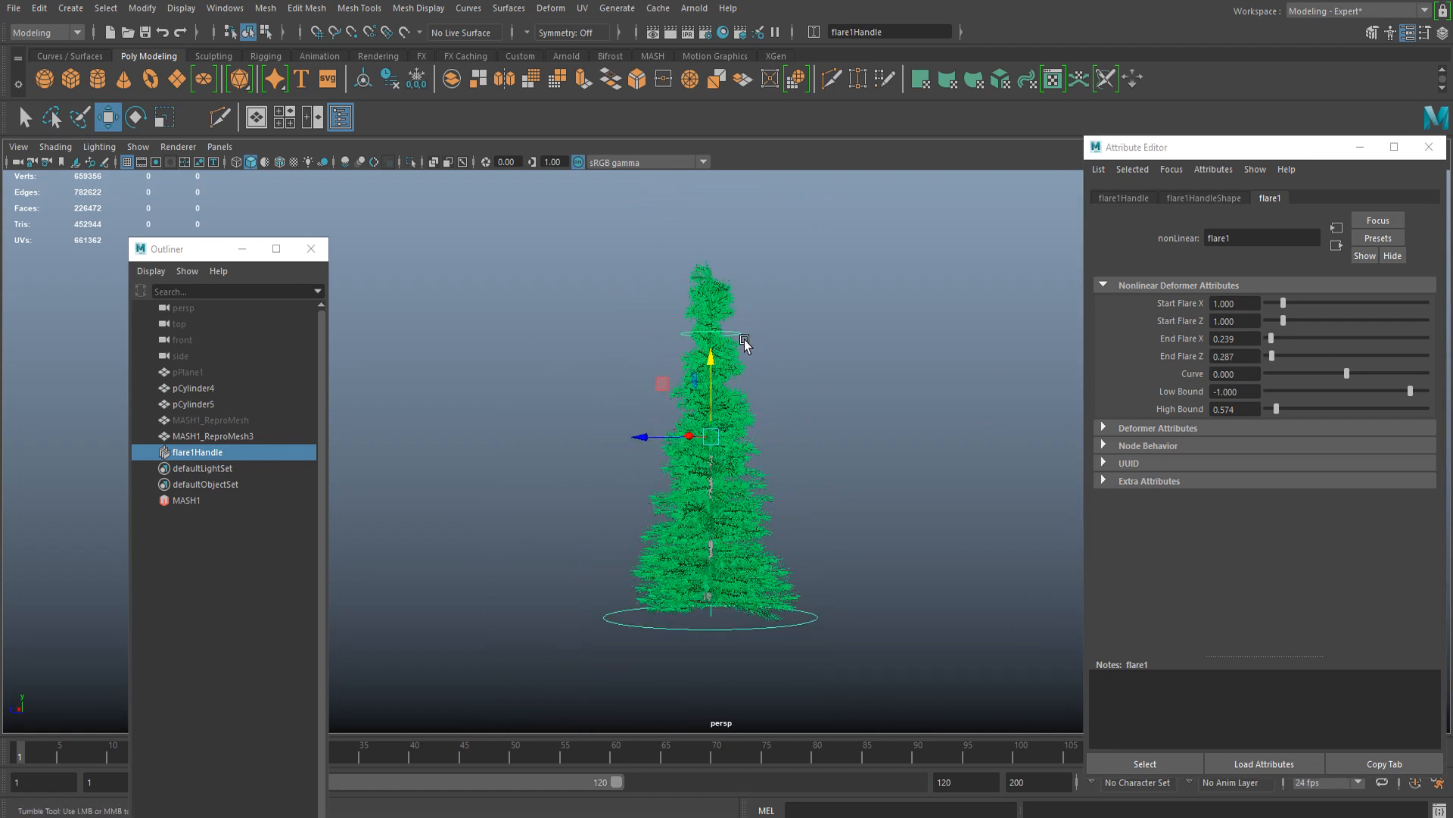
alt+drag(746, 340, 753, 347)
scroll(896, 359, up, 3)
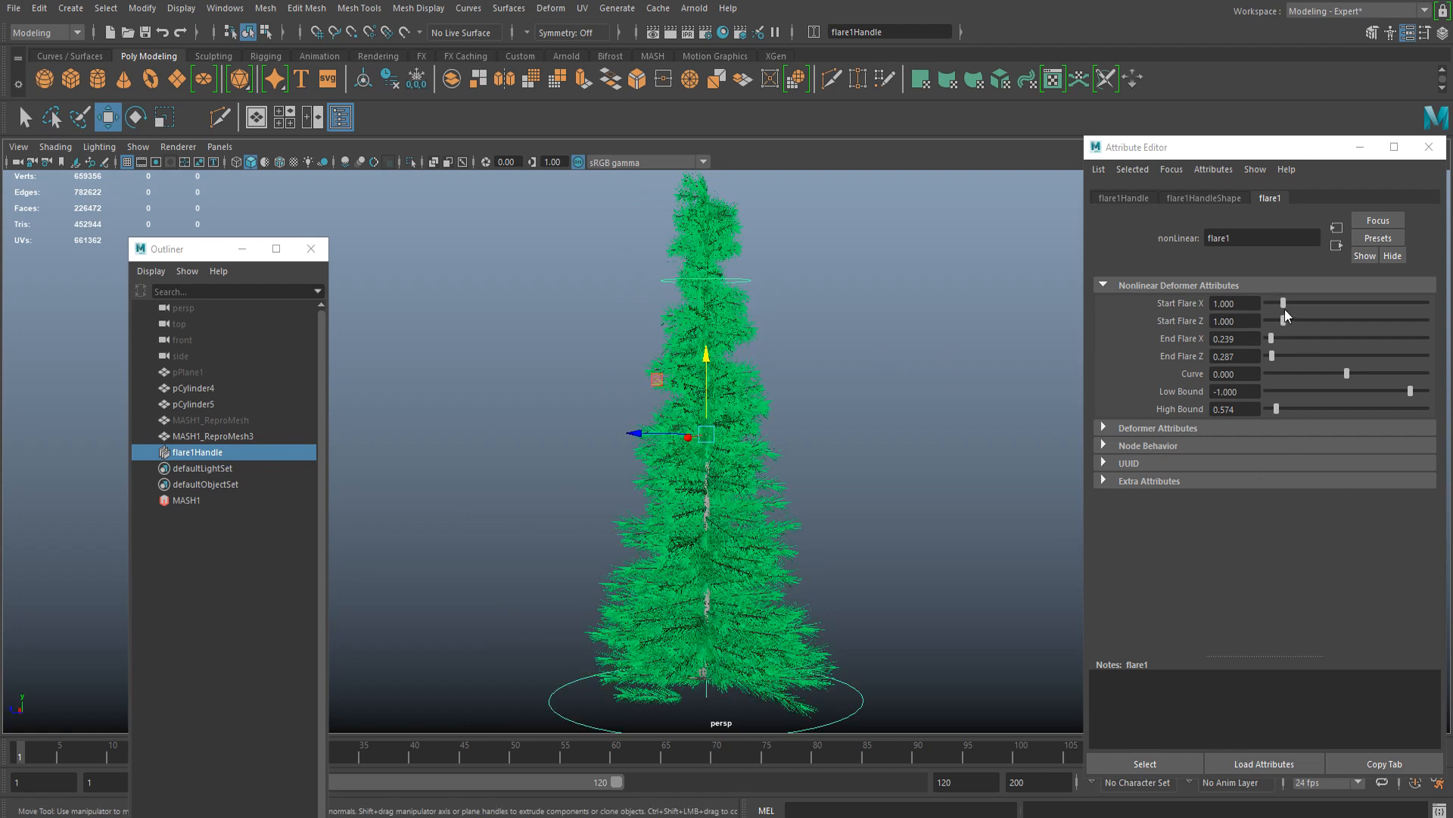
Step: Widen the tree's base by setting the flare's Start Flare X to 1.340 and Start Flare Z to 1.244
drag(1285, 307, 1292, 321)
scroll(598, 521, up, 3)
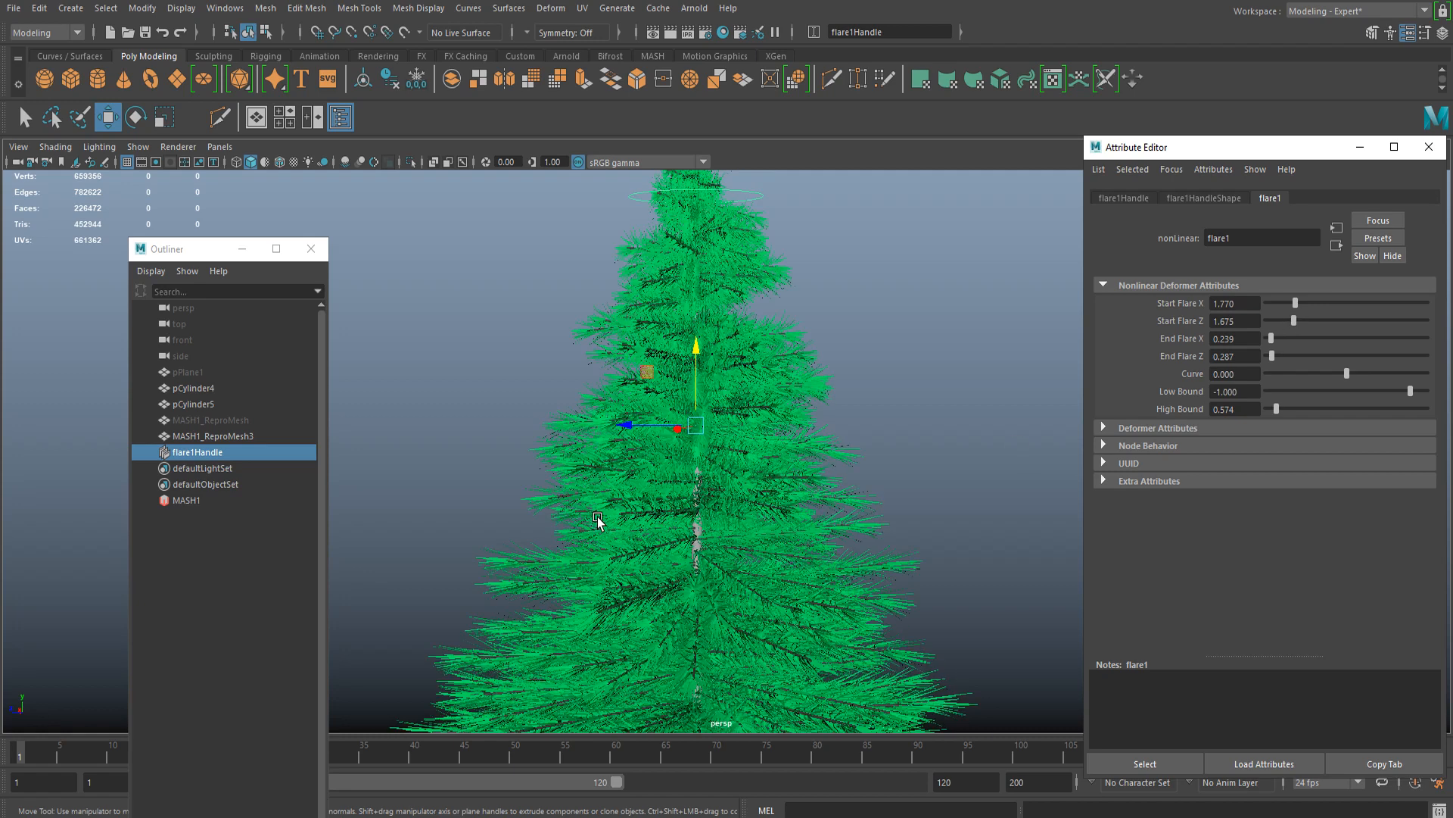
alt+drag(598, 520, 756, 519)
scroll(729, 500, down, 3)
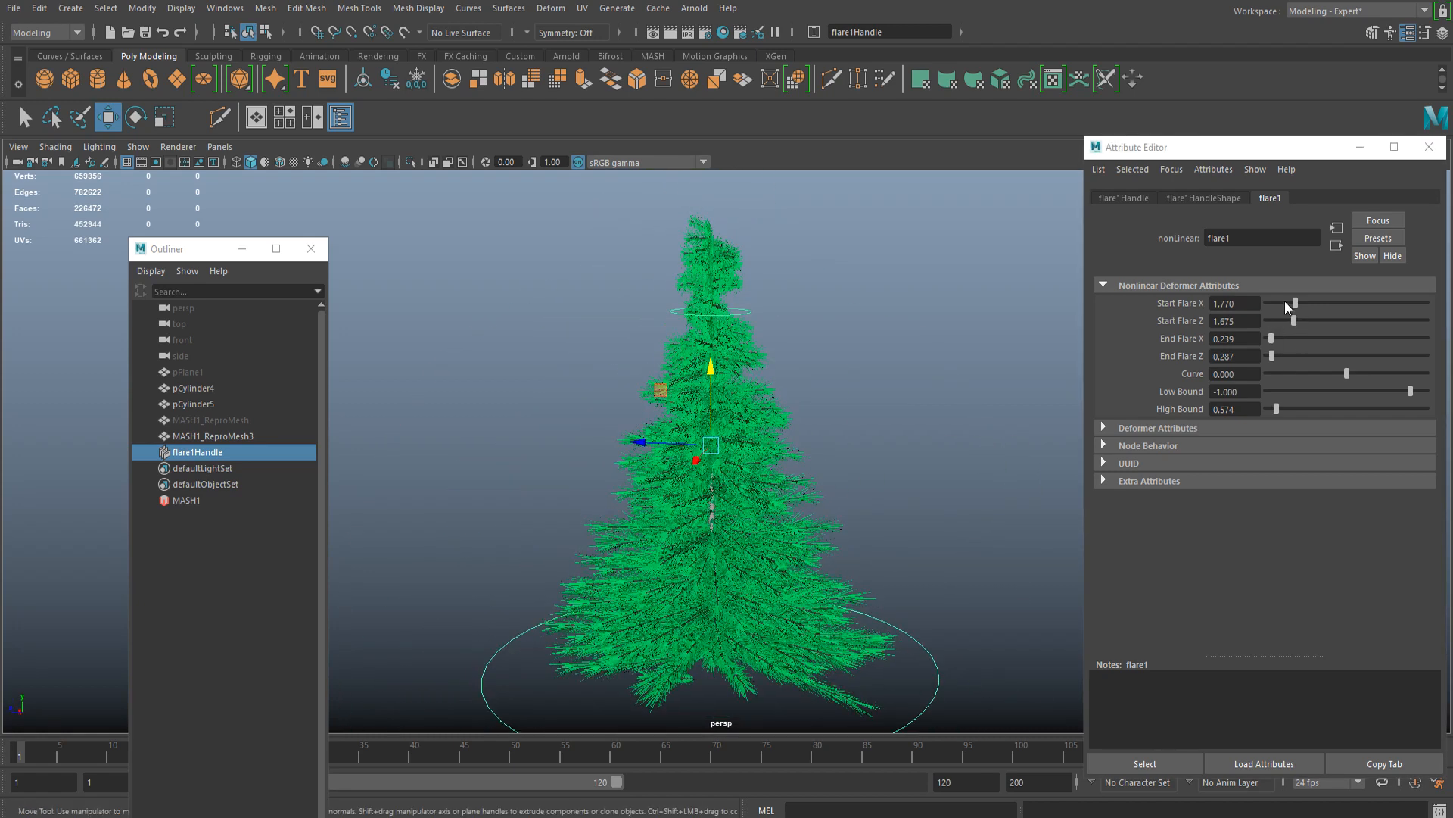
mouse_move(1287, 302)
mouse_down()
mouse_move(1287, 321)
mouse_move(1287, 306)
mouse_up()
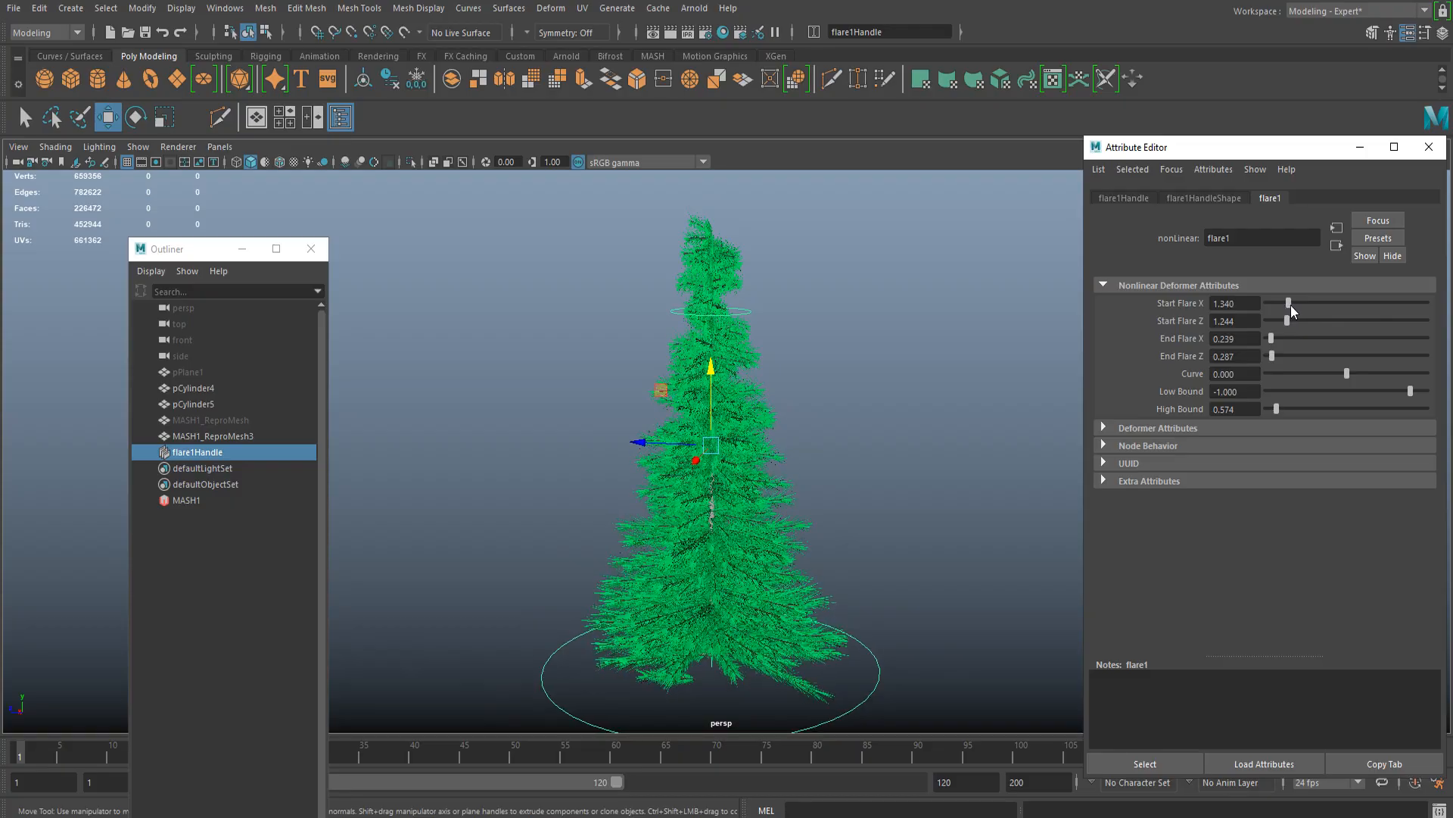
scroll(848, 432, down, 3)
alt+drag(848, 431, 783, 395)
scroll(782, 613, up, 6)
alt+drag(749, 530, 769, 491)
scroll(768, 490, down, 5)
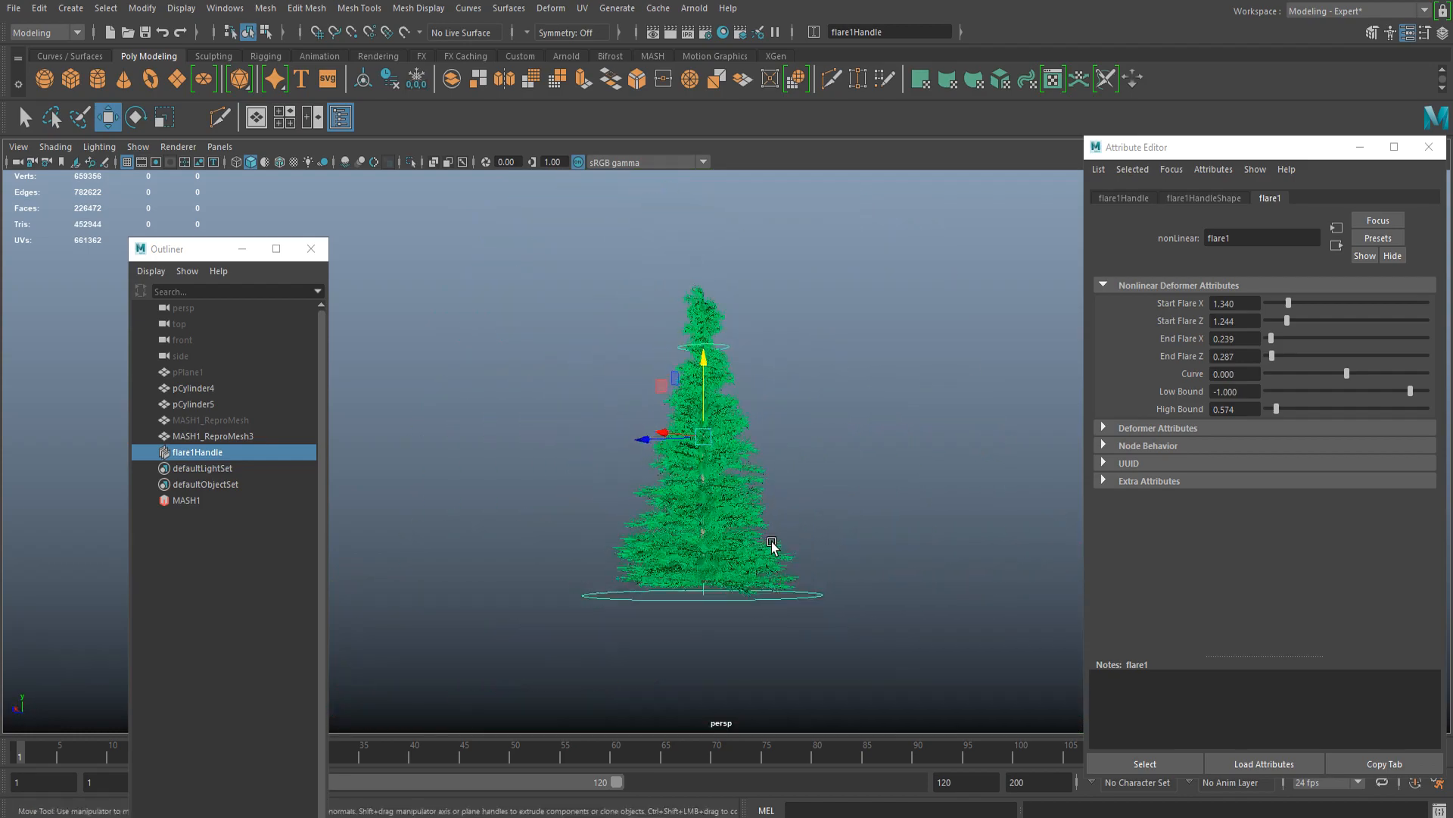
Step: Bake the flare into the foliage by deleting the mesh's history
scroll(771, 517, up, 10)
scroll(770, 517, down, 3)
click(776, 511)
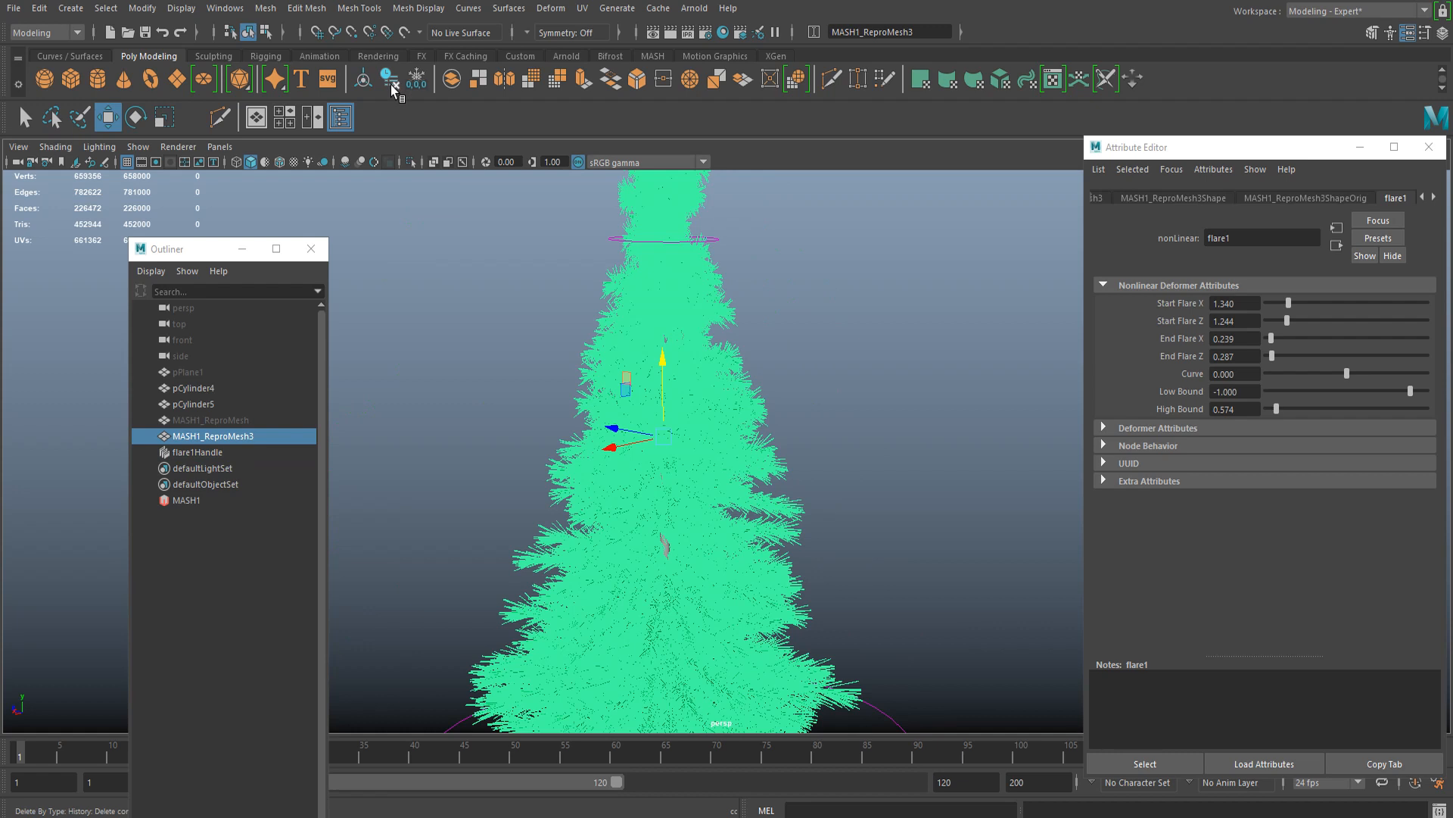
scroll(890, 385, down, 5)
click(789, 290)
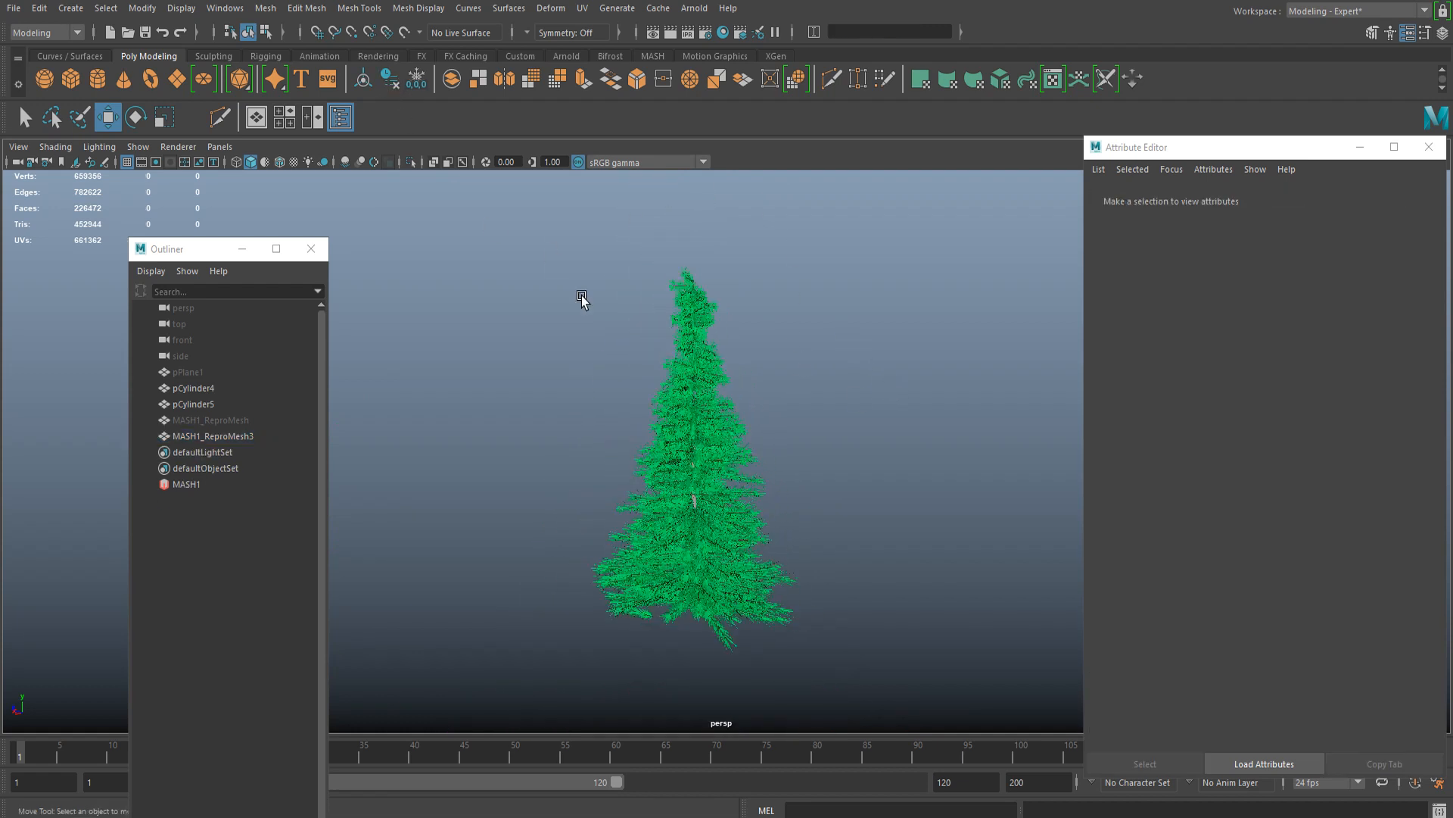
Step: Select the trunk cylinder pCylinder5 inside the tapered foliage
scroll(639, 325, up, 3)
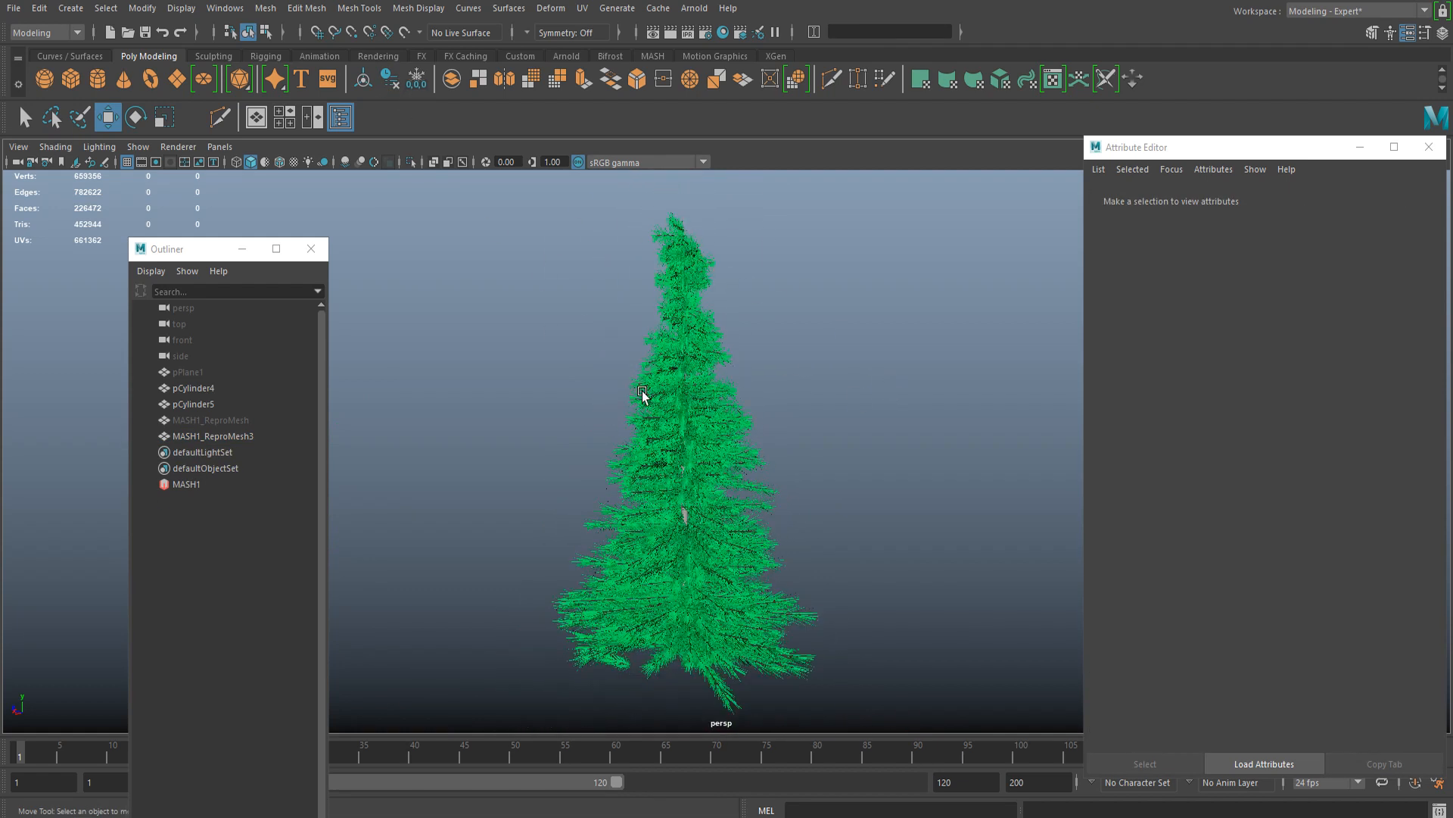
mouse_move(643, 394)
alt+mouse_down()
mouse_move(734, 422)
mouse_move(707, 565)
mouse_move(651, 393)
alt+mouse_up()
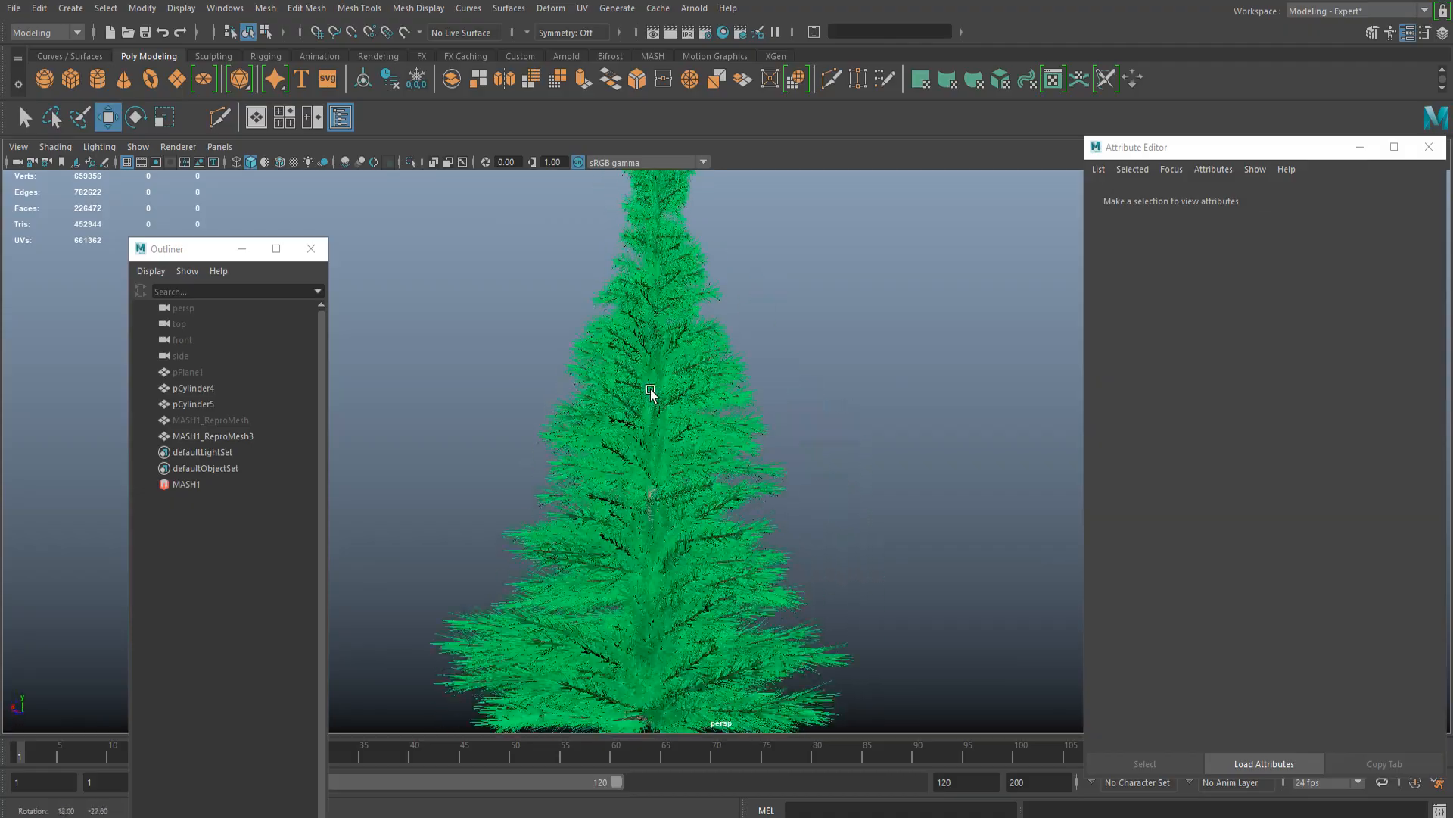
click(651, 391)
scroll(742, 389, up, 6)
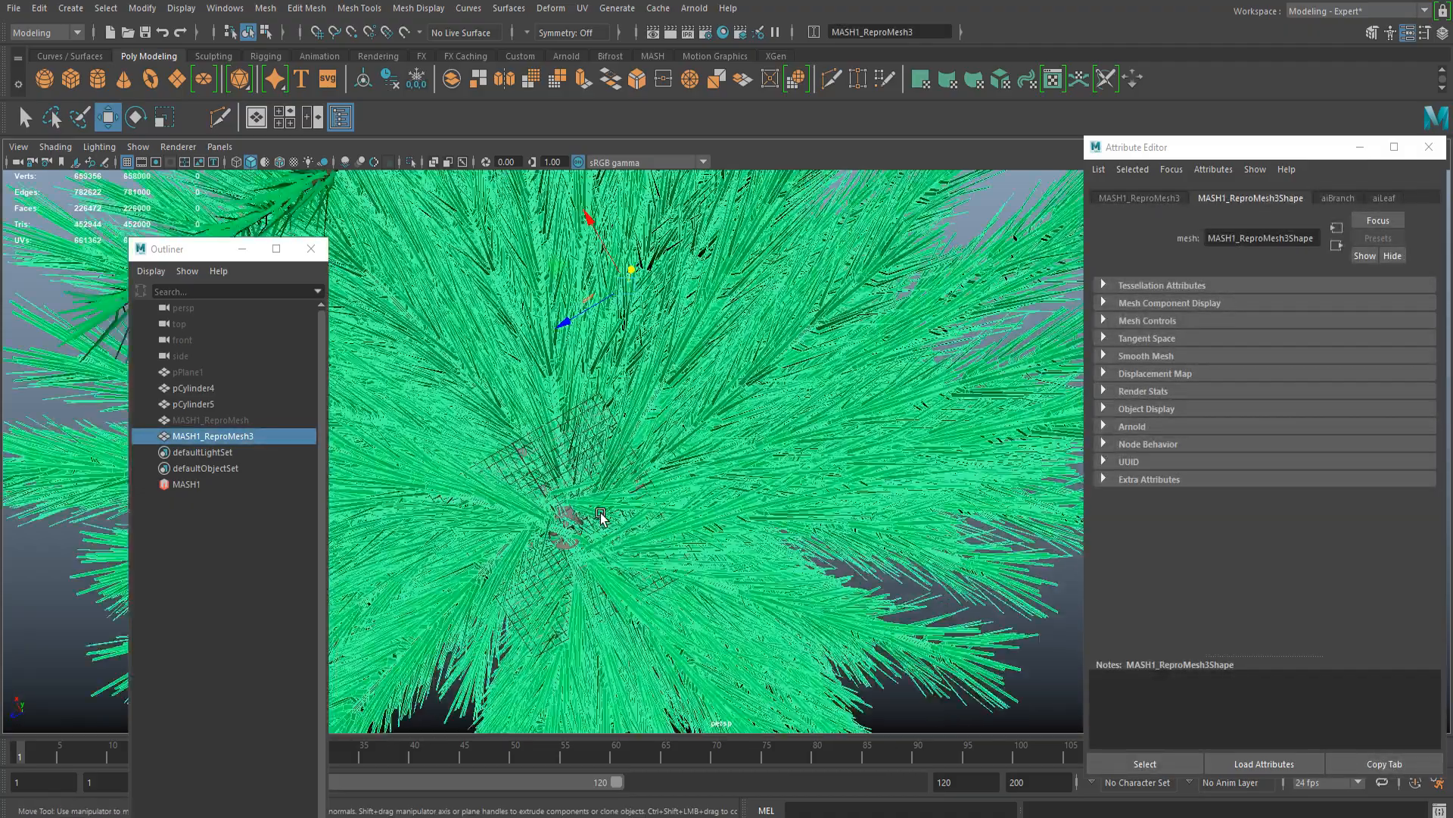
click(567, 518)
scroll(598, 552, up, 3)
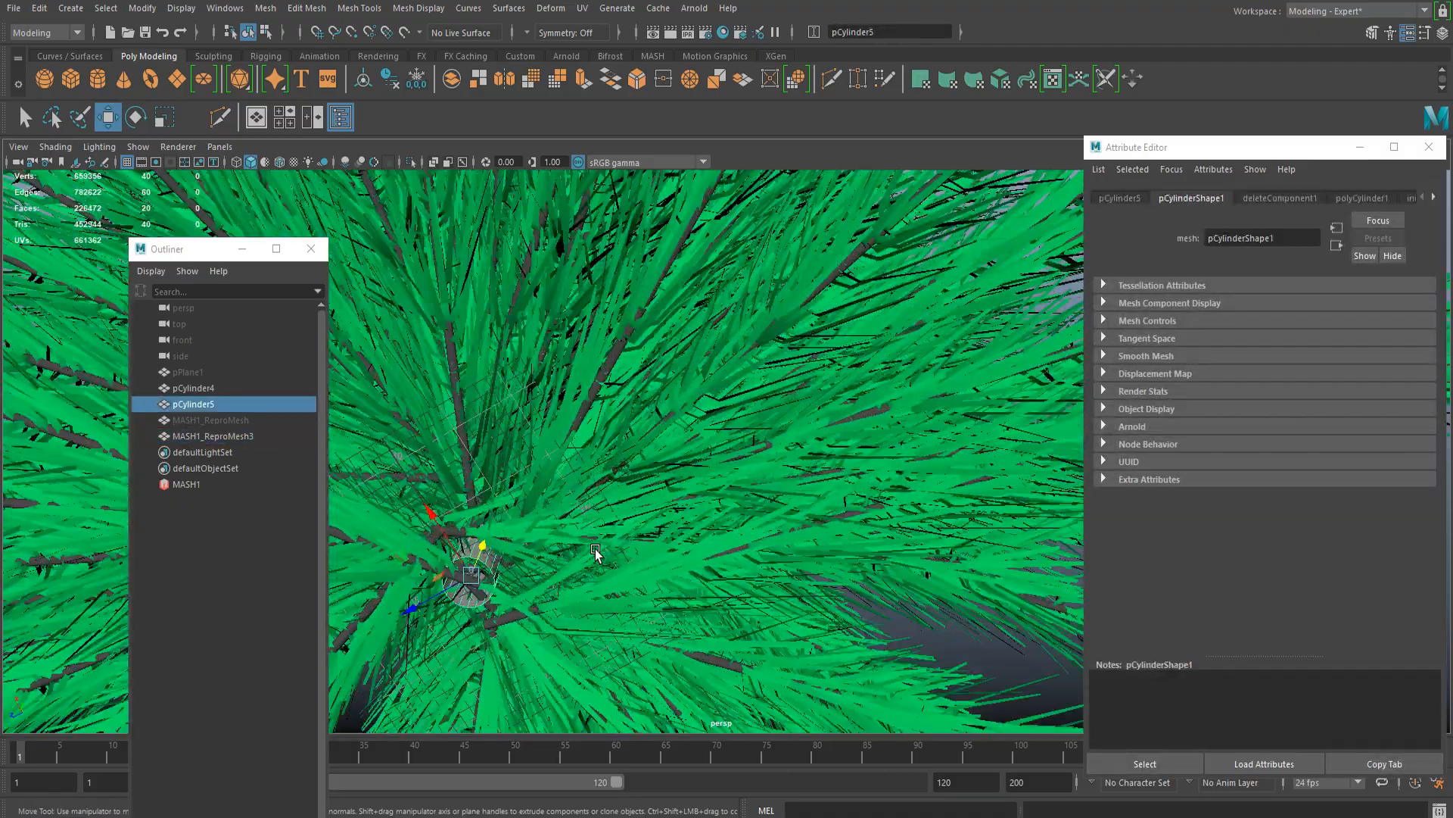
scroll(597, 552, down, 8)
alt+drag(632, 412, 603, 551)
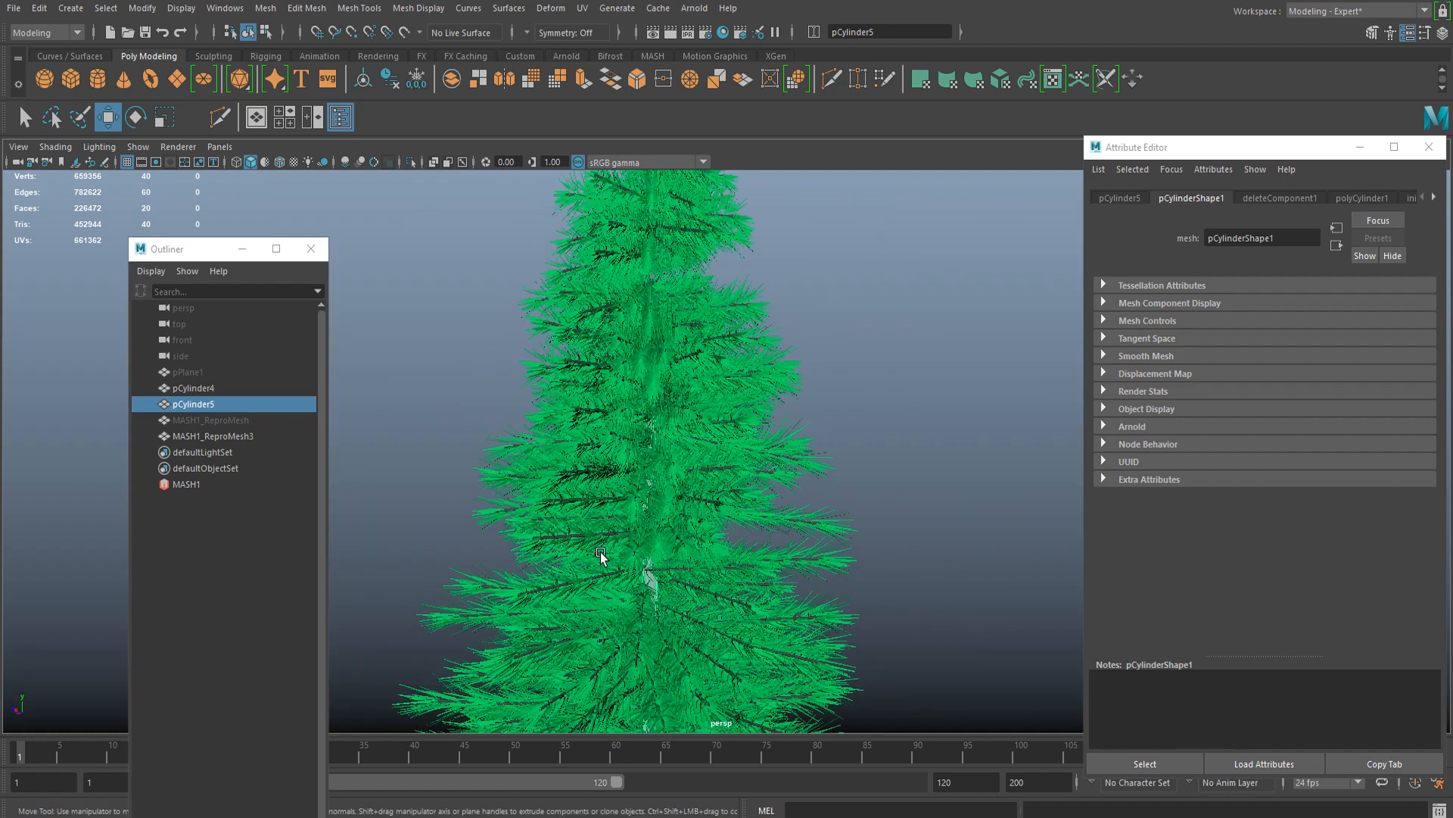
Step: Isolate the trunk cylinder to select its top vertices, and raise them within the foliage to just below the treetop
click(413, 164)
right_click(685, 409)
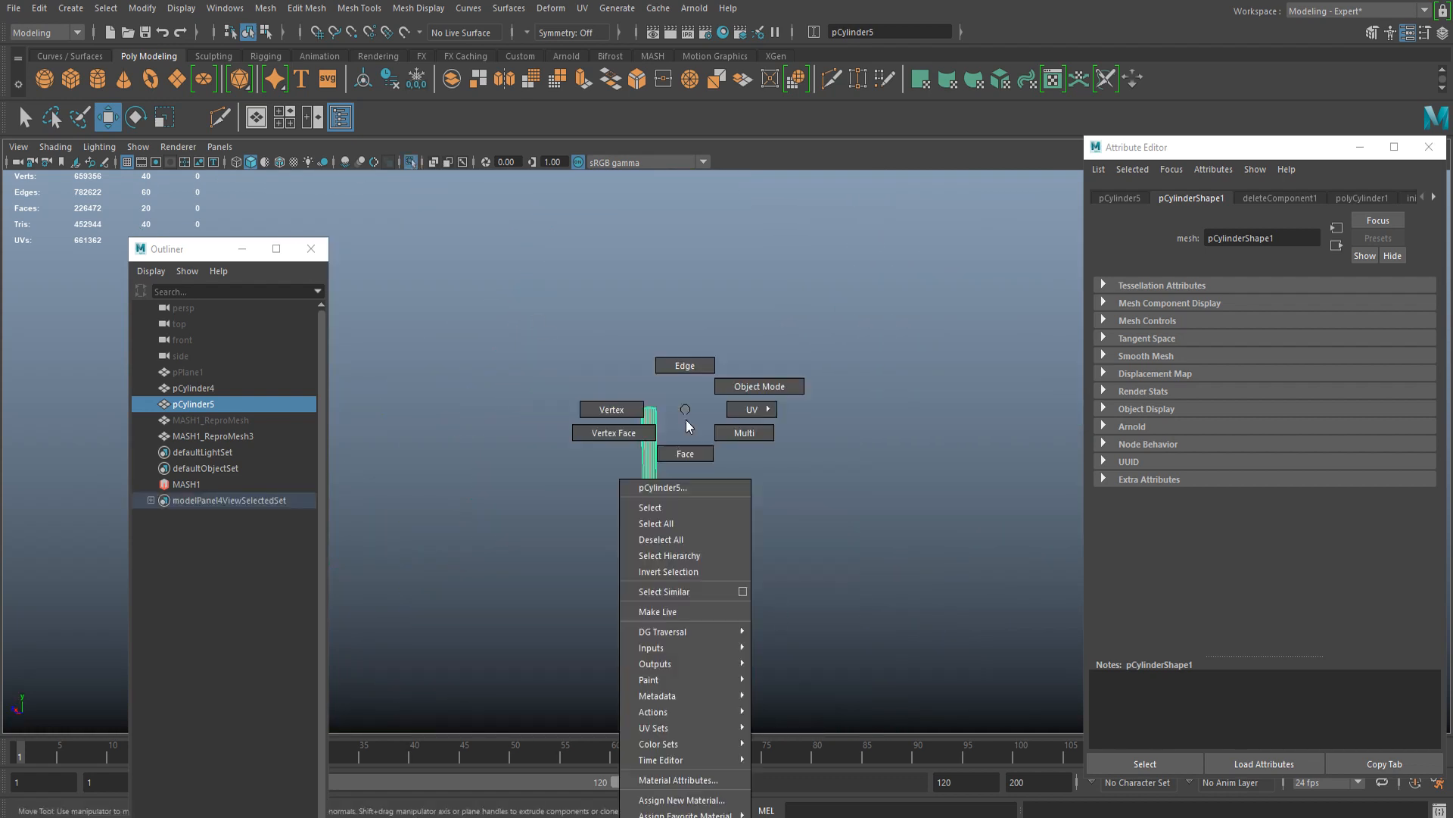
click(591, 391)
drag(582, 360, 745, 457)
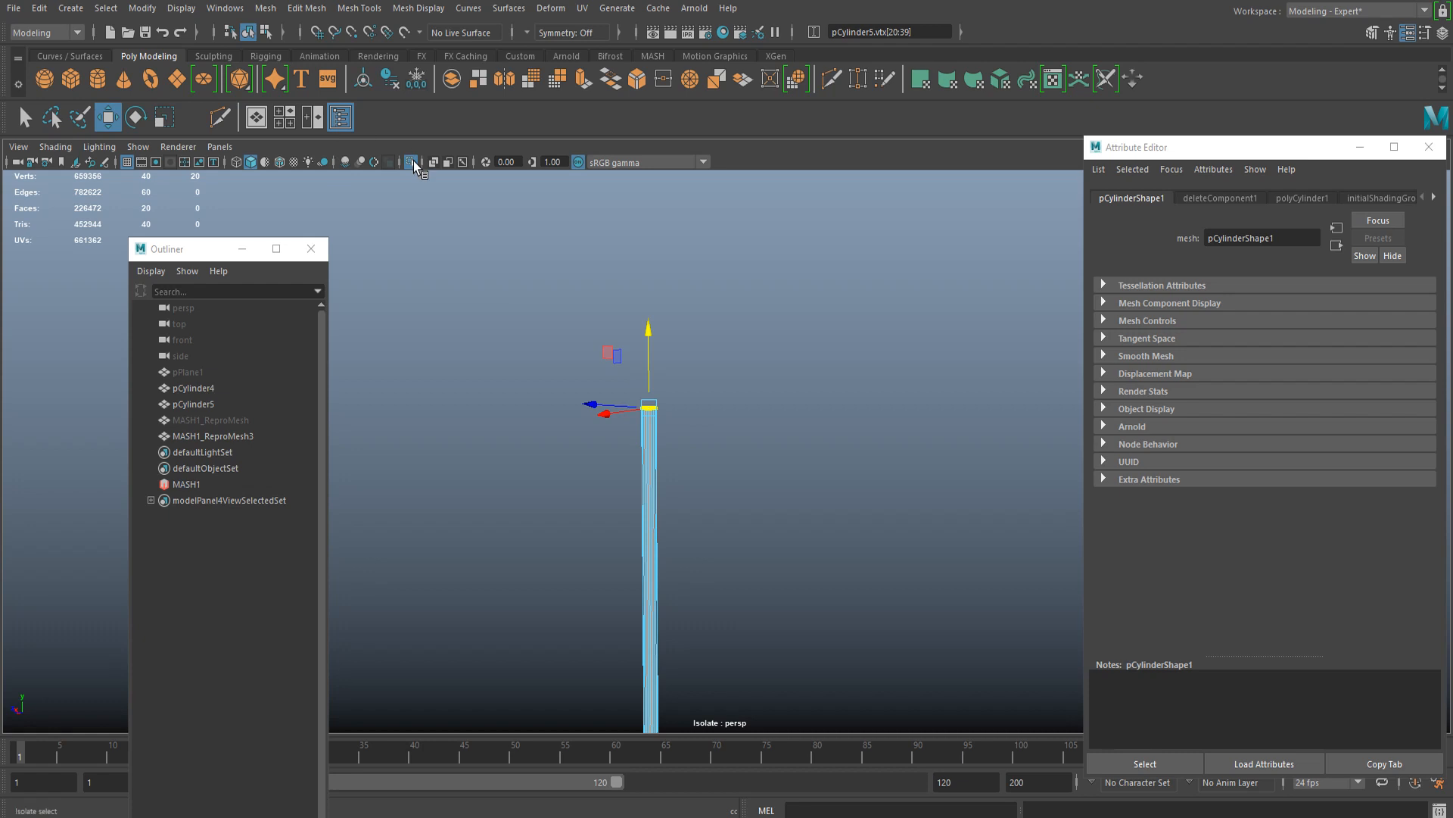
click(413, 160)
scroll(719, 479, up, 3)
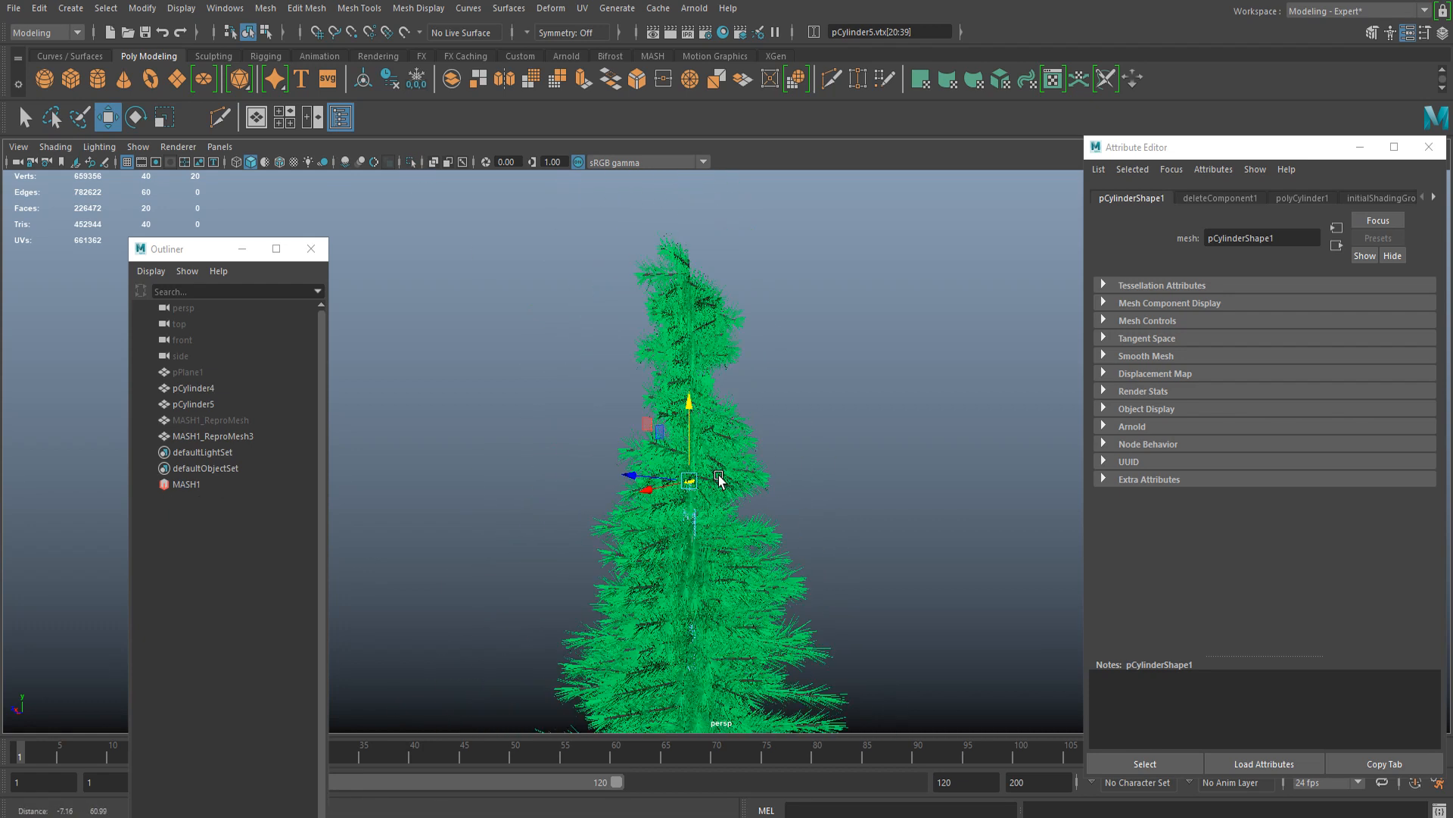
alt+middle_drag(719, 478, 734, 518)
drag(704, 457, 721, 330)
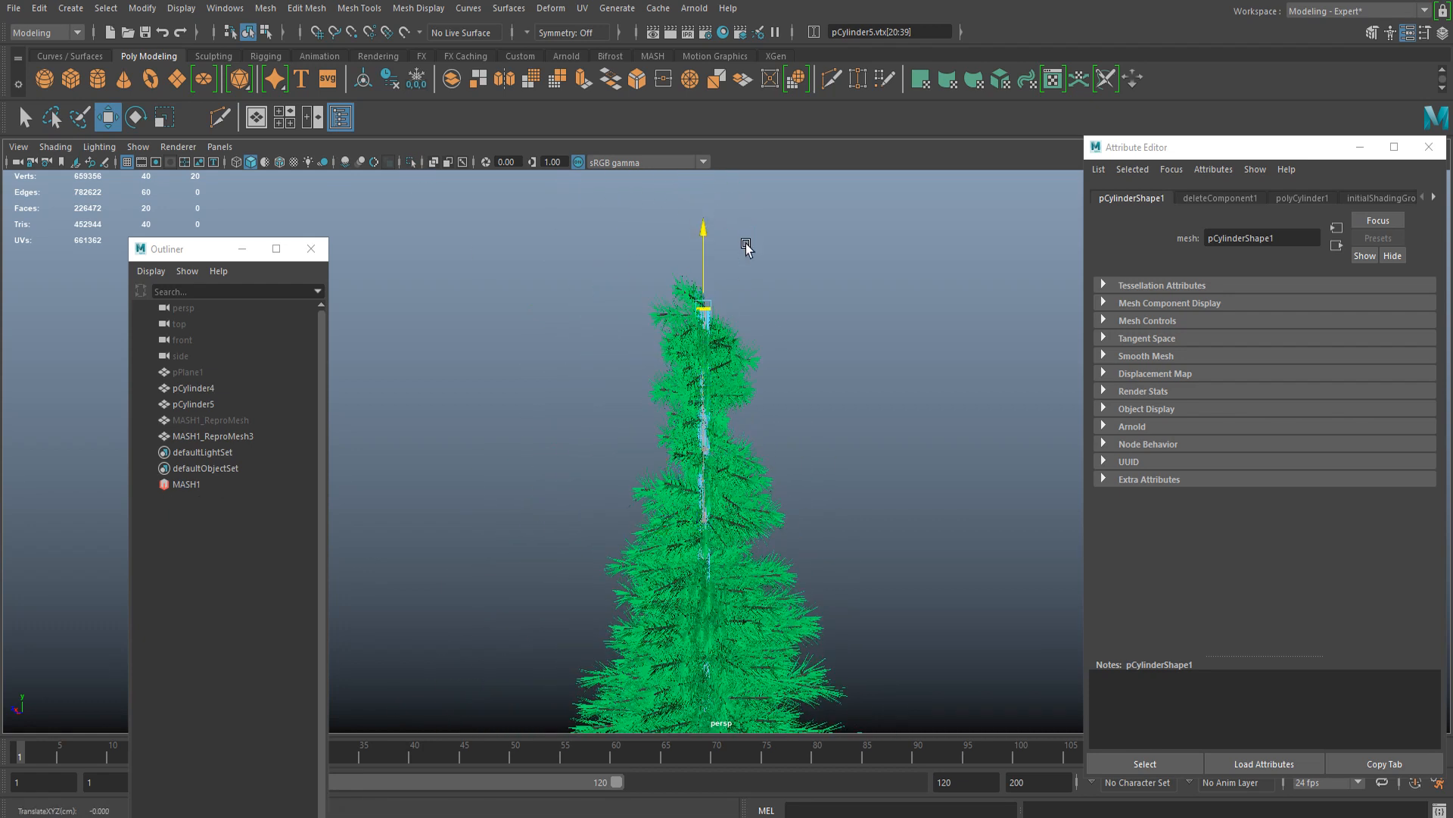
click(824, 272)
scroll(691, 419, up, 4)
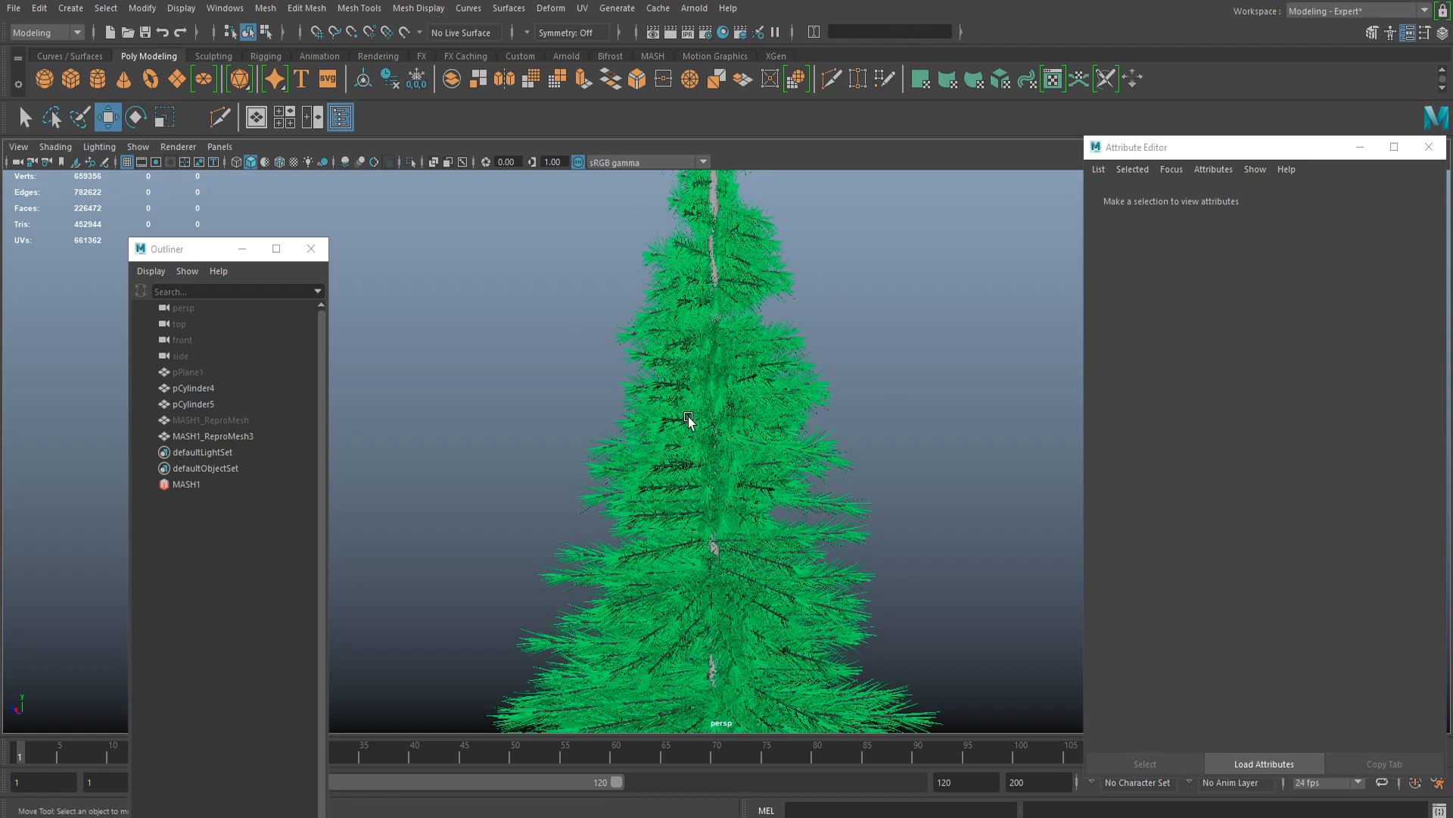
Step: Find and select the single source branch pCylinder4 at the base of the tree
alt+middle_drag(619, 548, 589, 406)
scroll(587, 435, up, 1)
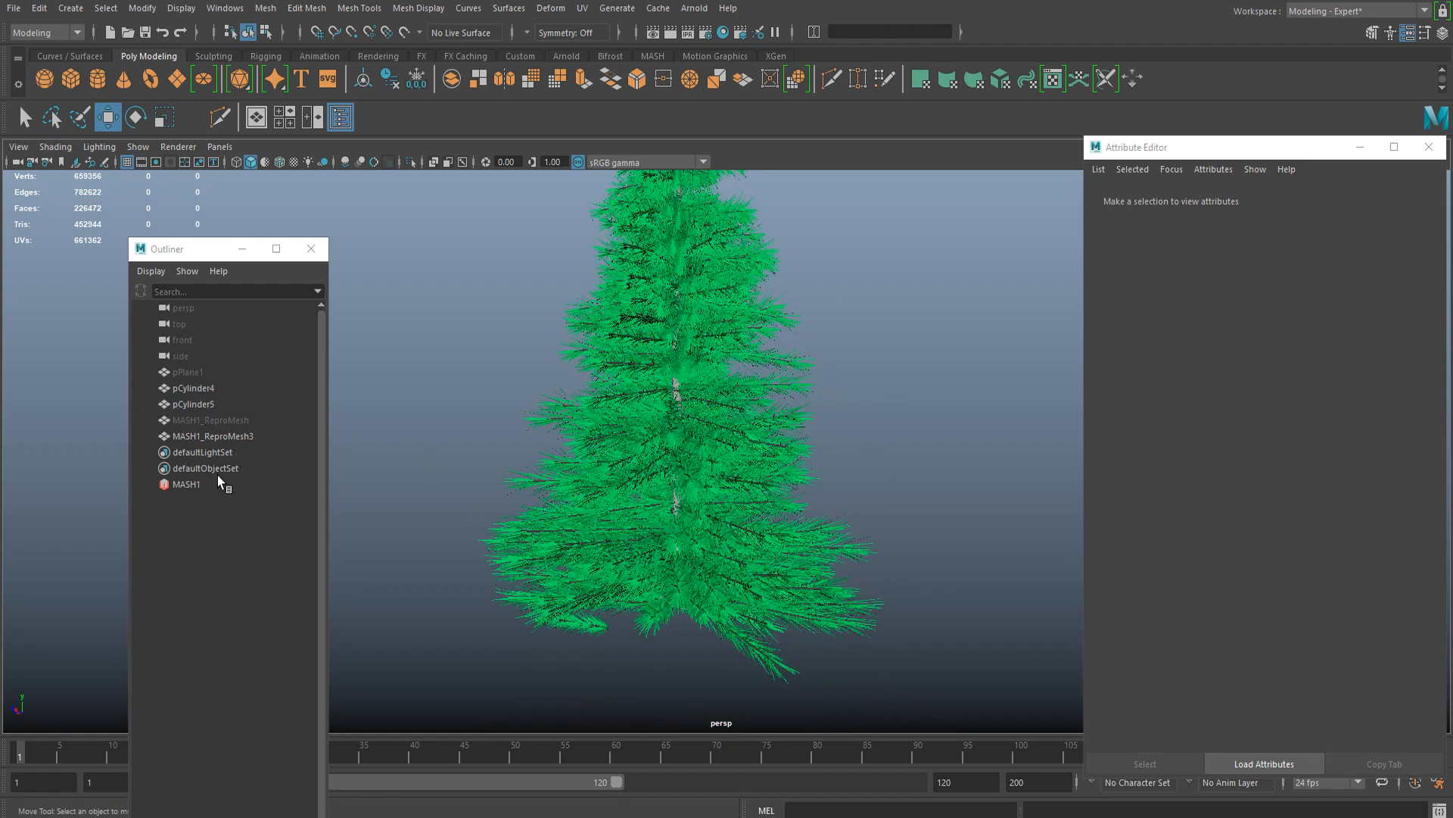
click(221, 419)
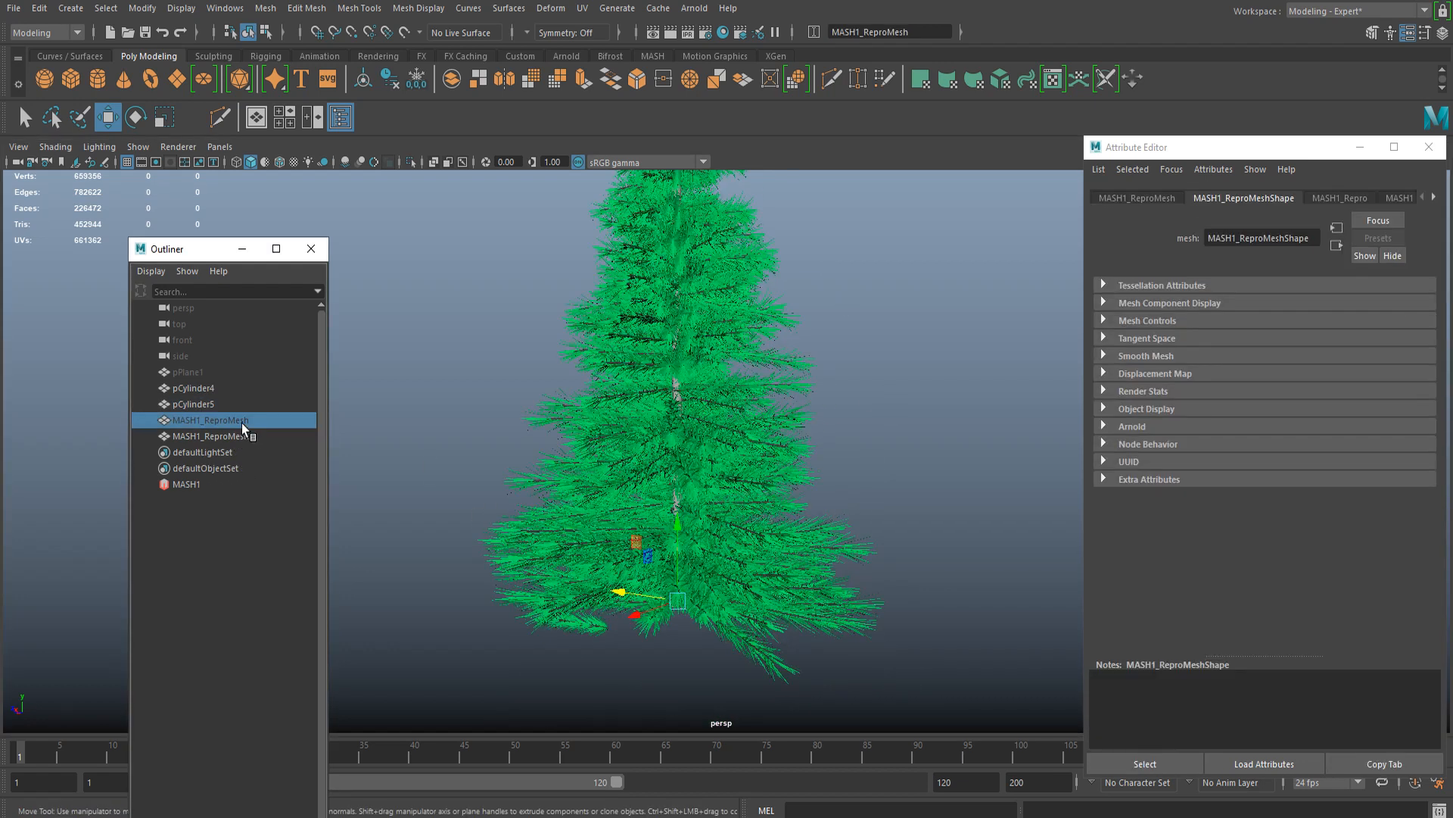
click(213, 376)
click(224, 416)
click(228, 399)
click(229, 389)
Step: Move the single branch straight up from the tree's base until it sits beside the treetop
mouse_move(586, 240)
alt+middle_down()
mouse_move(603, 255)
mouse_move(607, 239)
alt+middle_up()
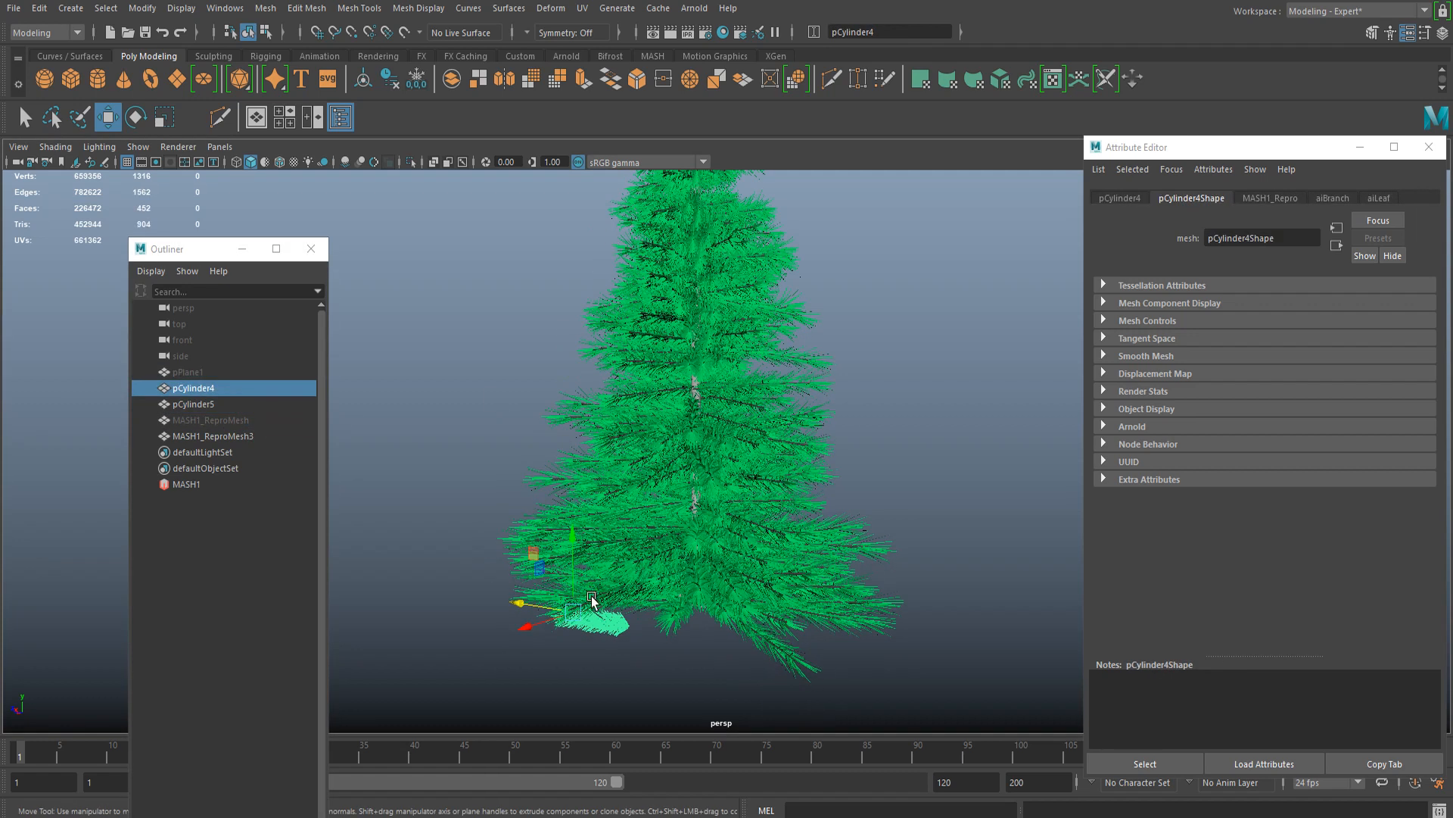
drag(567, 560, 567, 310)
alt+middle_drag(598, 361, 594, 504)
alt+drag(588, 519, 593, 587)
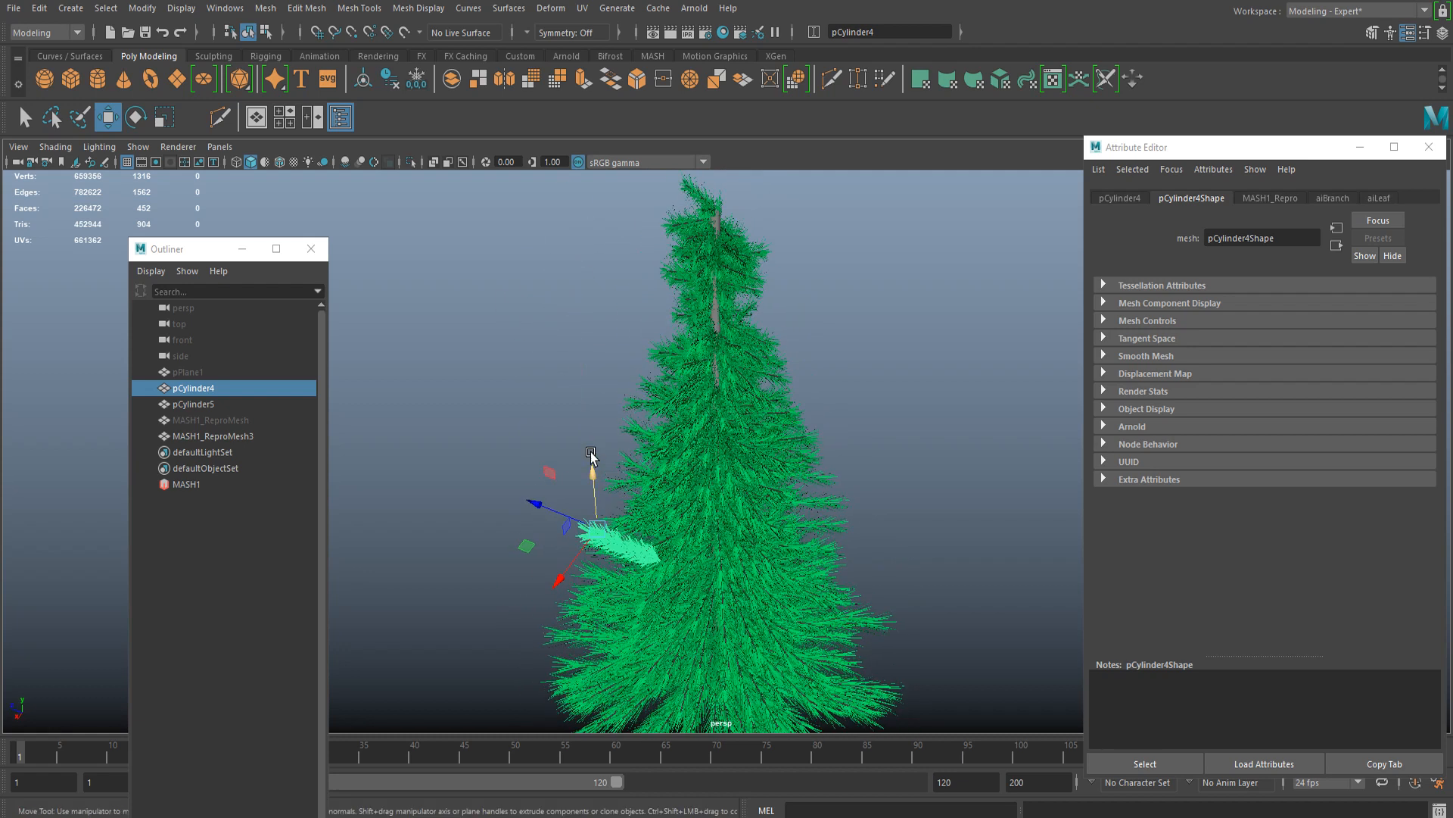
drag(594, 471, 572, 246)
alt+middle_drag(649, 238, 616, 390)
drag(540, 391, 570, 272)
alt+right_drag(504, 306, 547, 385)
alt+middle_drag(434, 318, 671, 367)
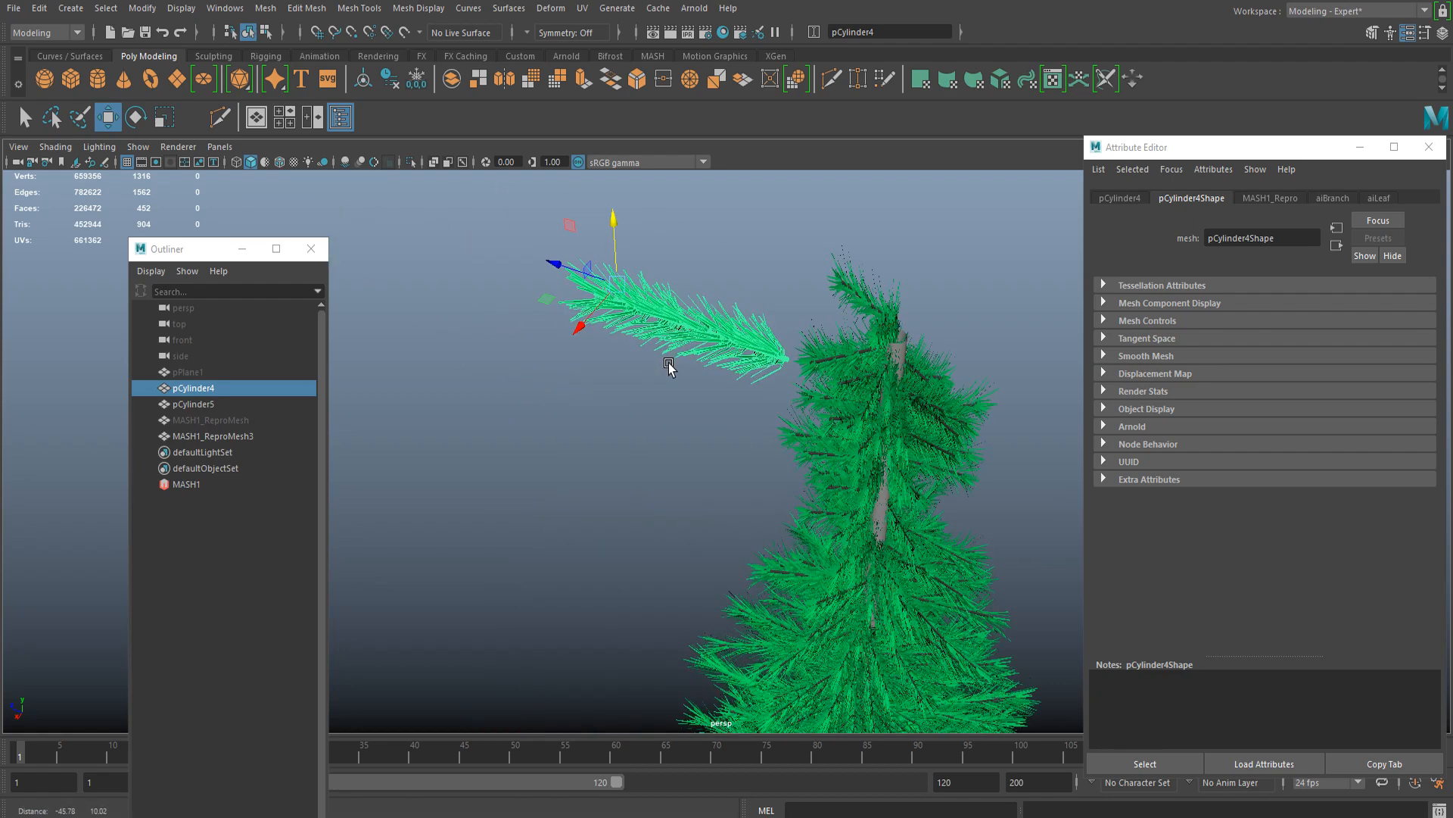
Step: Activate pivot editing on the raised branch beside the treetop
alt+right_drag(616, 324, 711, 310)
alt+middle_drag(712, 310, 531, 392)
key(d)
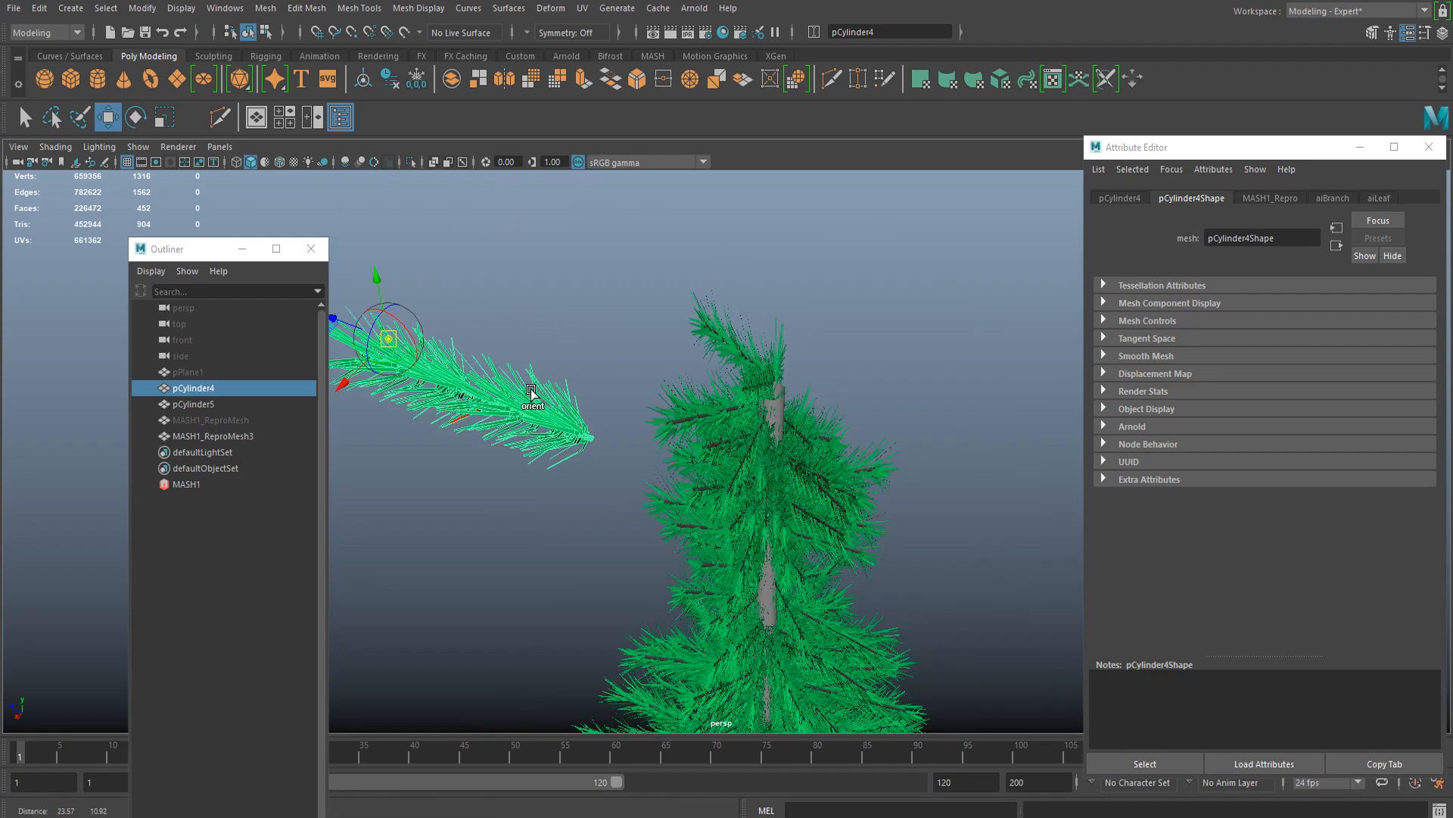
Step: Move the pivot of the separate branch pCylinder4 to the base of its stem, snapping it to a vertex
alt+right_drag(447, 348, 530, 378)
alt+middle_drag(424, 352, 597, 380)
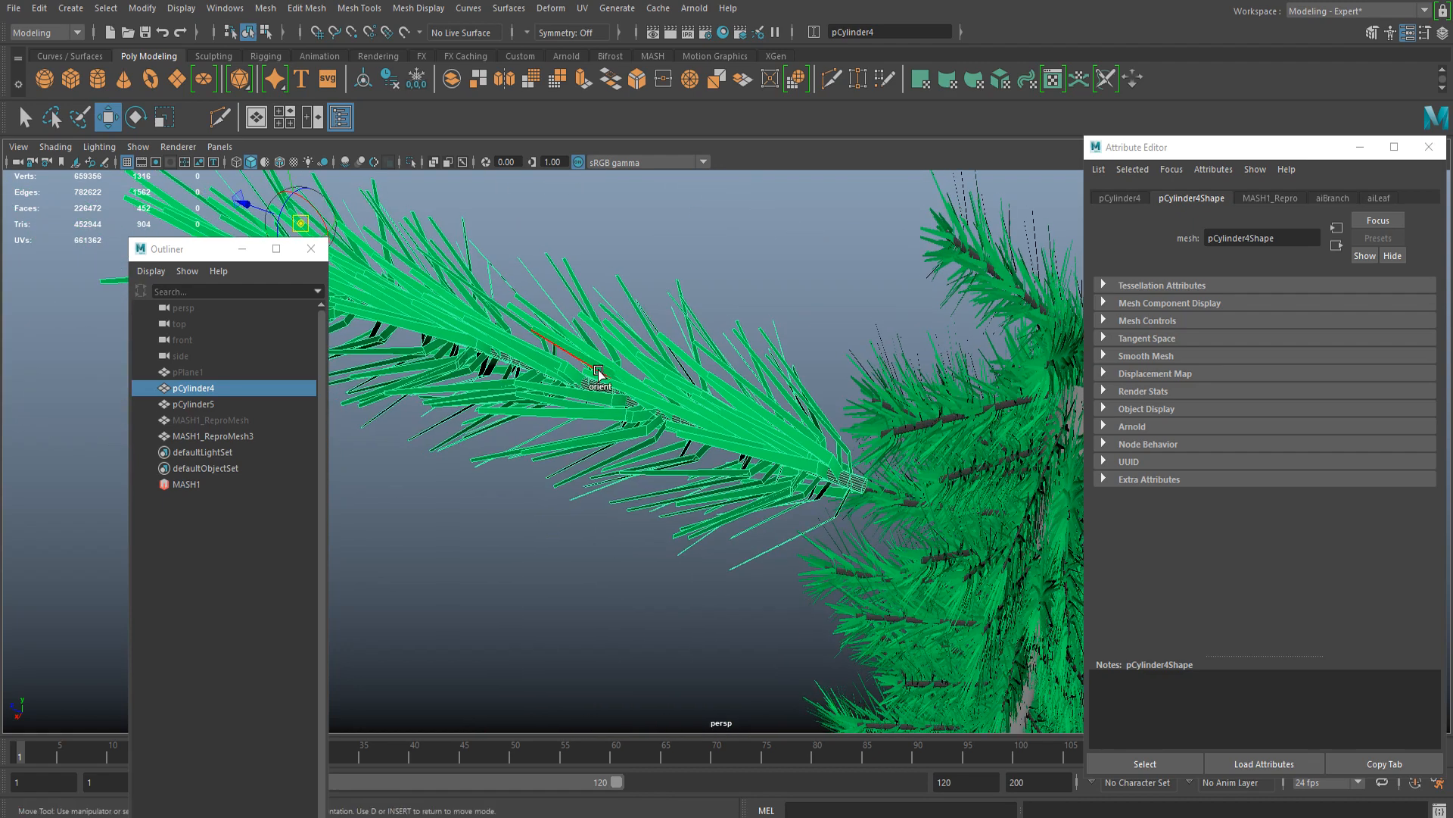
alt+right_drag(573, 371, 502, 348)
alt+drag(594, 392, 569, 401)
alt+middle_drag(520, 387, 533, 375)
key(v)
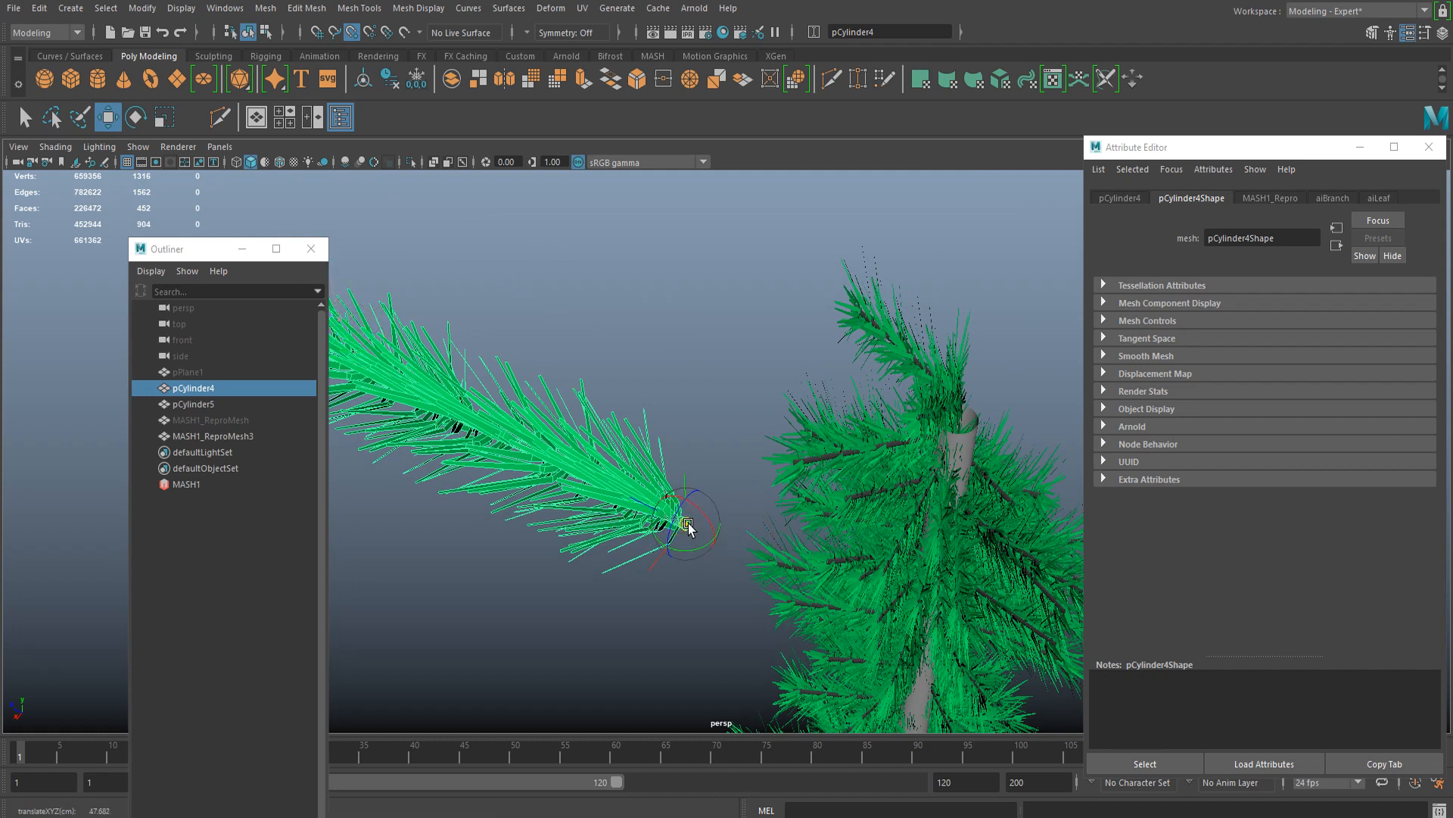
Step: Rotate the separate branch about its base until it stands upright
alt+right_drag(724, 558, 741, 471)
key(e)
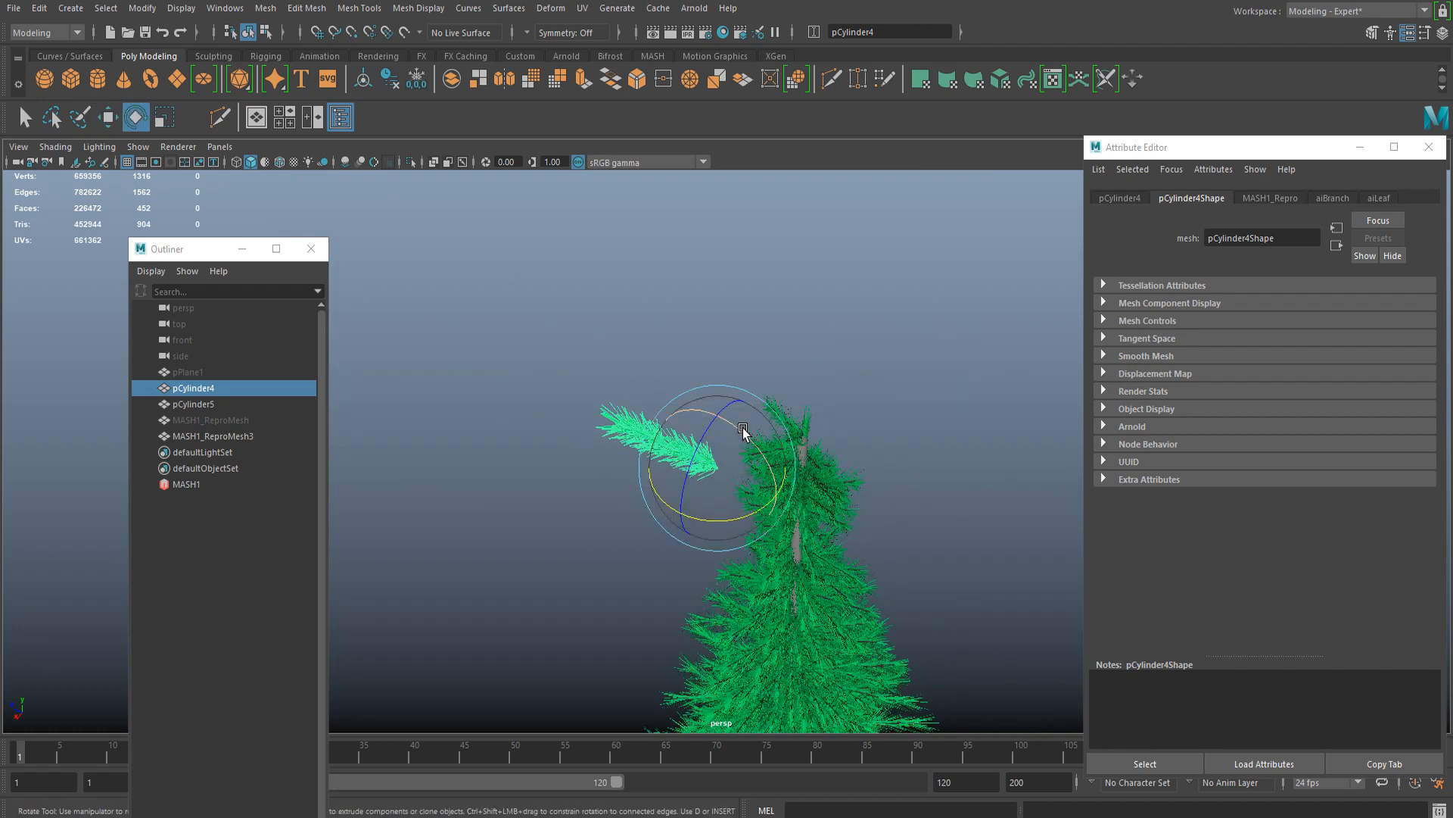
drag(738, 427, 766, 587)
key(w)
key(f)
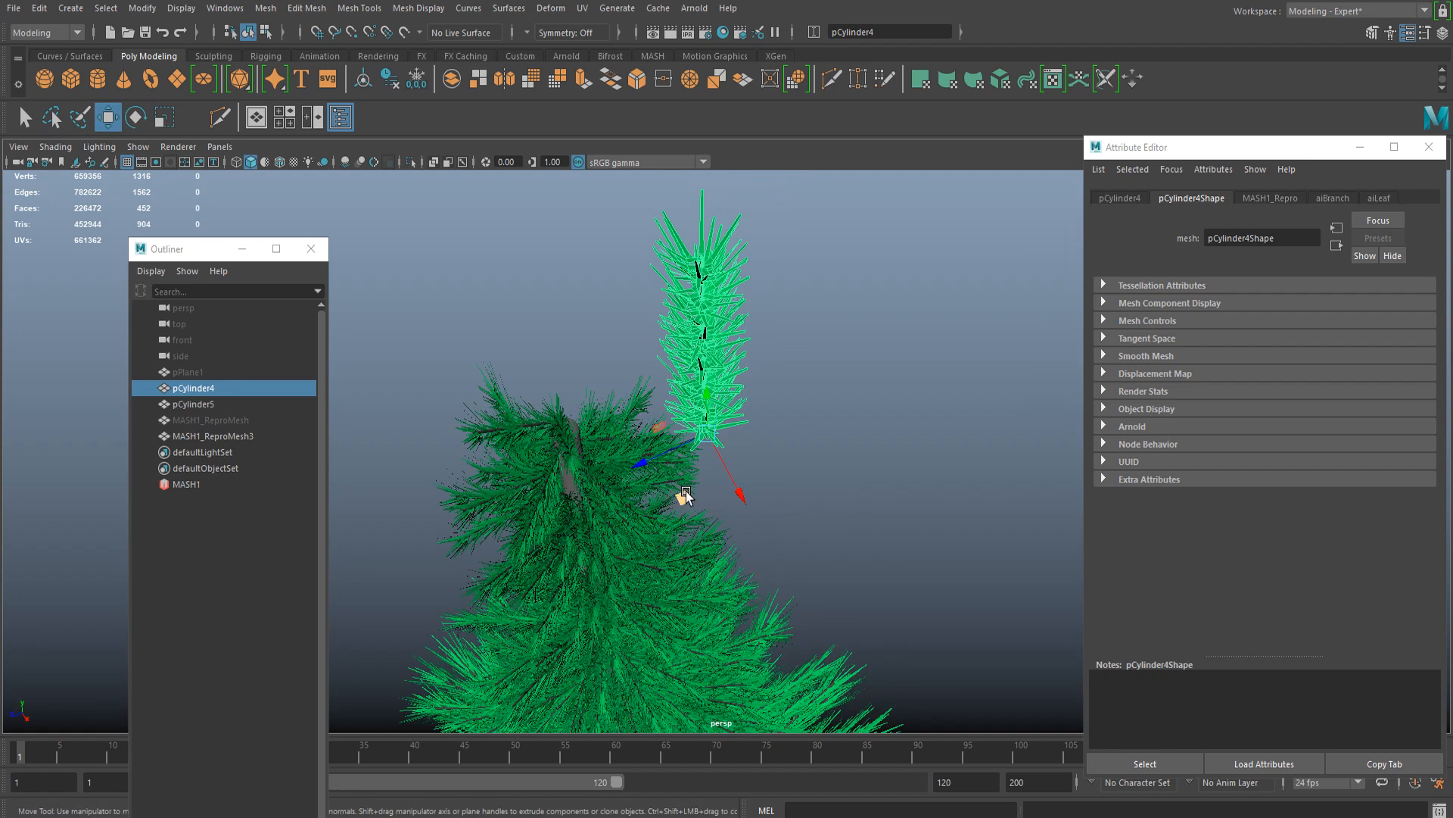
Step: Move the upright branch onto the top of the trunk and centre it over the trunk's end as the treetop
alt+drag(685, 496, 661, 391)
key(r)
key(w)
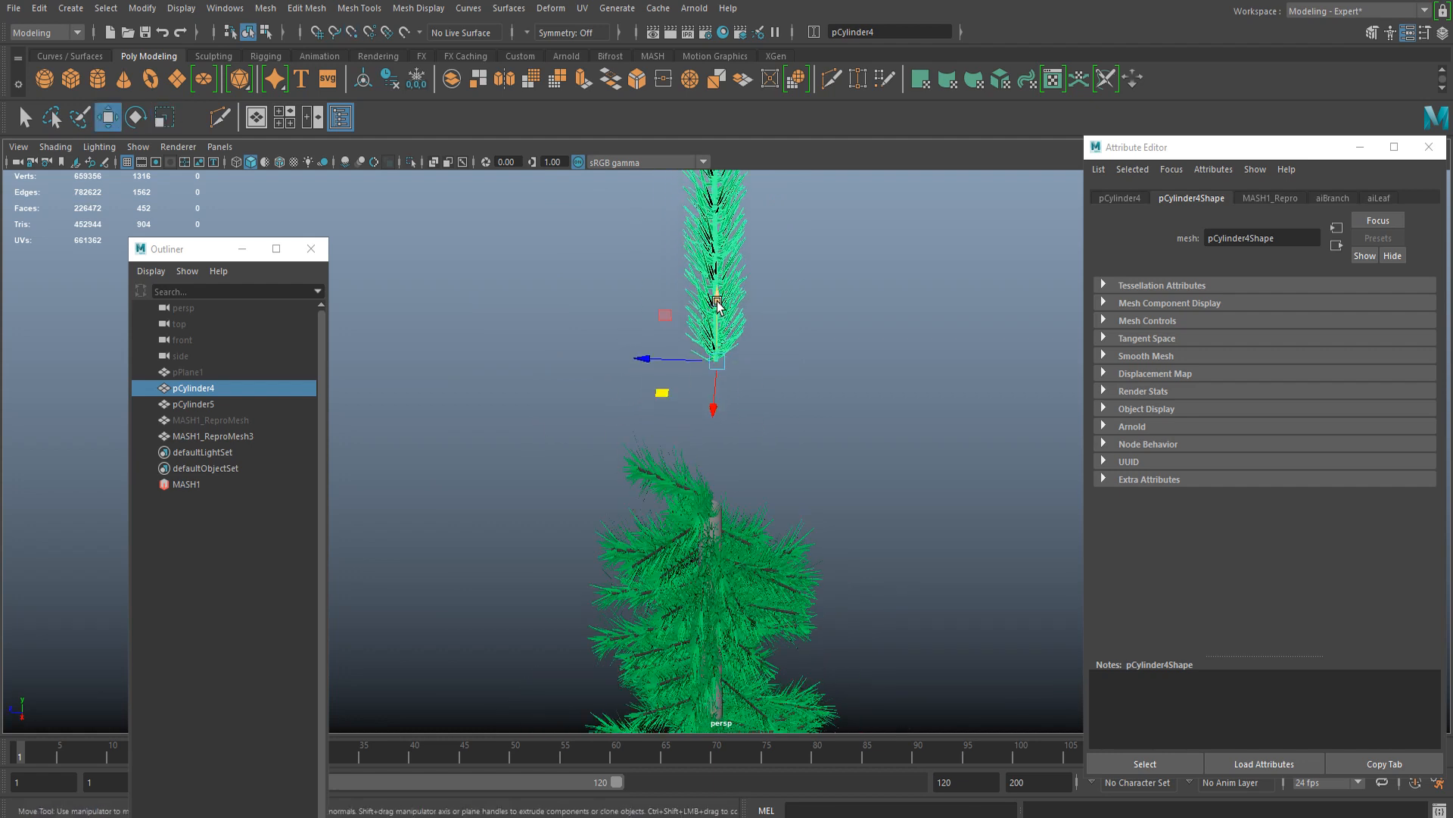
drag(724, 317, 767, 555)
drag(811, 389, 790, 392)
alt+drag(798, 552, 776, 395)
click(810, 486)
click(725, 478)
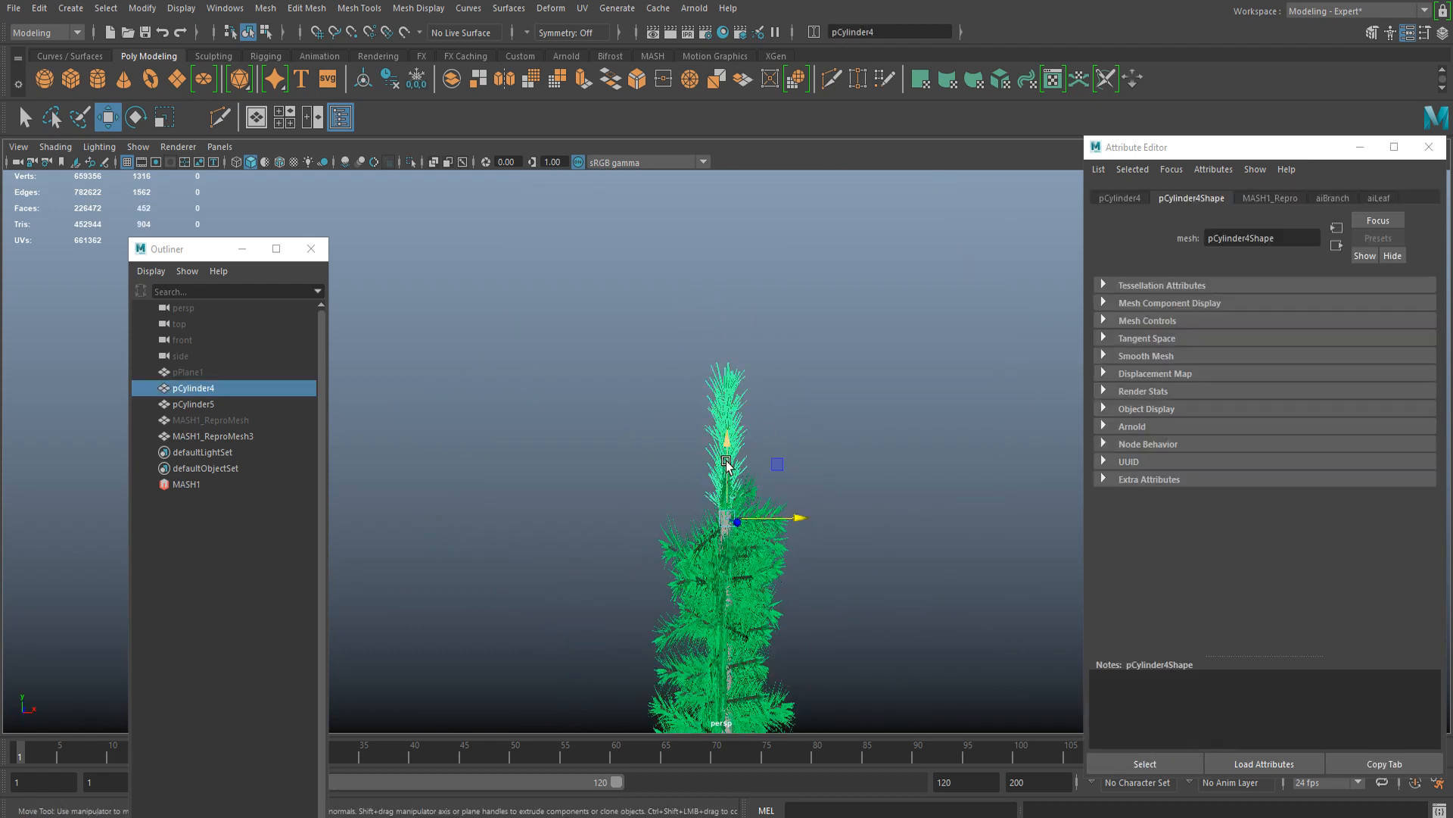
click(856, 490)
alt+drag(785, 568, 750, 574)
click(709, 490)
alt+drag(709, 491, 817, 540)
click(915, 602)
click(617, 506)
click(817, 539)
Step: Select the trunk cylinder pCylinder5 and isolate it in the view
scroll(817, 539, down, 5)
alt+drag(800, 663, 827, 648)
scroll(661, 567, up, 8)
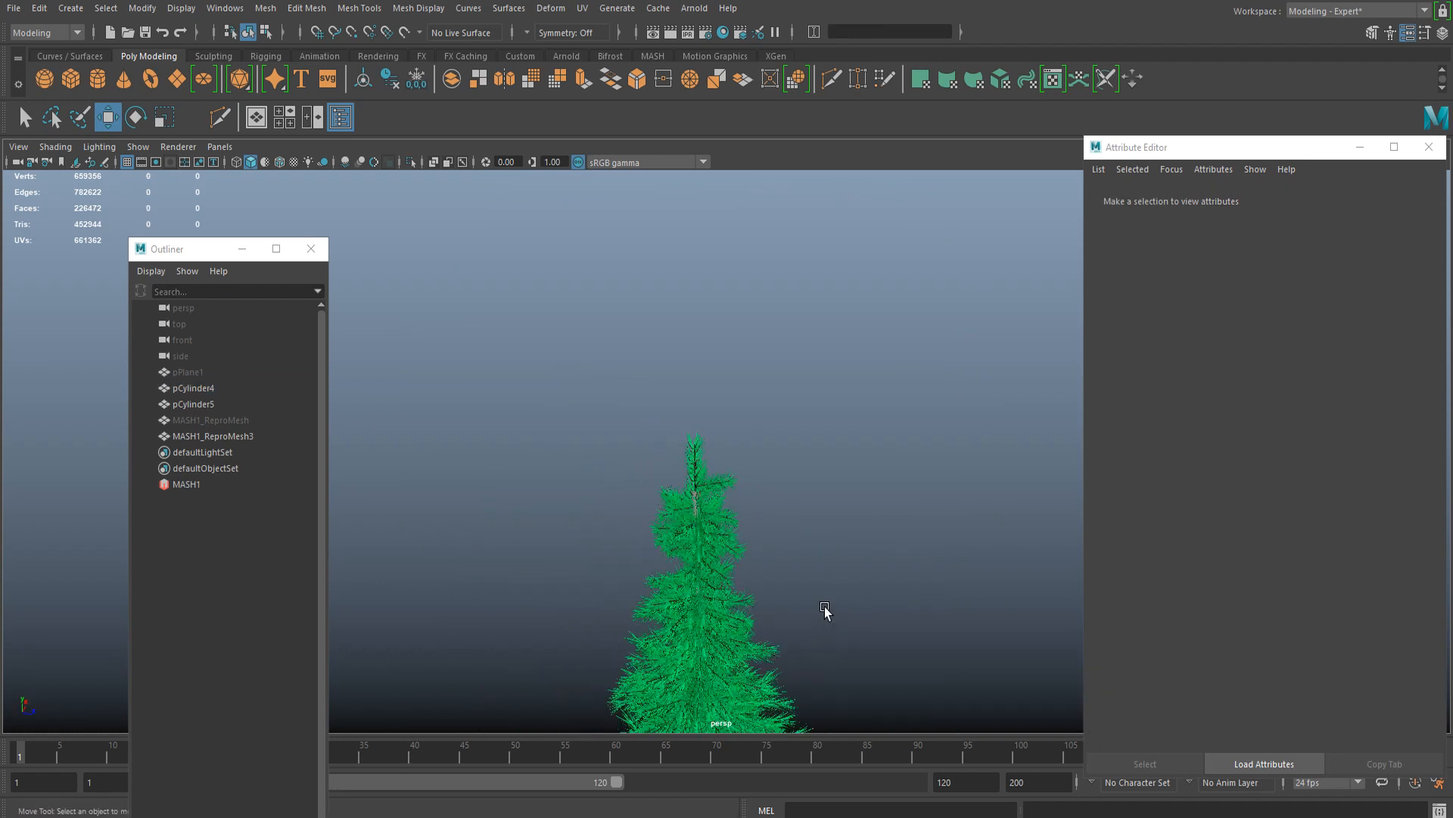
scroll(661, 567, up, 3)
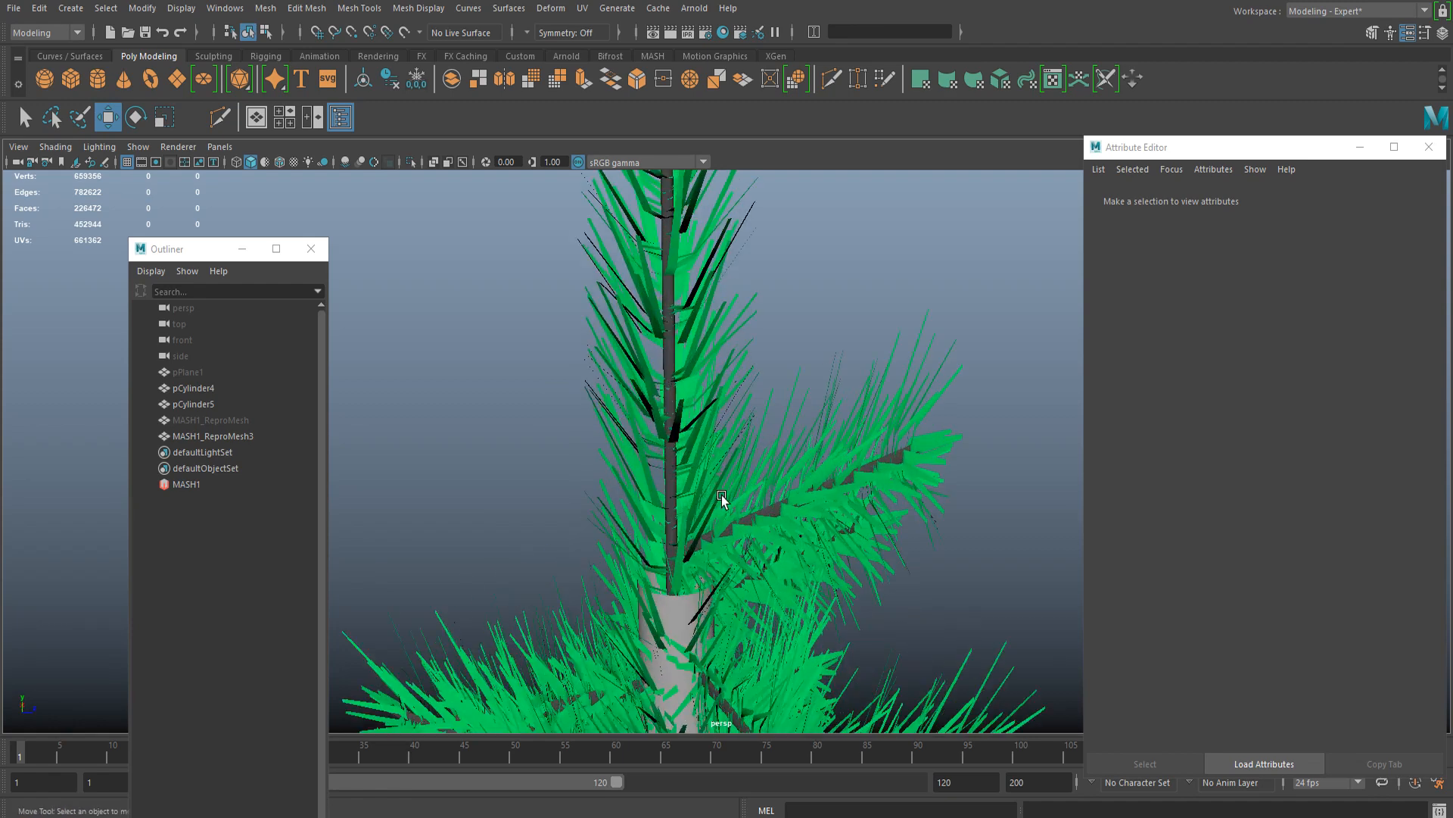
click(683, 614)
alt+drag(684, 615, 732, 515)
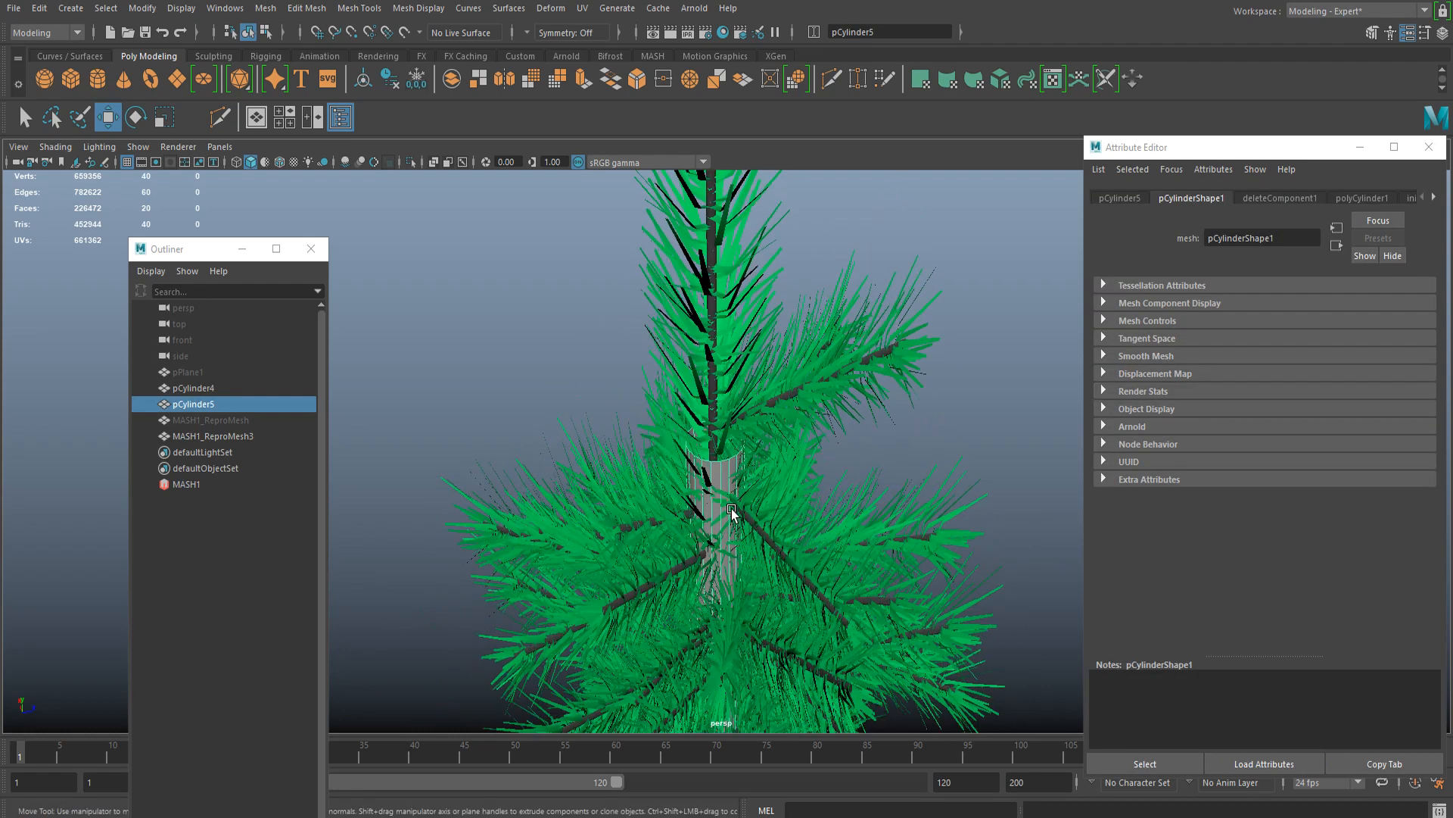
scroll(684, 477, up, 5)
right_click(720, 492)
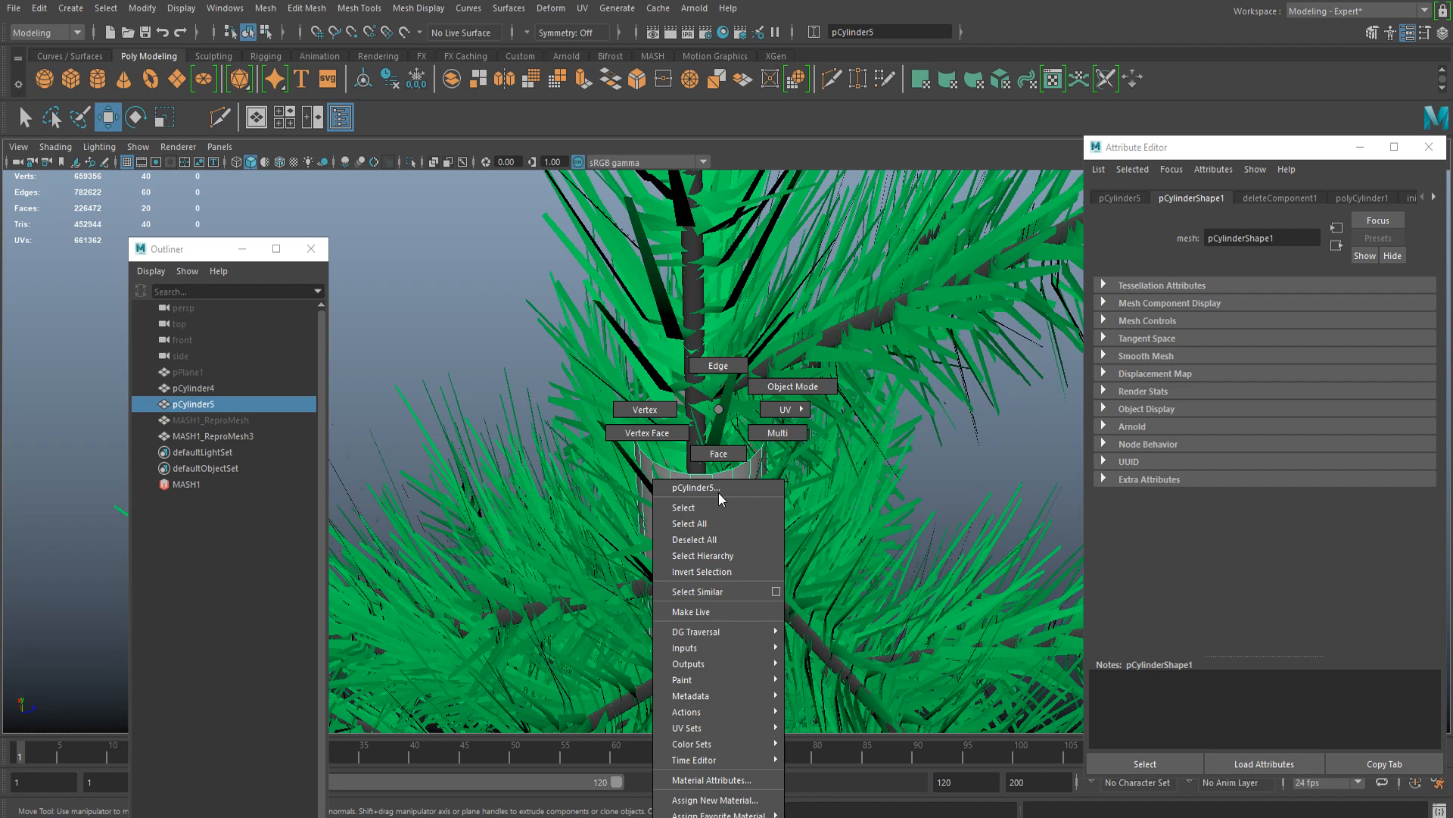
right_drag(719, 492, 757, 382)
key(Delete)
scroll(718, 501, down, 3)
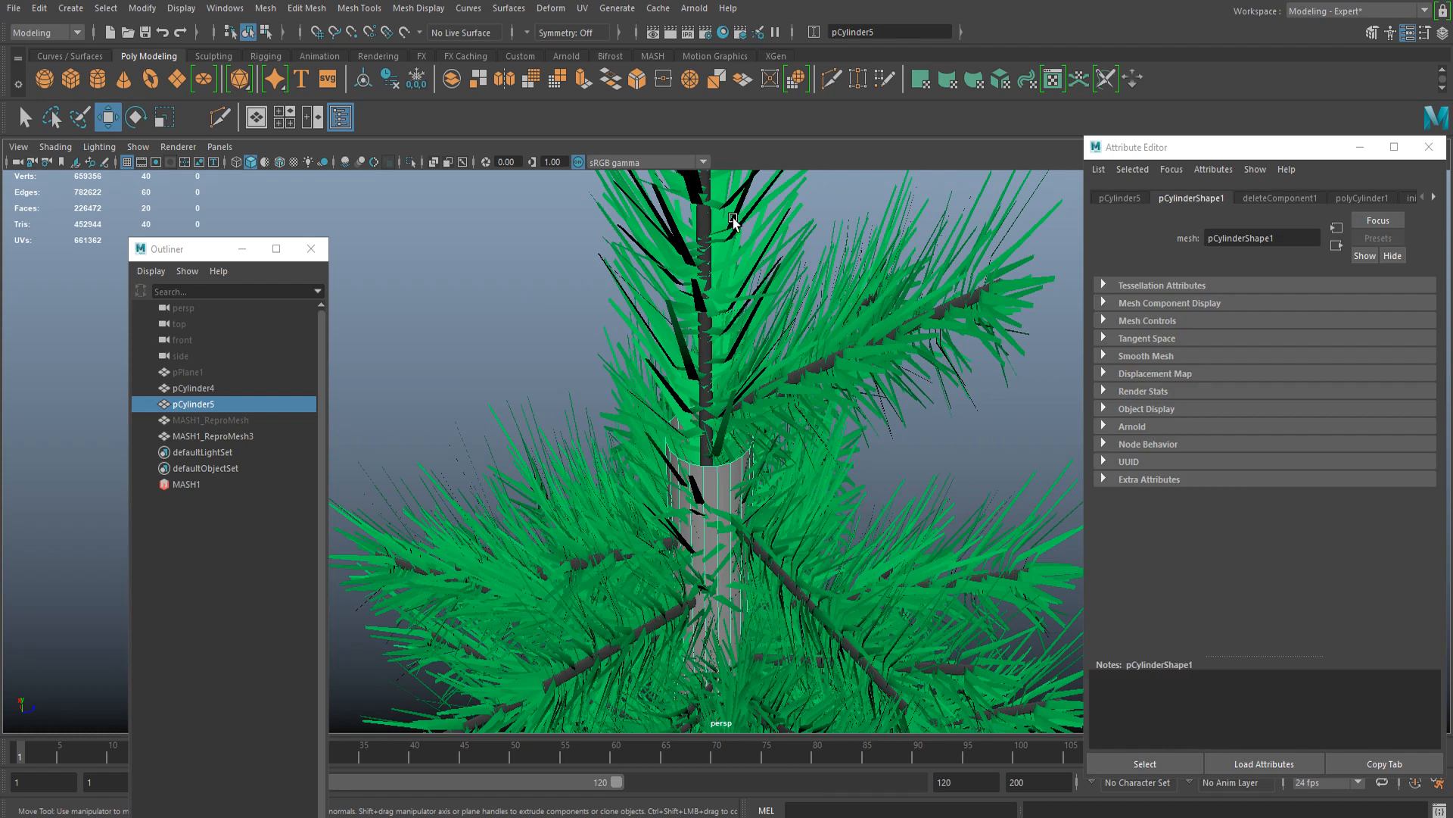
click(409, 161)
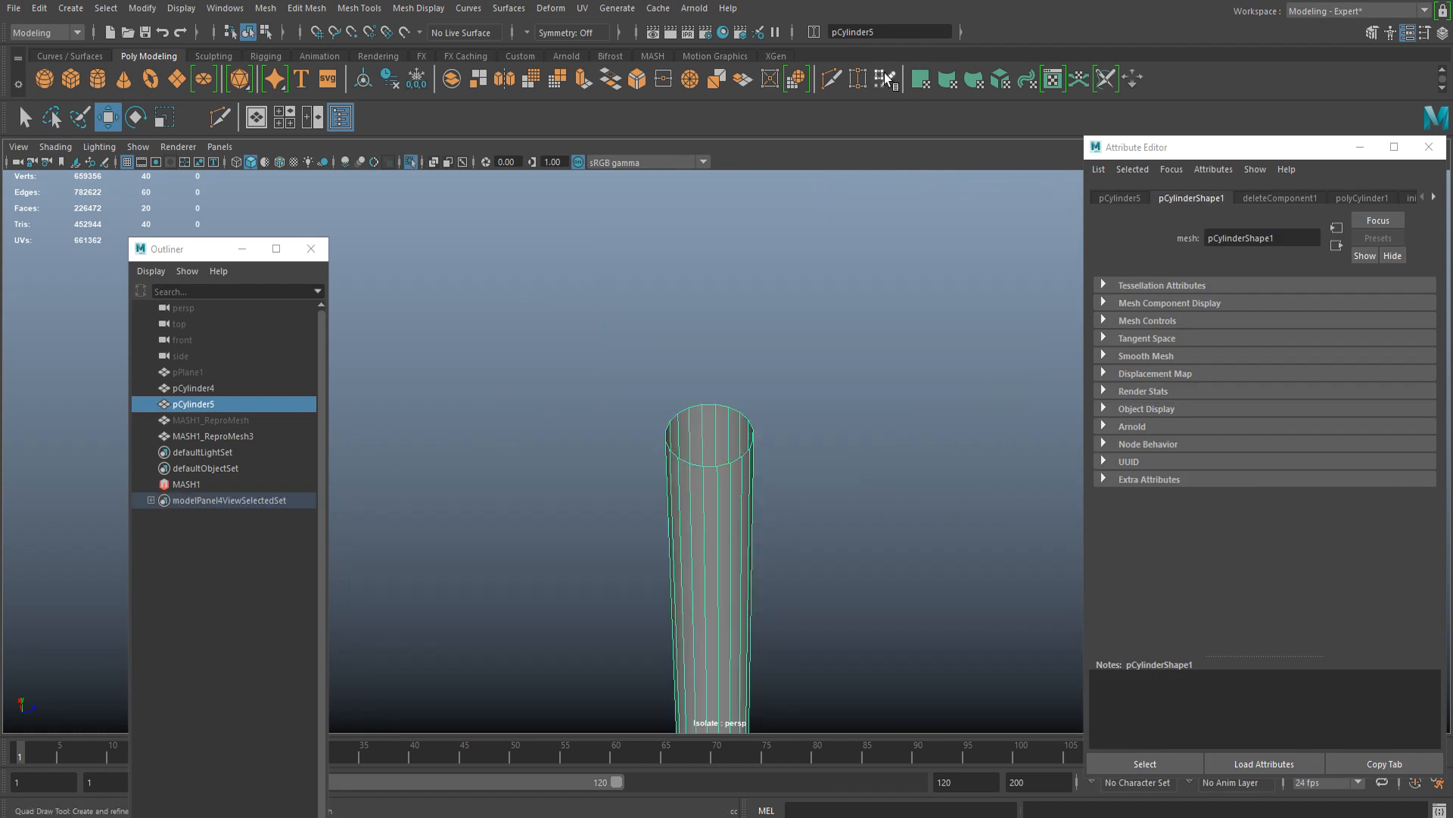
Step: Insert an edge loop around the trunk a short distance below its open upper end with Multi-Cut
click(835, 76)
alt+middle_drag(807, 548, 805, 406)
scroll(802, 409, down, 3)
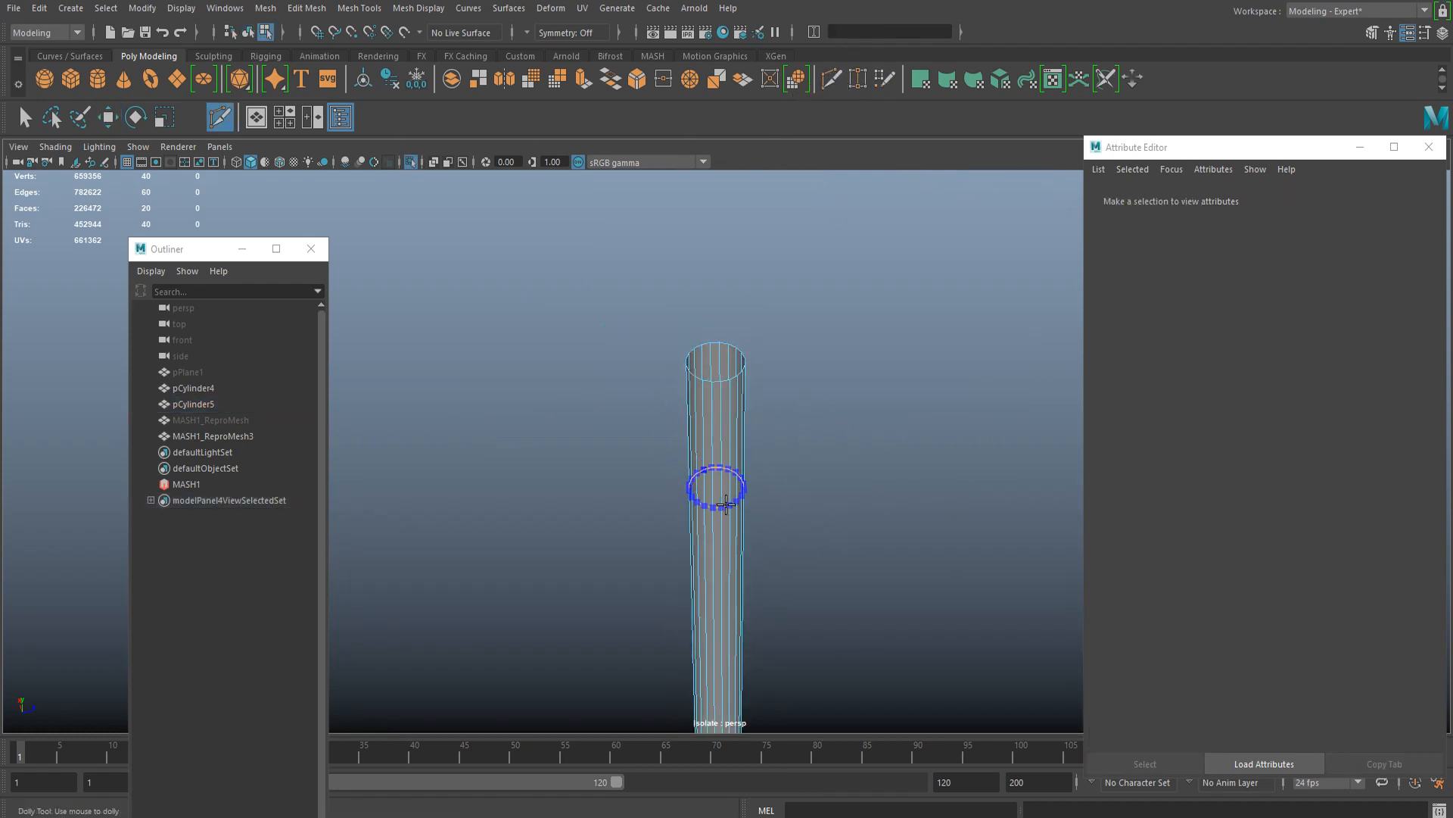
ctrl+click(726, 504)
key(q)
Step: Merge the ring of vertices at the trunk's upper end to its centre to form a pointed tip
right_drag(730, 390, 642, 390)
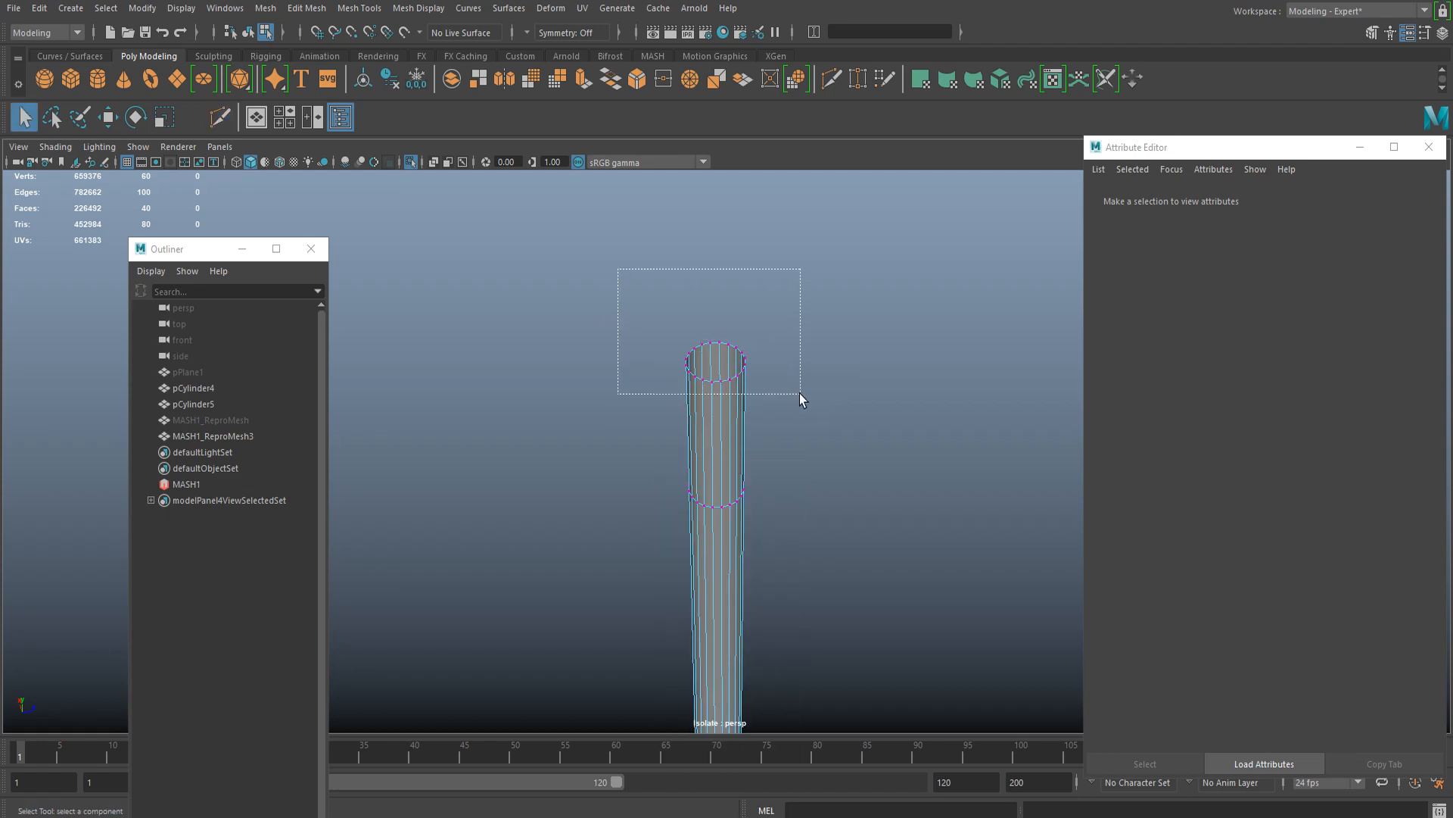
drag(799, 393, 799, 391)
alt+middle_drag(781, 406, 762, 350)
click(307, 7)
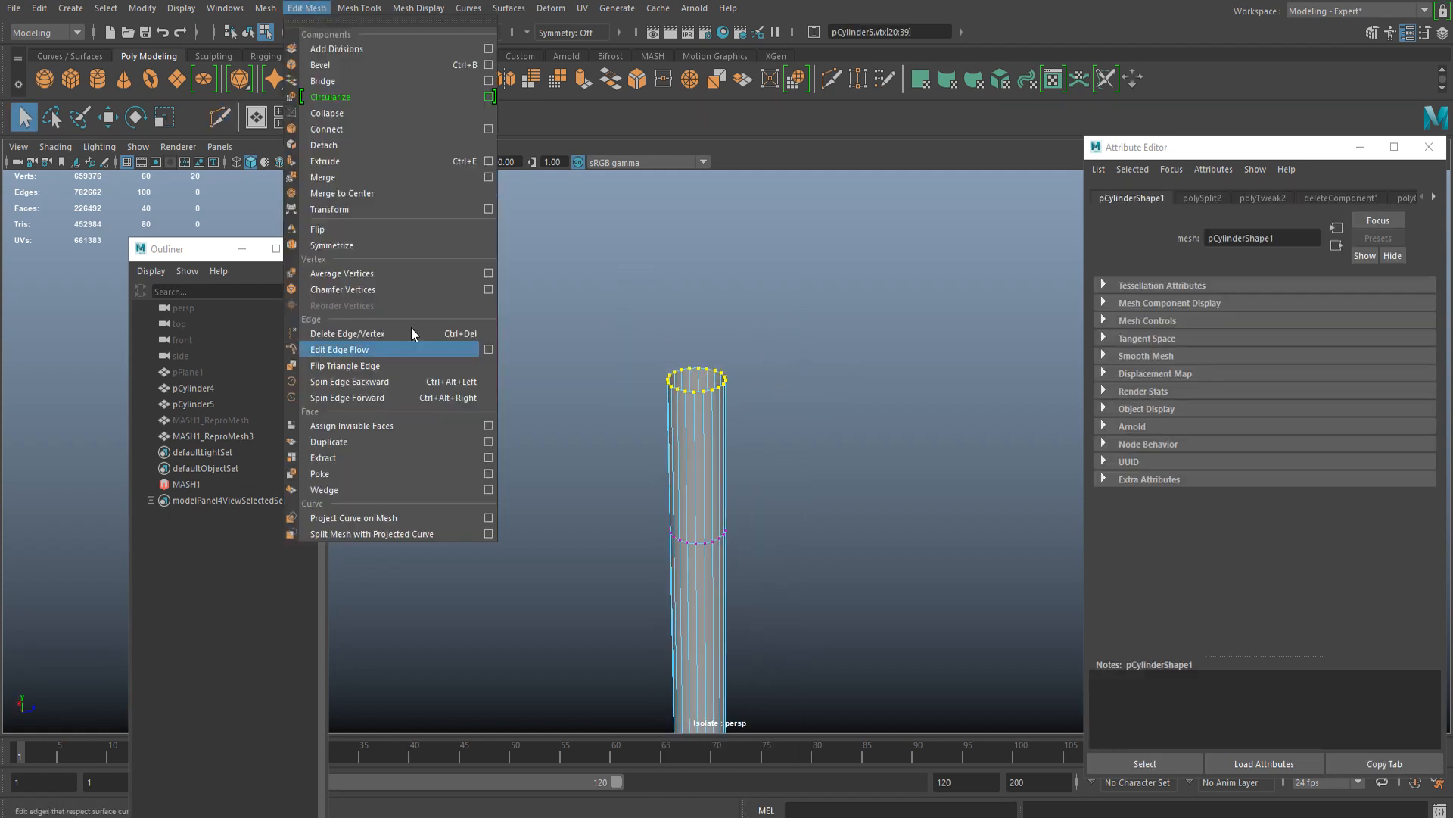
click(384, 204)
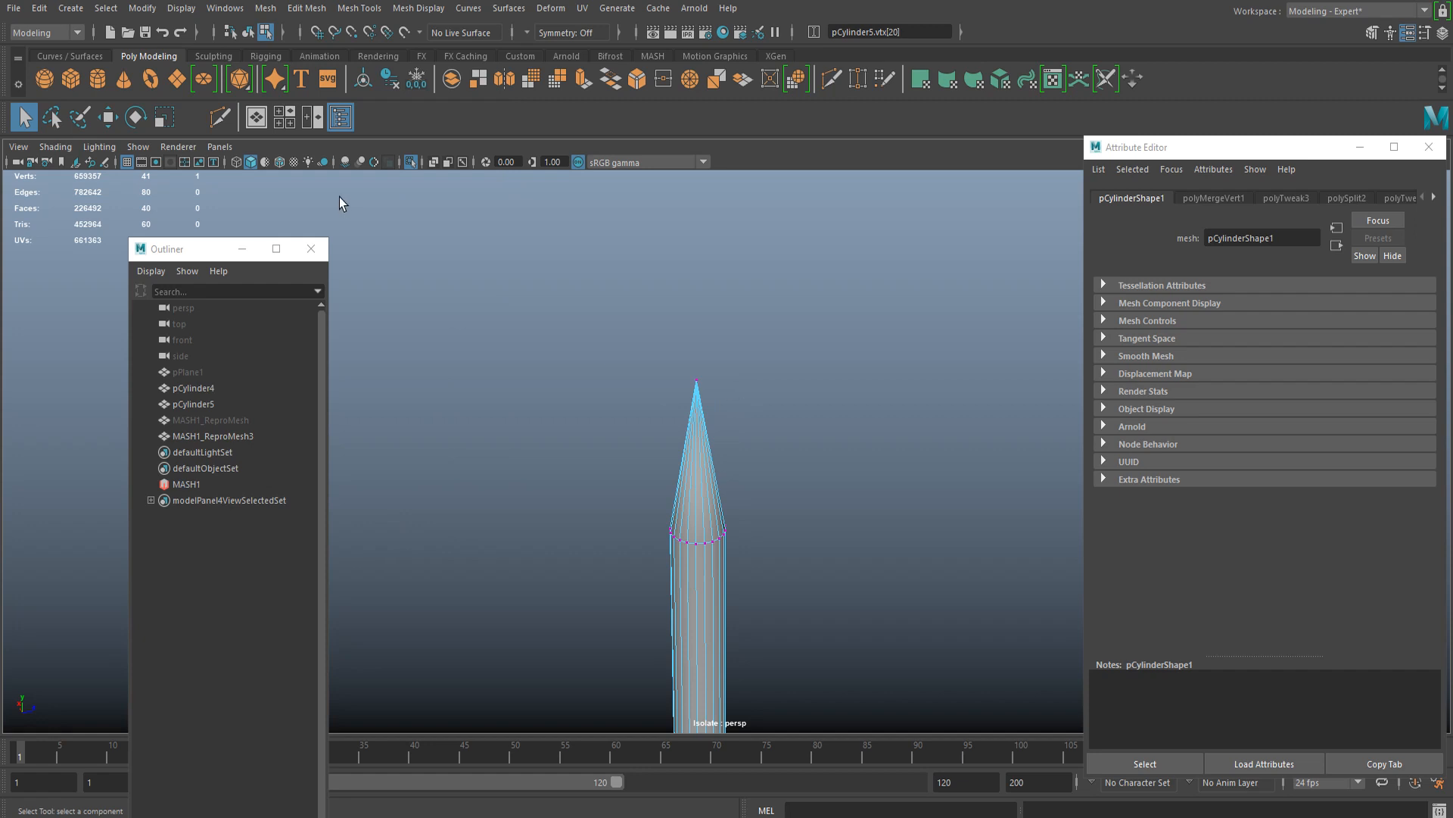
Step: Turn off isolation, return the trunk to object mode and deselect it
click(410, 161)
right_drag(678, 364, 749, 339)
click(971, 346)
Step: Examine the tree from the new treetop down to the lowest branches, checking how the branches cover the trunk
scroll(850, 513, down, 4)
scroll(844, 512, up, 4)
alt+drag(844, 513, 808, 493)
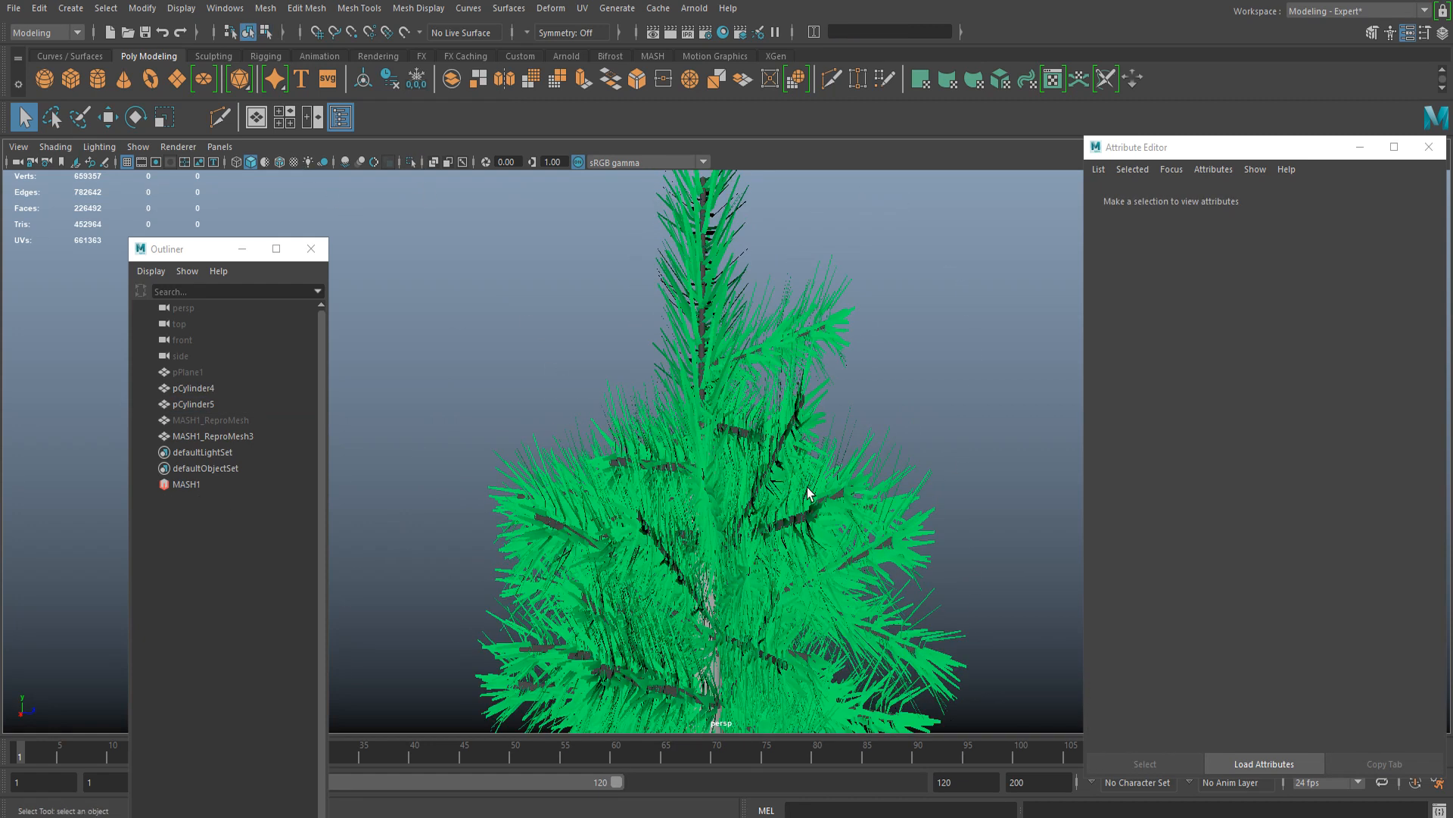
scroll(825, 518, down, 7)
scroll(746, 416, up, 6)
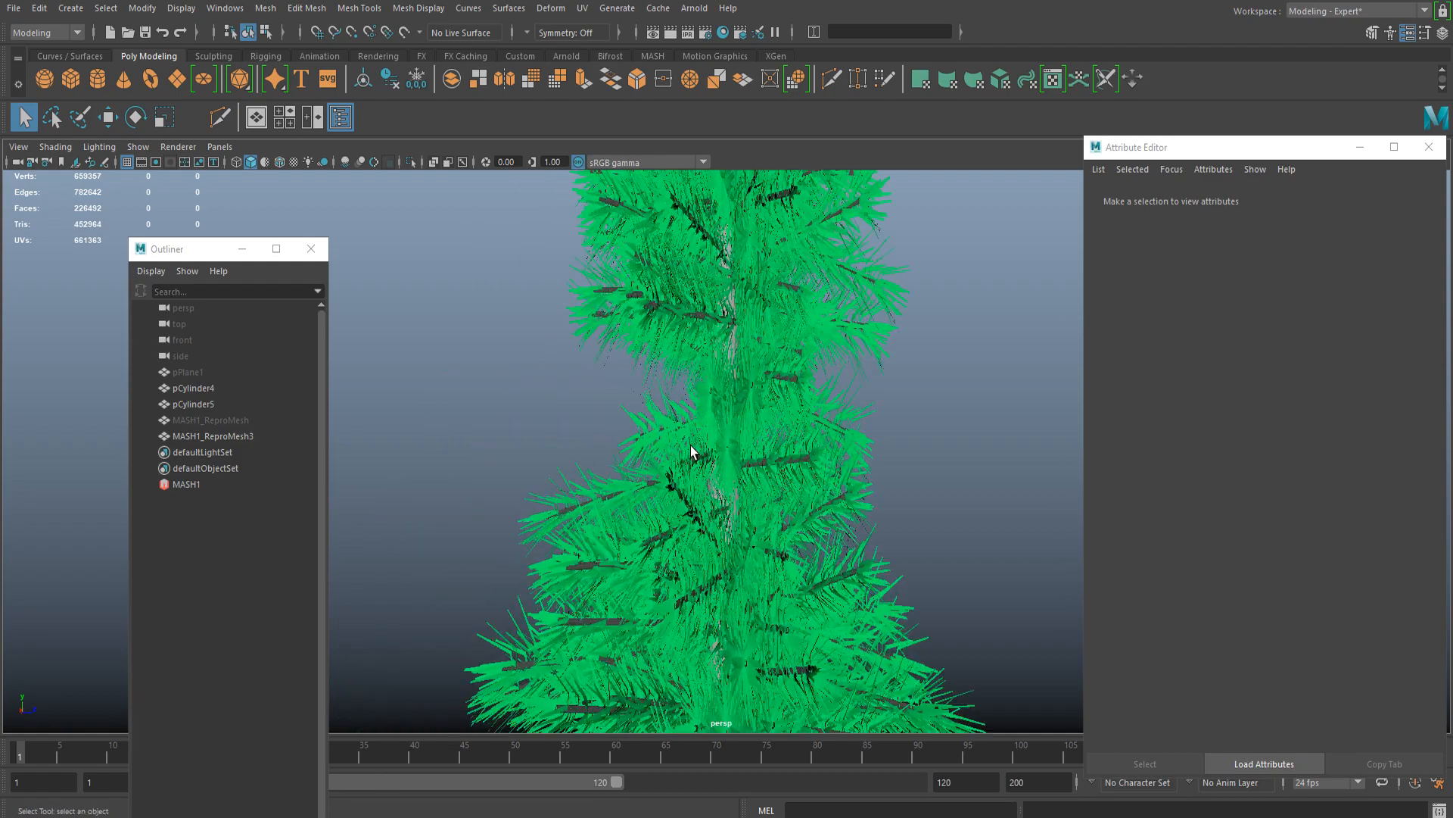
scroll(704, 346, up, 4)
click(698, 459)
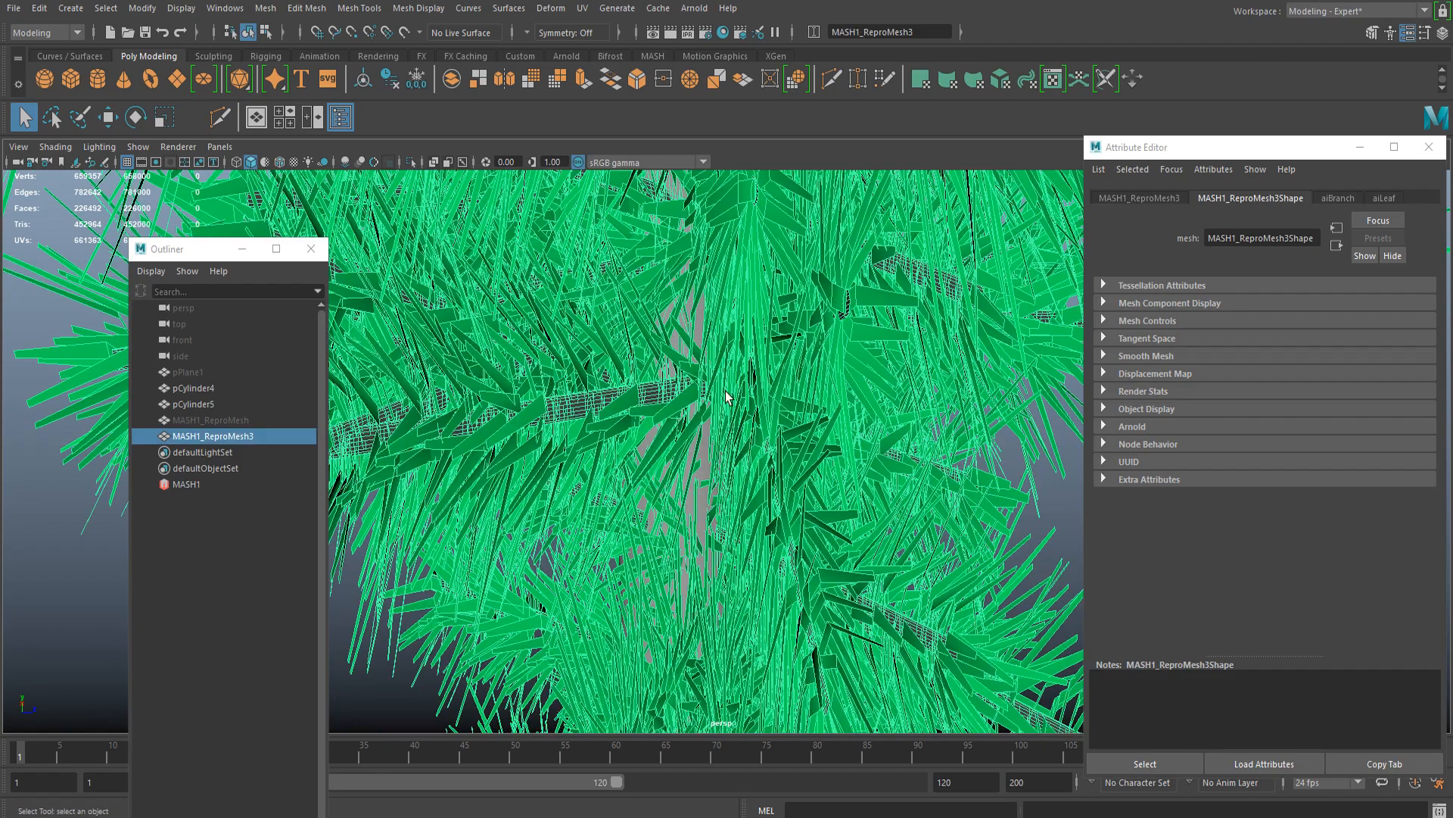
scroll(723, 458, down, 10)
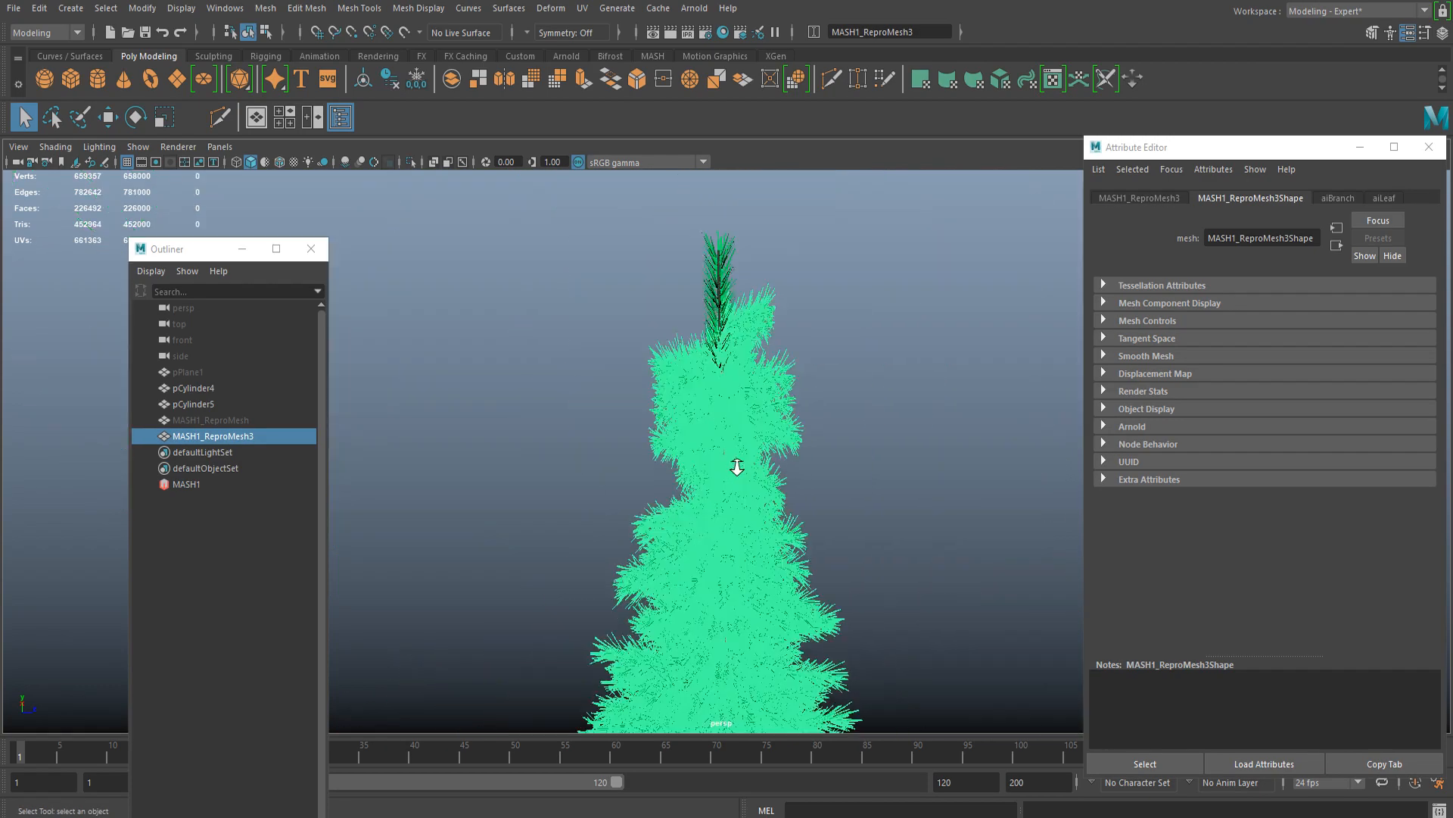
alt+drag(736, 467, 765, 496)
click(824, 498)
scroll(787, 523, up, 5)
scroll(792, 390, down, 6)
alt+drag(824, 459, 820, 529)
scroll(817, 560, down, 4)
alt+middle_drag(799, 576, 774, 448)
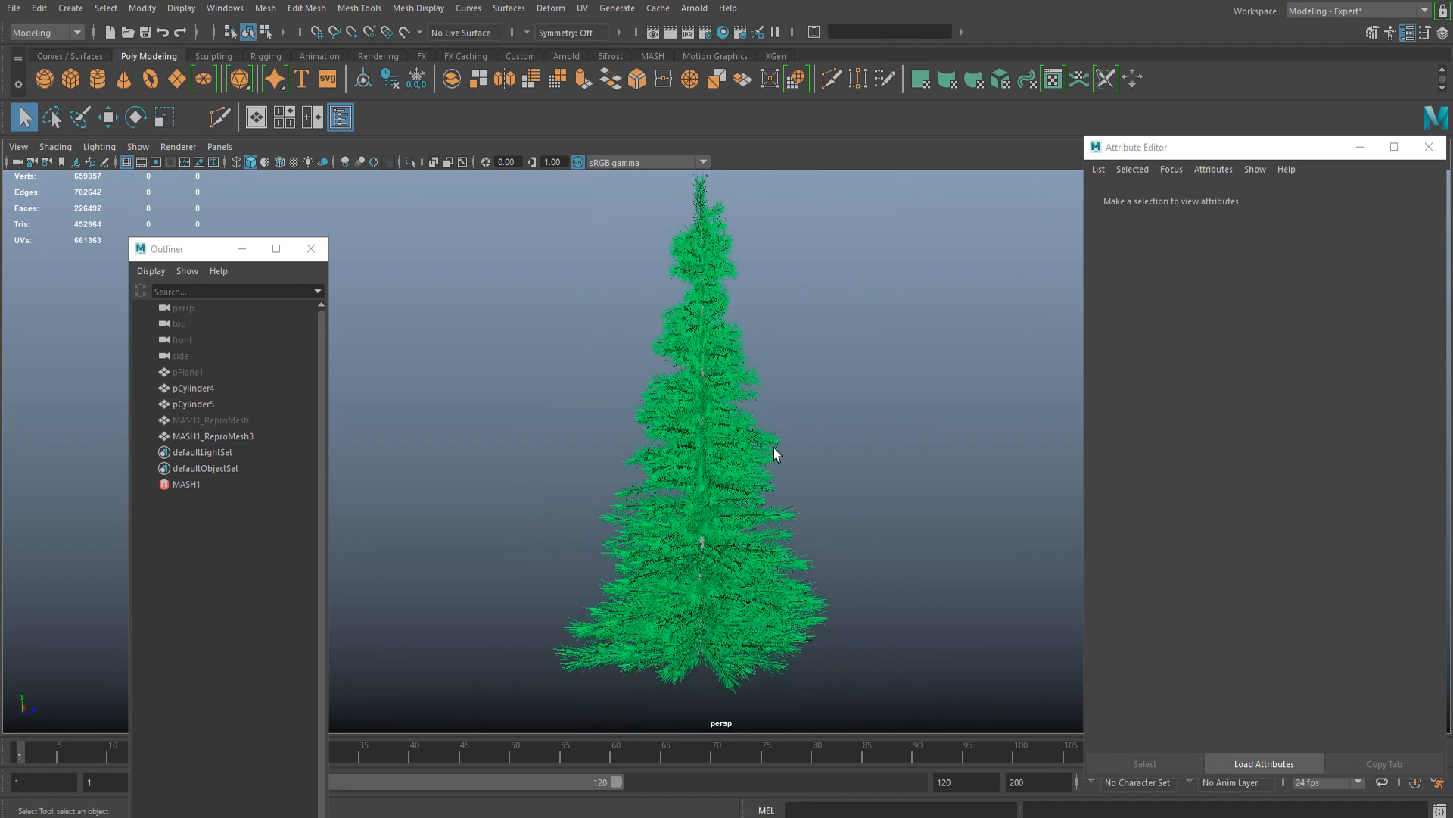
alt+drag(917, 473, 733, 549)
alt+middle_drag(733, 559, 766, 460)
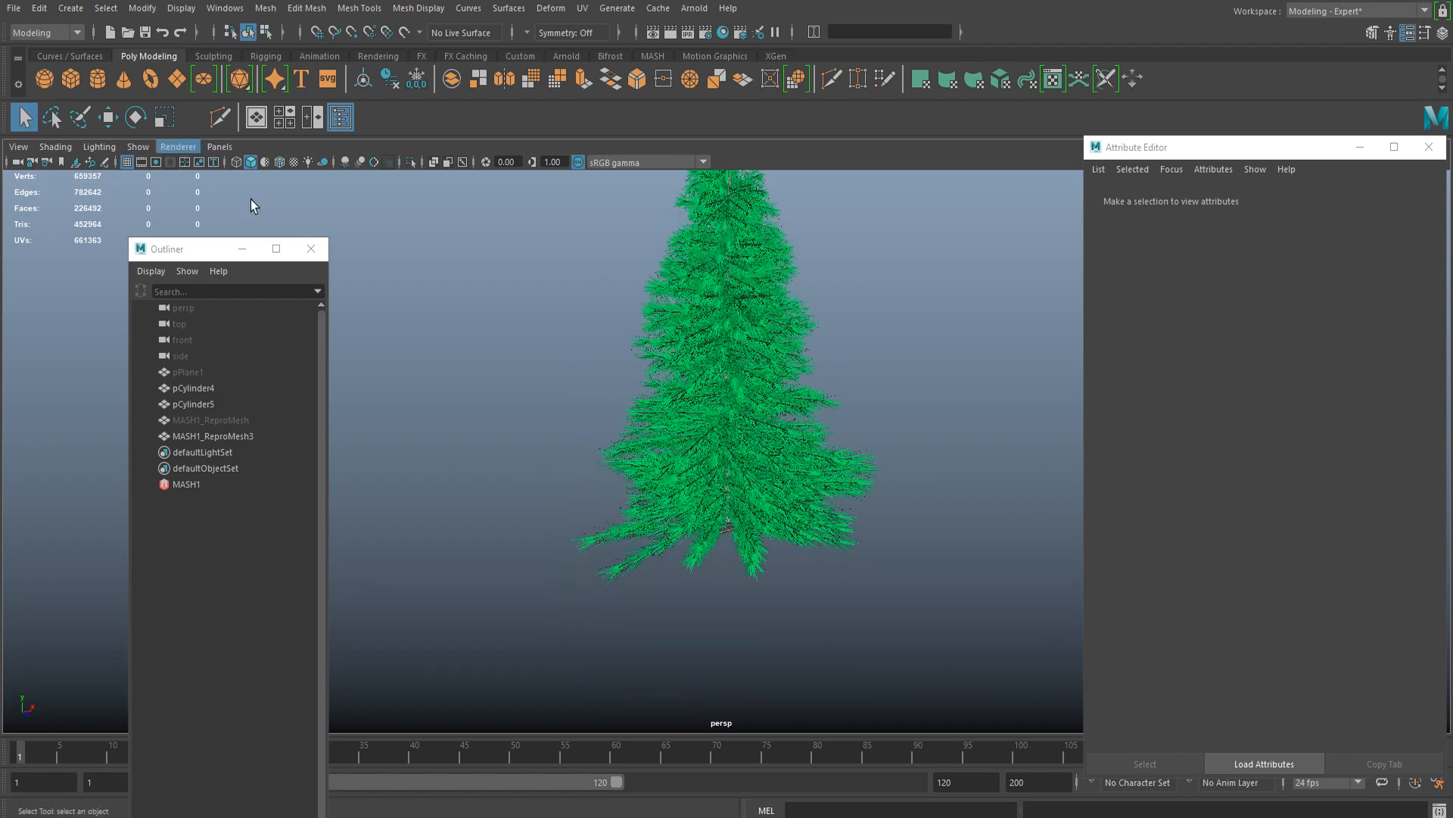
Step: Create a polygon sphere and move it along the X axis out beside the tree
click(45, 79)
key(w)
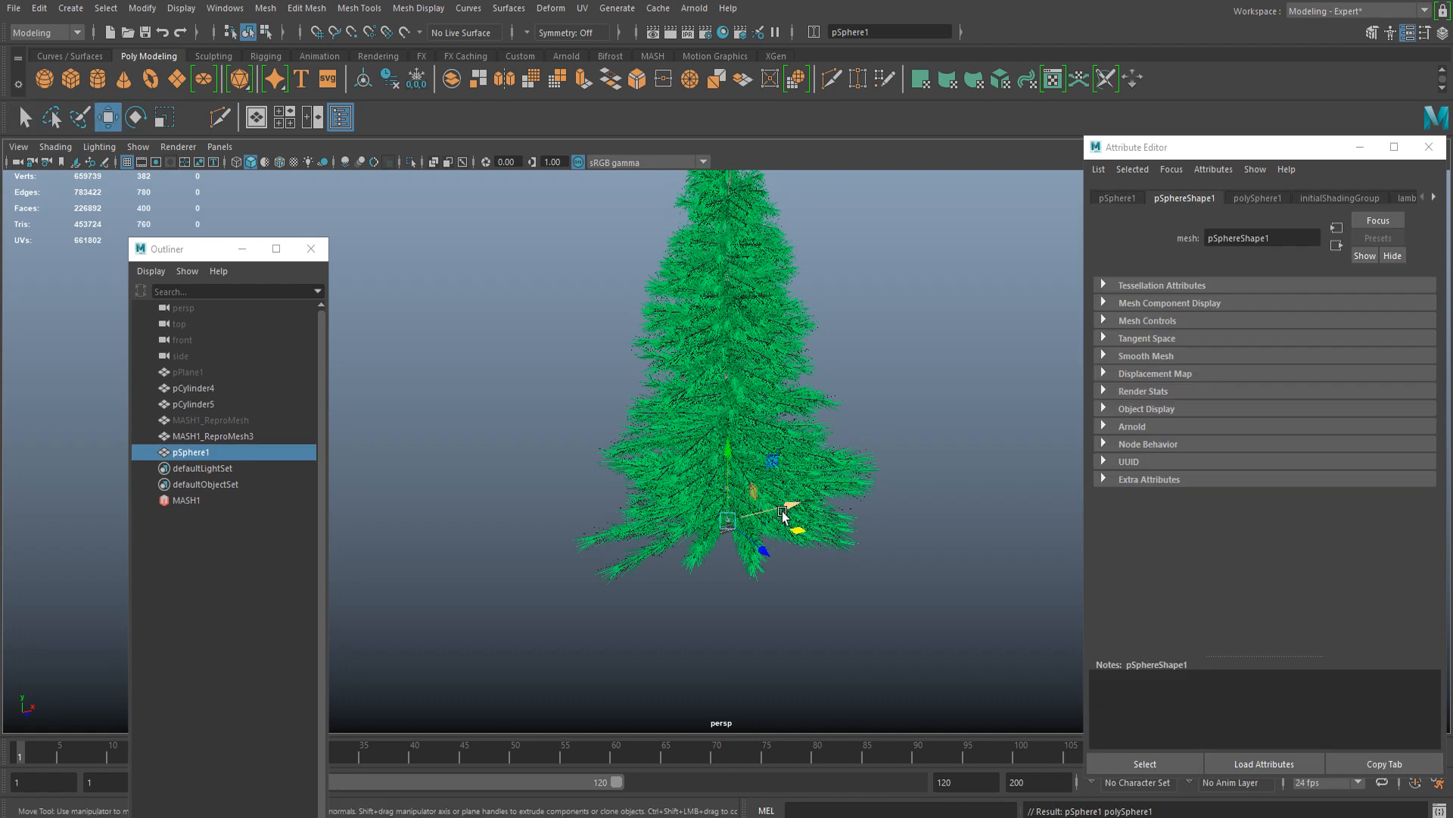
drag(784, 515, 551, 591)
key(f)
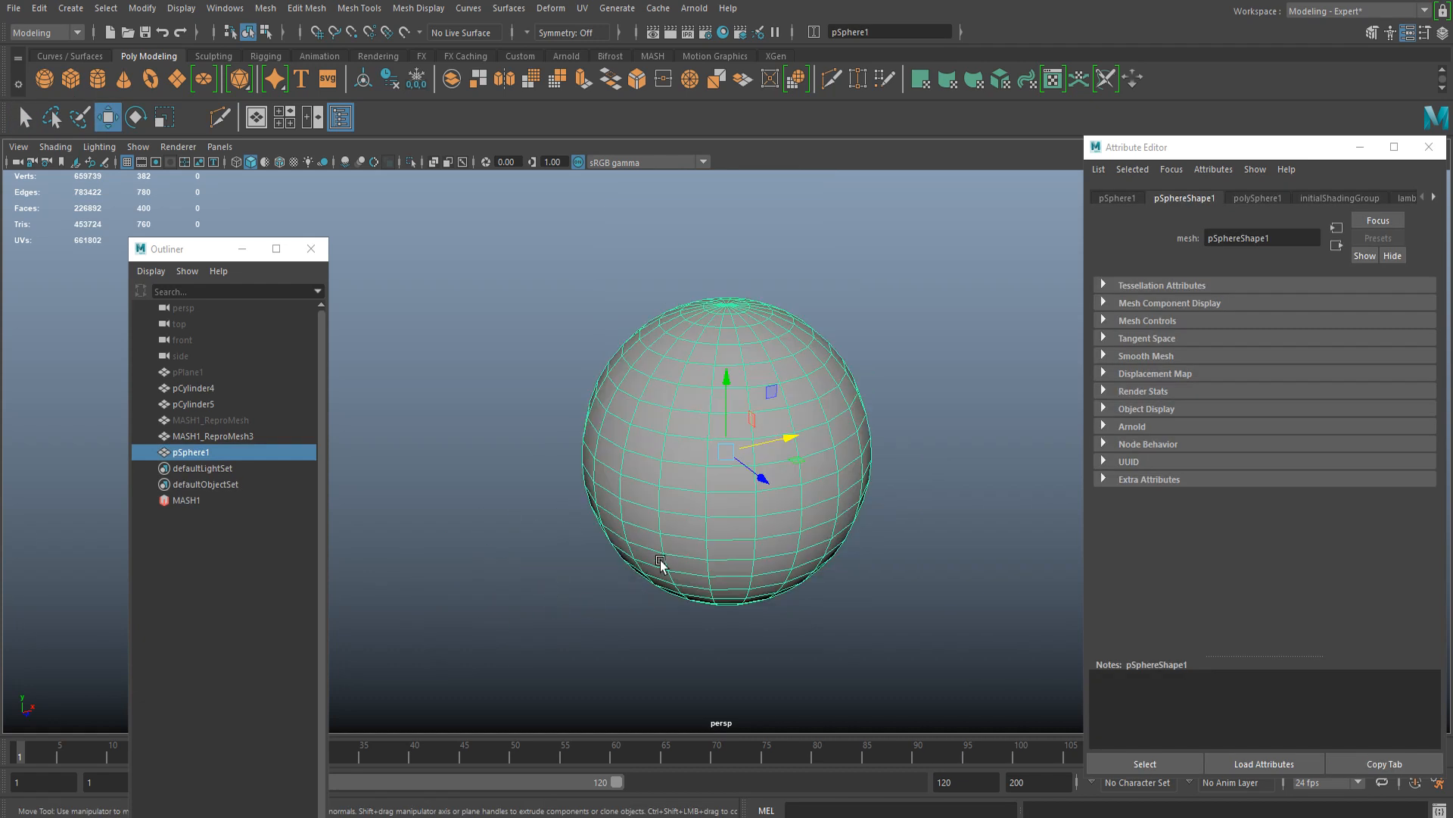
alt+drag(605, 536, 638, 537)
scroll(644, 532, down, 4)
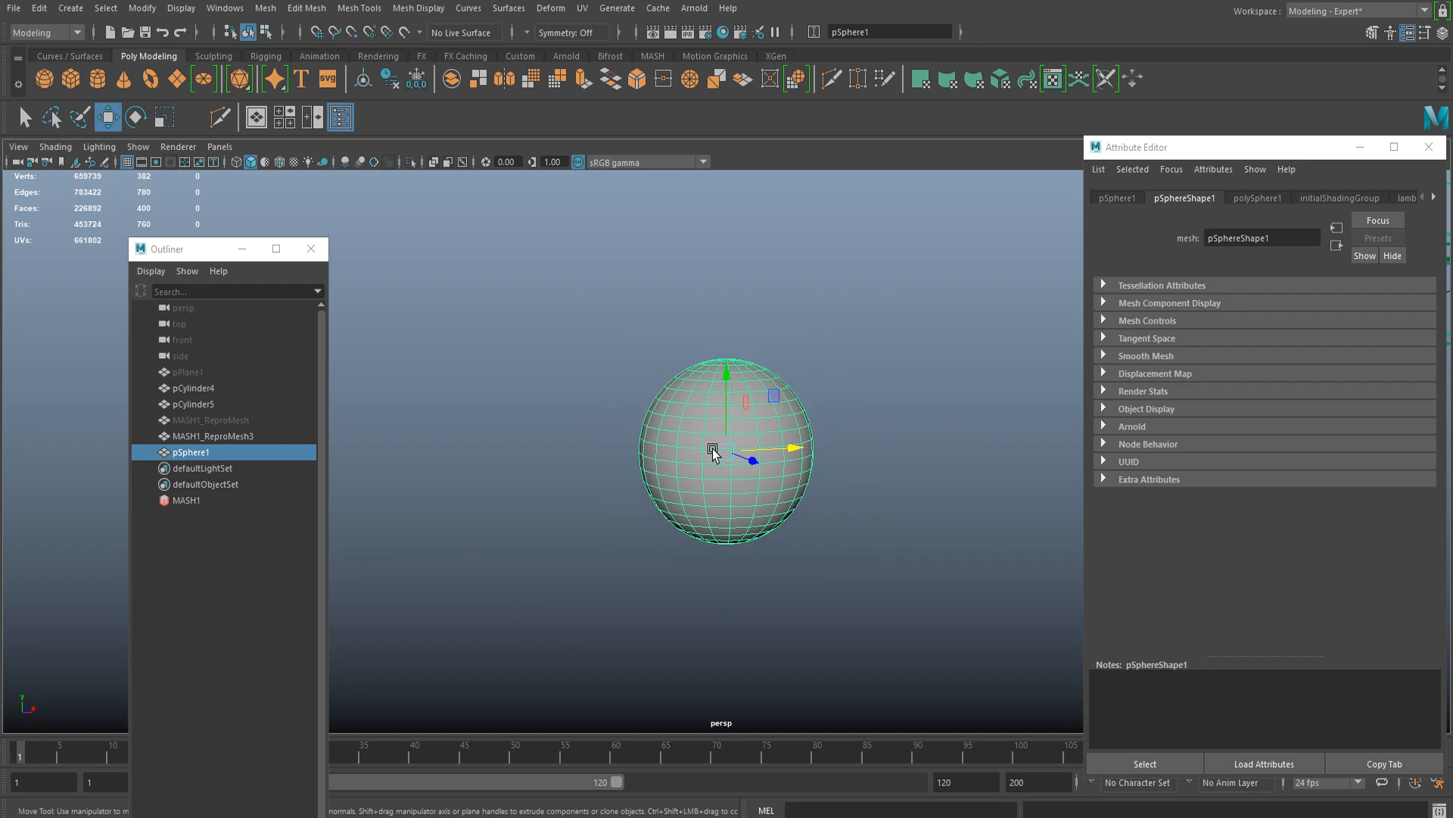
Step: Delete the lower half of the sphere's faces, leaving an open dome
alt+drag(712, 449, 725, 415)
right_drag(730, 409, 728, 452)
alt+drag(726, 453, 708, 473)
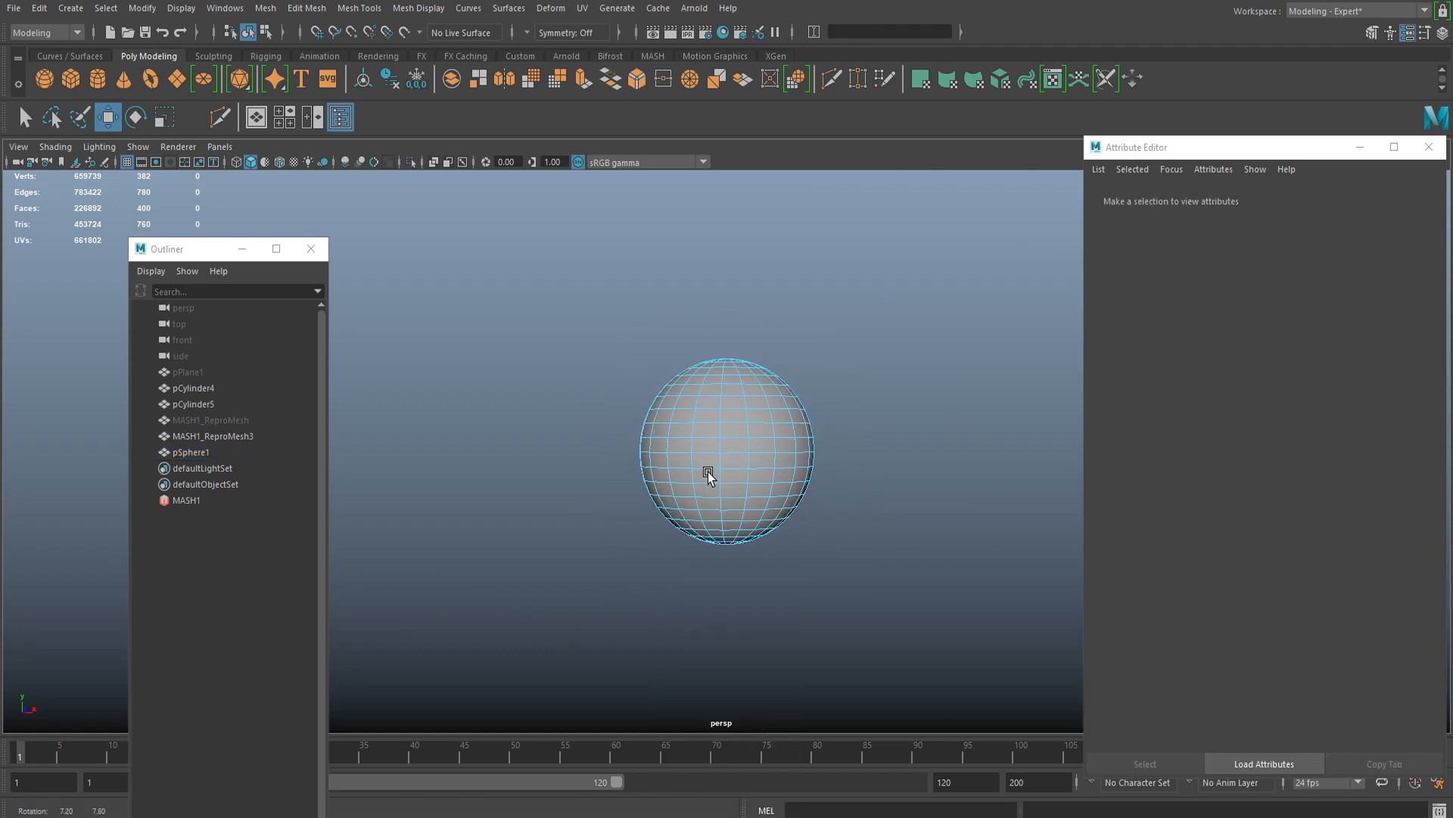
click(734, 466)
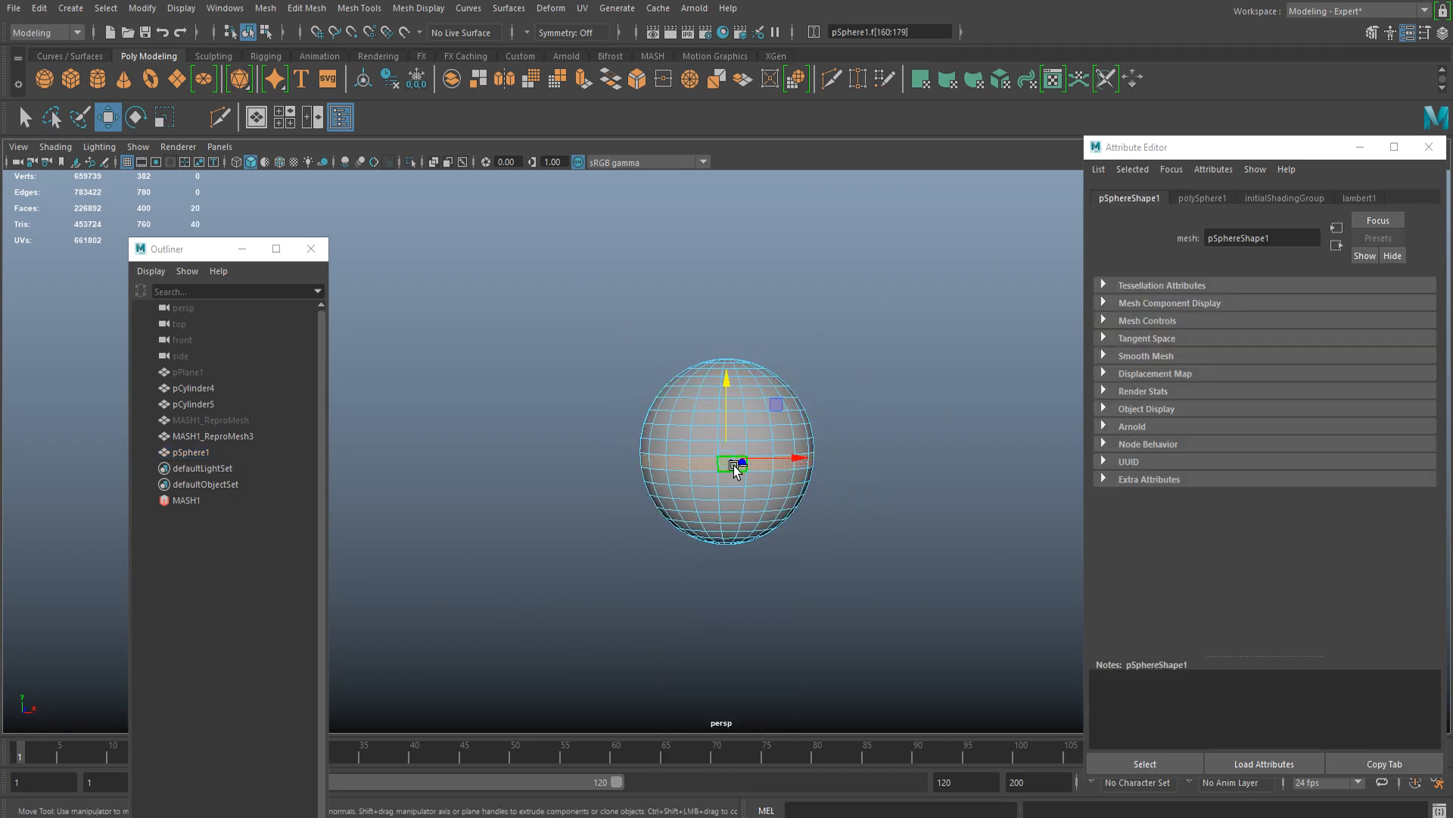
key(Delete)
double_click(760, 491)
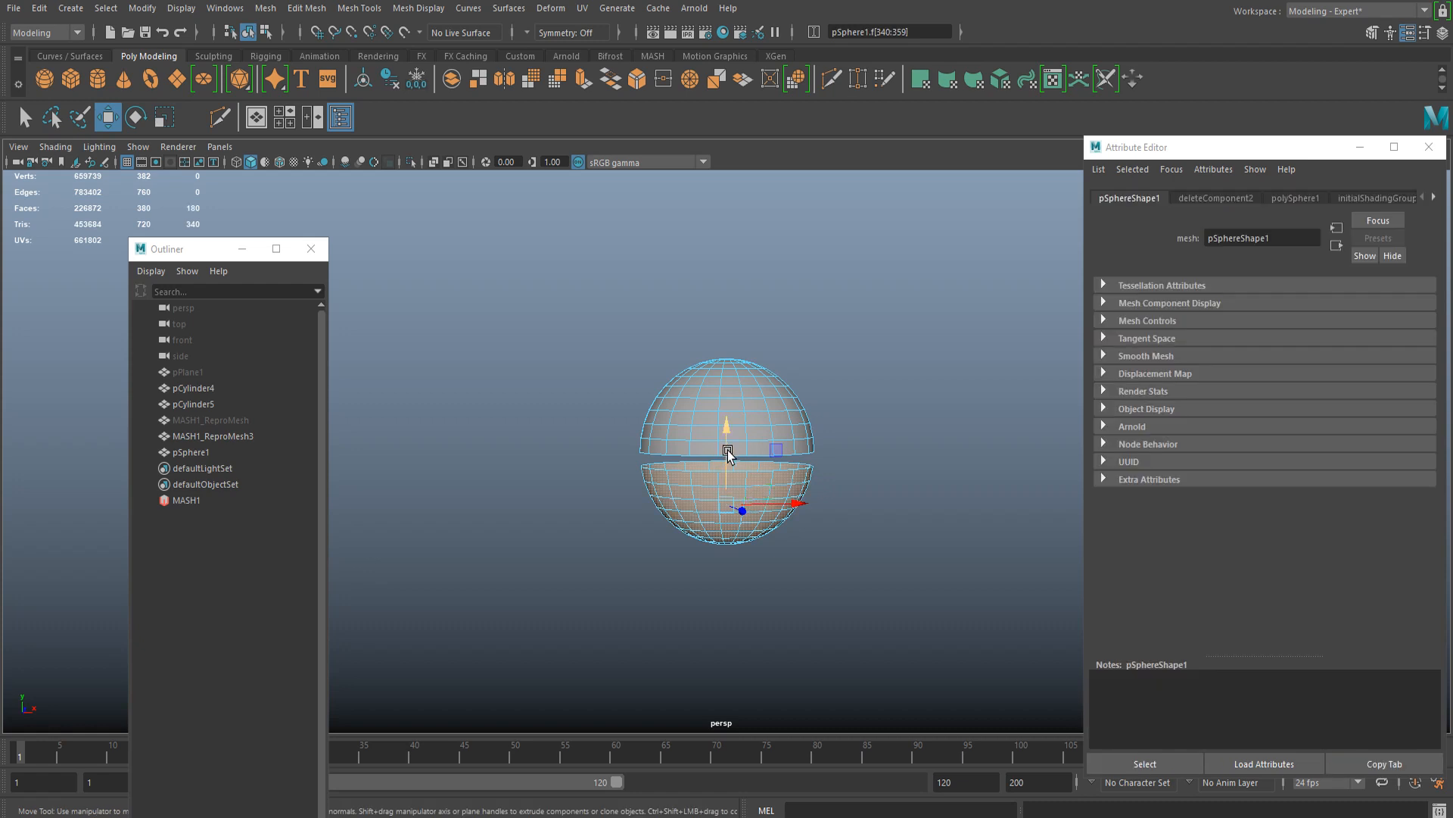
key(Delete)
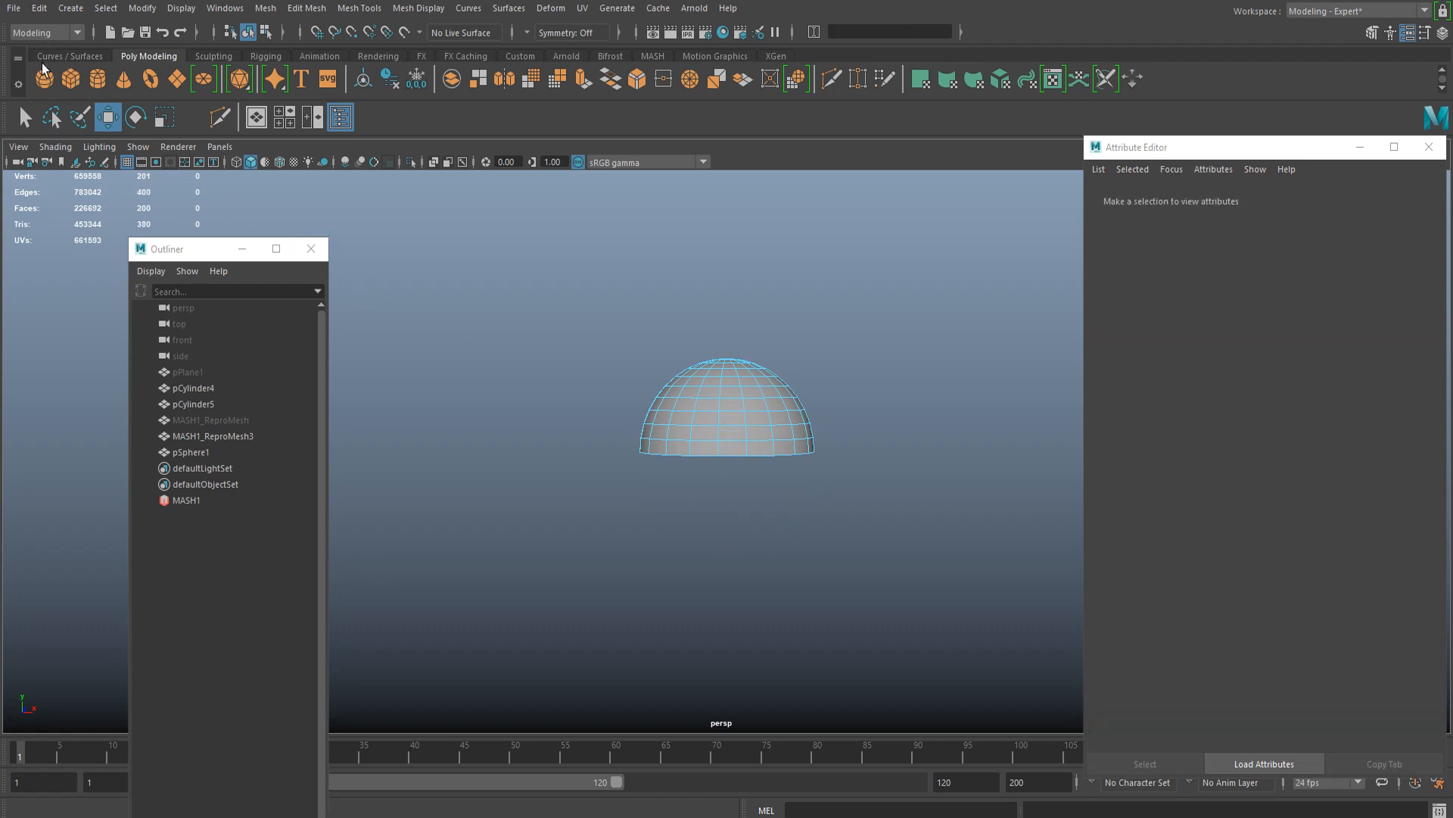
Step: Extrude the dome's open border edge straight down to form a cylindrical body, then return to object mode
right_drag(736, 394, 731, 313)
double_click(739, 456)
key(ctrl+e)
key(w)
drag(728, 394, 769, 551)
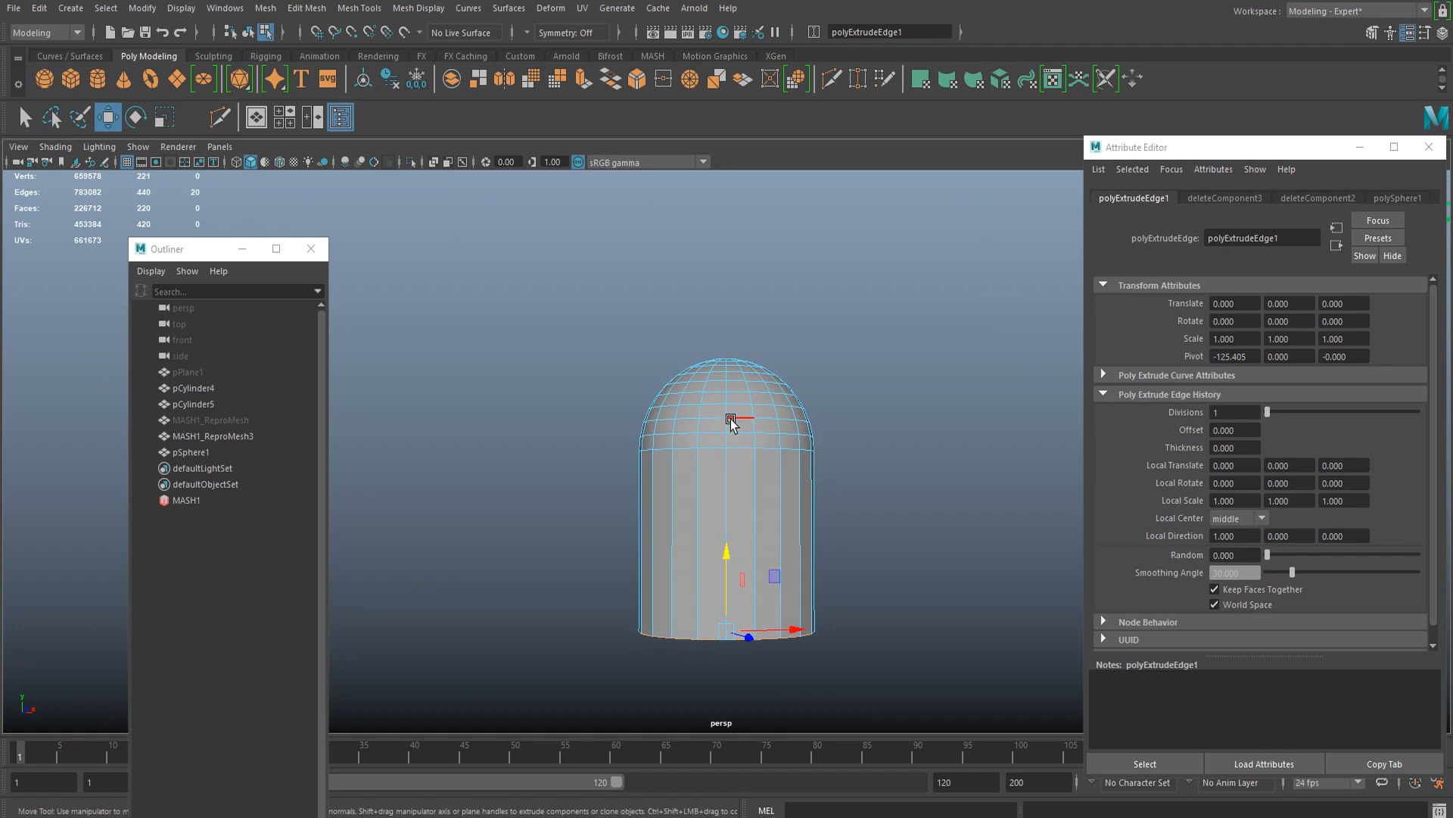
right_drag(733, 421, 807, 397)
alt+drag(807, 398, 729, 473)
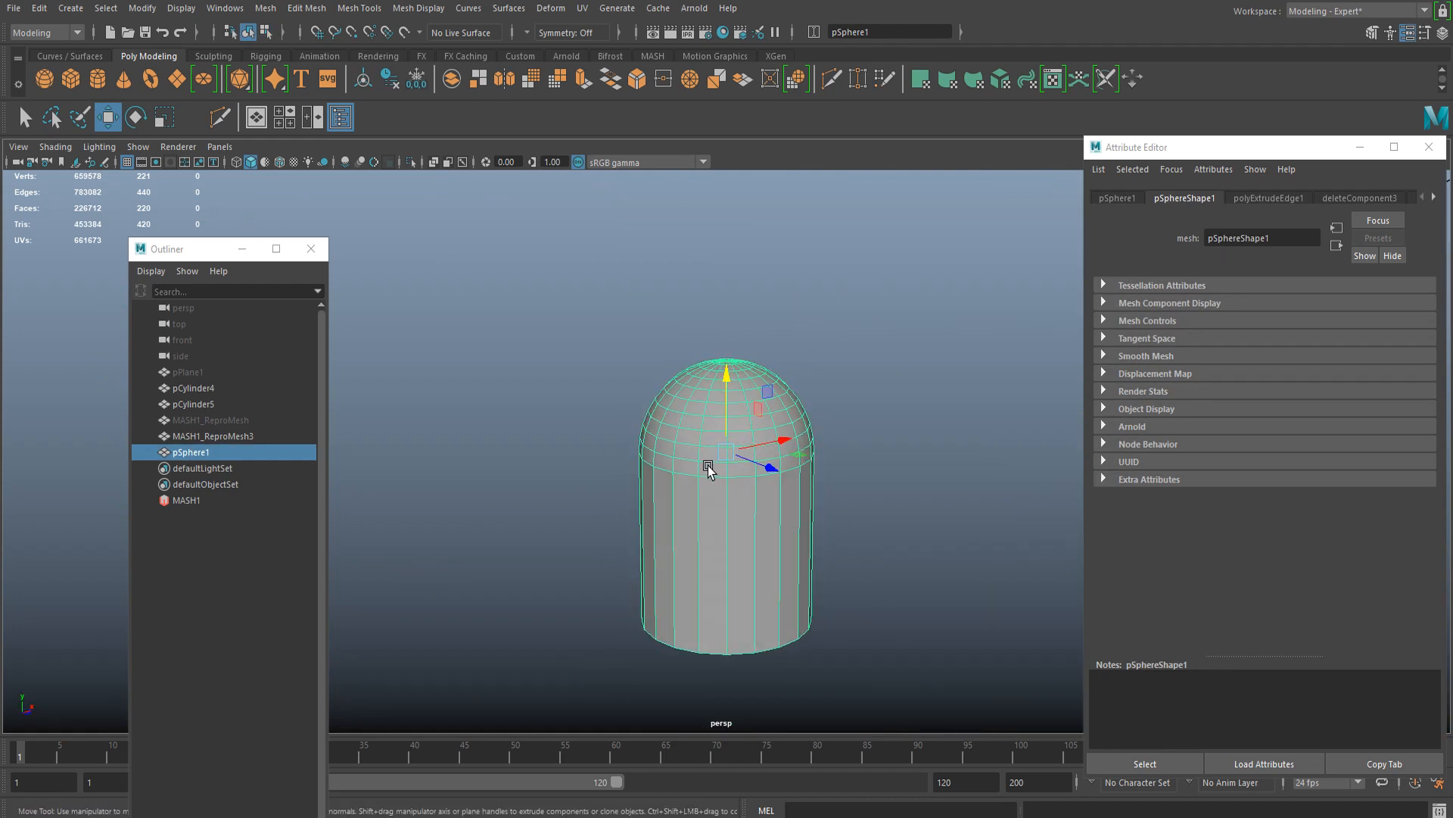
Step: Close the body's open base by extruding its border edge and merging it to the centre, then reselect the whole object
alt+drag(741, 577, 720, 498)
right_drag(720, 488, 720, 366)
click(717, 612)
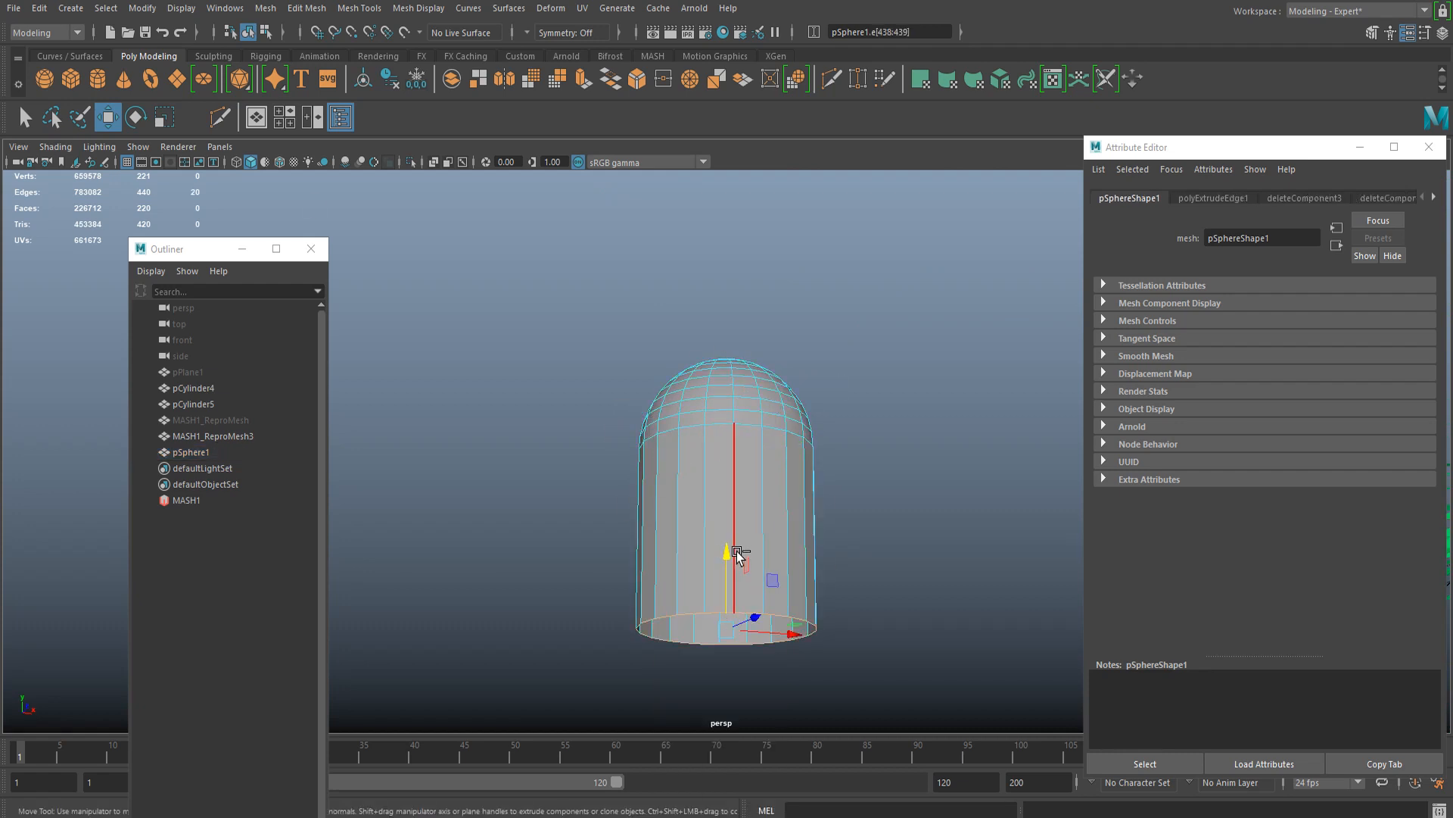
key(ctrl+e)
click(306, 8)
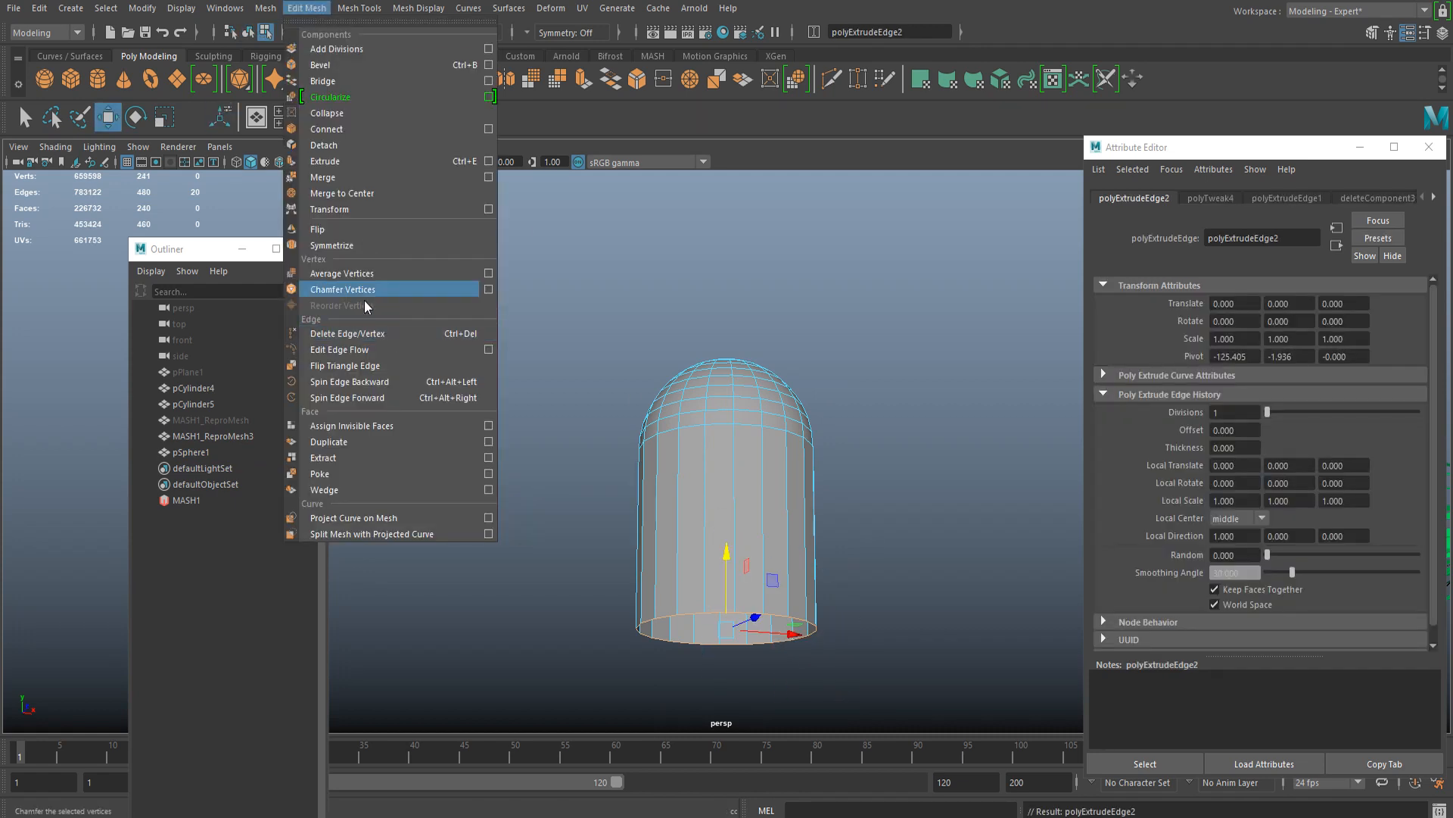
click(372, 193)
scroll(750, 443, down, 3)
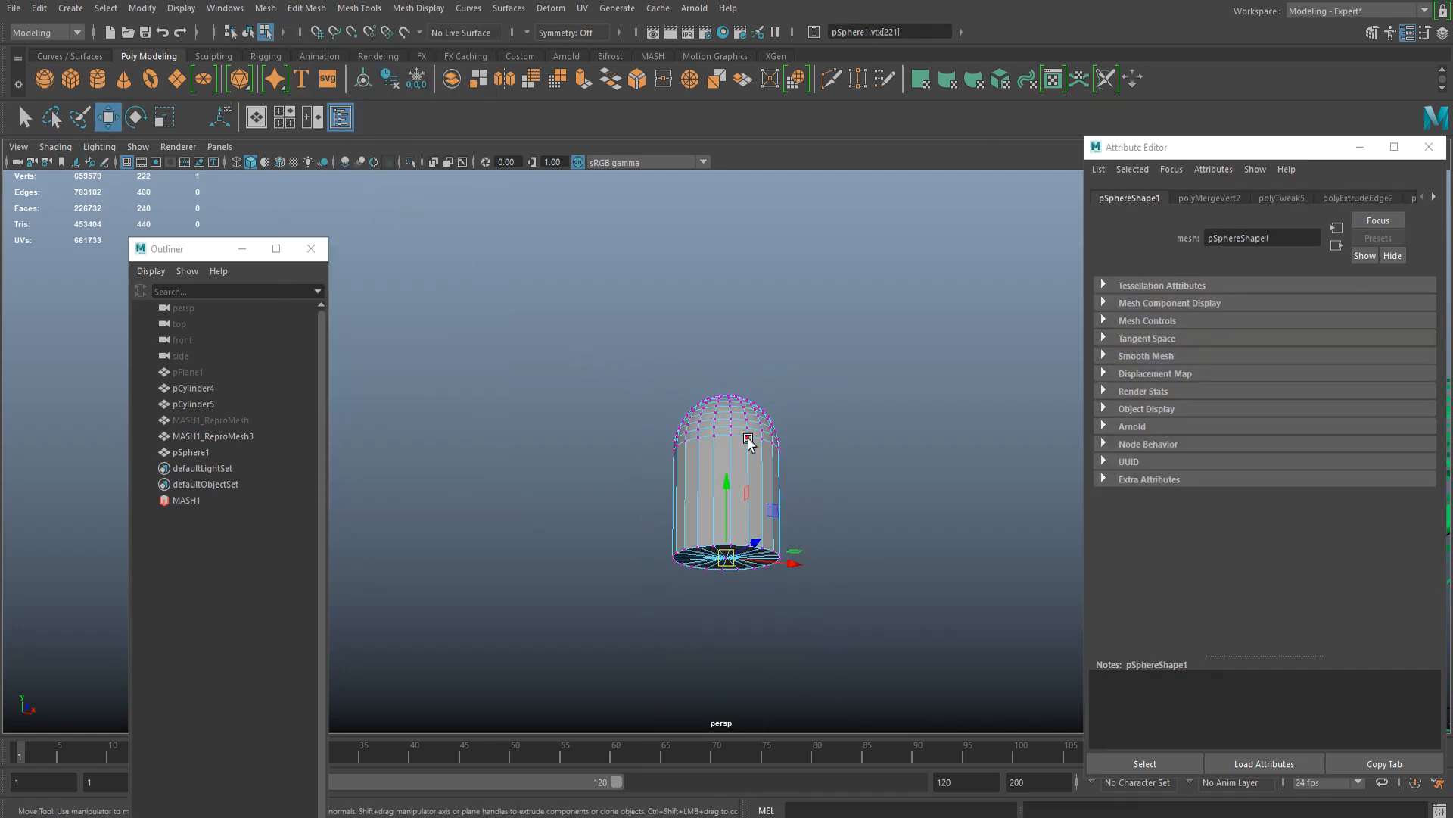
right_drag(750, 443, 863, 315)
click(811, 545)
click(739, 480)
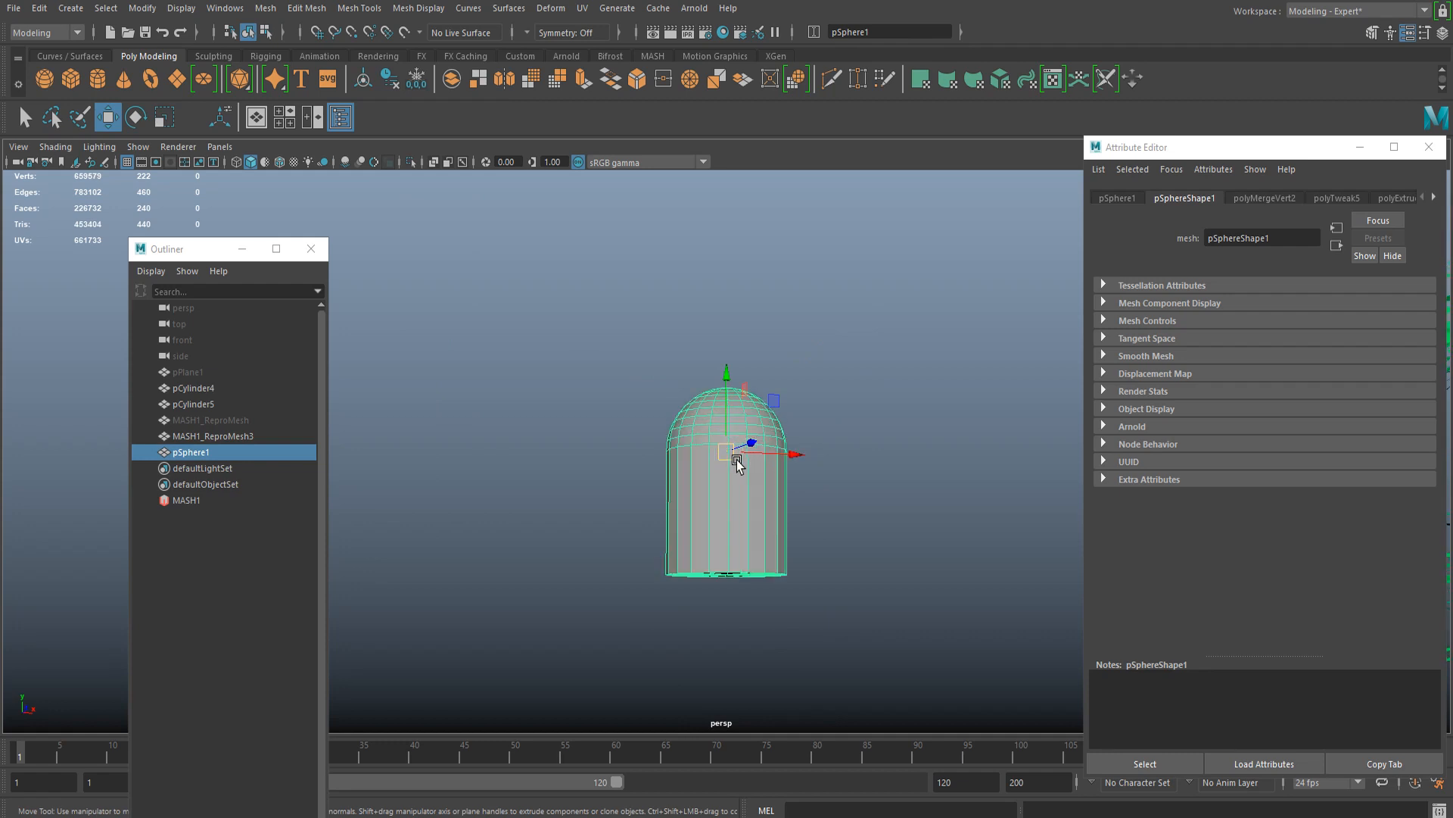
Step: Move the dome-topped object's pivot down to the centre of its flat base
scroll(738, 464, up, 2)
key(d)
drag(721, 383, 763, 606)
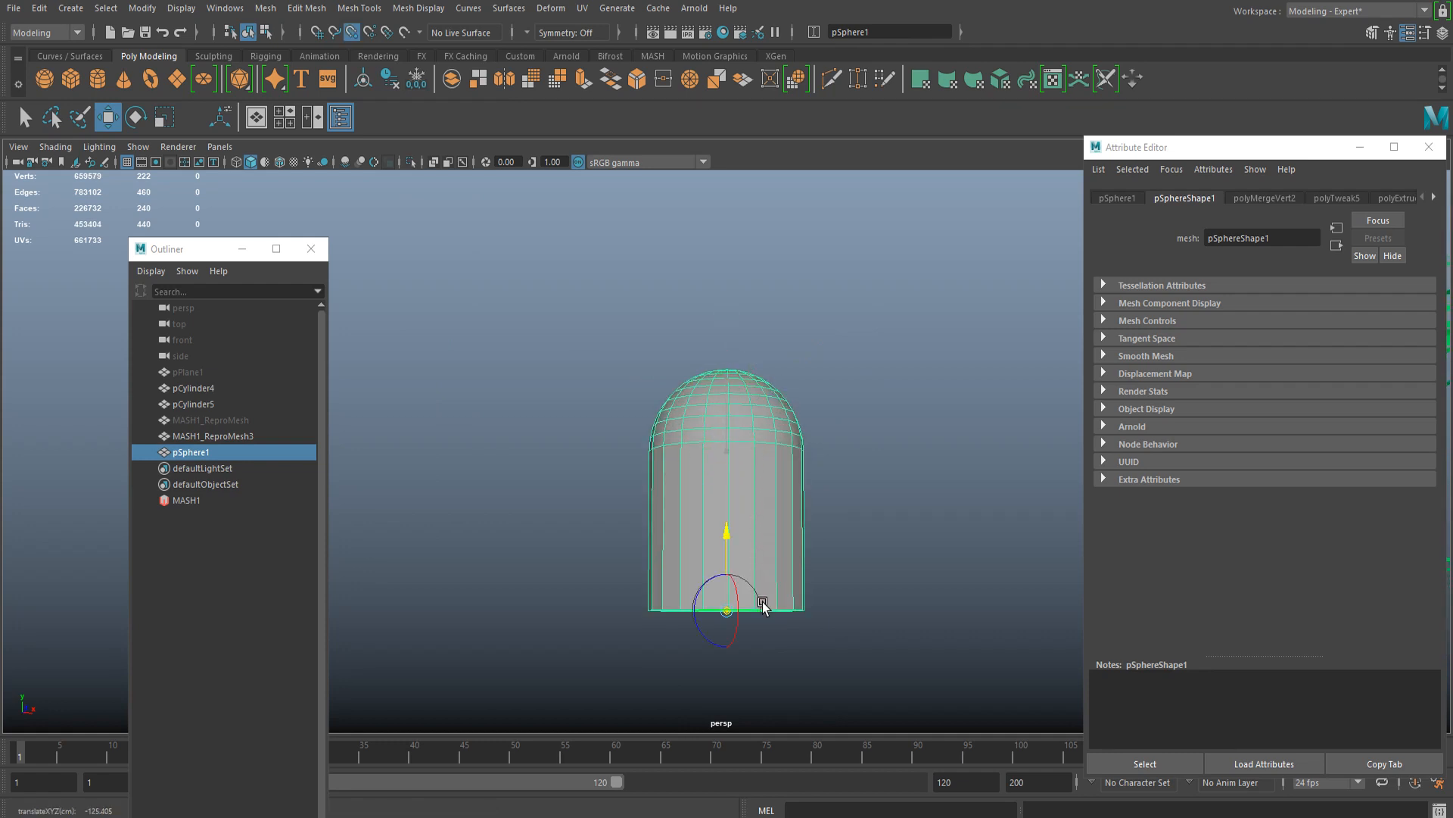
scroll(756, 511, down, 4)
scroll(756, 511, up, 5)
scroll(750, 496, down, 6)
alt+drag(751, 525, 756, 599)
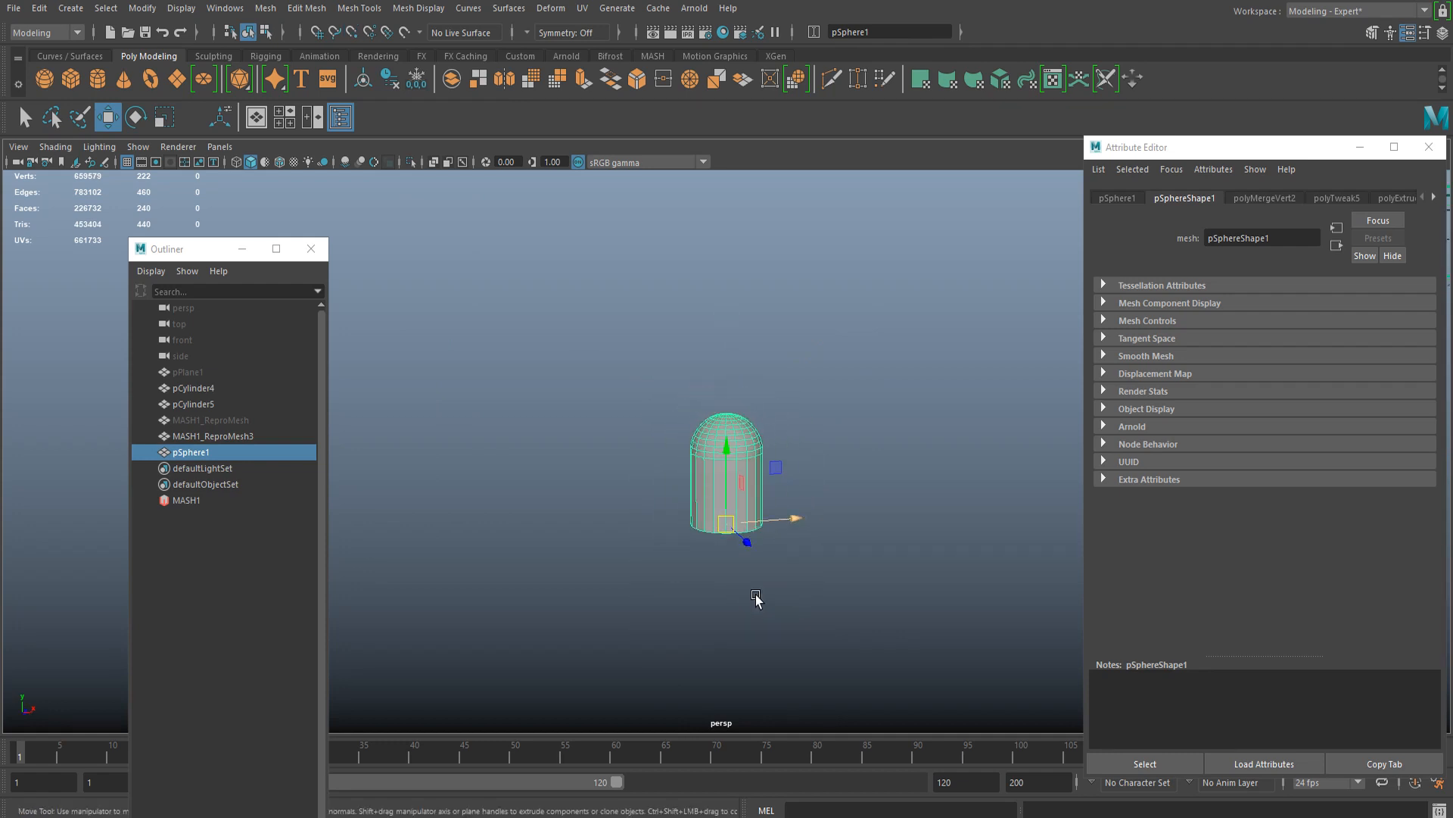
scroll(719, 523, up, 5)
scroll(716, 522, up, 2)
scroll(712, 518, down, 3)
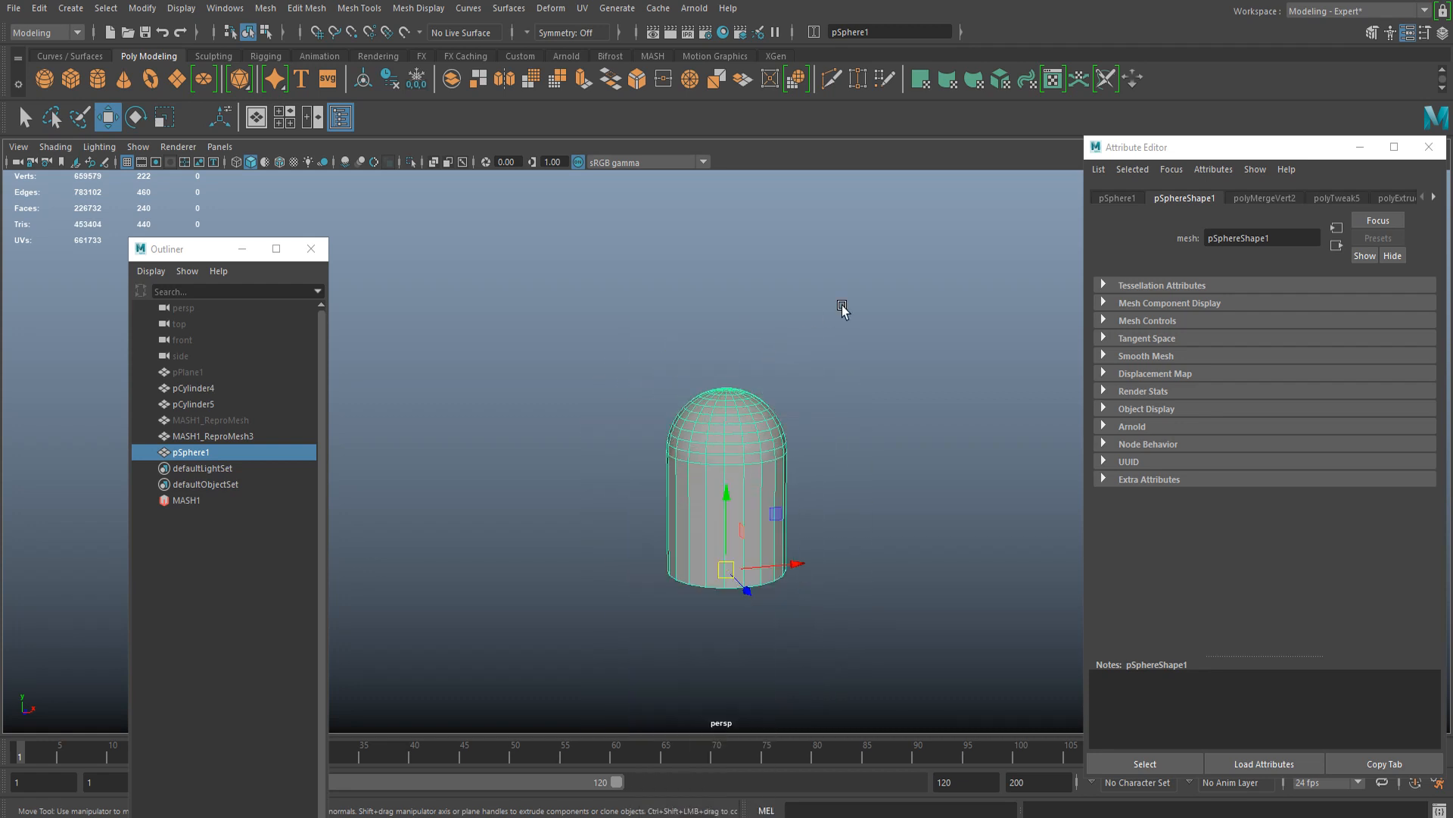
click(818, 490)
click(766, 476)
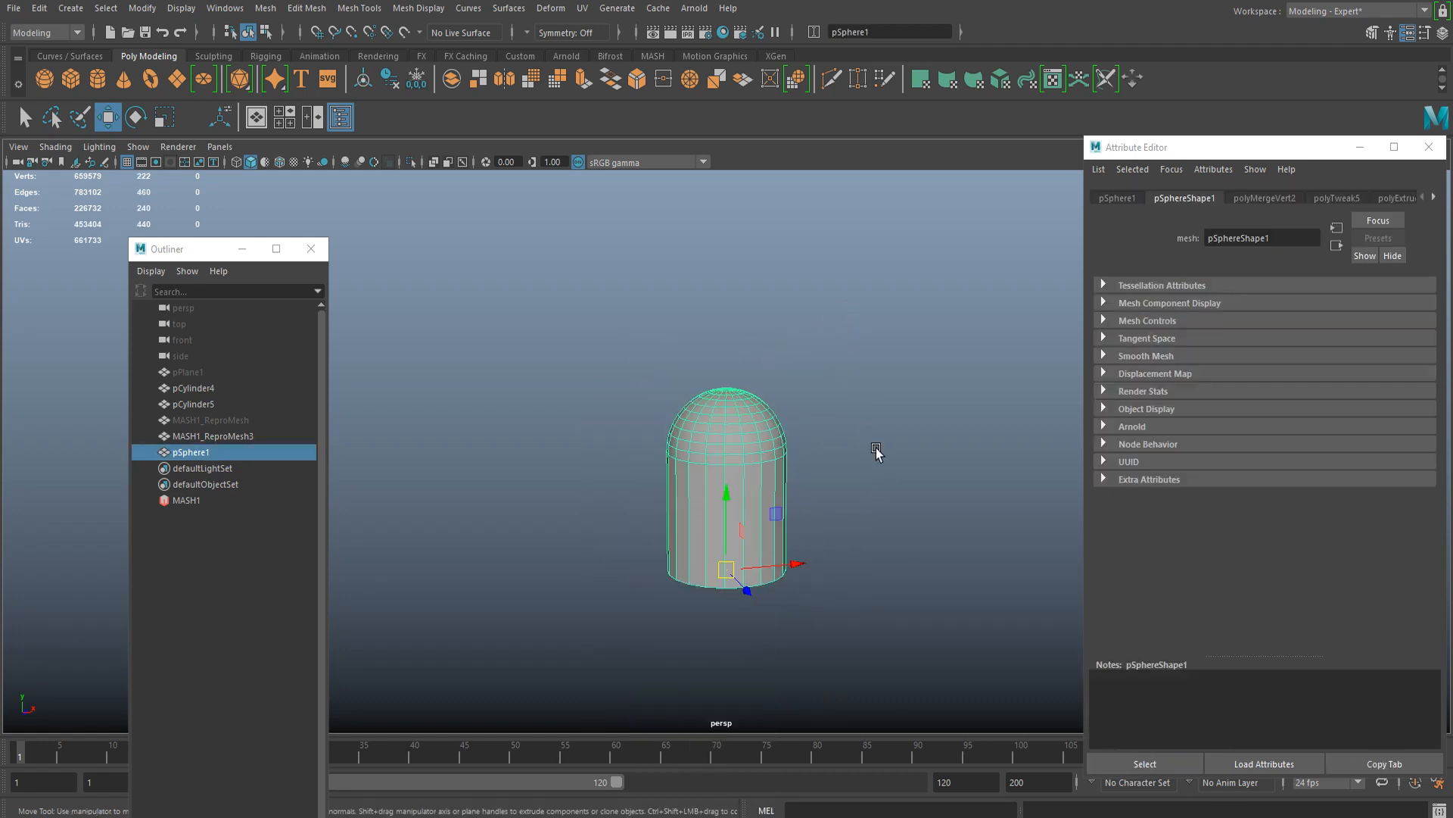
Step: Apply Soften/Harden Edges to the dome-topped object, then deselect it
click(442, 13)
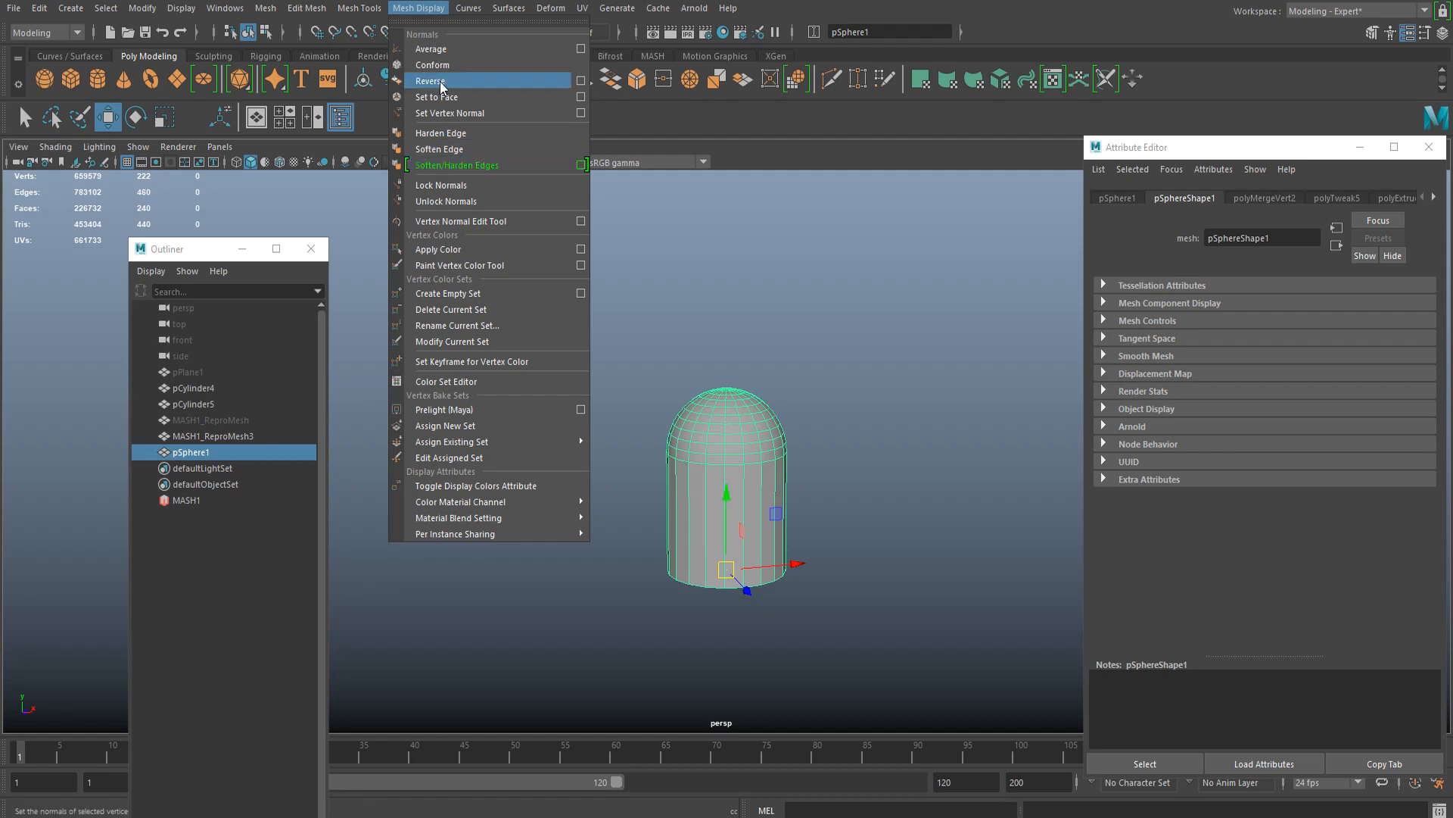
click(513, 165)
click(805, 441)
Step: Assign a new aiStandardSurface material to the dome-topped object and name the material aiLight
scroll(805, 441, down, 6)
alt+middle_drag(908, 653, 782, 601)
scroll(705, 442, down, 7)
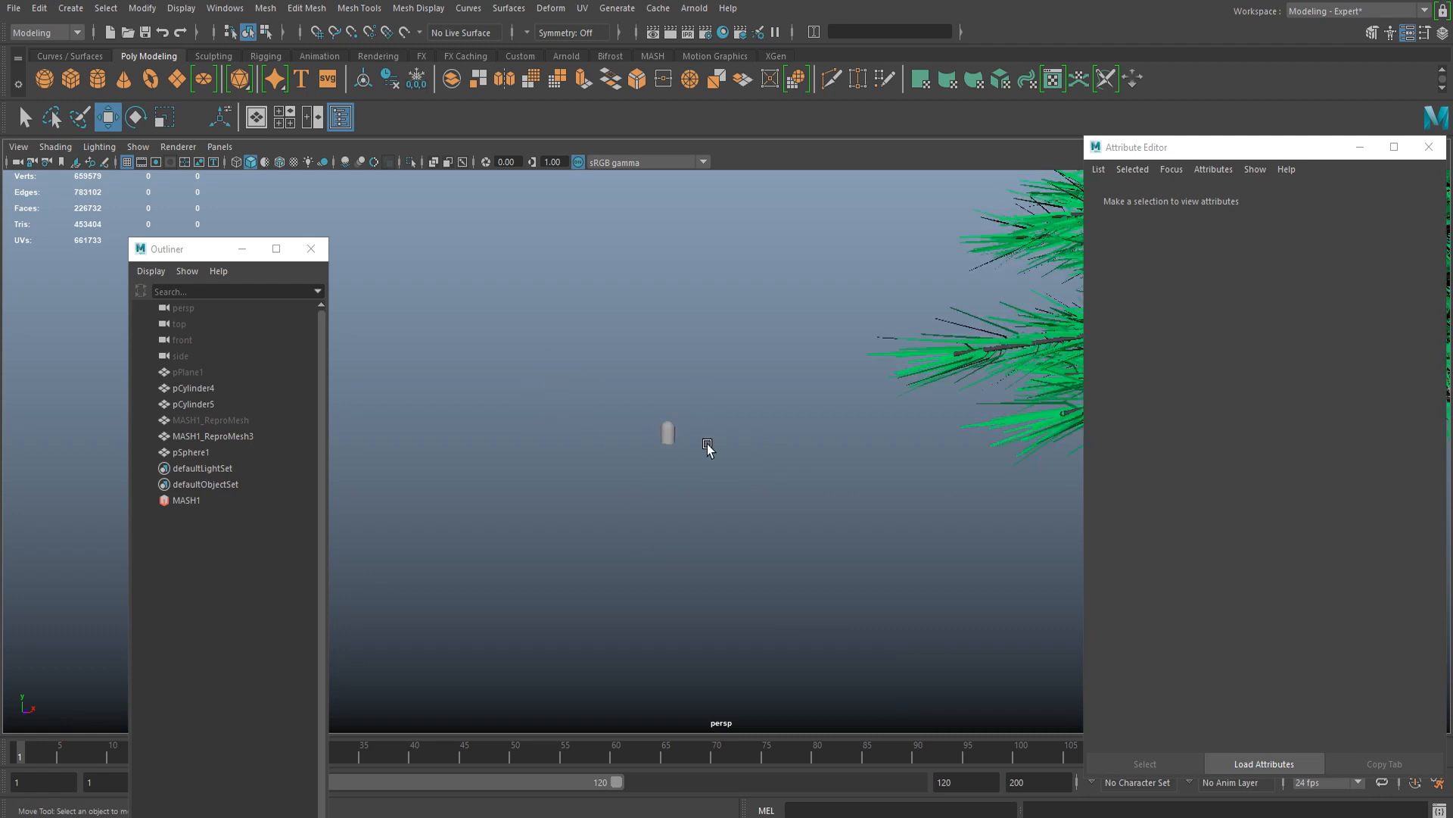
alt+middle_drag(715, 442, 551, 476)
scroll(570, 476, down, 4)
click(642, 446)
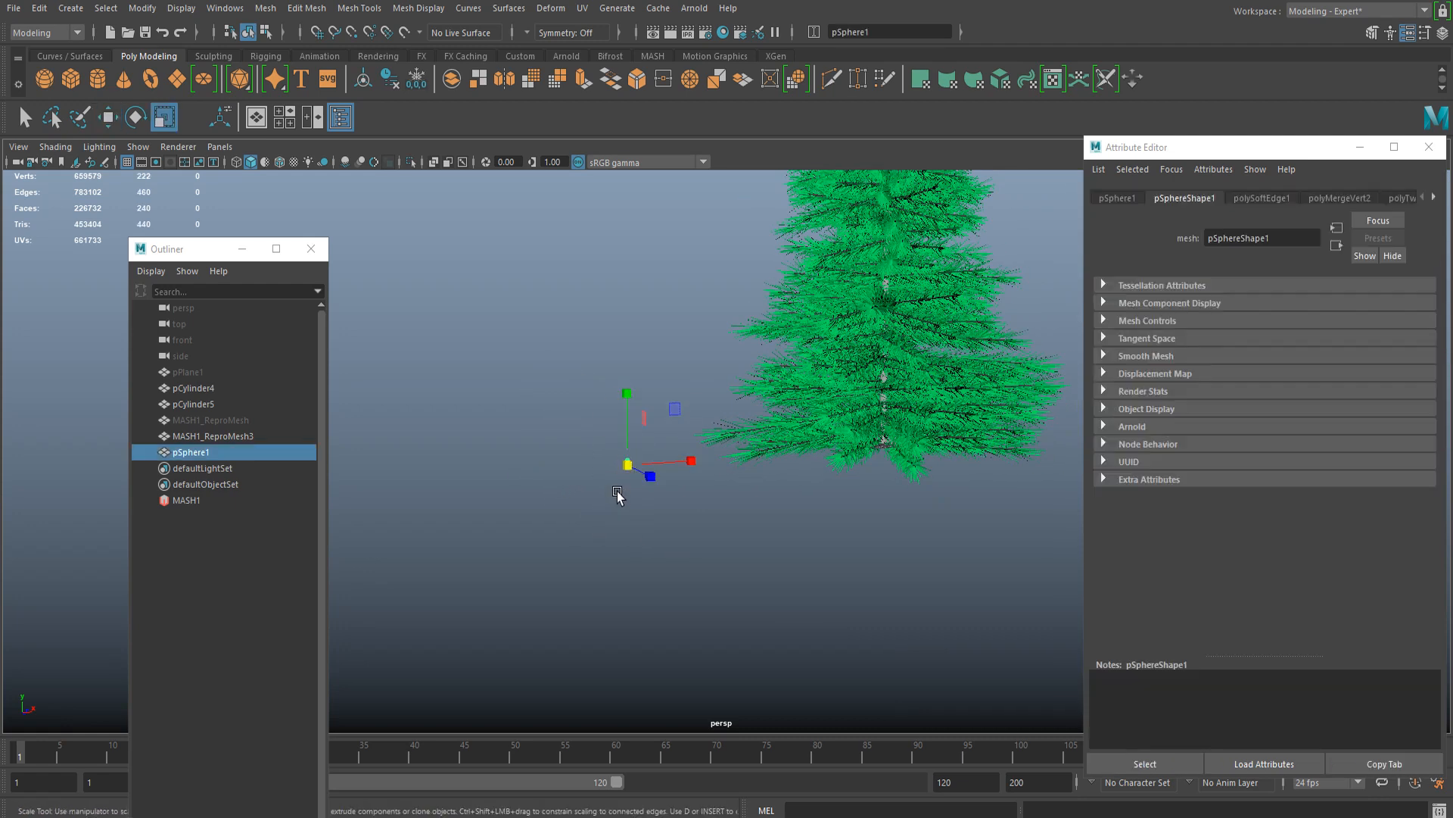
key(e)
key(q)
scroll(592, 488, up, 2)
right_drag(570, 463, 592, 695)
click(559, 408)
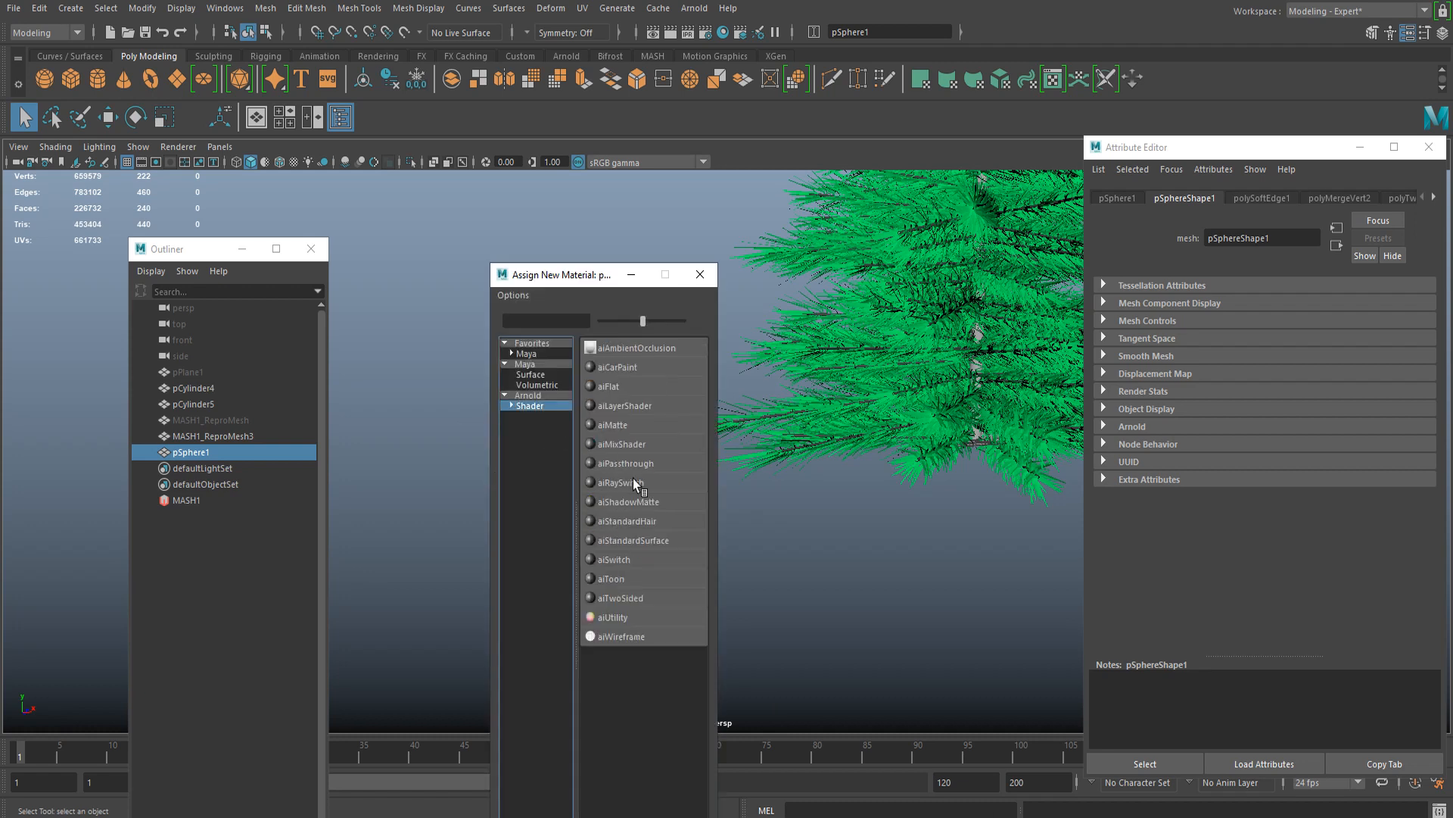
click(619, 535)
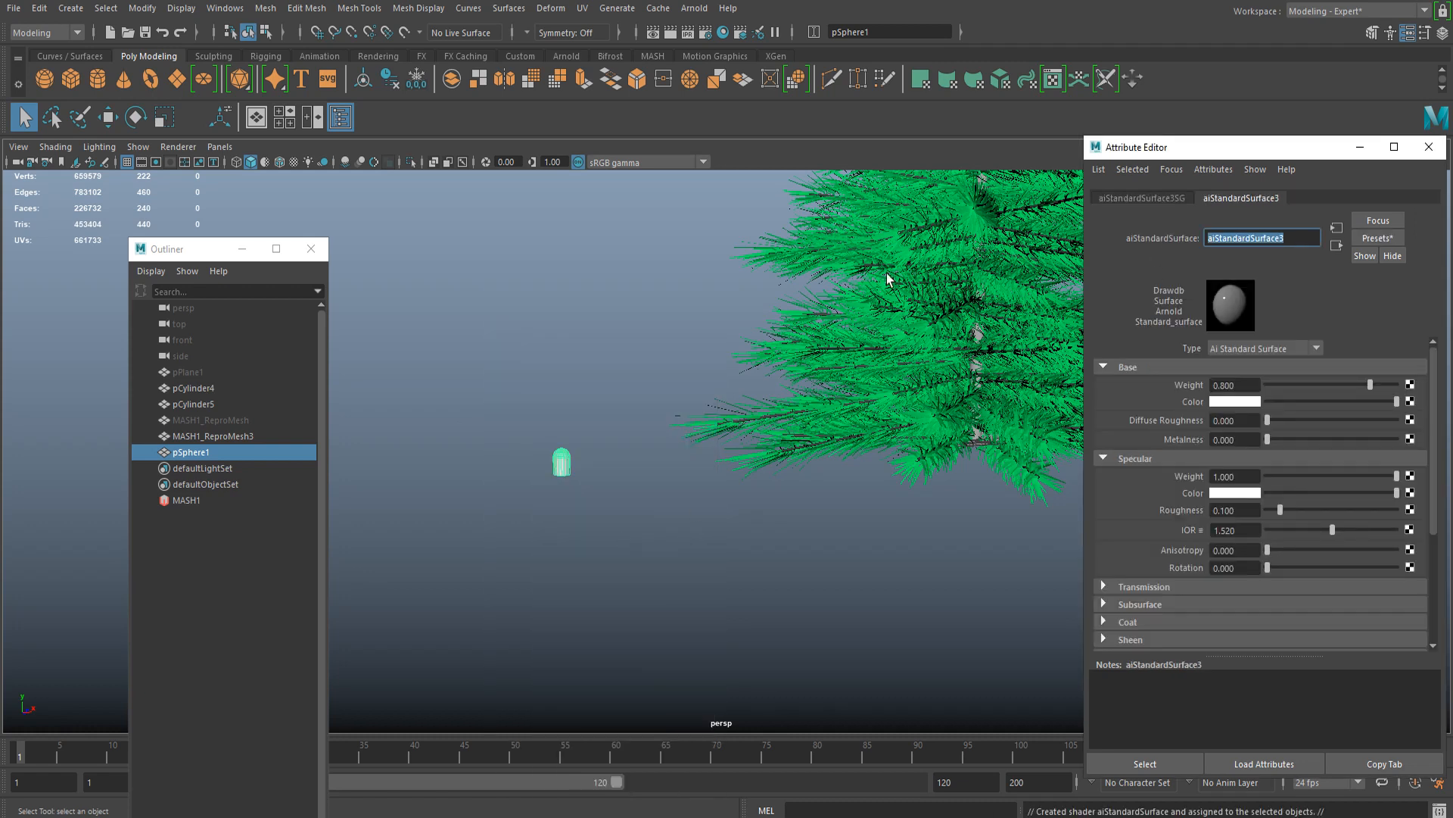
text(aiLight)
key(Return)
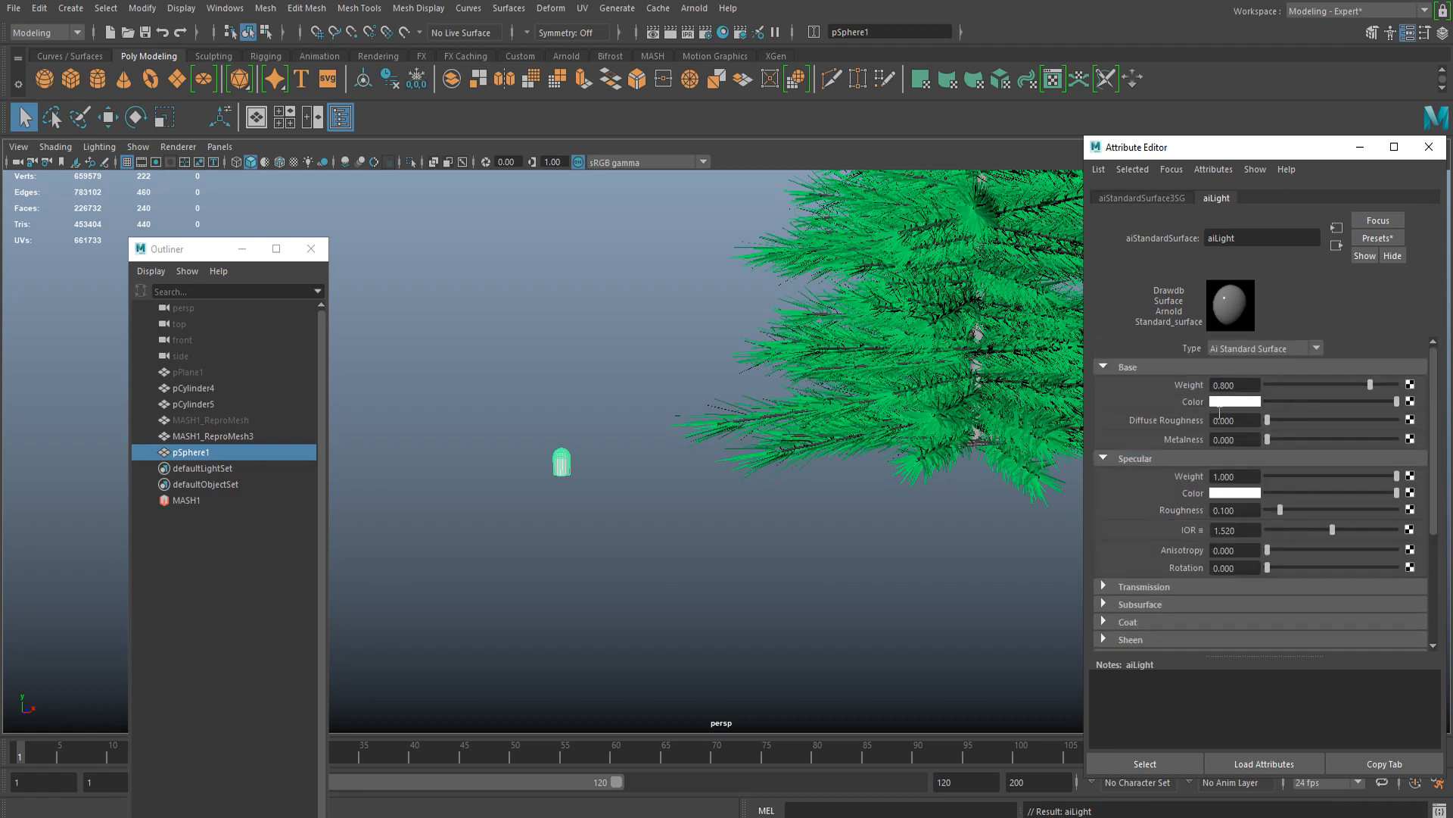
Step: Raise the aiLight material's emission weight to the maximum of its slider, then deselect the object
scroll(1129, 518, down, 5)
click(1142, 484)
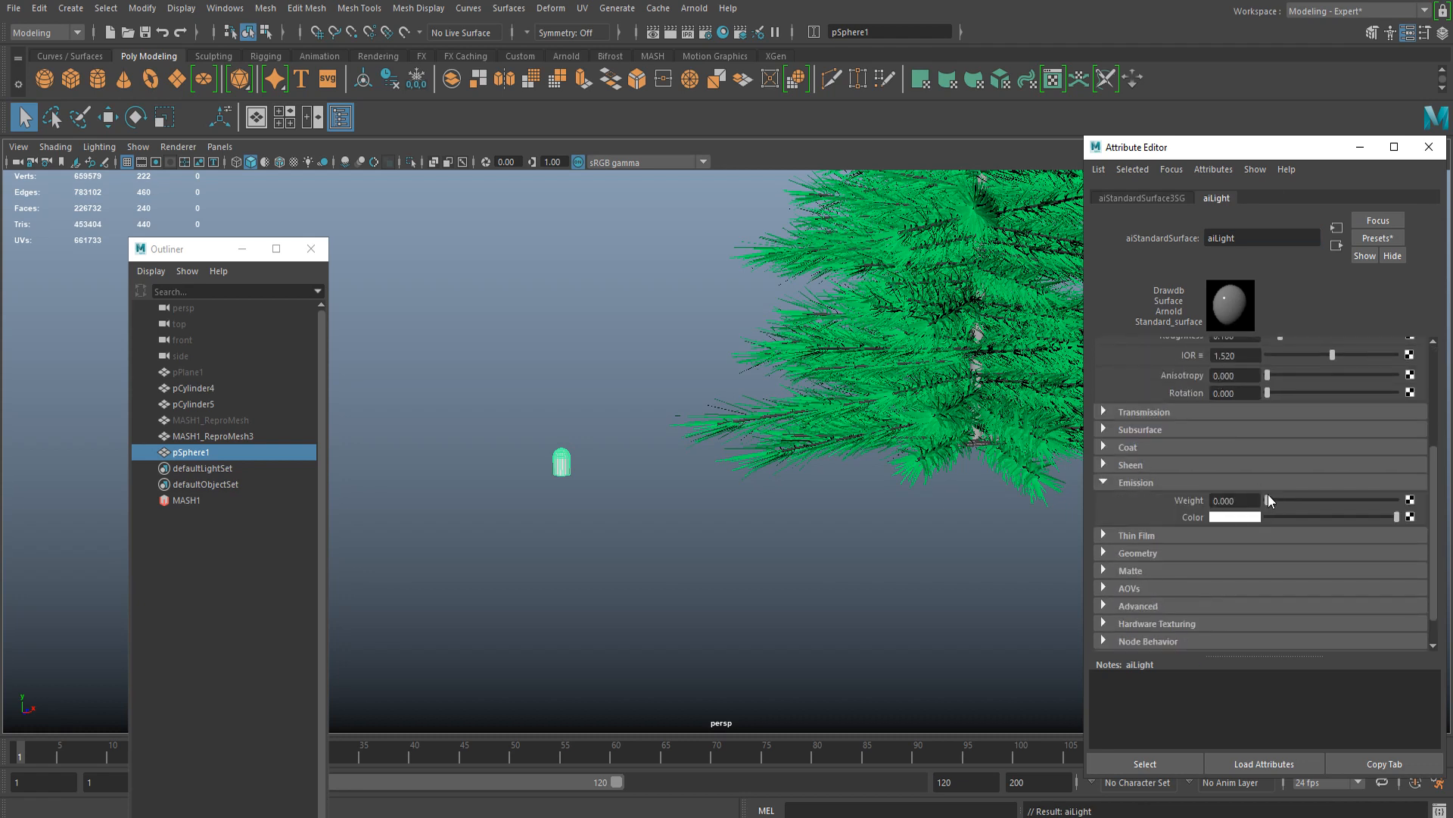
drag(1269, 498, 1396, 501)
scroll(719, 524, down, 5)
click(792, 509)
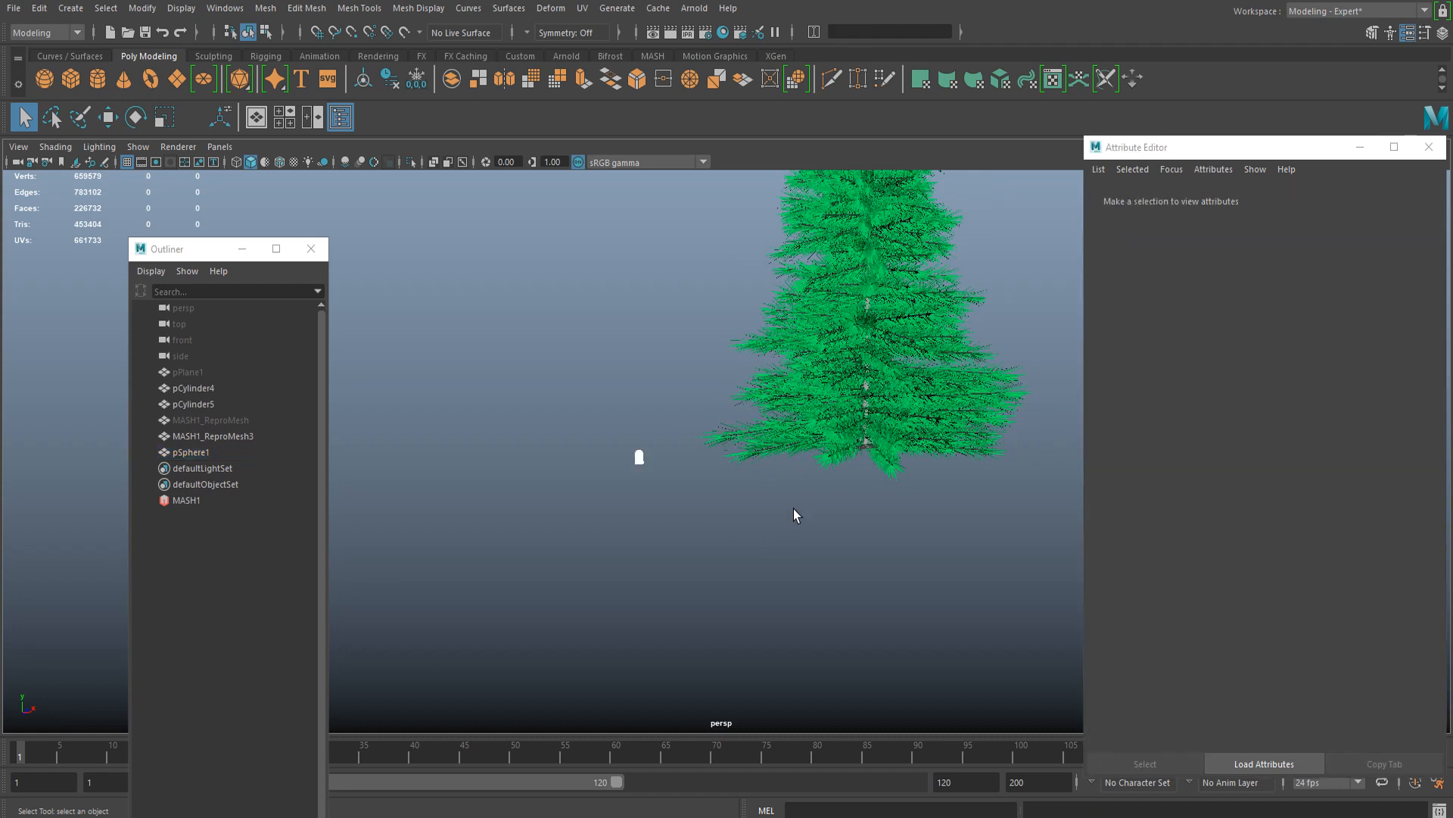
Step: Switch to the FX menu set and create a MASH network from the dome-topped light object
alt+middle_drag(794, 508, 728, 548)
scroll(657, 413, down, 1)
alt+middle_drag(655, 410, 642, 422)
scroll(571, 486, up, 2)
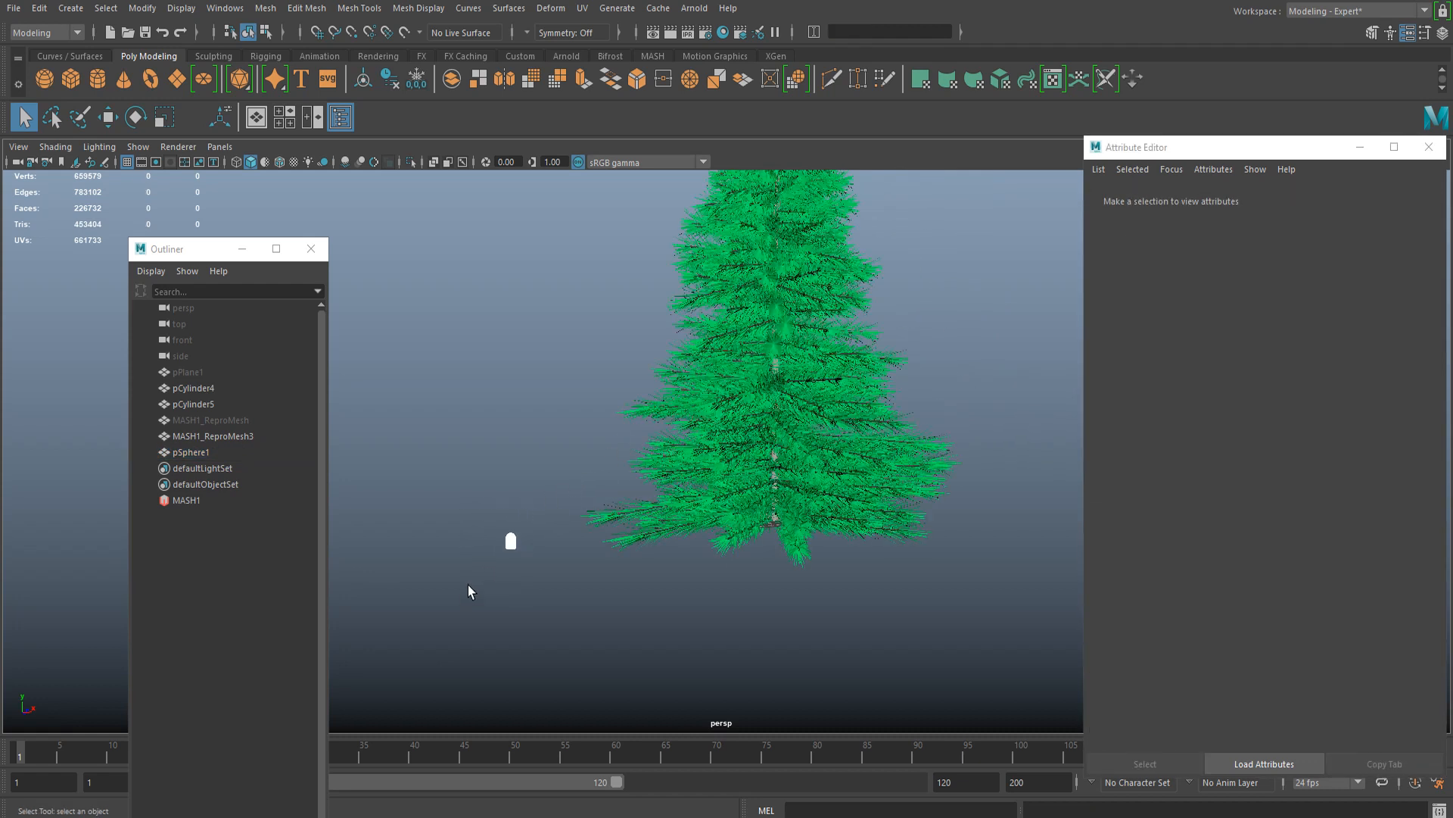
click(511, 540)
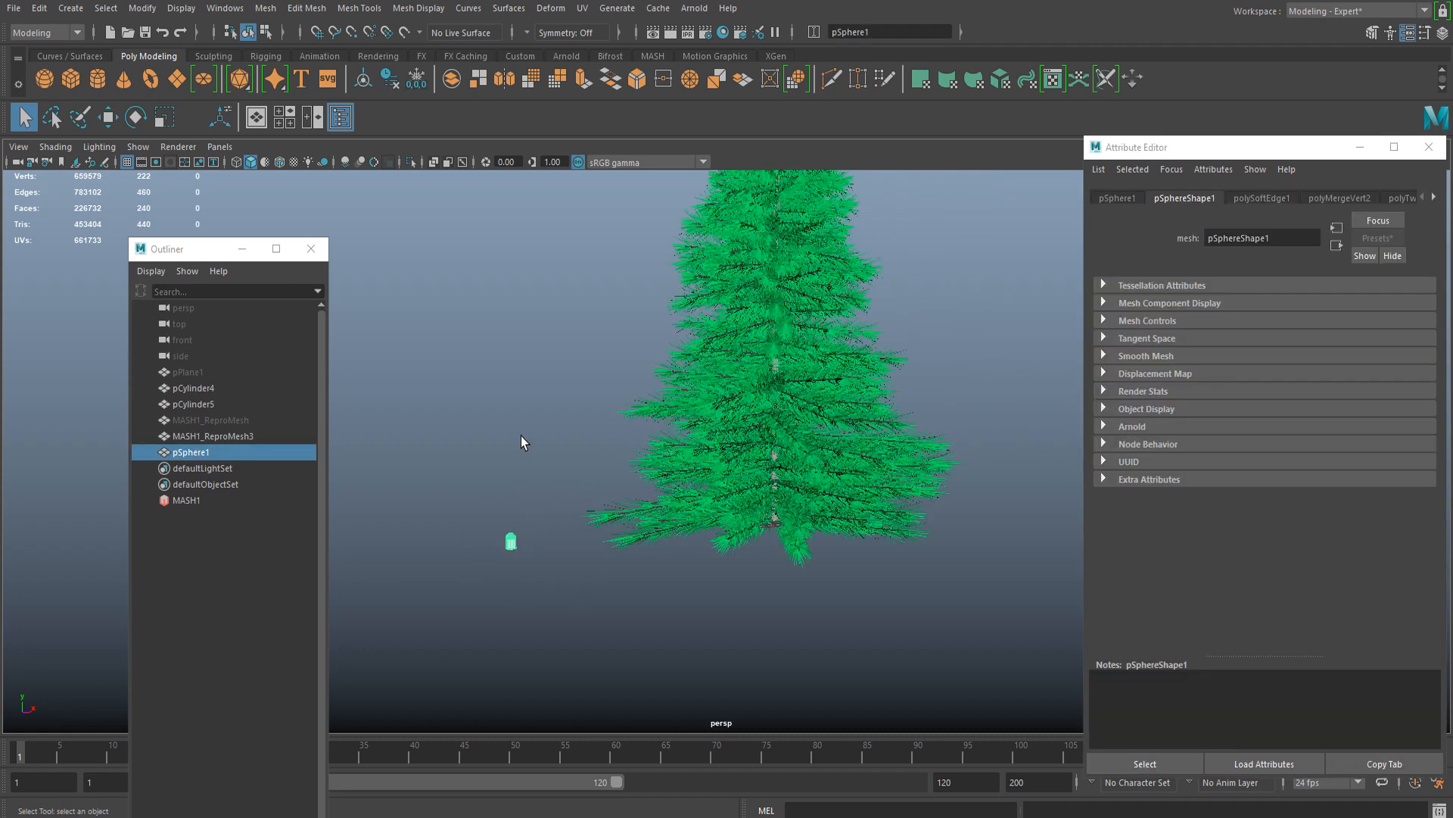
click(34, 35)
click(47, 99)
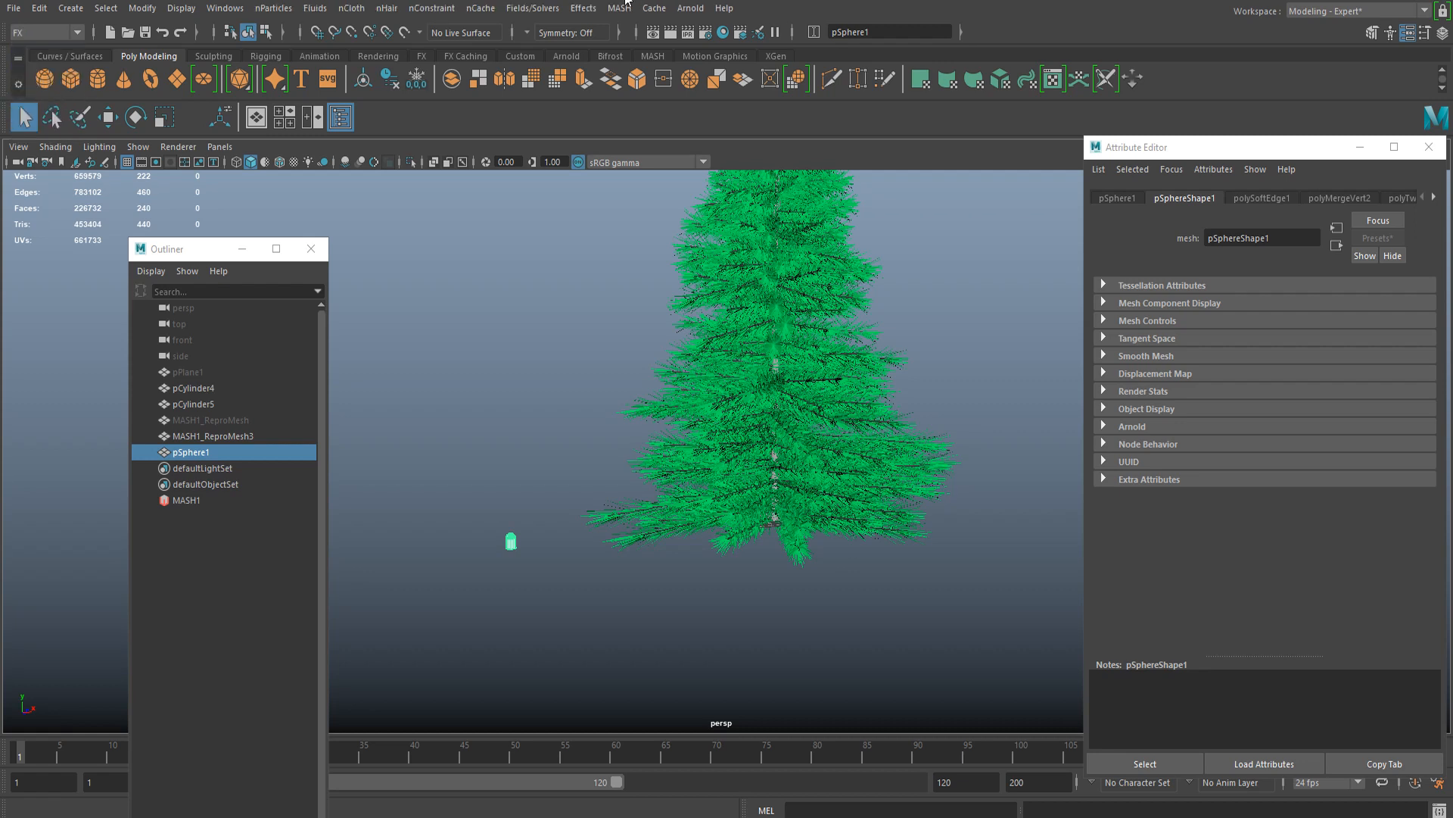
click(619, 7)
click(667, 38)
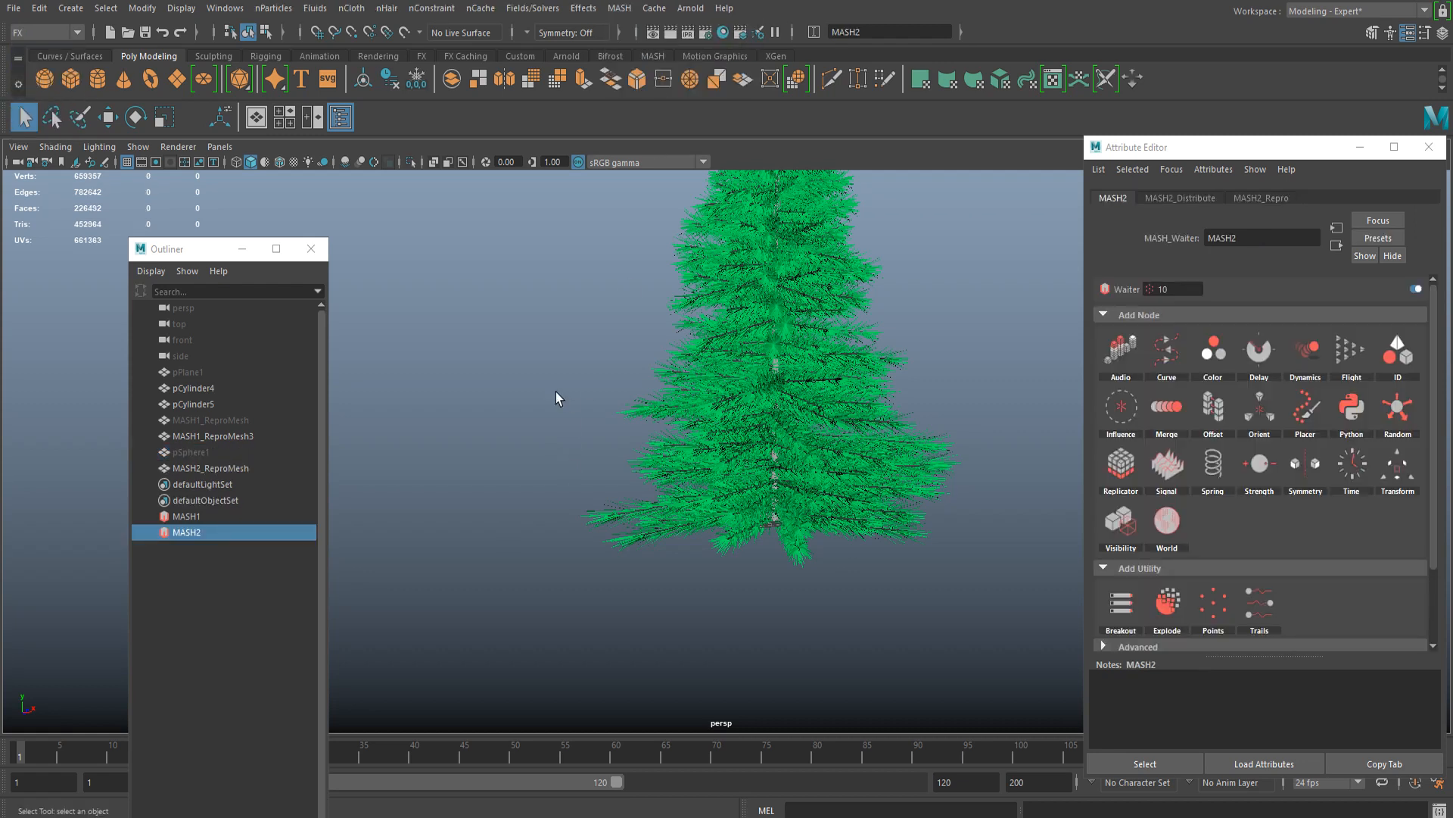
Step: Set MASH2's distribution type to Mesh and connect MASH1_ReproMesh3 as its input mesh
click(1185, 199)
click(1223, 334)
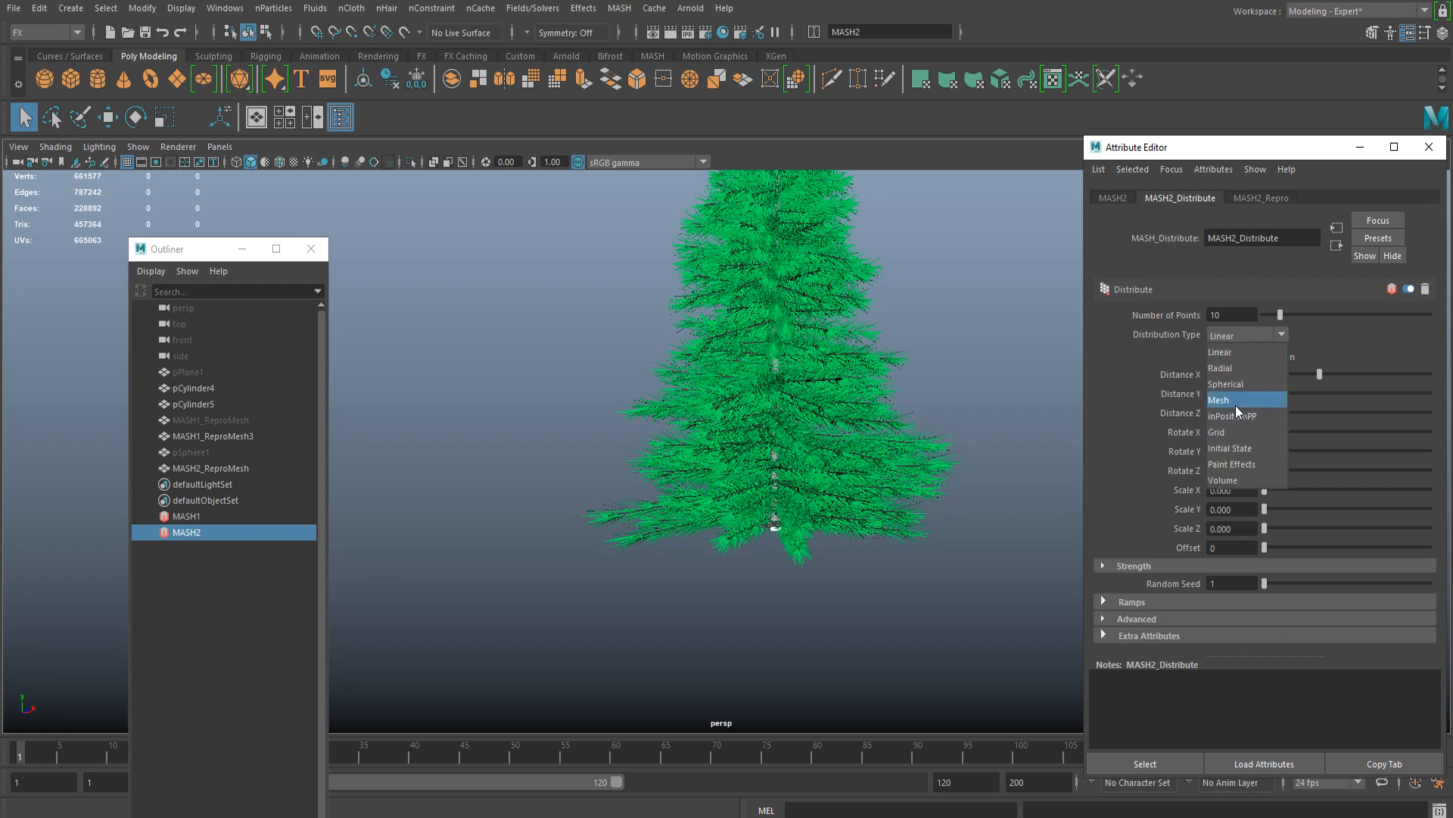
click(1235, 406)
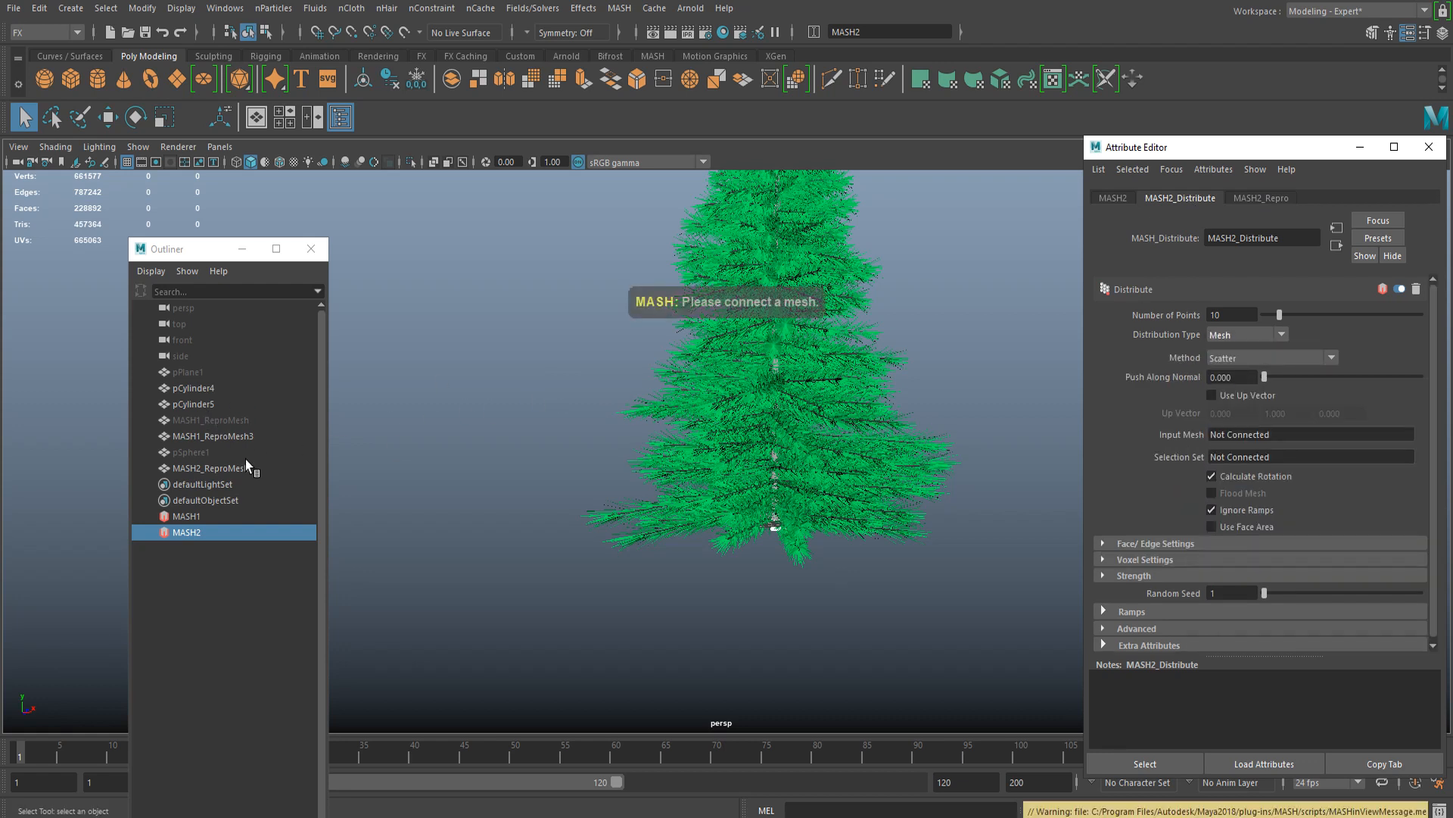
click(710, 370)
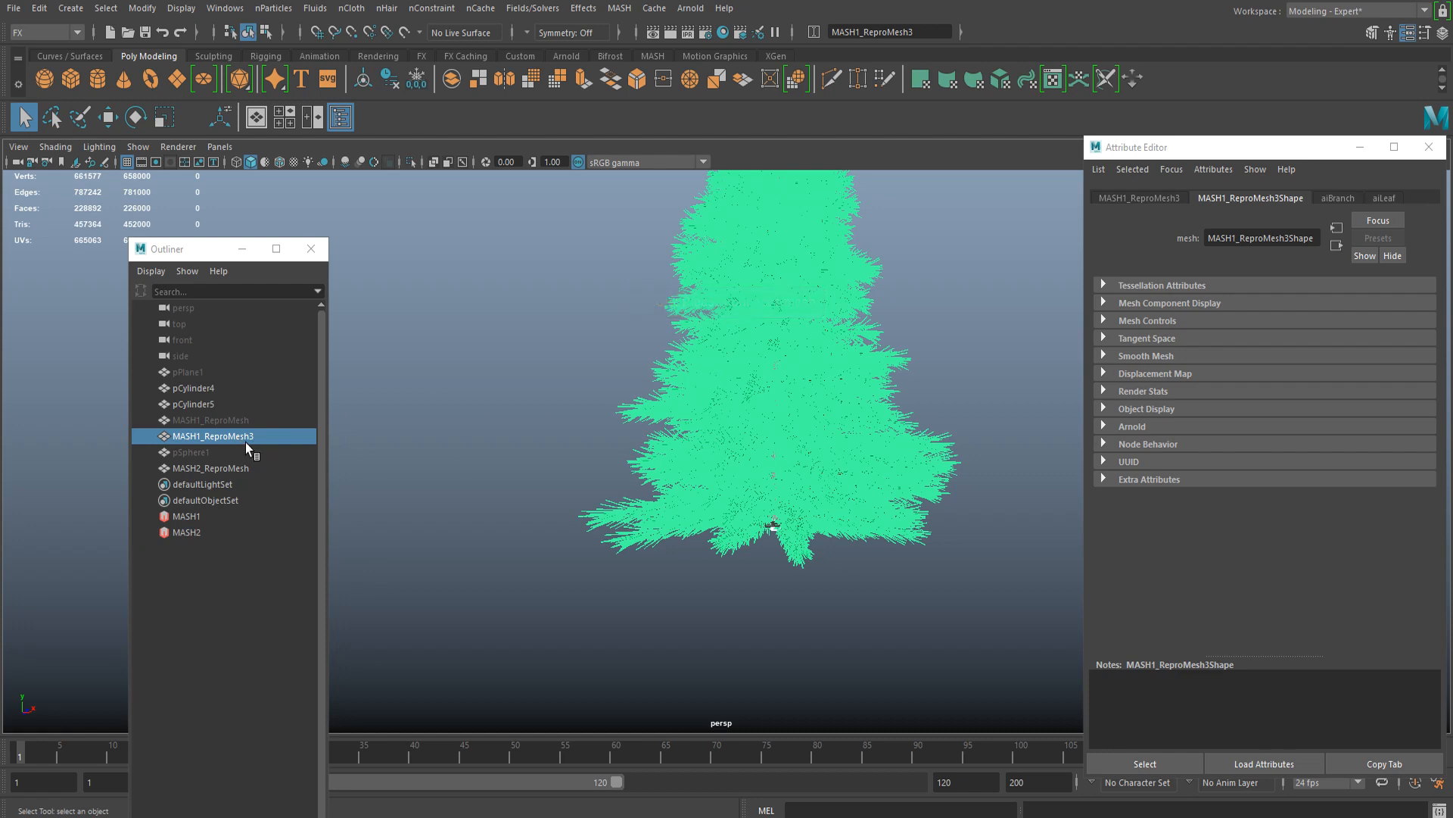
click(189, 533)
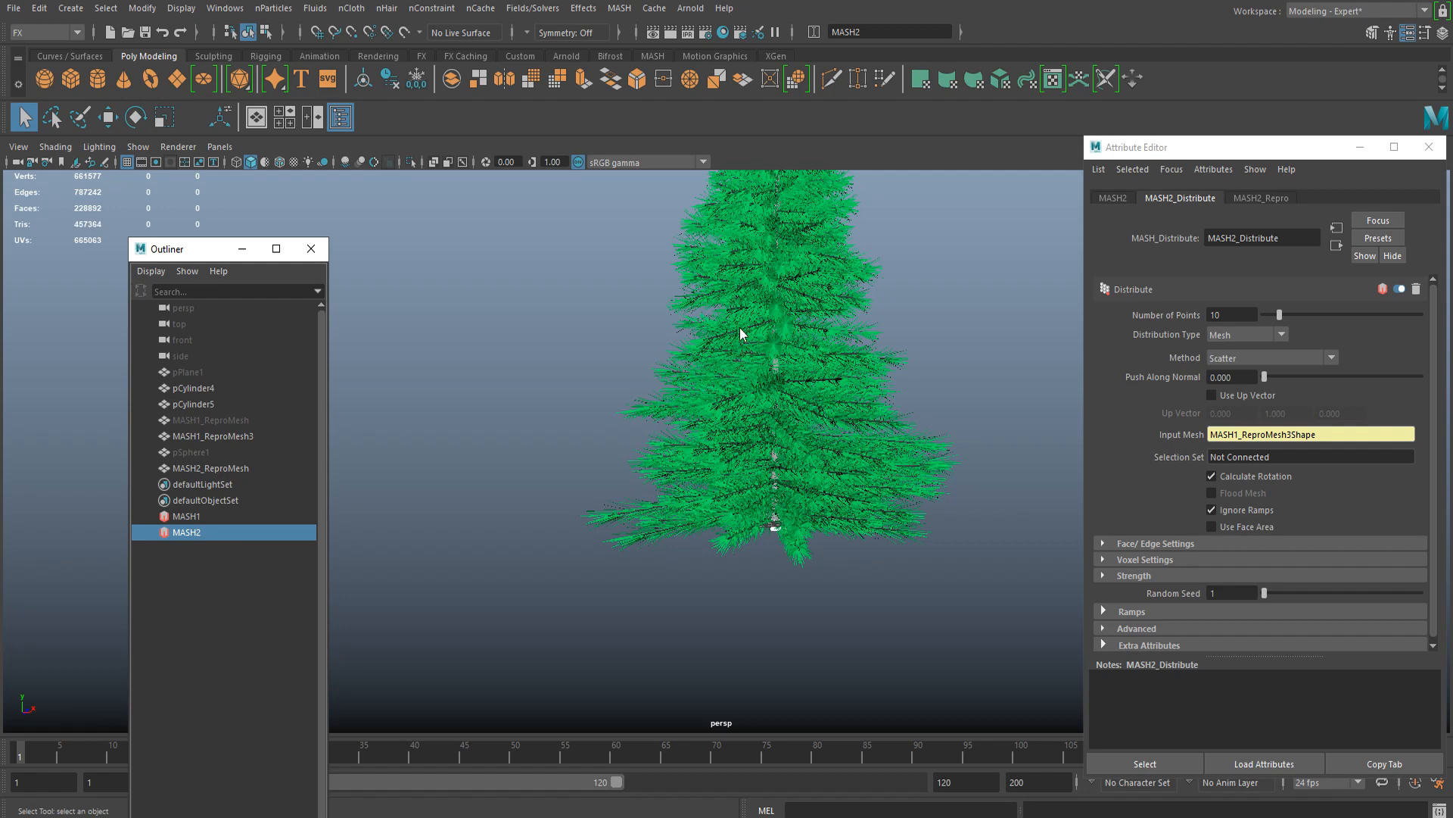
Step: Set the number of points in MASH2_Distribute to 500 to scatter lights across the tree
alt+right_drag(788, 365, 718, 411)
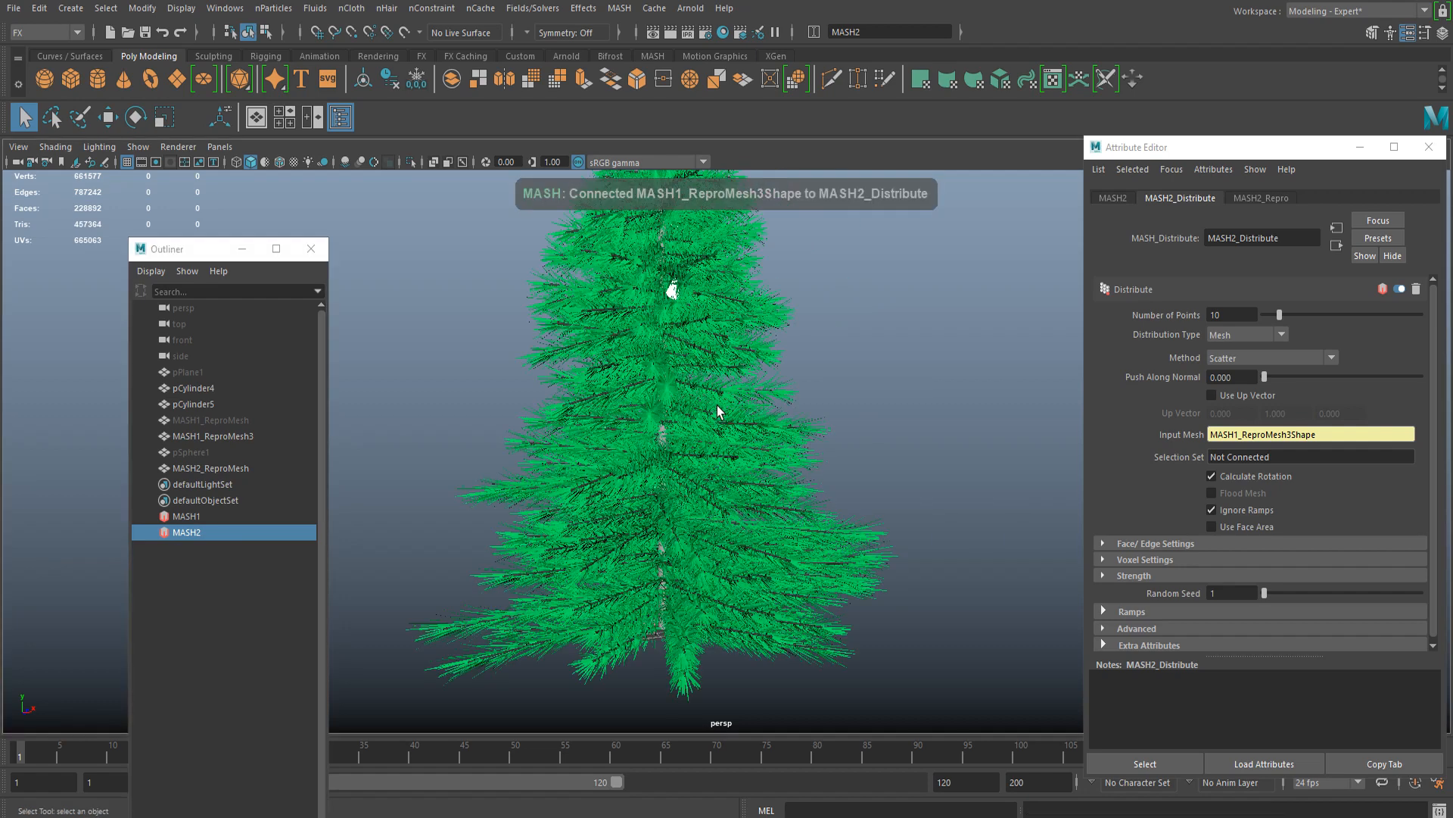
alt+middle_drag(719, 410, 700, 401)
alt+drag(700, 402, 733, 483)
alt+right_drag(733, 483, 736, 434)
alt+drag(736, 435, 810, 425)
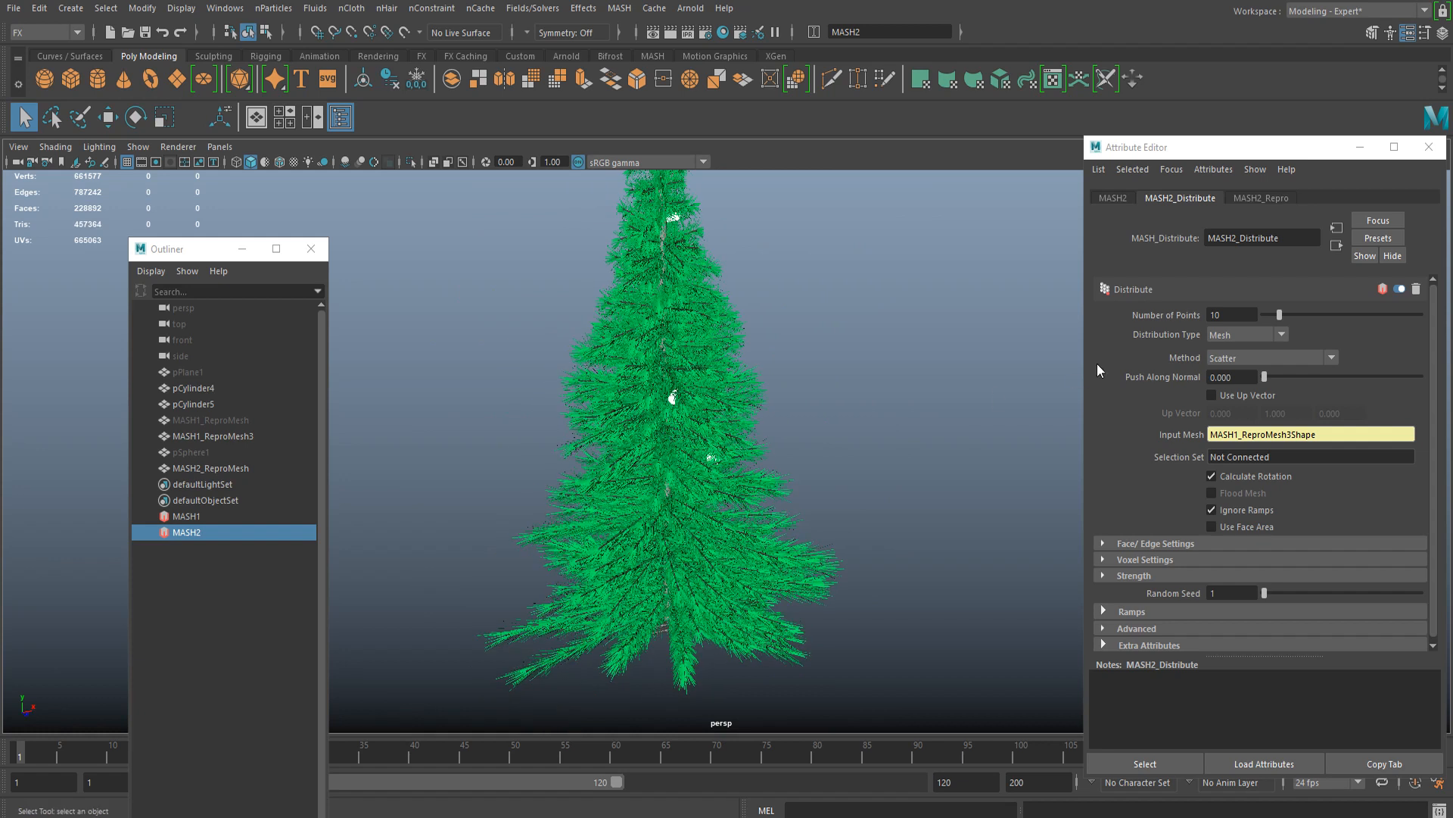
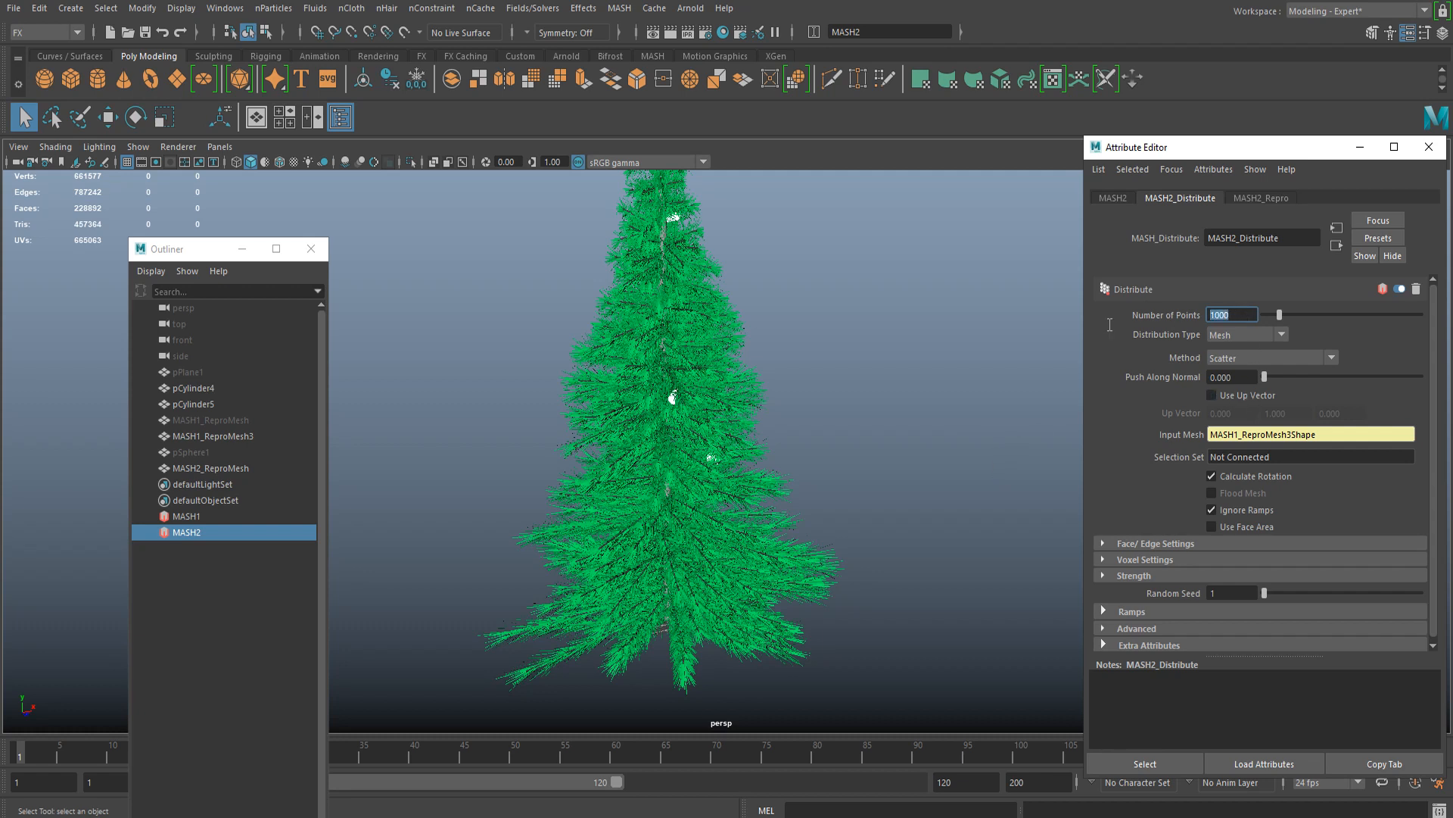
text(00)
key(Return)
scroll(879, 430, down, 2)
scroll(864, 413, up, 3)
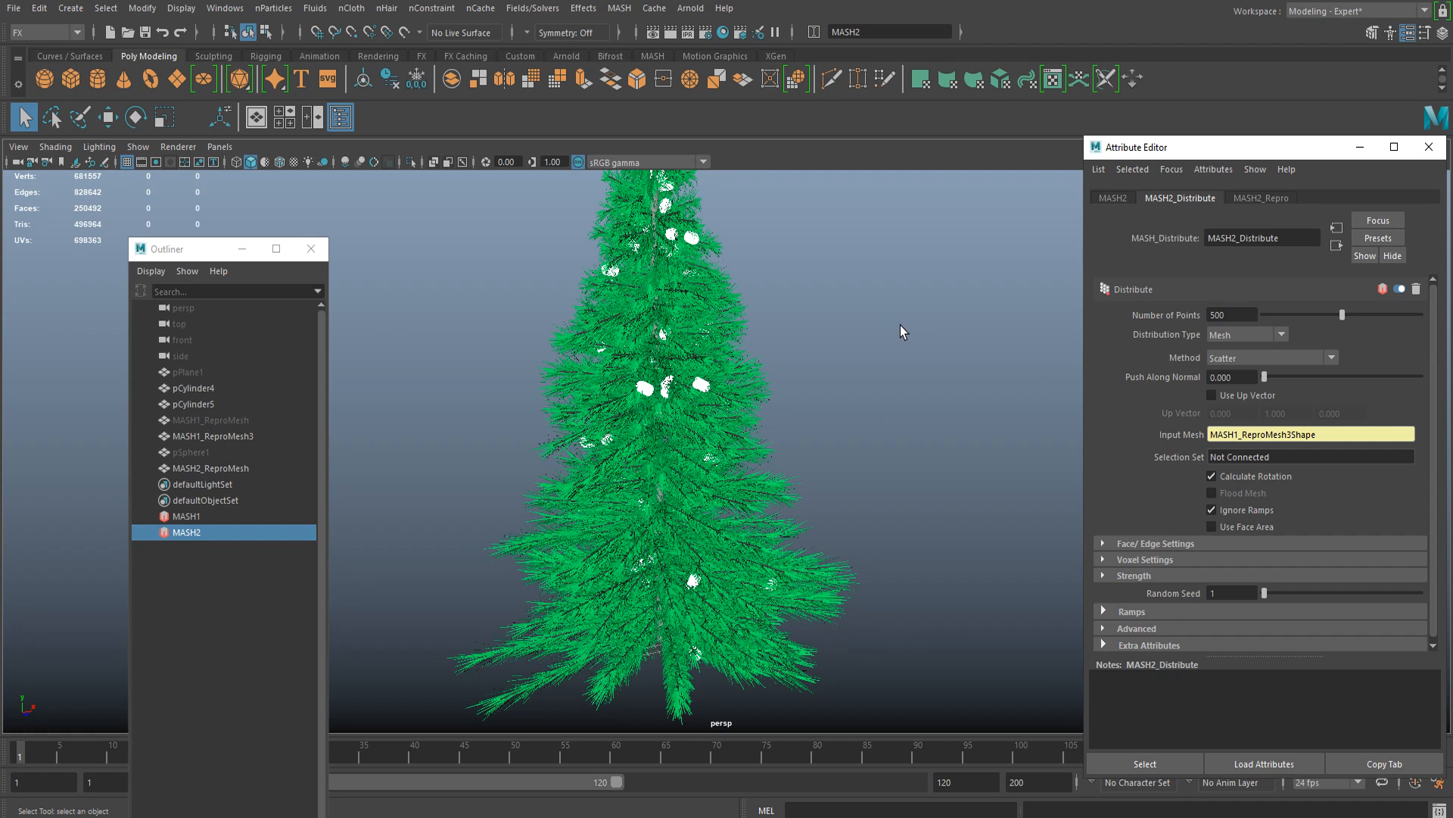
scroll(502, 522, down, 3)
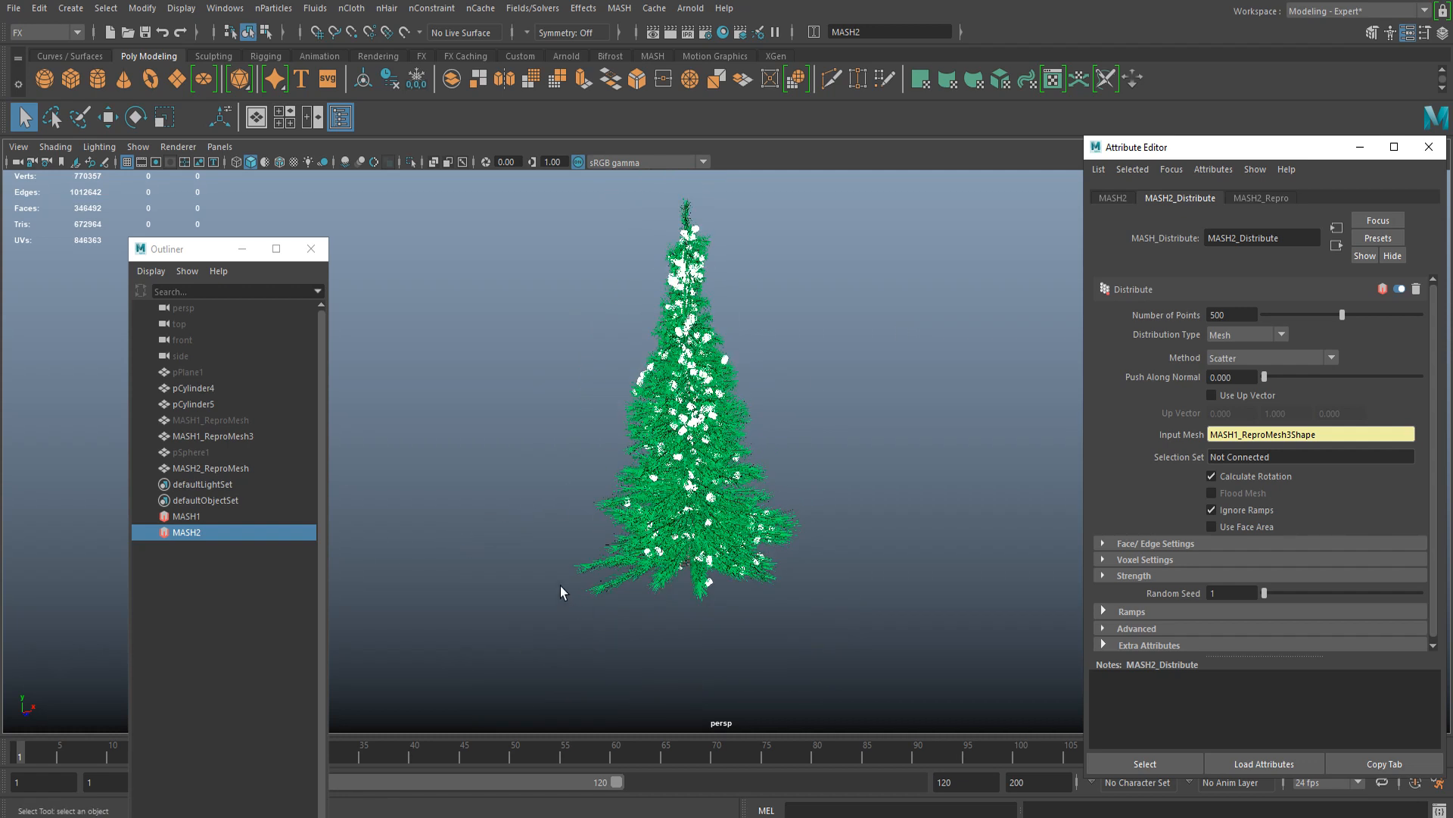
Step: Unhide the original light object pSphere1 and scale it down so the scattered lights on the tree shrink
click(215, 451)
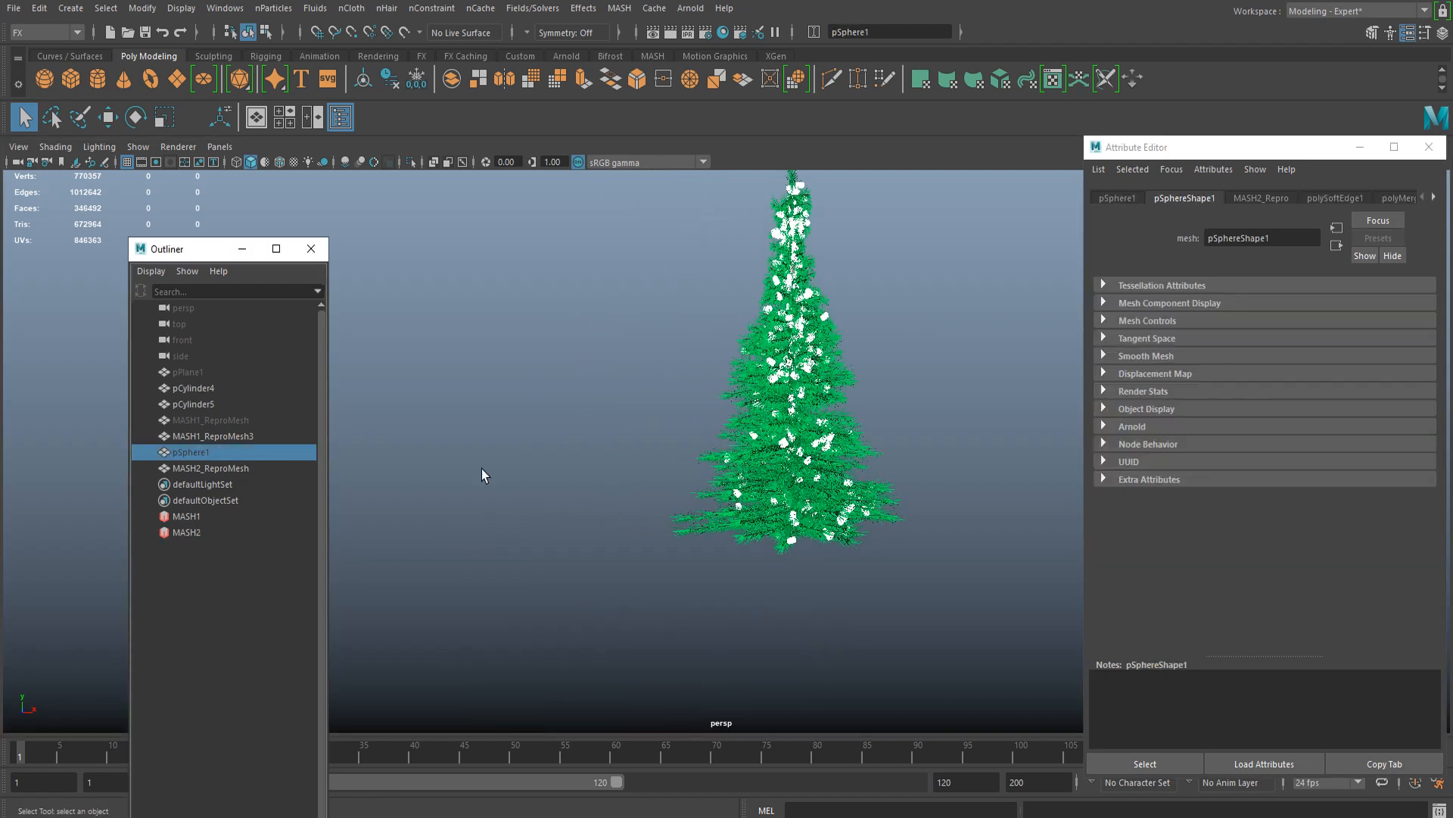
scroll(704, 498, up, 8)
key(r)
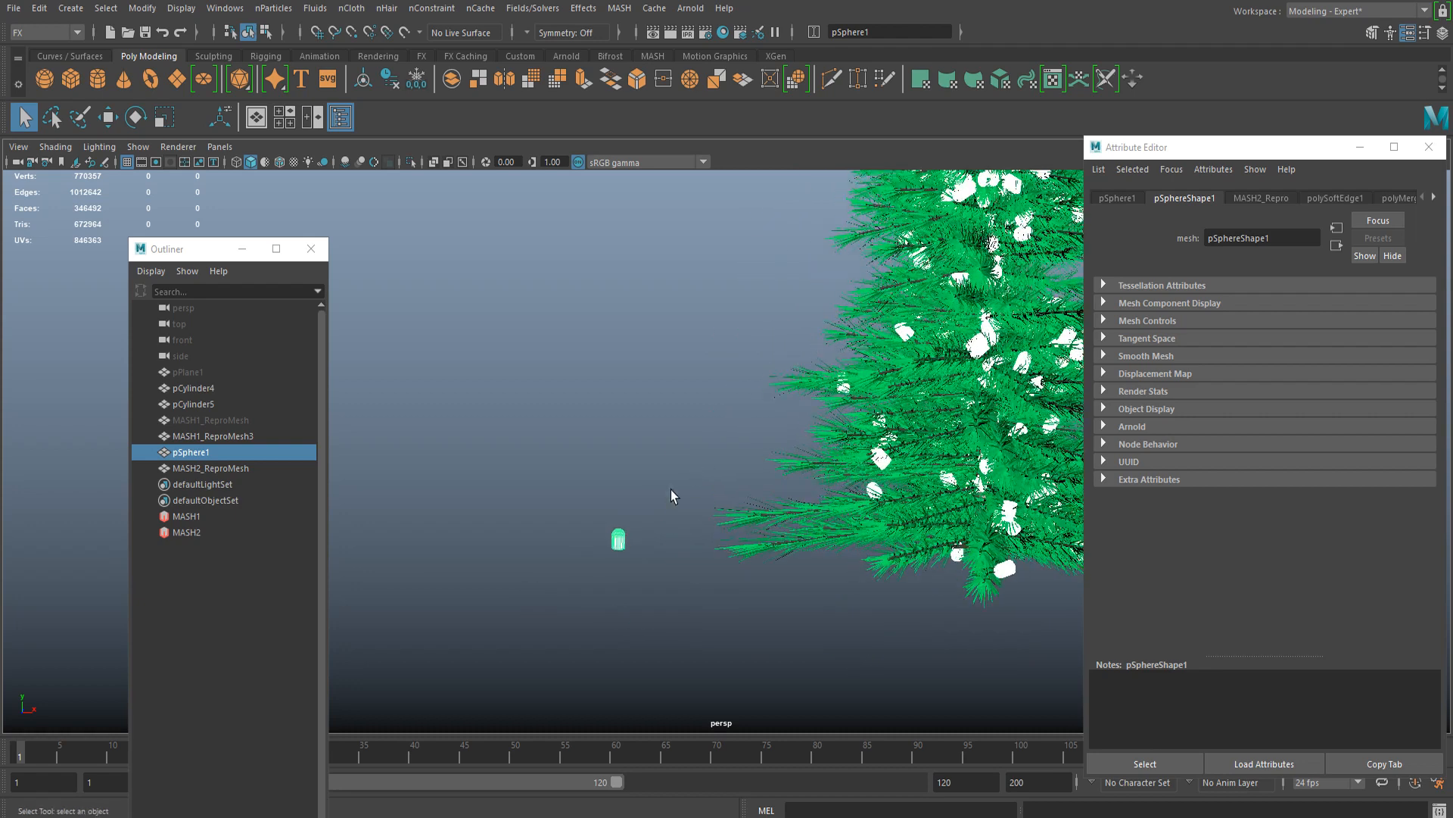
drag(581, 587, 771, 515)
alt+middle_drag(772, 515, 746, 318)
alt+drag(746, 318, 700, 413)
scroll(697, 366, up, 6)
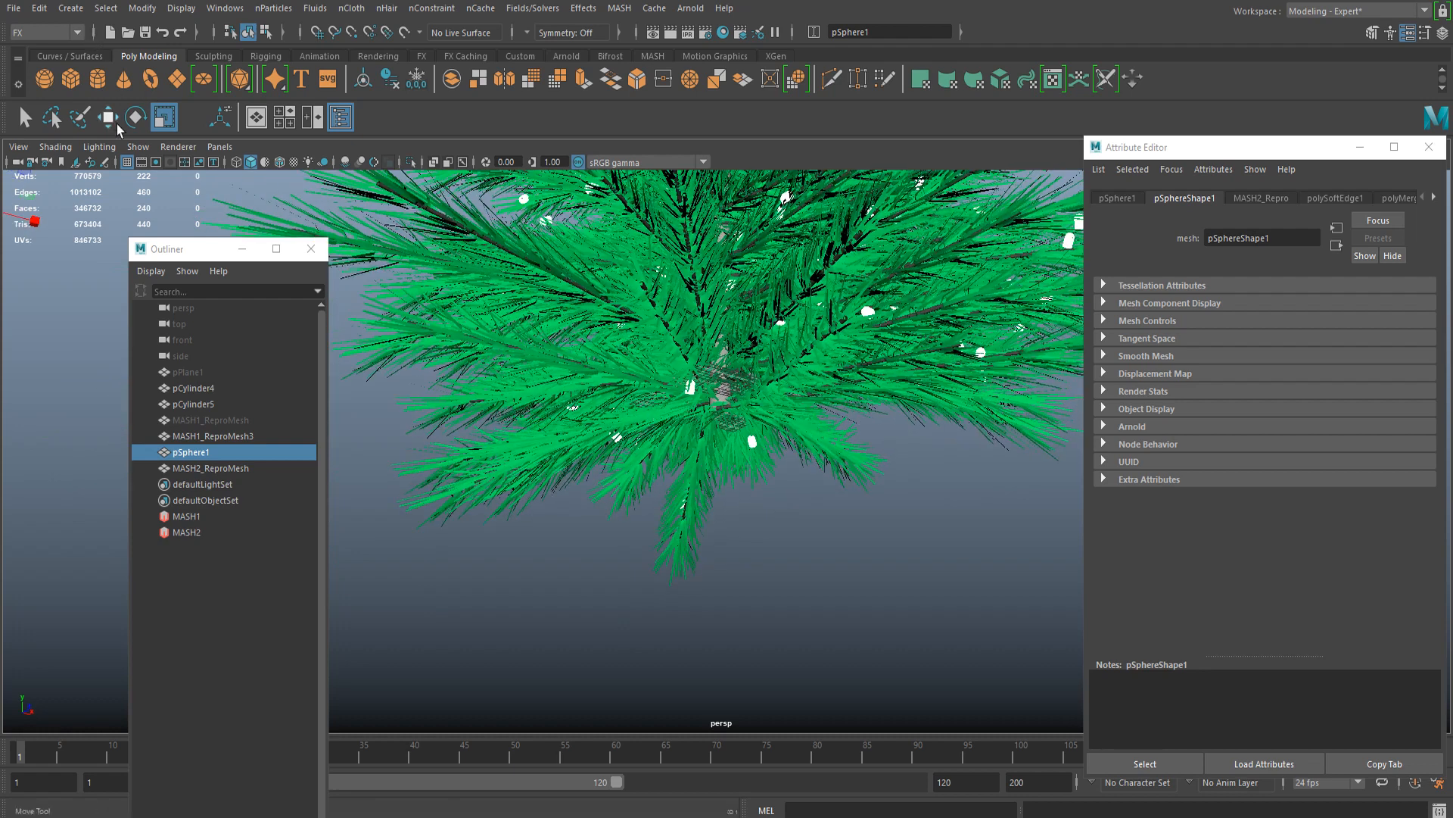
Step: Create a polygon cube, scale it up evenly and lower it to the foot of the trunk
click(79, 88)
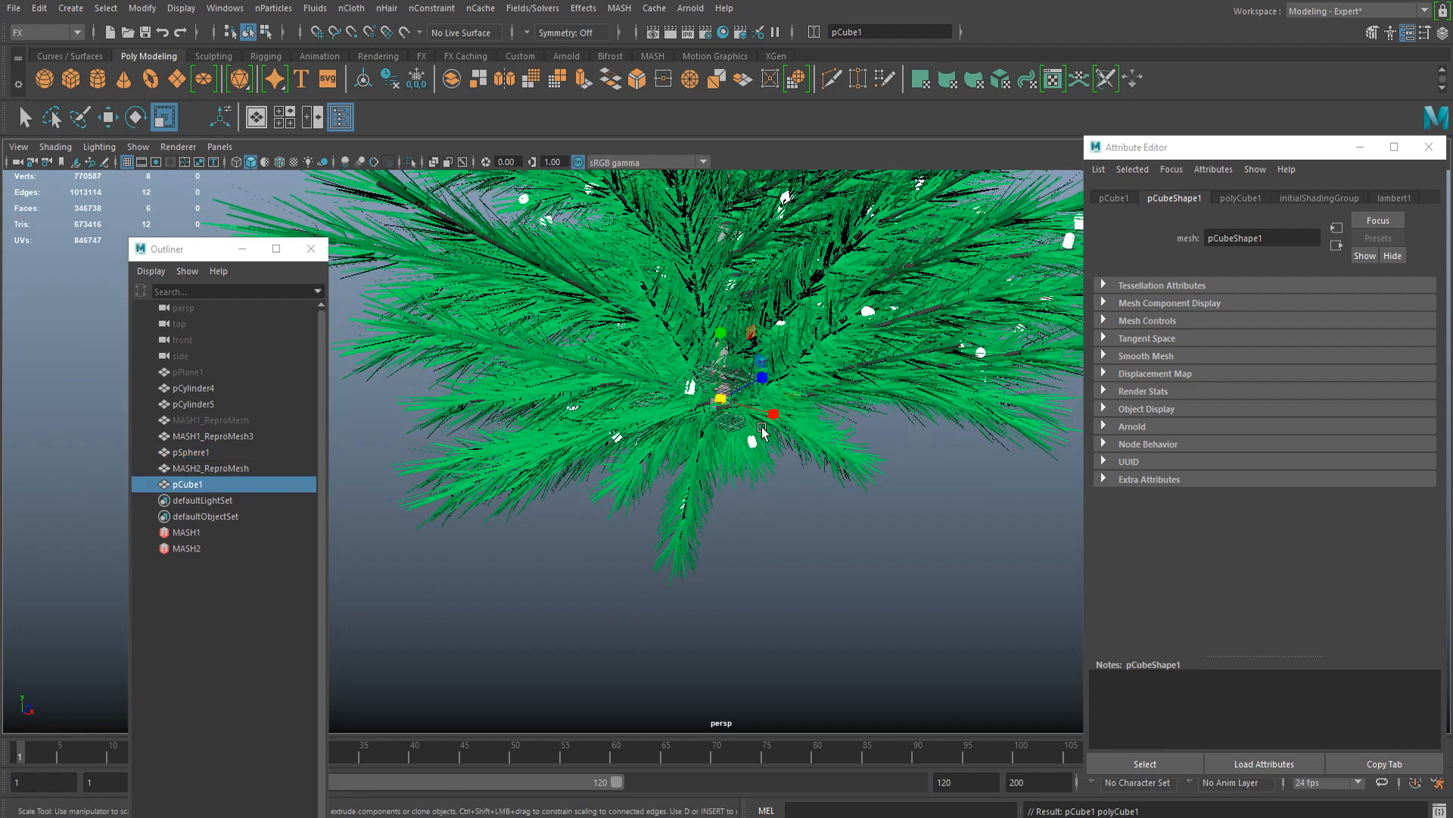
drag(721, 399, 779, 403)
key(w)
drag(722, 334, 710, 390)
key(r)
key(w)
key(r)
key(w)
Step: Switch the cube to face selection and extrude its bottom face straight down
scroll(721, 356, up, 5)
right_click(846, 315)
right_drag(846, 321, 845, 359)
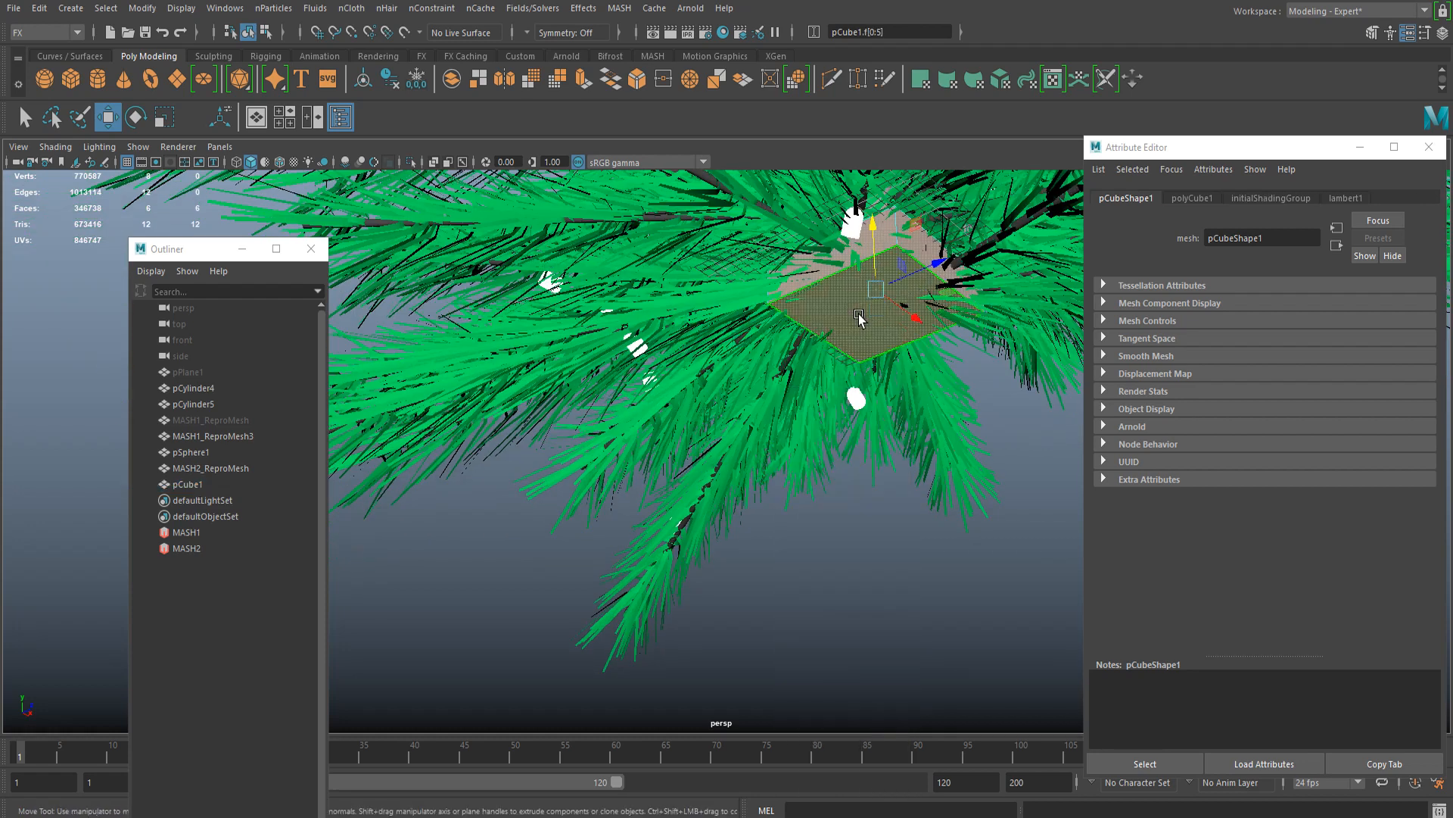
alt+drag(845, 364, 845, 395)
alt+drag(815, 475, 795, 443)
shift+right_drag(795, 443, 801, 391)
drag(800, 389, 823, 428)
key(q)
Step: Extrude the ring of lower side faces outward as four separate legs with Keep Faces Together off
click(834, 458)
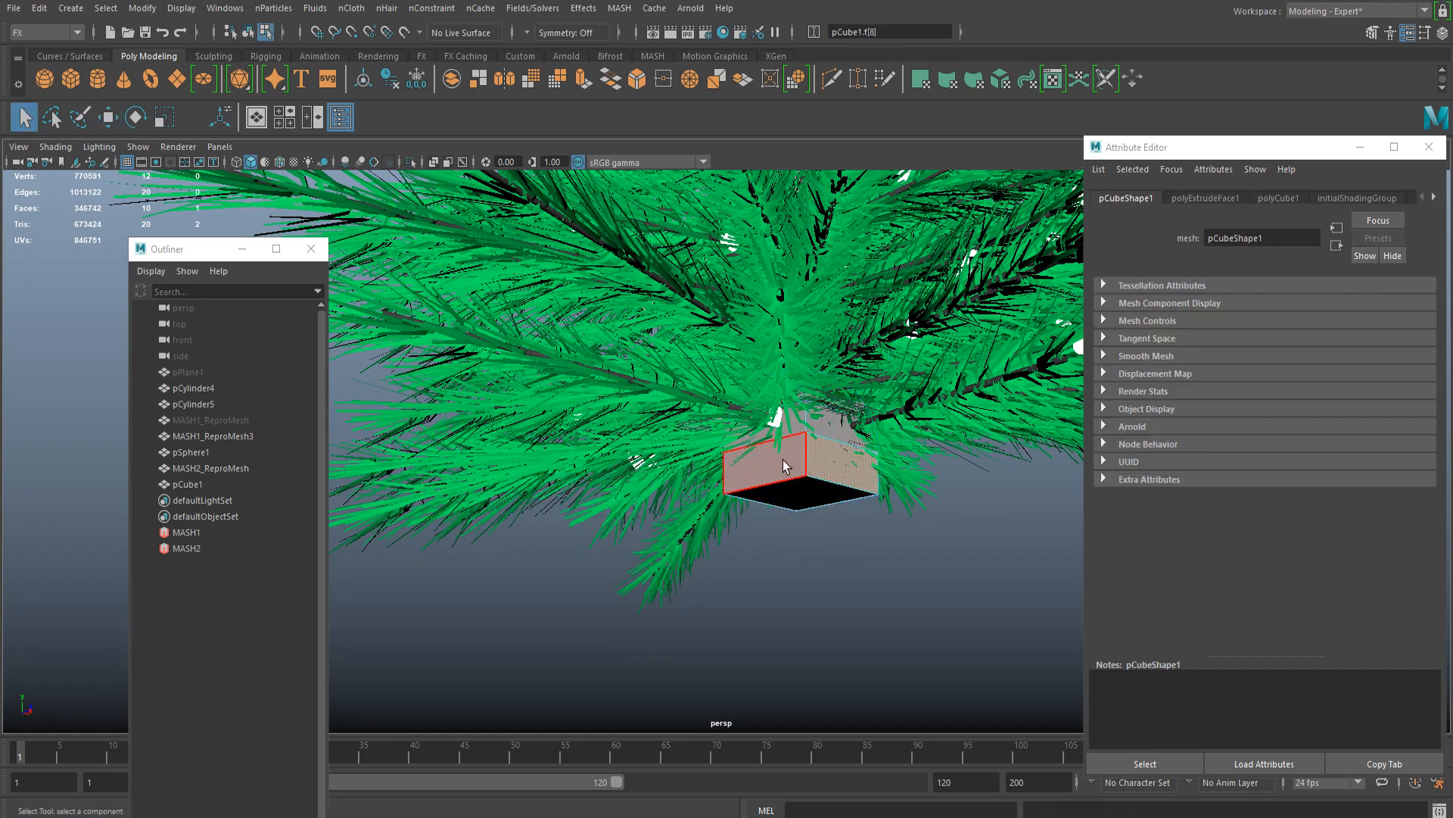
shift+double_click(778, 459)
alt+drag(789, 505, 862, 528)
key(ctrl+e)
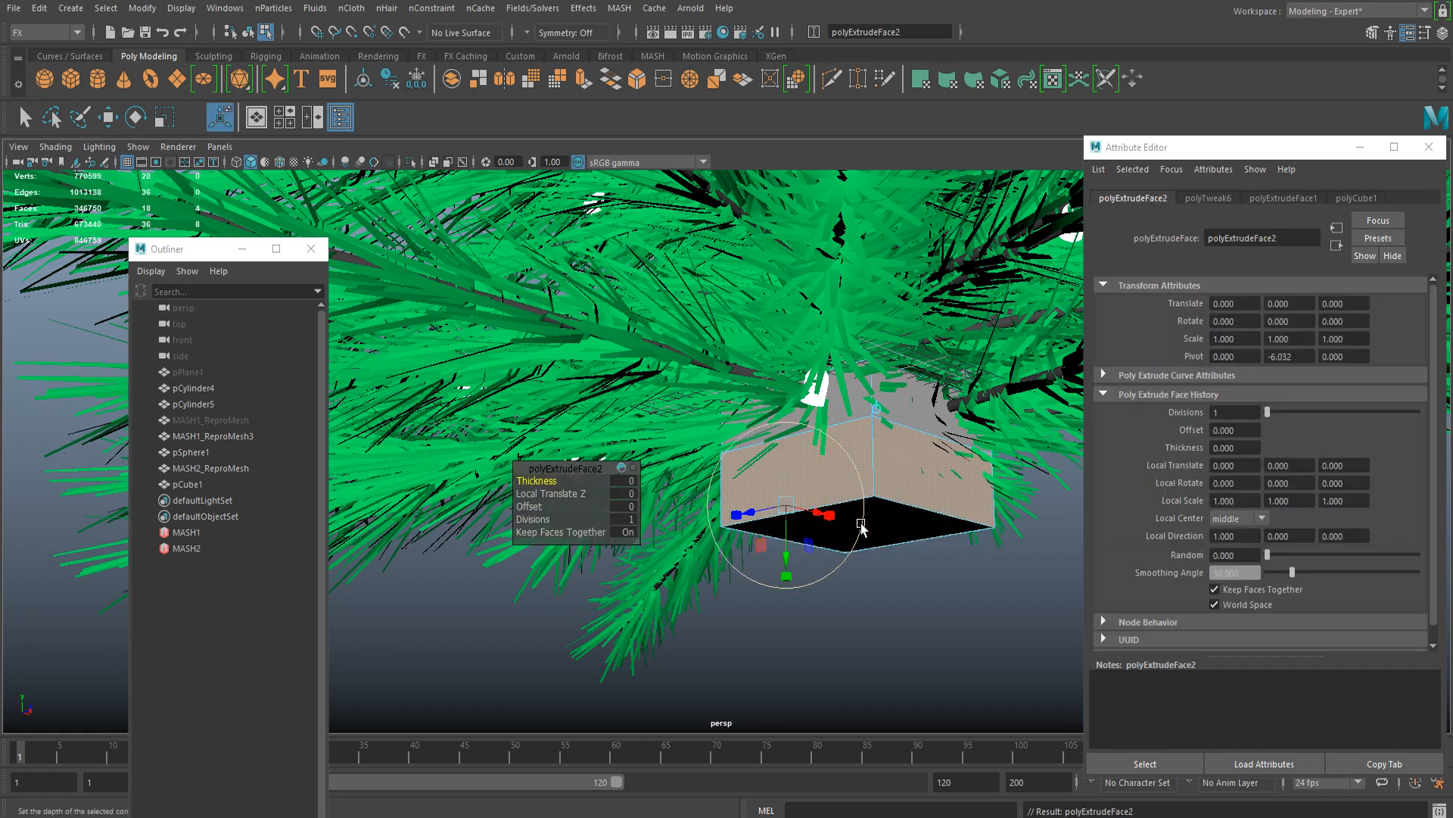
click(628, 534)
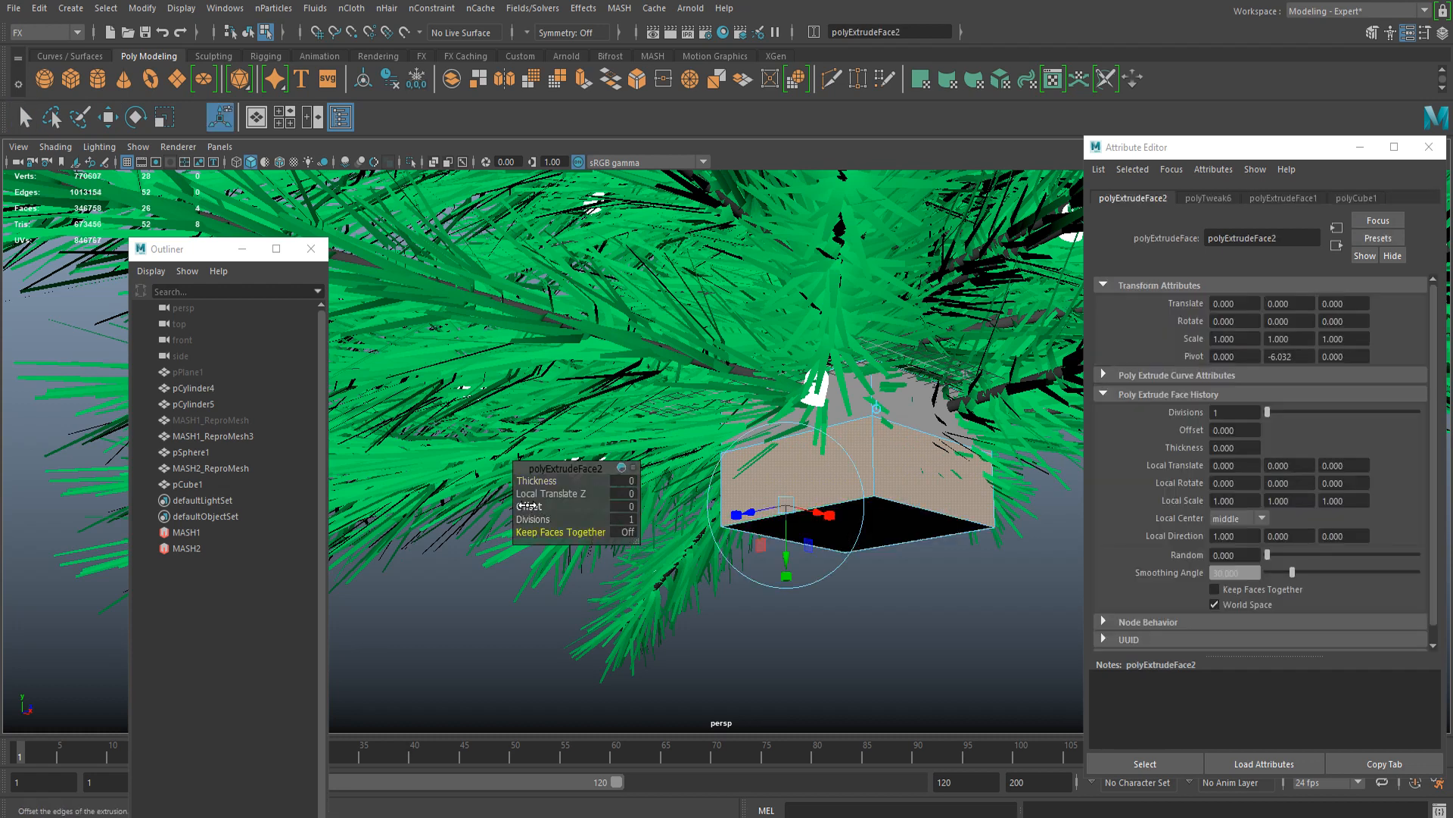
drag(530, 505, 950, 448)
Step: Select the bottom faces of the stand block and extrude them downward with a thickness of 3.4
key(w)
click(942, 506)
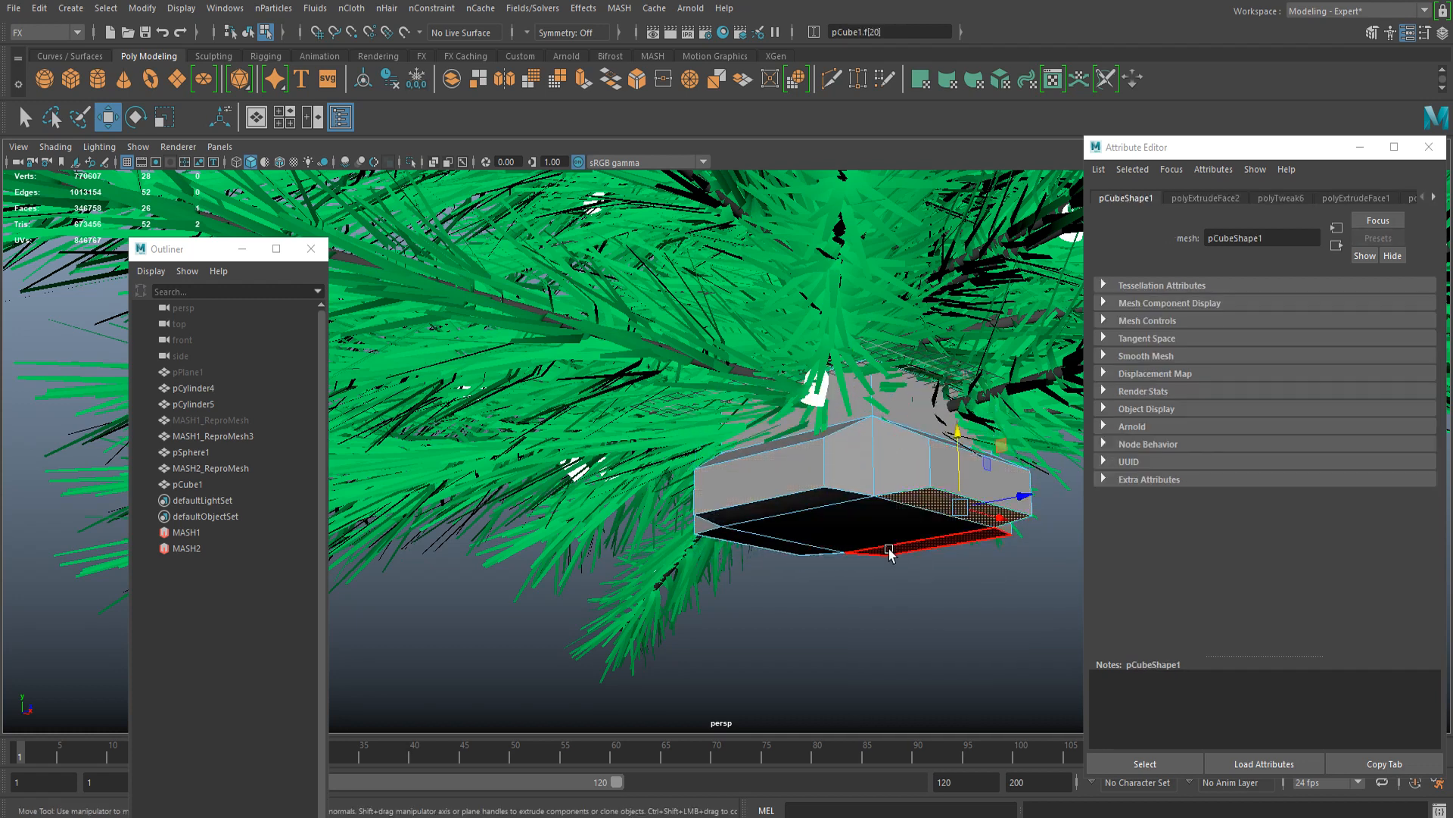
shift+click(769, 554)
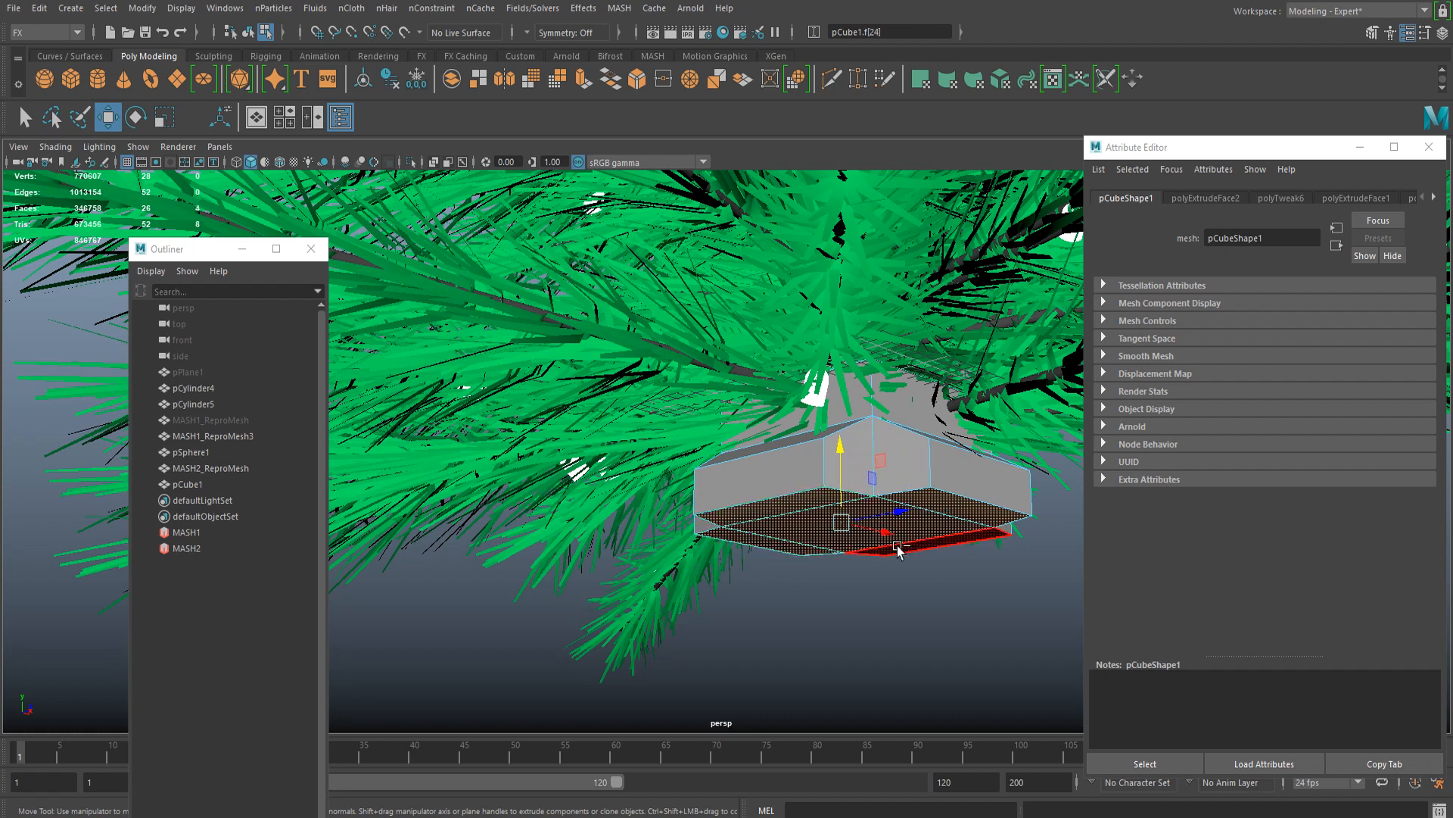
key(ctrl+e)
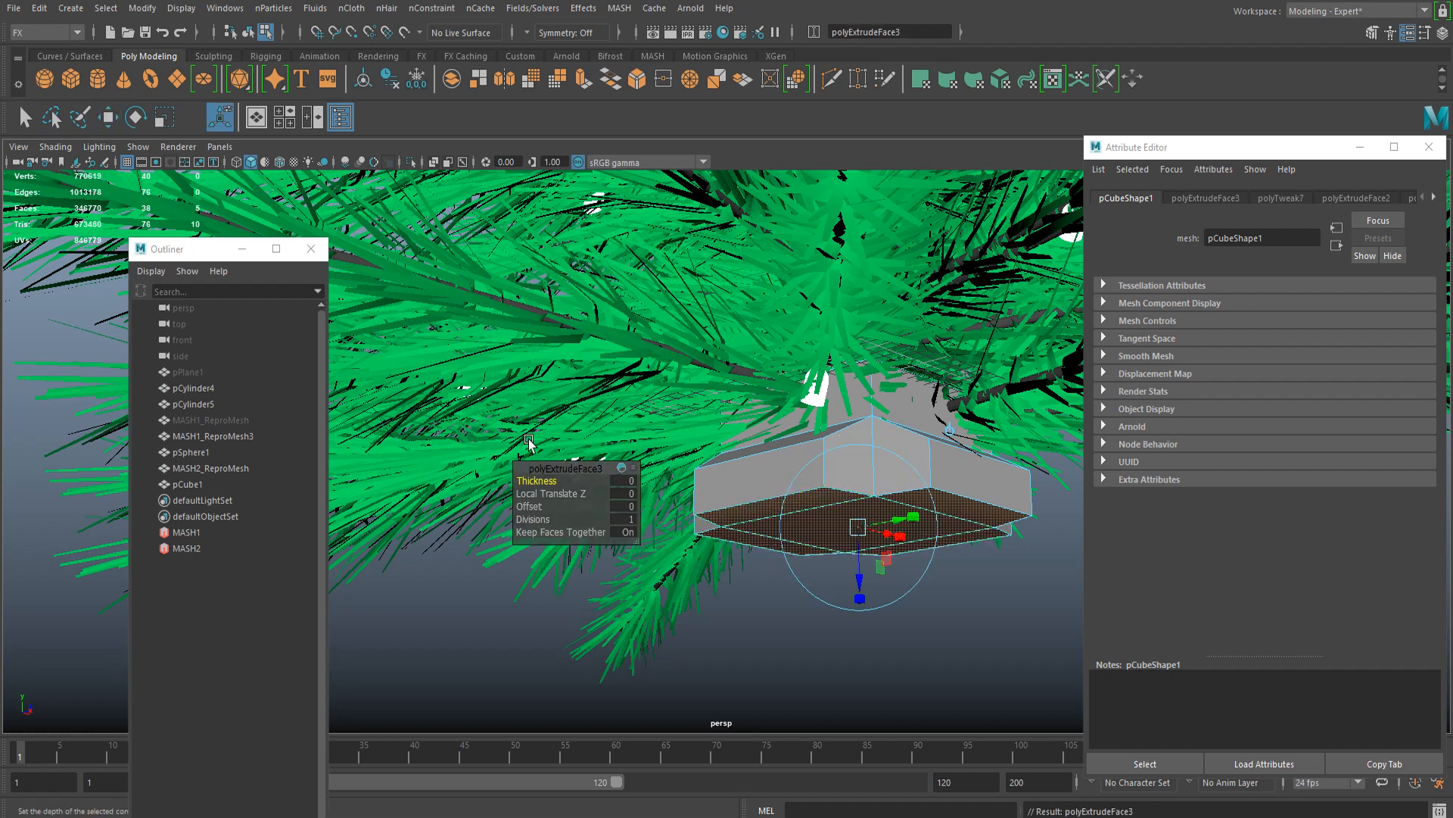
drag(833, 502, 851, 502)
middle_drag(851, 502, 788, 495)
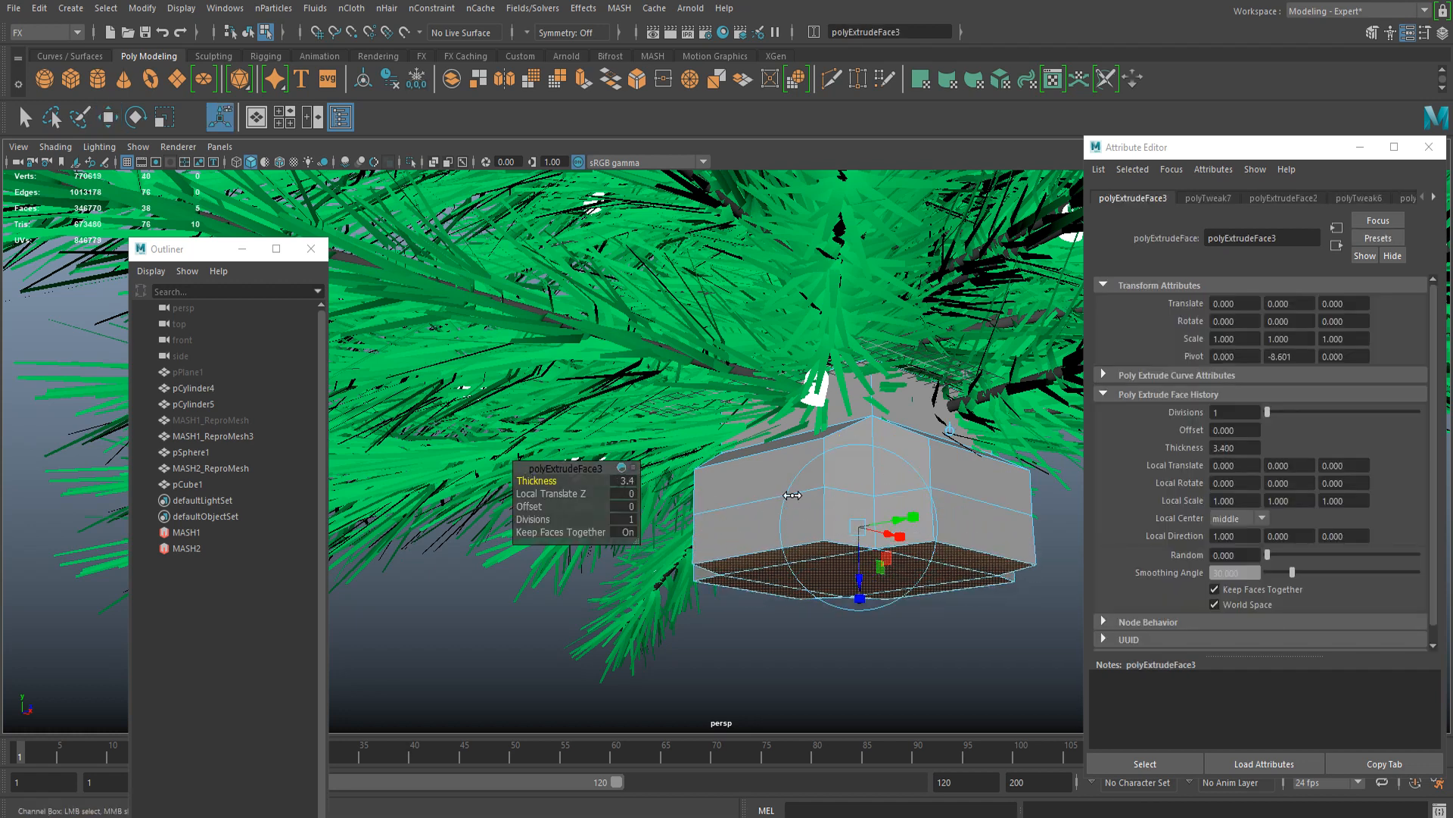
Step: Select the middle side face on each of the four sides of the stand's lower band and extrude them outward 33.93 as legs
key(q)
click(987, 508)
shift+click(779, 512)
alt+drag(916, 547, 649, 517)
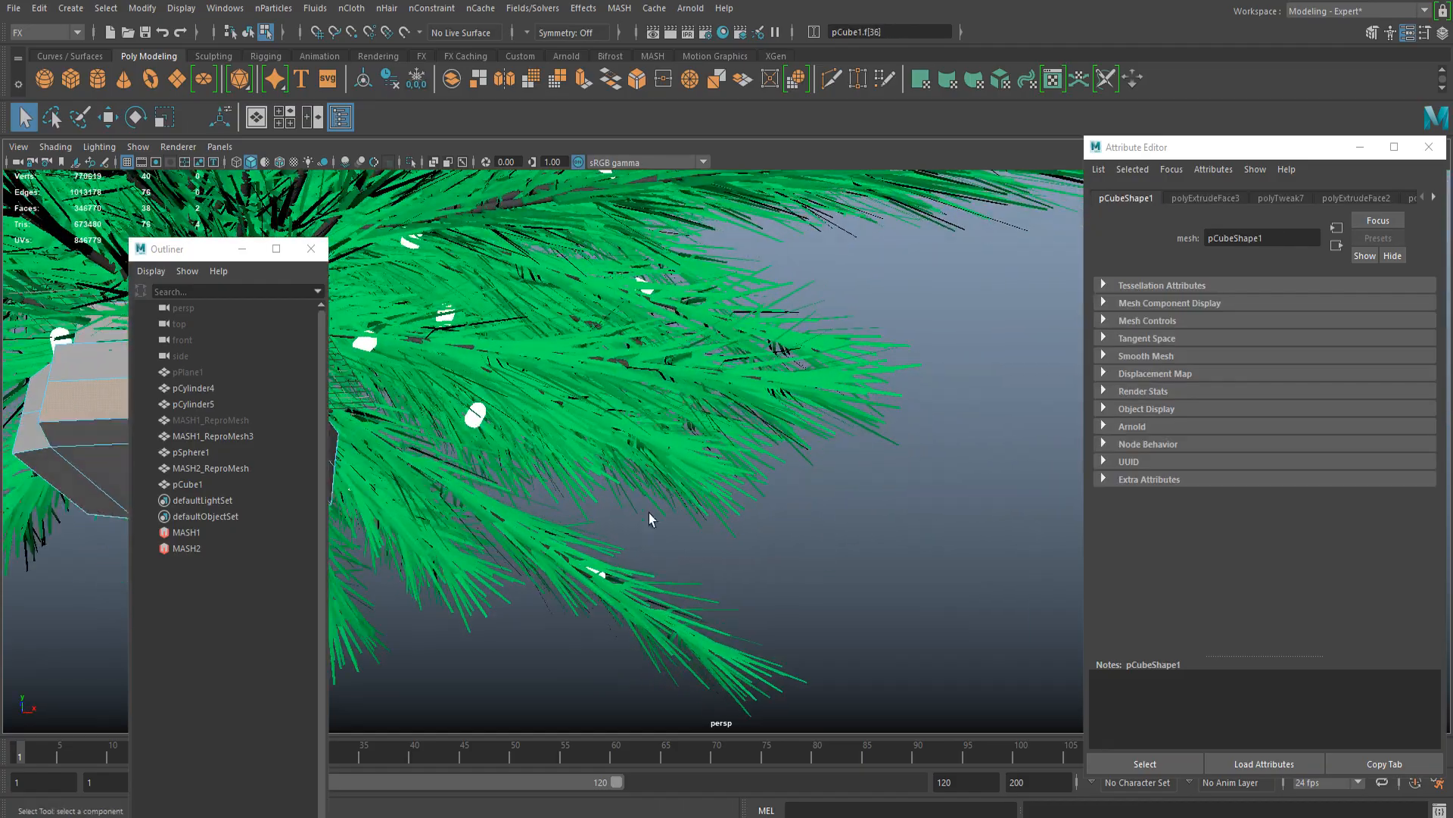
alt+middle_drag(489, 486, 821, 486)
alt+drag(820, 487, 656, 491)
shift+click(453, 531)
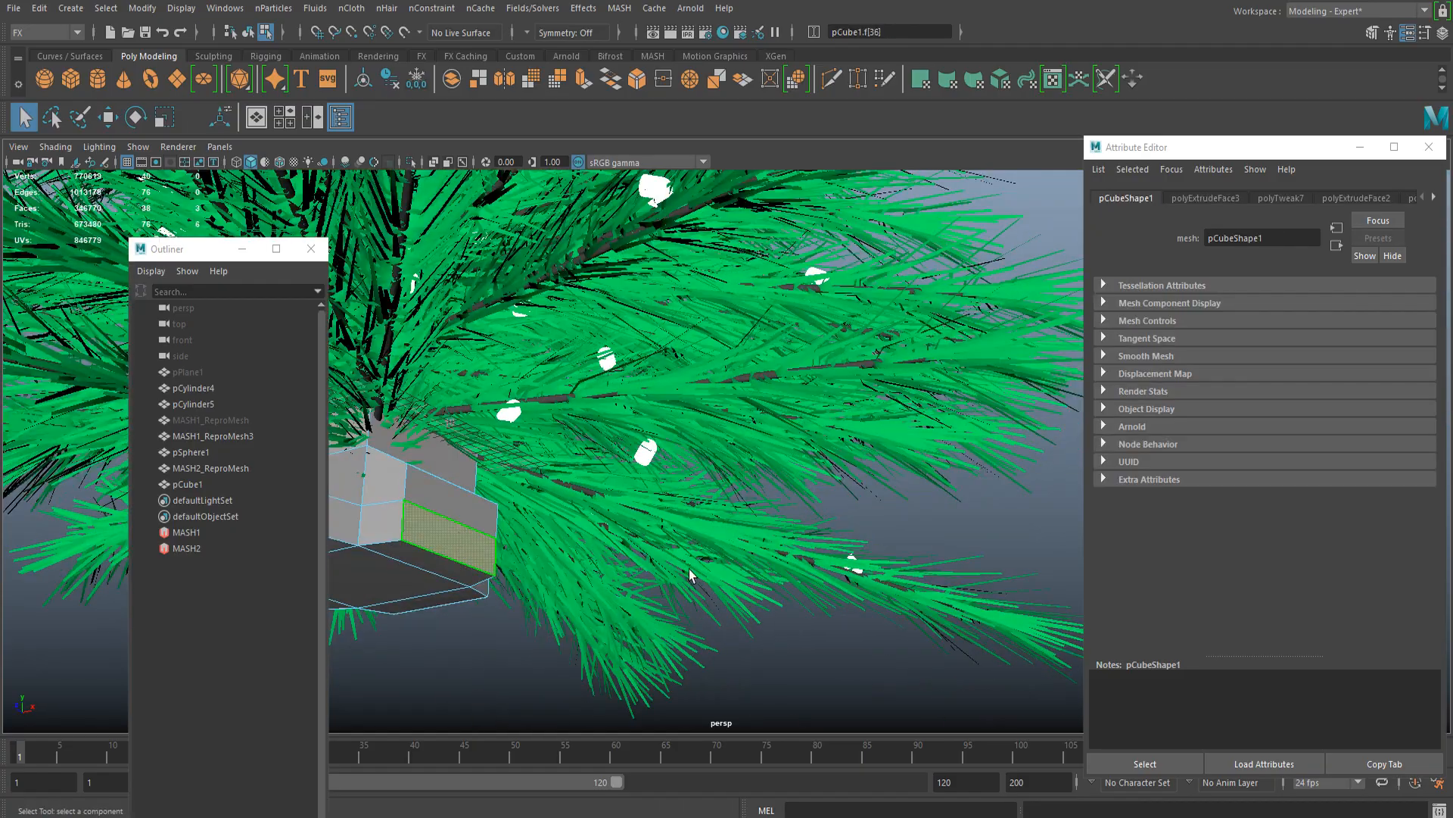
alt+drag(691, 575, 492, 541)
alt+middle_drag(735, 488, 821, 369)
shift+click(618, 590)
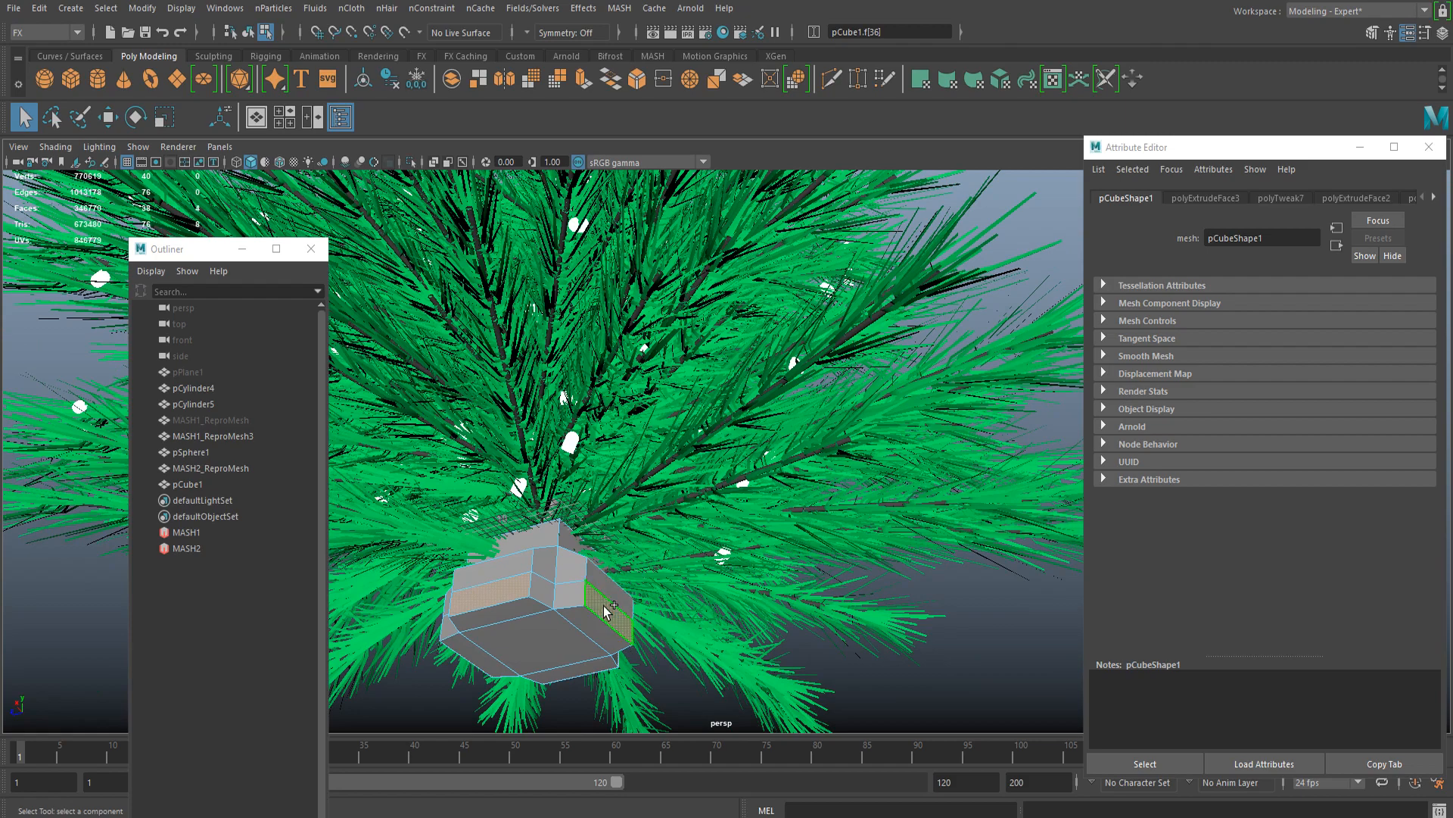
alt+drag(618, 591, 750, 558)
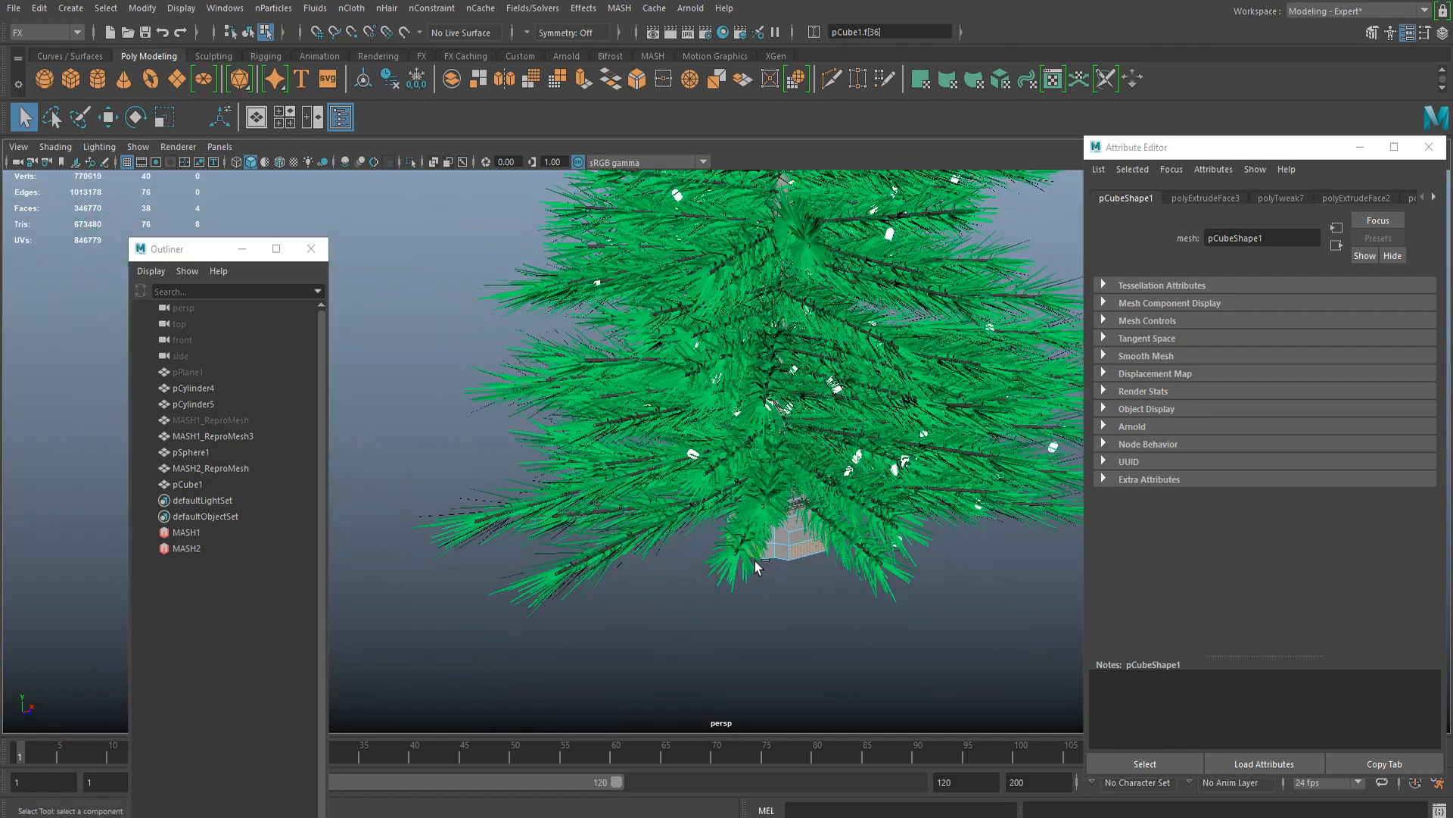
key(ctrl+e)
drag(539, 477, 1158, 543)
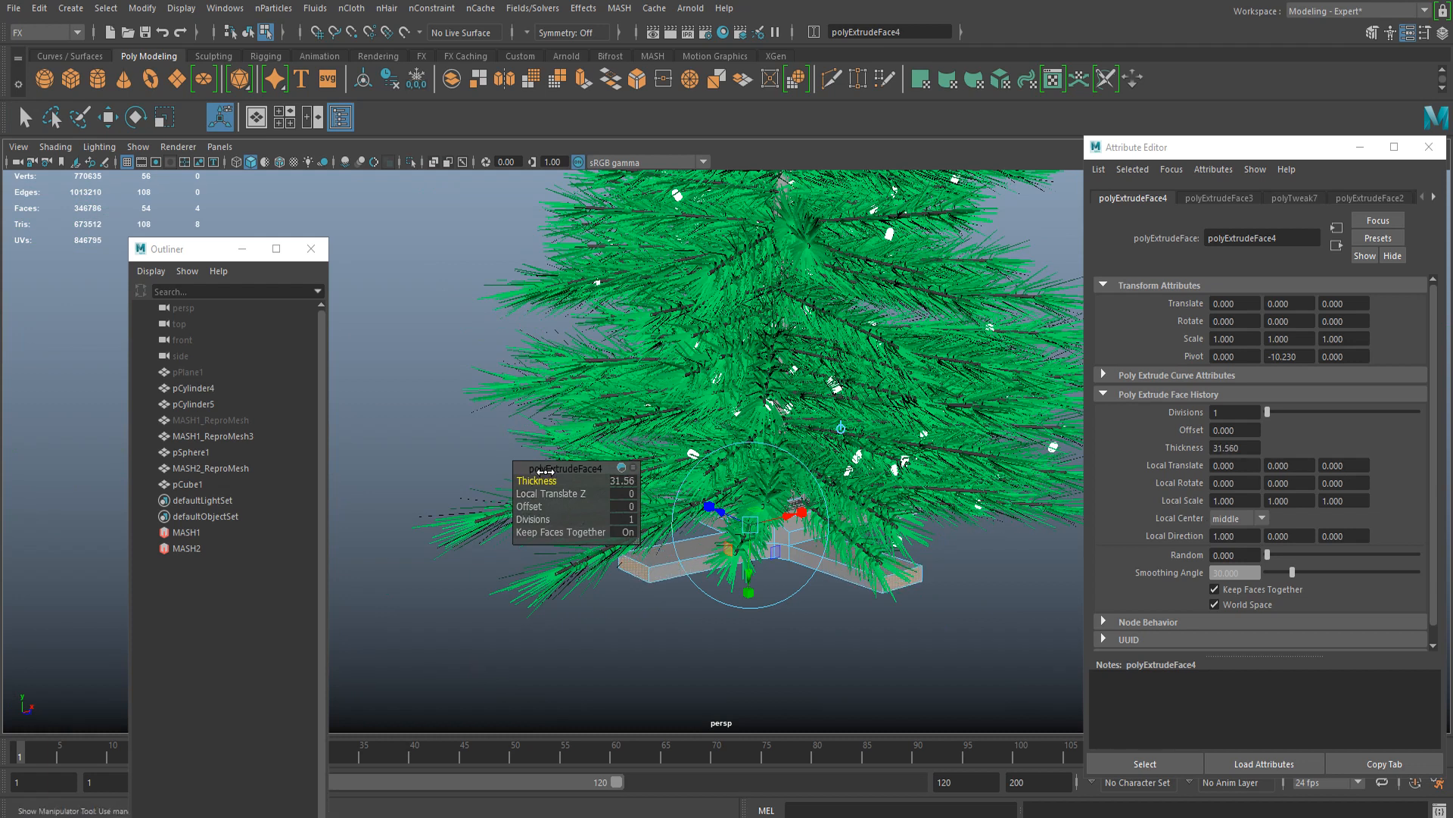
drag(558, 480, 630, 488)
Step: Lower the four leg end faces so that the legs slope down from the stand's centre block
mouse_move(770, 584)
alt+mouse_down()
mouse_move(801, 542)
mouse_move(776, 561)
alt+mouse_up()
key(w)
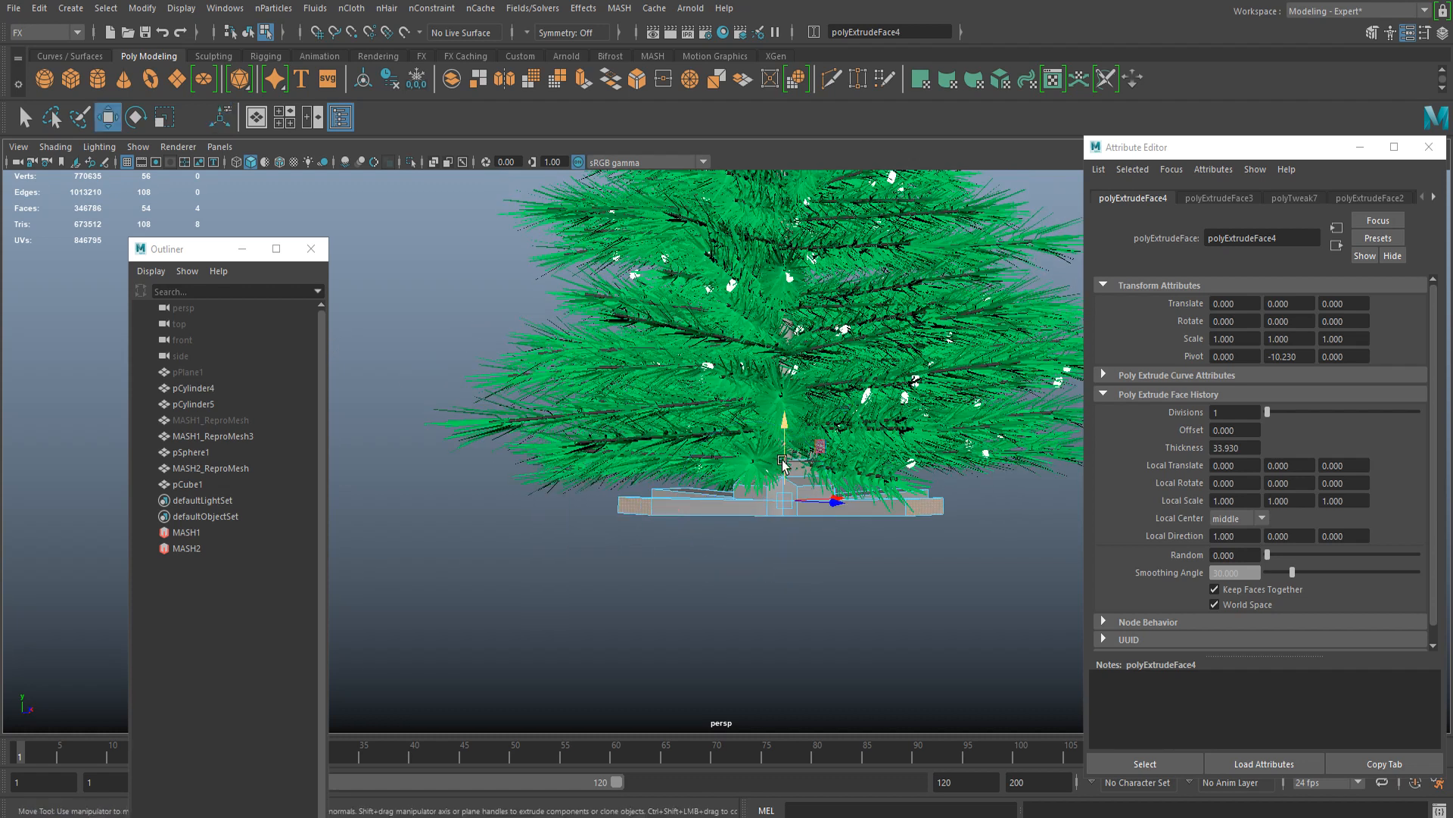
alt+drag(787, 457, 792, 502)
Step: Extrude the four leg ends outward with a thickness of 12.17 as flat feet, and return to object selection
key(ctrl+e)
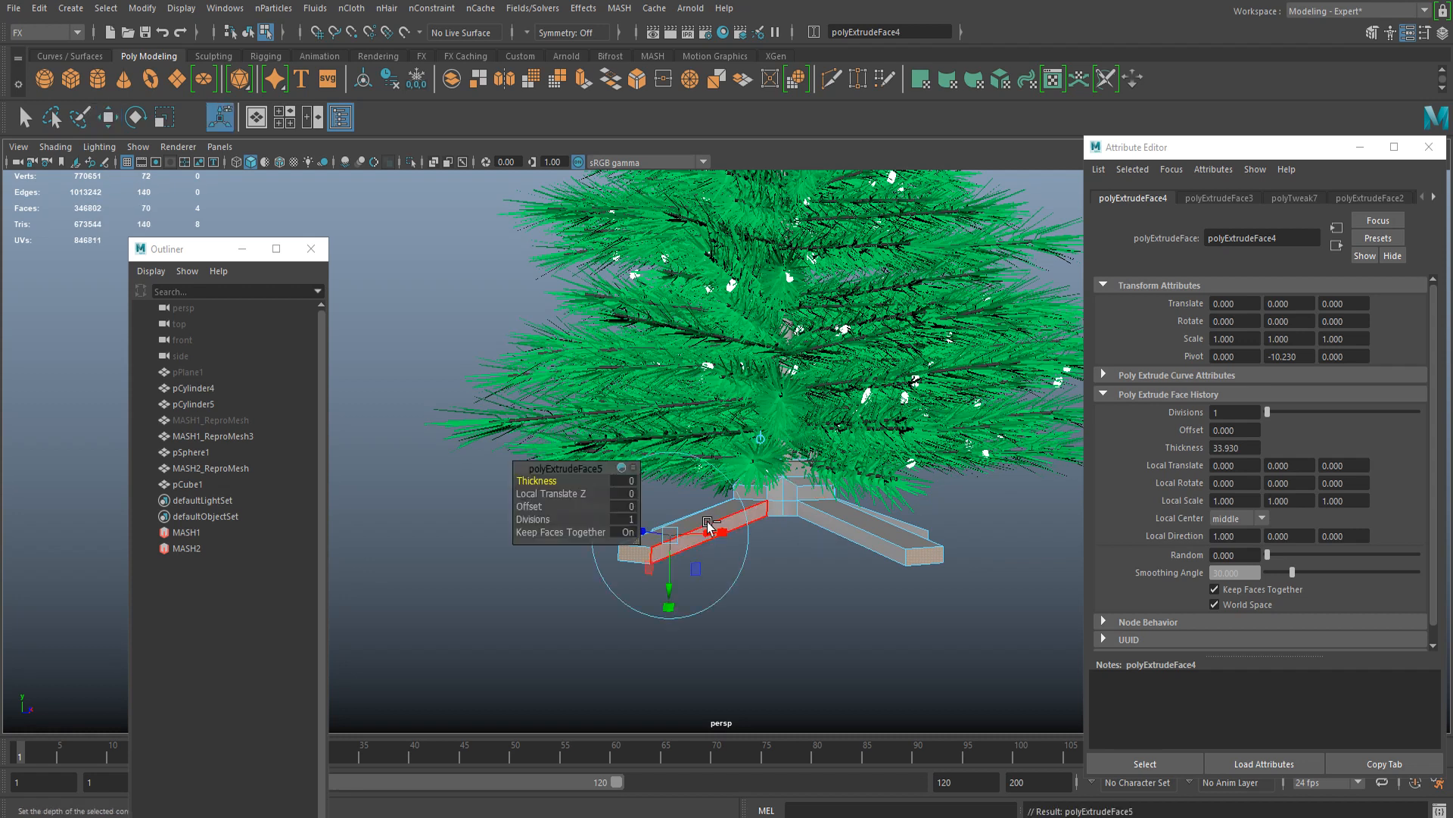
drag(540, 479, 1447, 489)
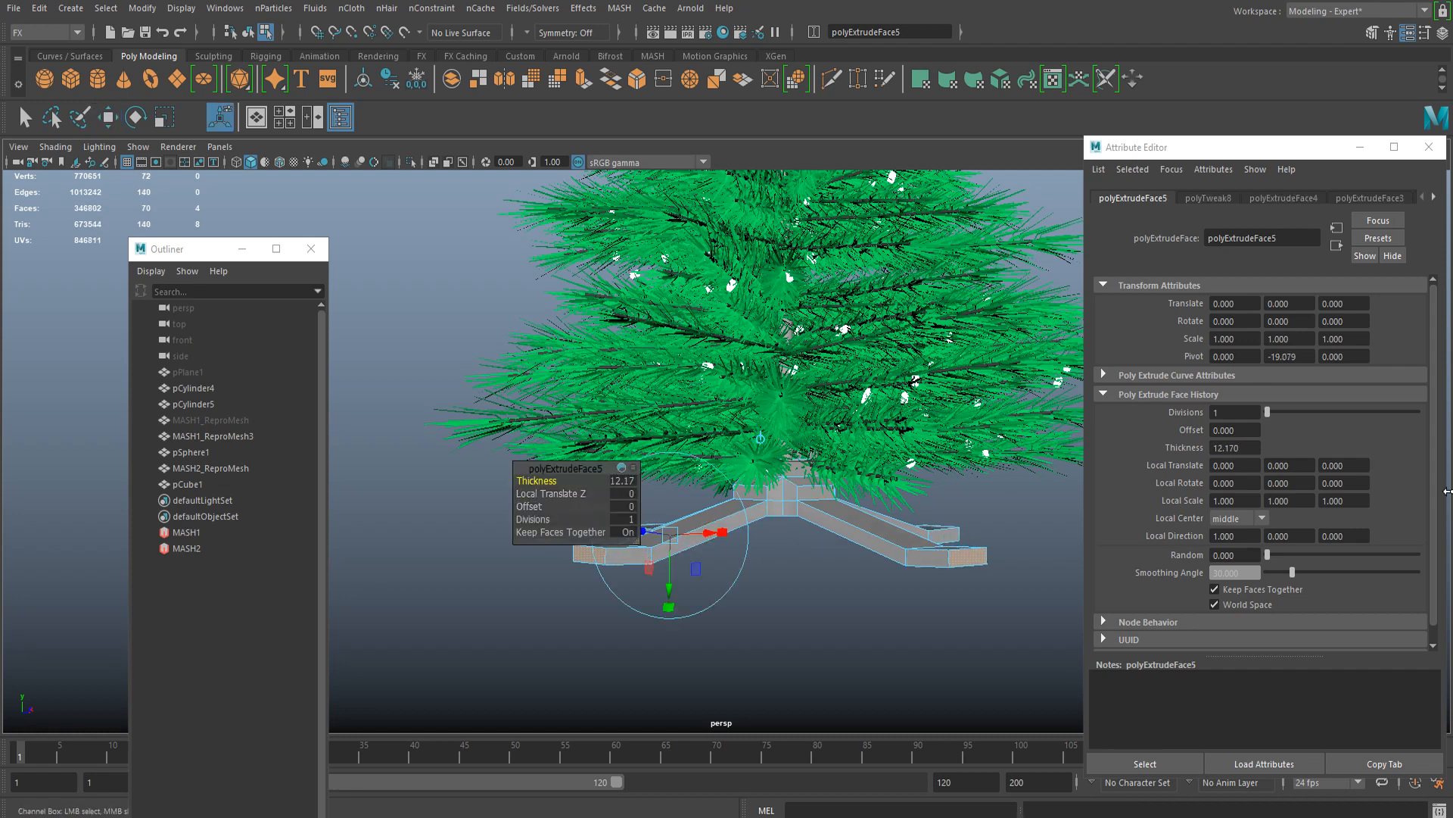
key(q)
scroll(755, 506, down, 3)
right_click(760, 504)
right_drag(760, 503, 829, 482)
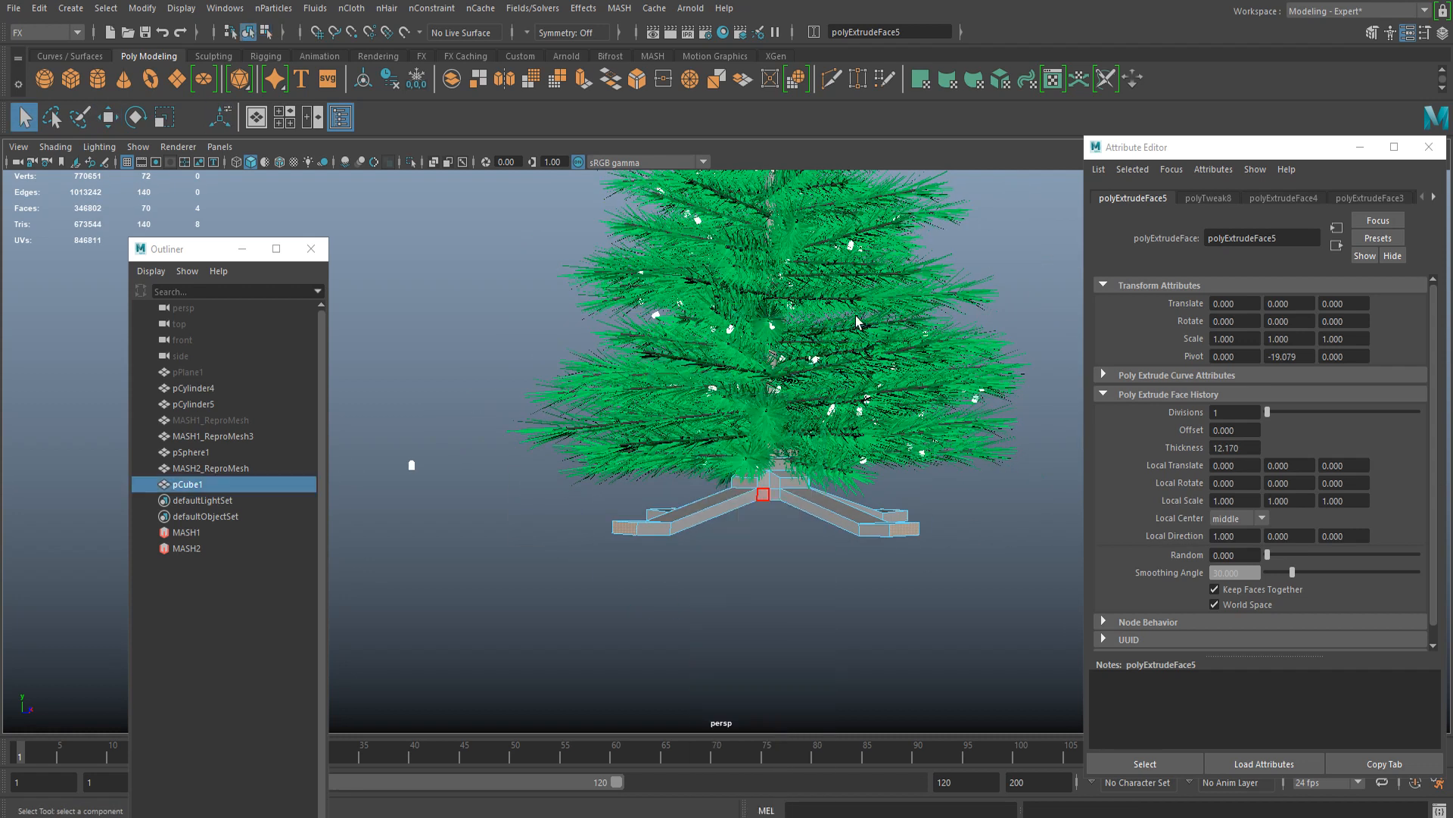
alt+drag(757, 503, 795, 523)
click(825, 575)
scroll(793, 547, up, 4)
scroll(794, 547, down, 3)
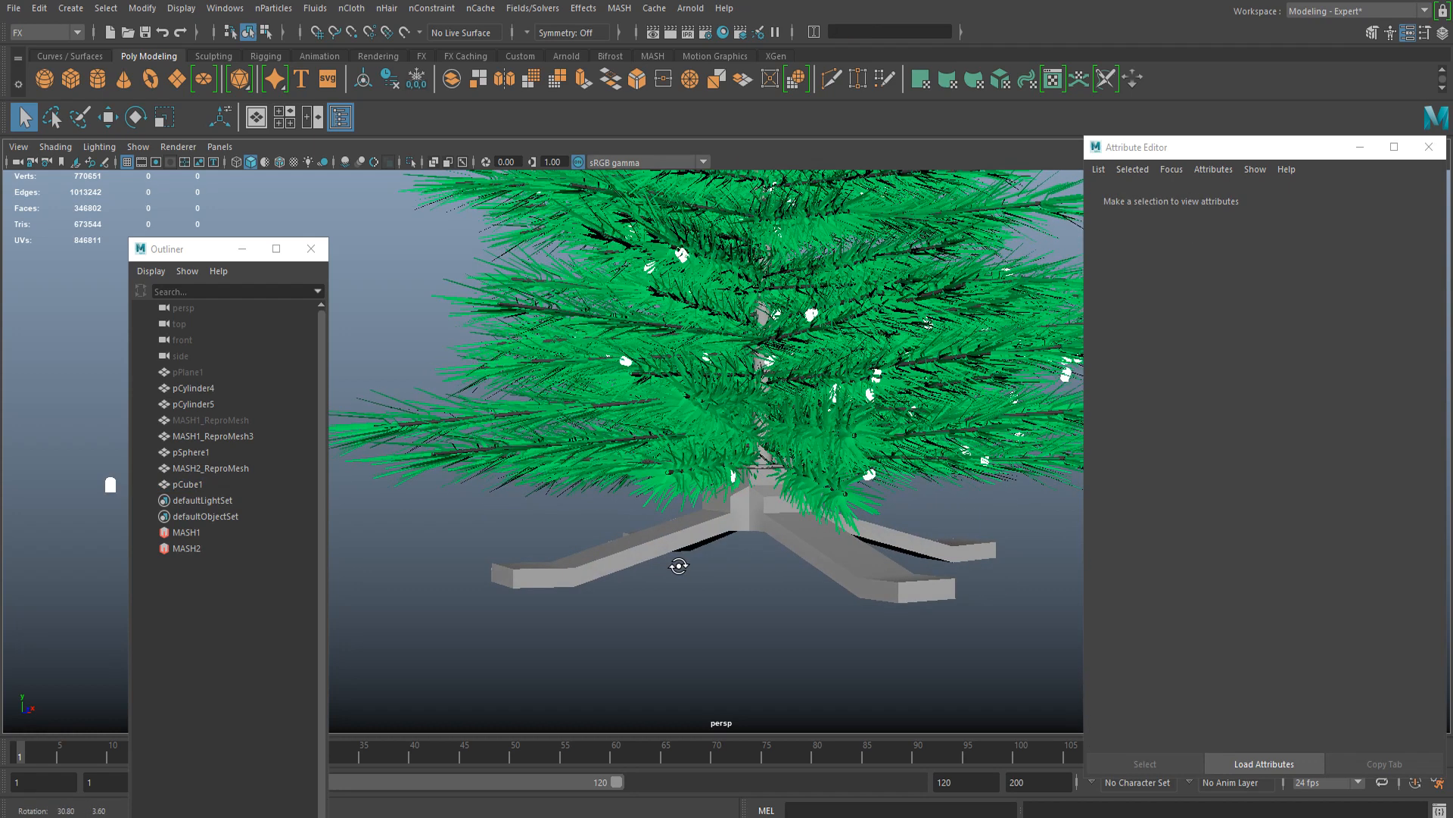
Step: Select the whole tree stand and slightly adjust its scale under the tree
click(681, 547)
key(w)
key(r)
drag(758, 478, 747, 480)
alt+drag(747, 488, 839, 536)
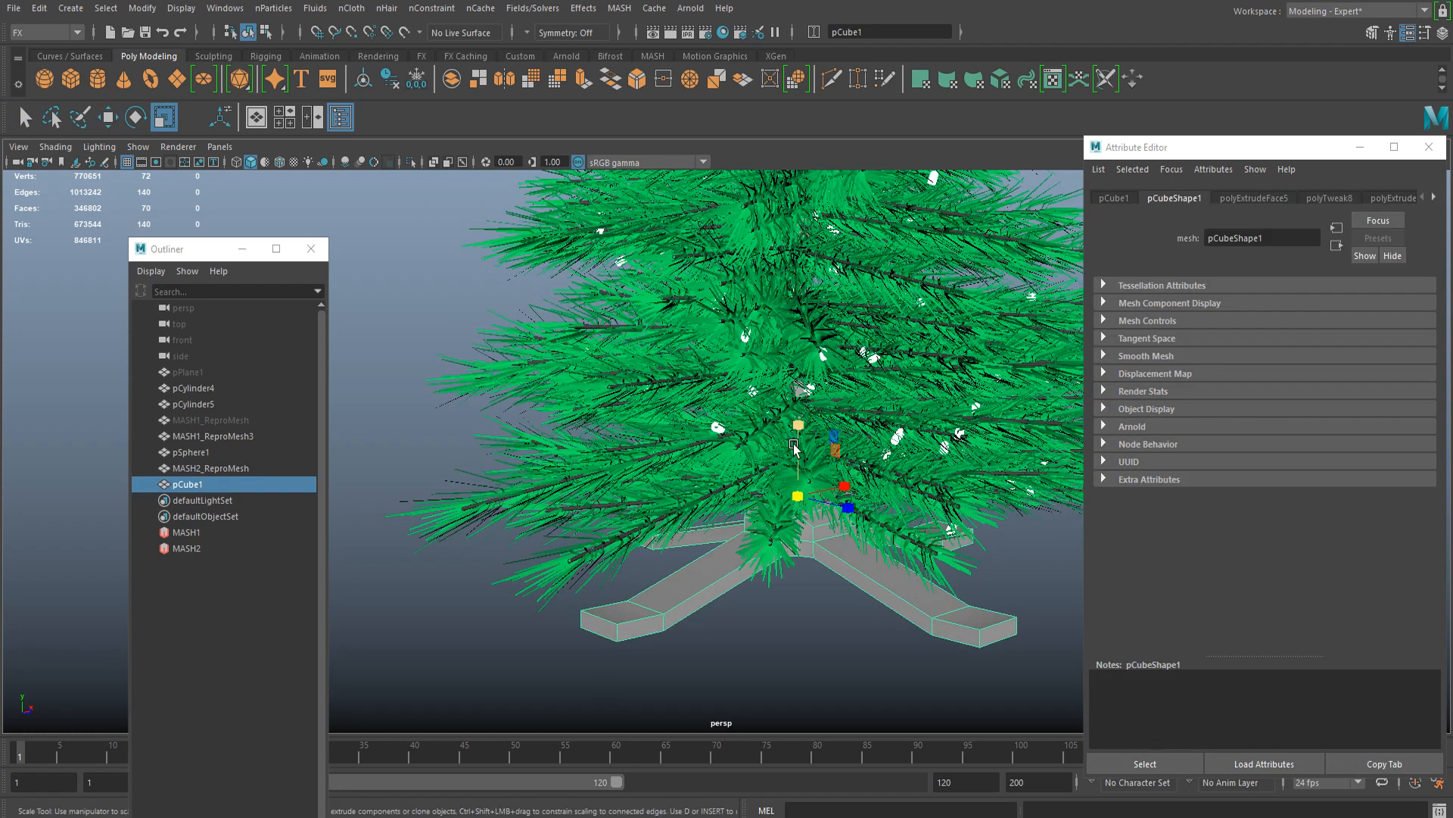
Step: Assign a new aiStandardSurface material to the tree stand and darken its base color
scroll(794, 448, down, 3)
alt+drag(799, 454, 844, 517)
click(795, 567)
click(781, 452)
right_drag(801, 462, 795, 748)
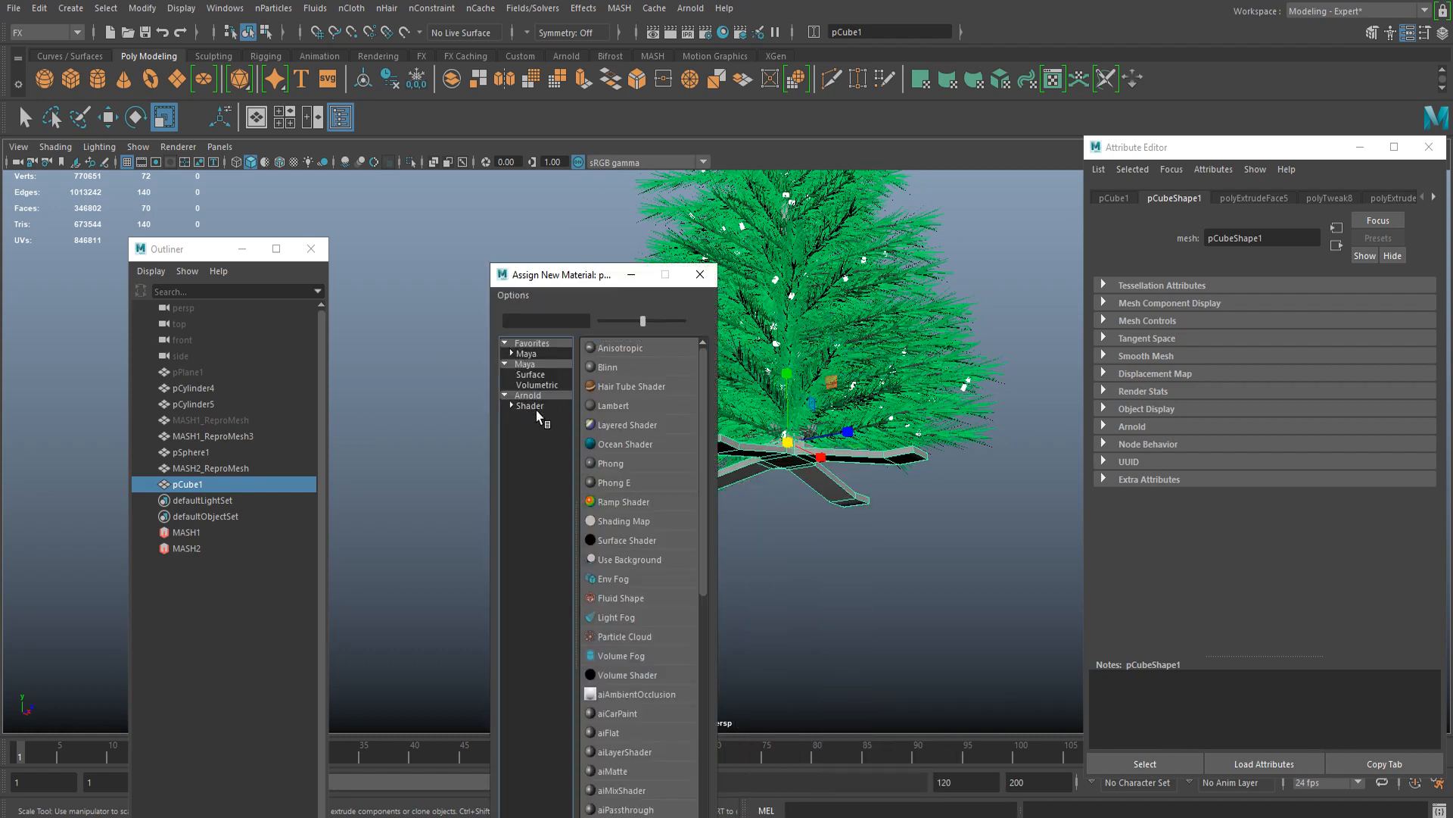
click(545, 408)
click(650, 542)
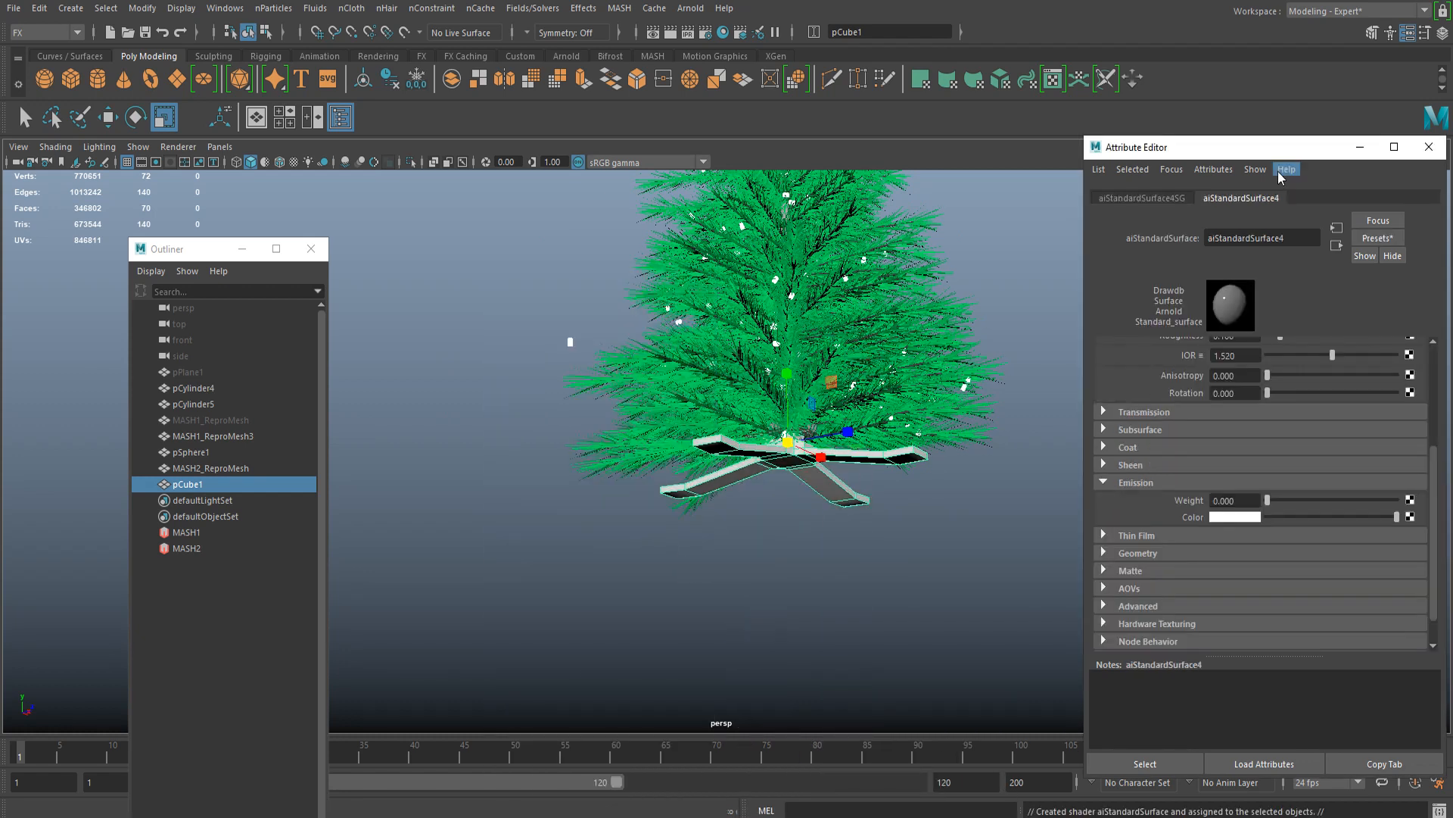
mouse_move(1281, 397)
mouse_down()
mouse_move(1301, 398)
mouse_move(1289, 399)
mouse_up()
alt+drag(1045, 492, 830, 558)
click(960, 523)
alt+drag(887, 515, 784, 497)
Step: Hide the original light object pSphere1 standing beside the tree
click(532, 622)
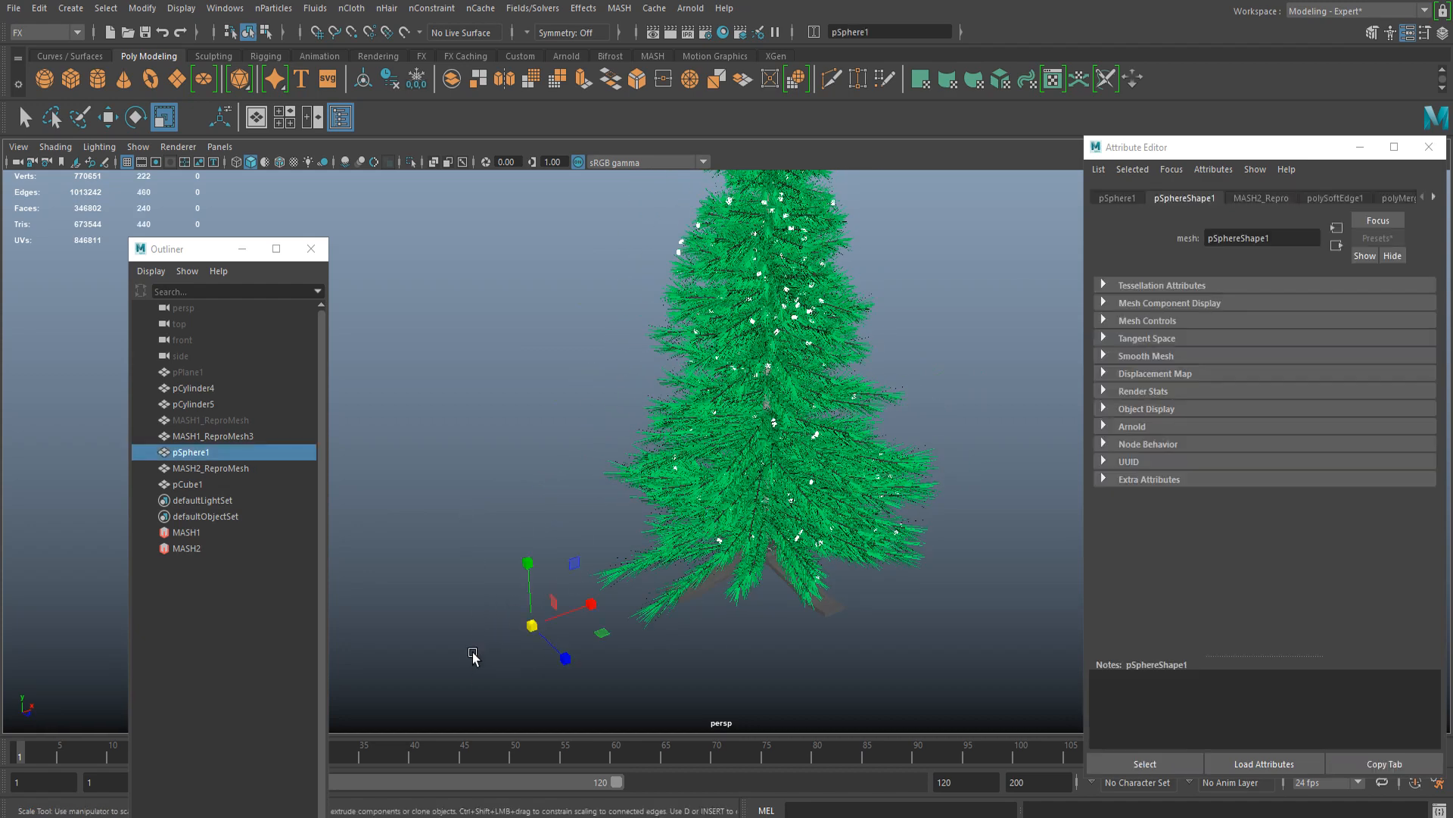
mouse_move(576, 608)
alt+mouse_down()
mouse_move(639, 574)
mouse_move(573, 589)
alt+mouse_up()
key(ctrl+h)
alt+drag(703, 524, 750, 506)
scroll(750, 507, up, 5)
alt+middle_drag(792, 456, 643, 489)
scroll(643, 489, down, 5)
alt+drag(645, 496, 698, 501)
alt+middle_drag(698, 500, 711, 533)
alt+drag(711, 530, 831, 432)
Step: Save the scene to the Desktop as a Maya ASCII file named 213213, accepting the student version notice
key(ctrl+shift+s)
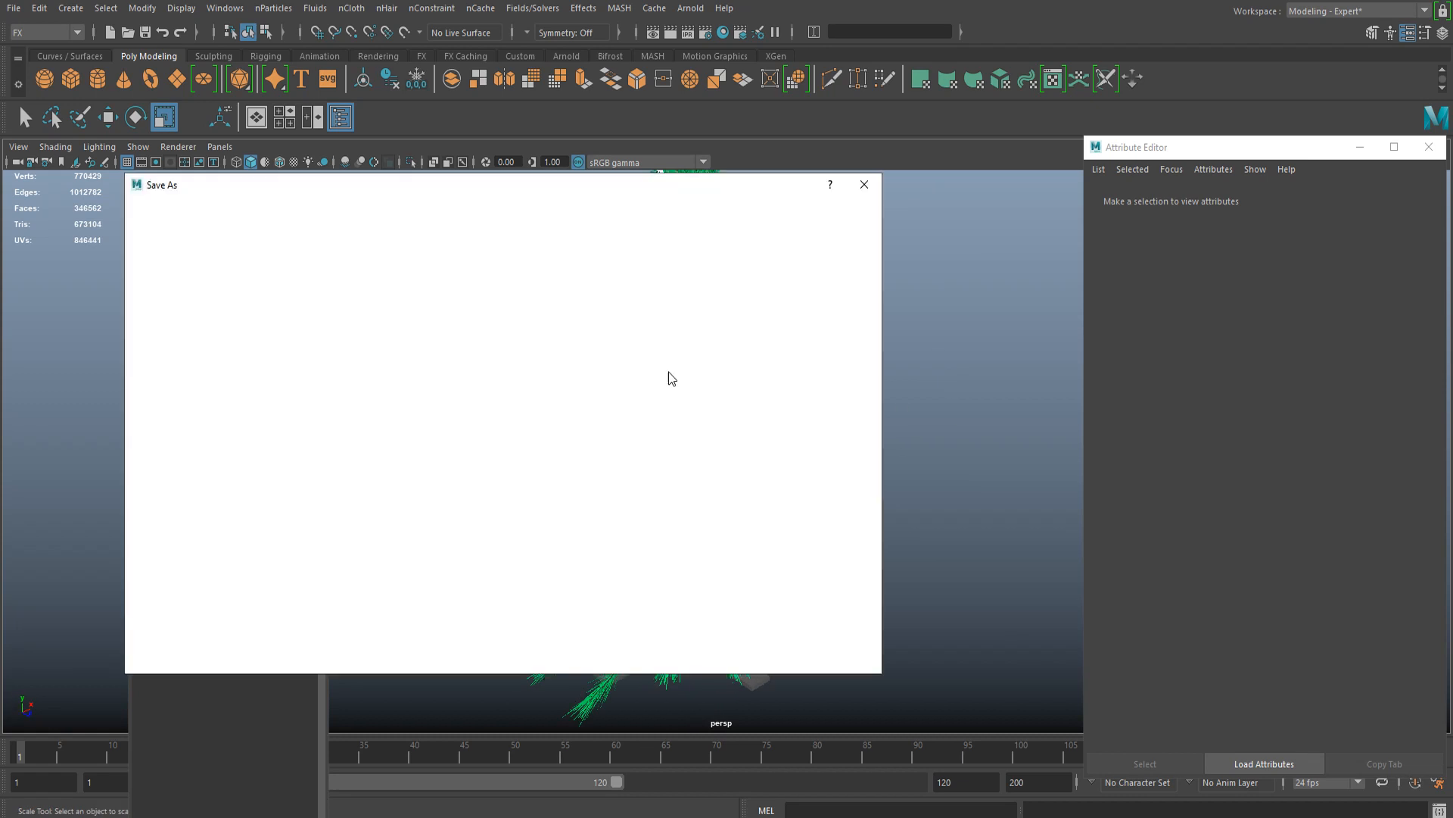
key(q)
click(151, 263)
click(234, 630)
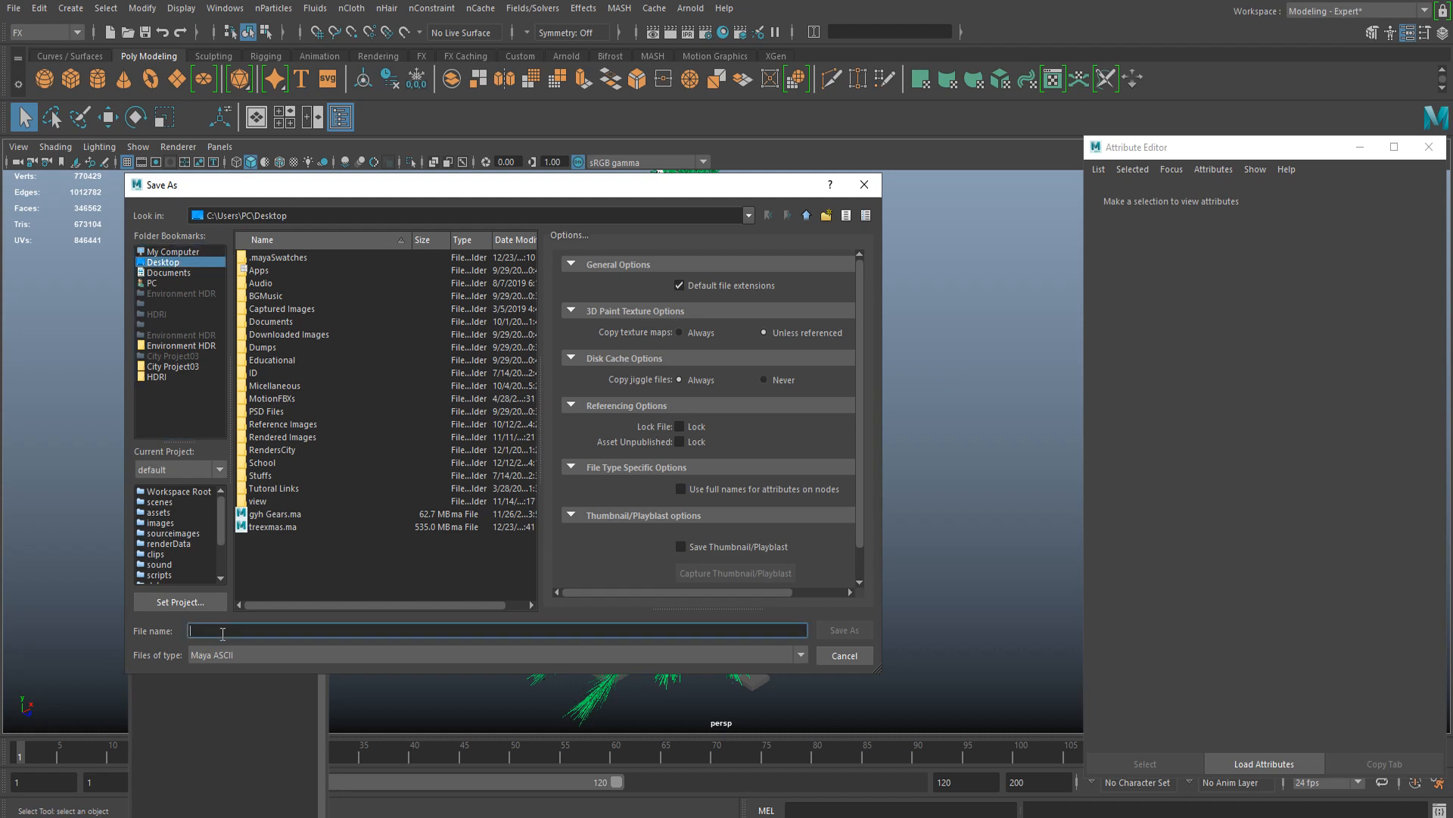
text(213213)
click(842, 630)
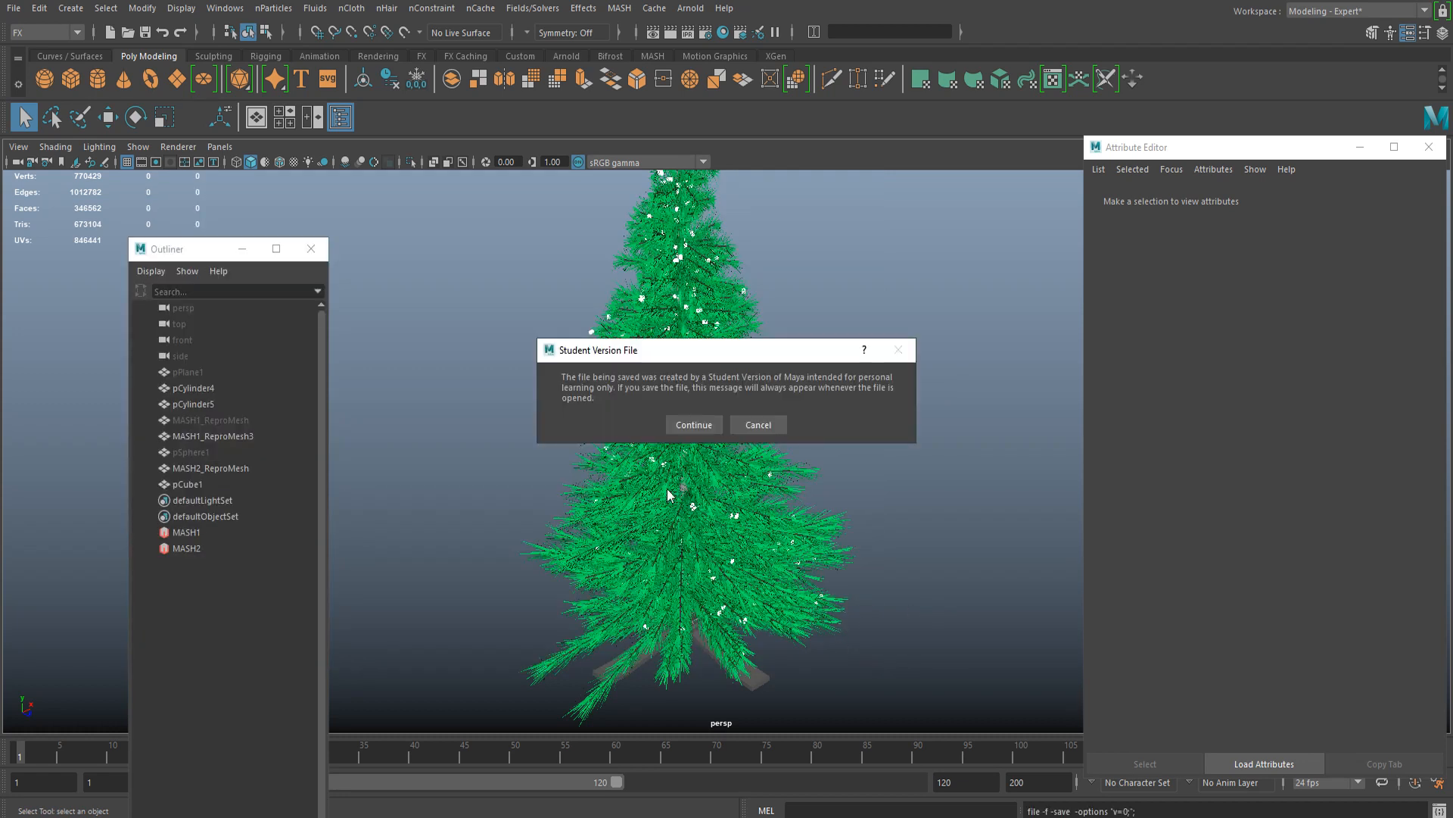
click(676, 428)
key(r)
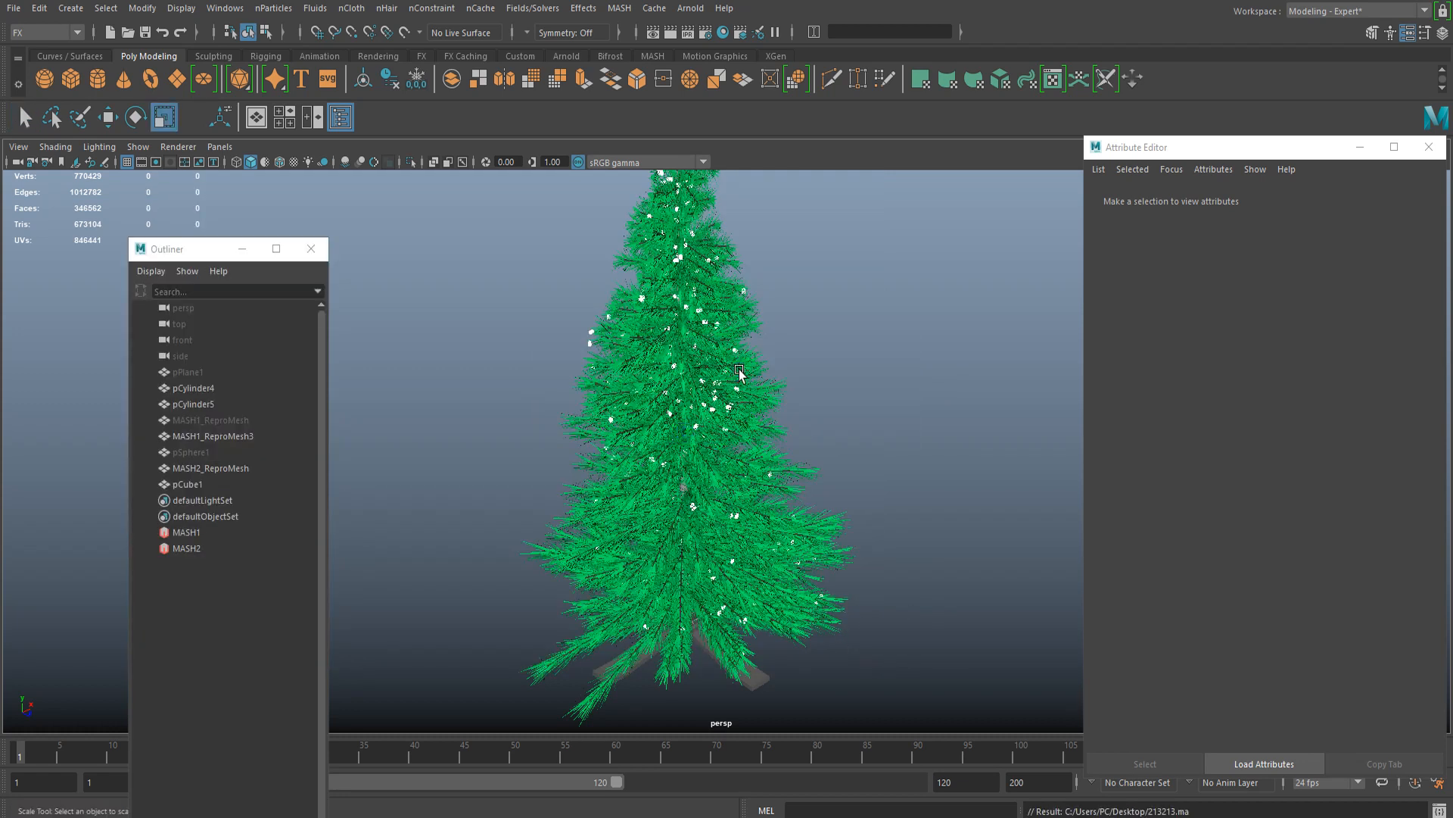
Step: Switch to the Modeling menu set, create a polygon plane and scale it up into a wide floor around the tree
alt+drag(704, 576, 652, 460)
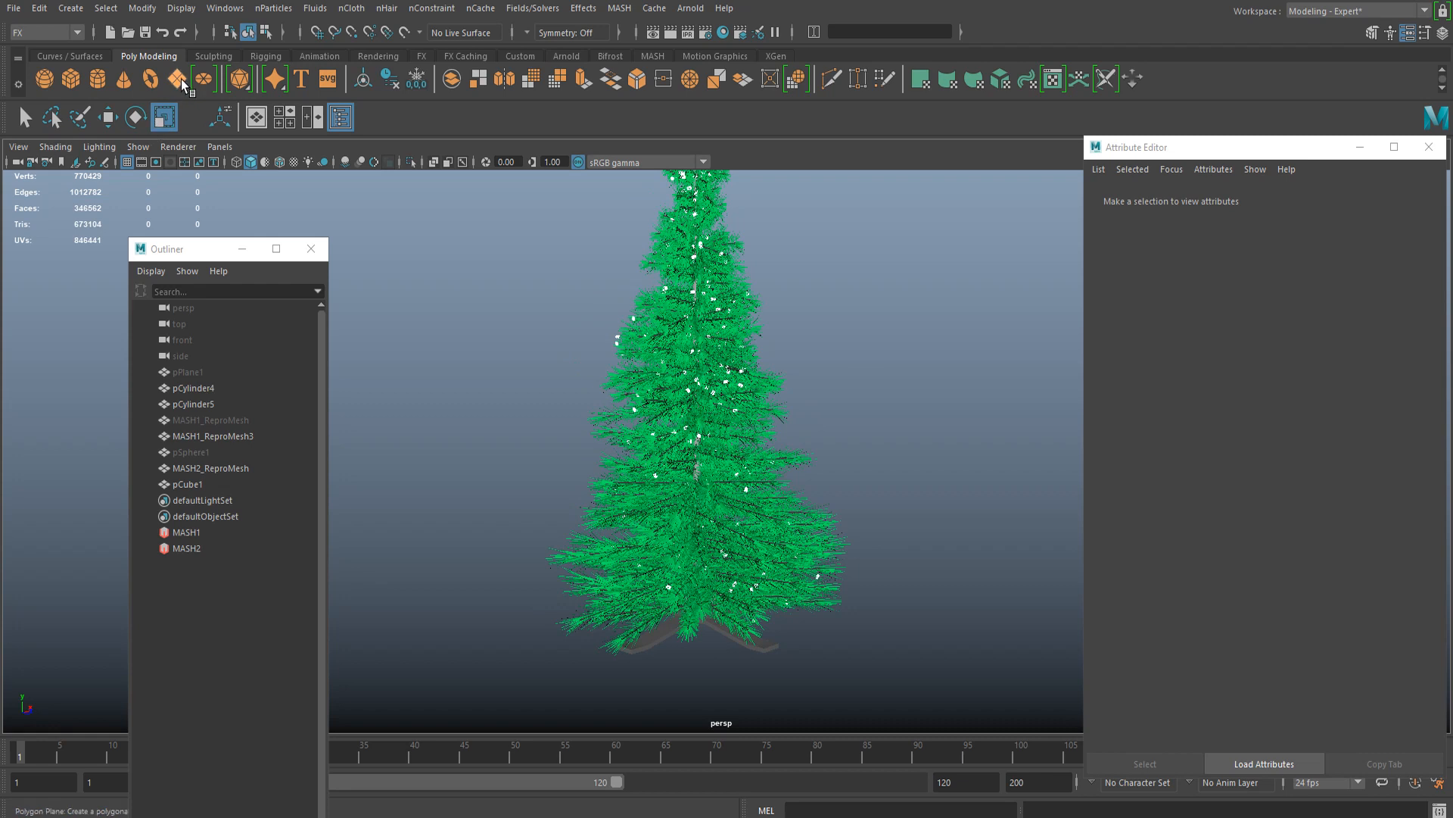
click(24, 32)
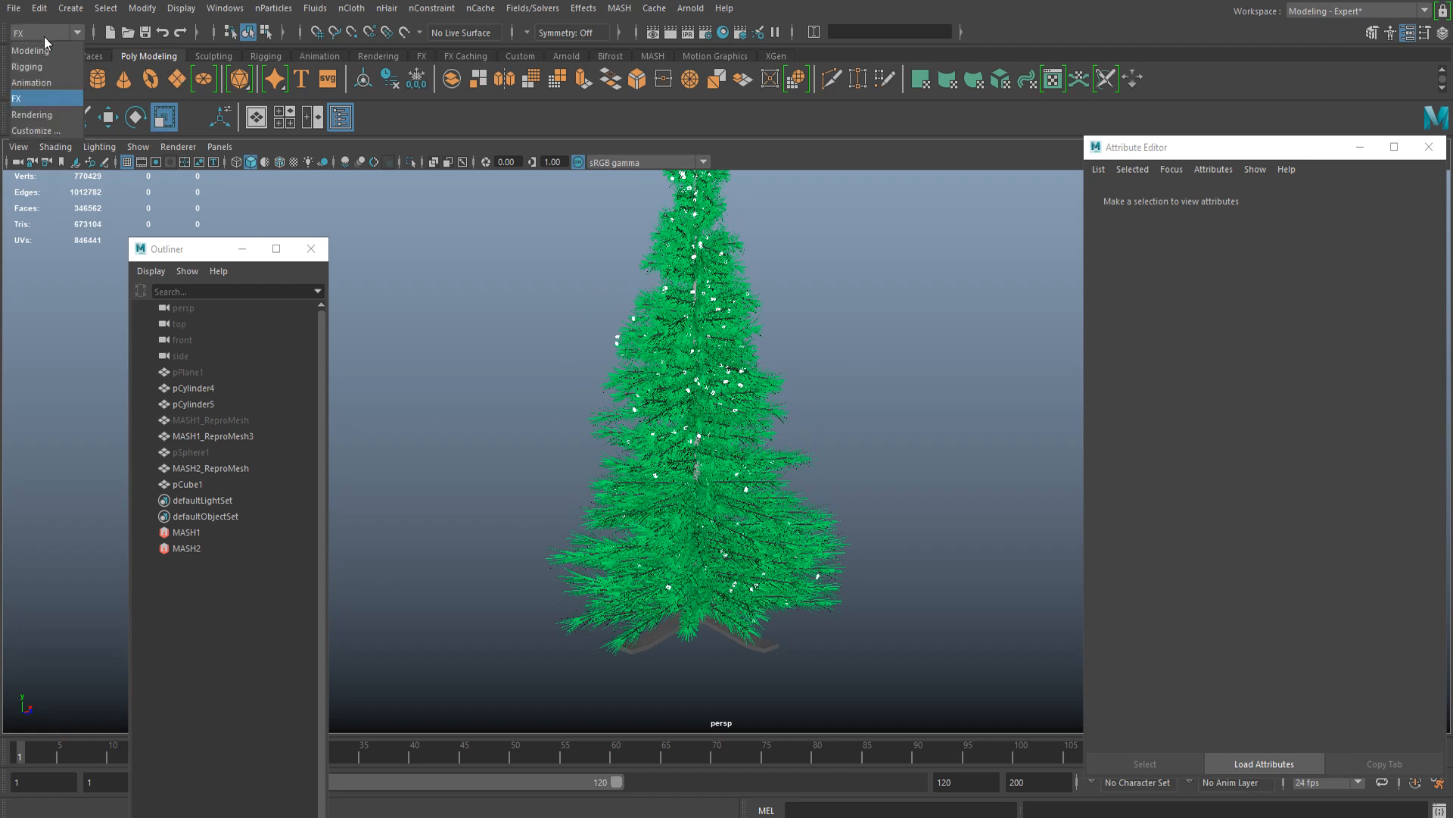
click(43, 43)
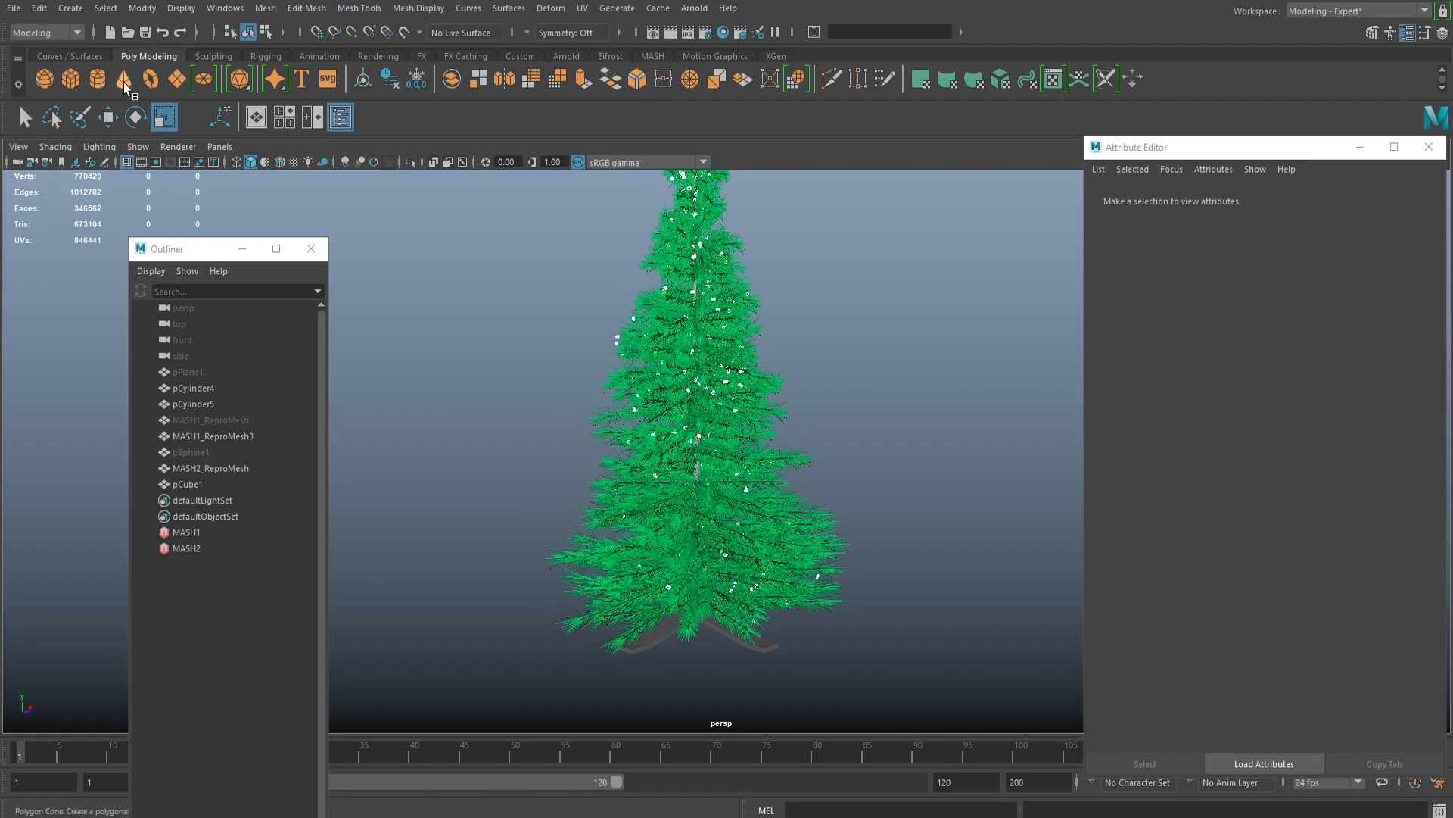
click(176, 78)
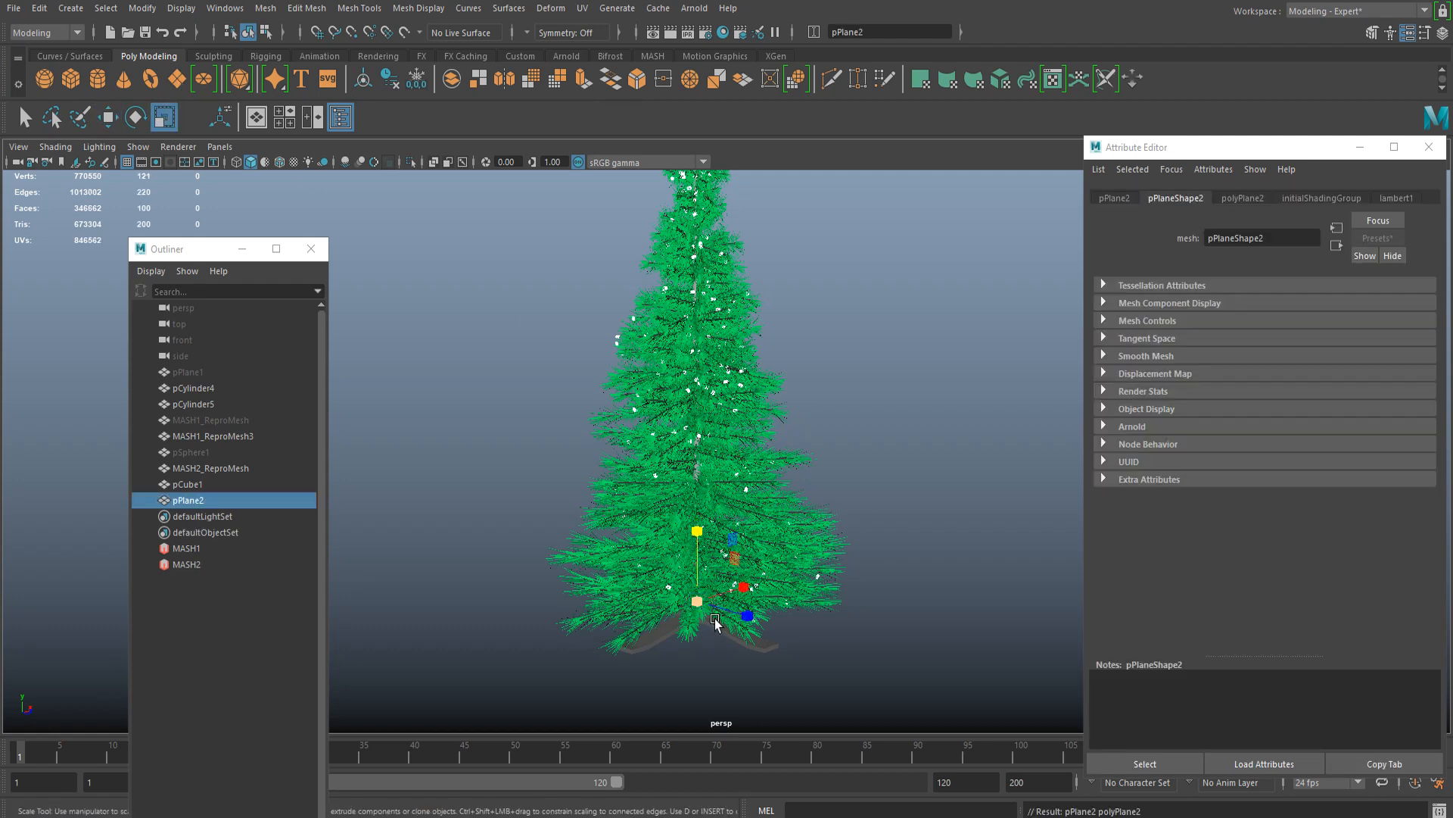
drag(698, 601, 1333, 649)
scroll(720, 487, down, 5)
drag(708, 552, 878, 571)
scroll(765, 583, up, 5)
Step: Lower the floor plane until it sits directly beneath the feet of the tree stand
key(w)
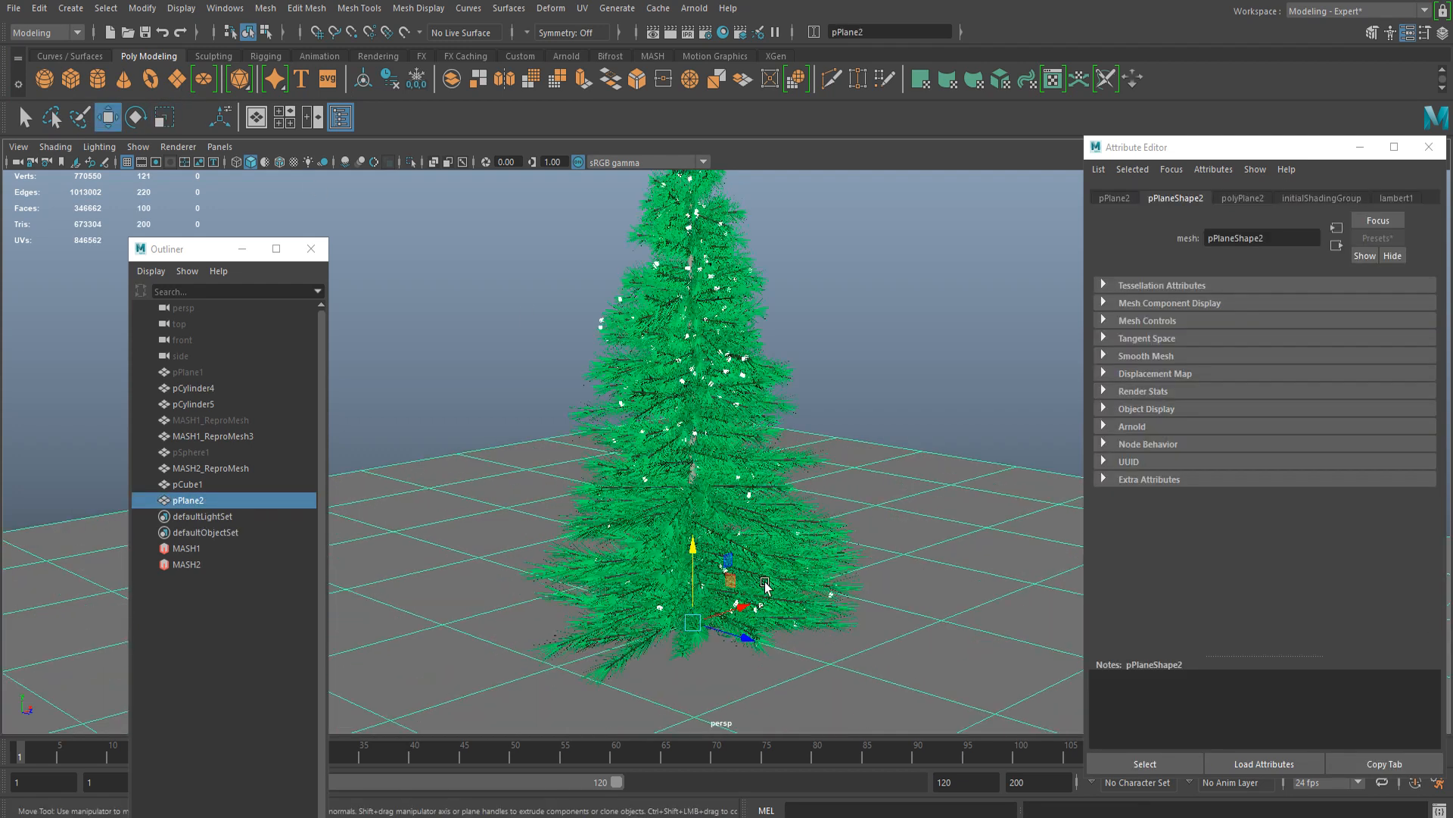
alt+drag(765, 583, 763, 541)
alt+middle_drag(763, 541, 794, 413)
scroll(780, 417, up, 4)
drag(750, 424, 833, 474)
scroll(837, 522, down, 6)
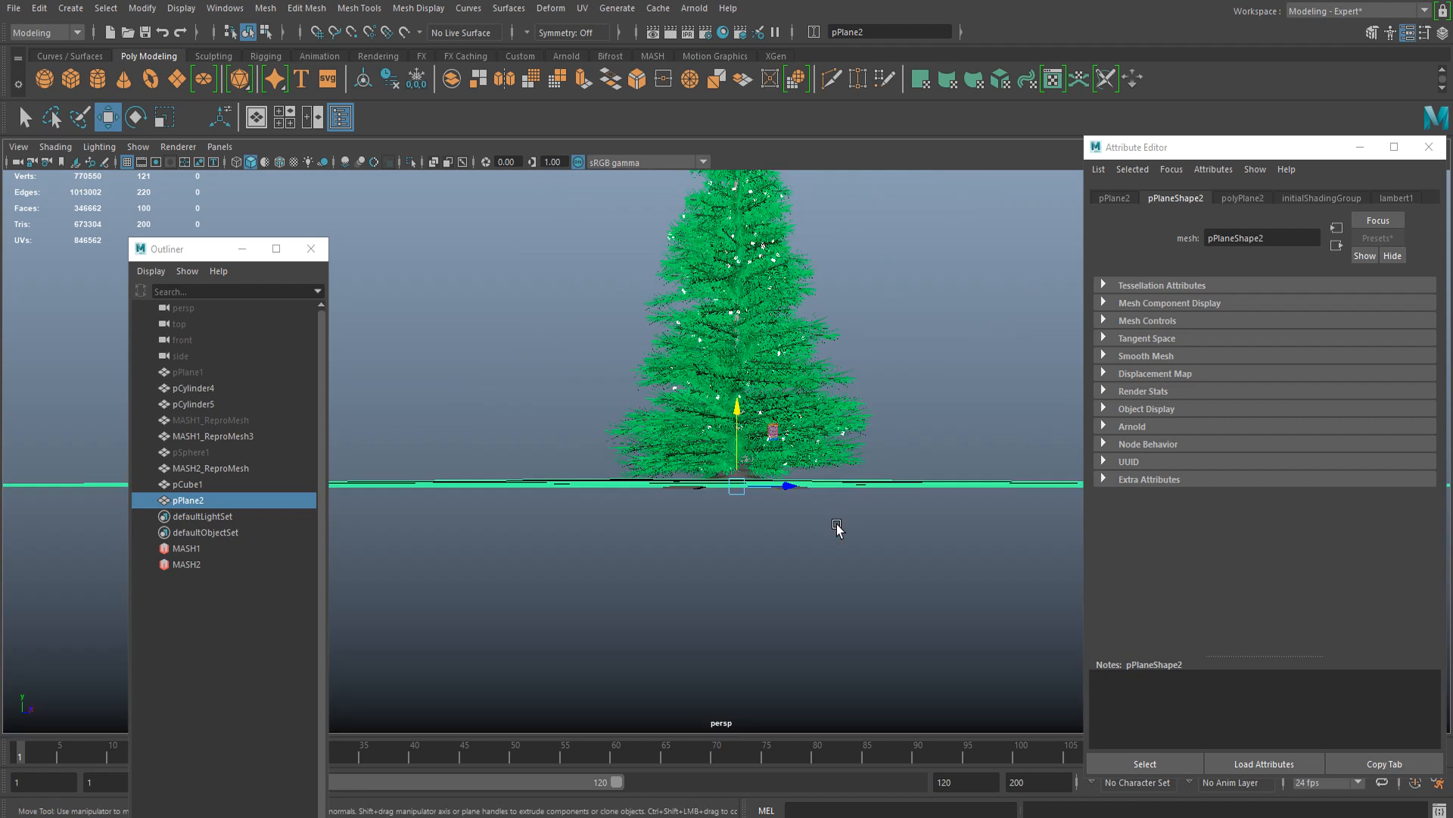
Step: Assign a new aiStandardSurface material to the floor plane with a lighter base color and a specular roughness of 0.704
alt+drag(837, 525, 734, 584)
scroll(733, 584, down, 3)
right_drag(601, 410, 595, 800)
click(647, 536)
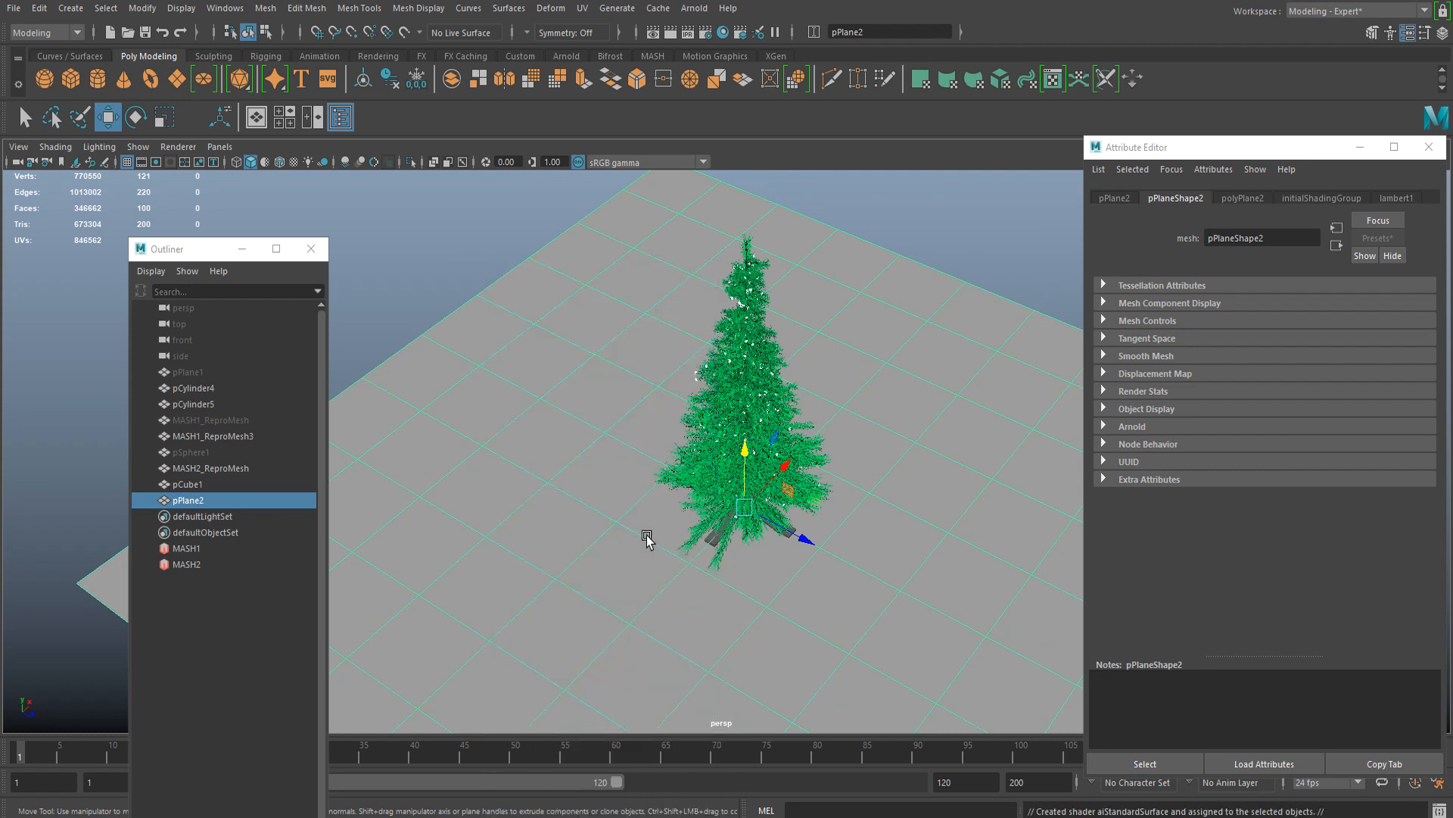
drag(1303, 398, 1344, 402)
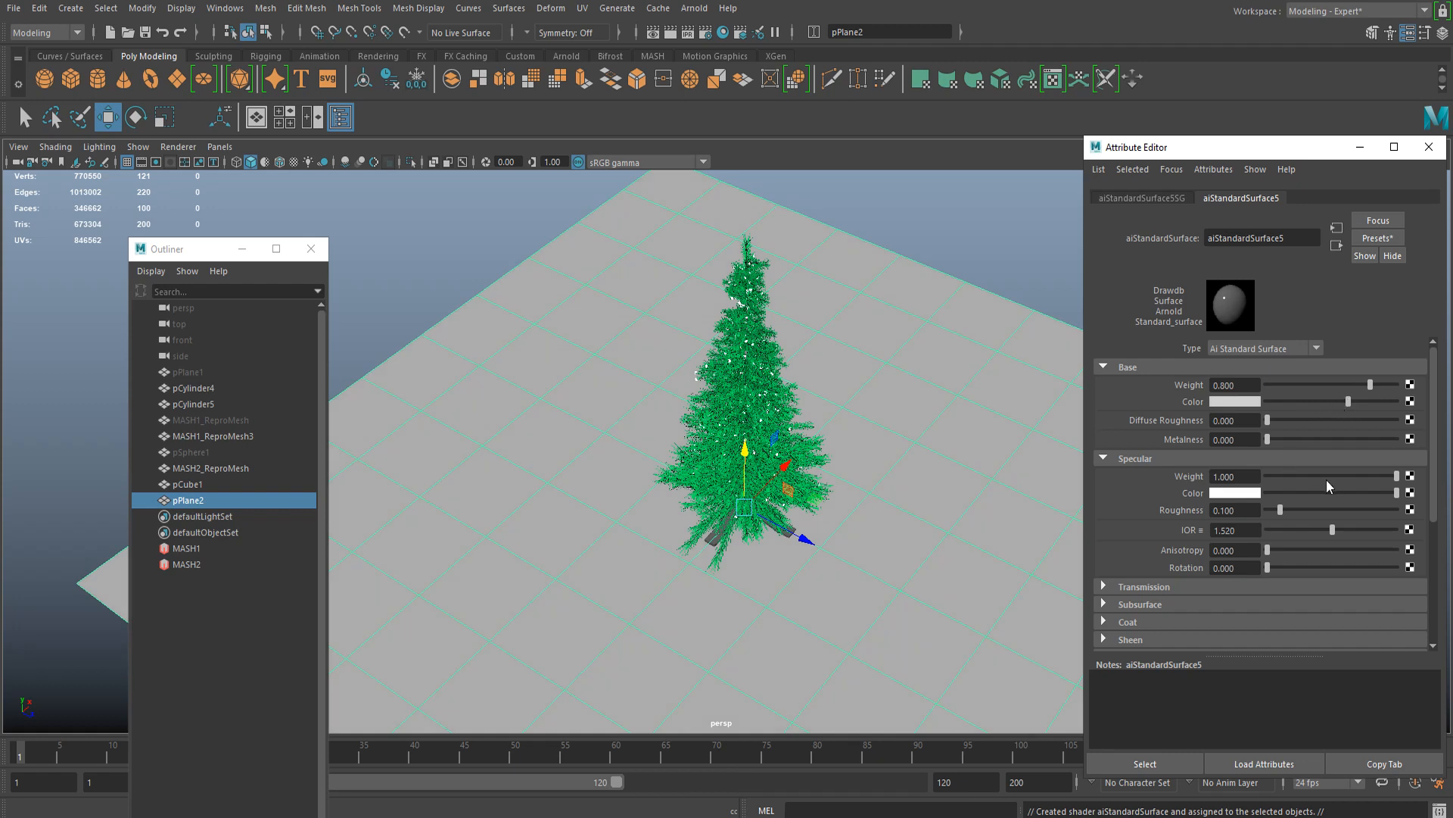
mouse_move(1363, 512)
mouse_down()
mouse_move(1347, 505)
mouse_move(1366, 512)
mouse_up()
Step: Set the floor plane's Subdivisions Width to 1 and switch the plane to edge selection
alt+middle_drag(628, 371, 728, 395)
alt+right_drag(692, 402, 662, 400)
key(t)
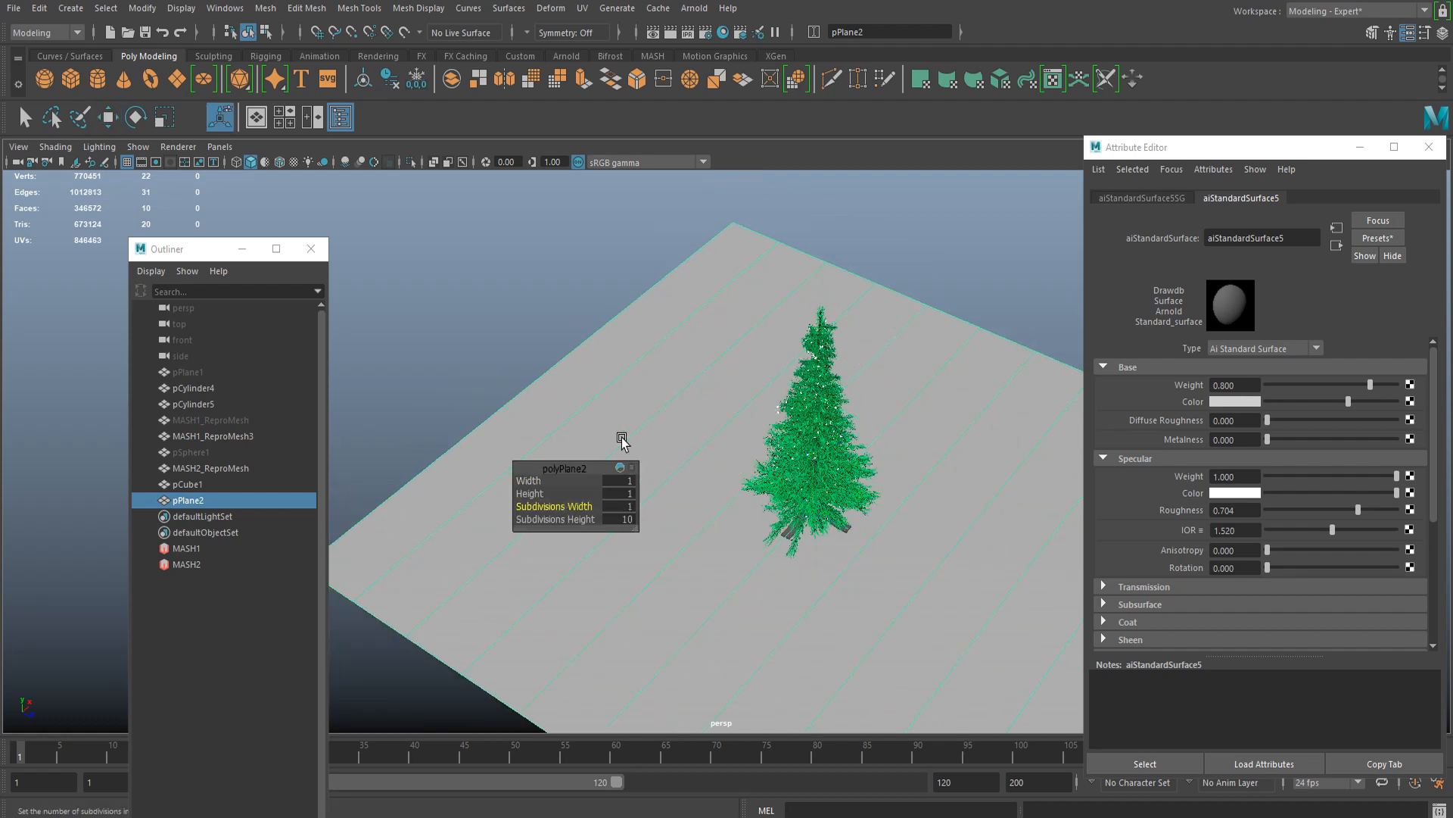
alt+middle_drag(622, 438, 688, 429)
right_drag(665, 313, 654, 227)
Step: Try extruding all border edges of the floor plane upward, and undo back to a single selected rear edge
double_click(615, 346)
scroll(710, 356, down, 3)
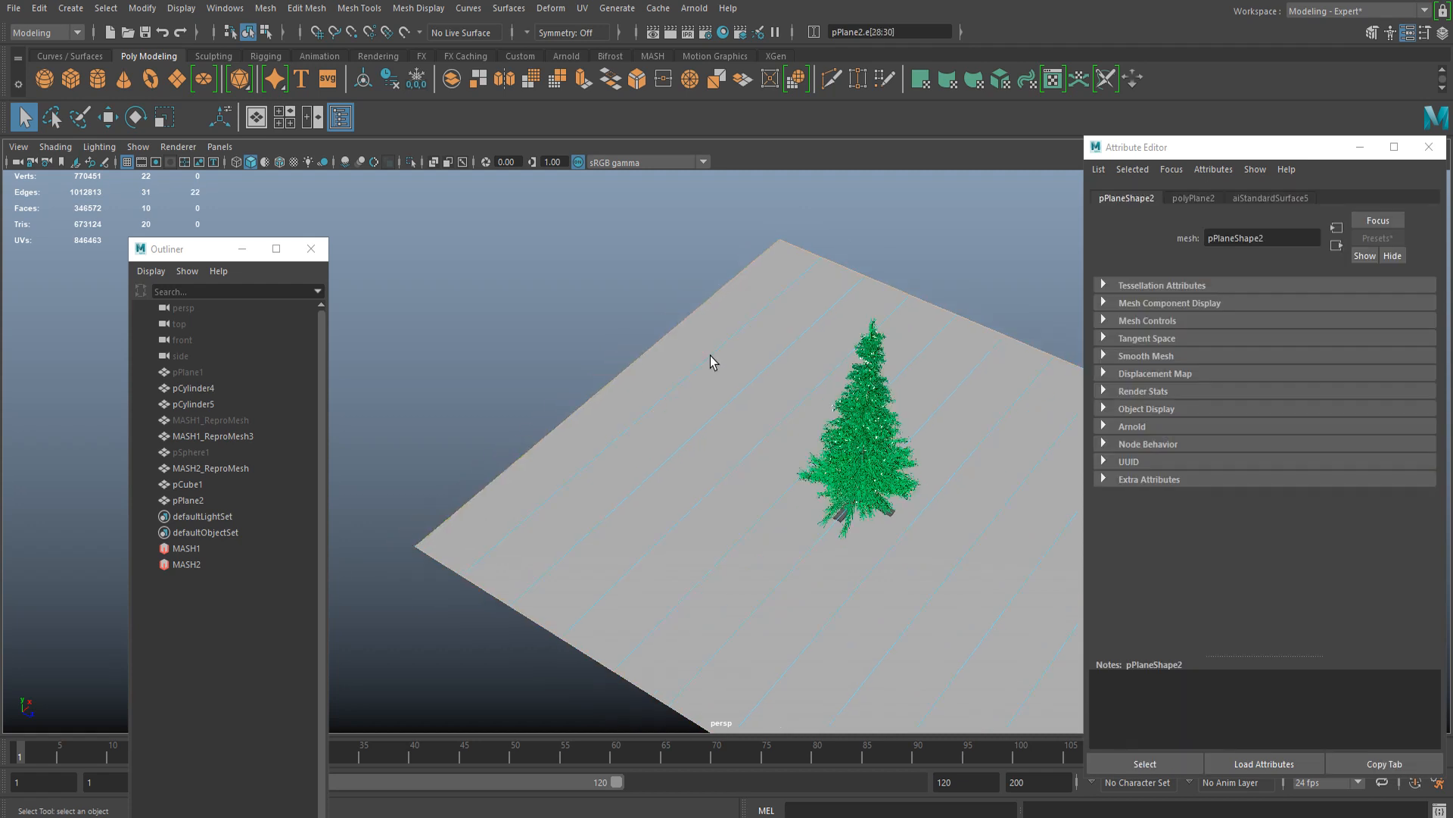
alt+drag(710, 356, 739, 376)
shift+right_drag(613, 405, 648, 375)
scroll(689, 382, down, 2)
scroll(693, 378, up, 2)
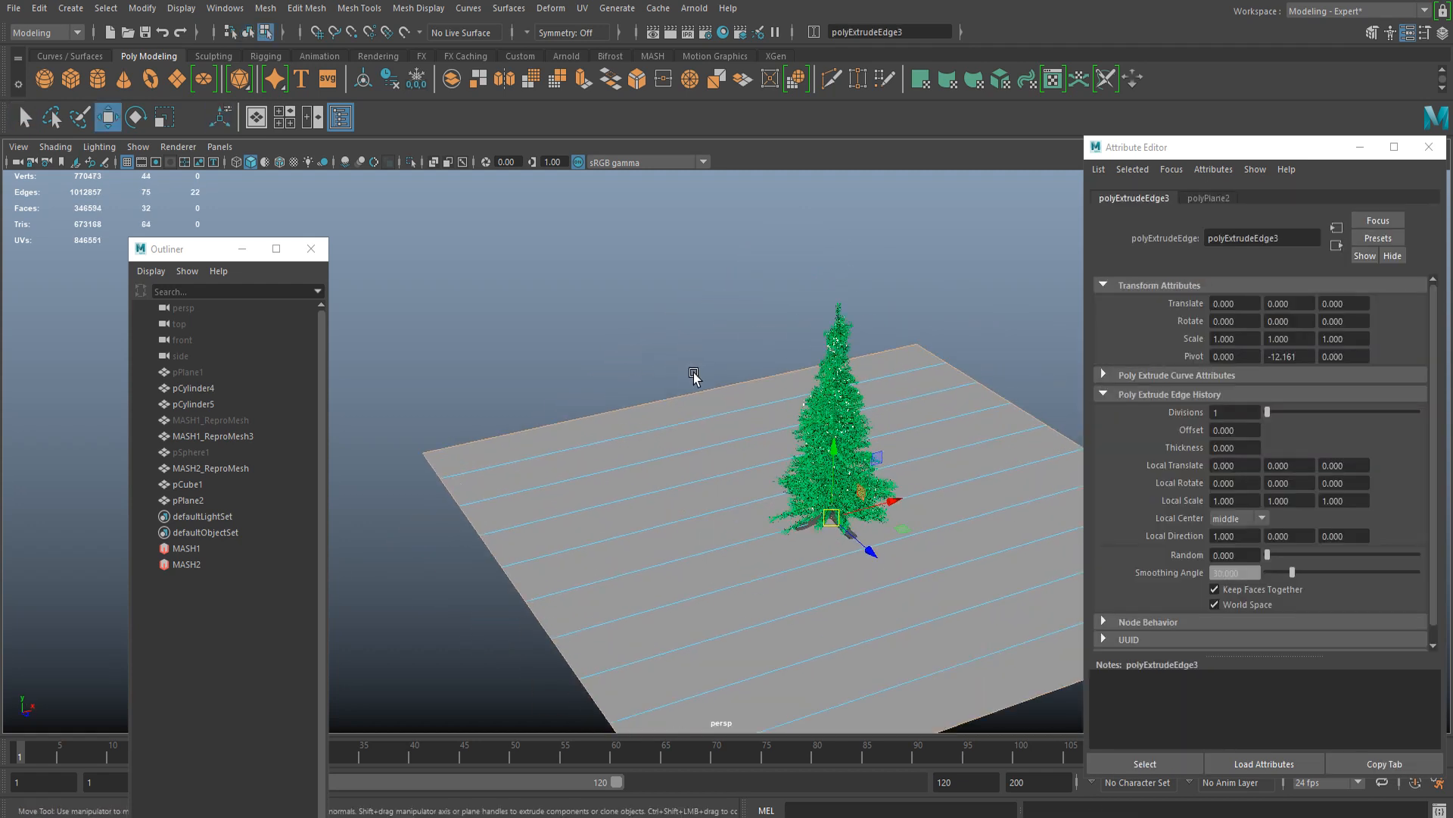
scroll(694, 378, down, 2)
scroll(693, 379, up, 2)
drag(835, 452, 860, 383)
key(ctrl+z)
key(ctrl+z)
key(ctrl+z)
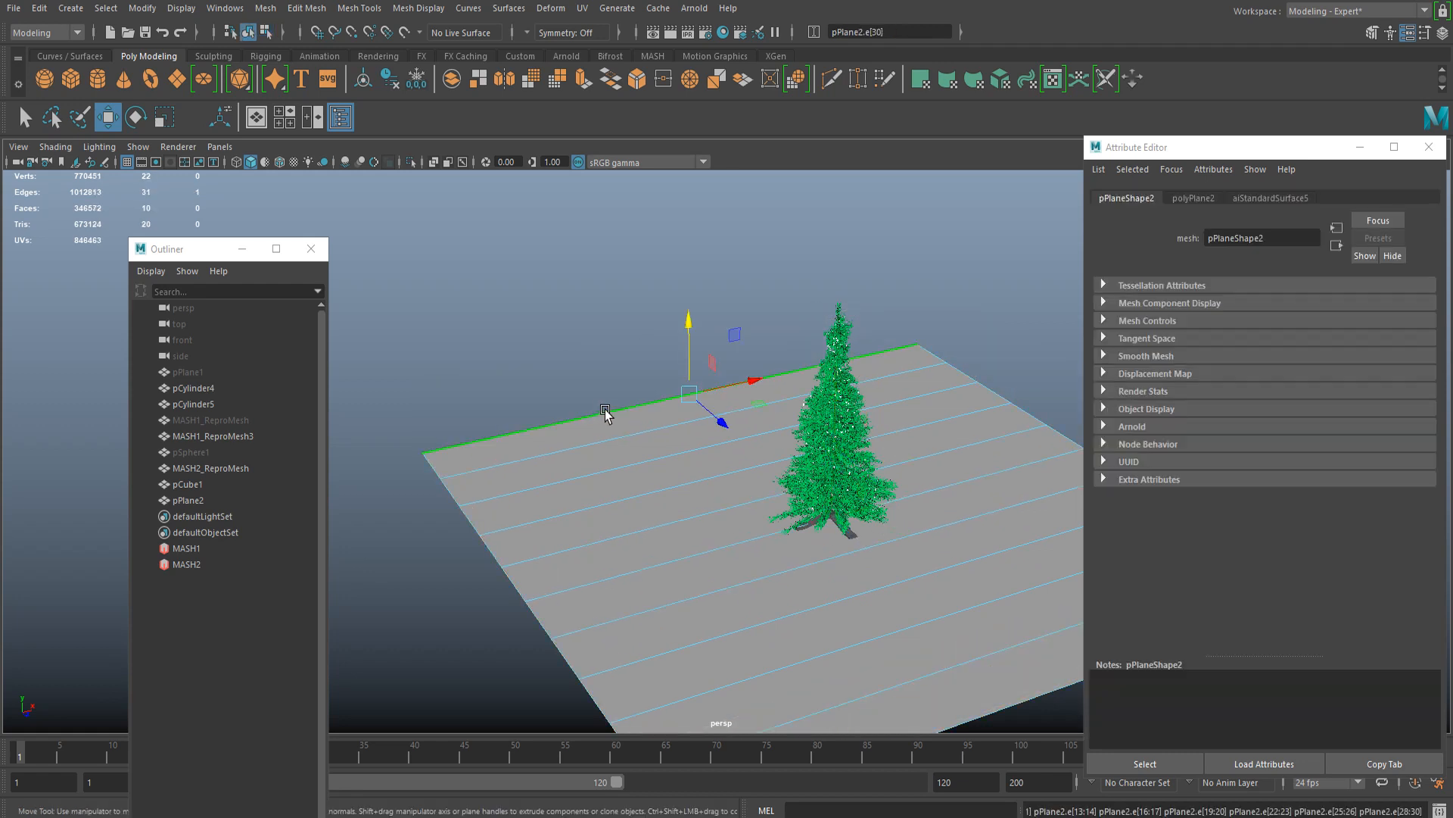
Step: Extrude the plane's single rear edge straight up as a tall back wall, and return to object selection
shift+right_drag(632, 419, 725, 350)
drag(689, 324, 720, 93)
alt+drag(829, 397, 863, 461)
right_drag(676, 411, 777, 396)
scroll(777, 396, down, 3)
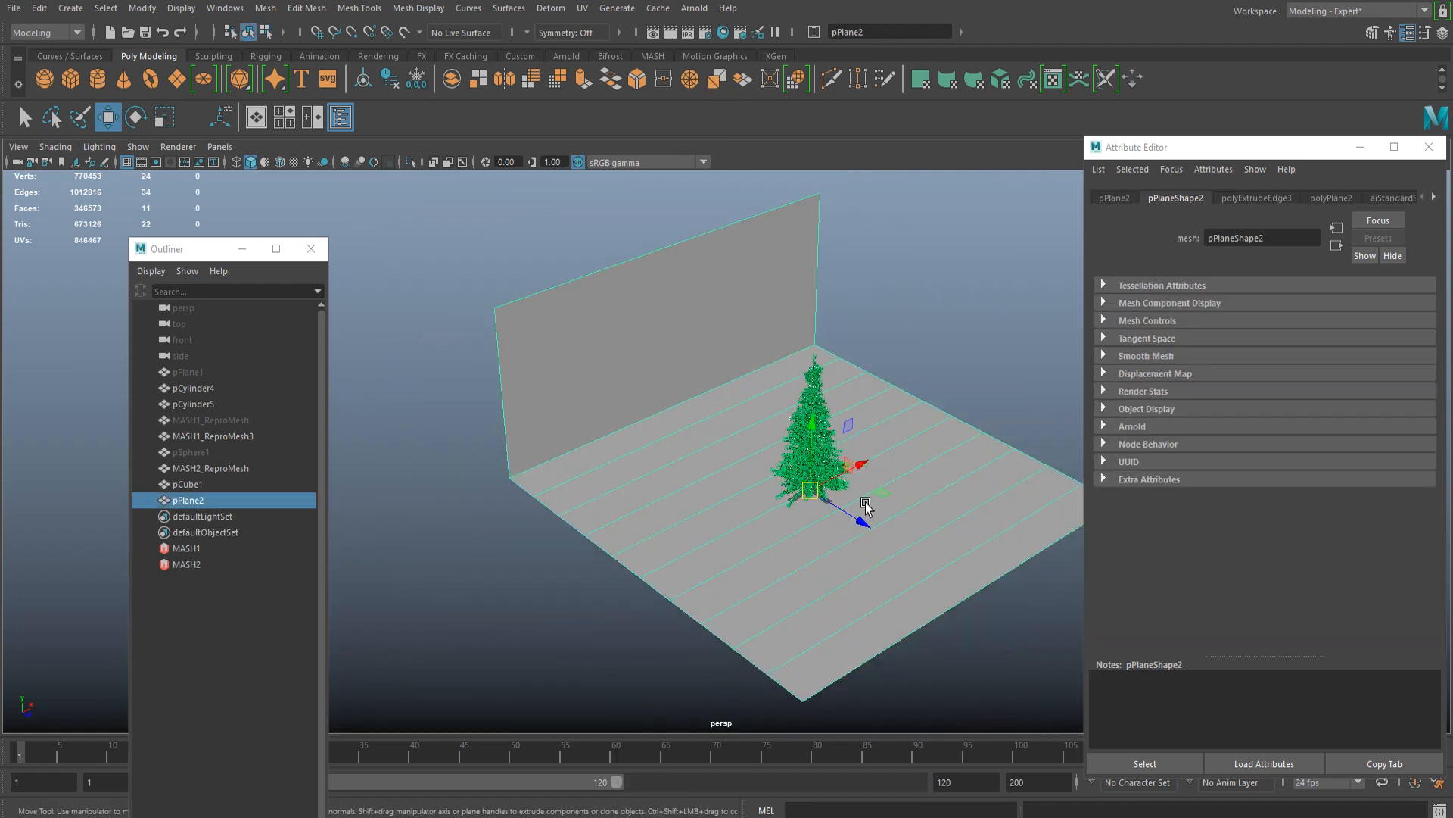
Step: Move the floor-and-wall plane forward along its Z axis so the back wall sits closer behind the tree
drag(849, 516, 990, 607)
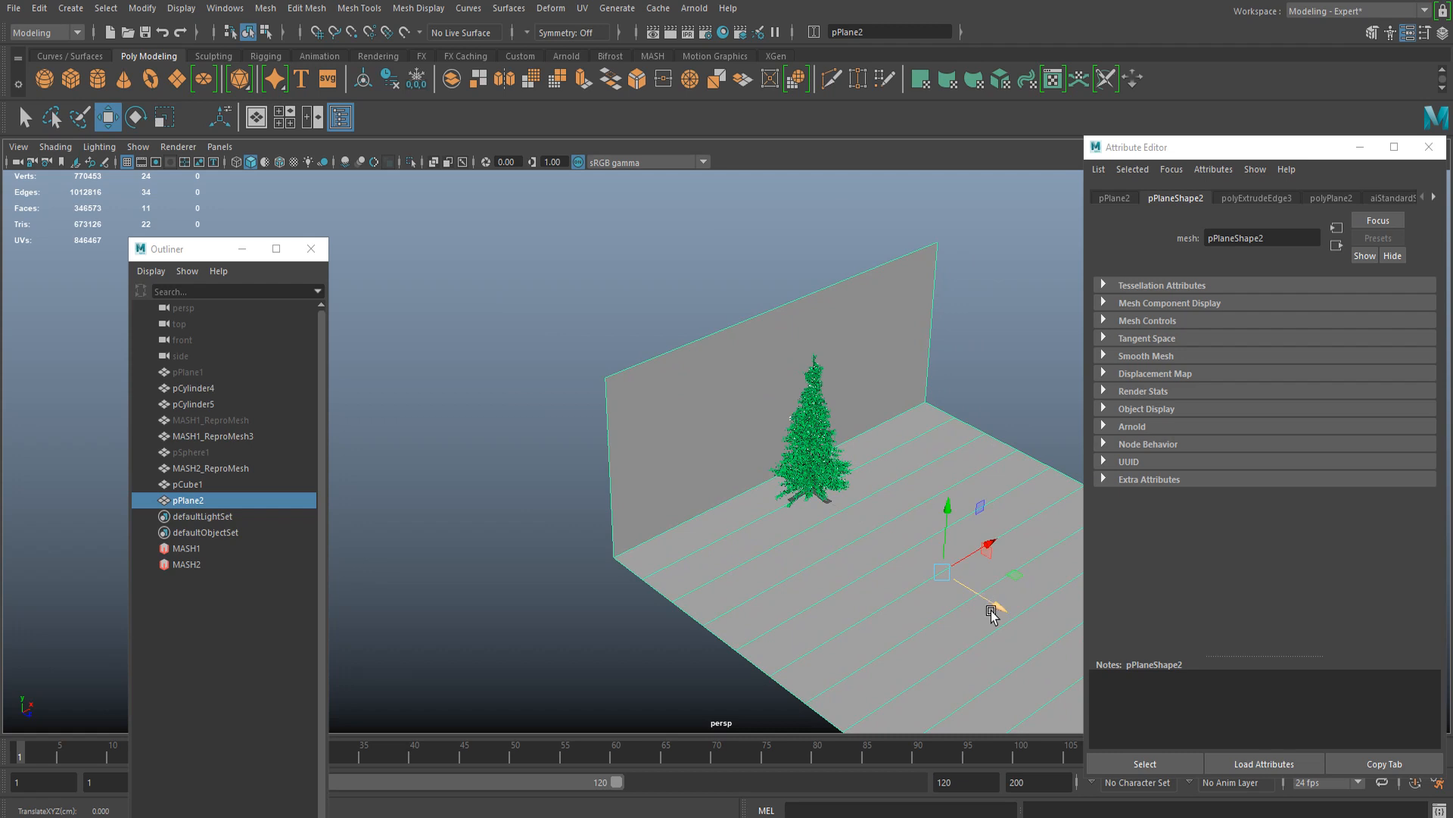
alt+drag(818, 594, 709, 487)
scroll(676, 522, up, 3)
scroll(708, 488, up, 4)
scroll(897, 666, down, 3)
drag(919, 645, 907, 631)
Step: Preview the floor-and-wall plane smoothed, inspect its curved corner, and return it to the unsmoothed display
key(3)
alt+right_drag(907, 631, 510, 563)
click(438, 495)
key([)
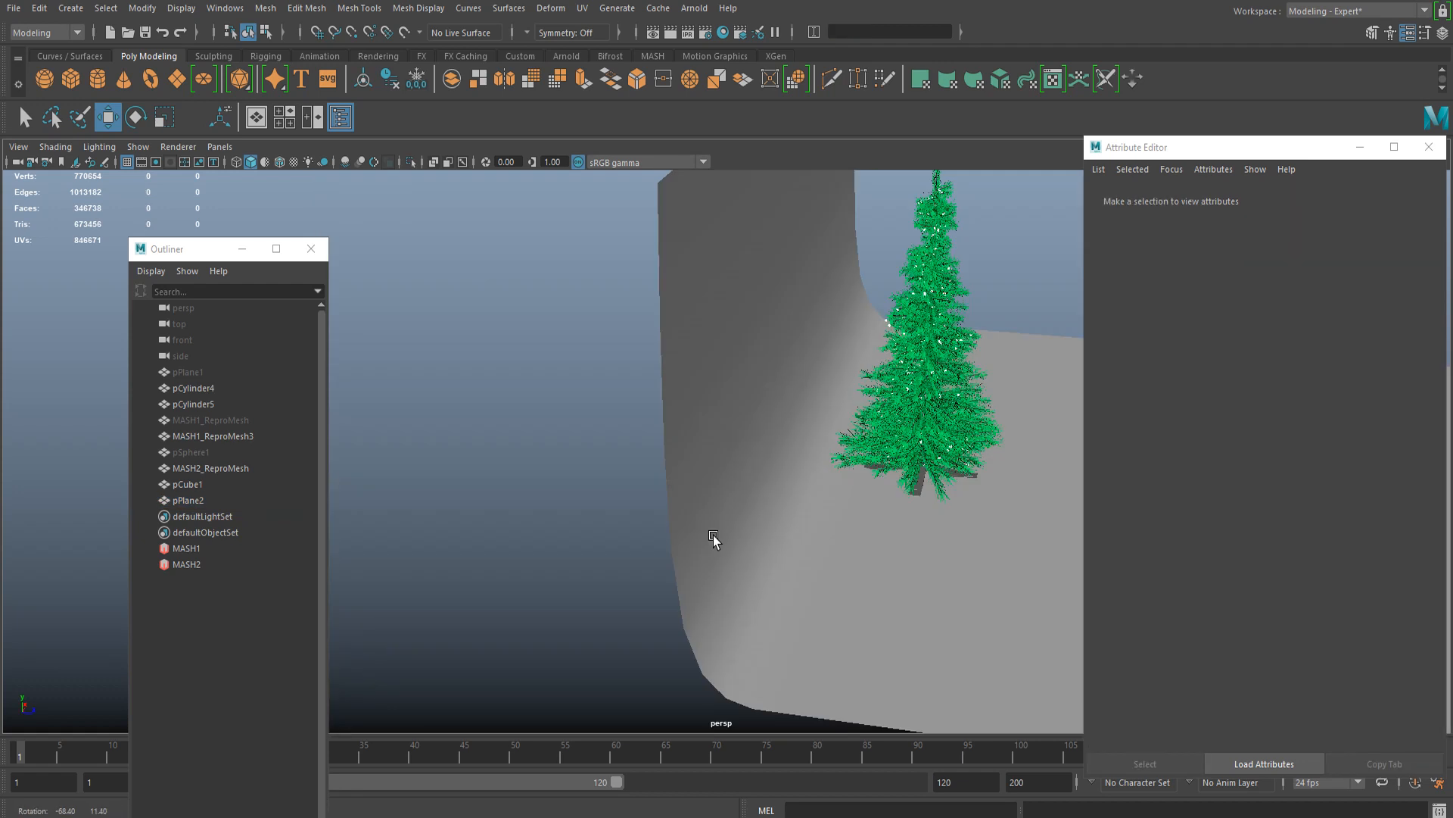
click(770, 530)
key(1)
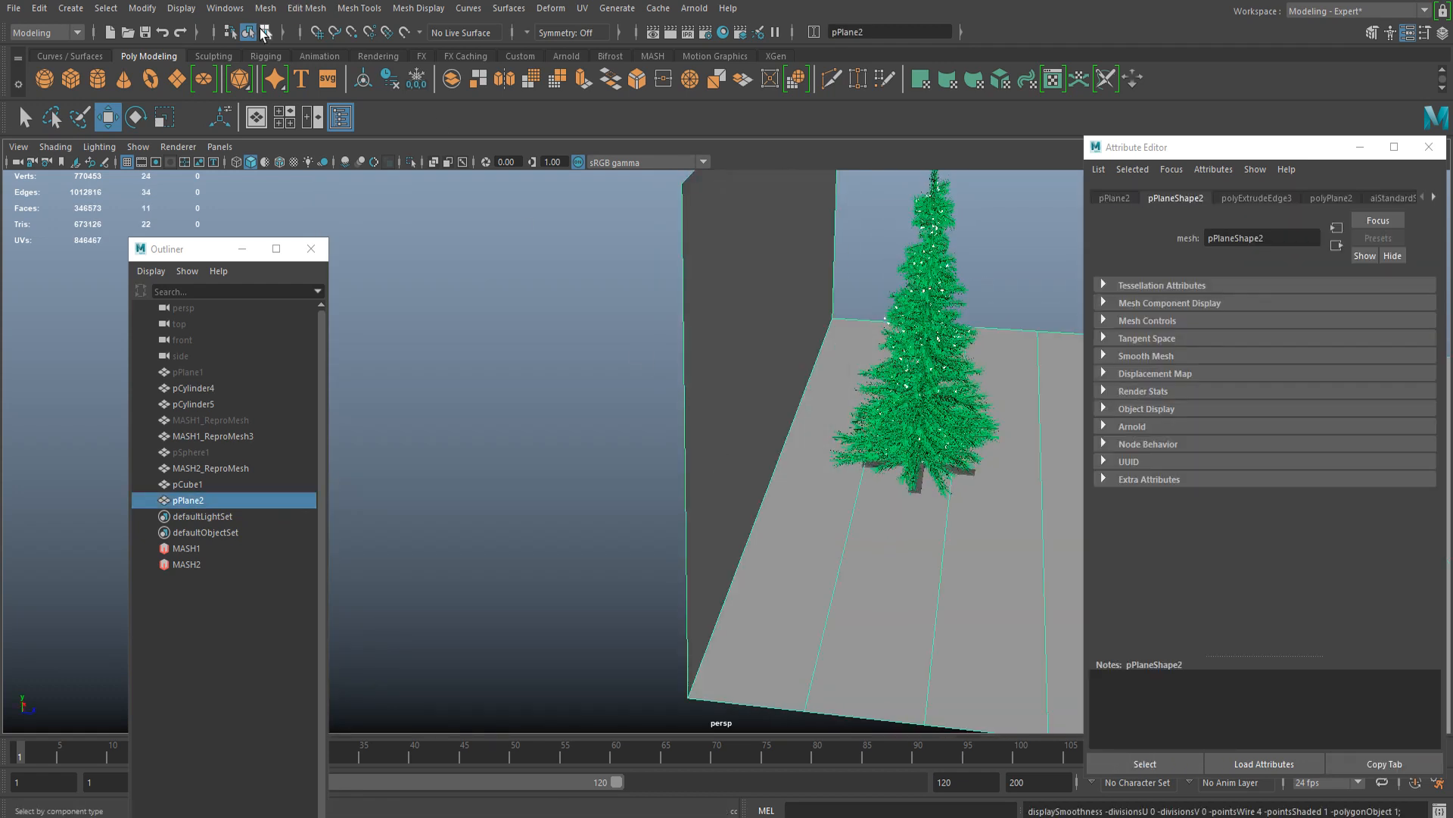
Step: Apply Smooth to the floor-and-wall plane with 3 divisions, and return to object selection with nothing selected
click(265, 8)
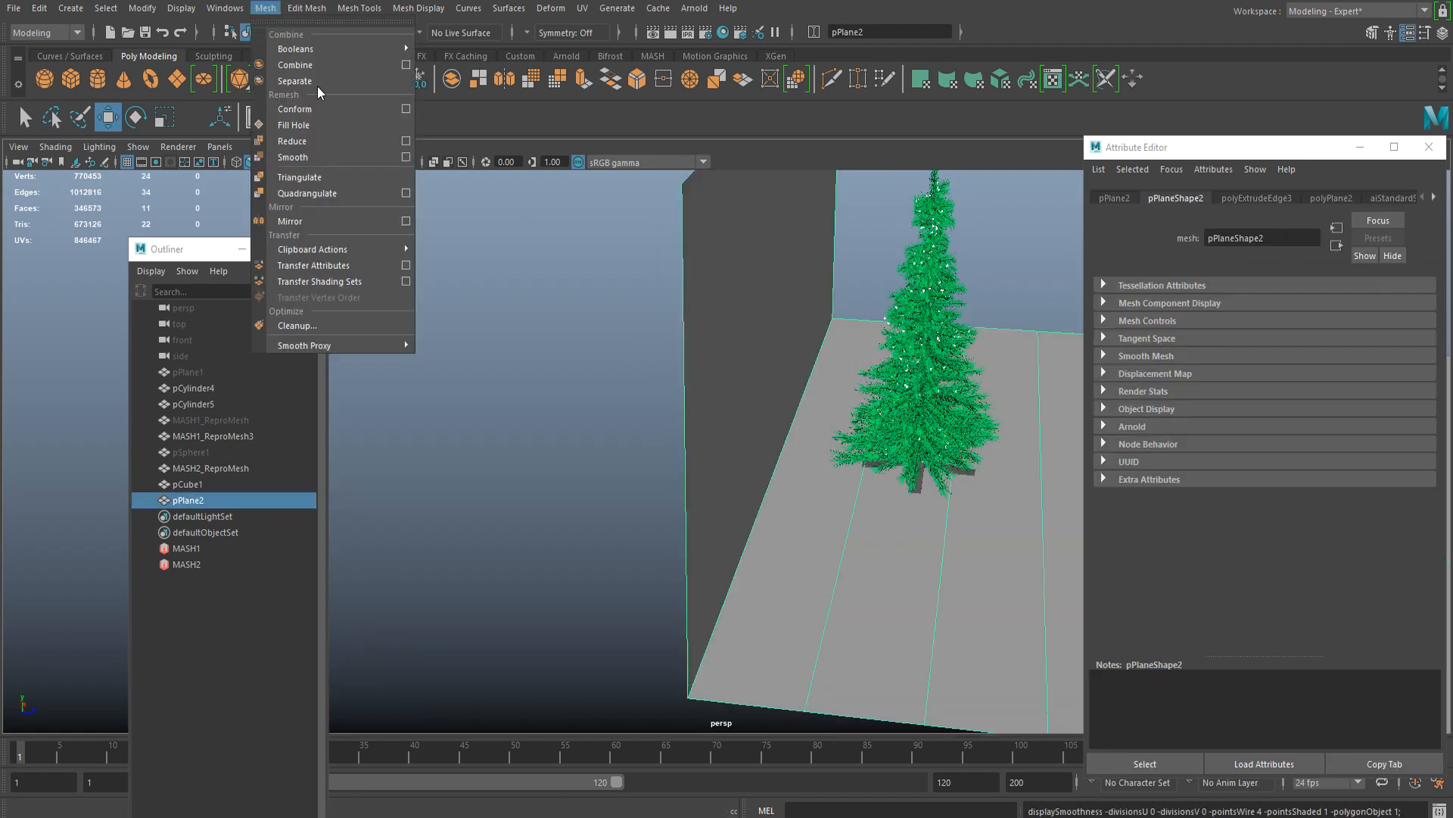
click(309, 158)
drag(518, 476, 539, 478)
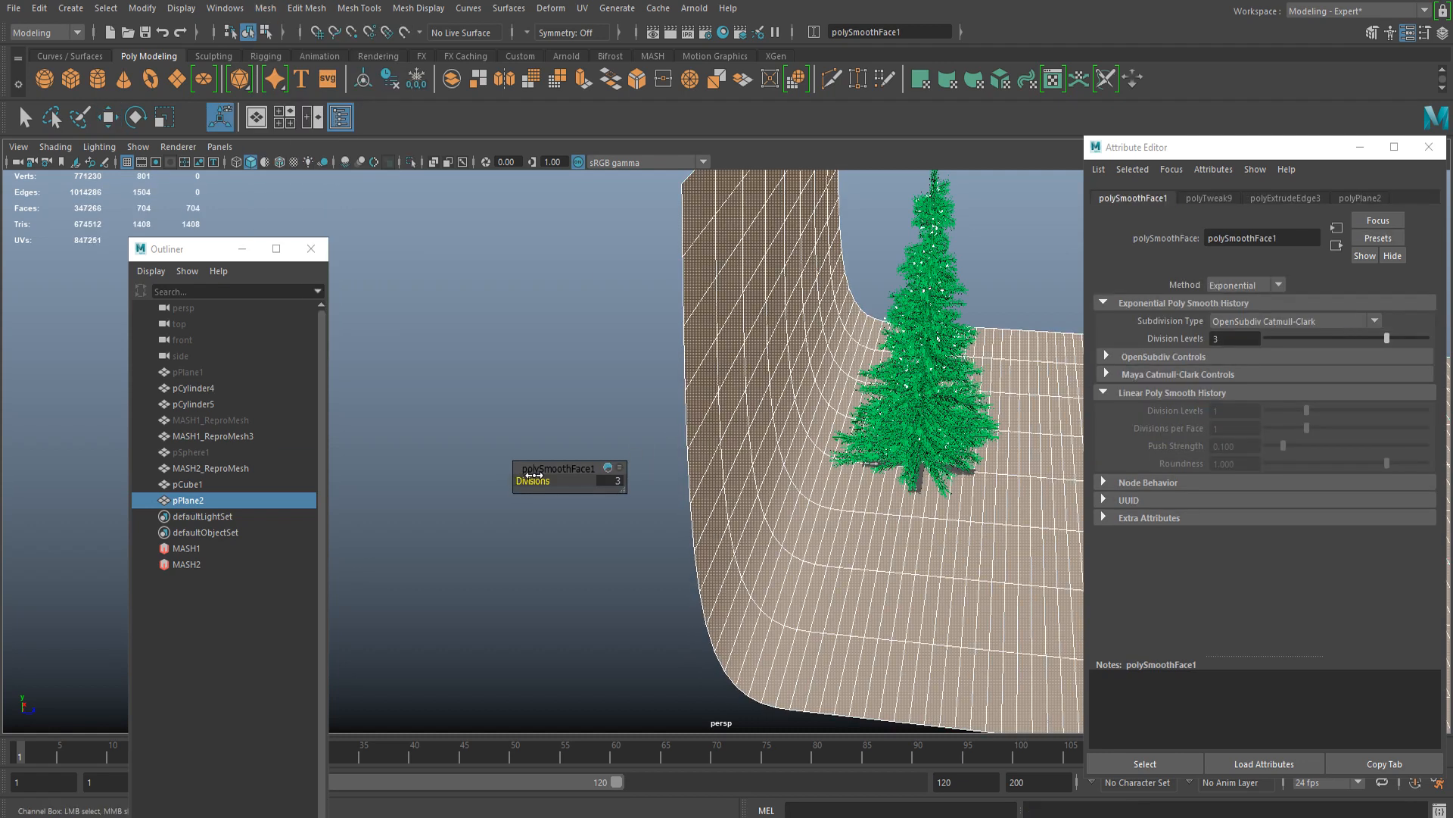
click(621, 596)
scroll(778, 474, down, 4)
alt+drag(779, 474, 599, 461)
click(685, 452)
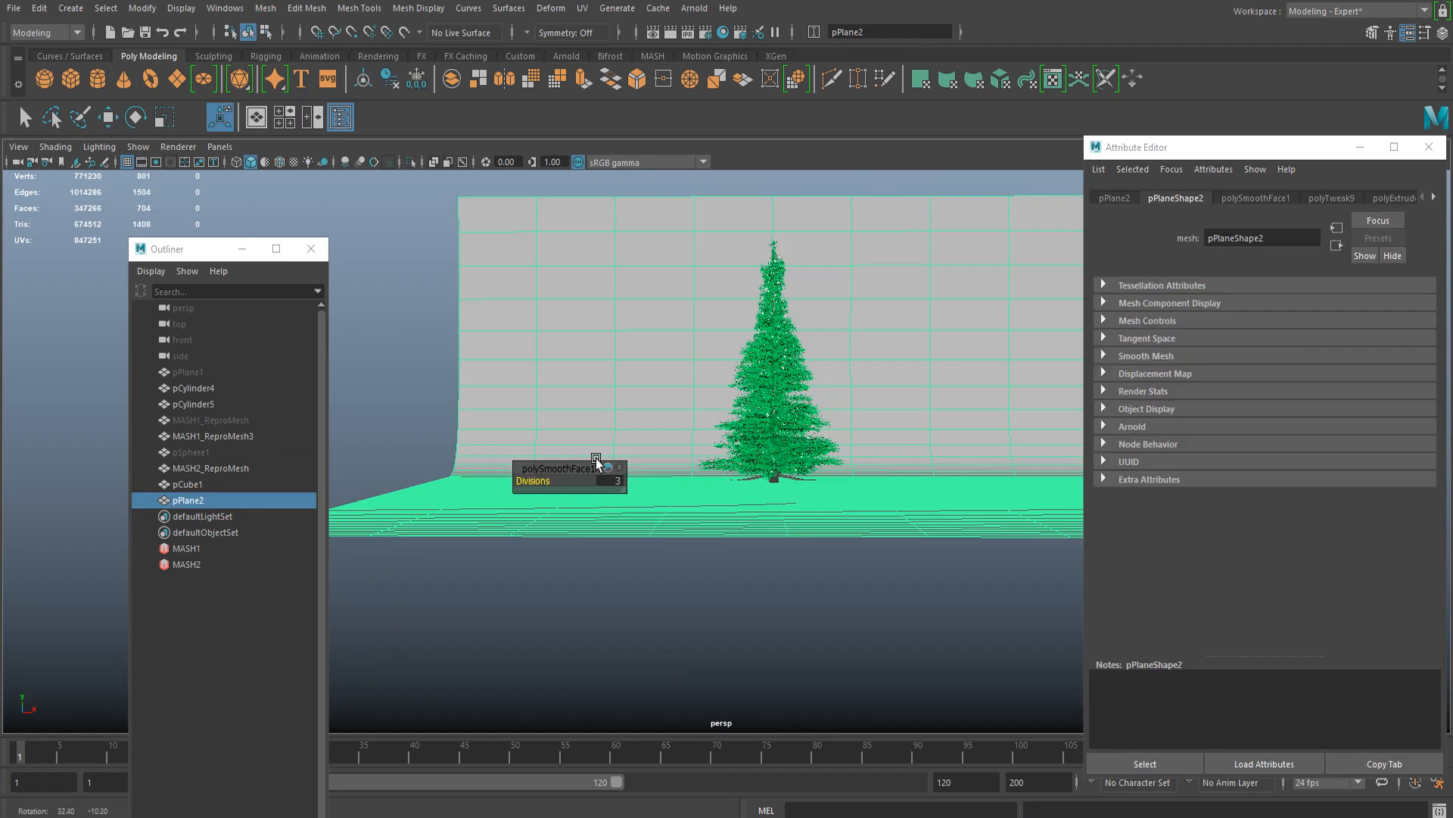
scroll(626, 395, down, 1)
right_drag(635, 389, 723, 276)
click(446, 330)
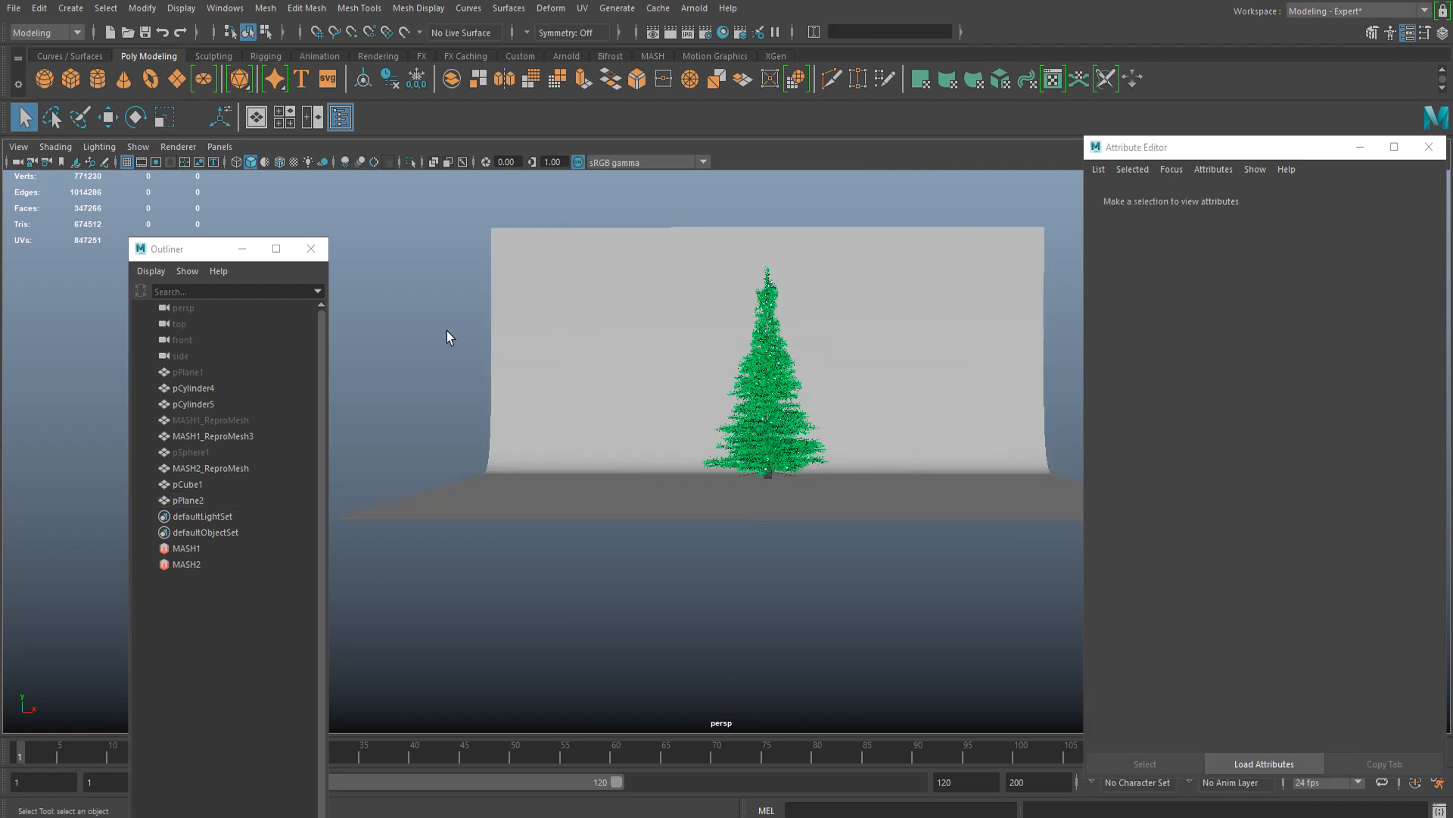
Step: Examine the tree, its scattered lights and the stand against the curved backdrop from several angles
mouse_move(712, 359)
alt+mouse_down()
mouse_move(695, 409)
mouse_move(696, 371)
alt+mouse_up()
alt+right_drag(696, 371, 1080, 373)
alt+drag(954, 337, 884, 363)
alt+middle_drag(803, 371, 728, 435)
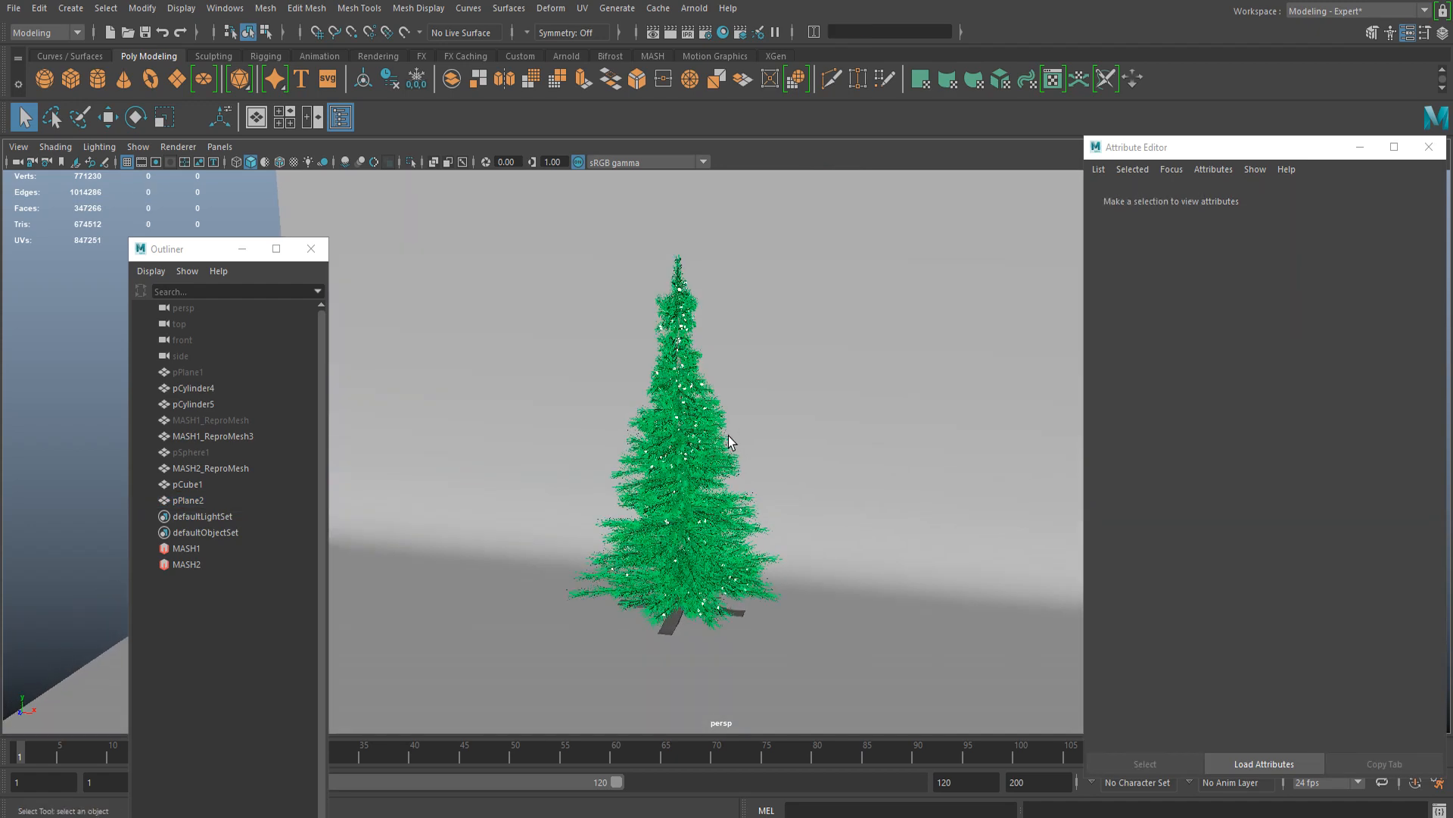
alt+drag(728, 435, 772, 406)
scroll(772, 409, up, 4)
alt+drag(768, 470, 795, 424)
alt+middle_drag(795, 424, 715, 529)
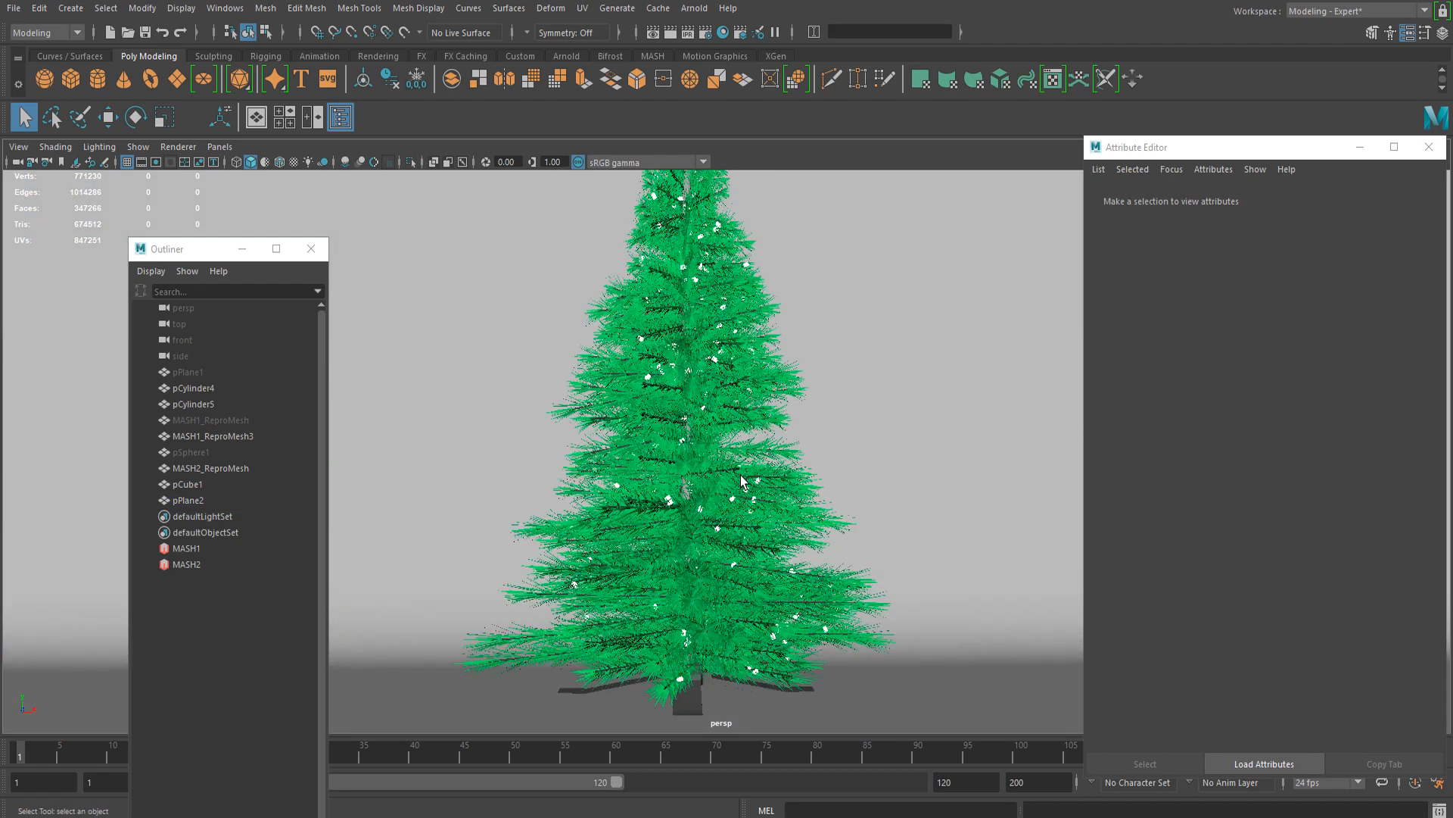
scroll(757, 466, up, 1)
scroll(762, 459, down, 2)
scroll(772, 439, up, 1)
alt+drag(774, 439, 741, 443)
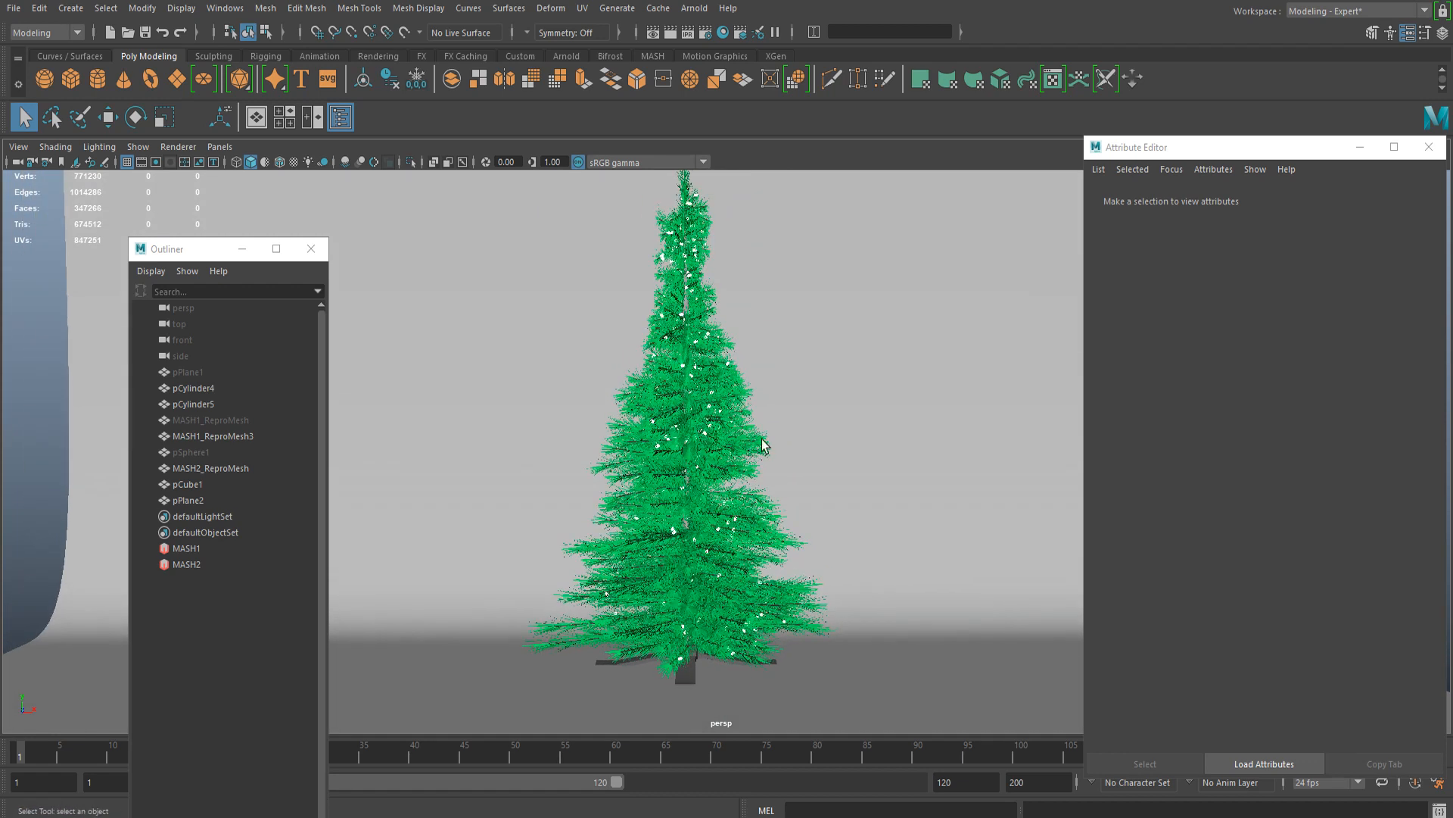
Step: Set the specular weight to 0.450 and roughness to 0.414 on the tree's aiBranch material
click(761, 449)
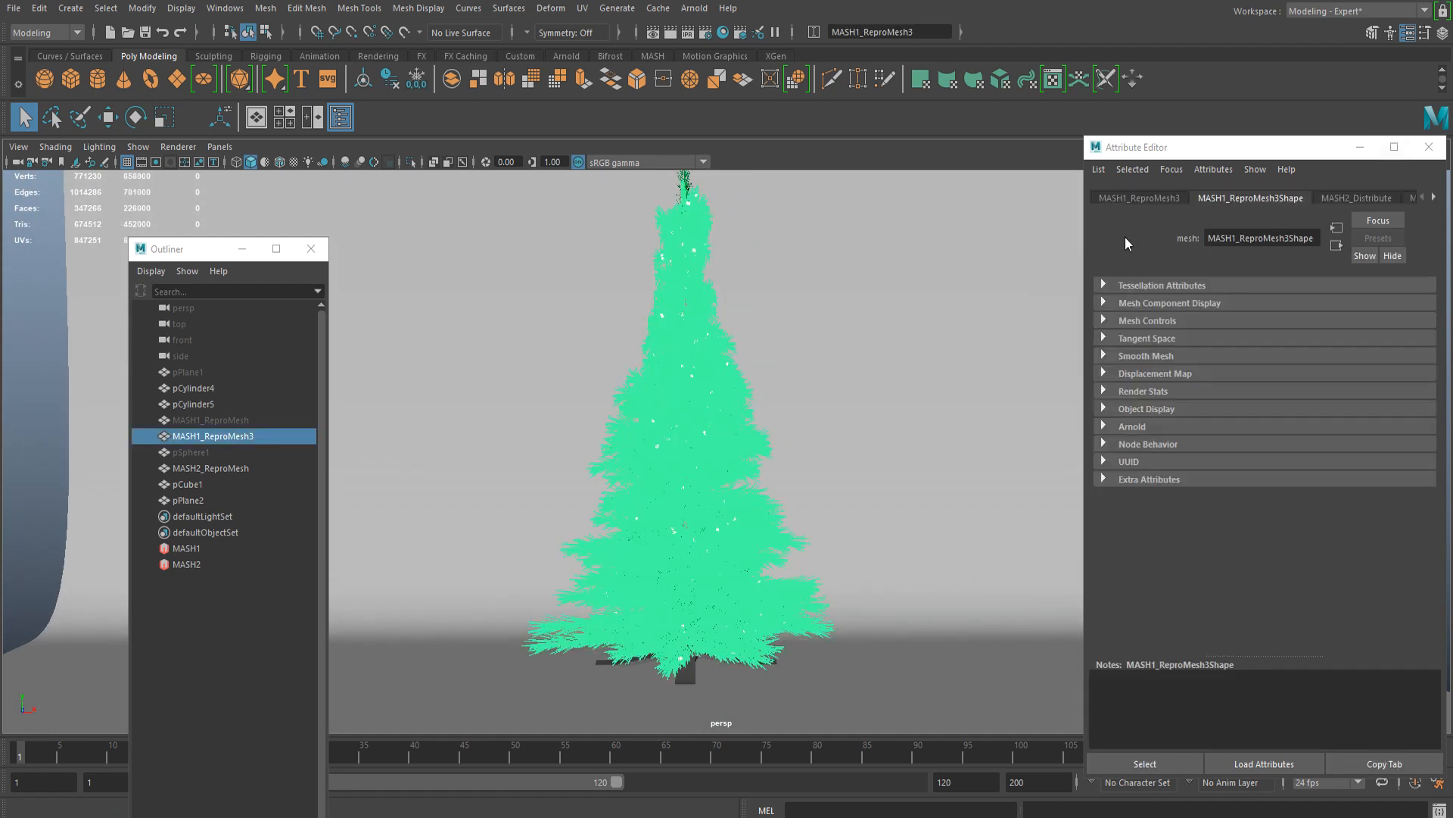
click(1383, 199)
click(1365, 193)
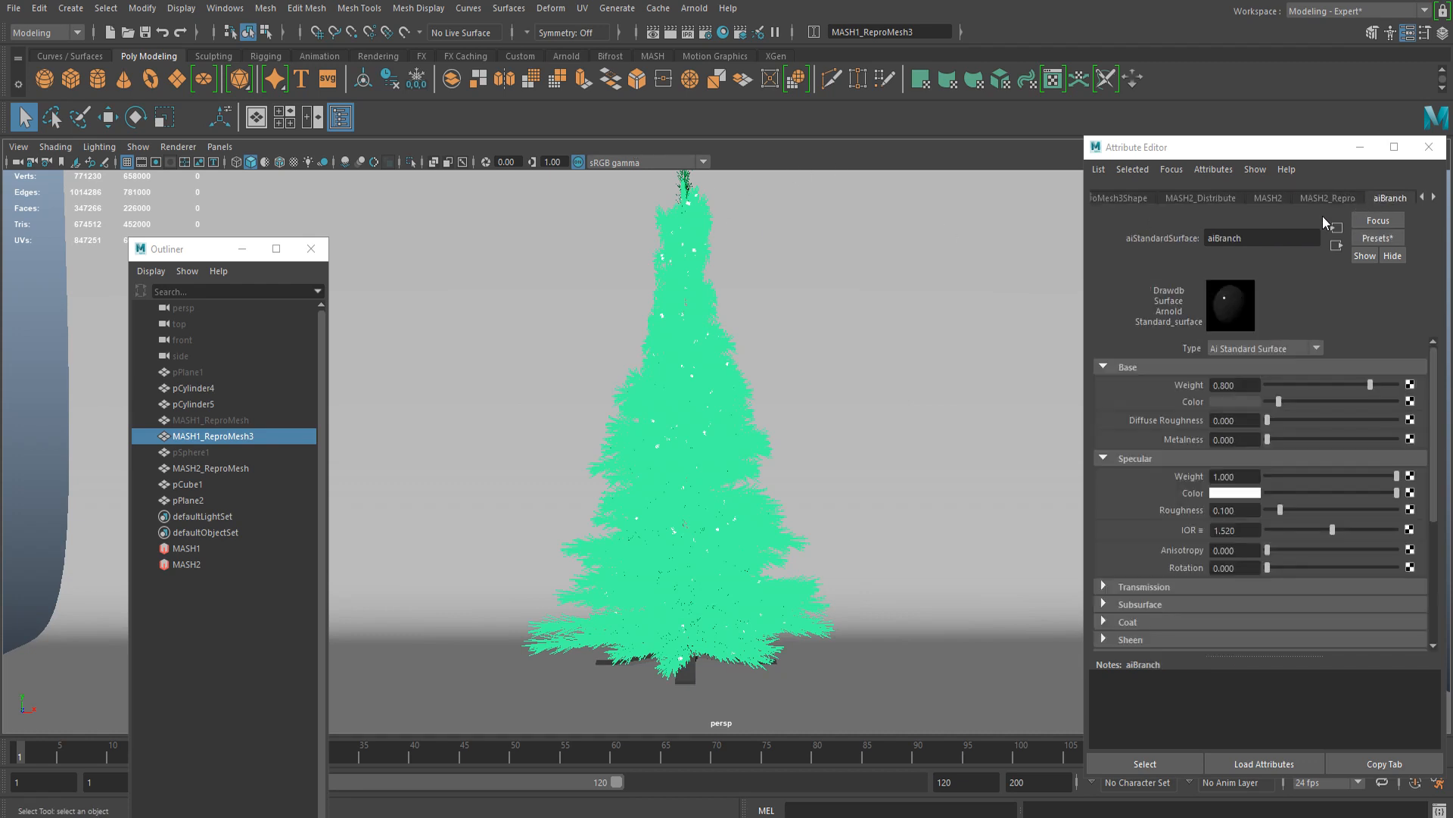
click(1350, 198)
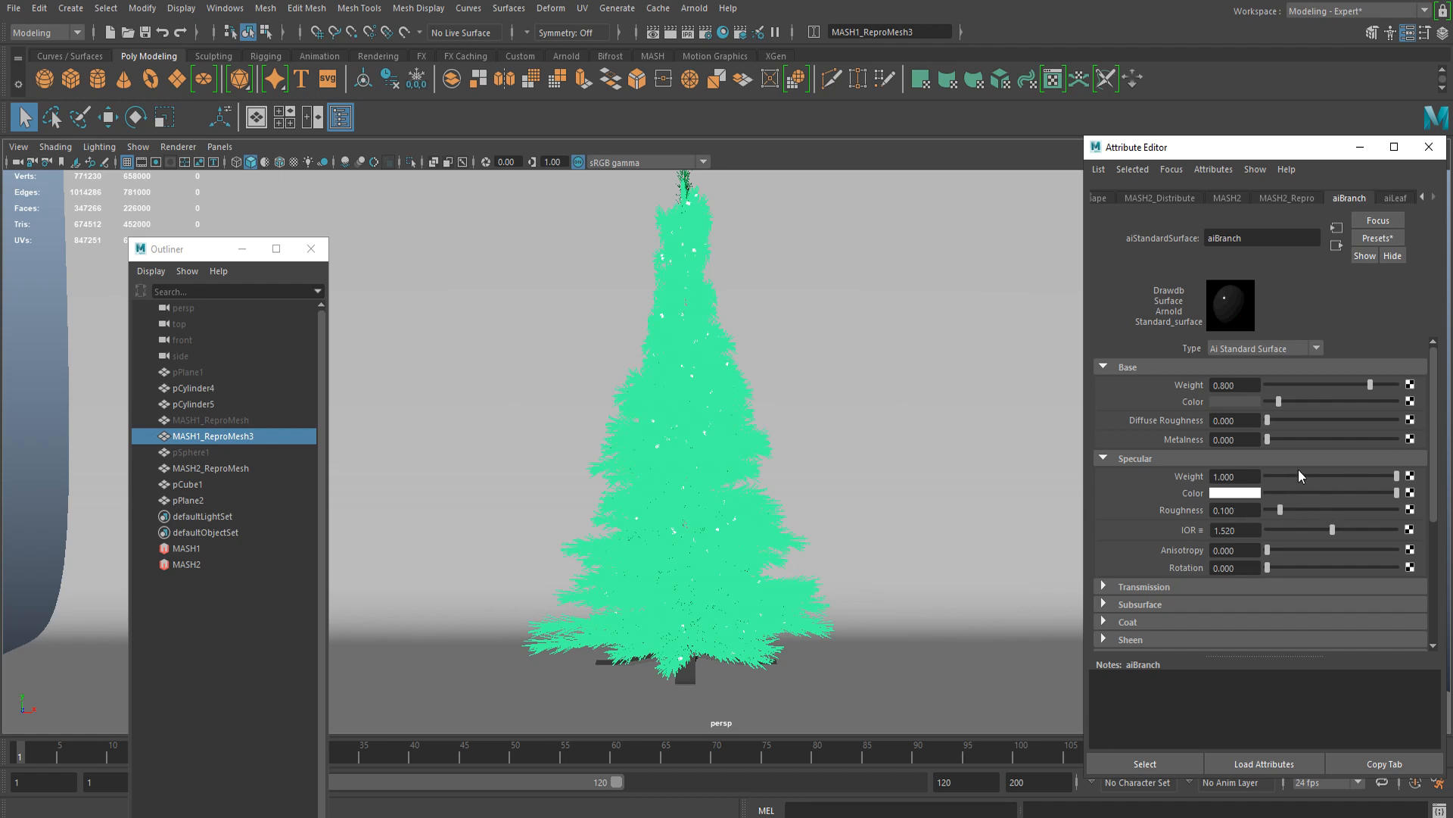
click(1325, 473)
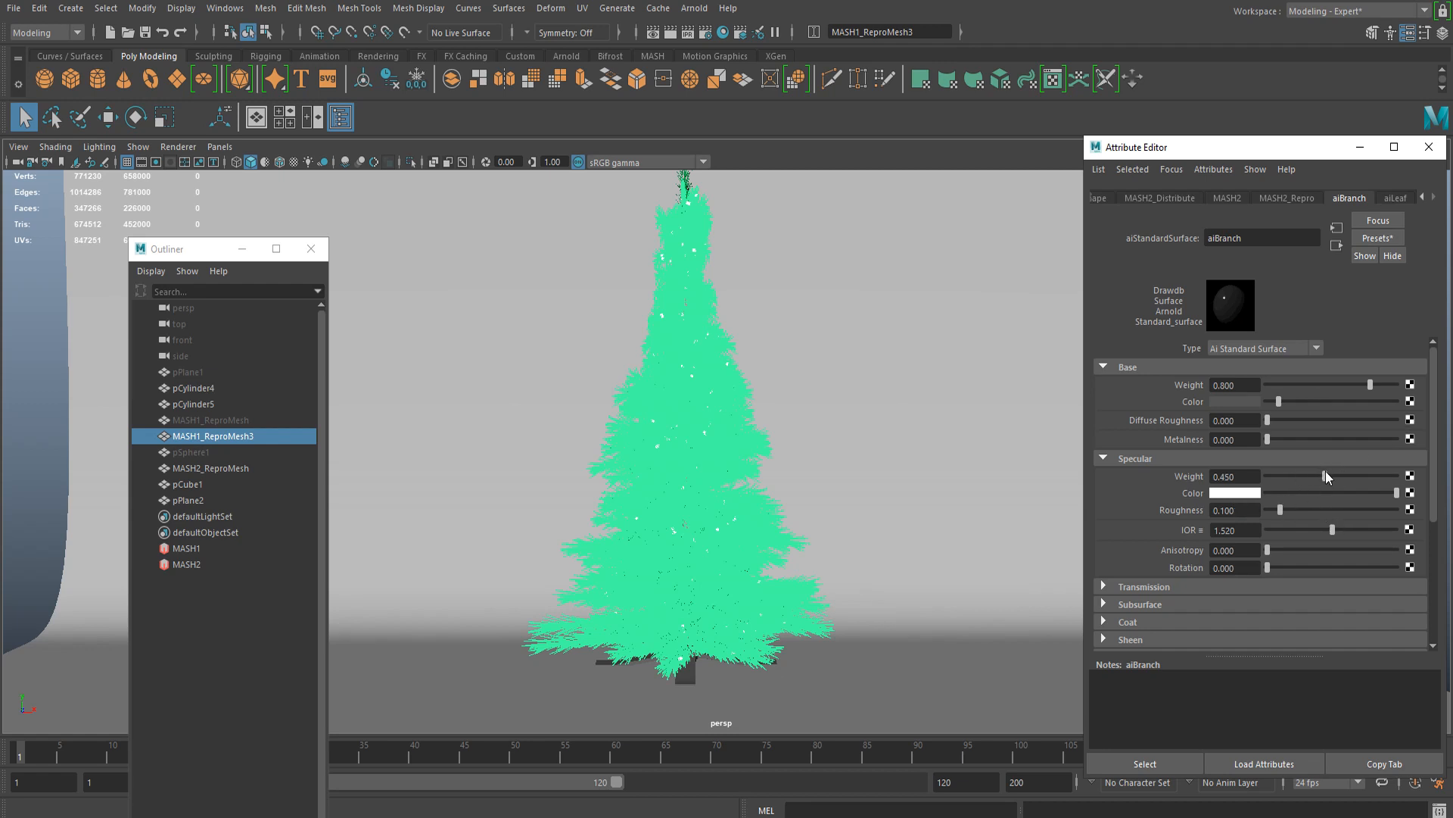
click(1320, 510)
Step: On the aiLeaf material, set the specular roughness to 0.320 and the subsurface weight to 0.124
click(1396, 197)
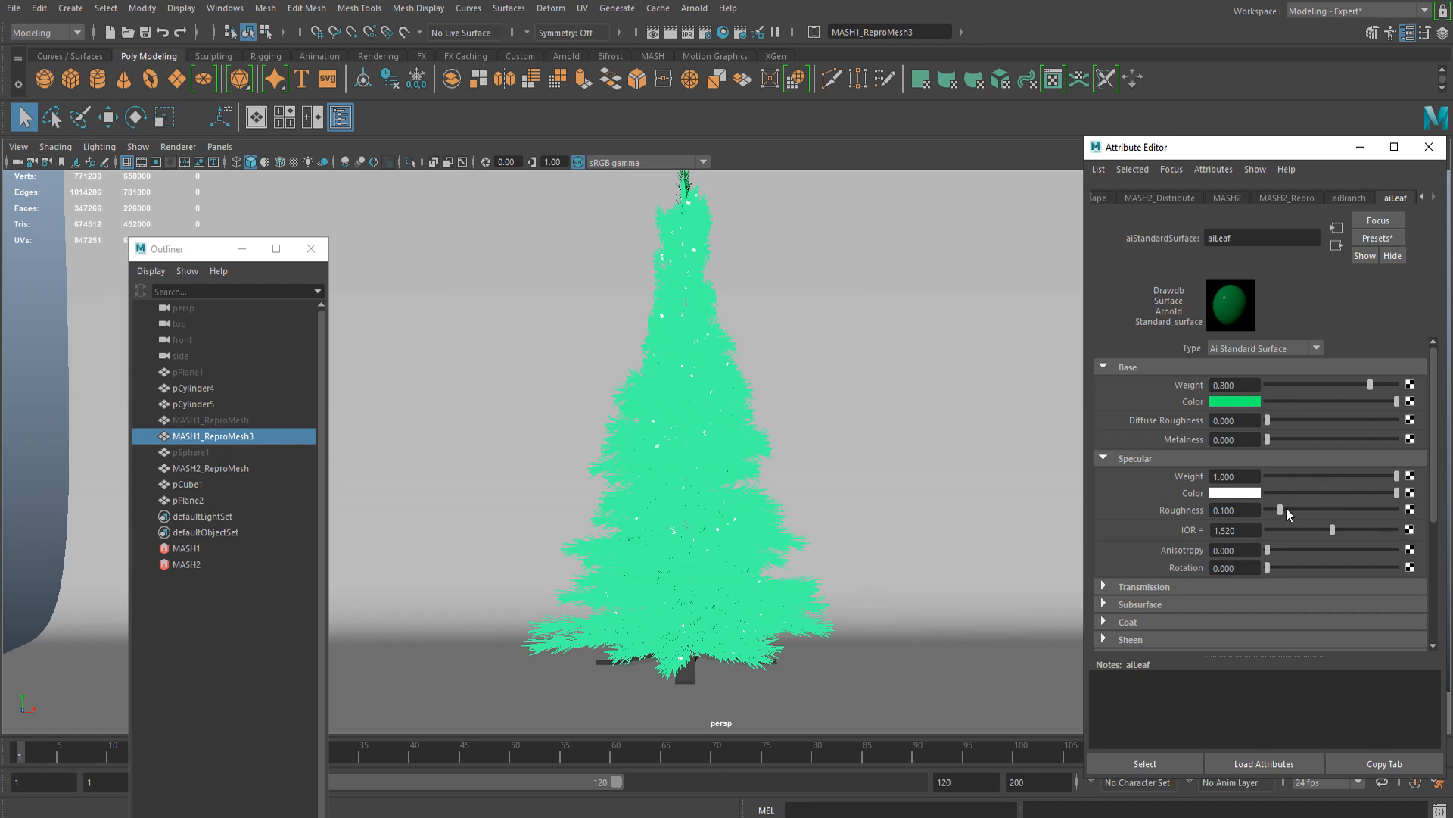
scroll(1324, 498, down, 5)
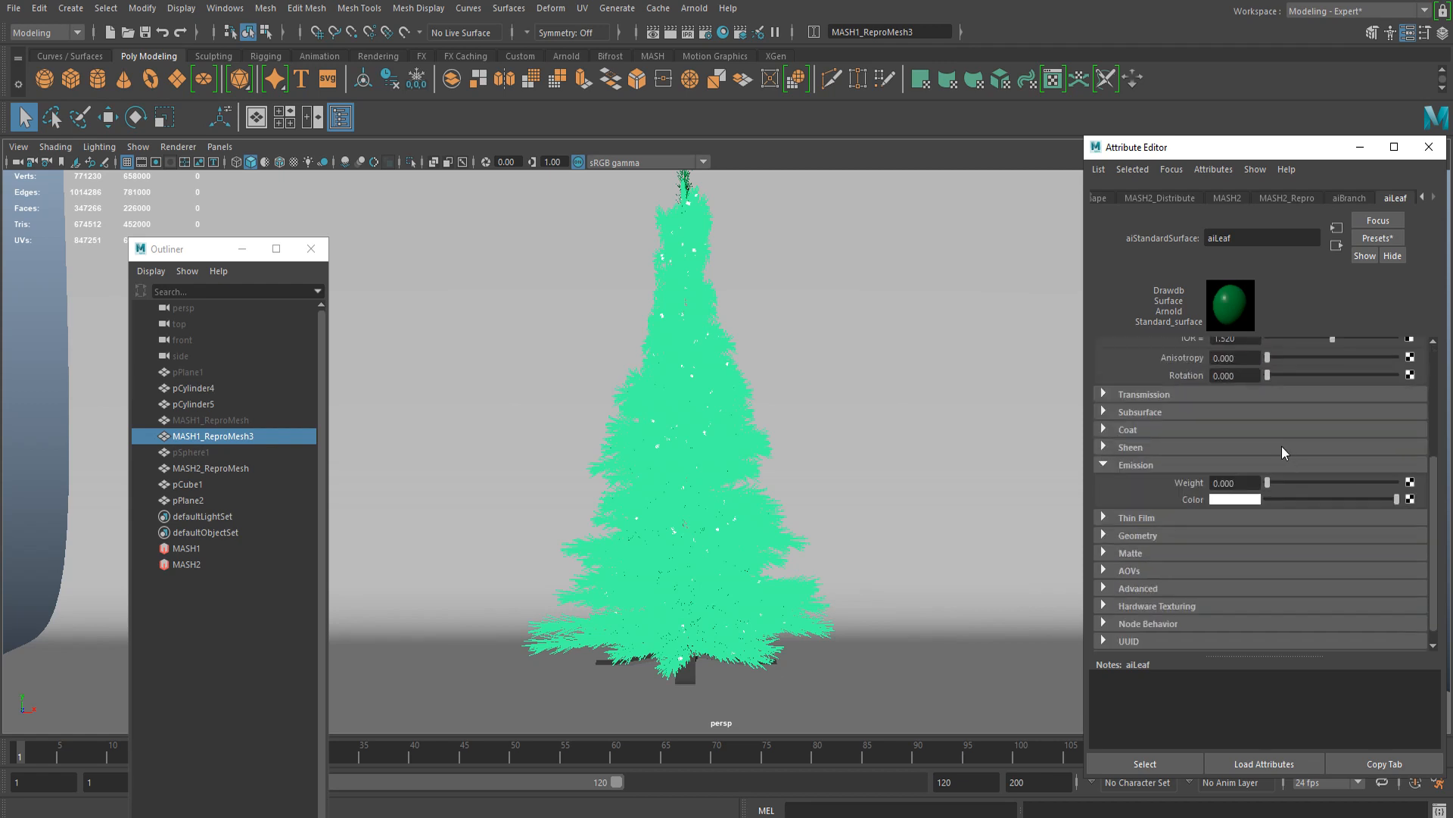
click(1165, 415)
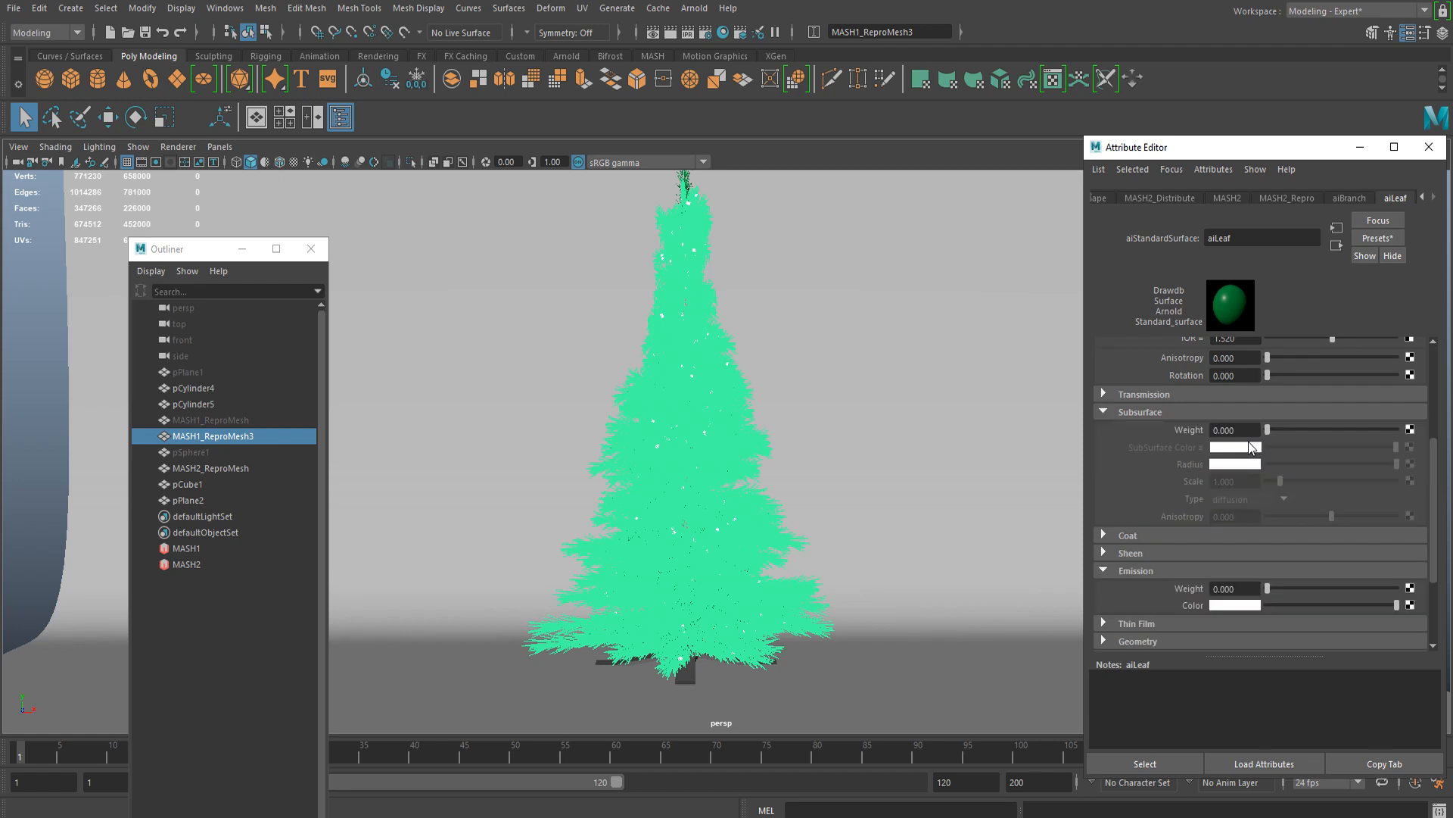
click(1283, 429)
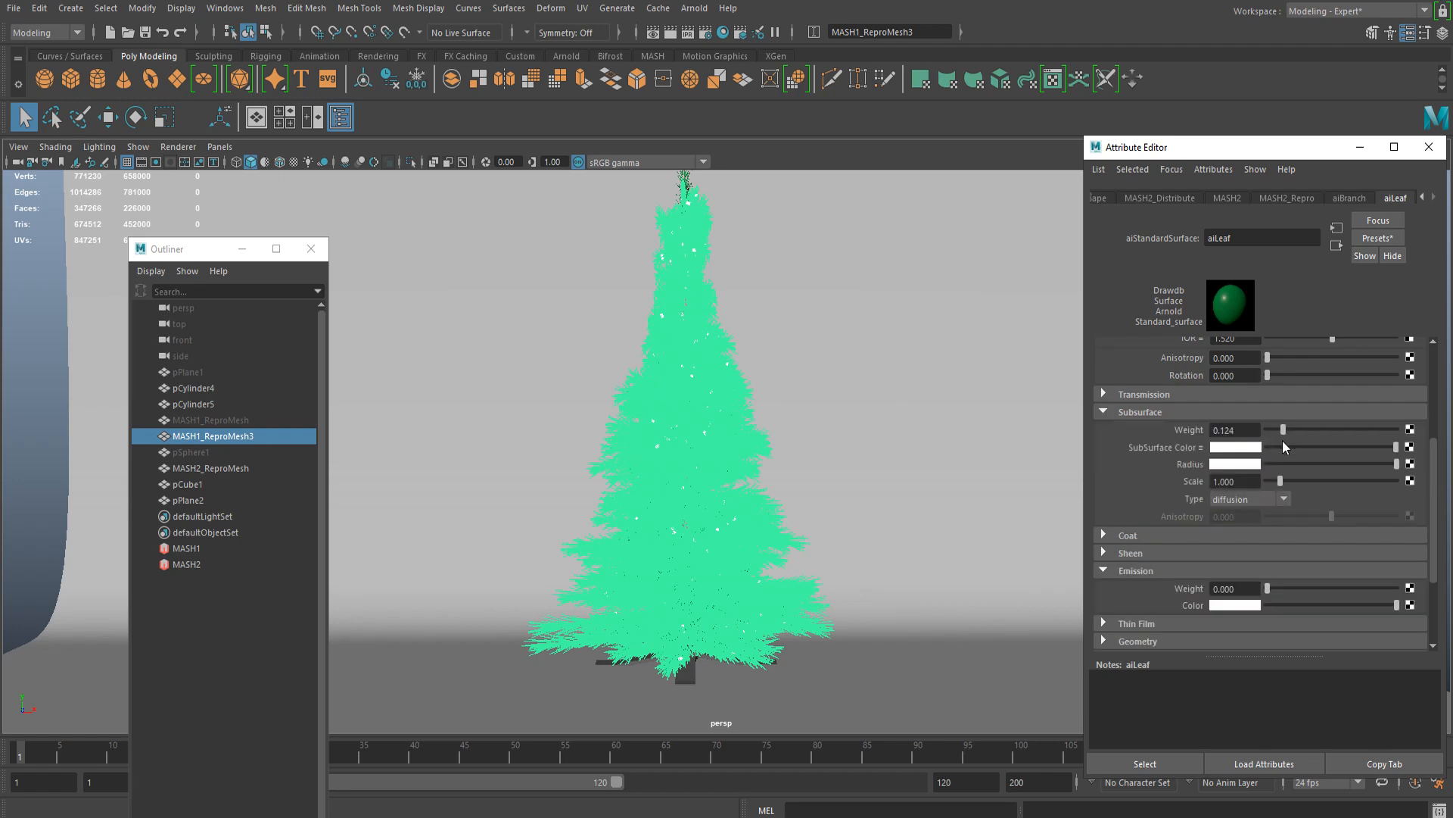
Step: Change the aiLeaf material's subsurface color and subsurface radius from white to light green tints
click(1241, 448)
click(1193, 523)
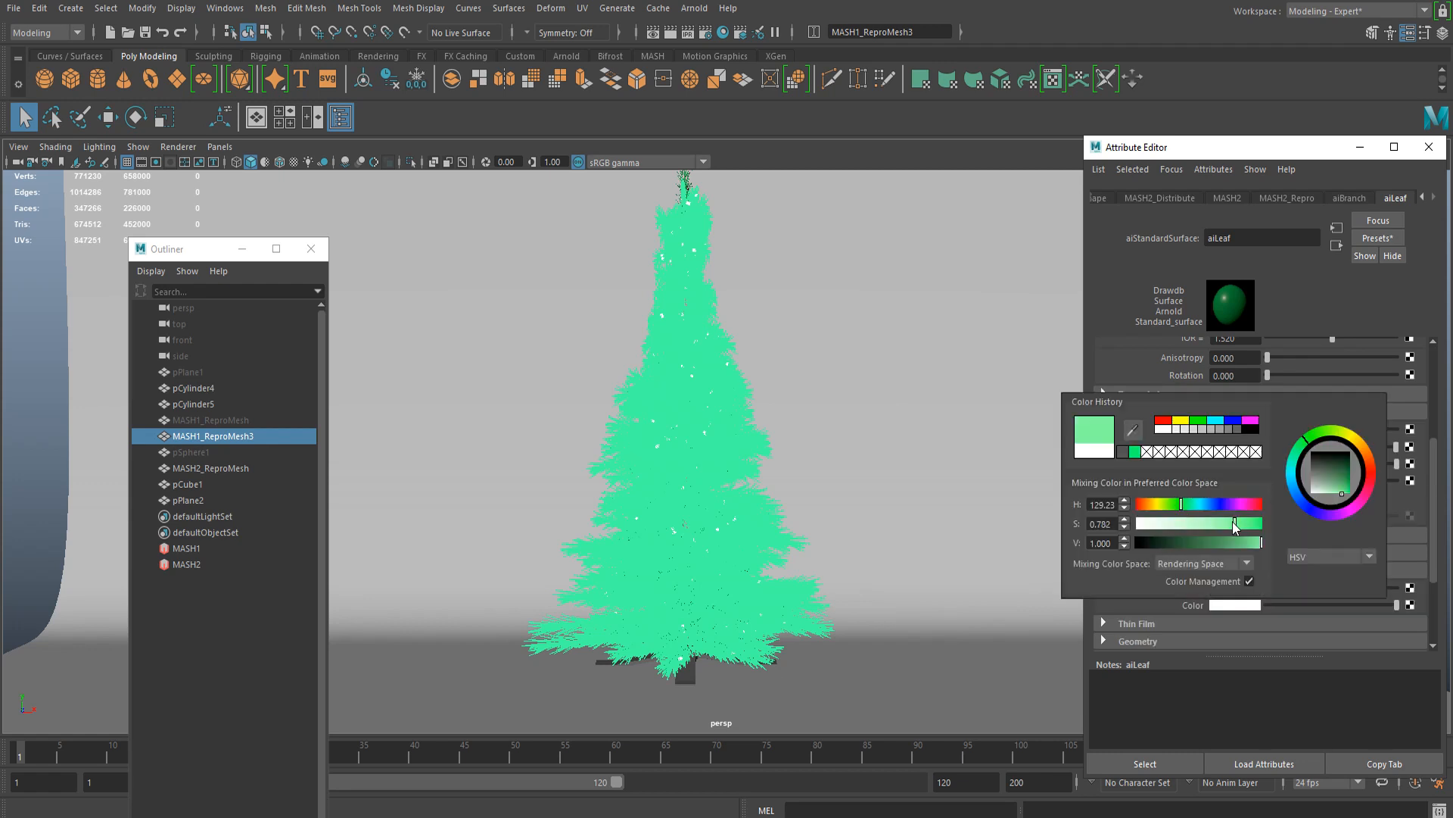
click(1228, 465)
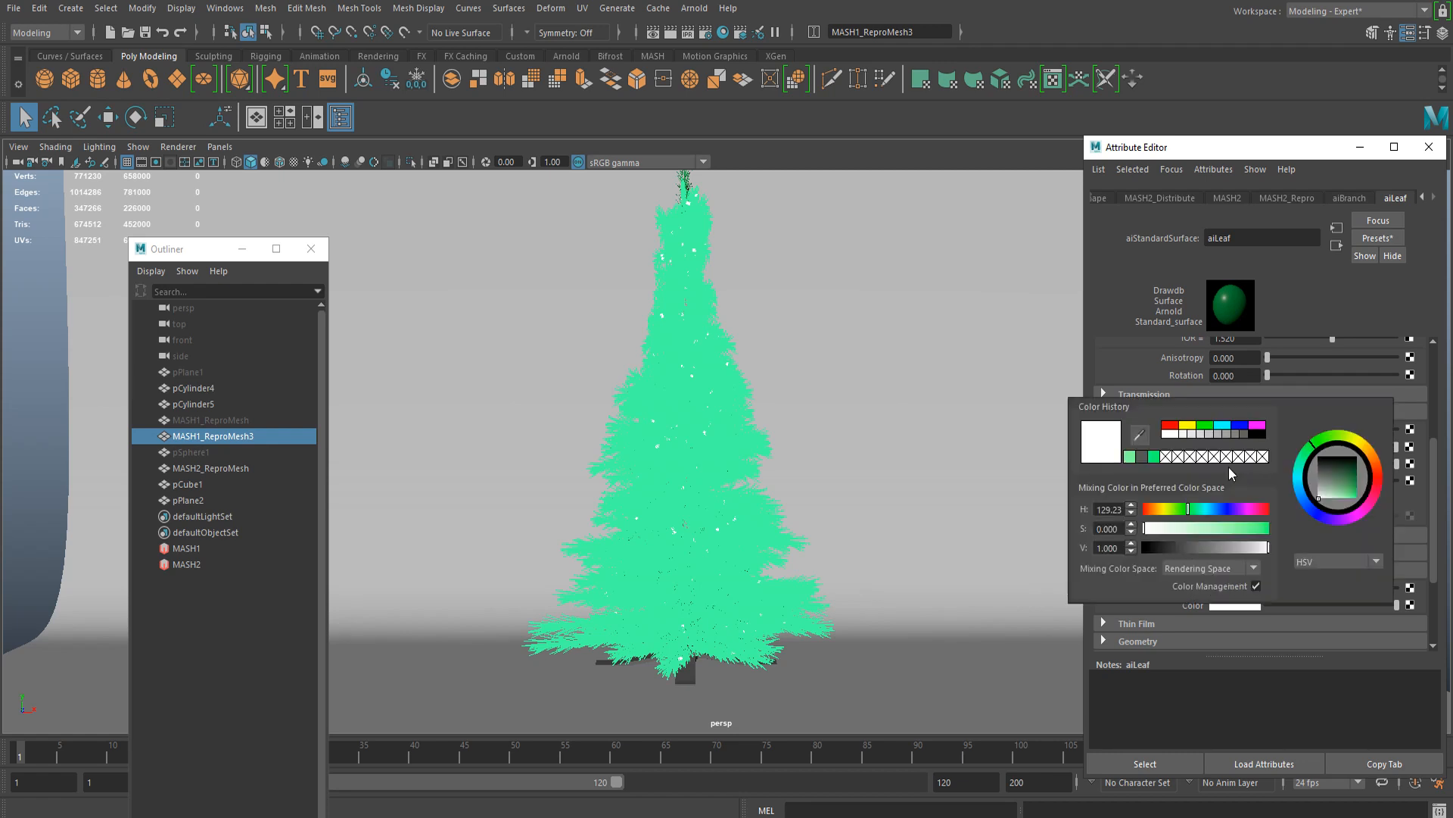
click(1220, 527)
Step: Review the aiLeaf material's settings and set its subsurface weight to 0.1
scroll(1240, 468, up, 5)
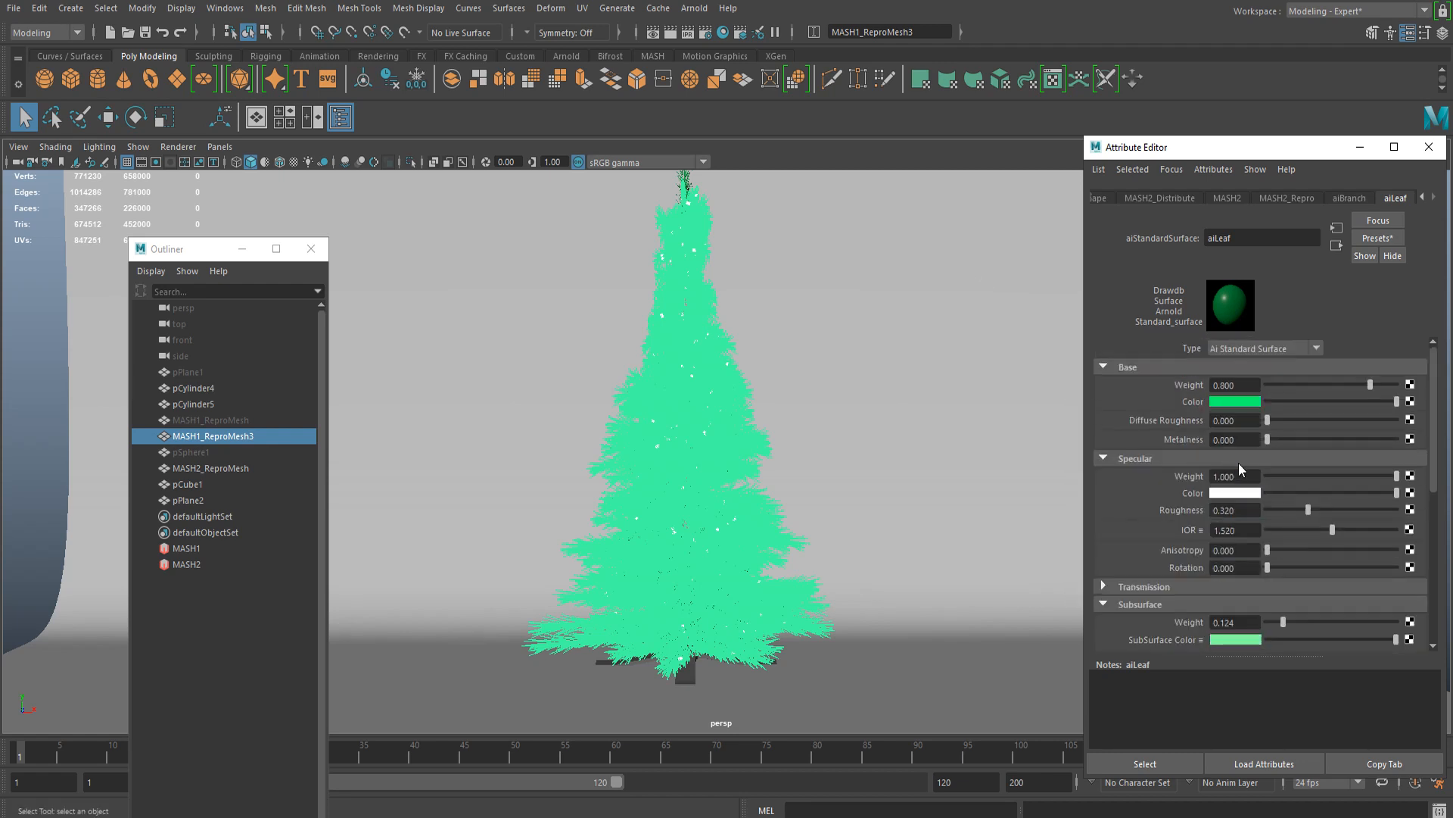
scroll(1143, 444, down, 5)
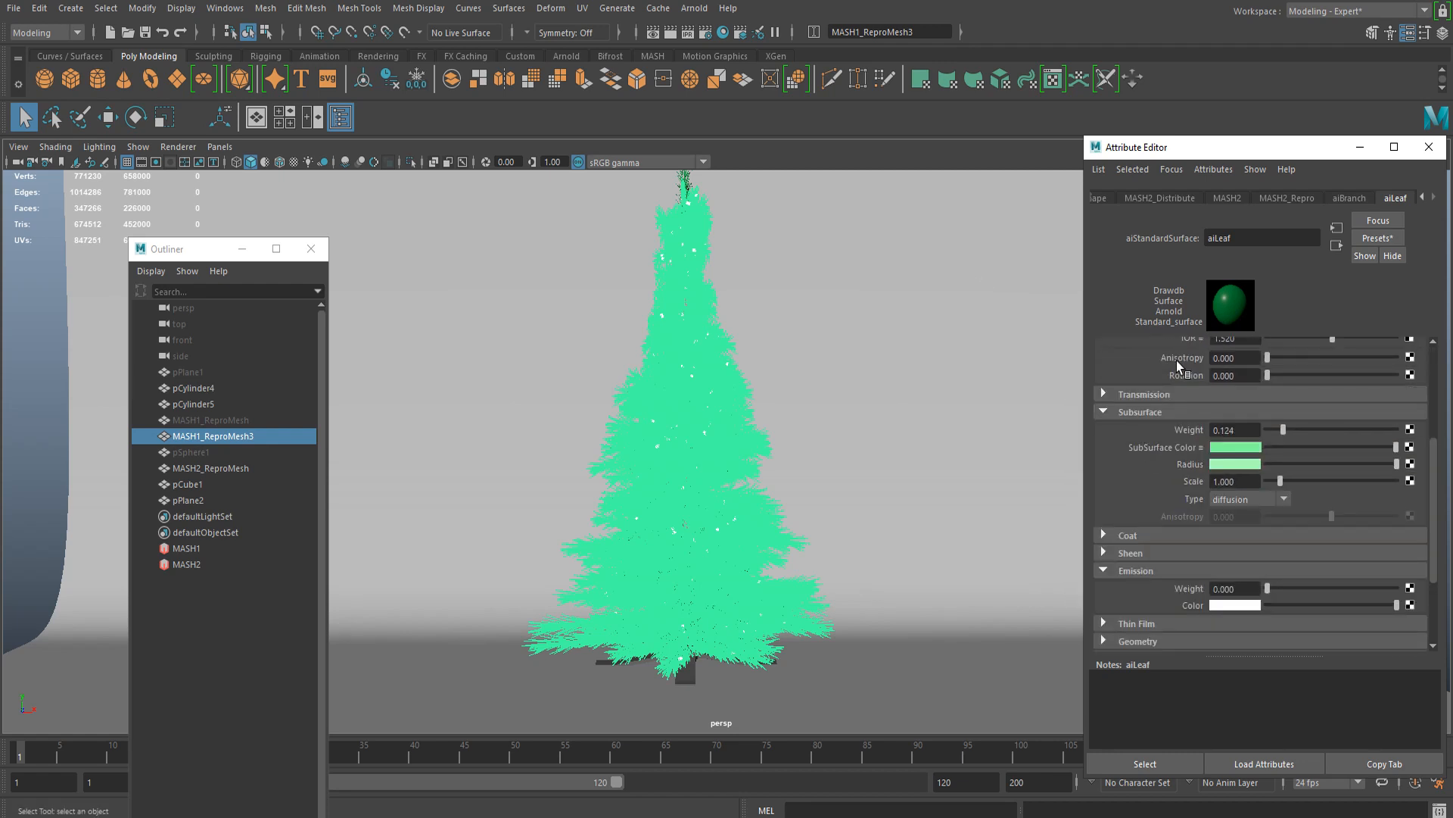
scroll(1208, 401, up, 1)
scroll(1247, 479, up, 2)
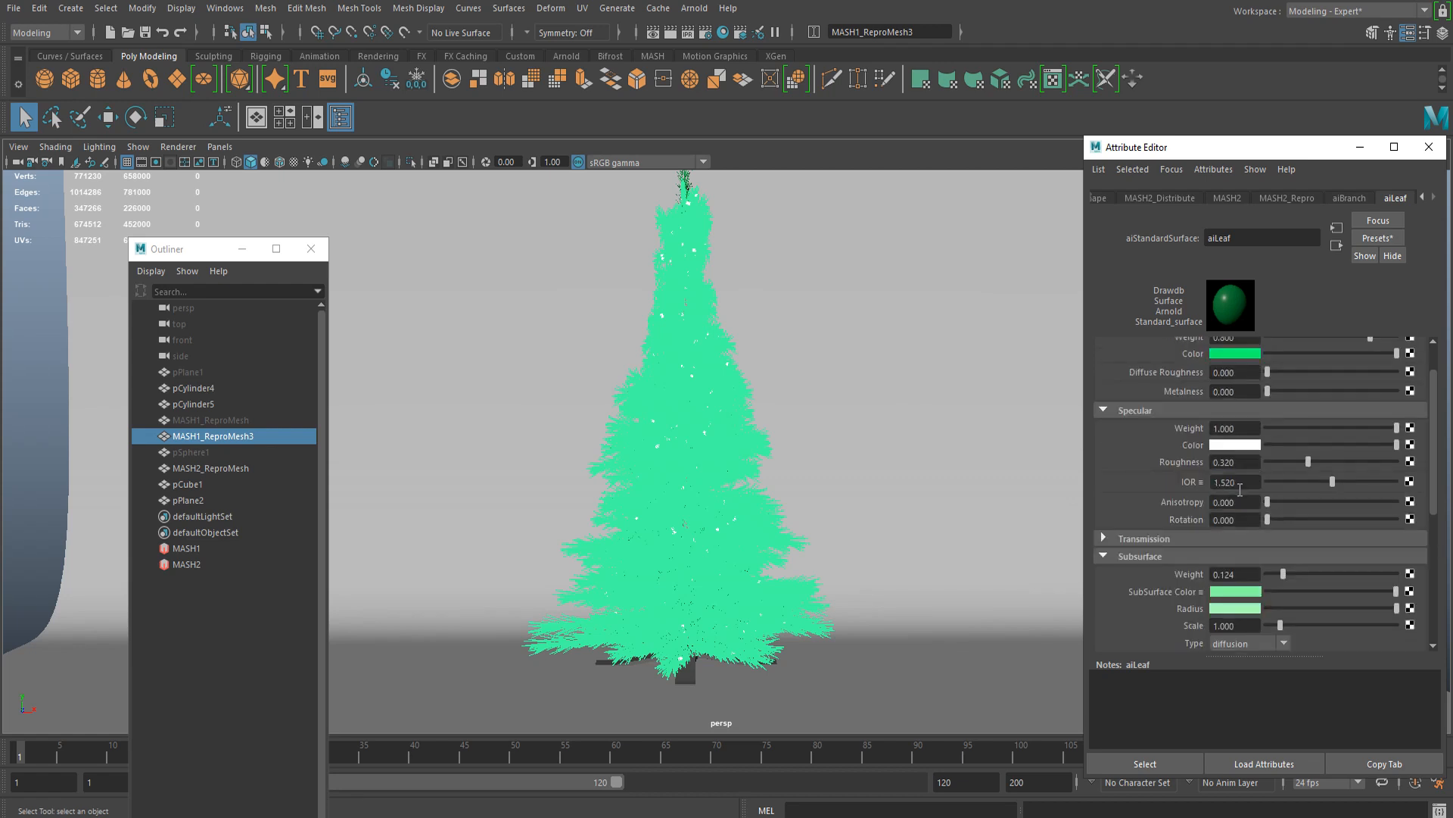
scroll(1240, 503, down, 3)
click(1234, 429)
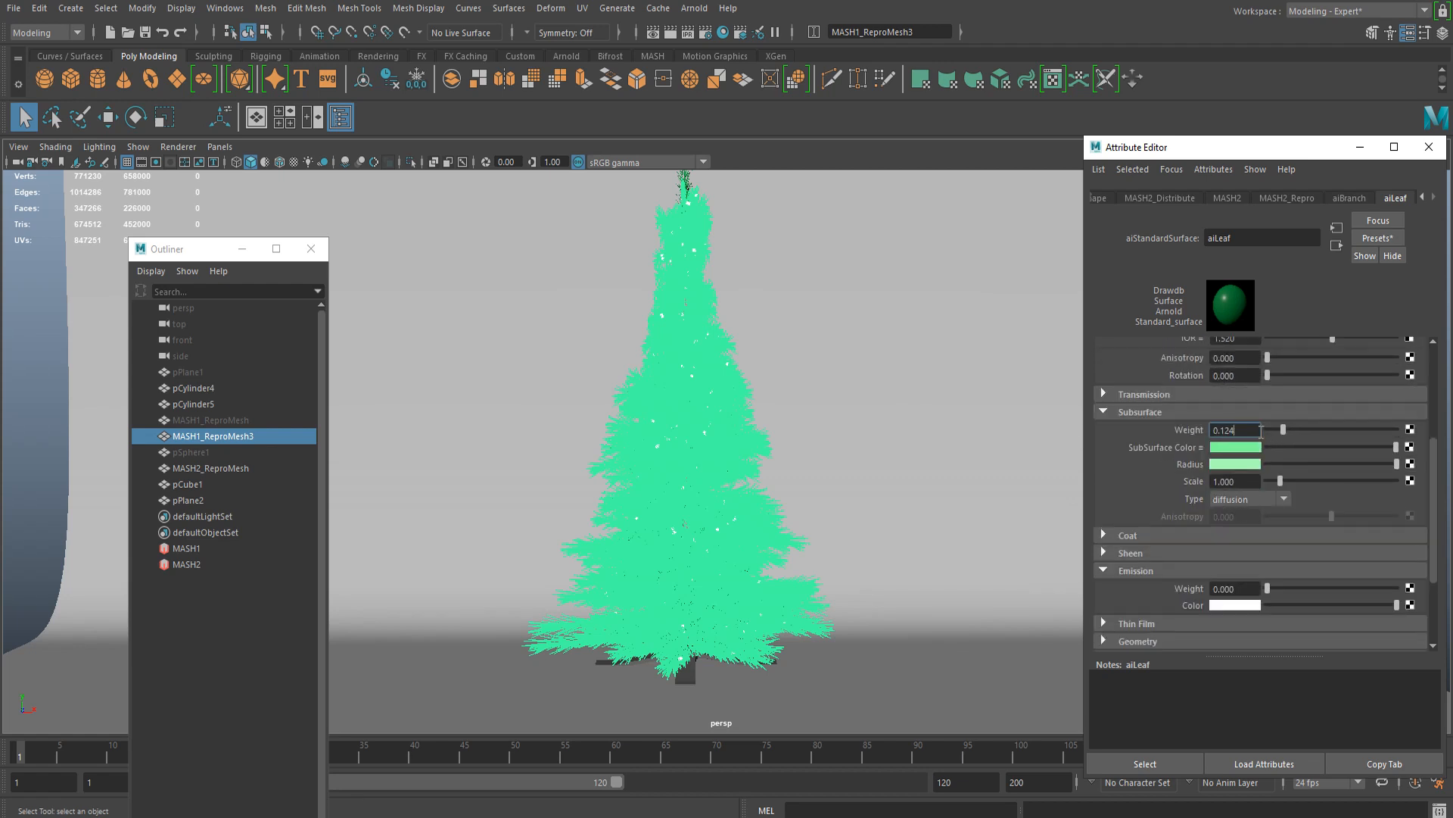
scroll(717, 428, up, 5)
scroll(702, 418, down, 5)
alt+middle_drag(710, 351, 709, 374)
alt+drag(724, 361, 721, 364)
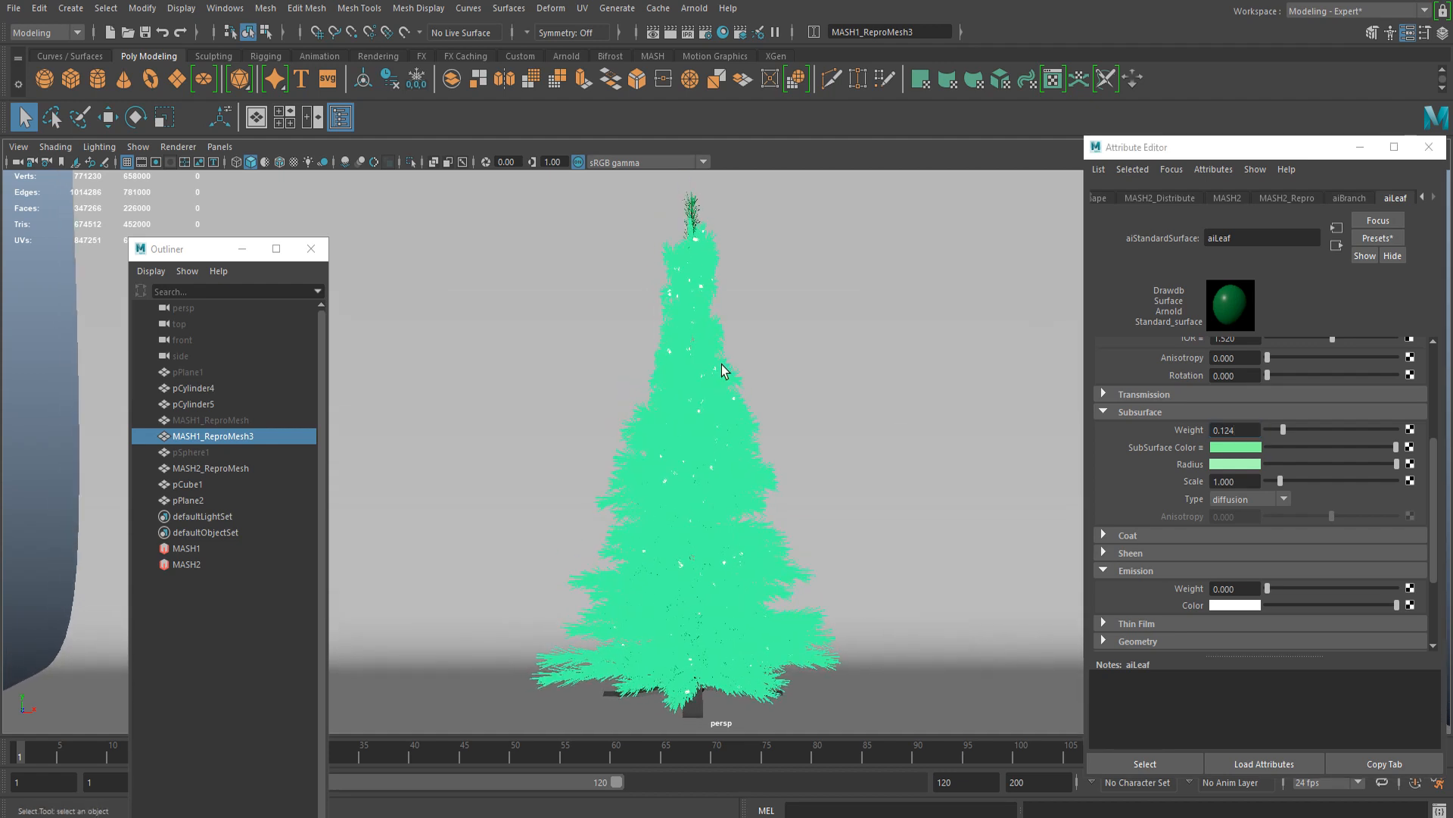
drag(1244, 430, 633, 452)
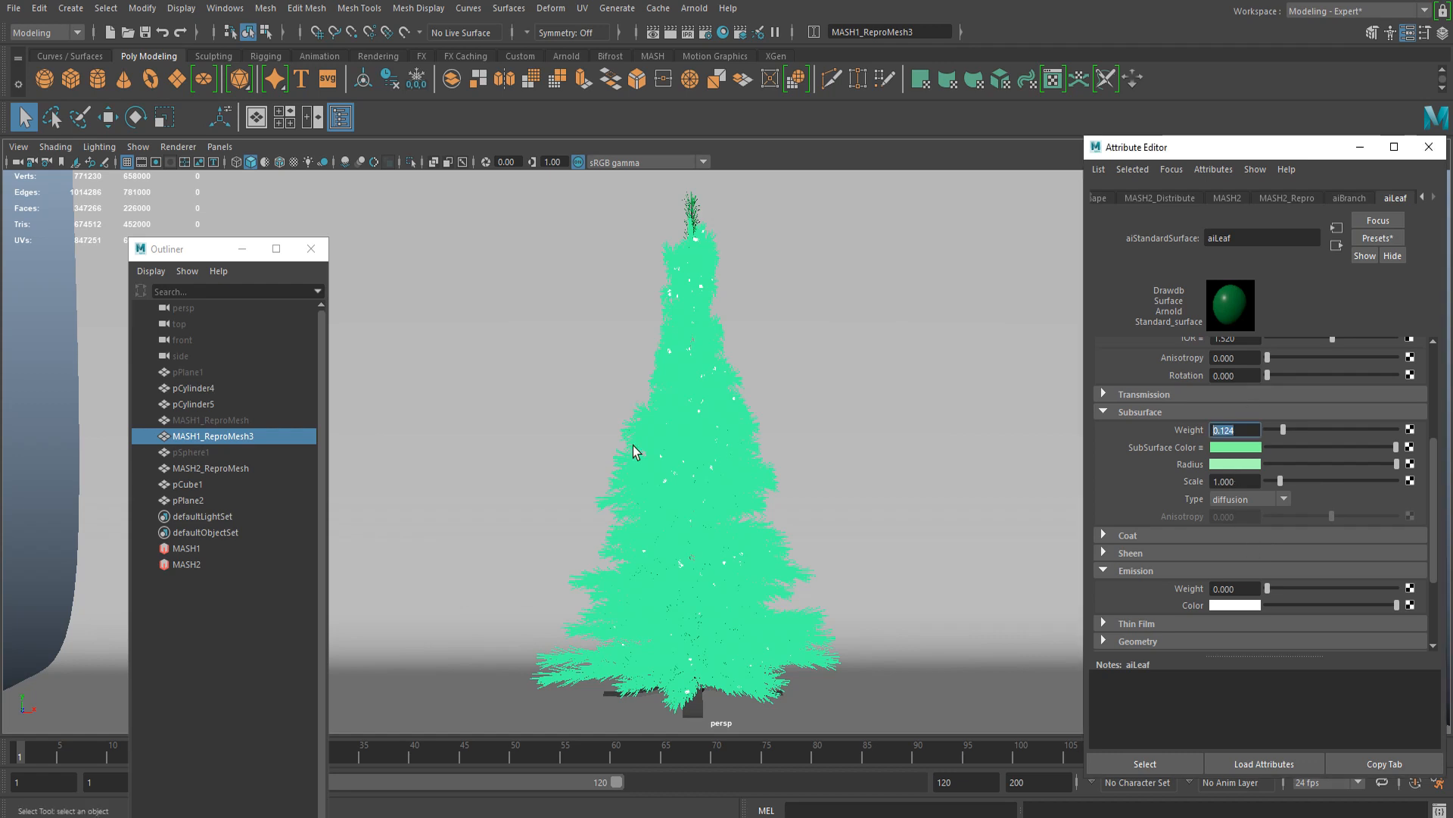
text(.1)
key(Return)
scroll(1237, 526, down, 1)
scroll(1237, 525, up, 4)
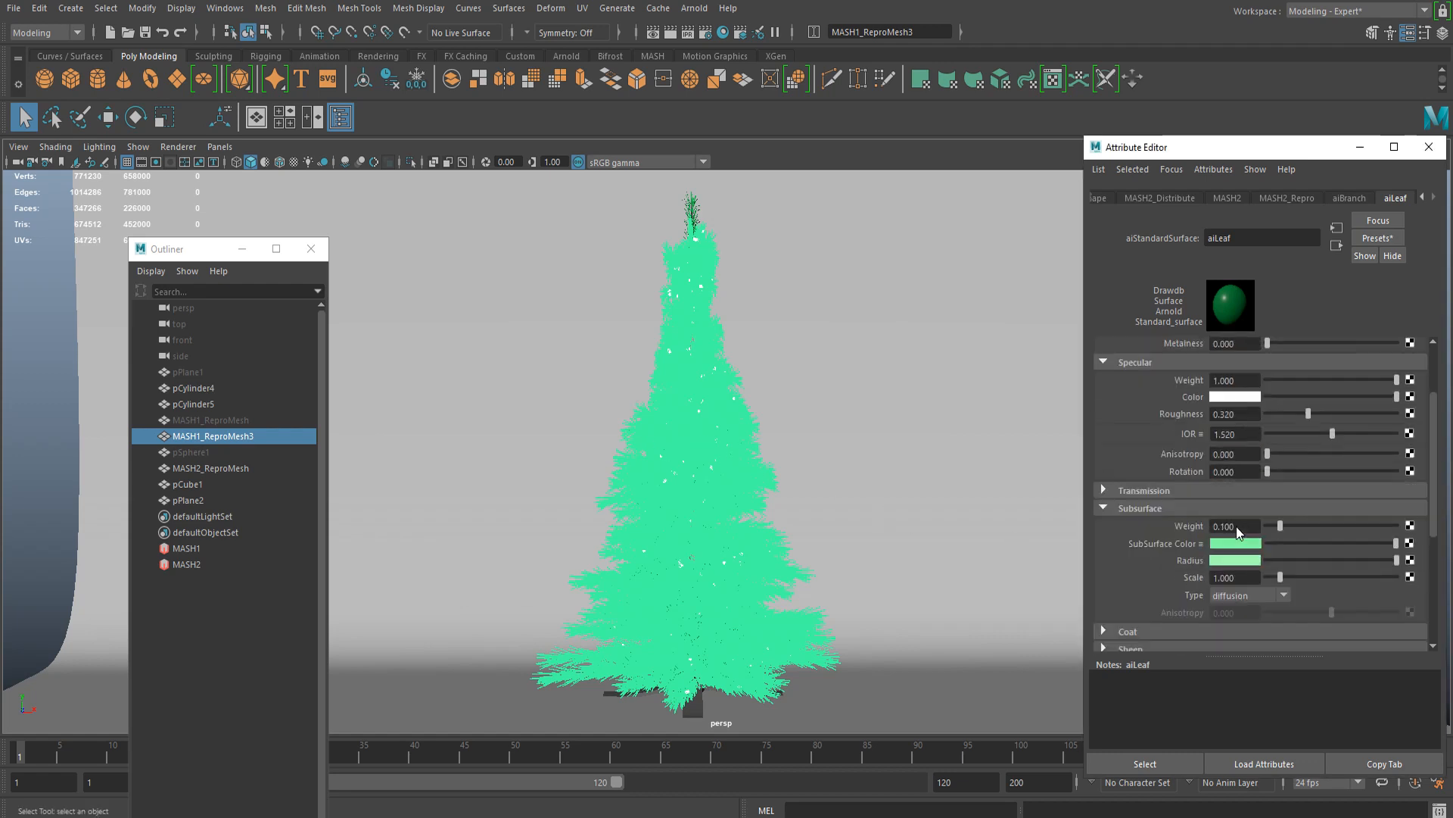
Step: Select the MASH2_ReproMesh lights mesh and bring up its aiLight material
click(852, 356)
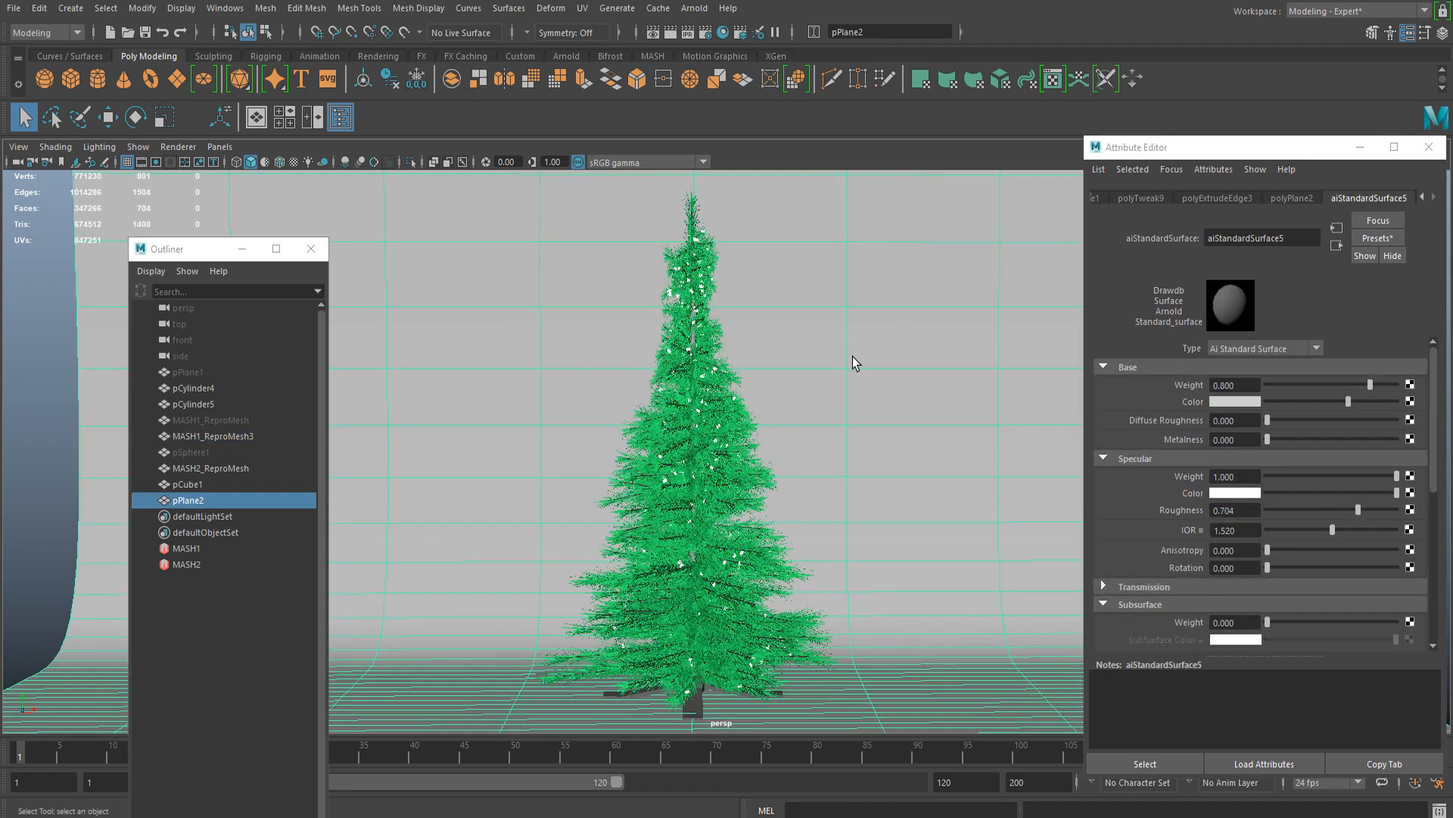
click(715, 371)
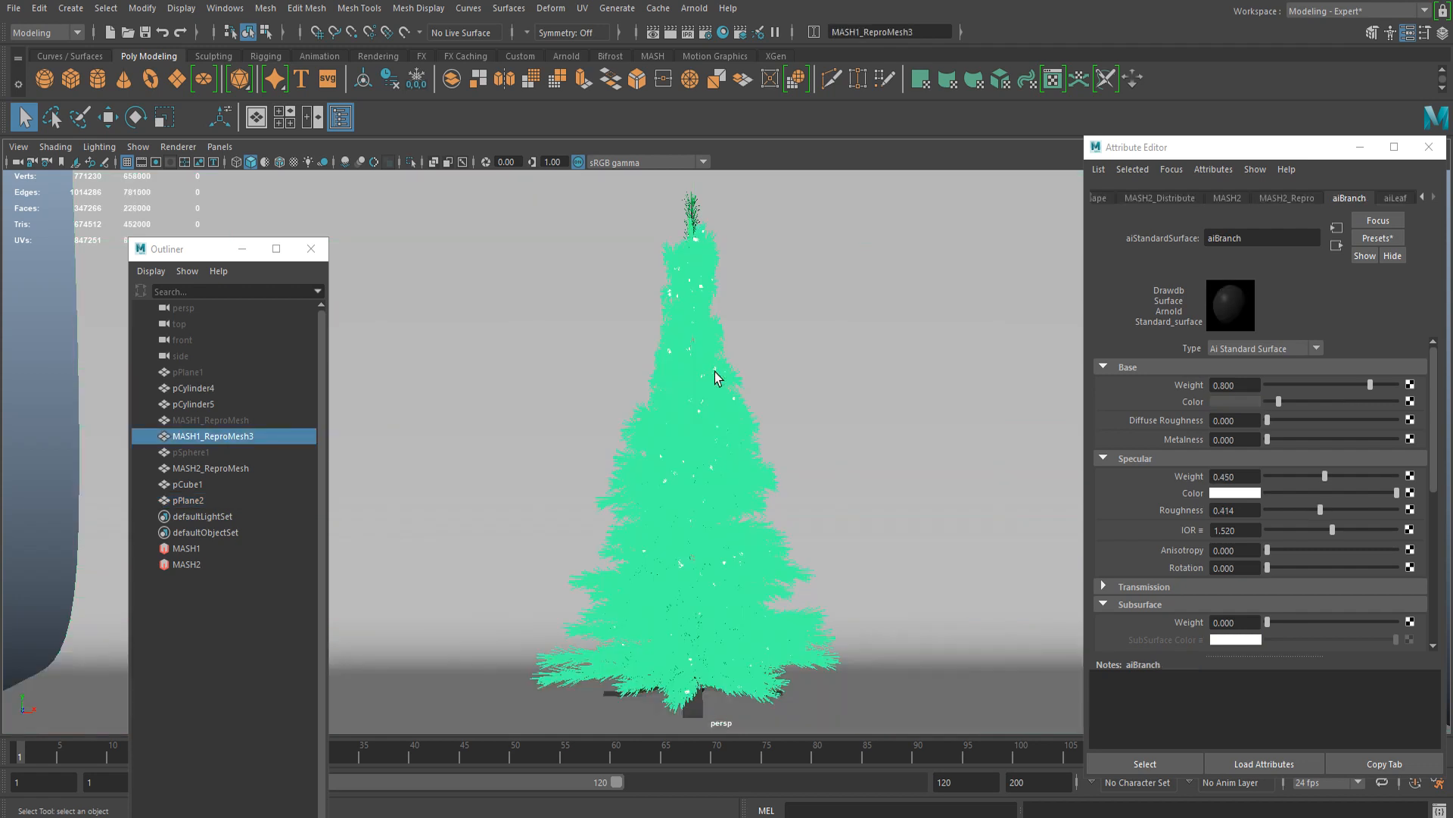
click(723, 377)
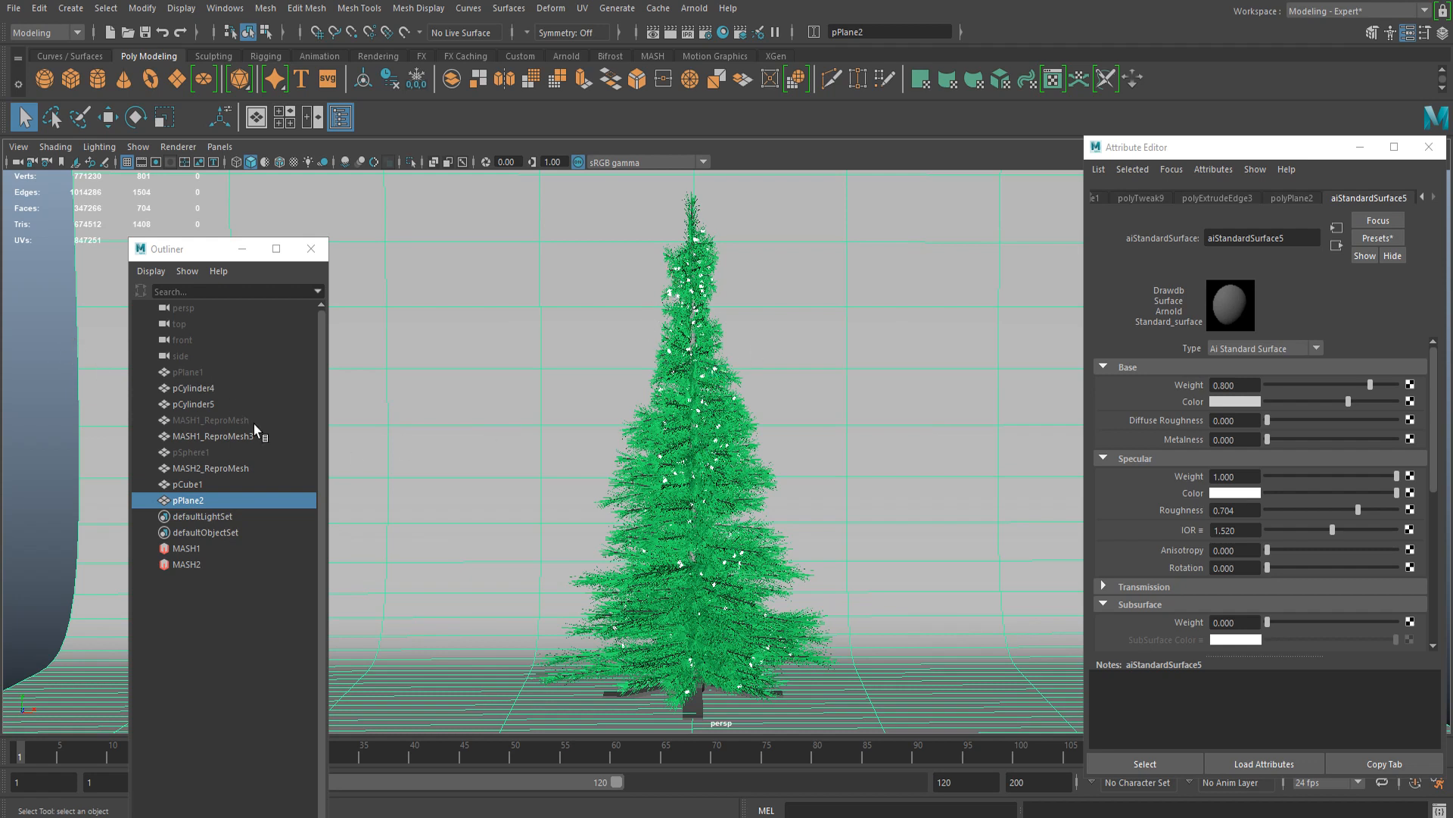
click(215, 483)
click(229, 467)
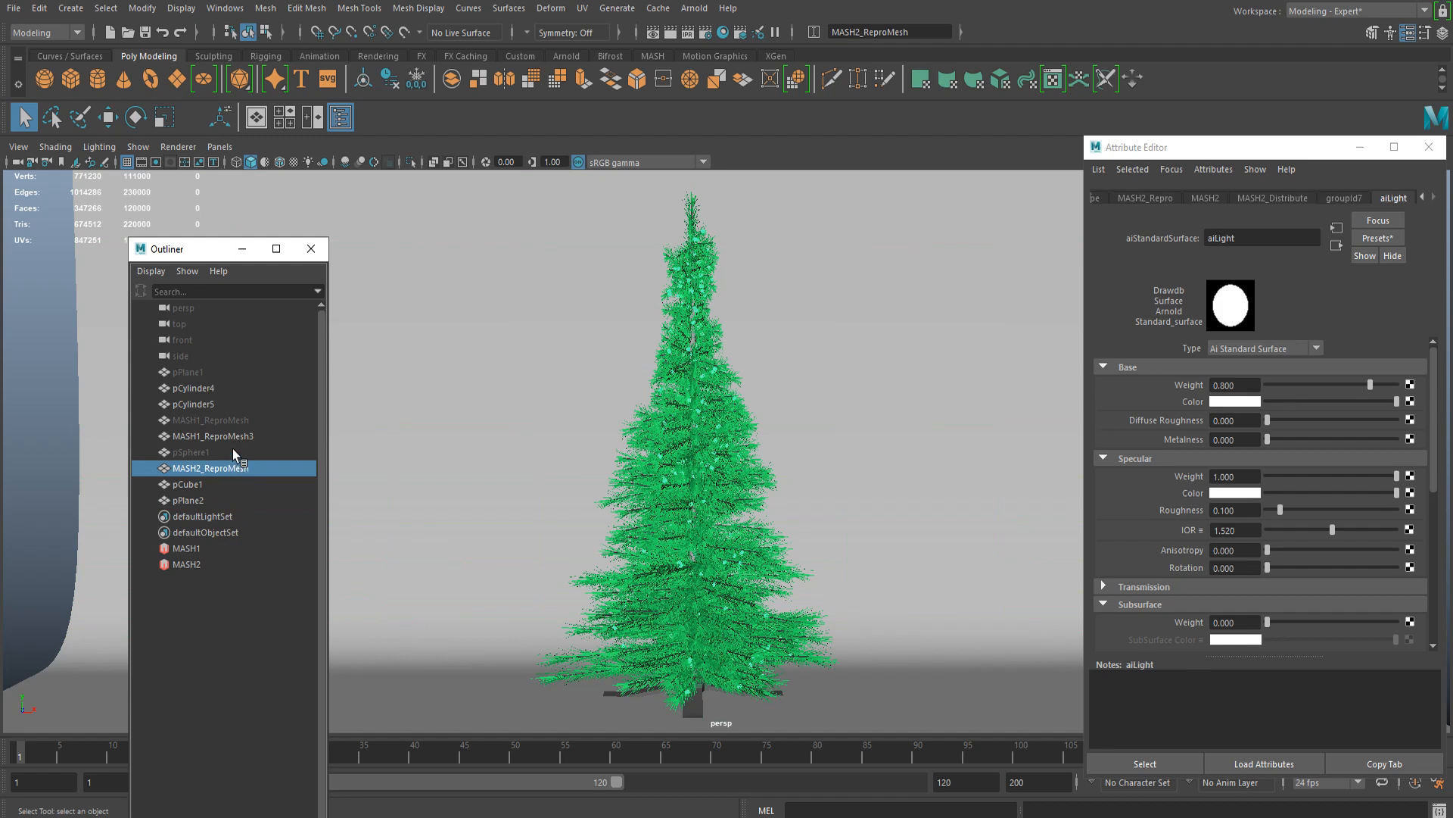
click(1252, 236)
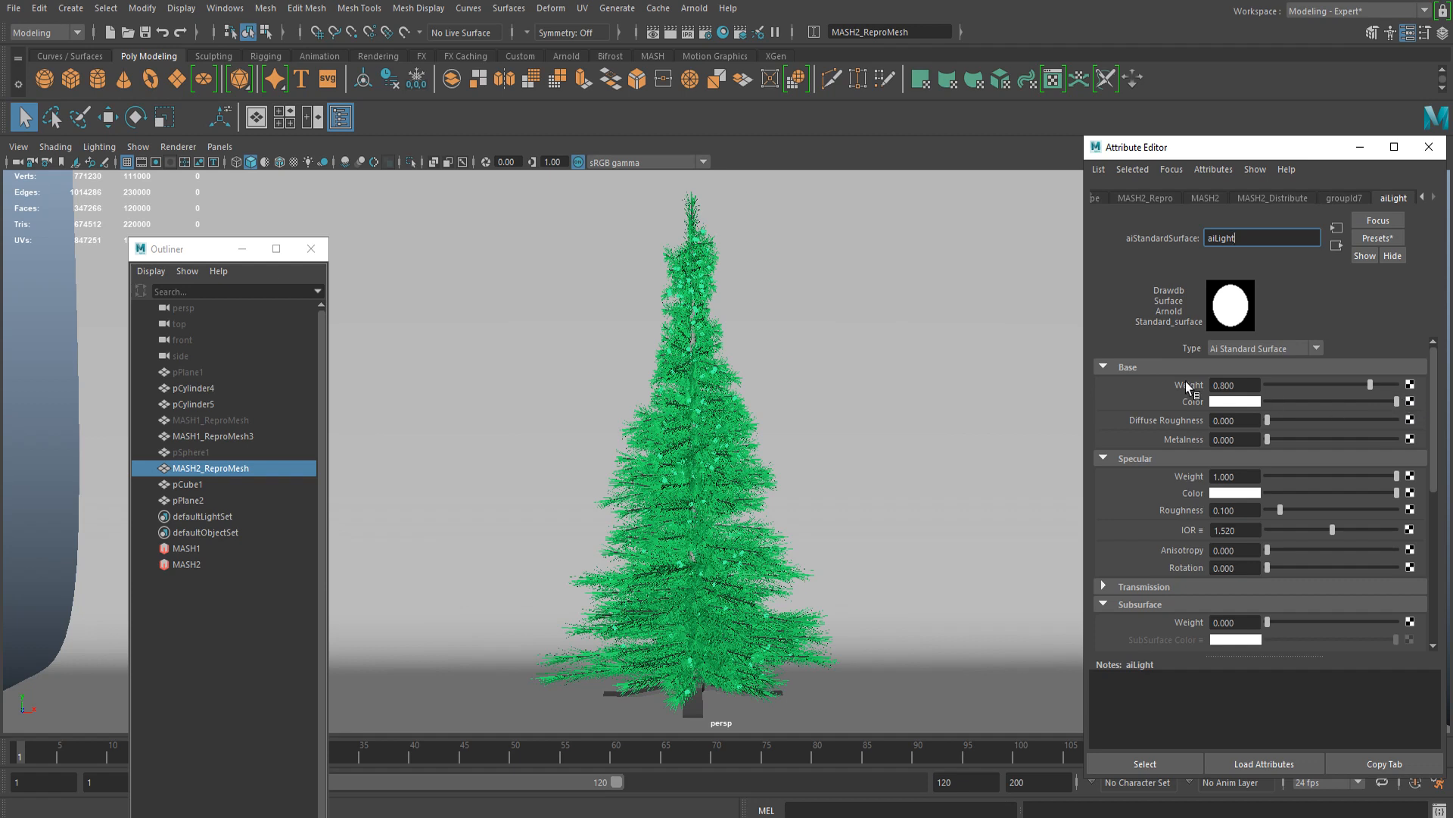
Step: Connect an aiColorJitter node to the base color of the aiLight material
click(1410, 402)
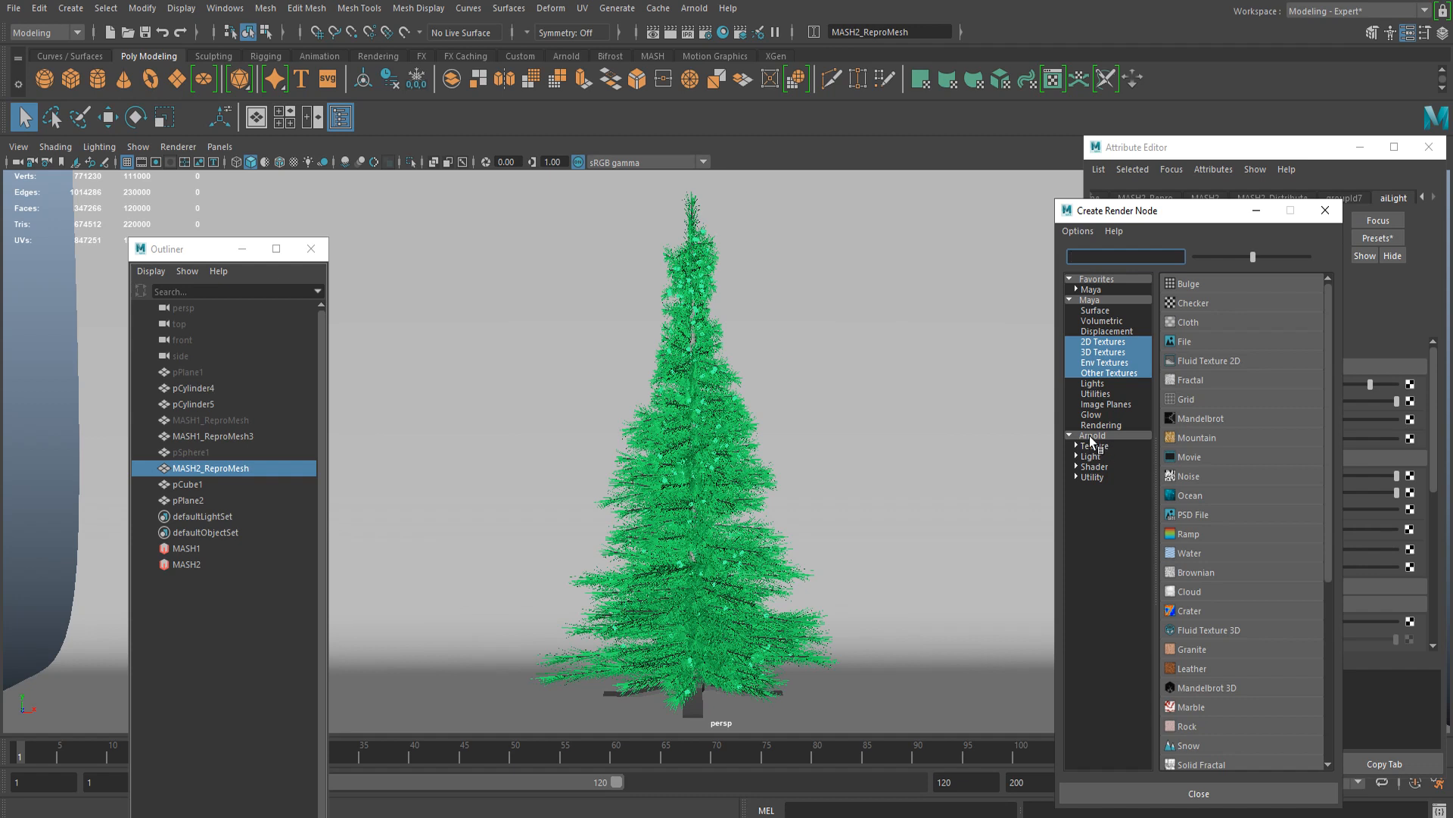
click(1091, 437)
click(1105, 255)
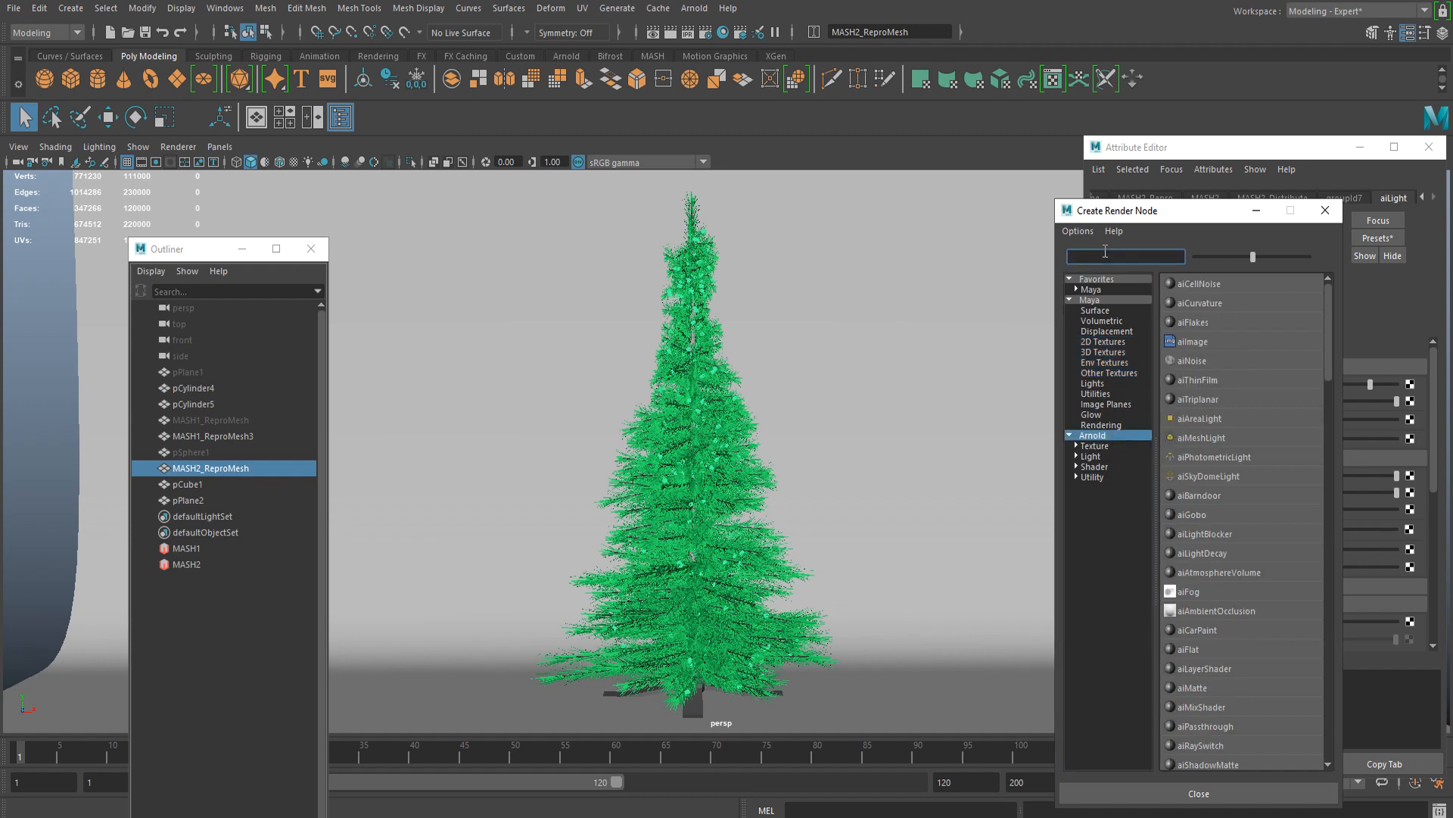
text(color)
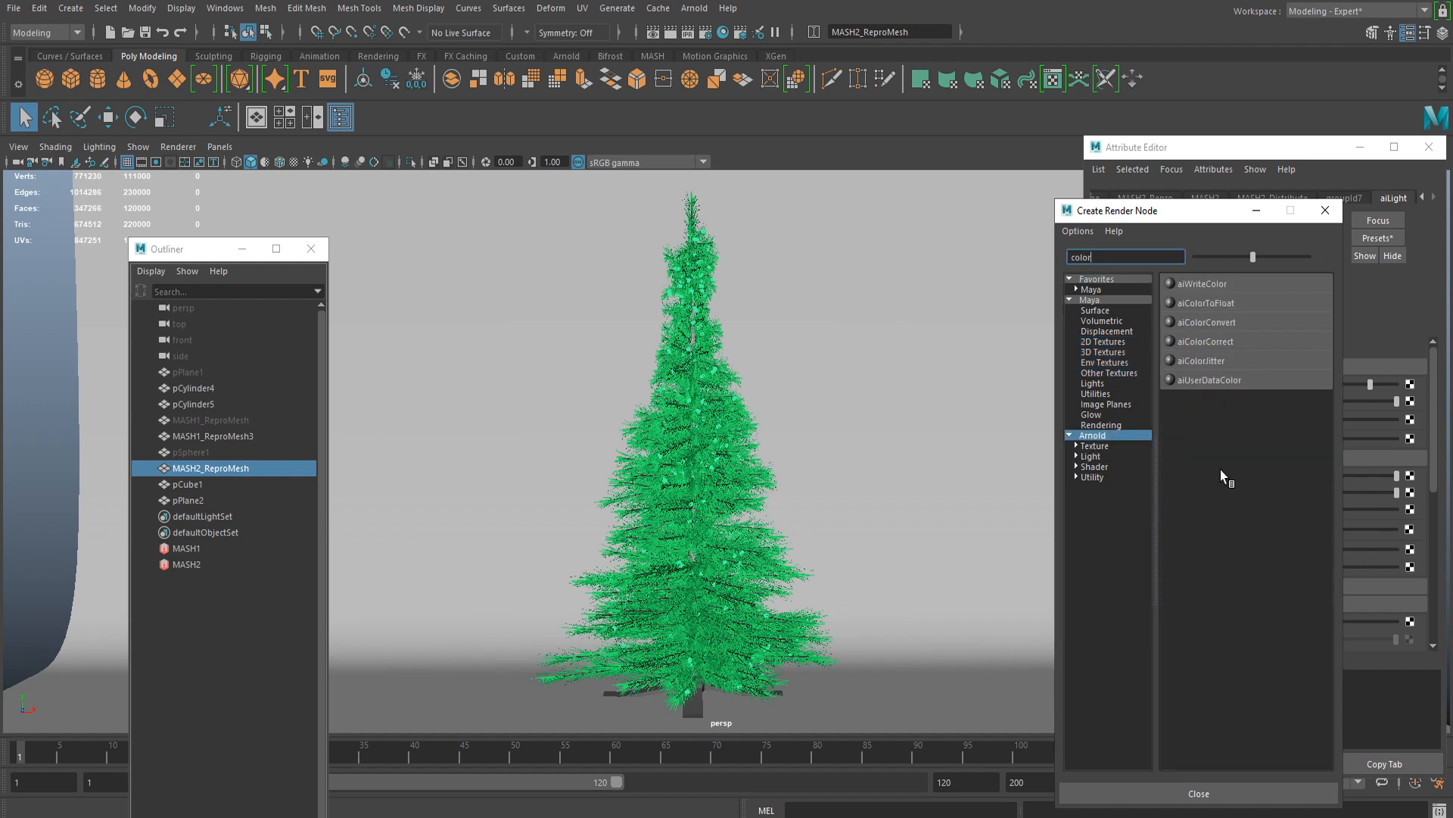
click(1187, 362)
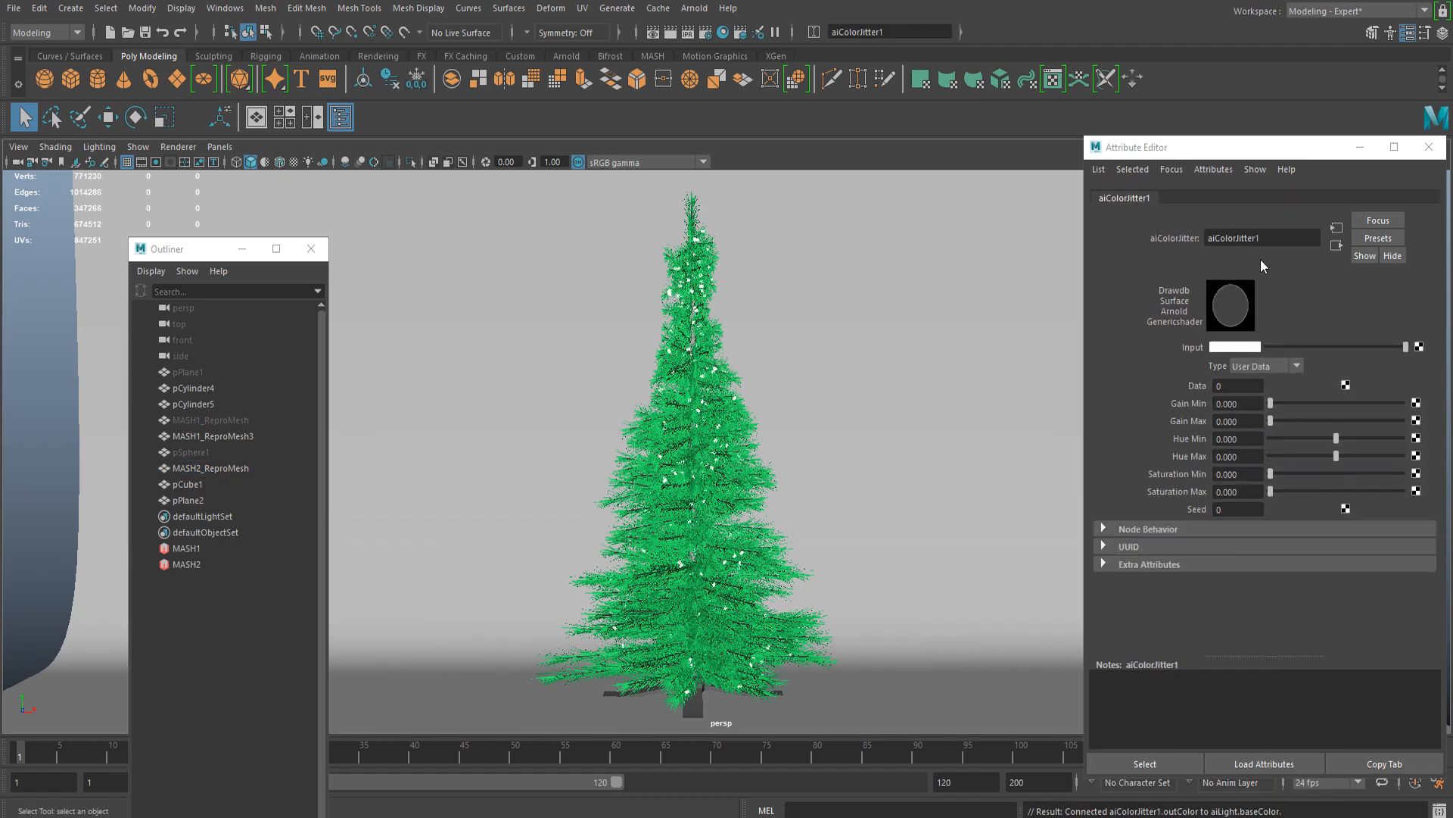
Step: Set the color jitter's input to saturated blue and its type to Object, and raise Hue Max to the maximum
click(1219, 348)
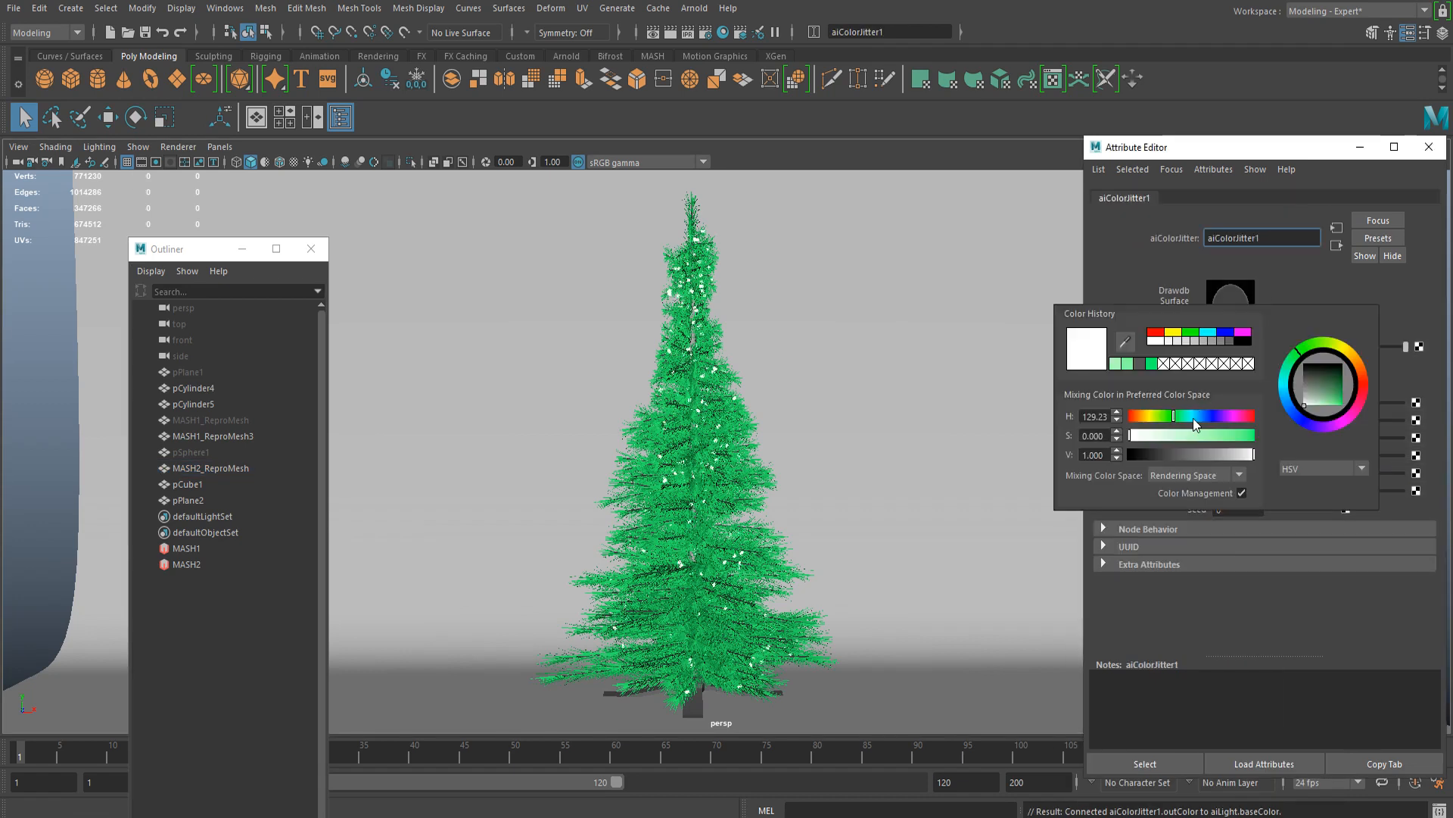
drag(1186, 415, 1257, 435)
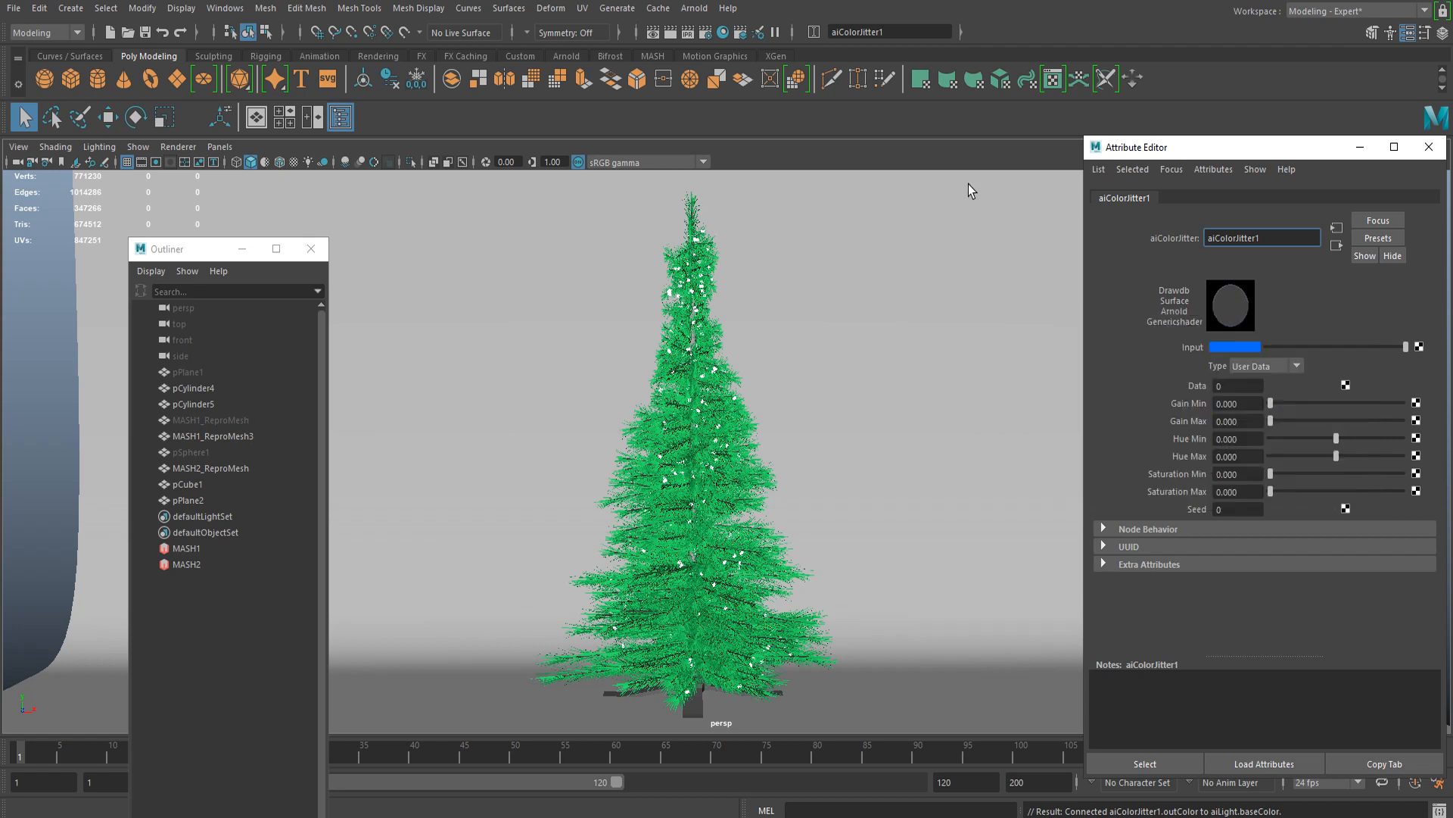
click(1261, 368)
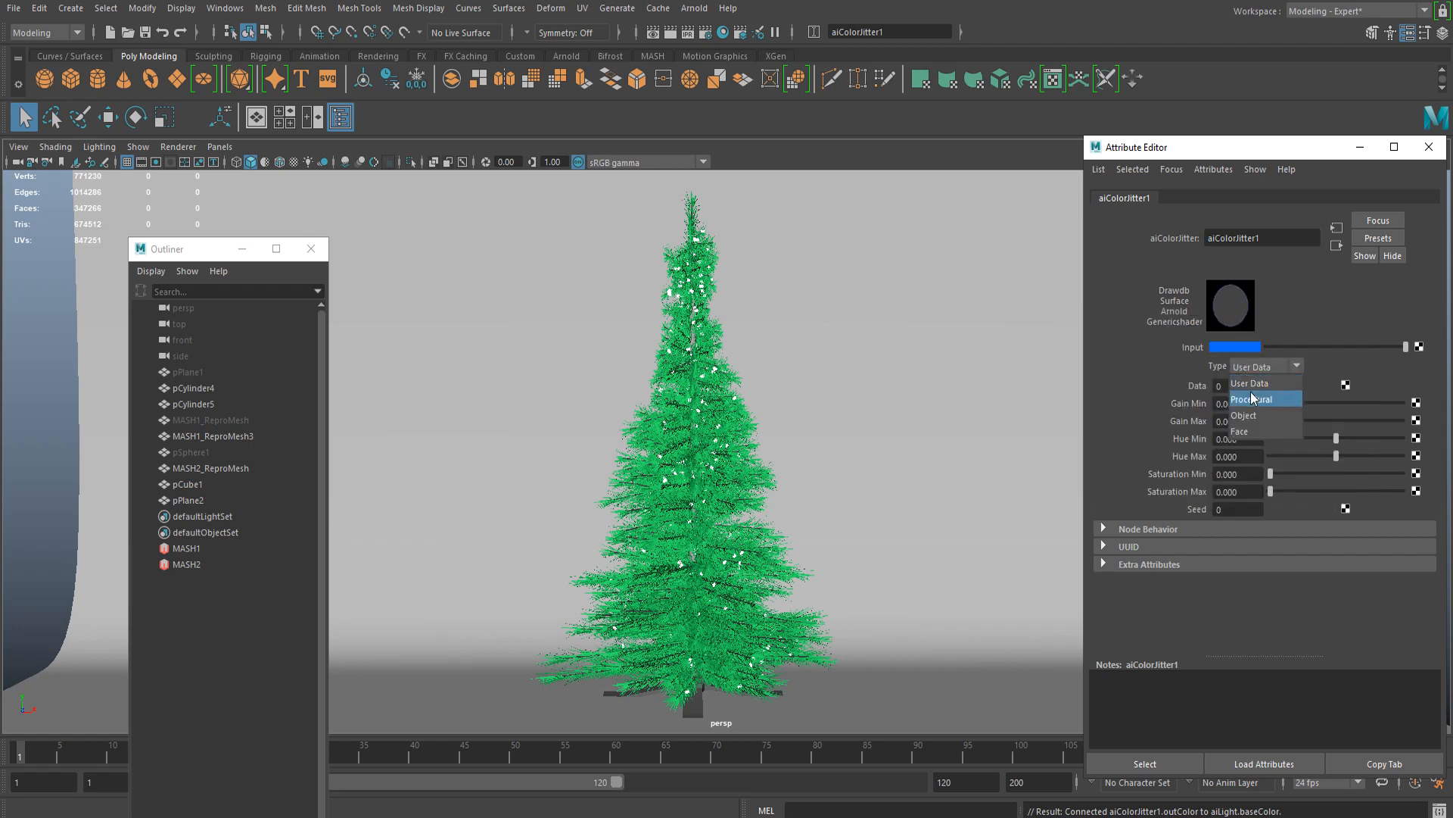
click(1256, 415)
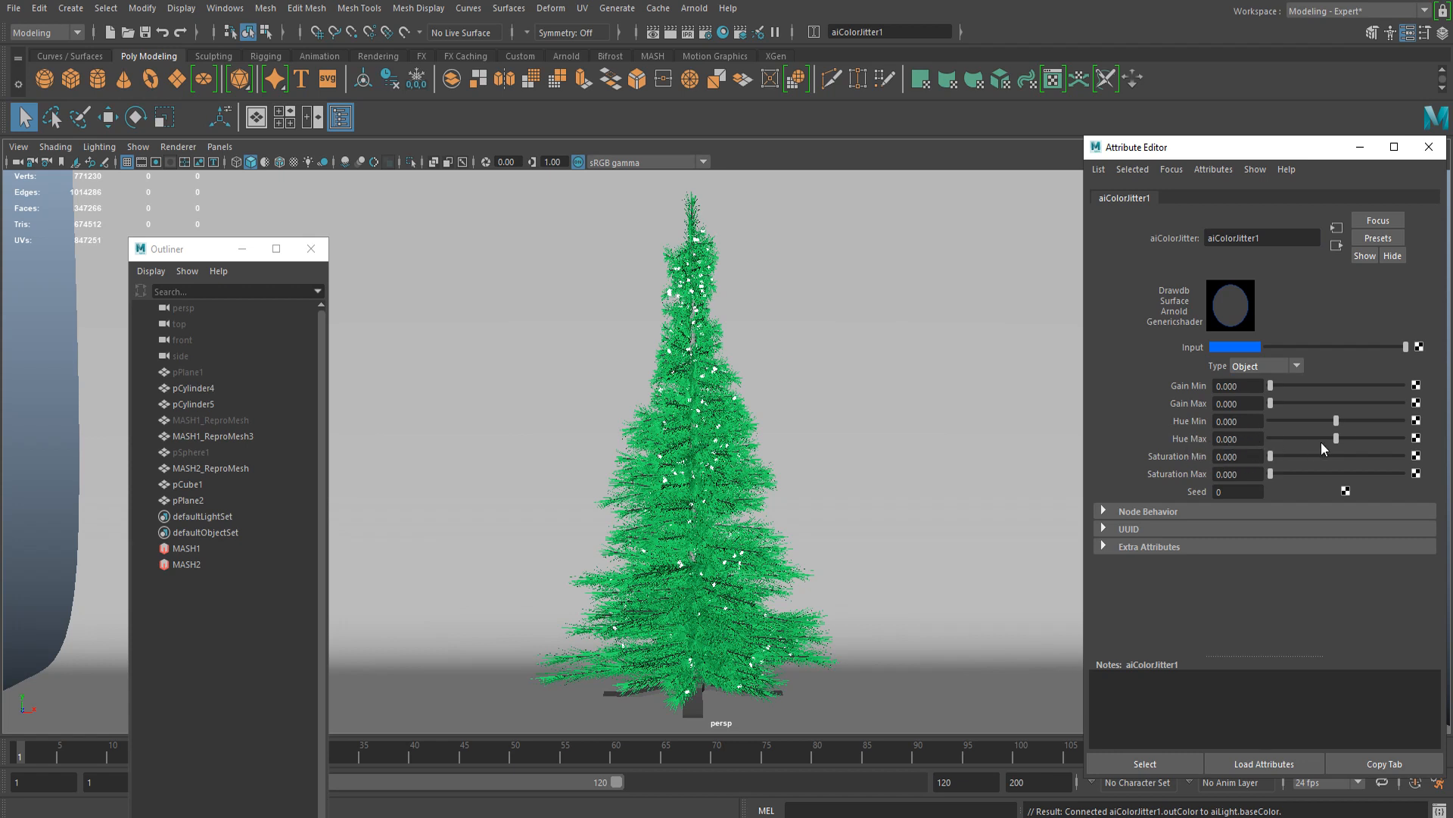
drag(1343, 439, 1416, 442)
Step: Add an Arnold Skydome Light to the scene
click(776, 409)
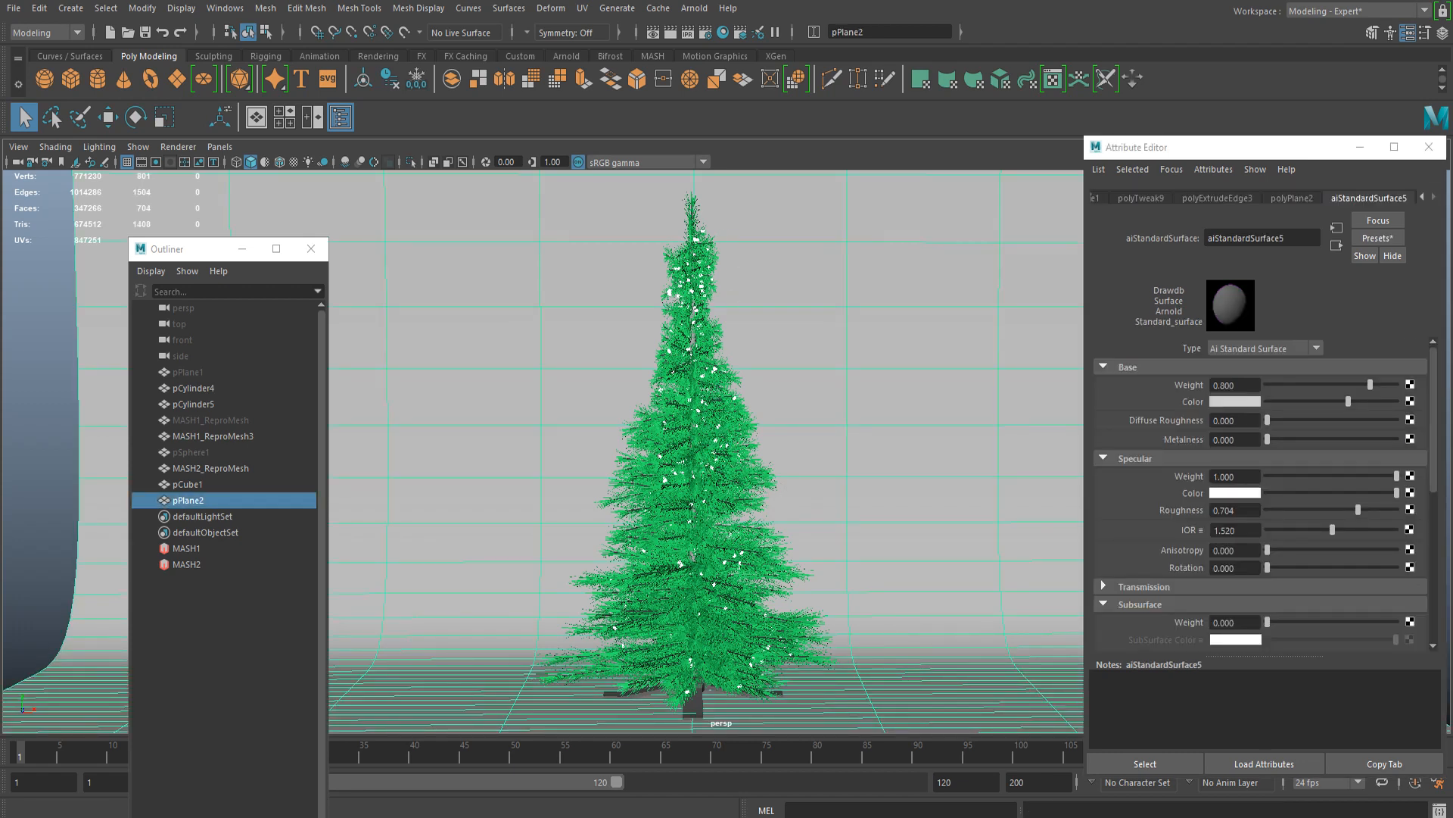
click(694, 8)
click(702, 36)
click(694, 9)
mouse_move(733, 88)
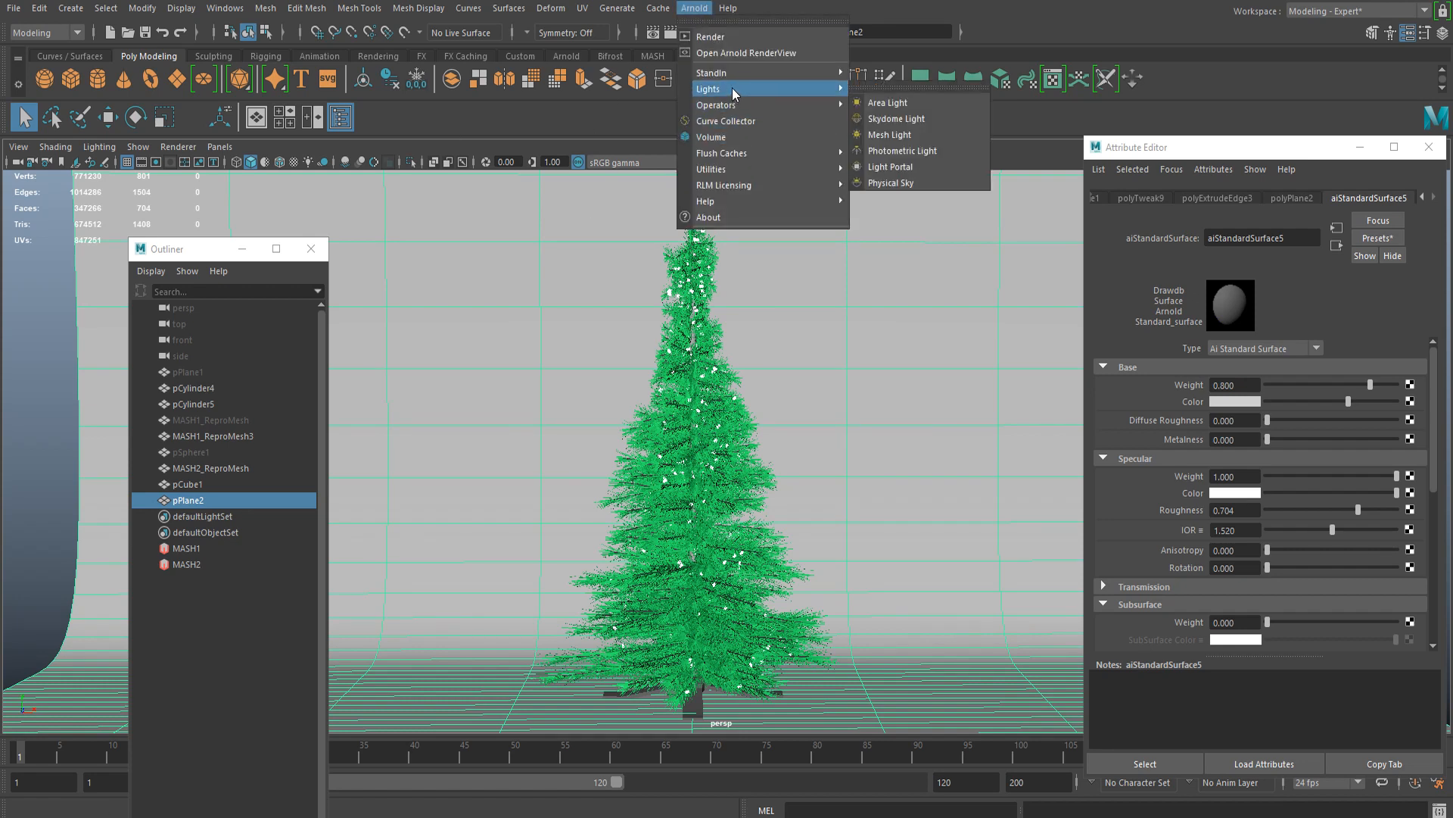
click(900, 119)
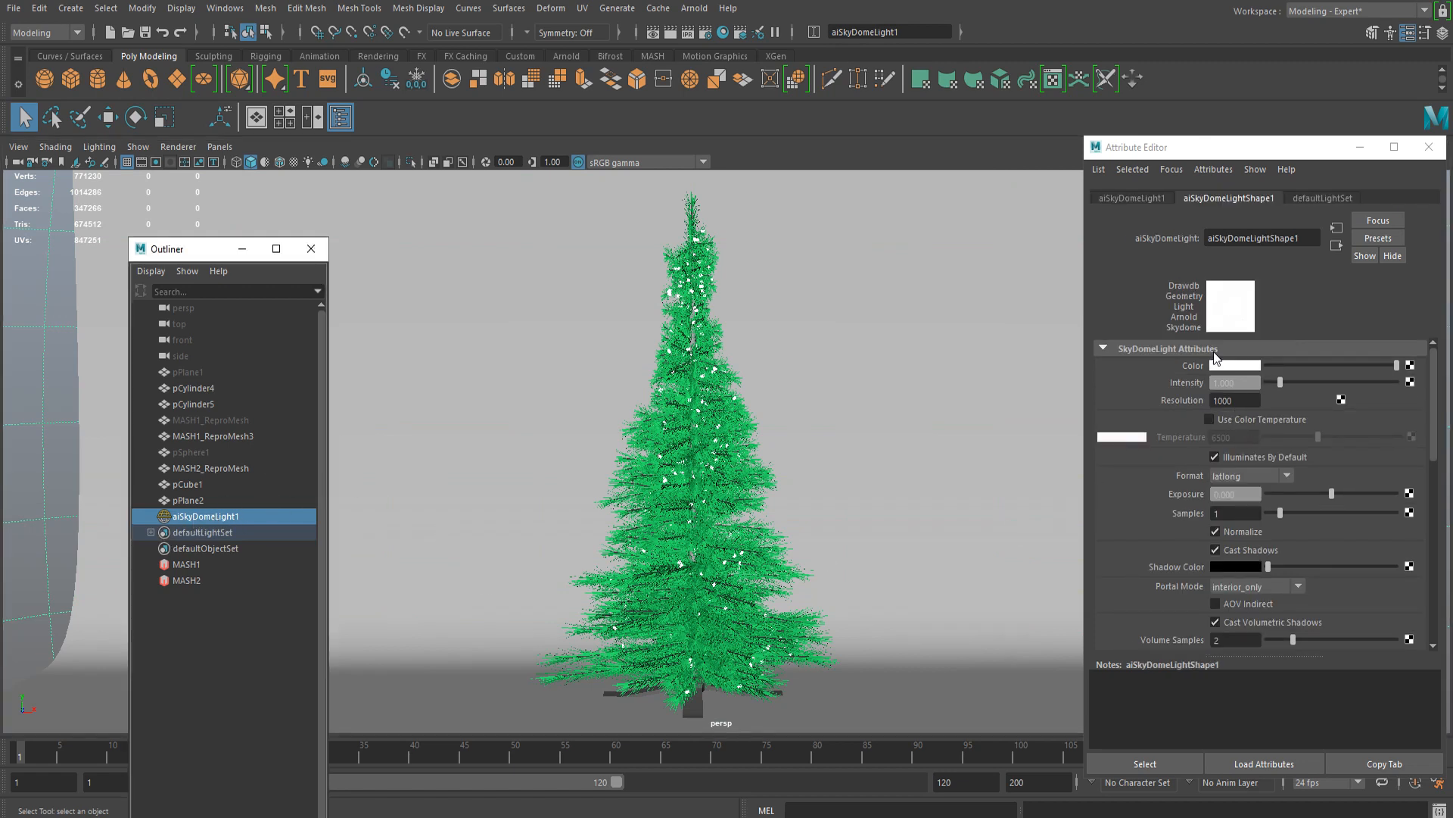
Step: Connect a Ramp texture to the skydome light's color
click(1410, 365)
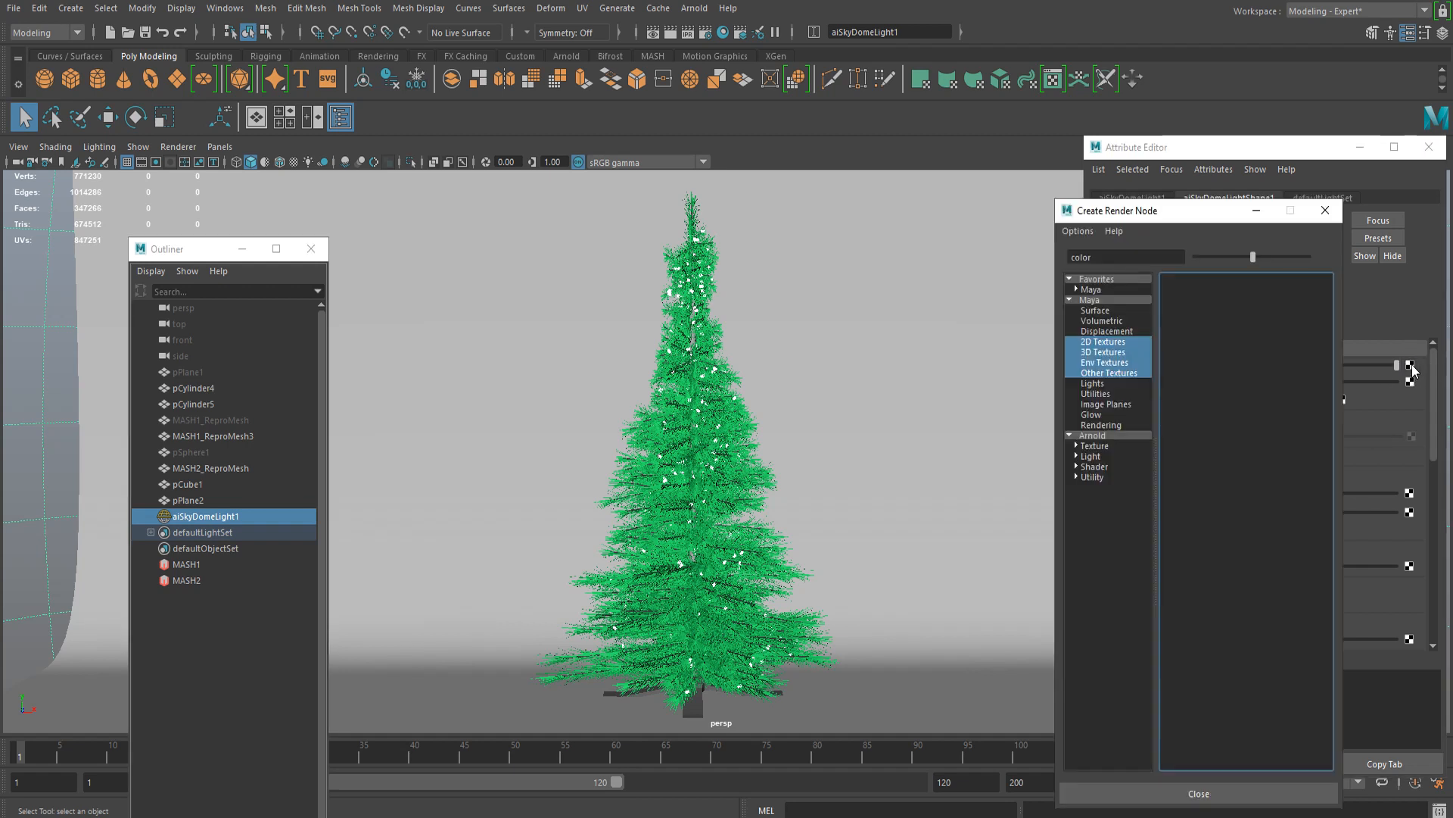
drag(1148, 209, 1110, 183)
drag(1061, 231, 692, 198)
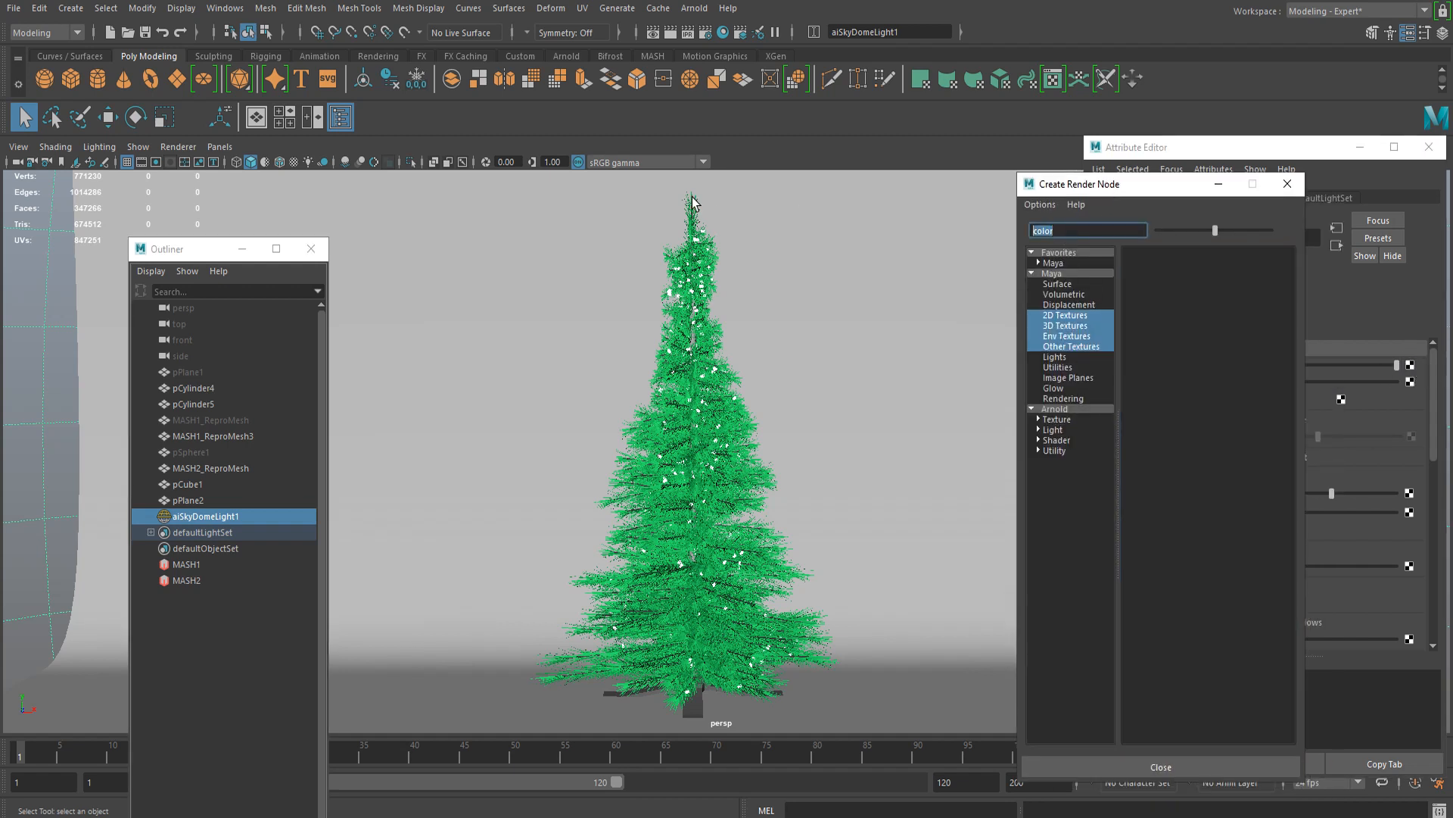
key(BackSpace)
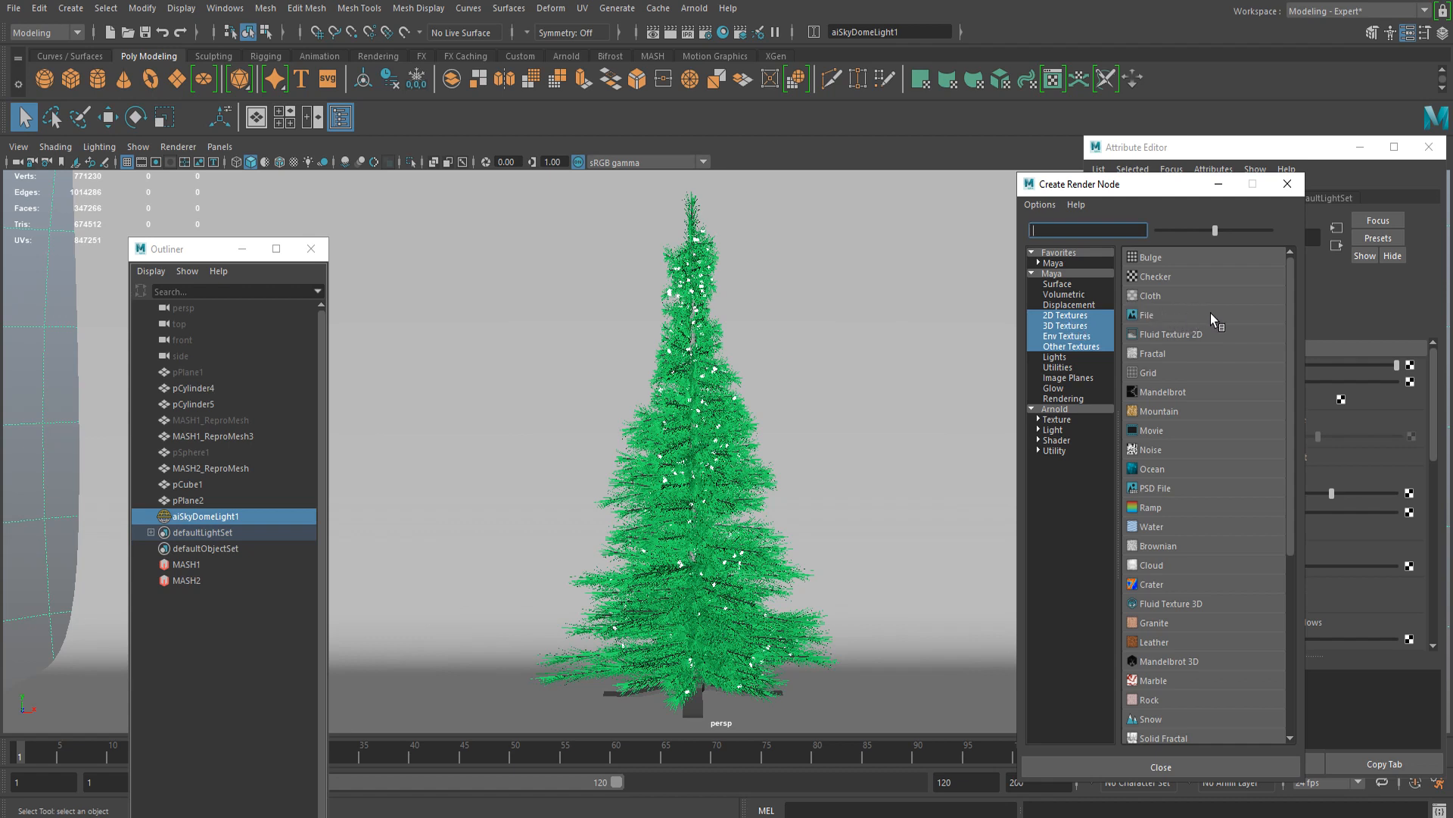
scroll(1175, 392, down, 2)
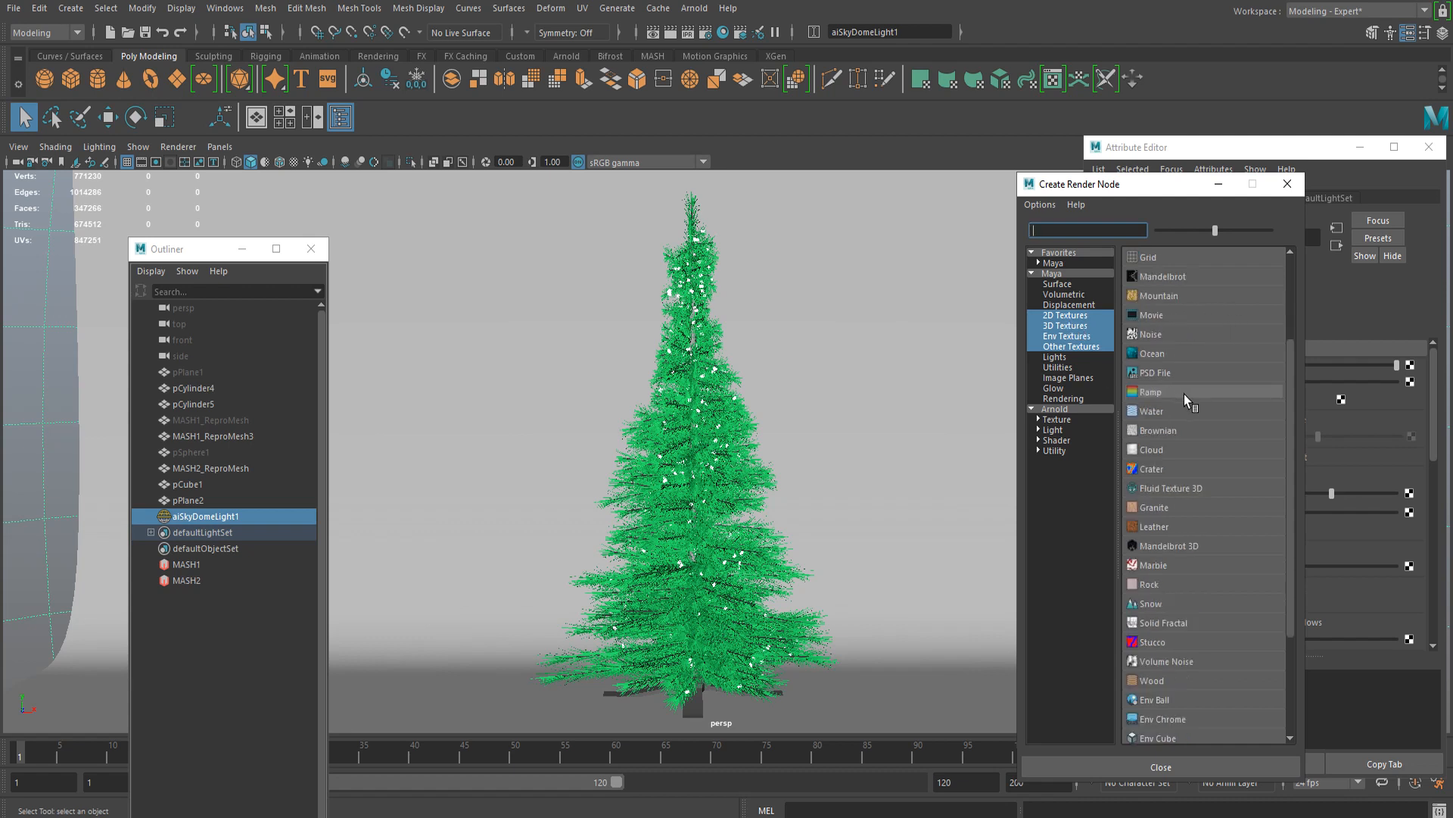
scroll(1202, 412, up, 2)
scroll(1175, 371, down, 2)
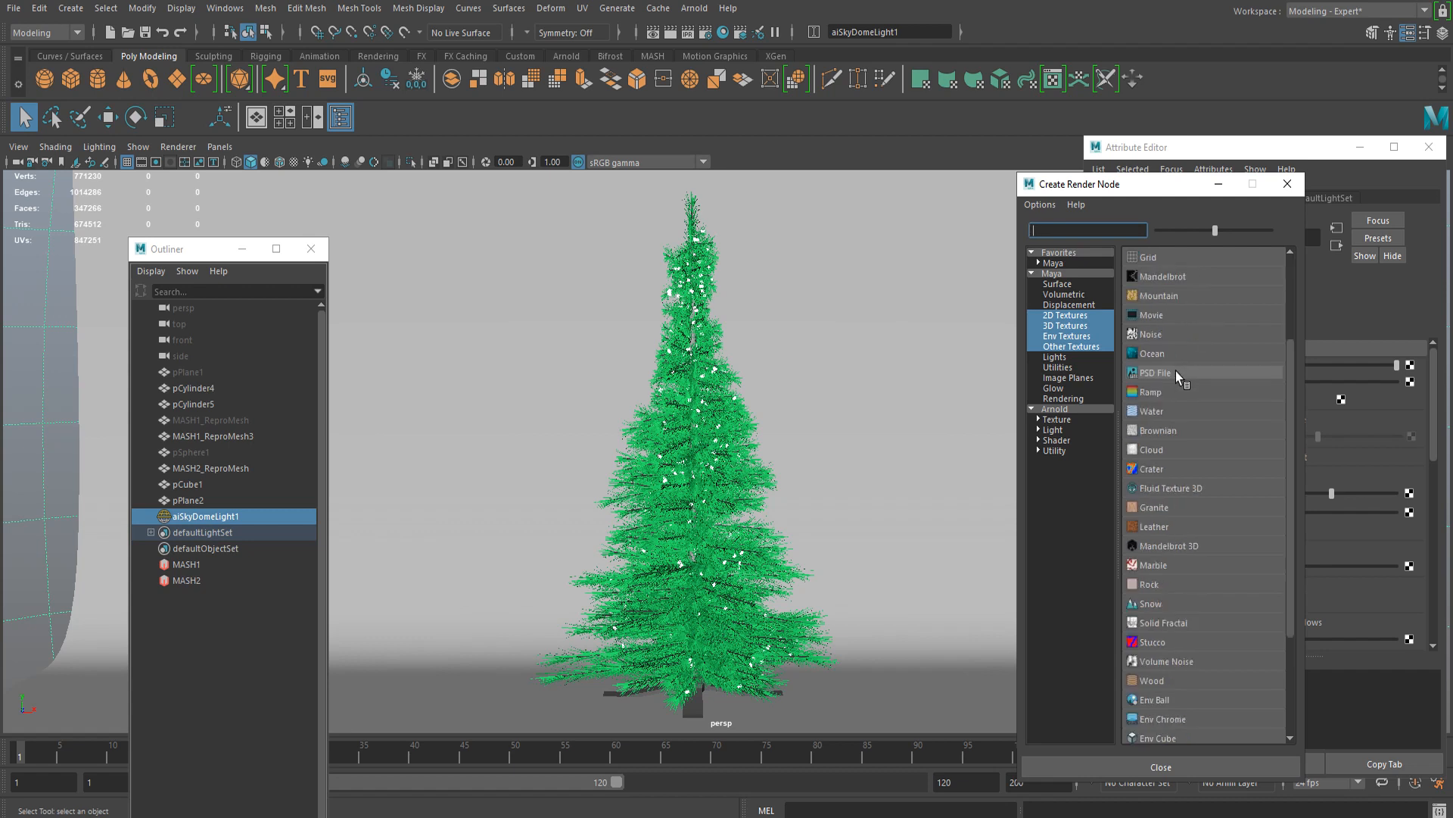
scroll(1192, 389, up, 1)
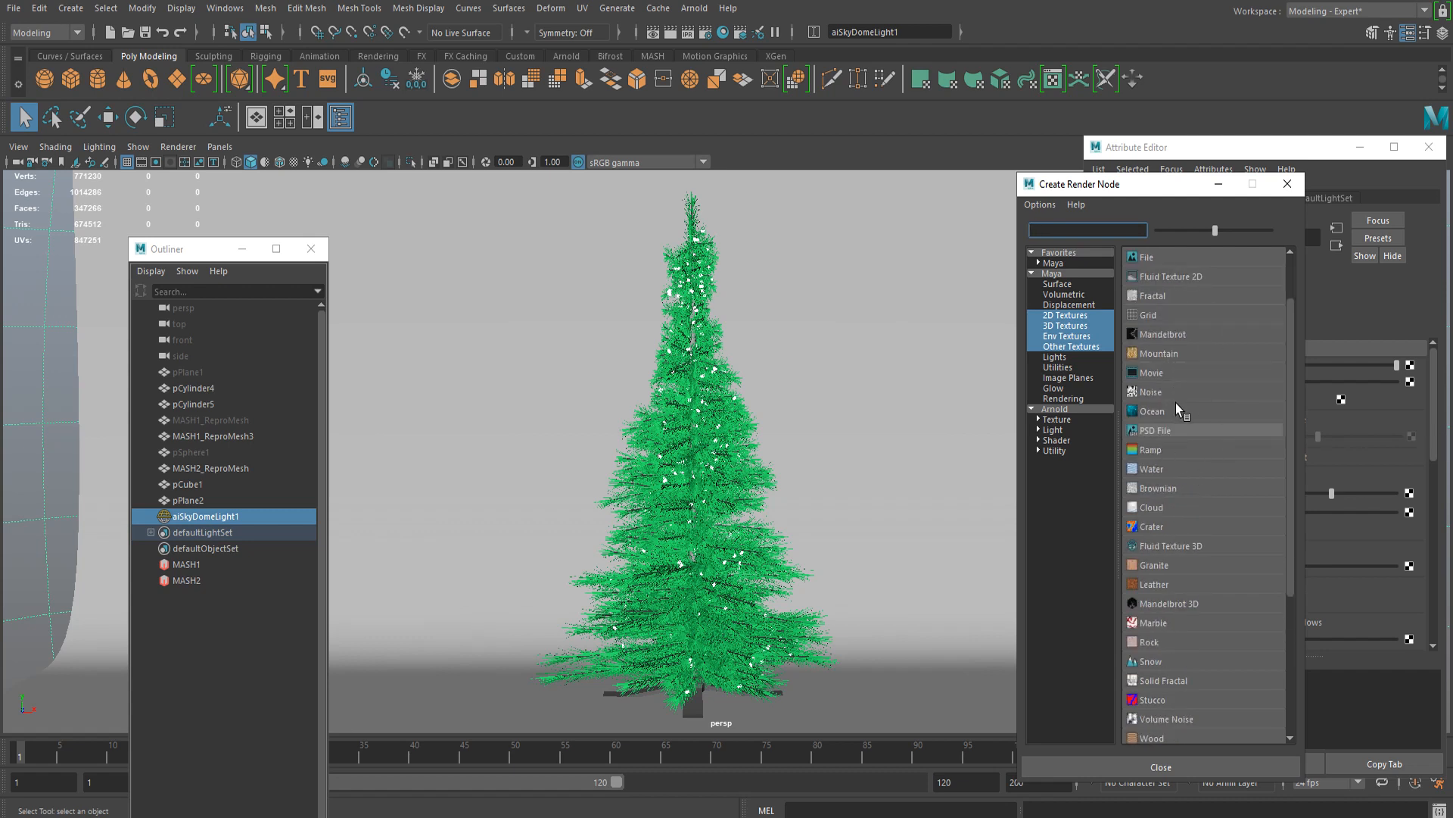
scroll(1178, 407, up, 1)
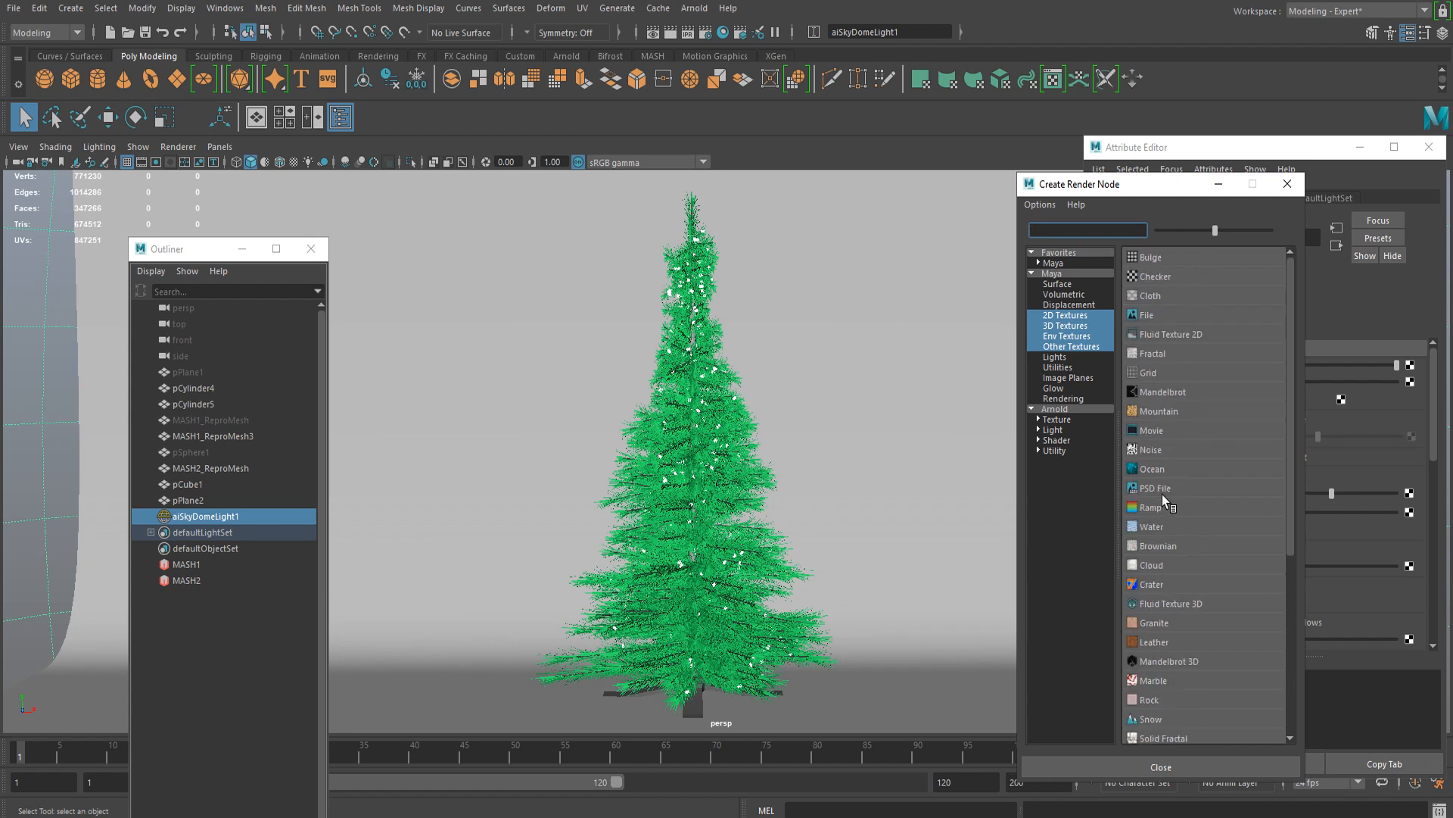
click(1146, 508)
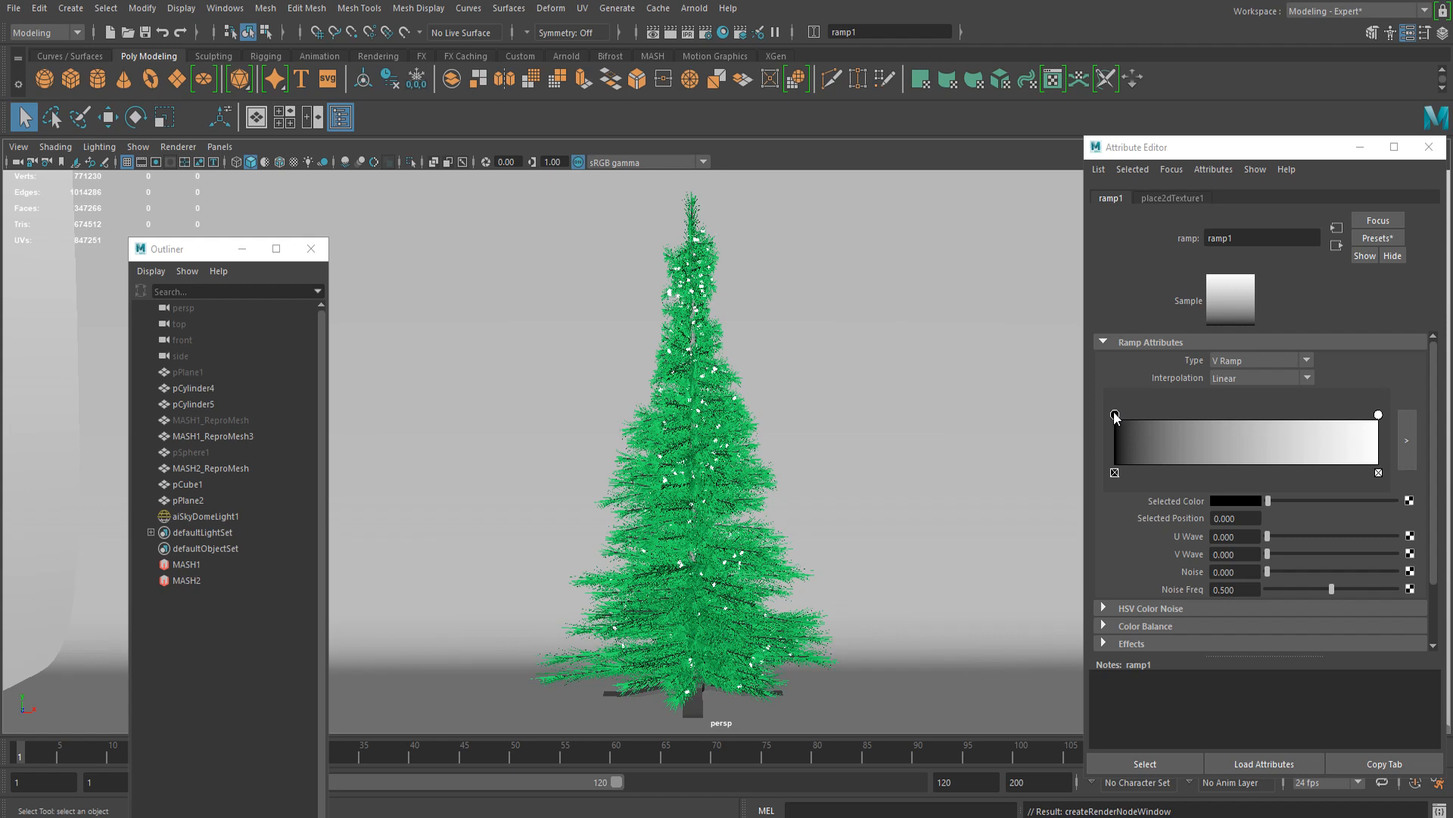
Step: Set the ramp type to Circular Ramp with noise 0.396 and noise frequency 0.349
click(1239, 359)
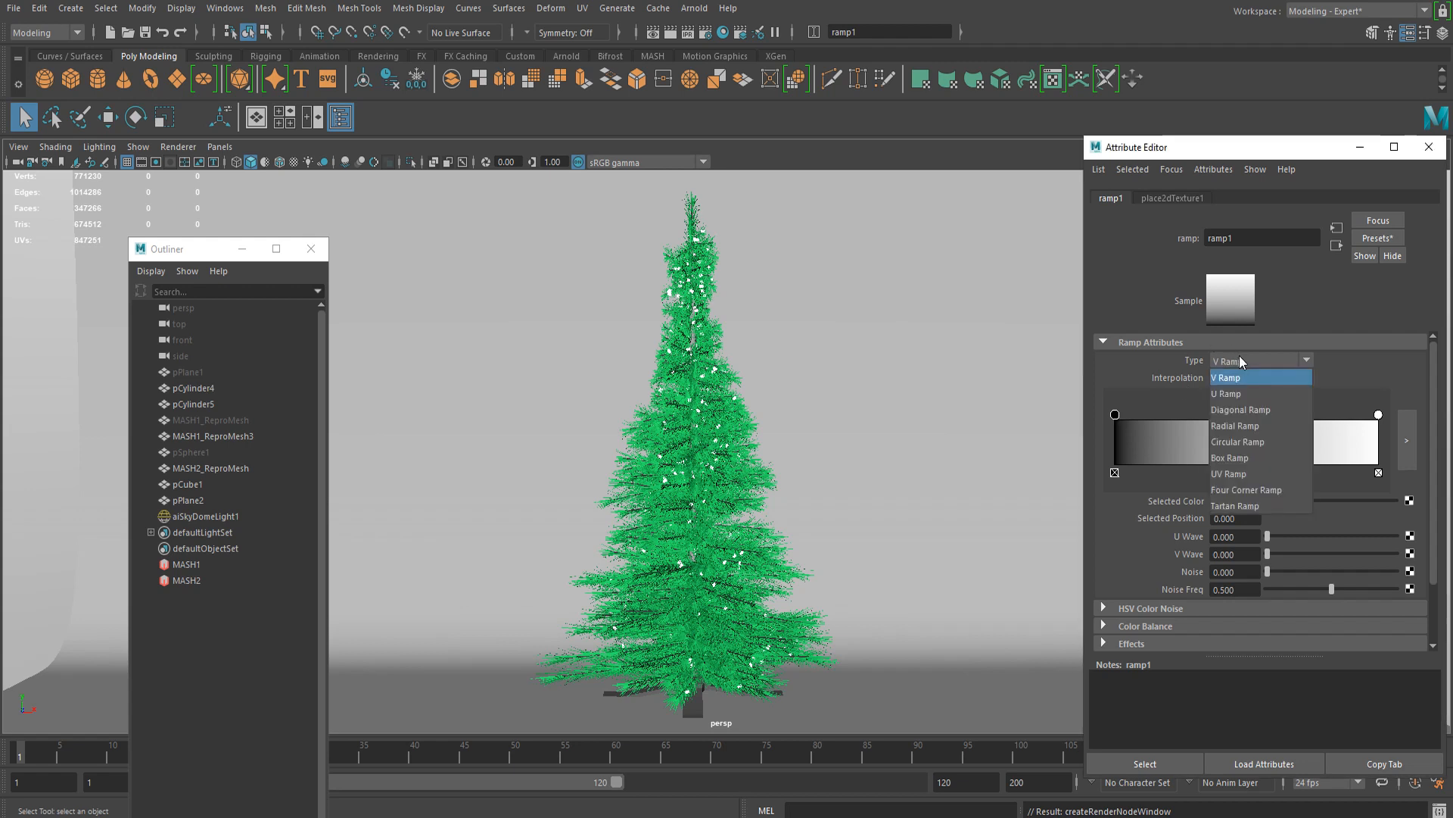
click(1250, 442)
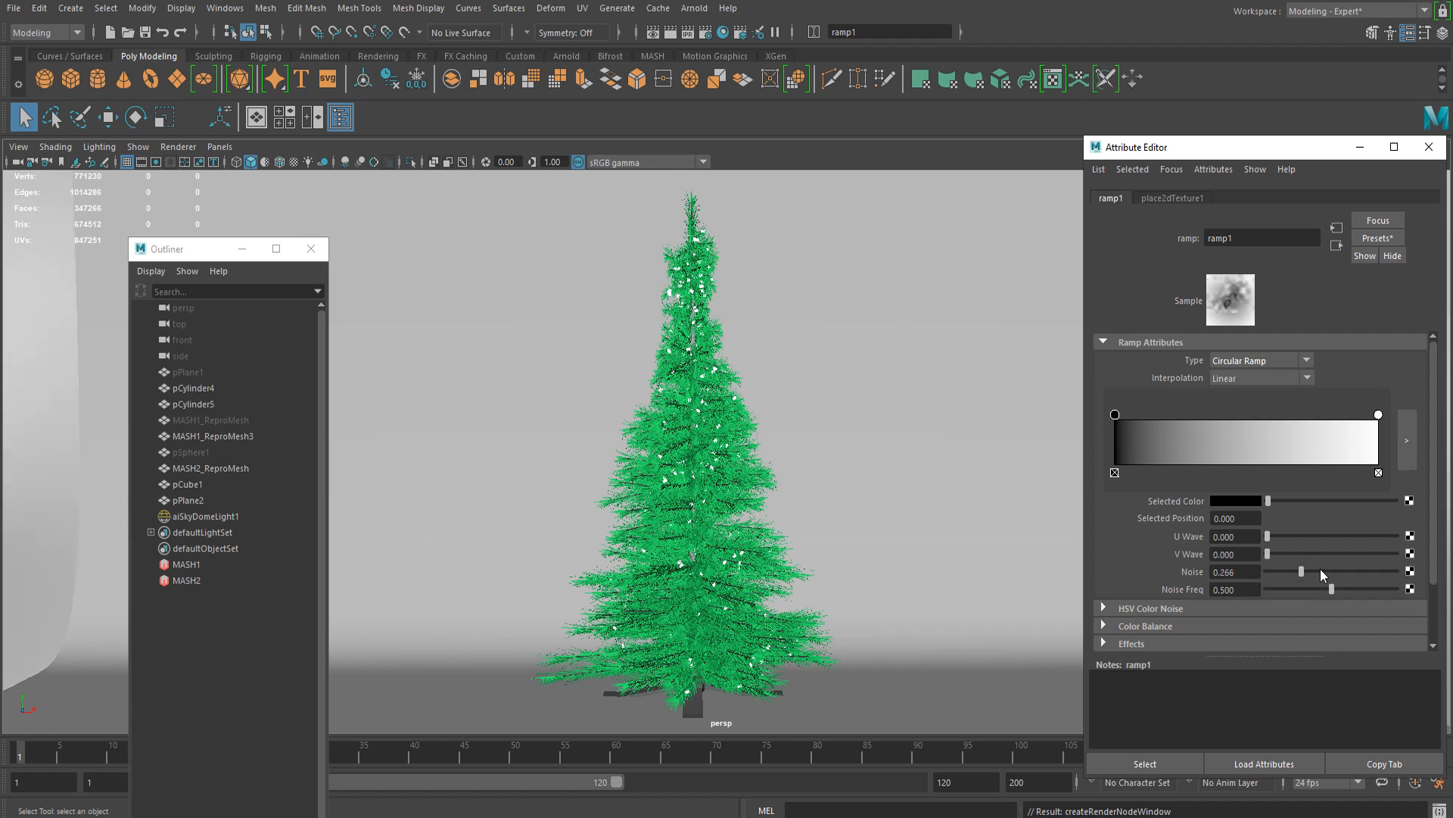
mouse_move(1304, 566)
mouse_down()
mouse_move(1289, 565)
mouse_move(1296, 591)
mouse_move(1280, 588)
mouse_move(1323, 571)
mouse_up()
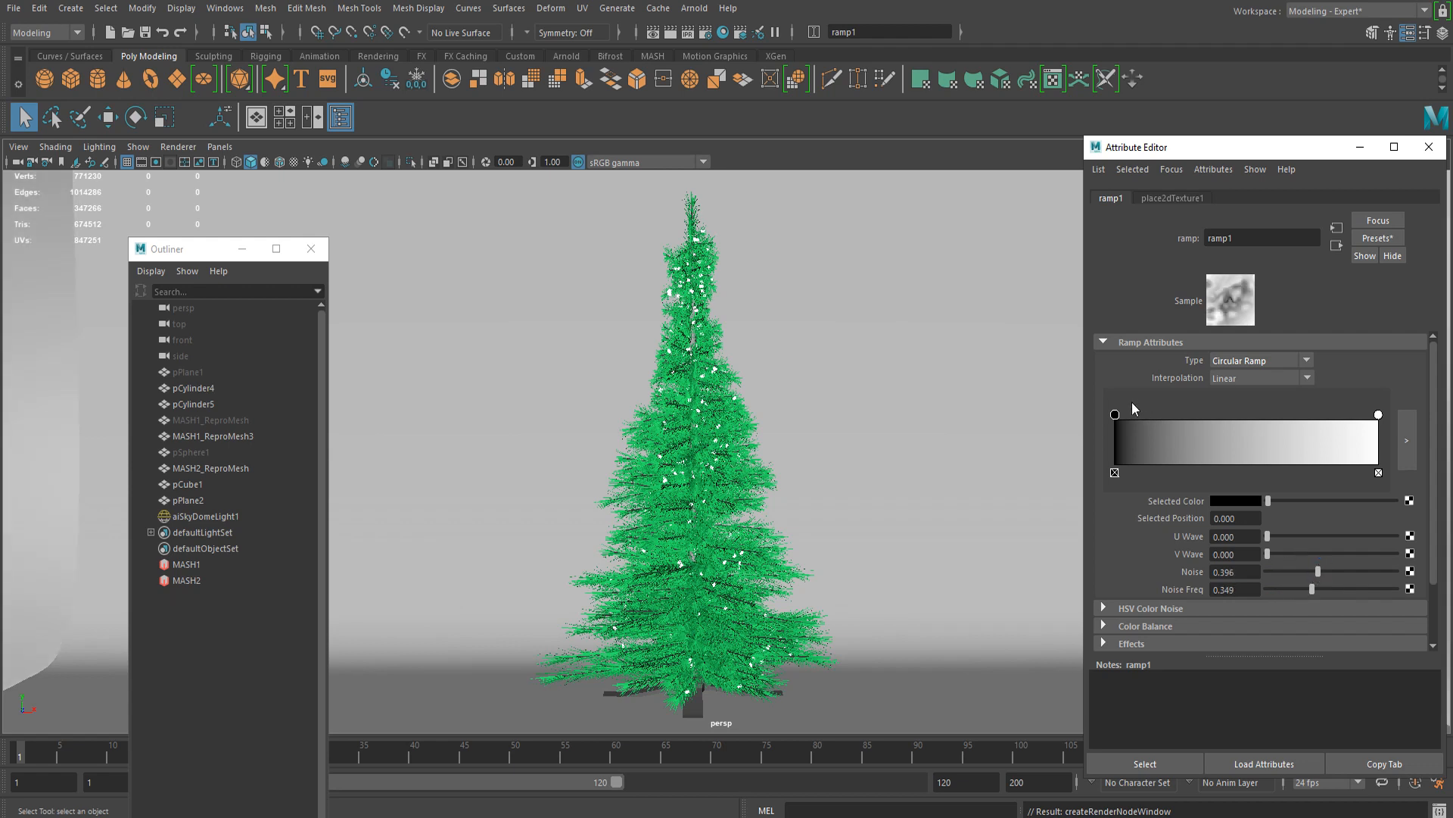
drag(1260, 439, 1240, 437)
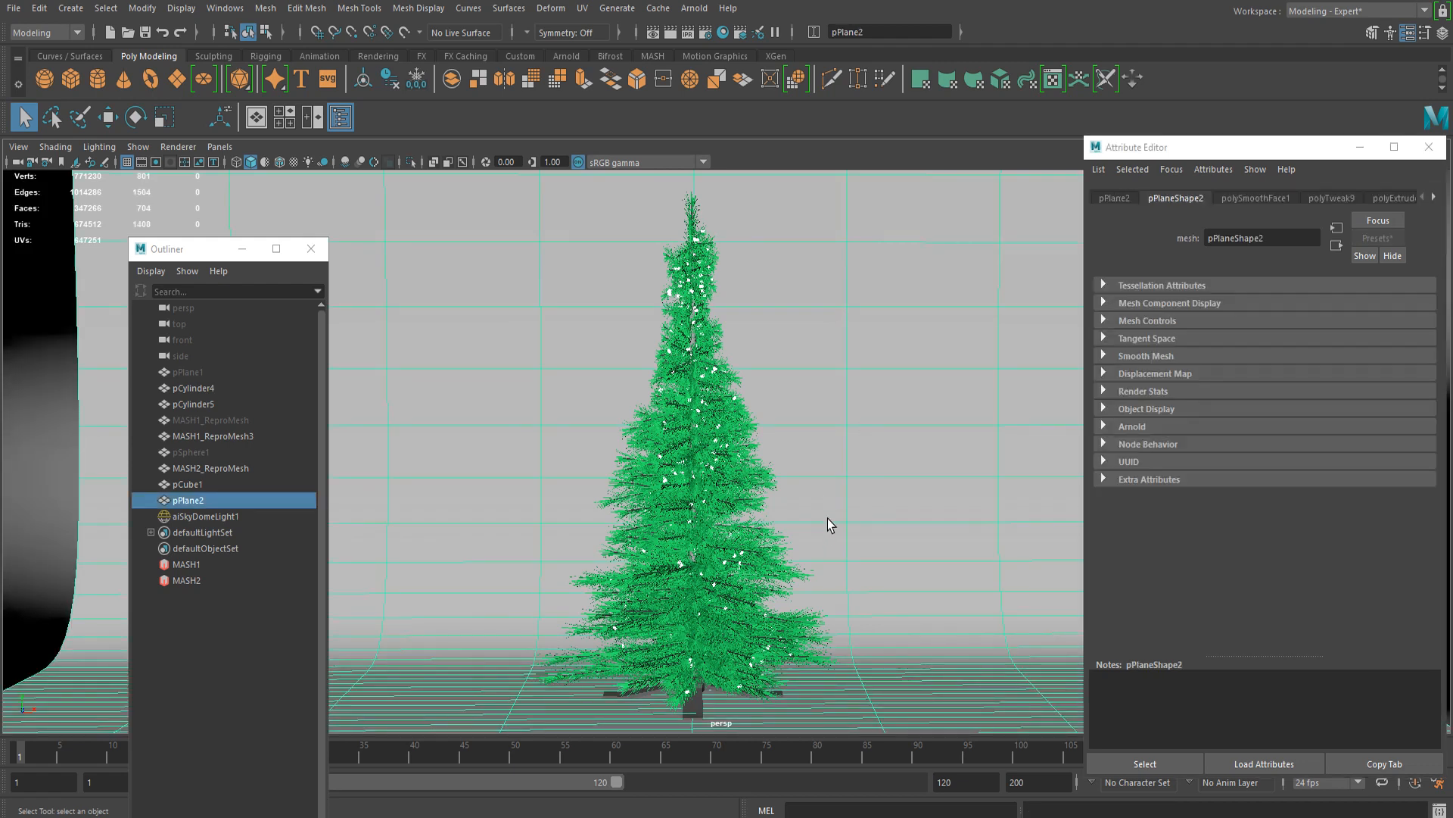
Step: Render the perspective view with Arnold to check how the skydome lights the tree and backdrop
mouse_move(827, 518)
alt+right_down()
mouse_move(828, 481)
mouse_move(871, 476)
mouse_move(848, 505)
alt+right_up()
click(695, 9)
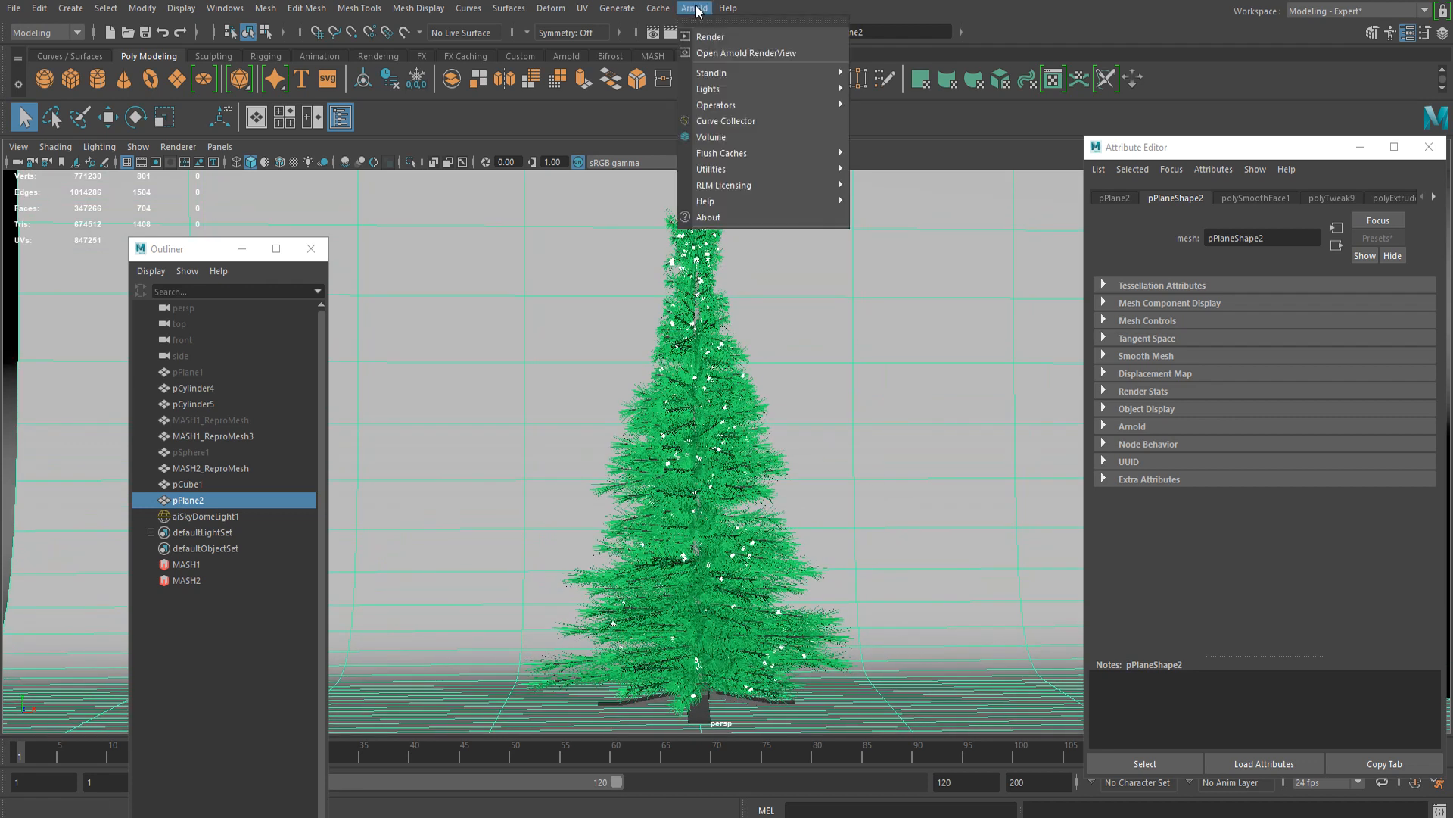
click(715, 36)
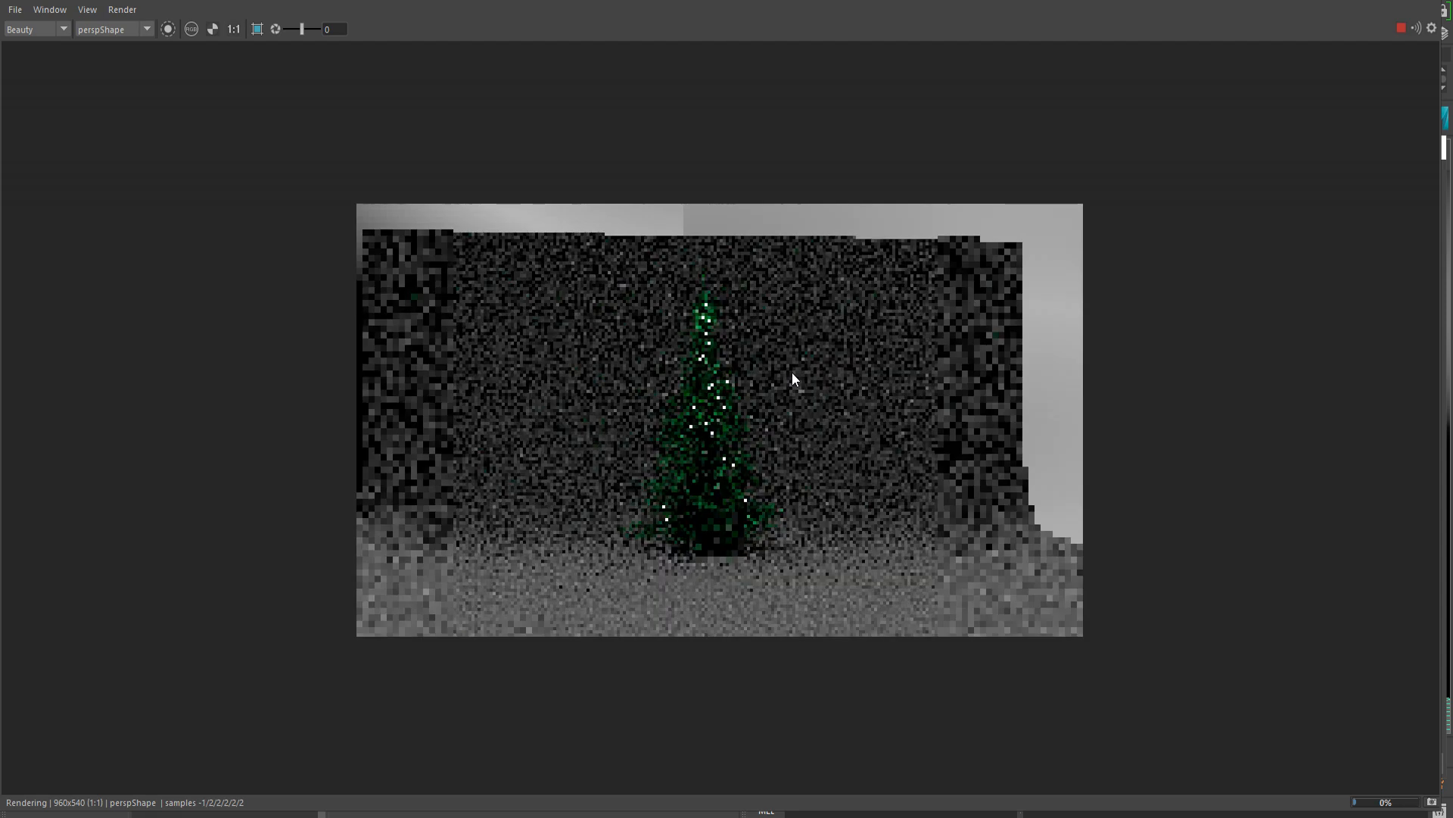
scroll(792, 371, up, 2)
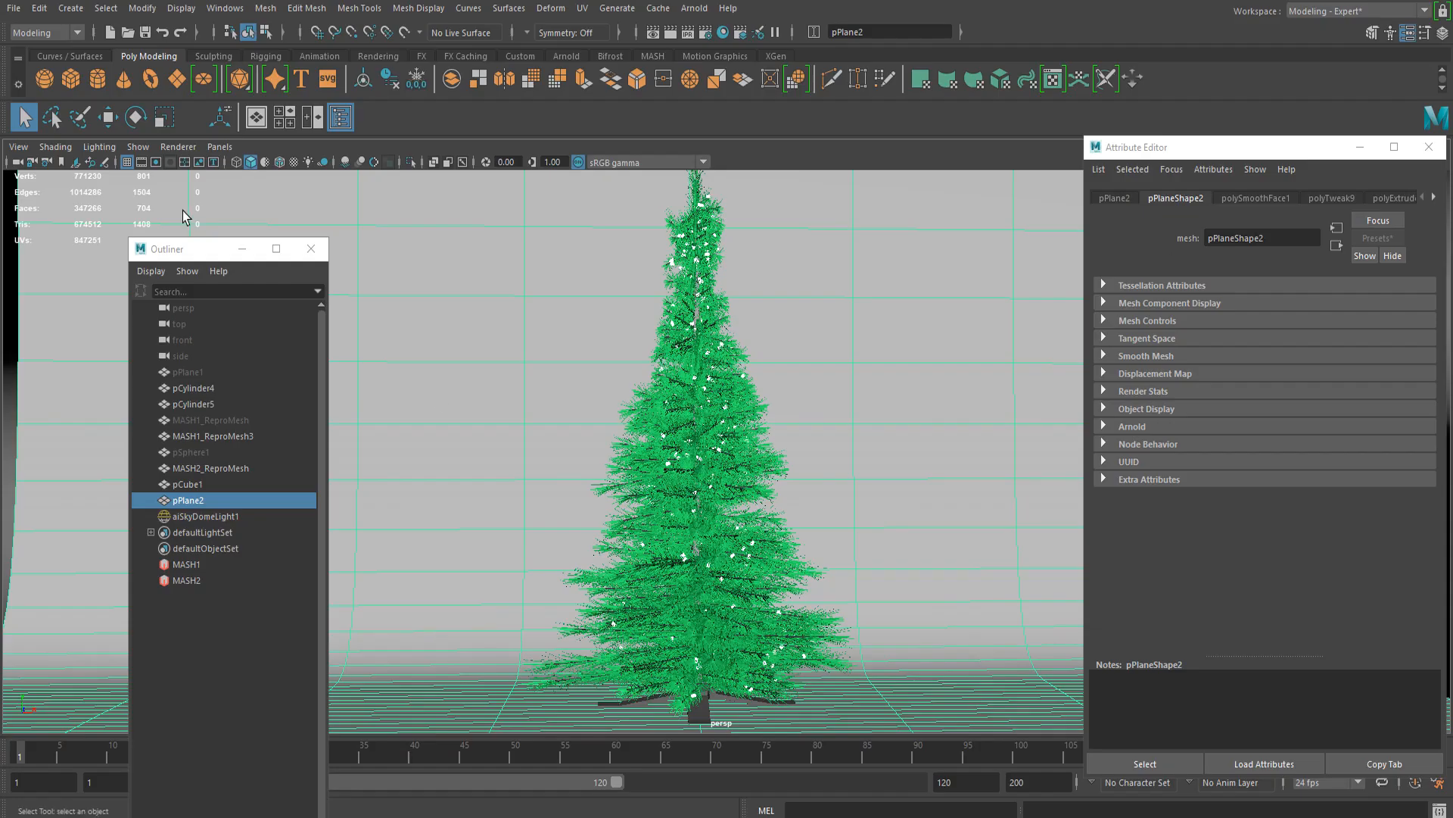
Step: Rotate the skydome light so its bright area lights the front of the tree, and reframe the tree
scroll(861, 396, down, 10)
alt+drag(838, 389, 454, 371)
click(454, 370)
key(e)
drag(651, 501, 1146, 555)
click(1075, 631)
alt+drag(1075, 631, 801, 506)
scroll(801, 505, up, 10)
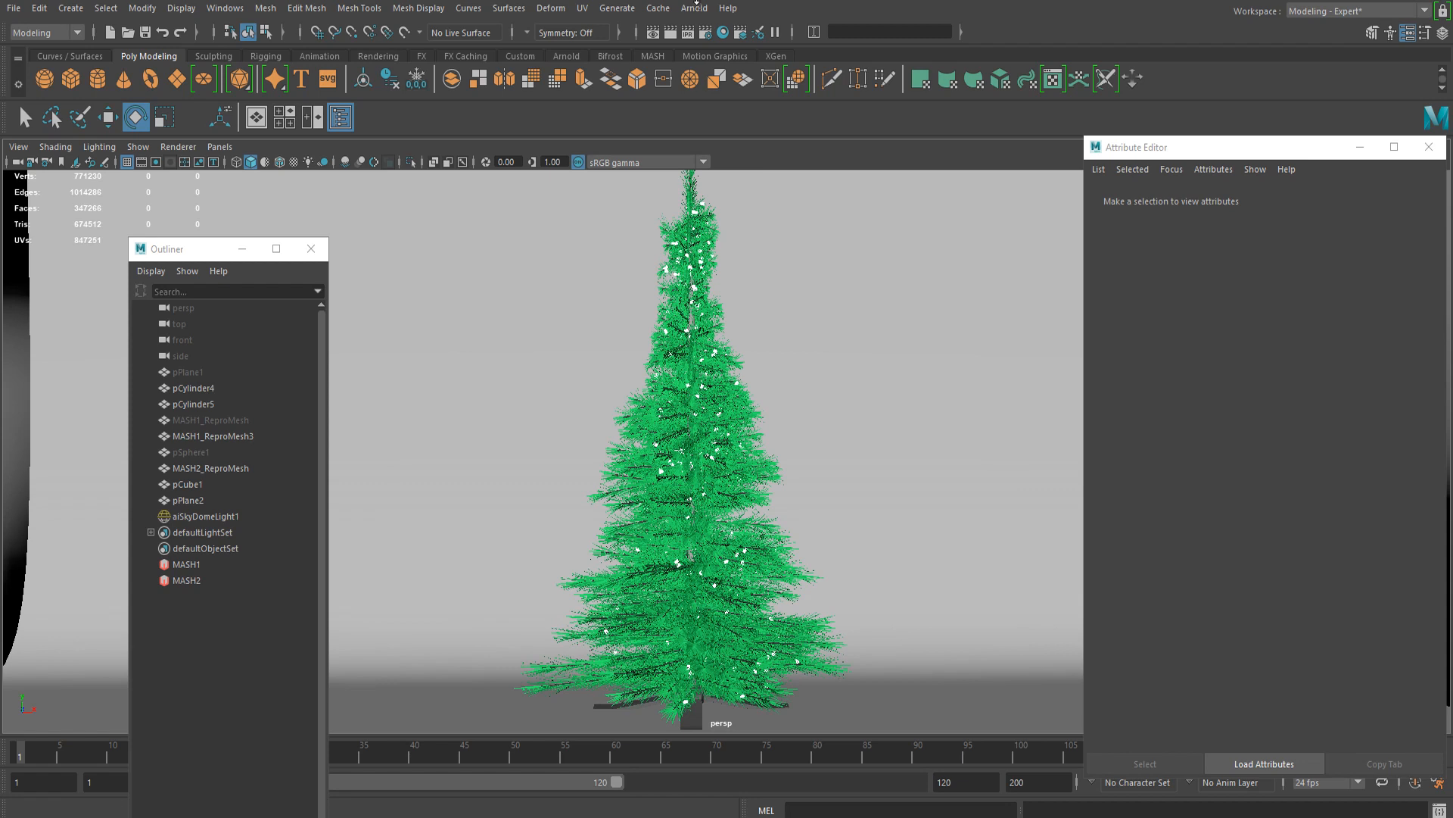
Step: Render the scene again in Arnold and examine the tree, its scattered lights and the backdrop up close
click(694, 8)
click(711, 36)
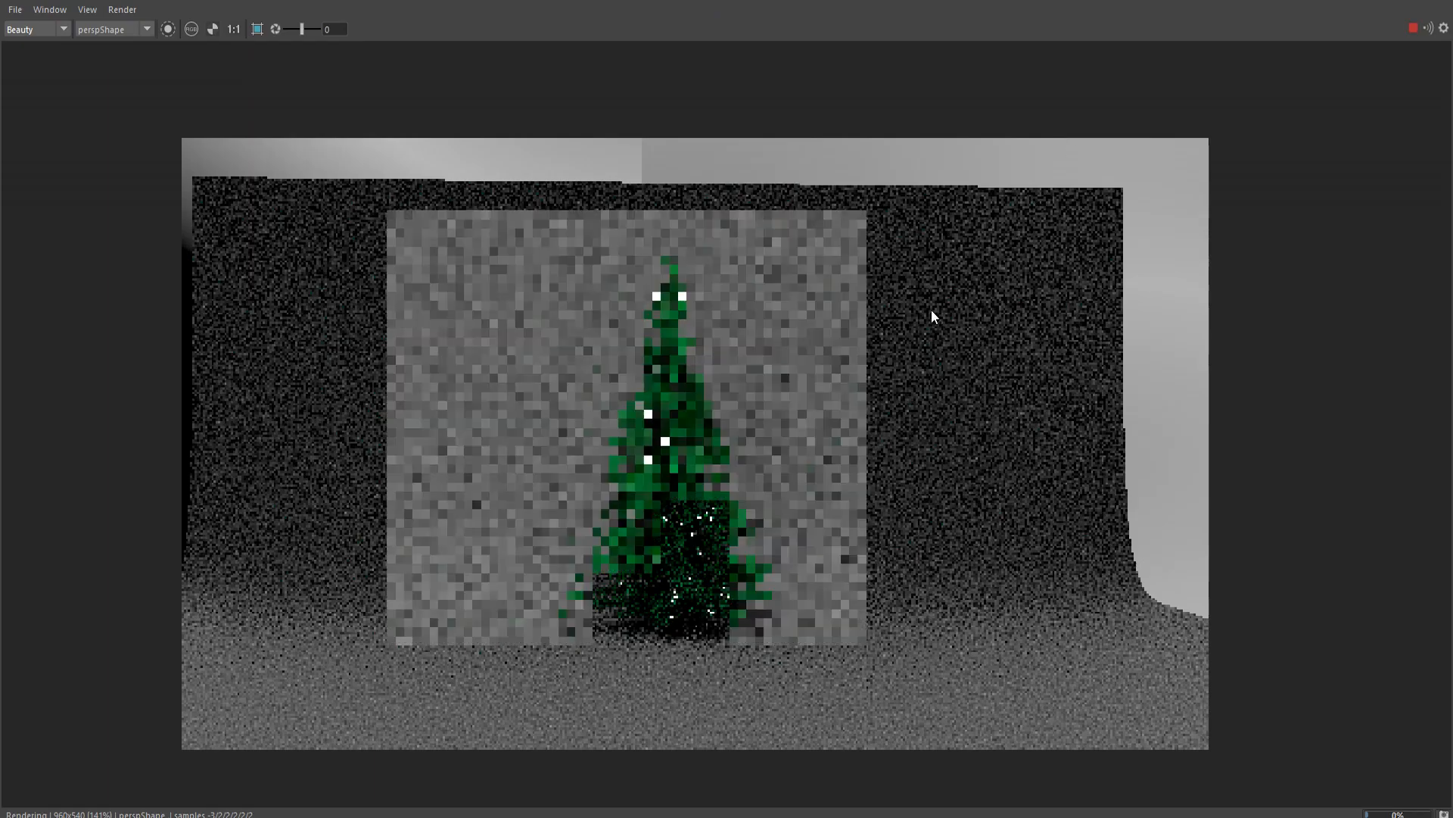
scroll(681, 427, up, 5)
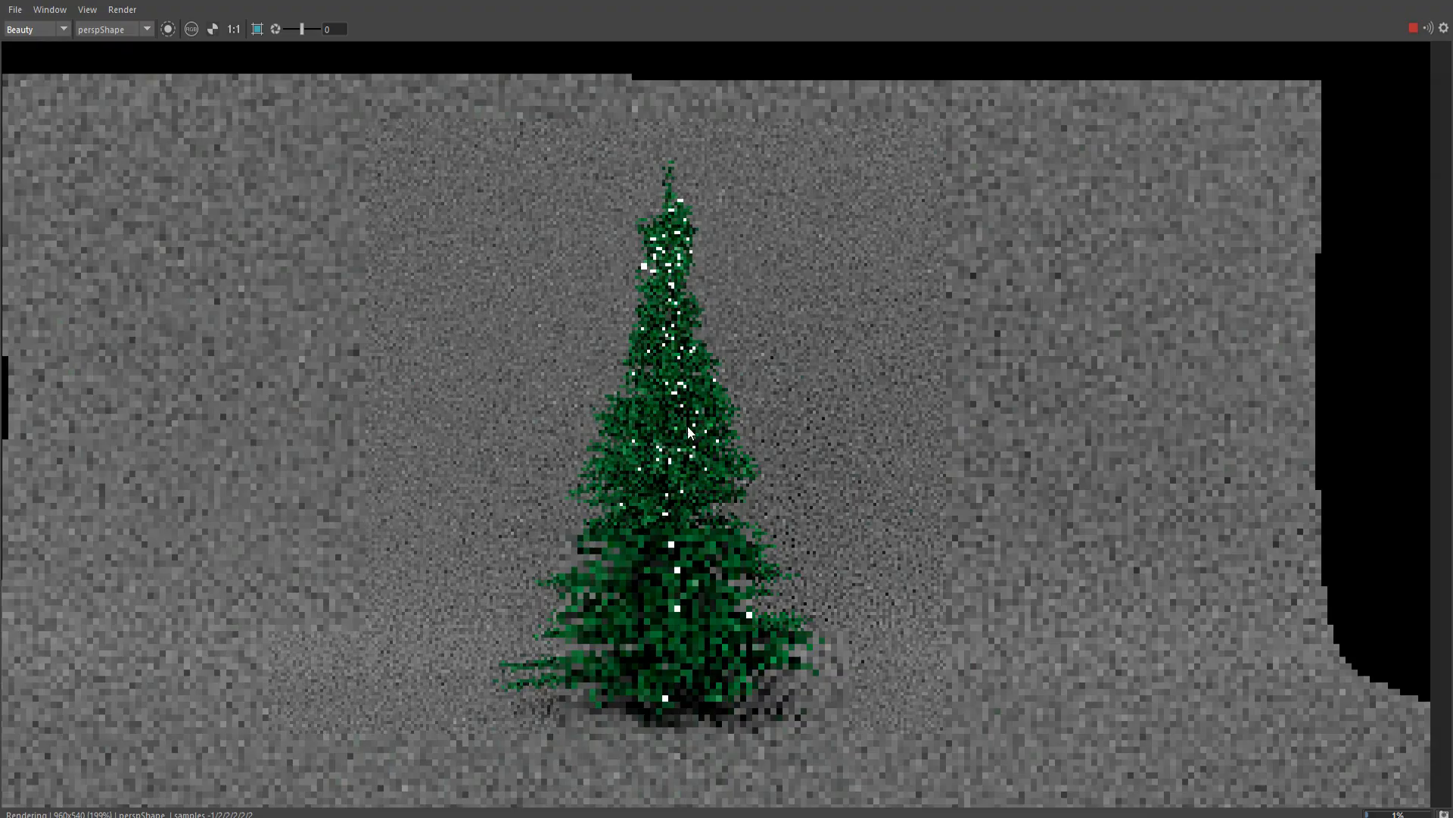
scroll(706, 420, down, 5)
scroll(707, 410, up, 3)
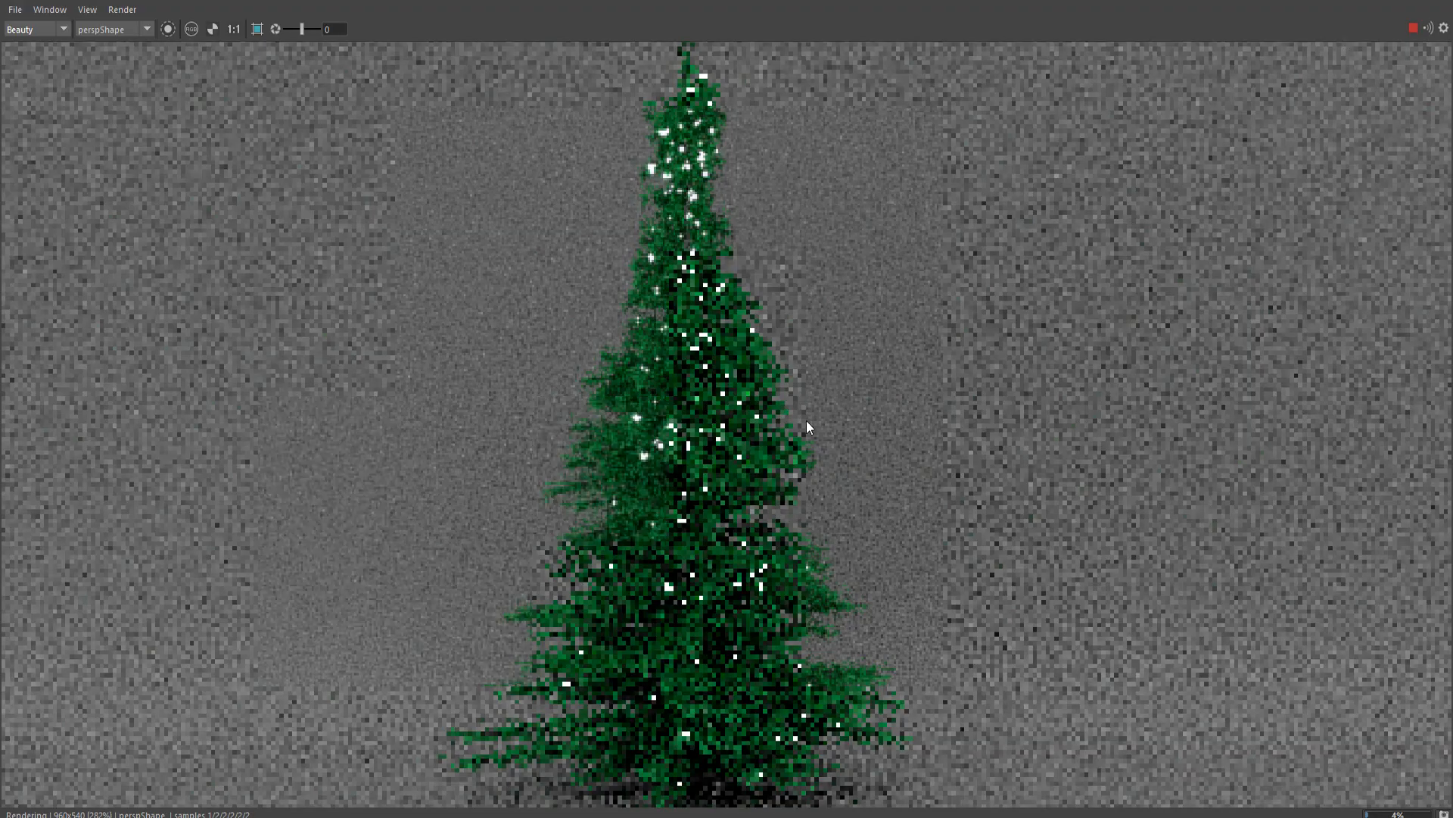
scroll(806, 420, up, 2)
scroll(708, 409, down, 1)
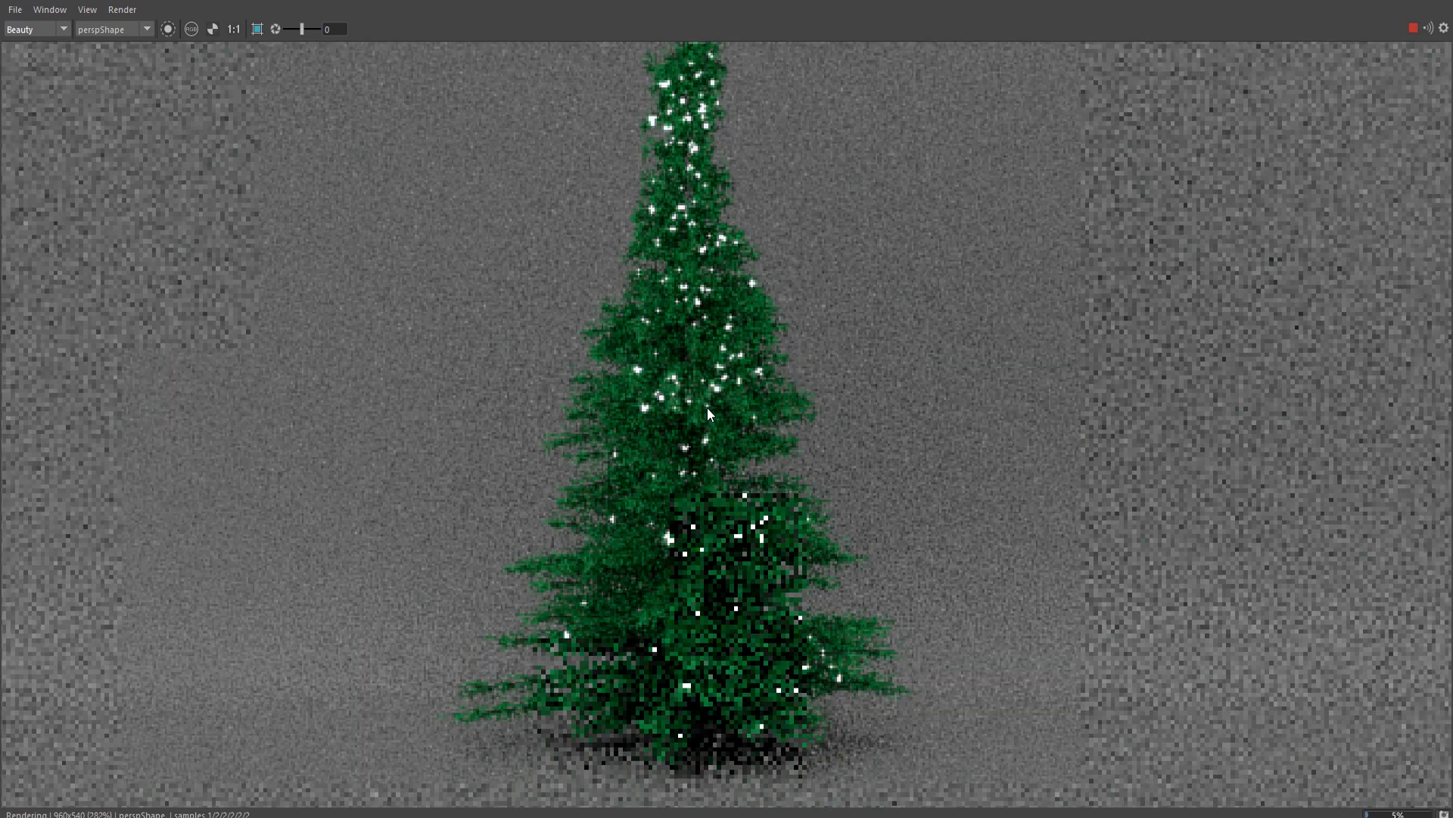
scroll(707, 409, up, 3)
scroll(708, 408, down, 1)
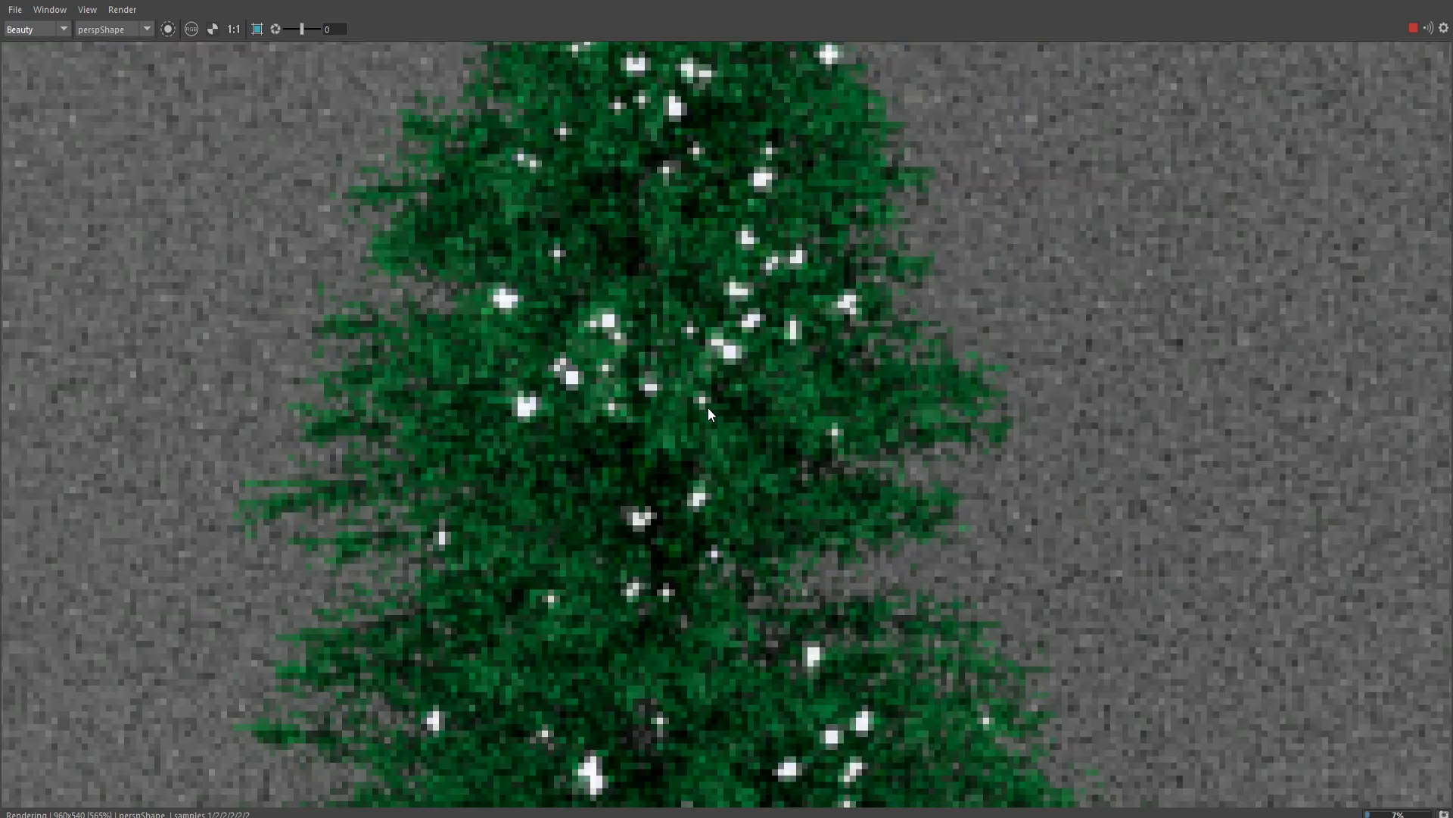
scroll(708, 409, down, 2)
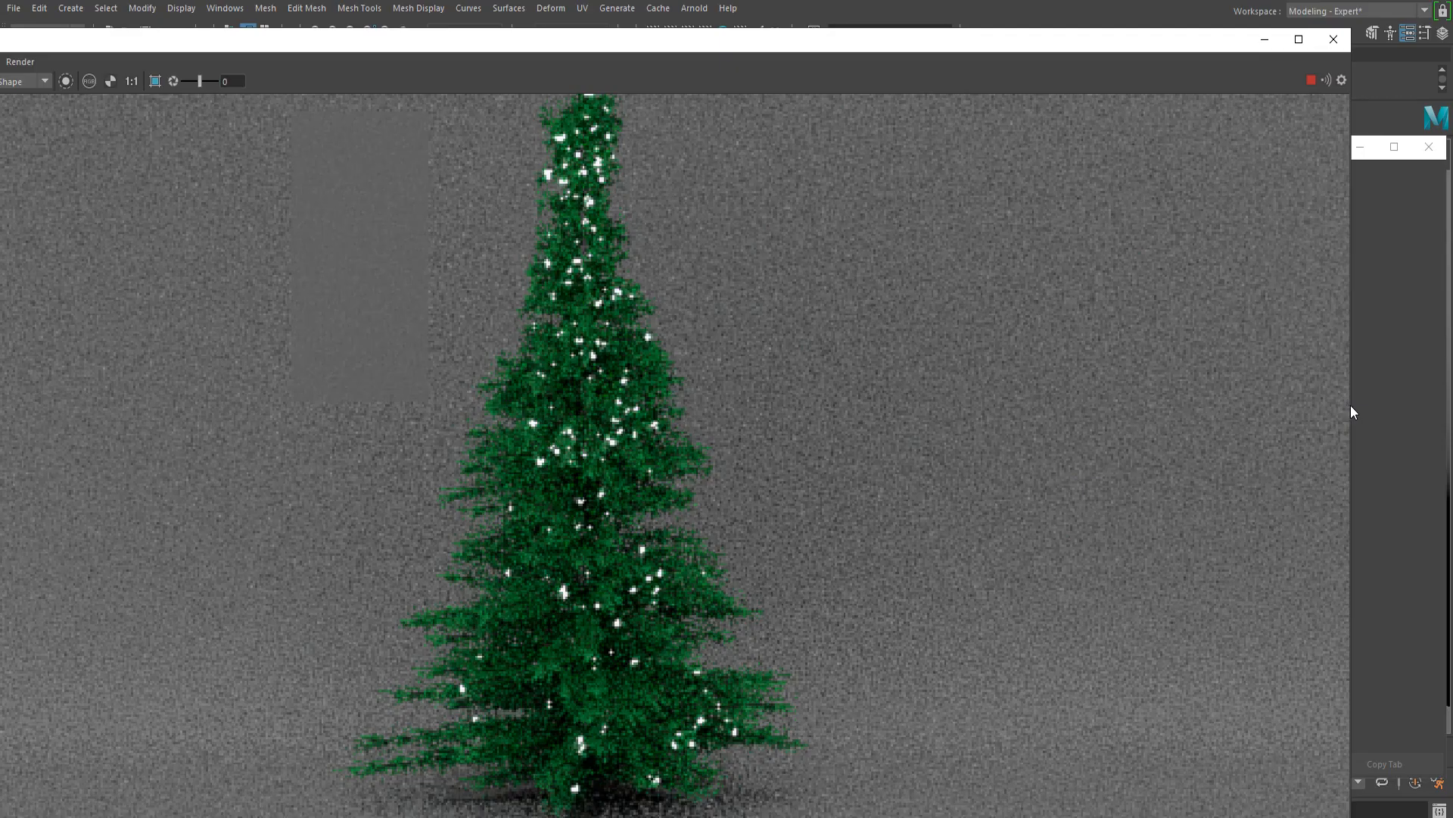
Step: Narrow the Arnold RenderView window and place it clear of the Outliner
drag(1352, 412, 527, 397)
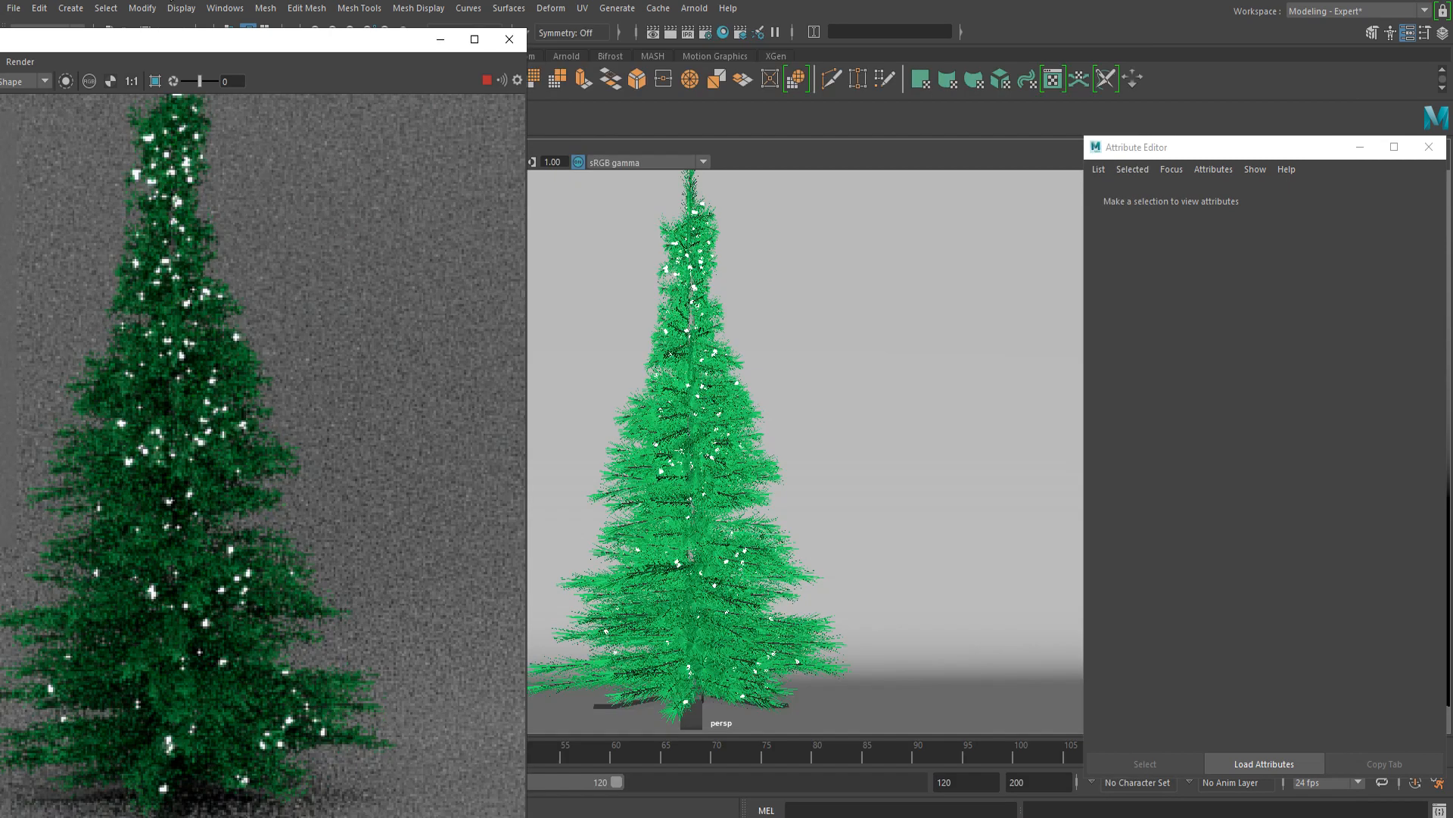
drag(46, 34, 594, 42)
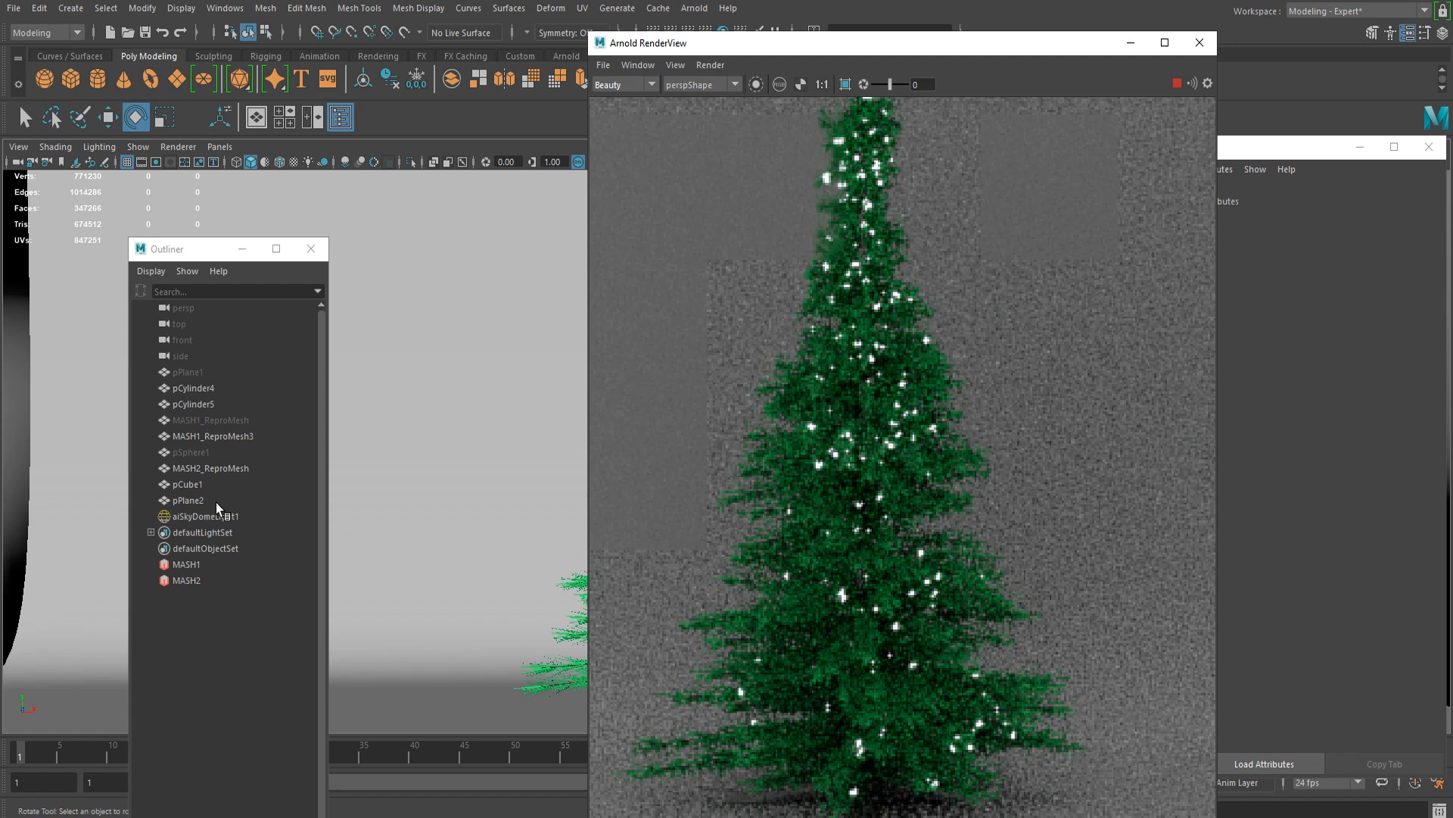
Step: Inspect the color jitter feeding the Base Color of the aiLight material on MASH2_ReproMesh, and return to aiLight
click(189, 501)
drag(856, 44, 700, 32)
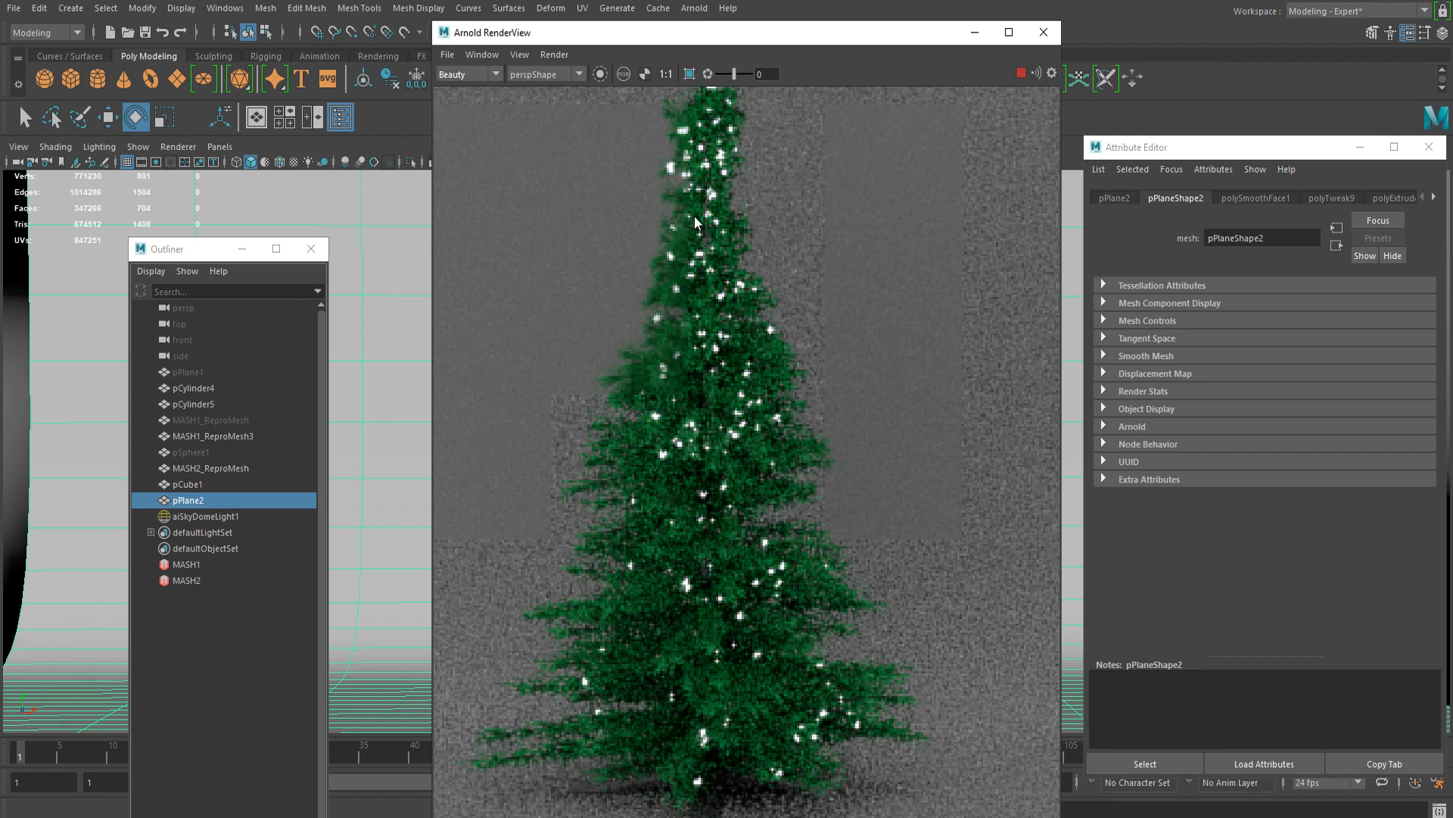
click(659, 322)
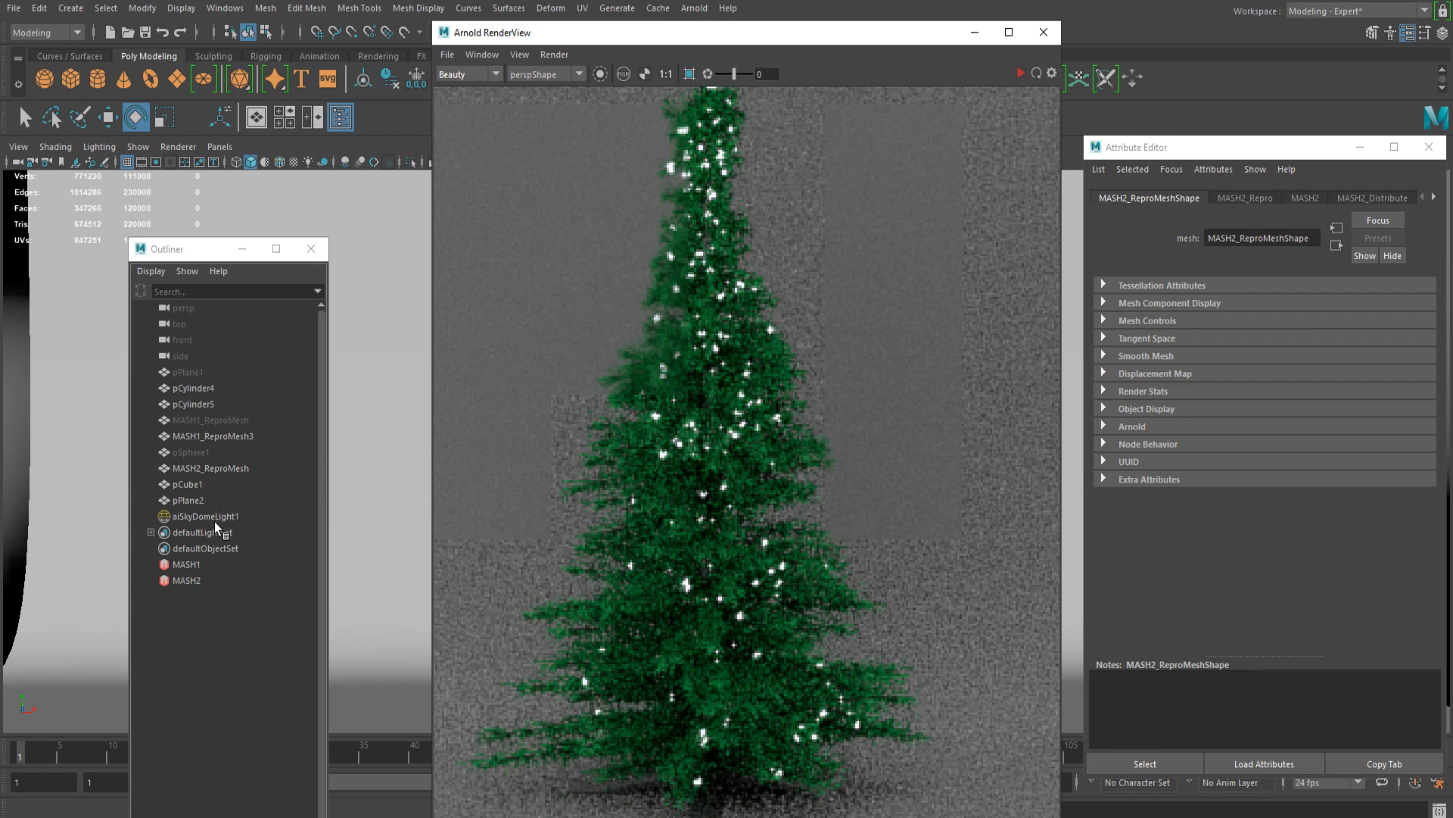
click(202, 486)
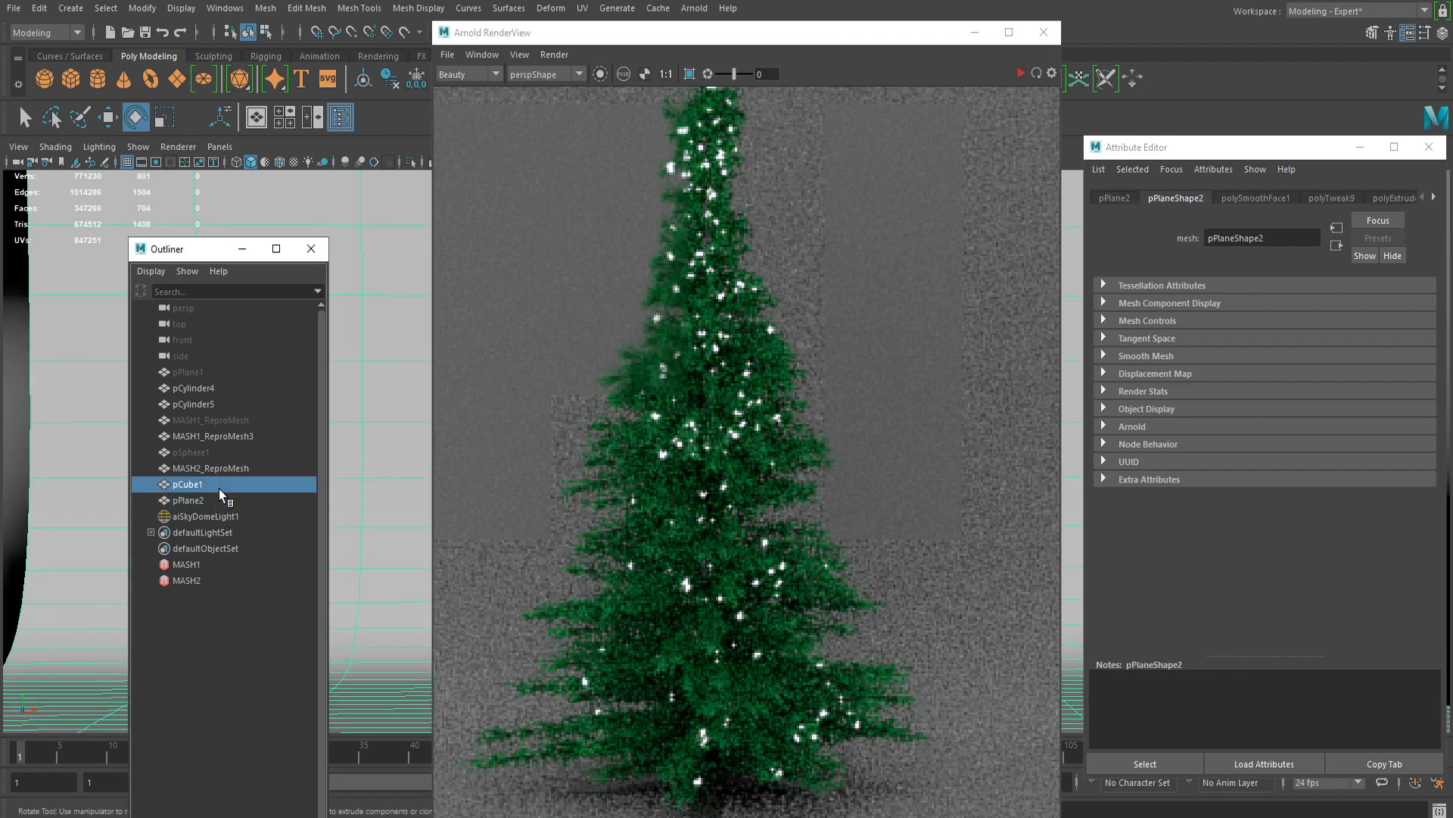
click(232, 470)
drag(775, 44, 396, 114)
scroll(1289, 194, down, 5)
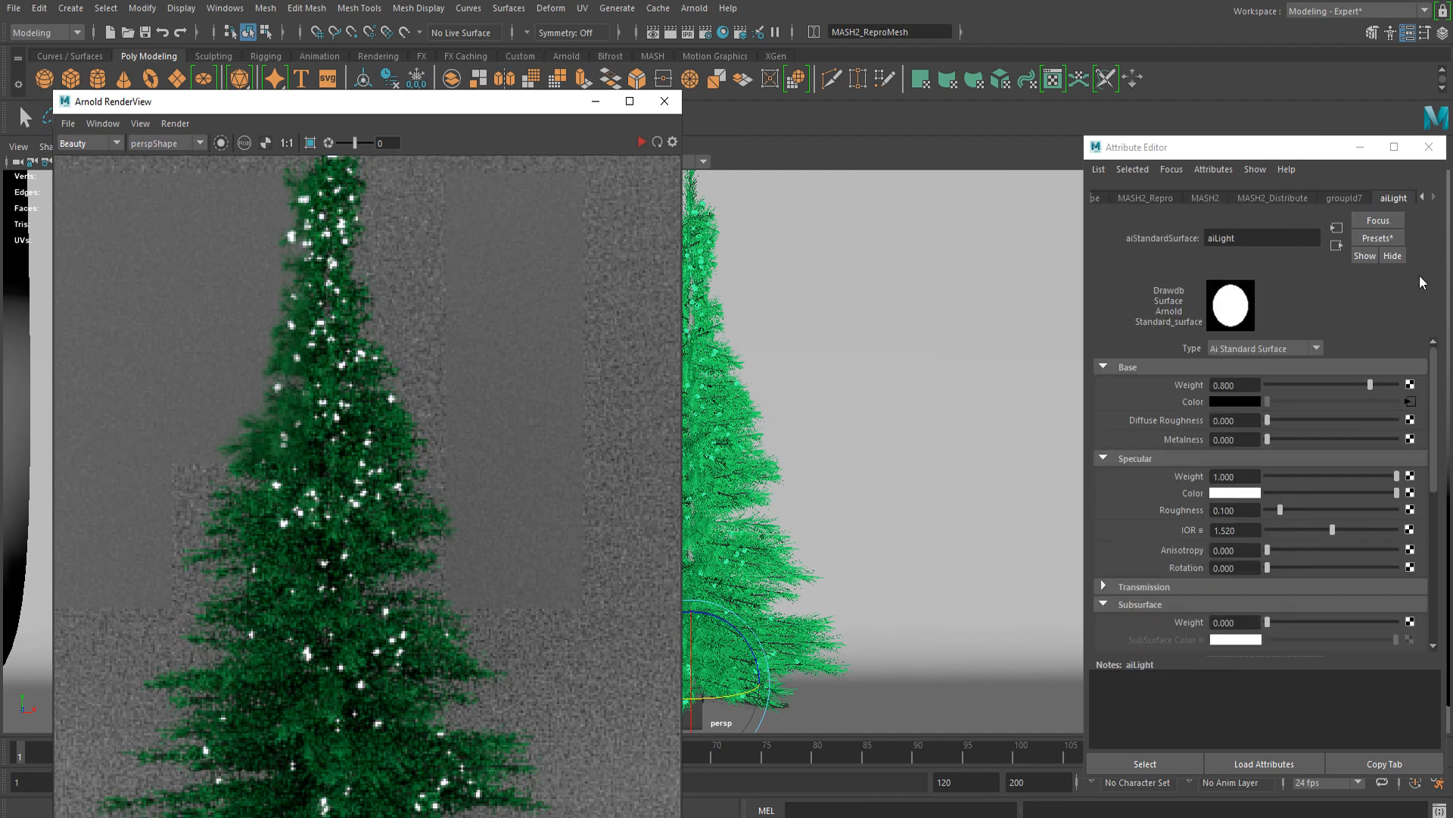
click(1411, 402)
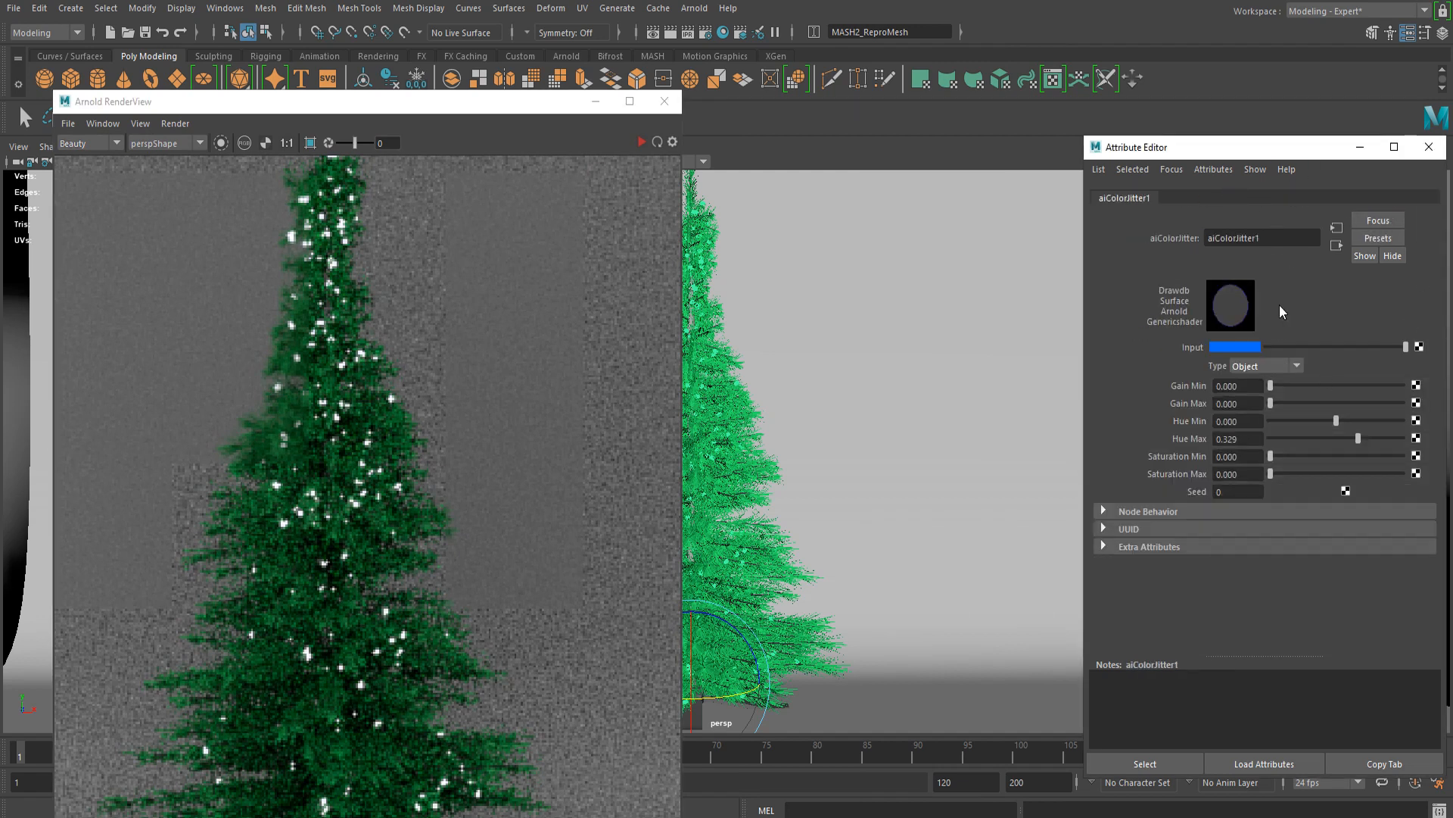
click(640, 141)
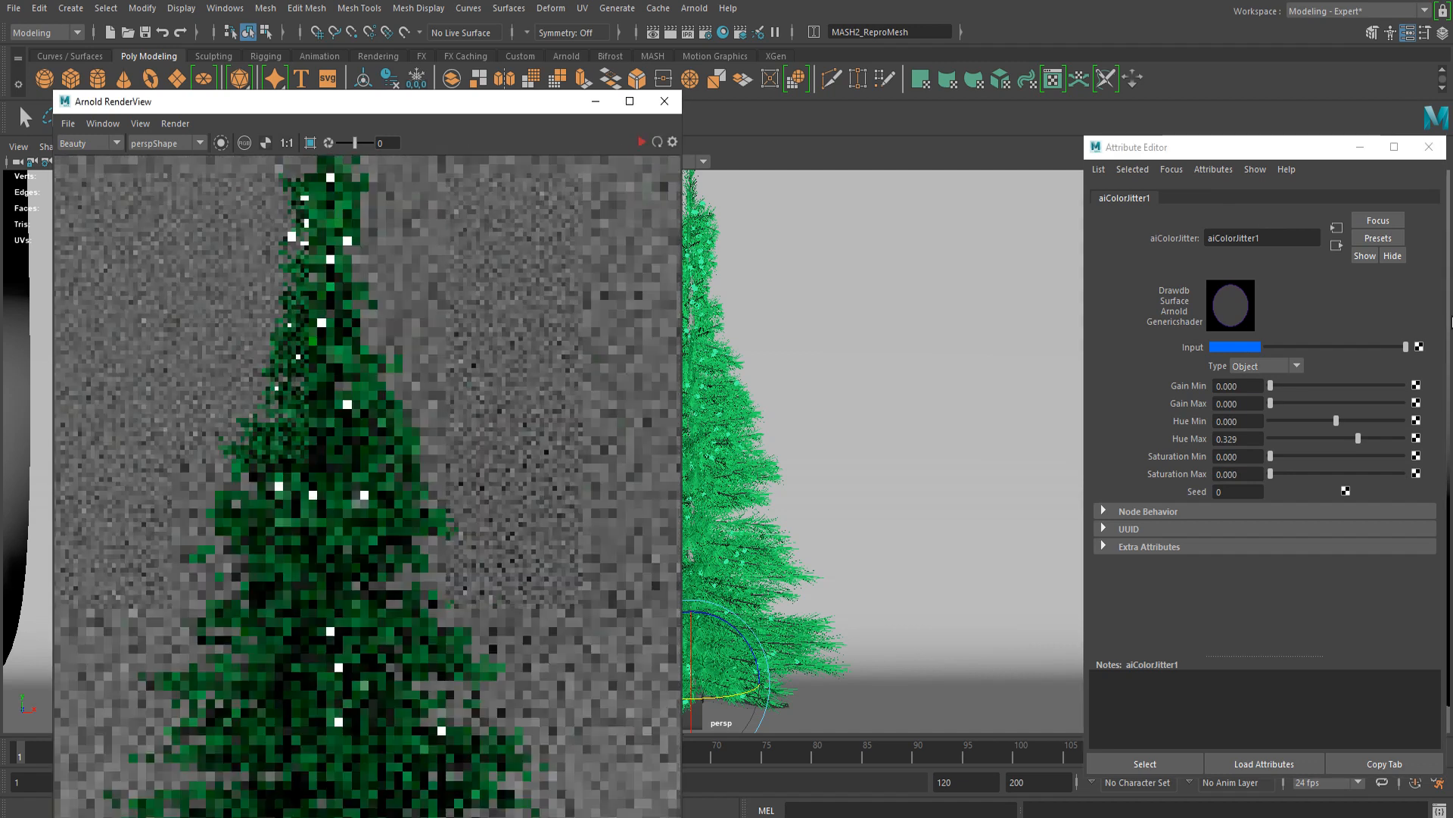
click(1339, 245)
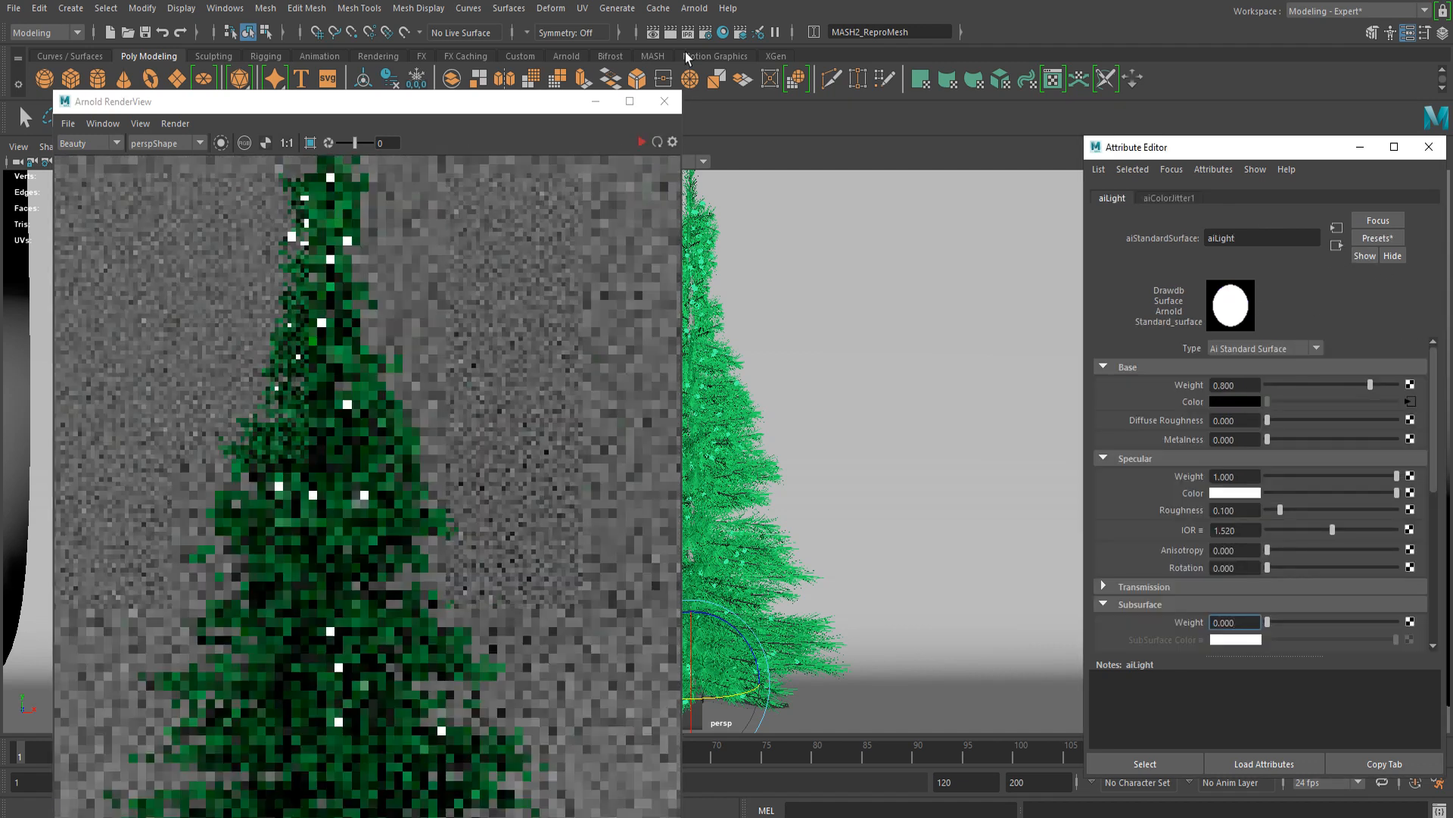
Step: Open the Hypershade and graph the aiLight material's shading network in the work area
click(719, 34)
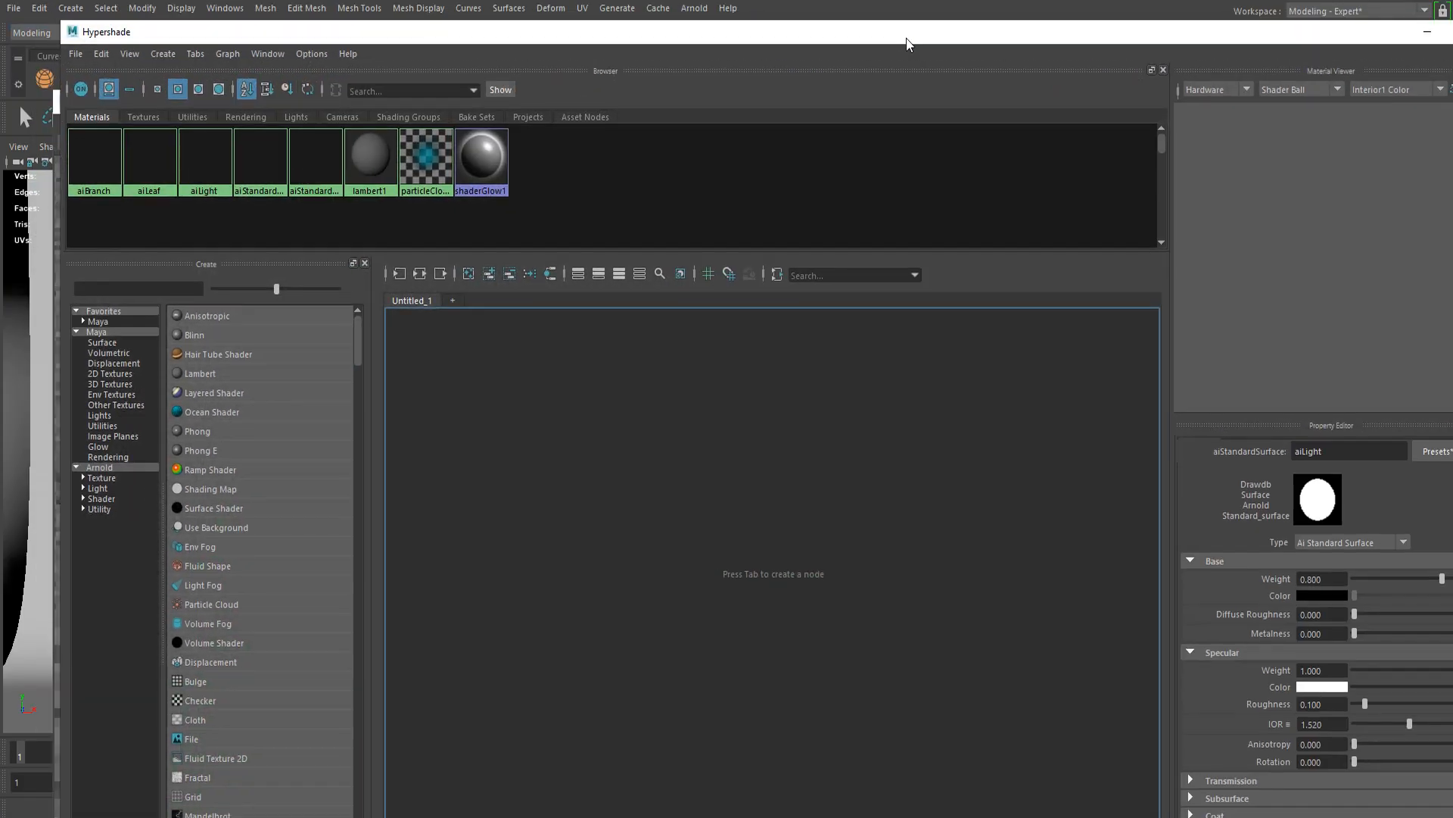
drag(899, 32, 974, 35)
right_drag(276, 165, 281, 215)
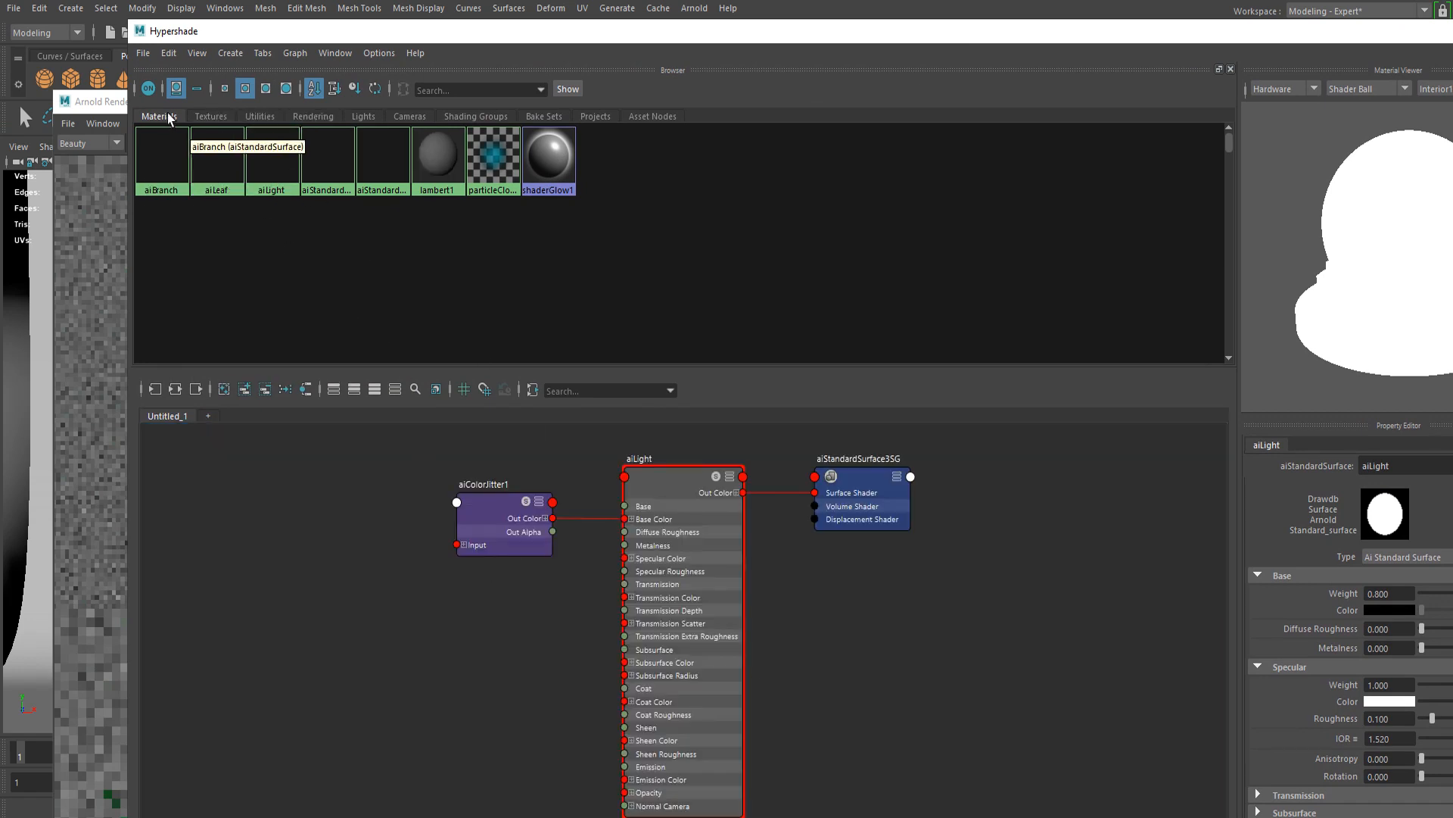
scroll(548, 548, up, 2)
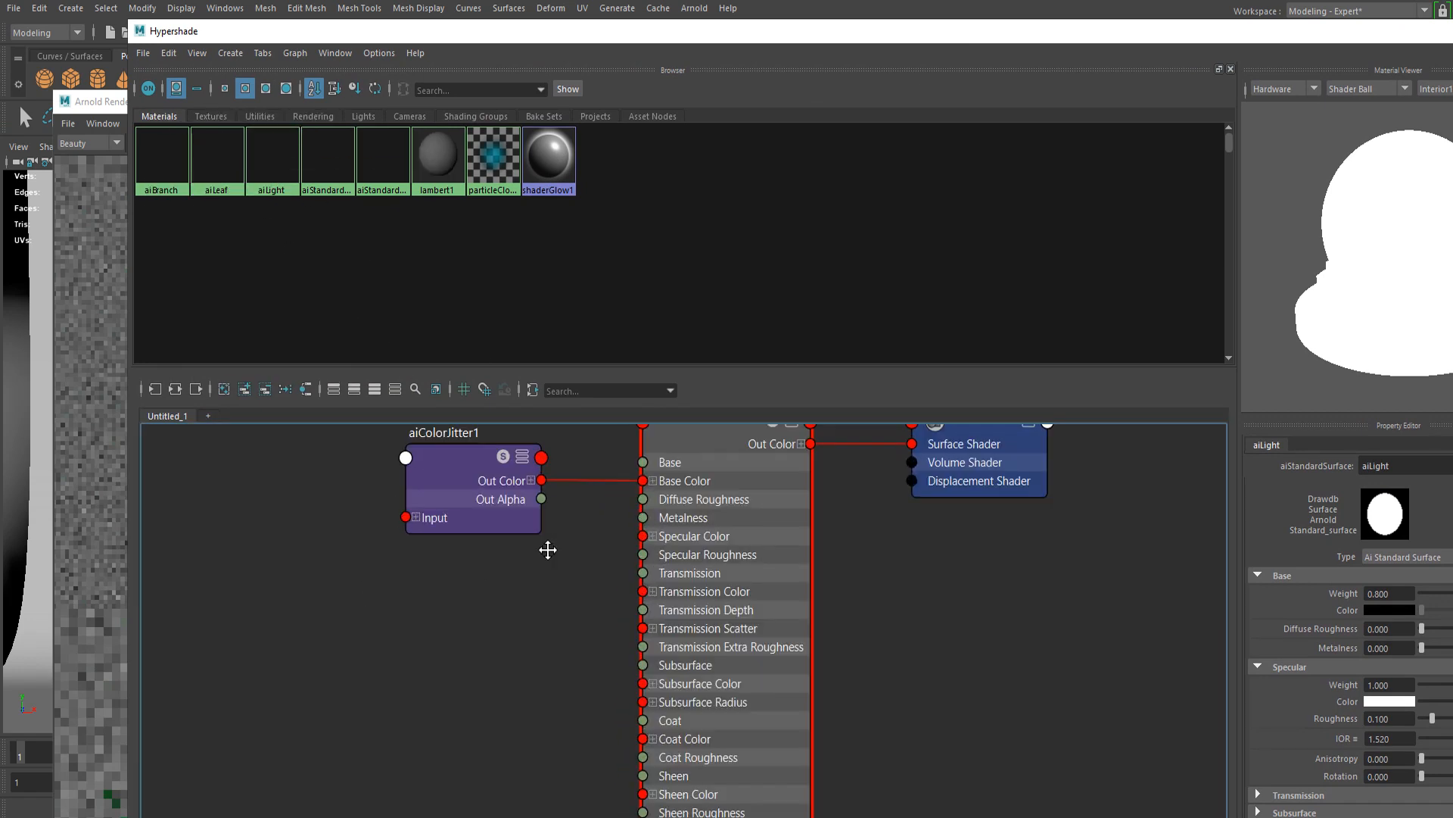
scroll(560, 583, down, 4)
scroll(565, 572, up, 2)
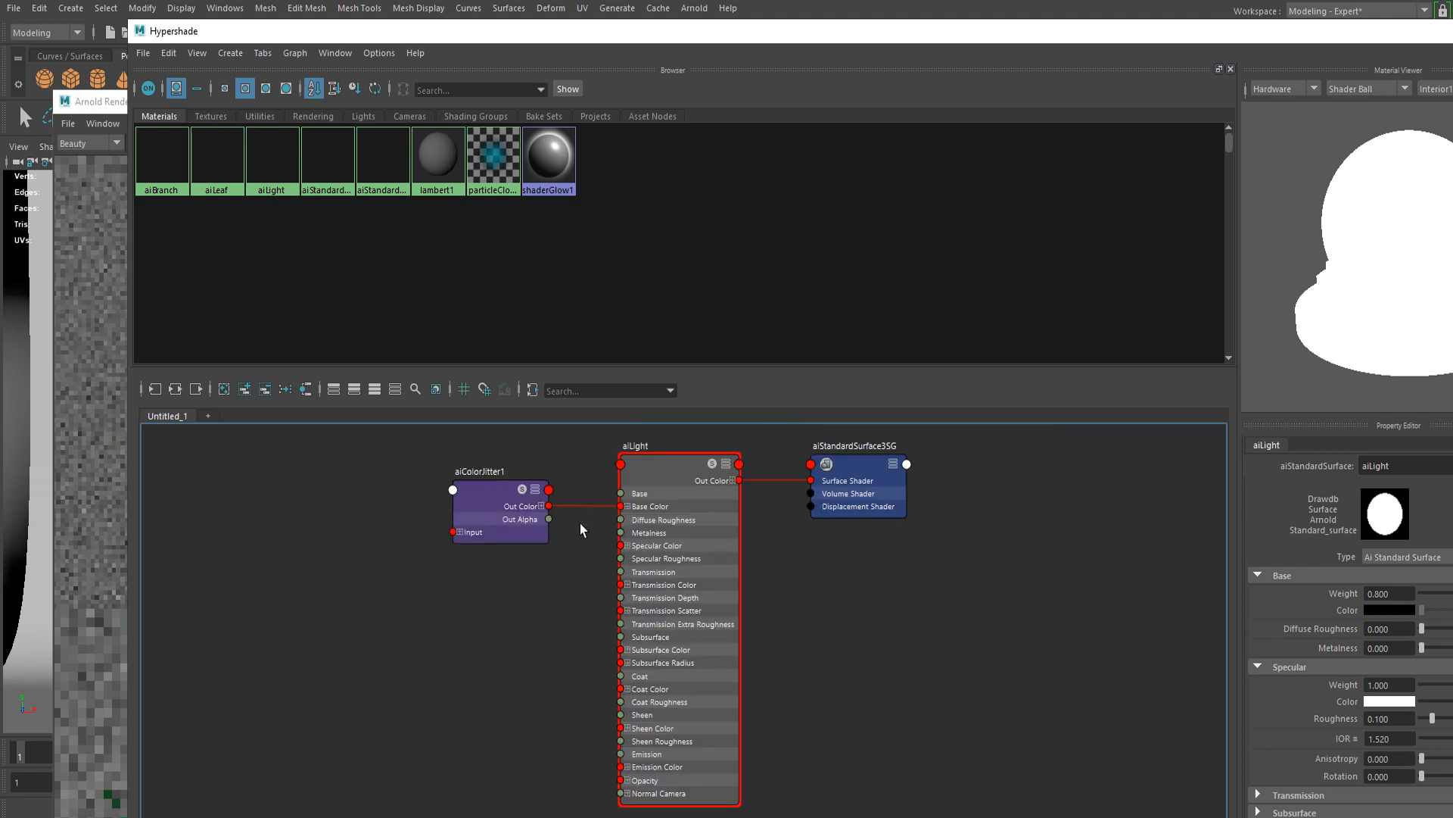
Step: Reroute aiColorJitter1's Out Color from aiLight's Base Color to its Emission Color, and close the Hypershade
drag(593, 506, 620, 766)
double_click(1138, 33)
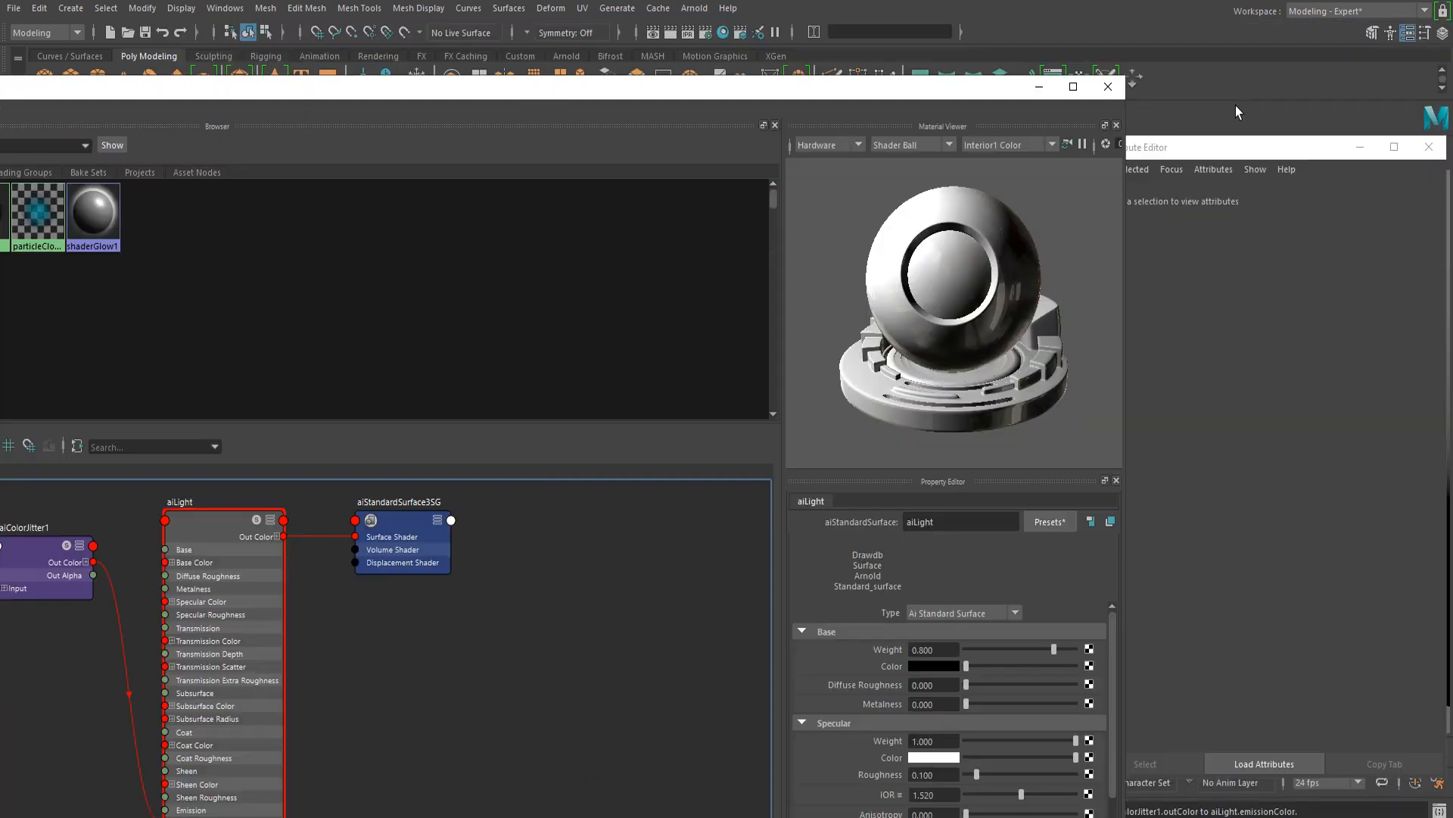
click(1109, 86)
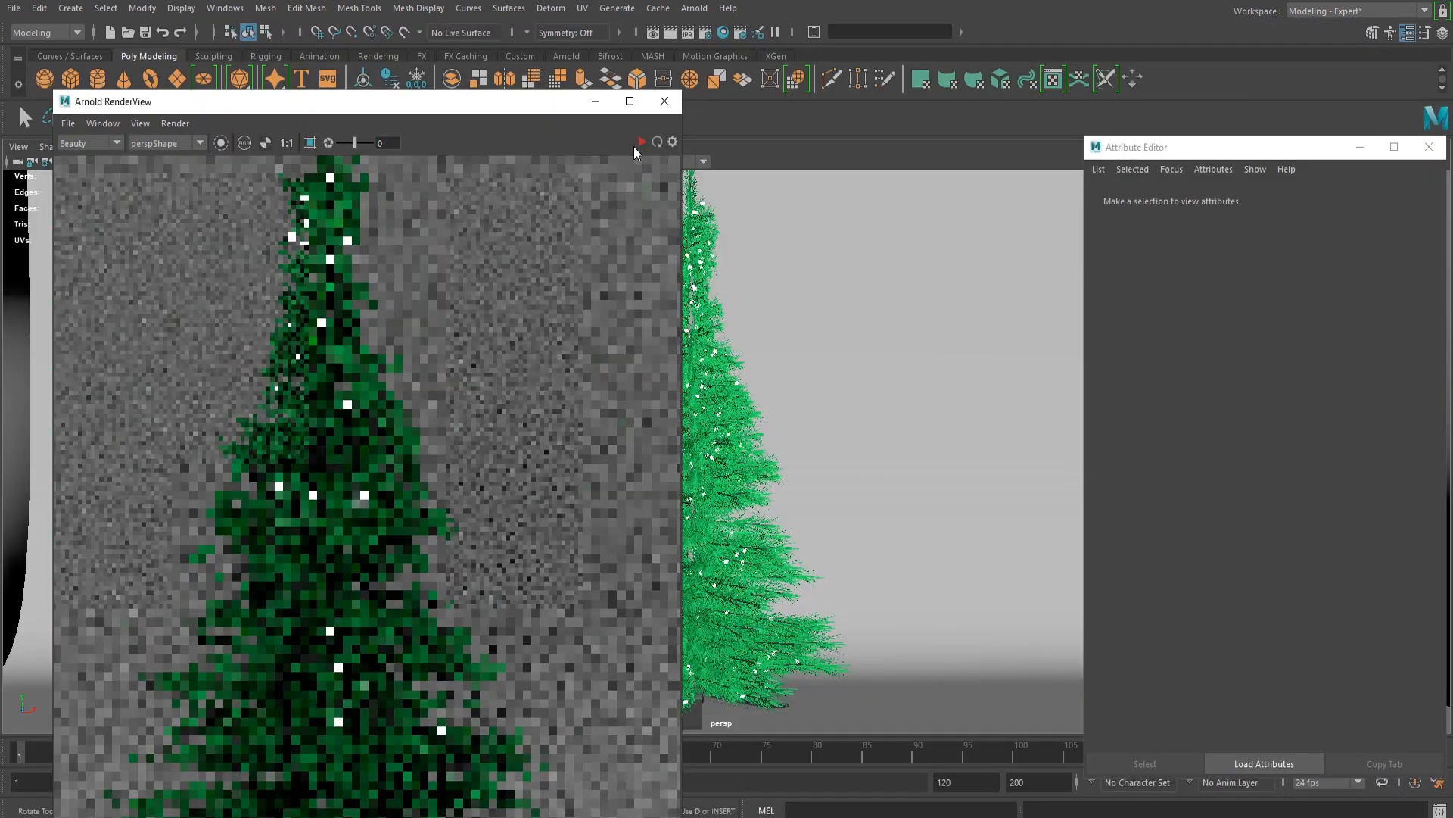
Step: Render the scene in Arnold to check the lights' emission color, and move the render window clear of the Outliner
click(641, 142)
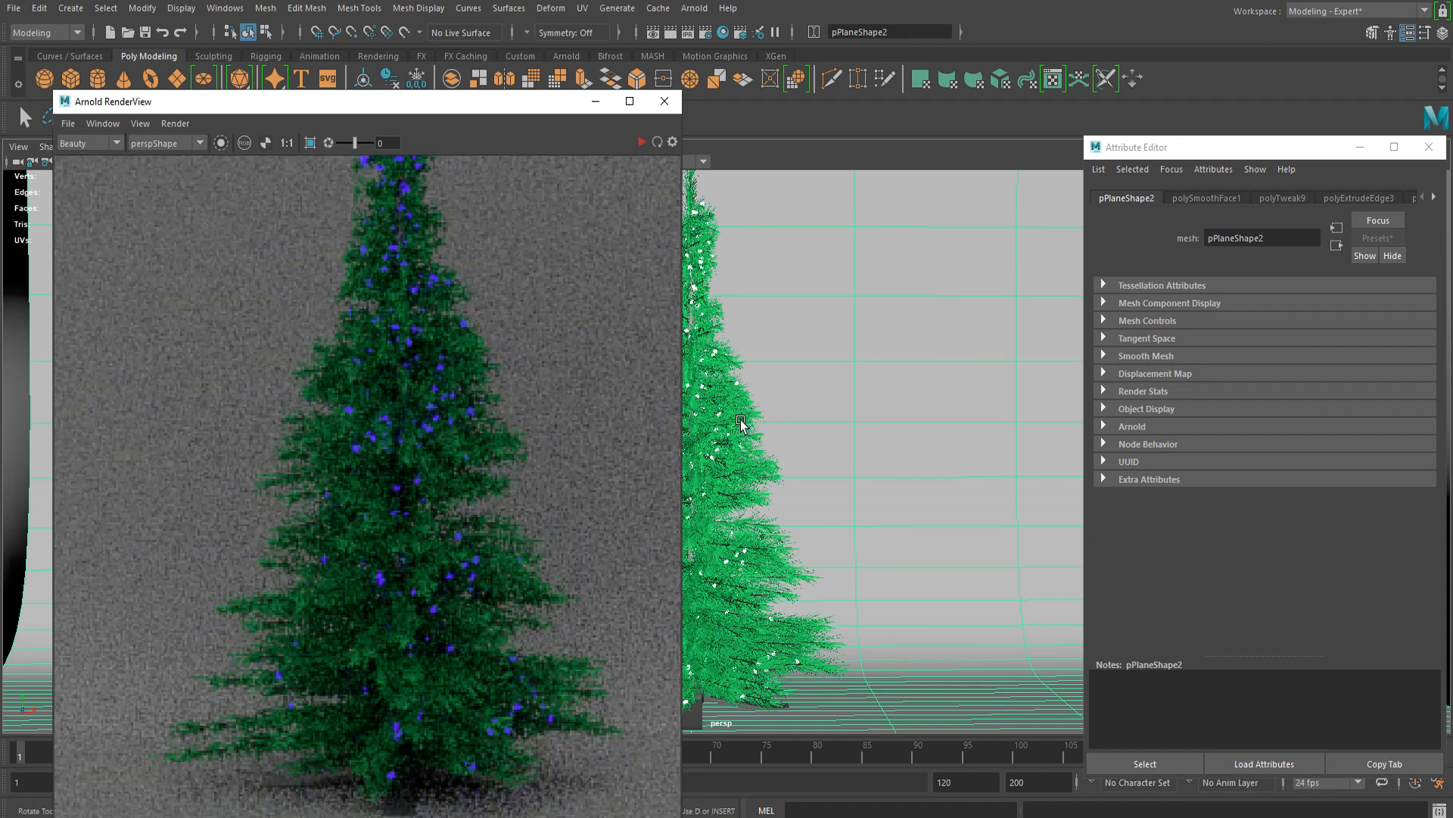
scroll(427, 274, up, 5)
scroll(463, 270, down, 5)
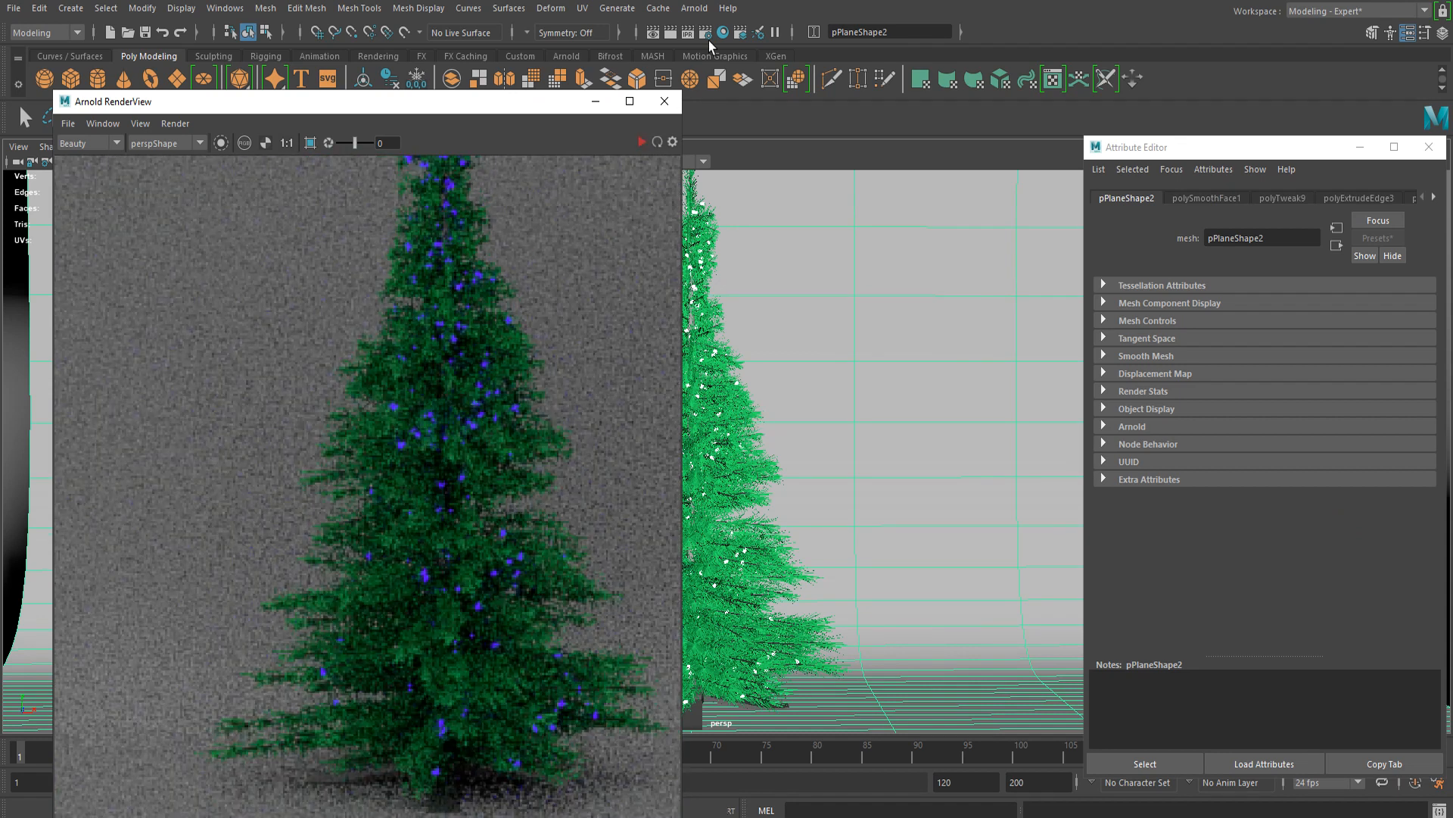
scroll(1227, 196, down, 5)
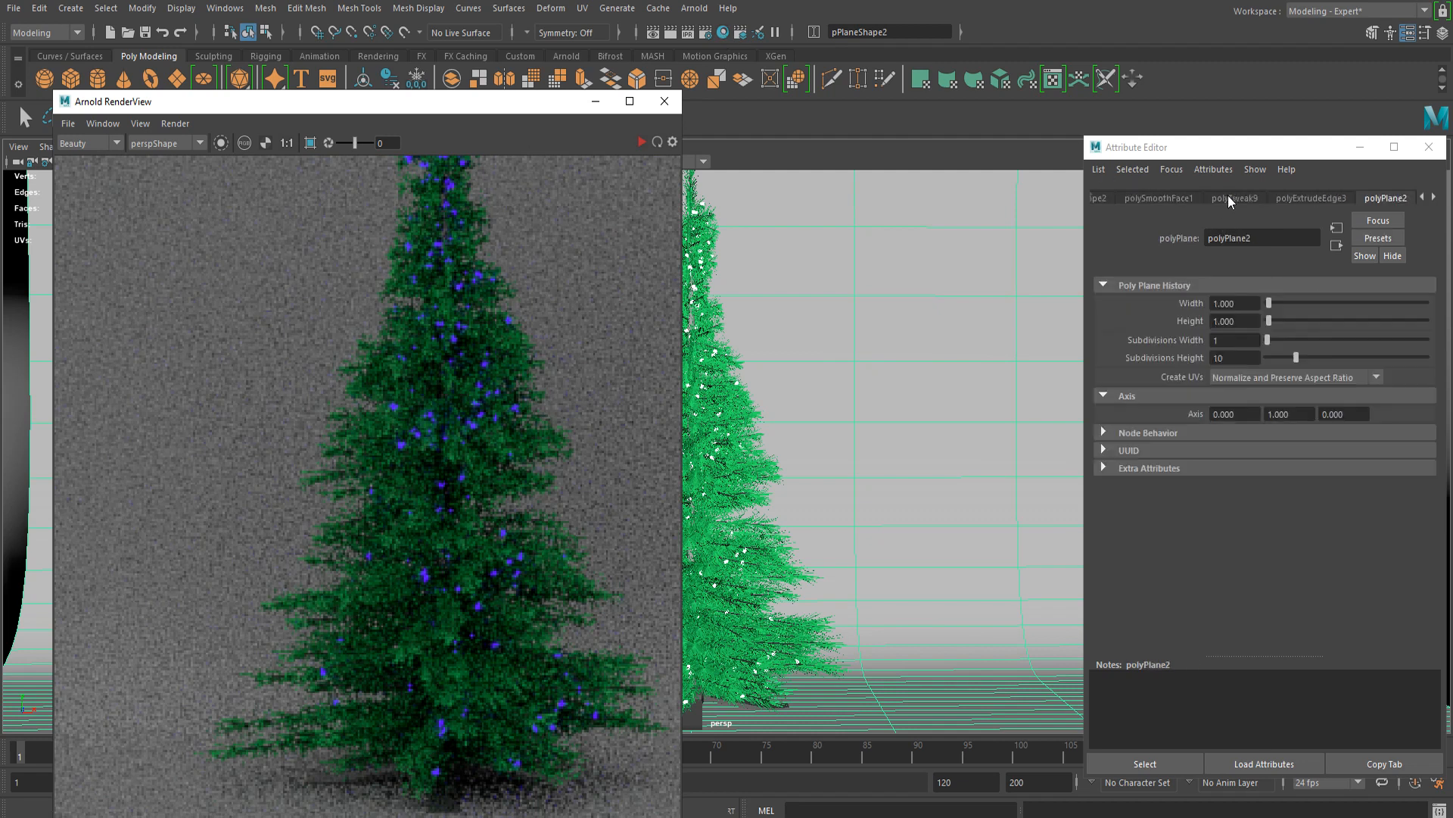
drag(136, 103, 417, 80)
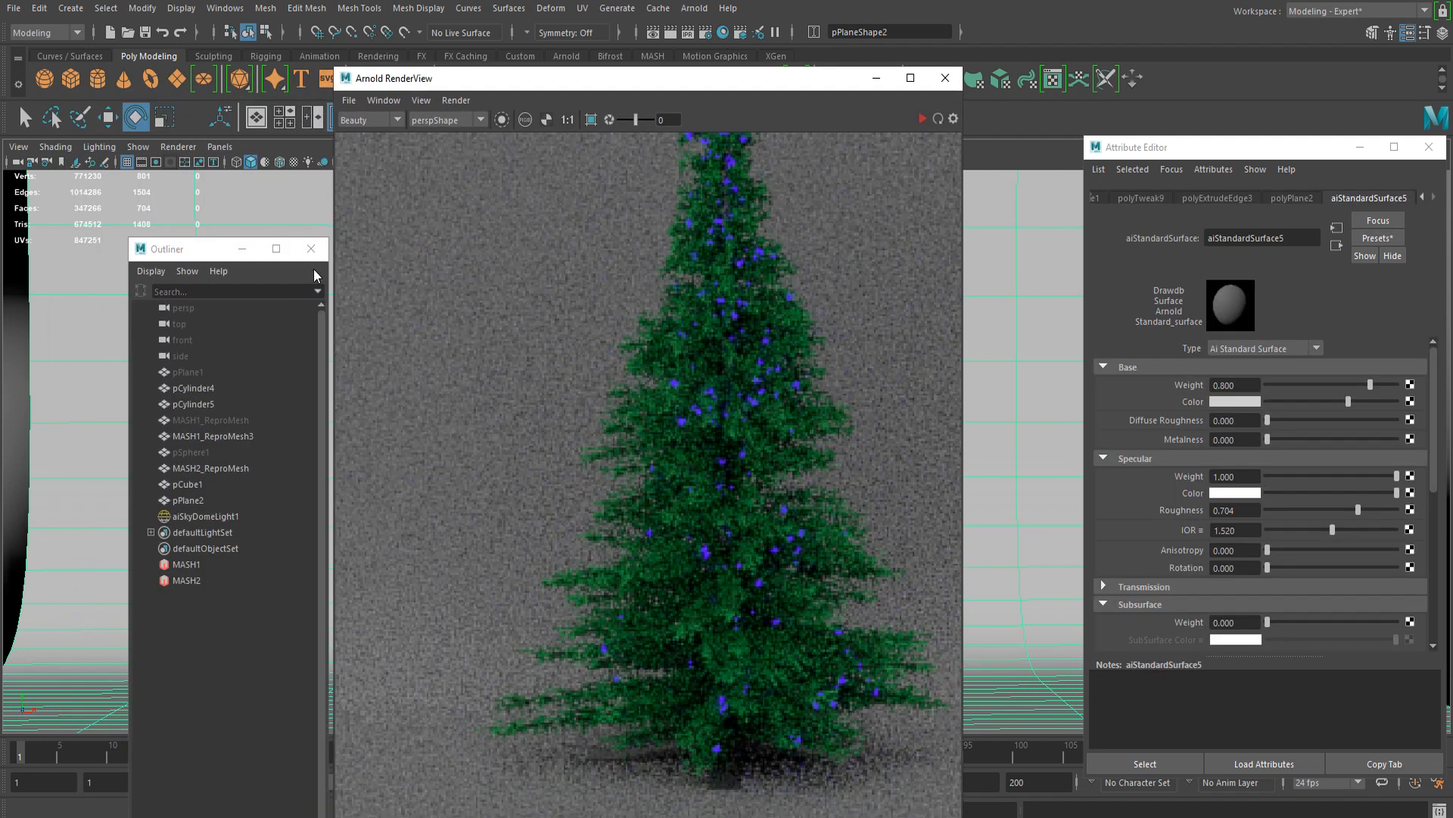
Step: Open the color jitter on aiLight's Emission Color, start the live Arnold render, and set Hue Max to 0.988
click(227, 467)
scroll(1310, 524, down, 8)
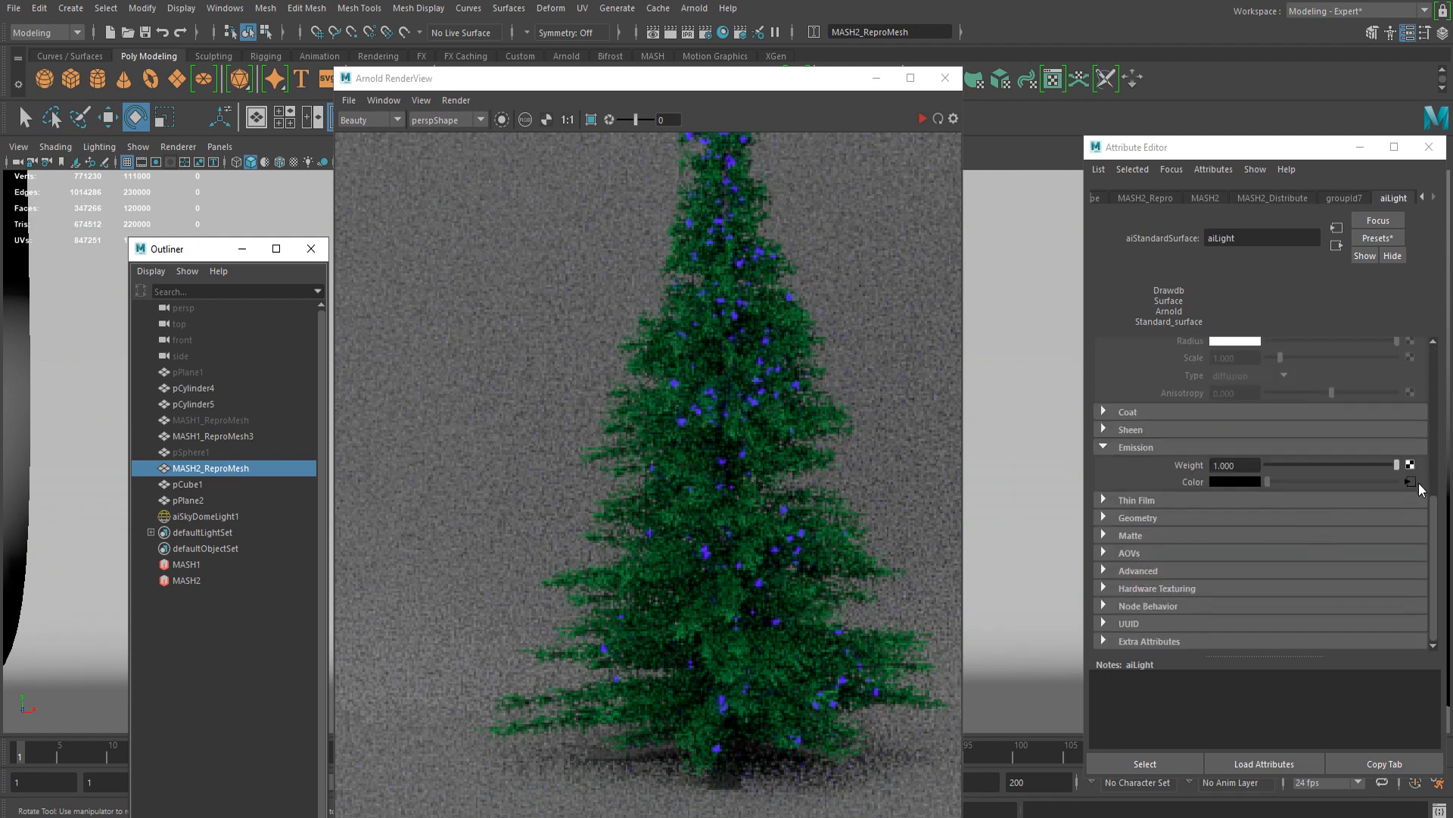
click(1415, 483)
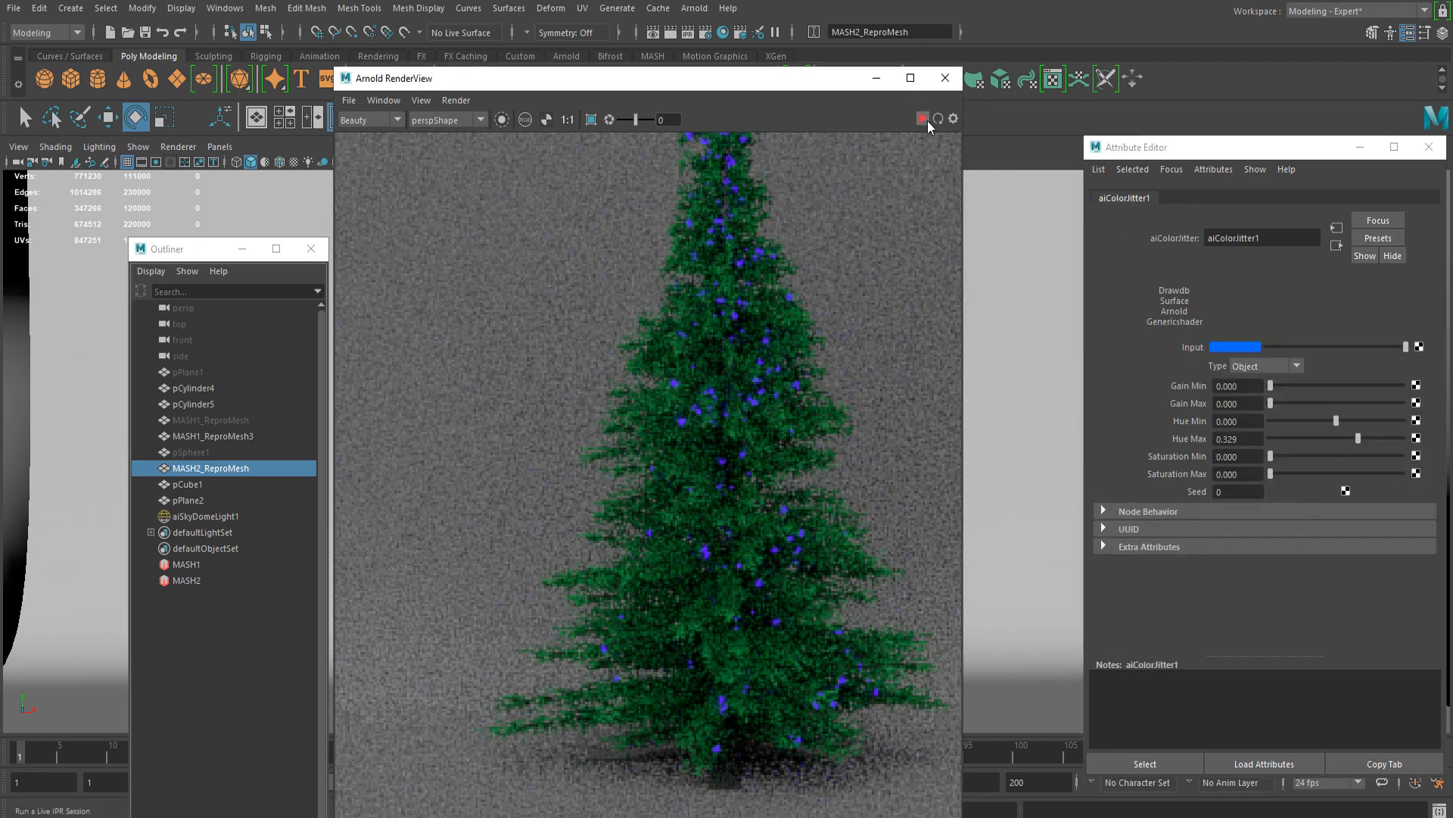
click(922, 119)
drag(1357, 438, 1402, 439)
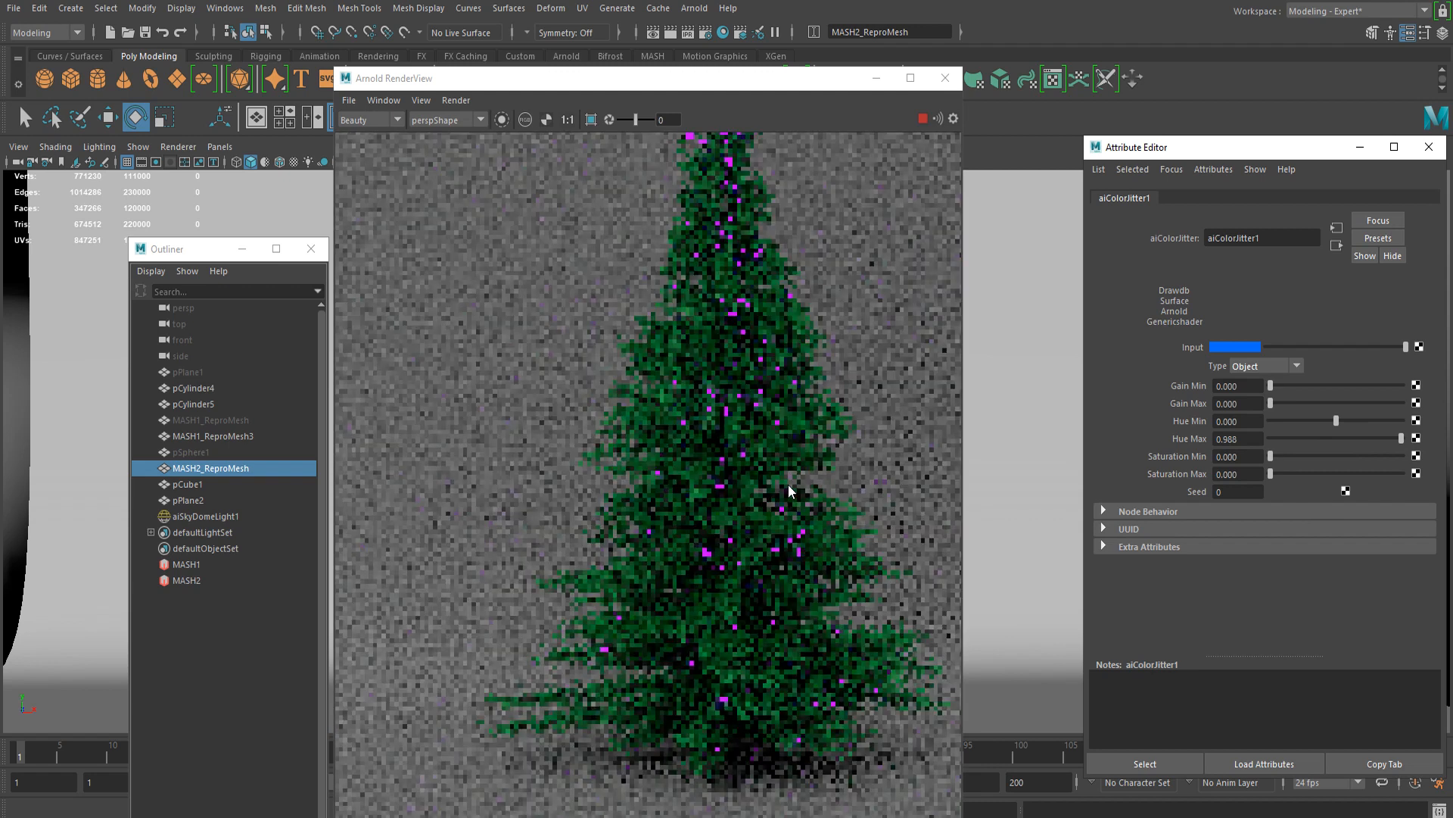
Step: Set the color jitter's Type to Face and its Hue Max to 0.665 so the tree lights vary in color
click(1257, 366)
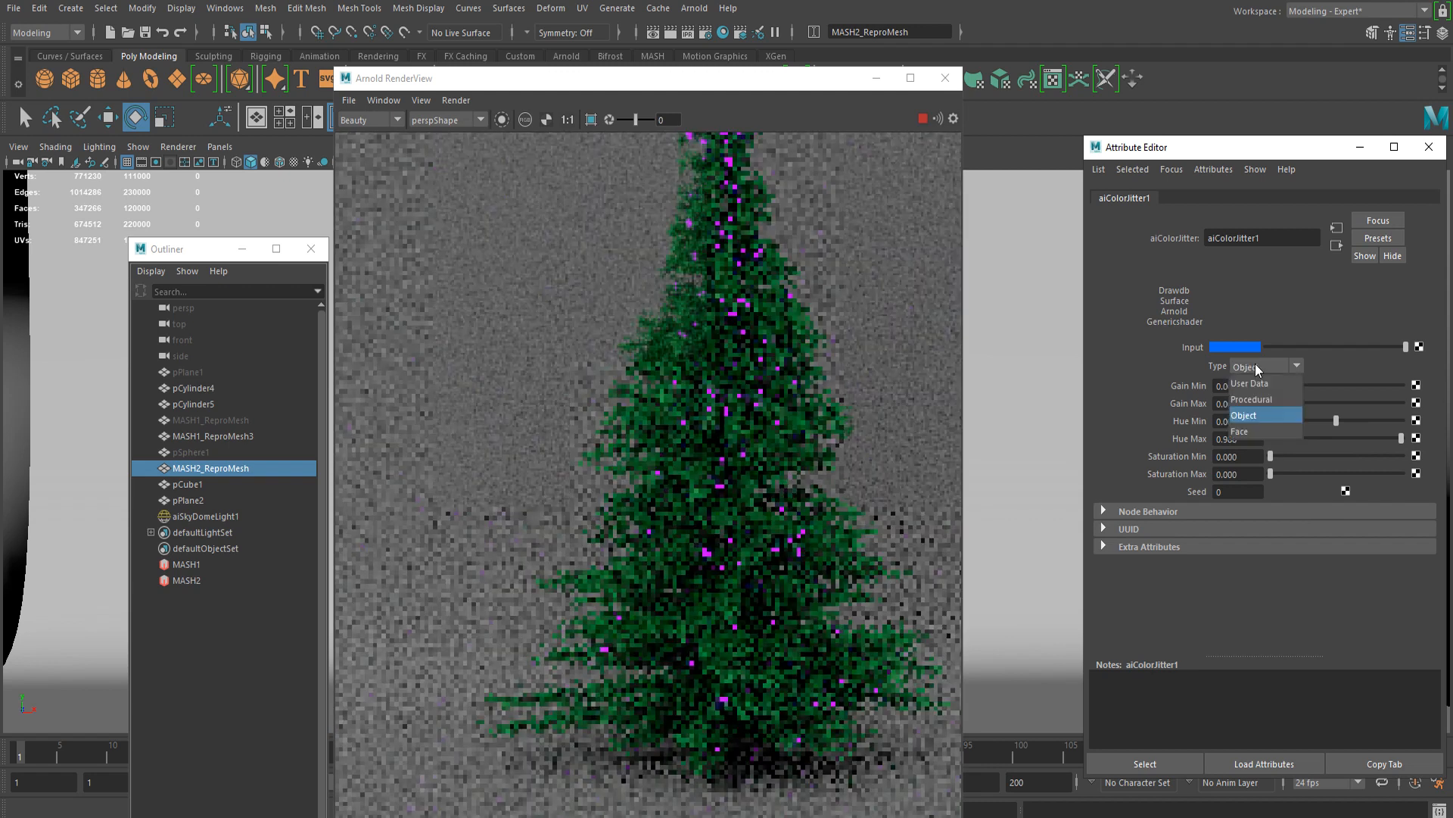
click(1261, 429)
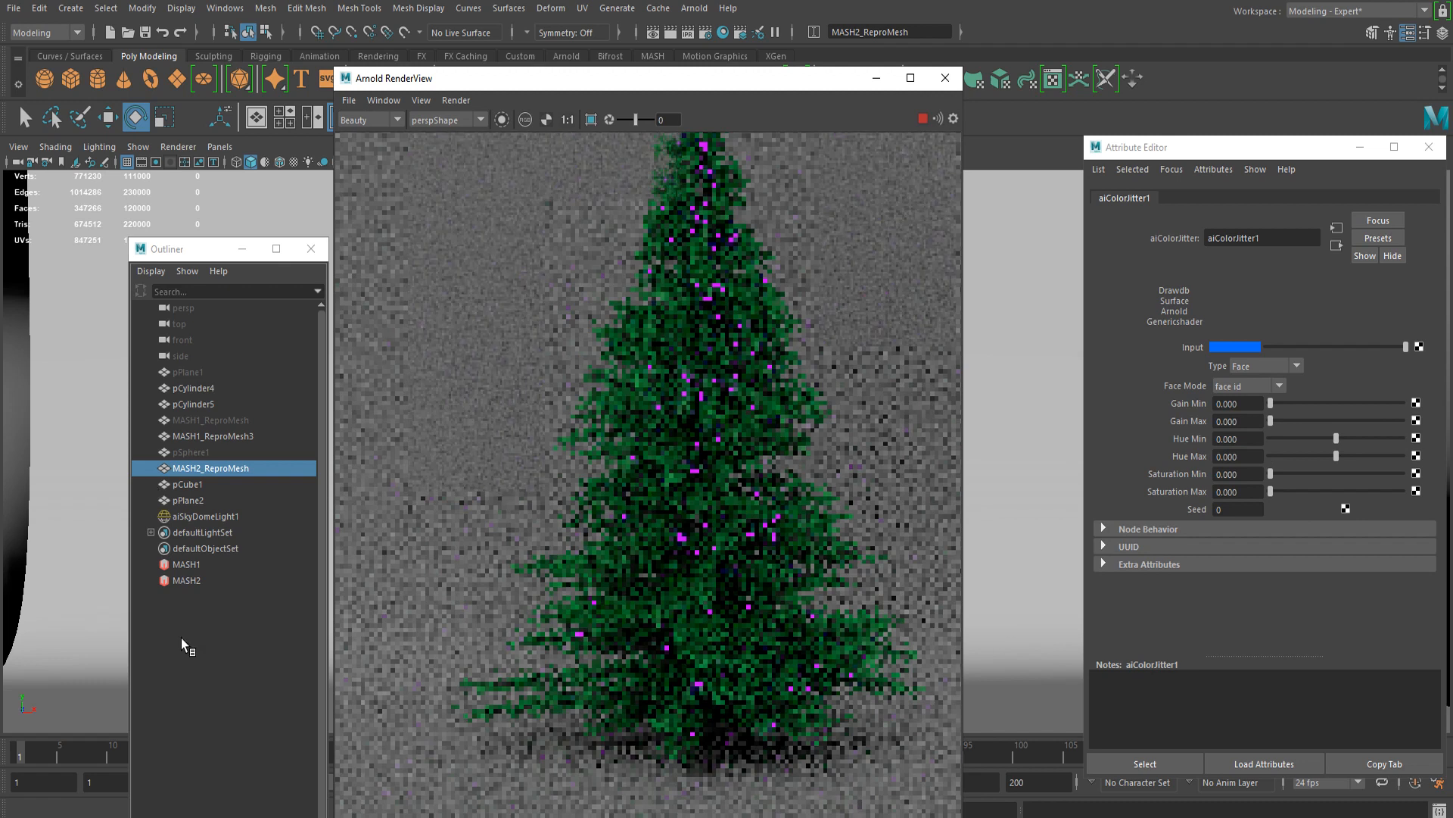
scroll(657, 415, up, 2)
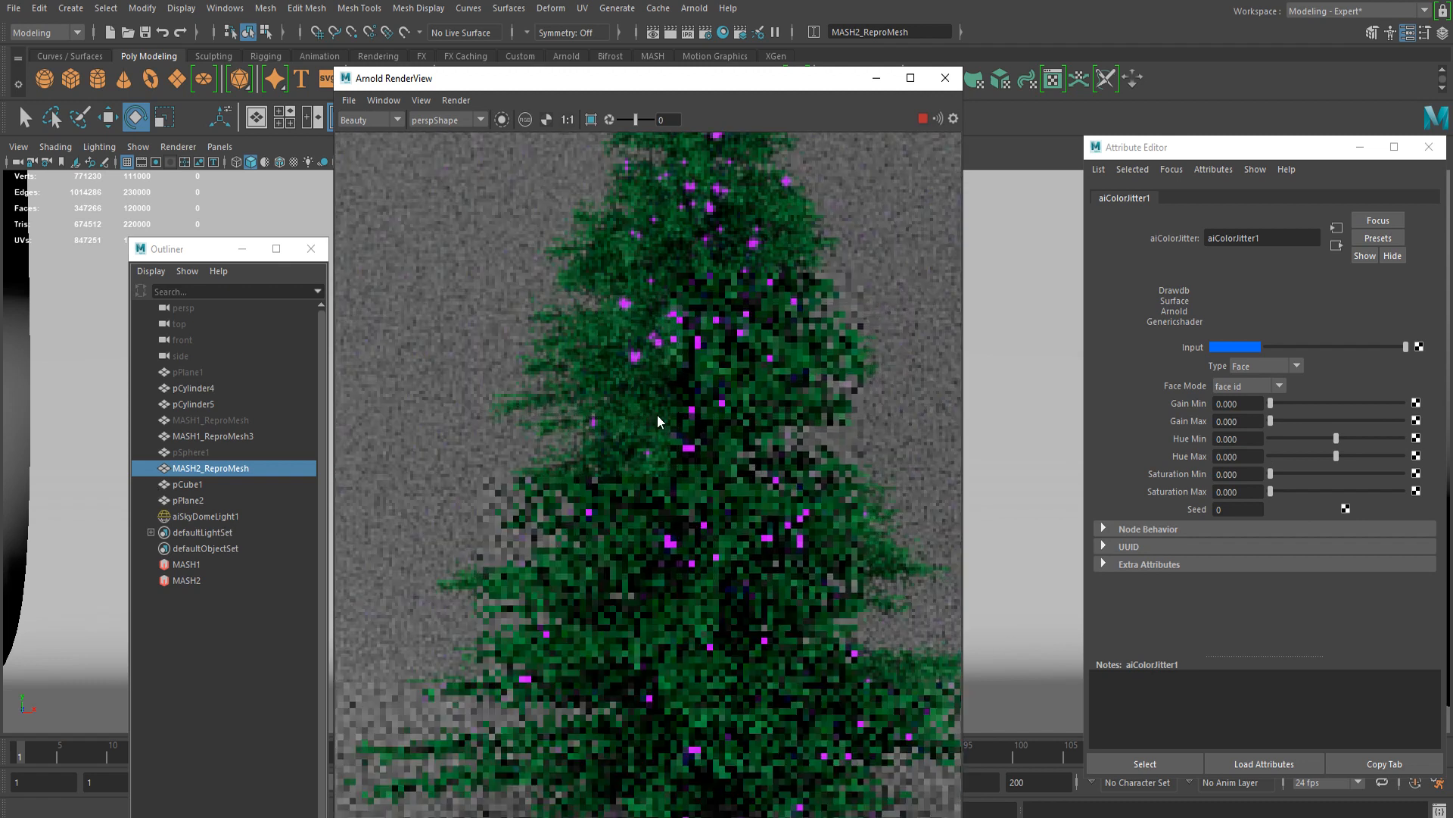
scroll(658, 415, down, 2)
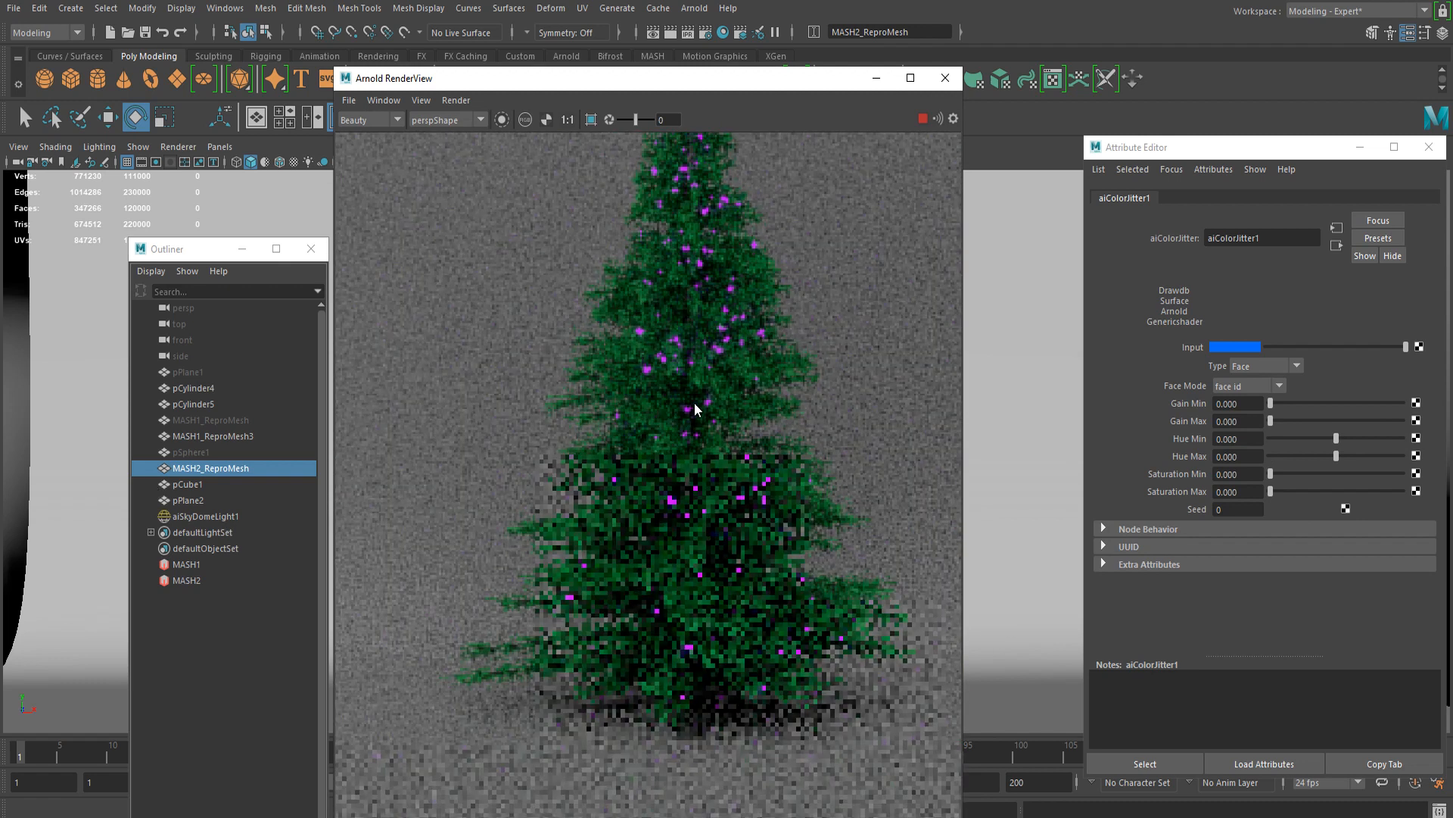
middle_drag(695, 403, 654, 415)
drag(1348, 455, 1379, 456)
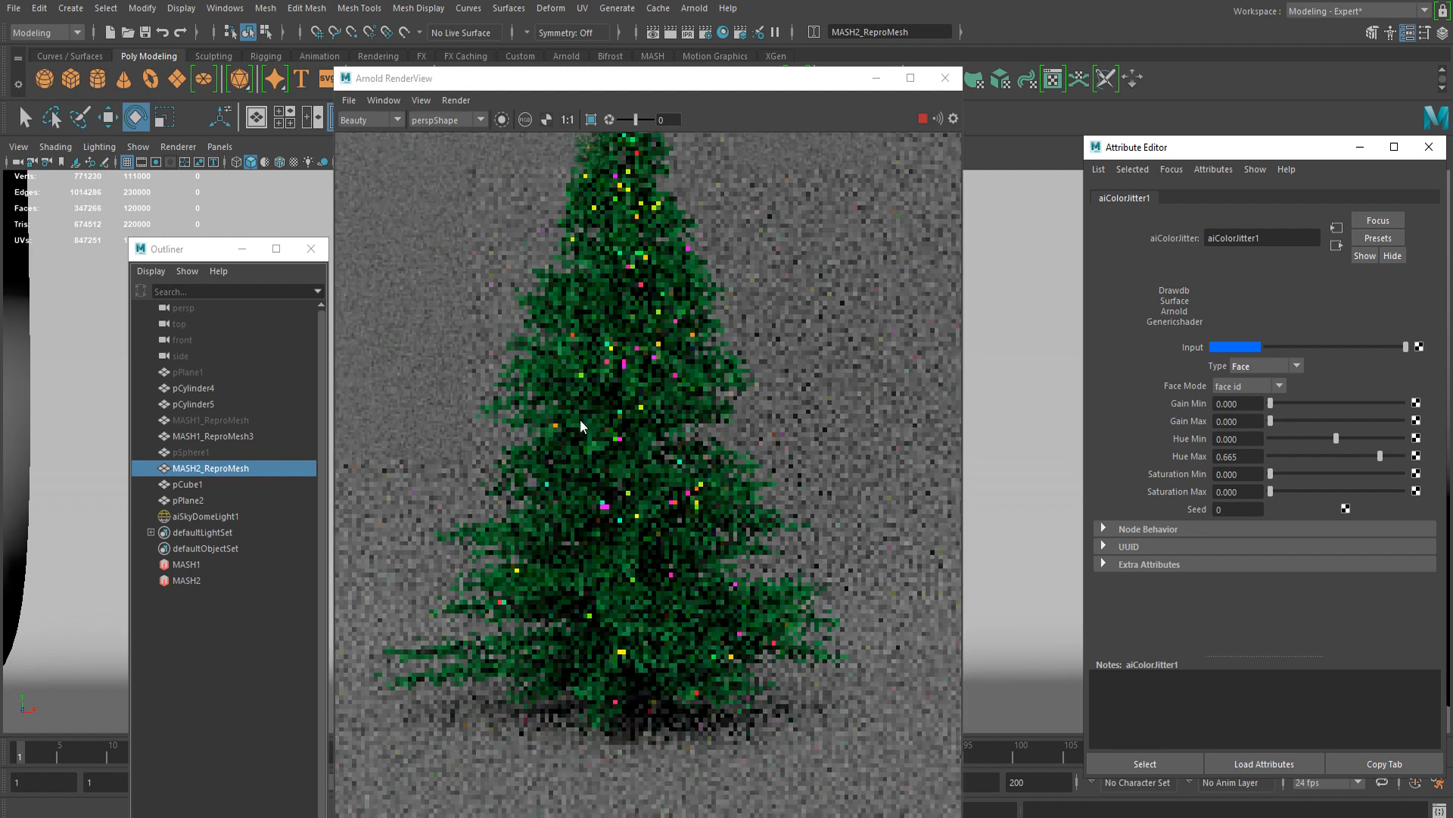
Step: Examine the varied light colors on the rendered tree up close and in the full frame
middle_drag(618, 423, 611, 458)
scroll(611, 454, up, 2)
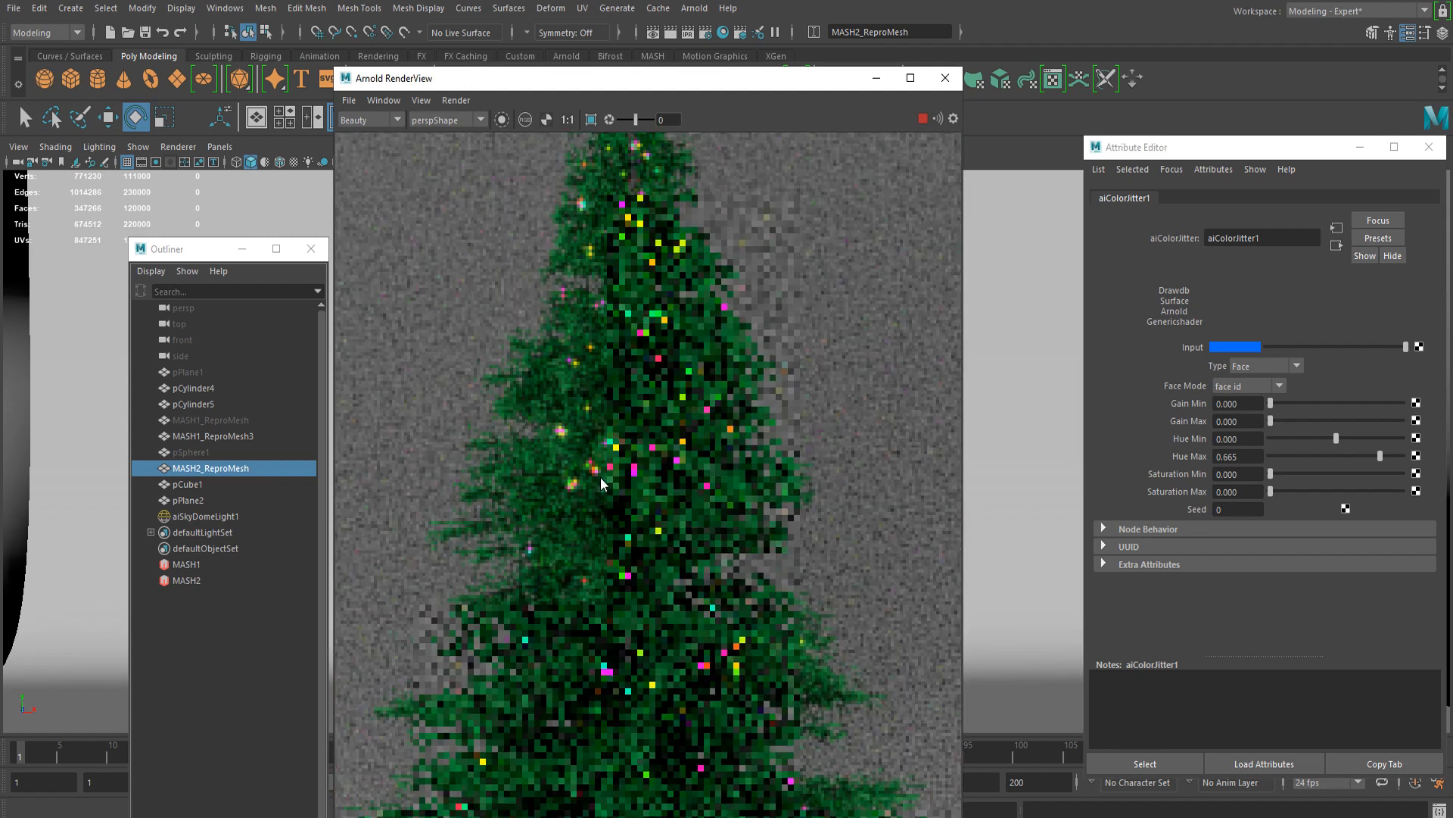
scroll(601, 477, down, 2)
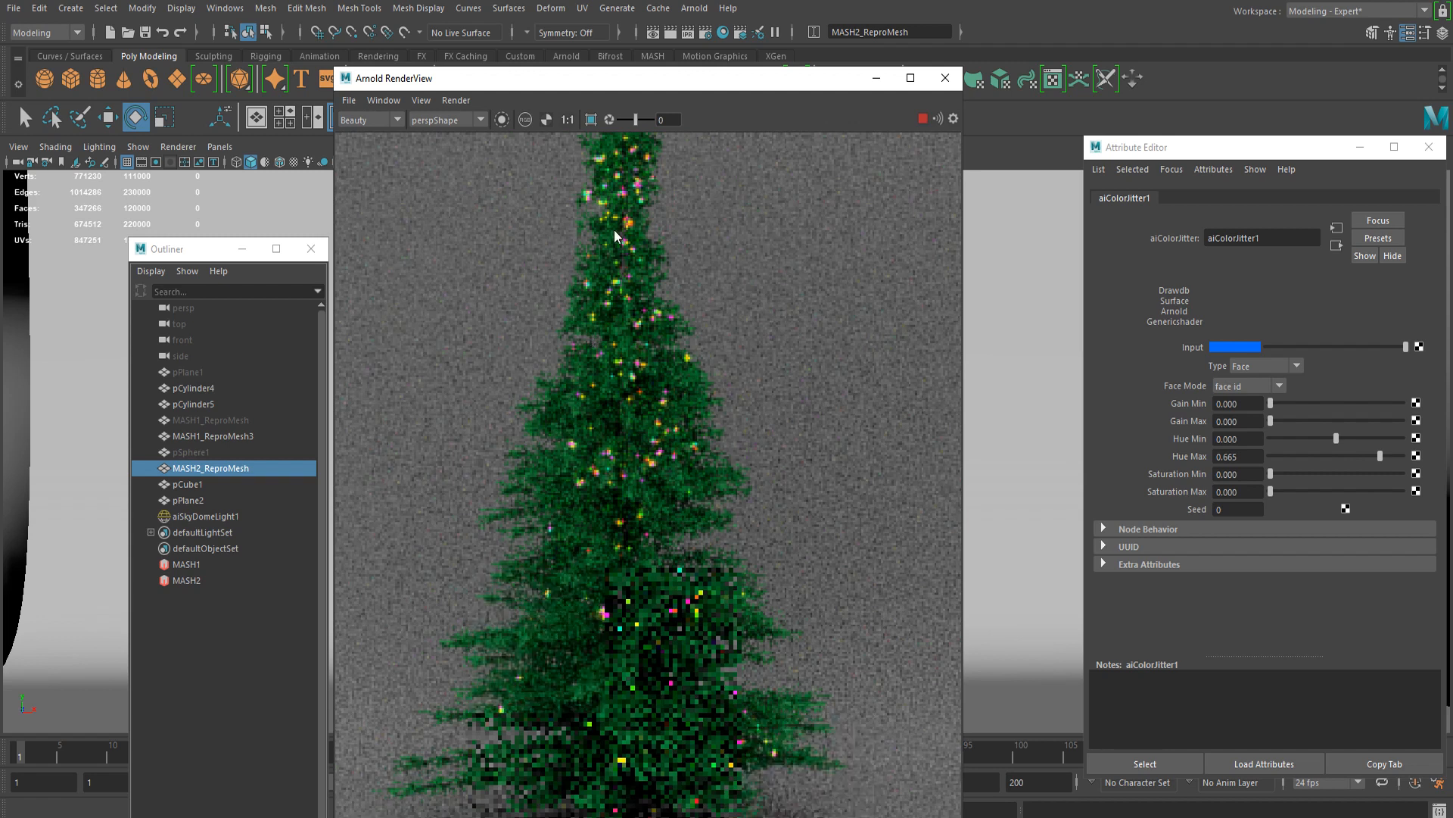
scroll(613, 484, down, 3)
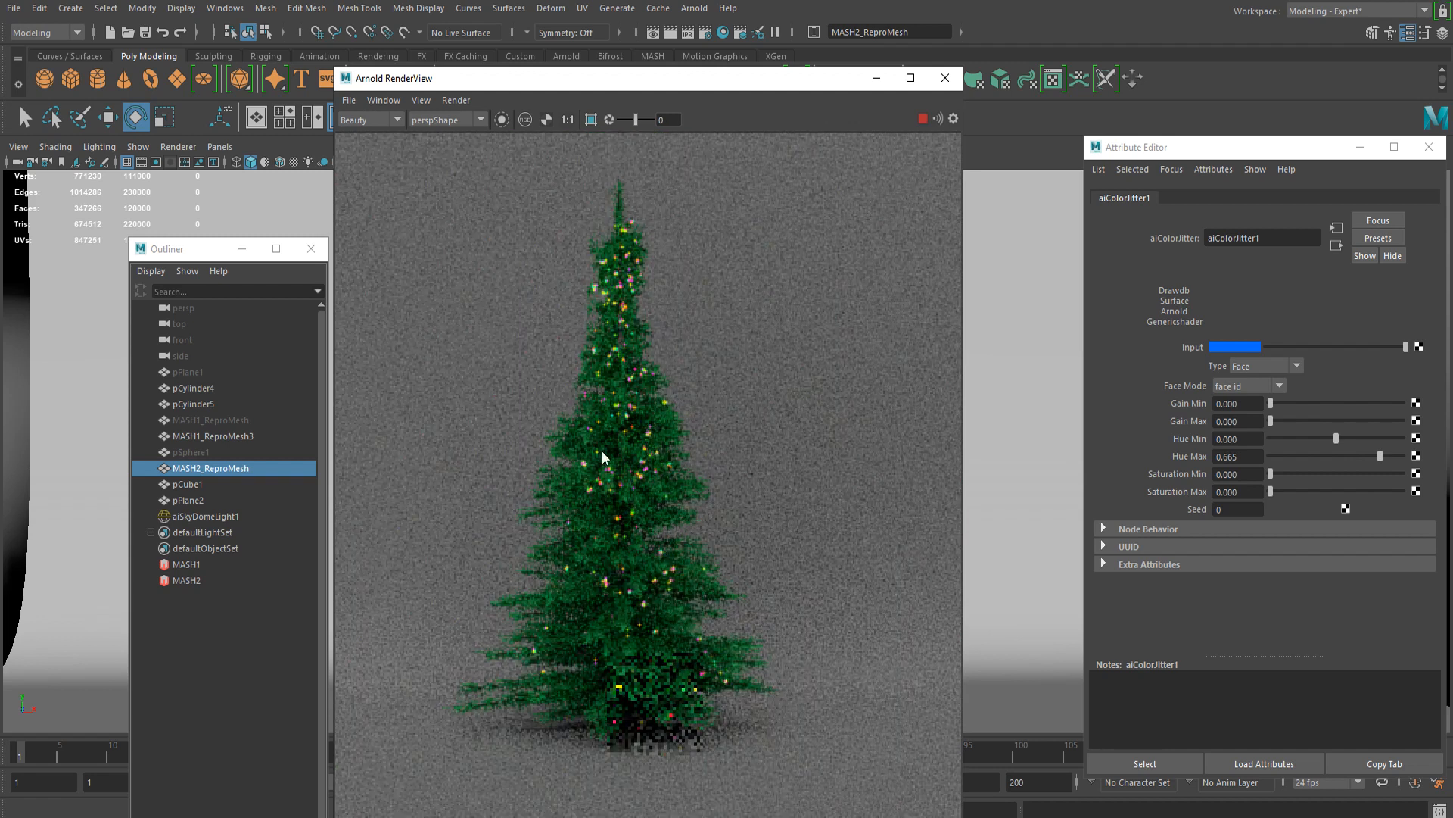
scroll(715, 426, up, 2)
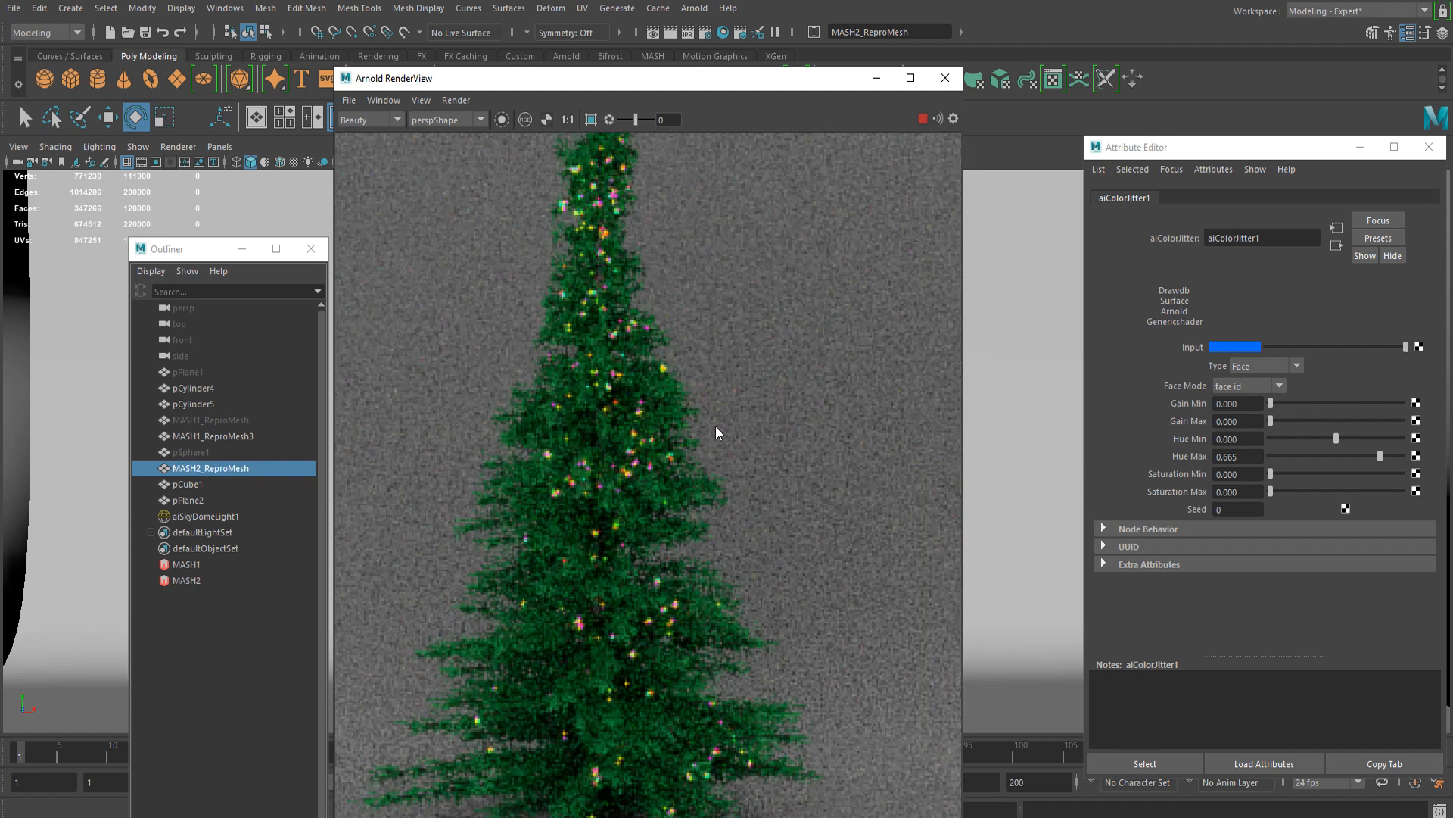
scroll(851, 191, down, 3)
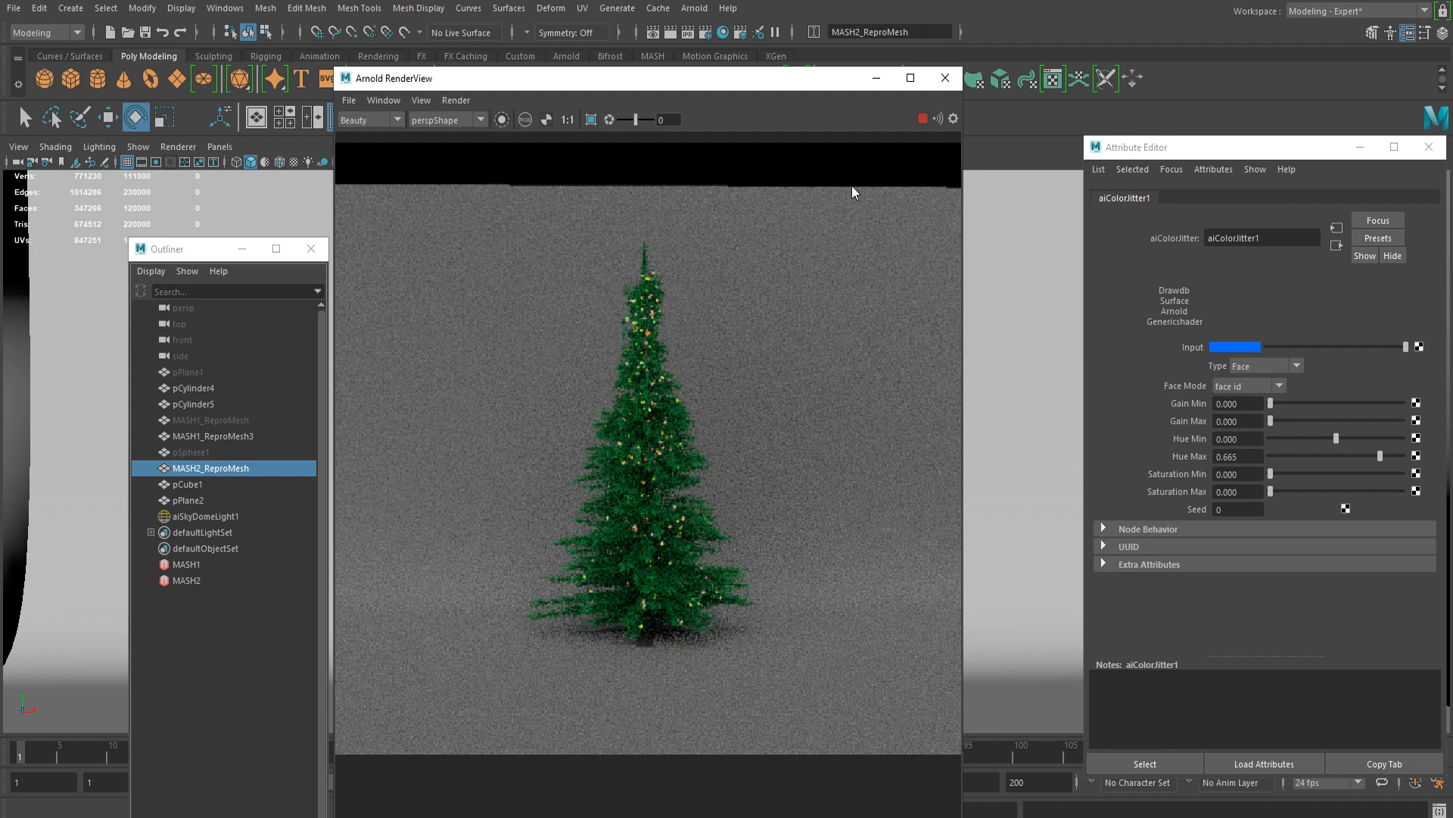
Step: Close the Arnold RenderView, Attribute Editor and Outliner, and show the resolution gate in the perspective view
click(945, 78)
key(ctrl+a)
click(321, 251)
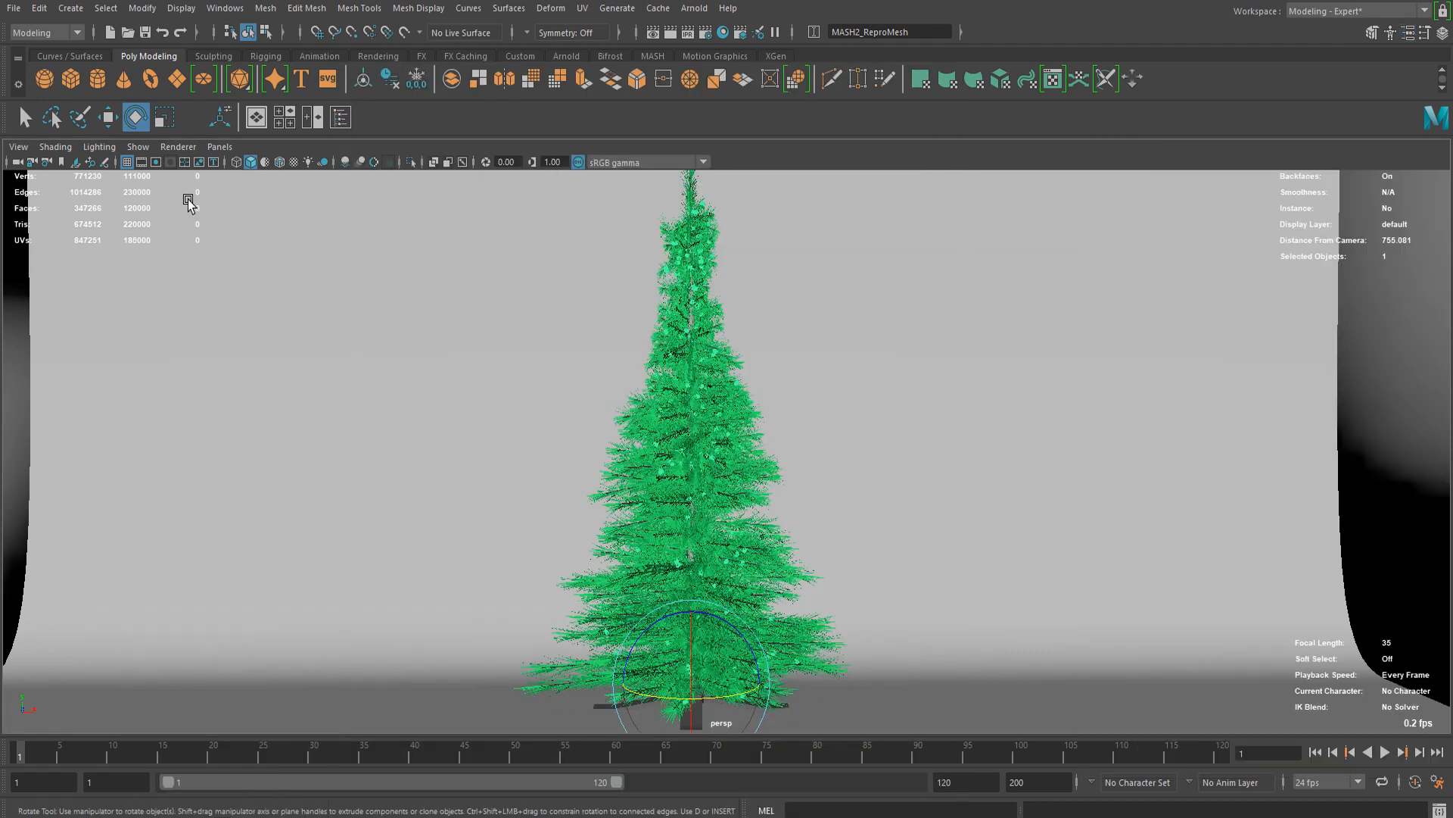
click(170, 162)
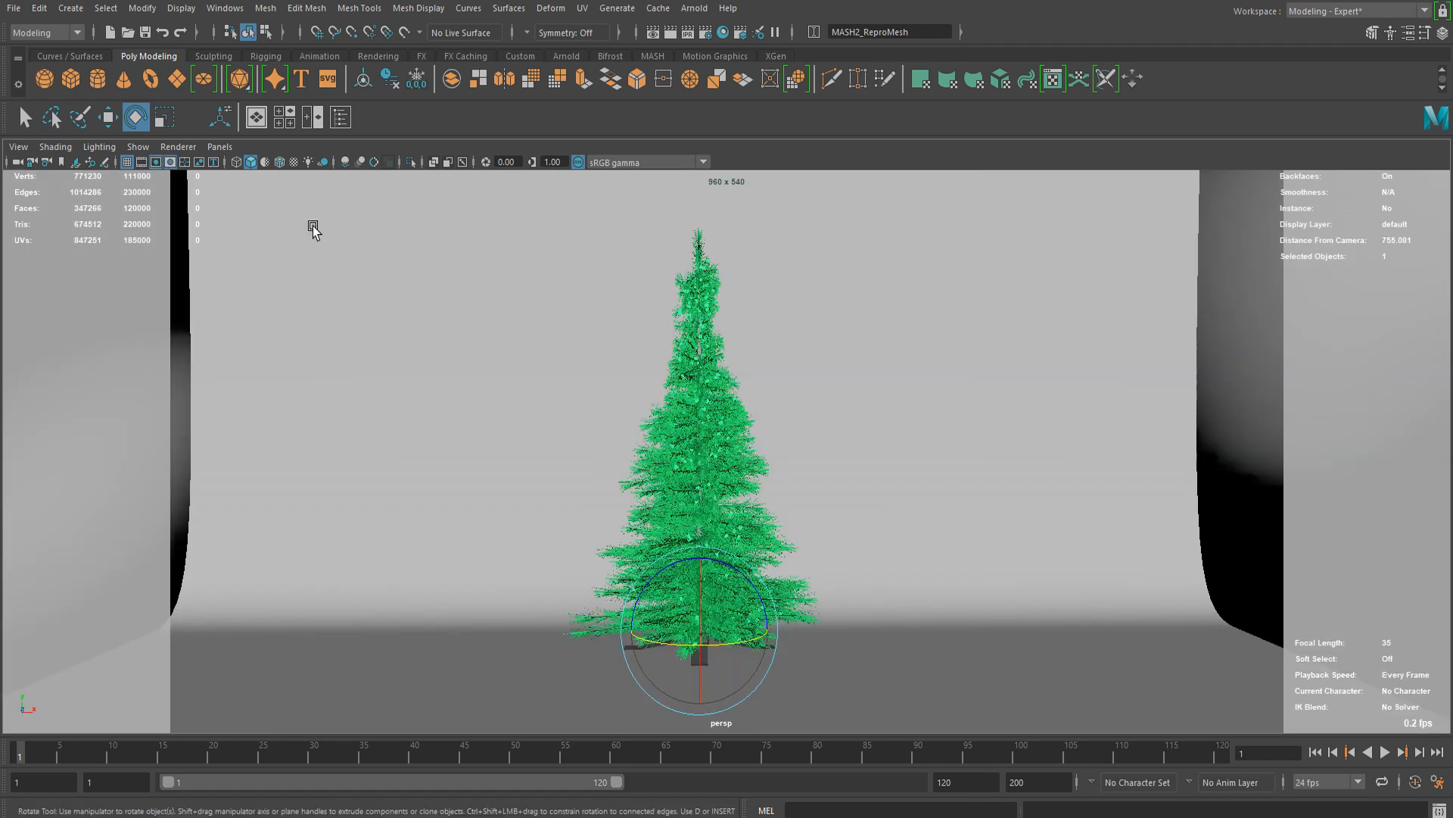
click(18, 147)
mouse_move(104, 486)
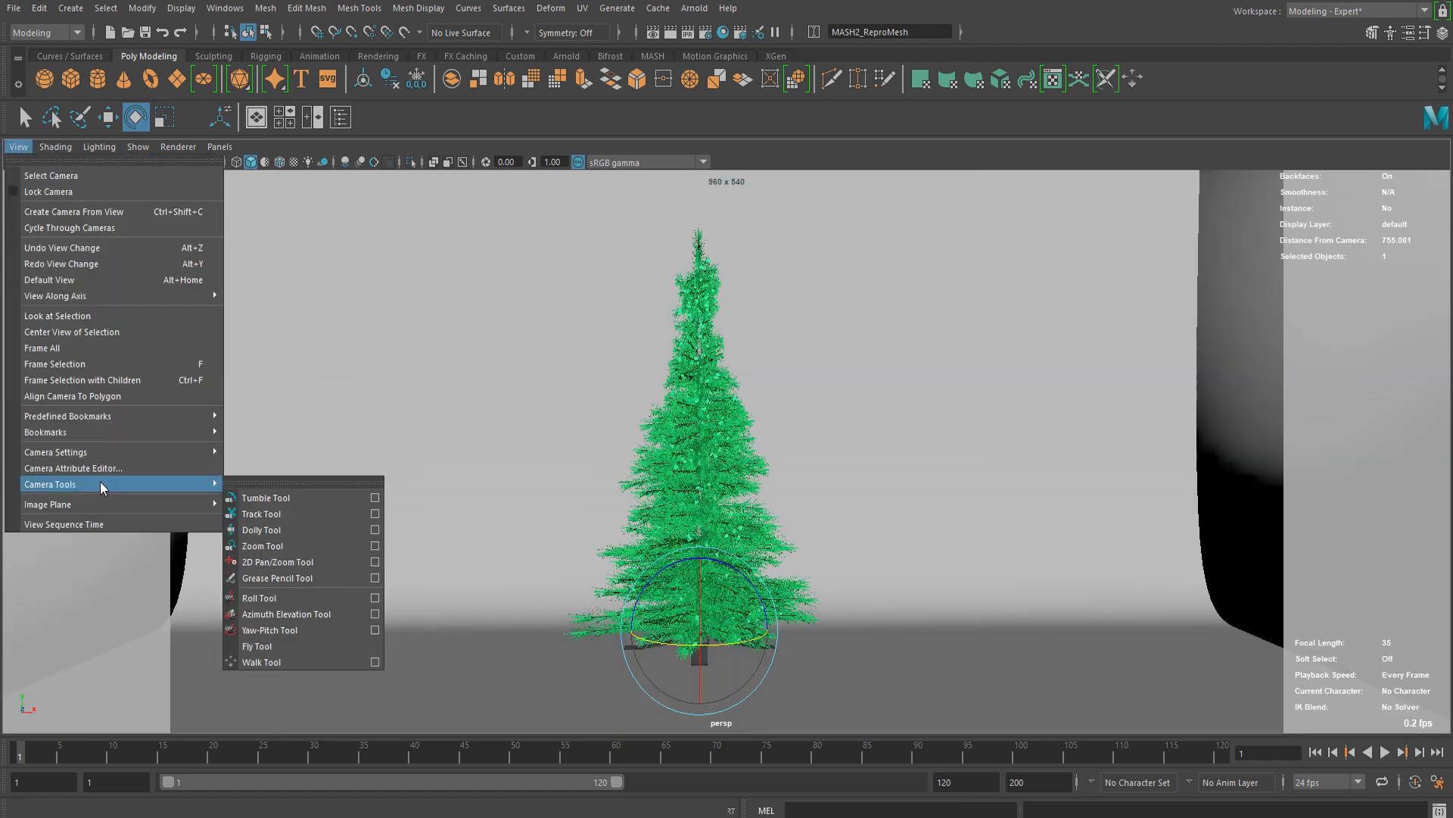
click(459, 231)
Step: Set the render image size preset to 1k_Square, check the Arnold sampling values, and close the Render Settings
click(706, 35)
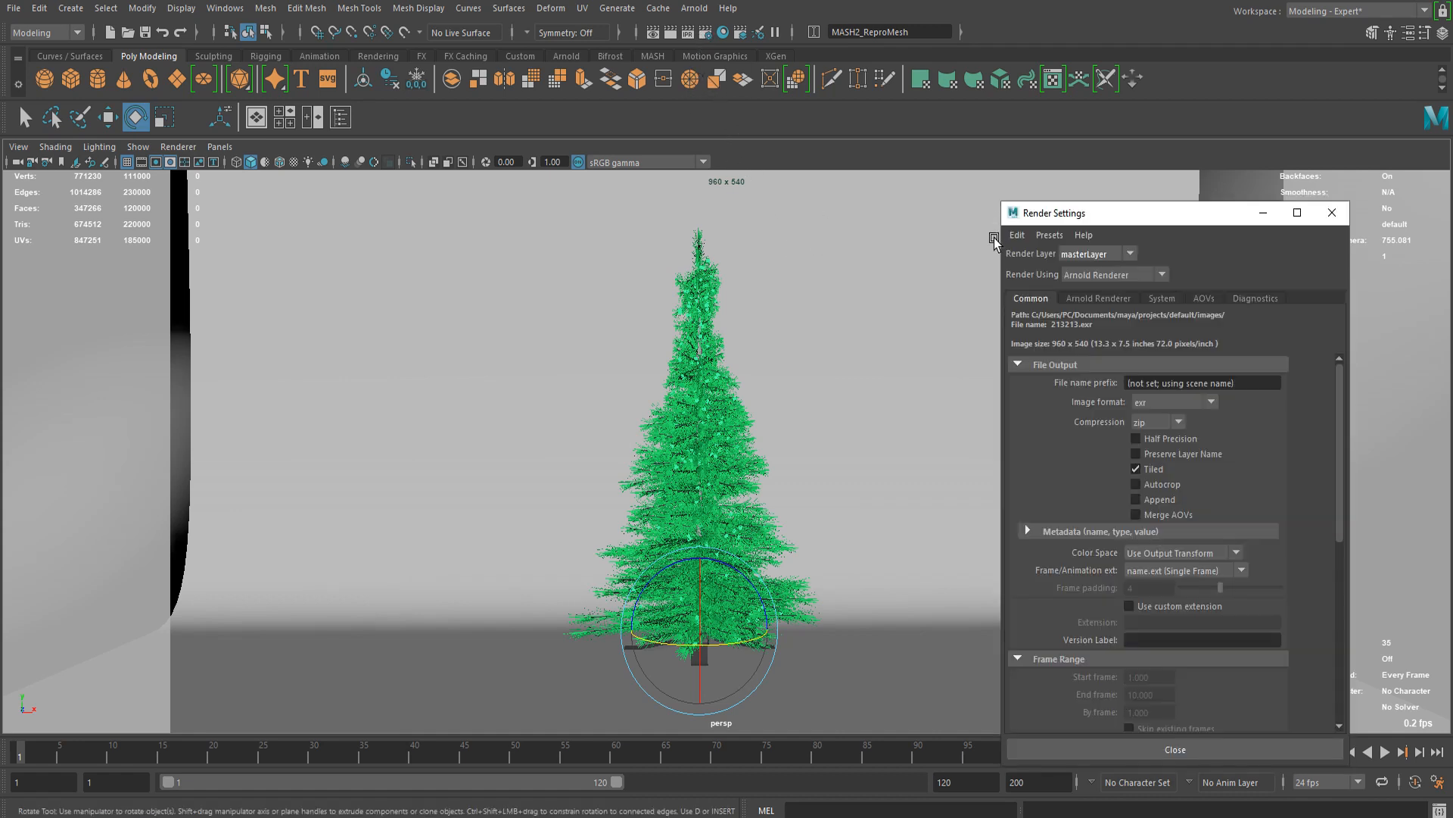
drag(1071, 213, 934, 105)
scroll(1030, 434, down, 8)
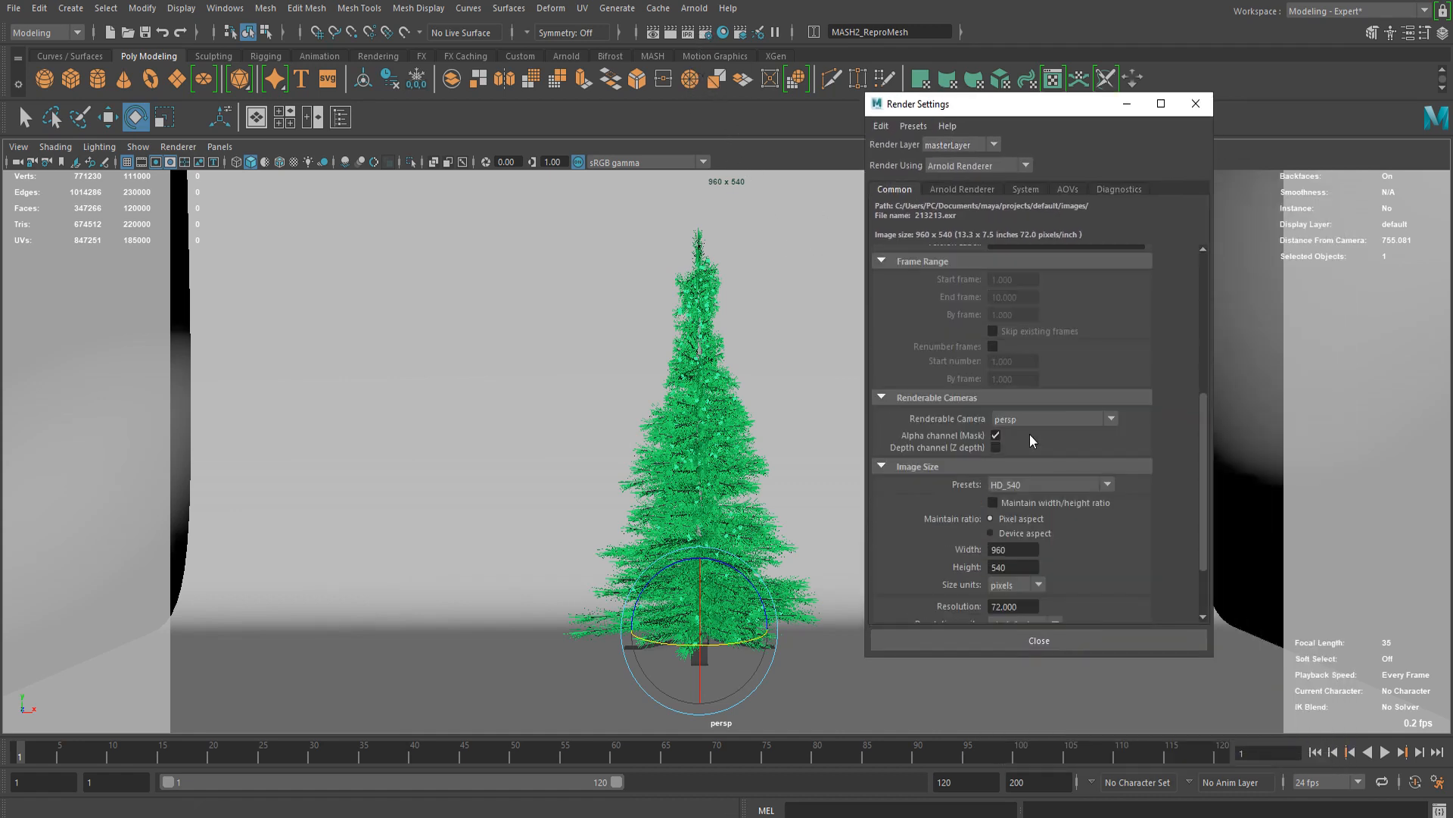
click(1027, 400)
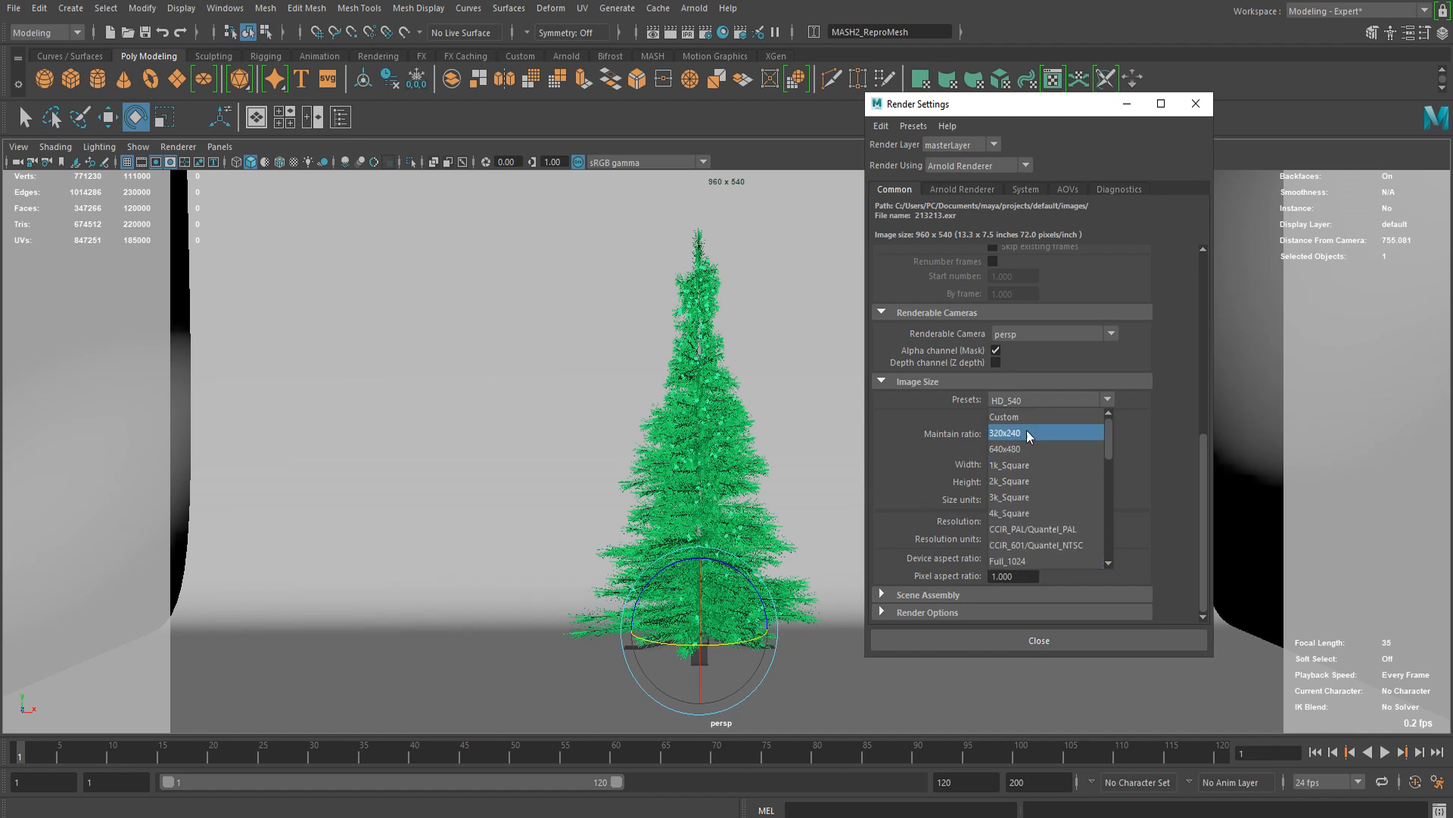
click(1030, 432)
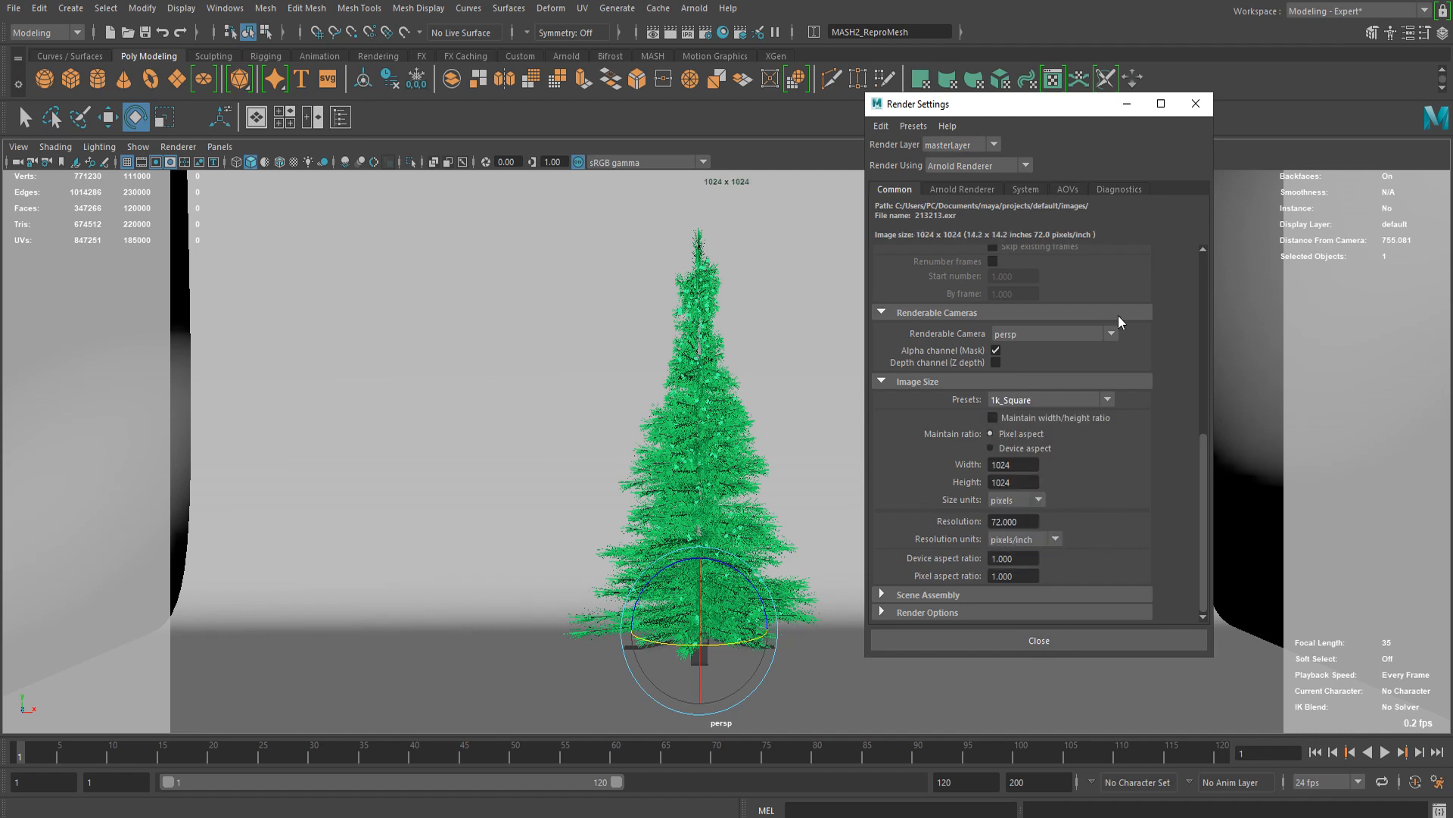
click(962, 190)
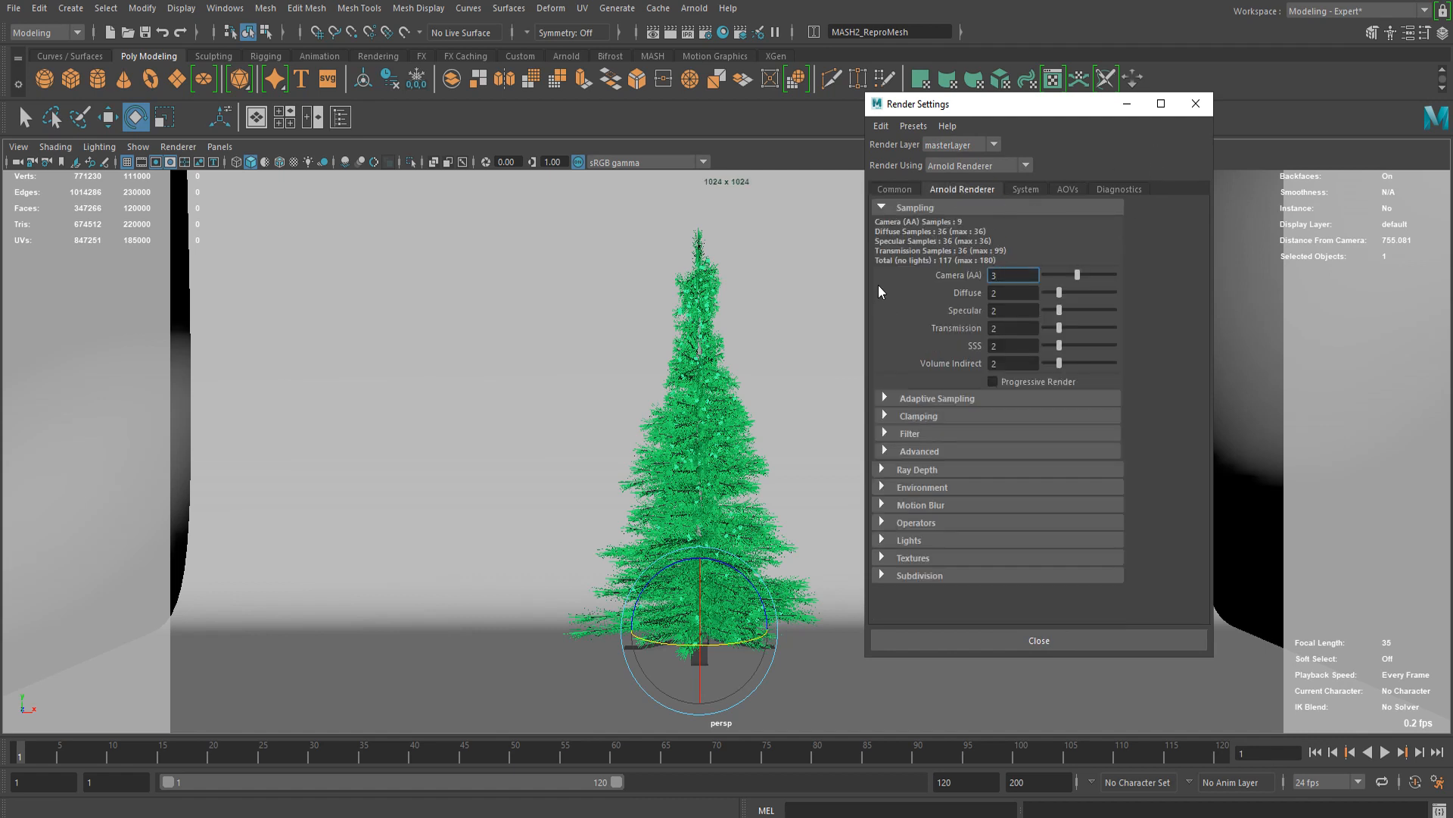
click(1014, 293)
click(1014, 310)
click(1196, 104)
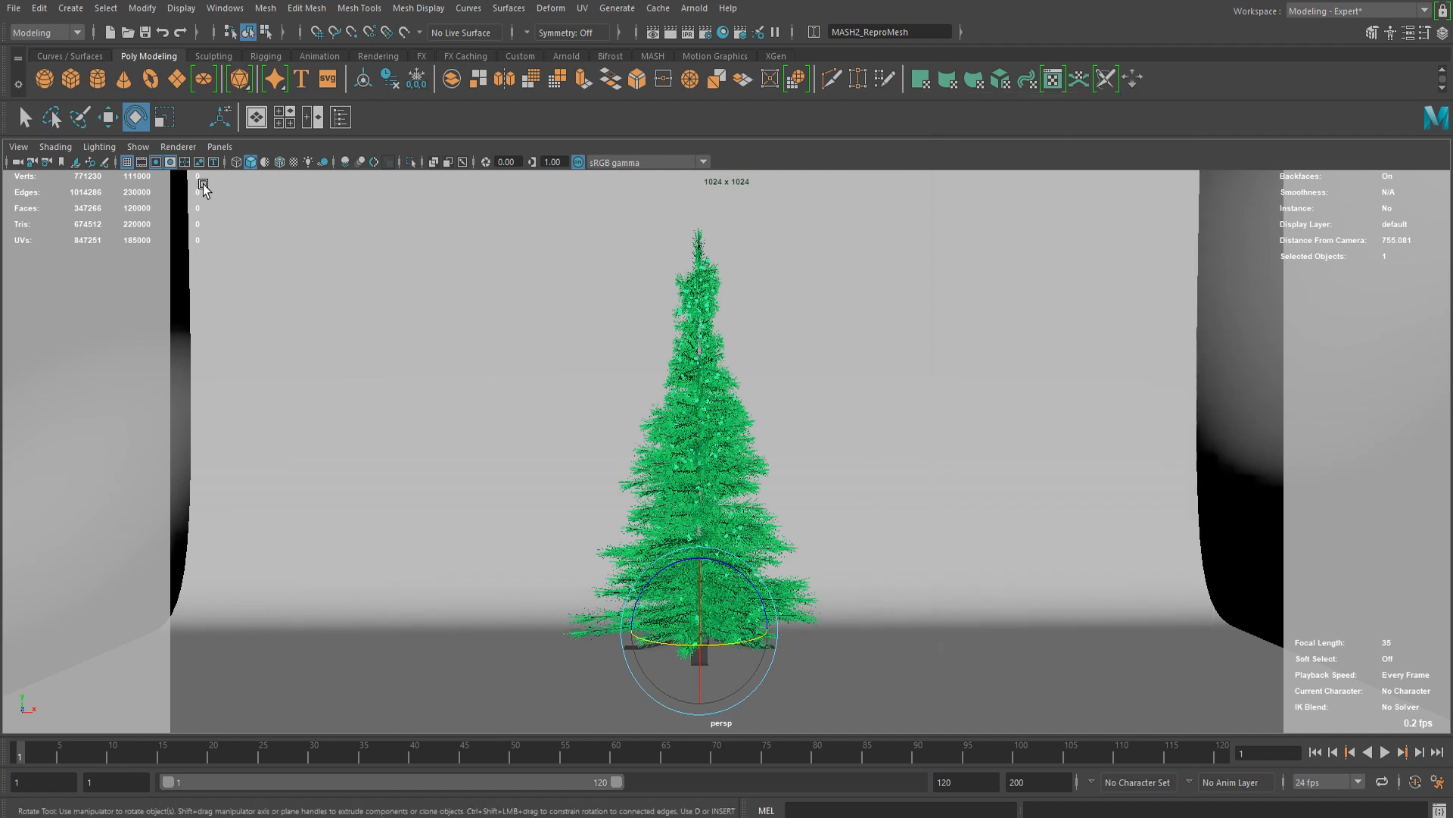
Step: Set the perspective camera's gate fit to Vertical, frame the tree inside the square resolution gate, and select the skydome light
click(18, 147)
mouse_move(78, 487)
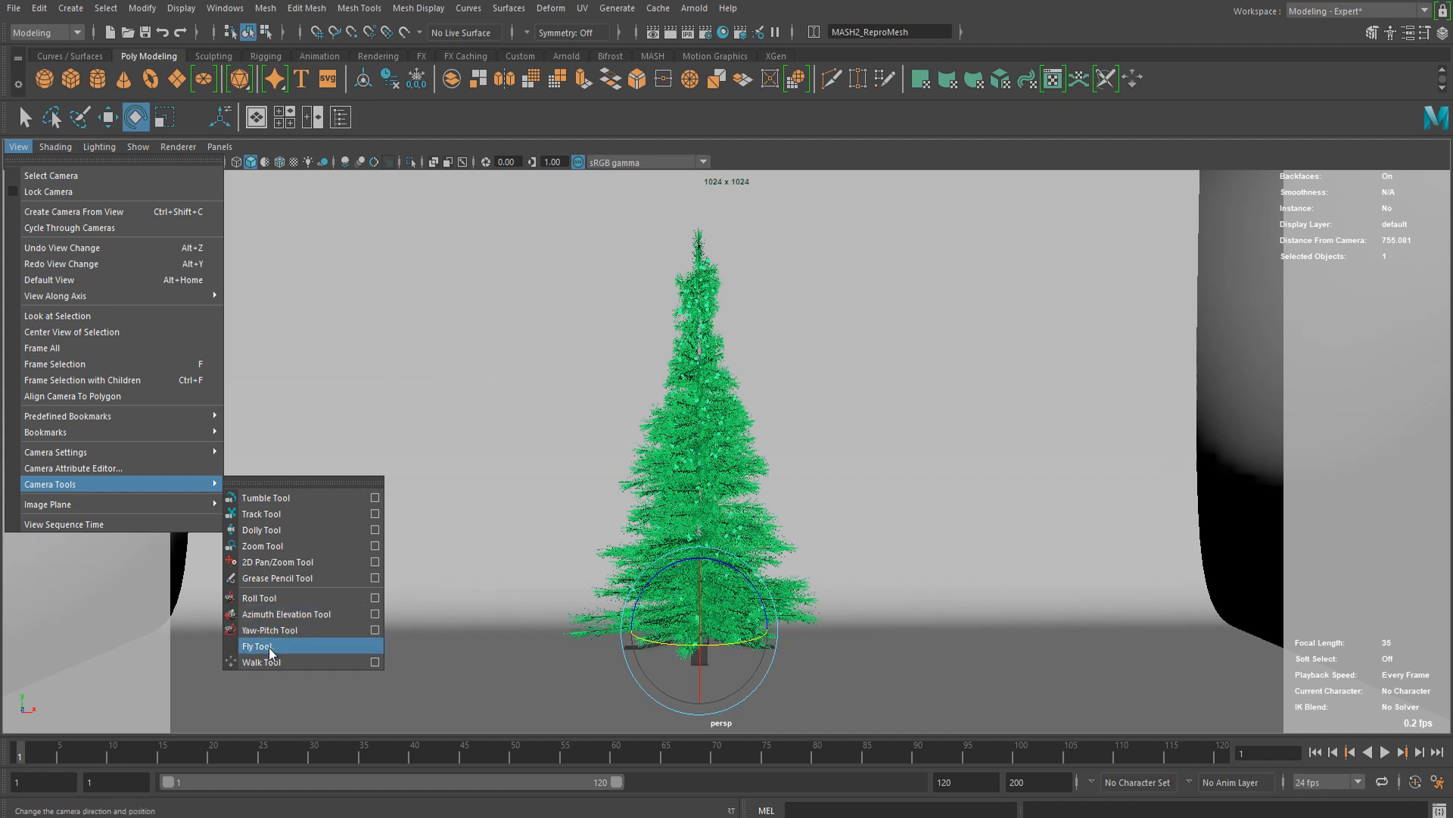
mouse_move(65, 454)
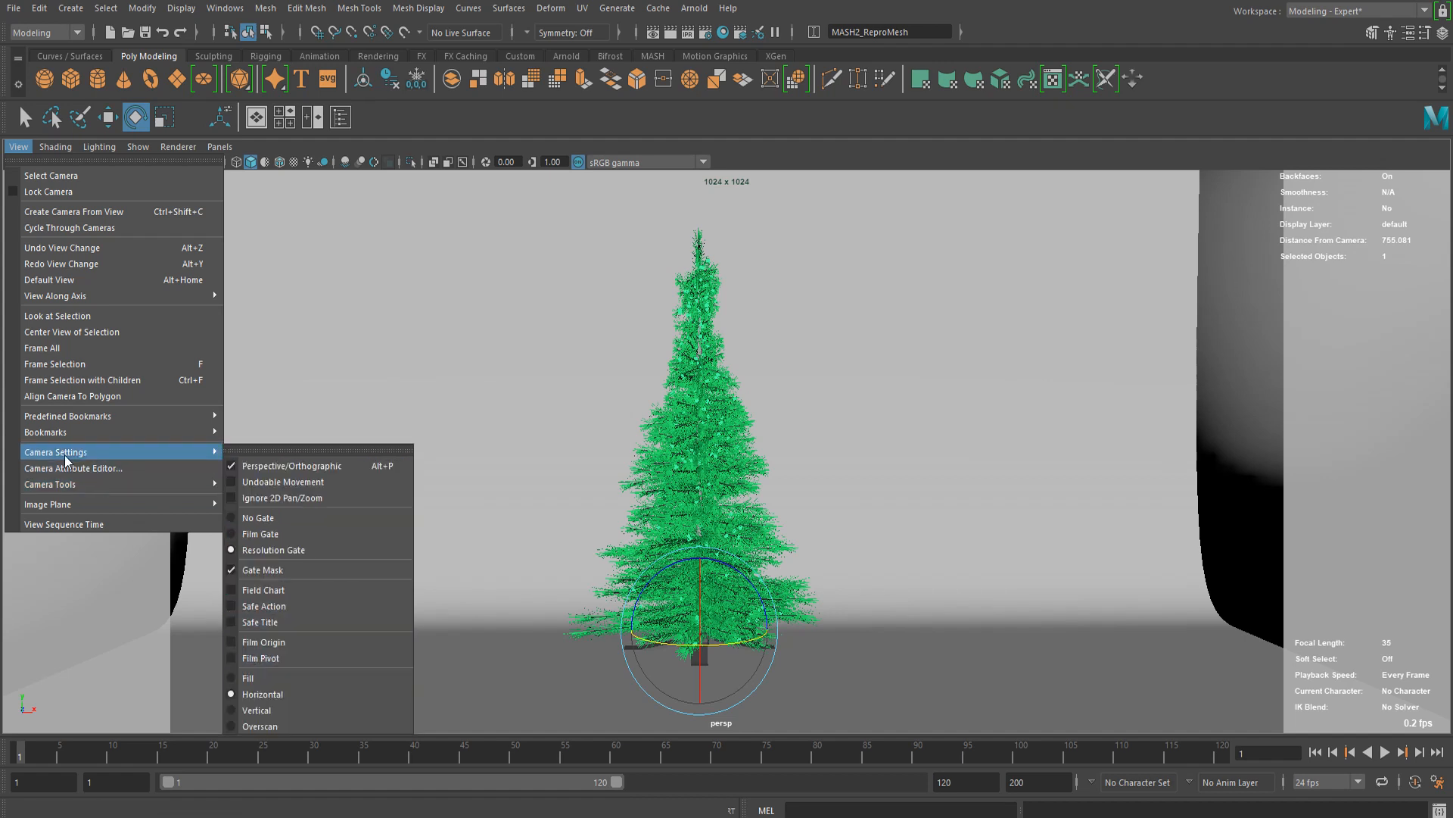
click(293, 708)
scroll(620, 556, up, 6)
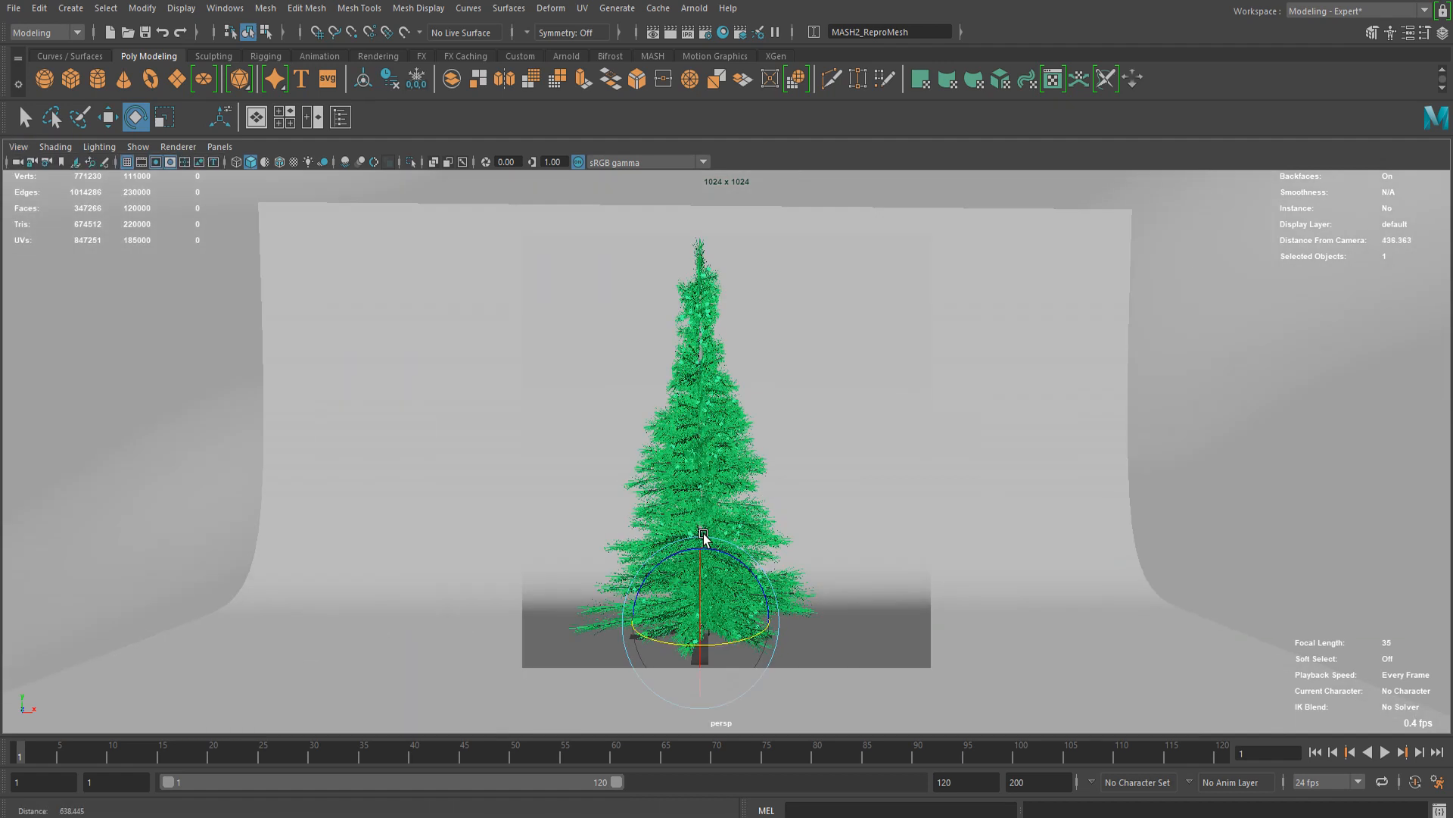
scroll(590, 459, down, 2)
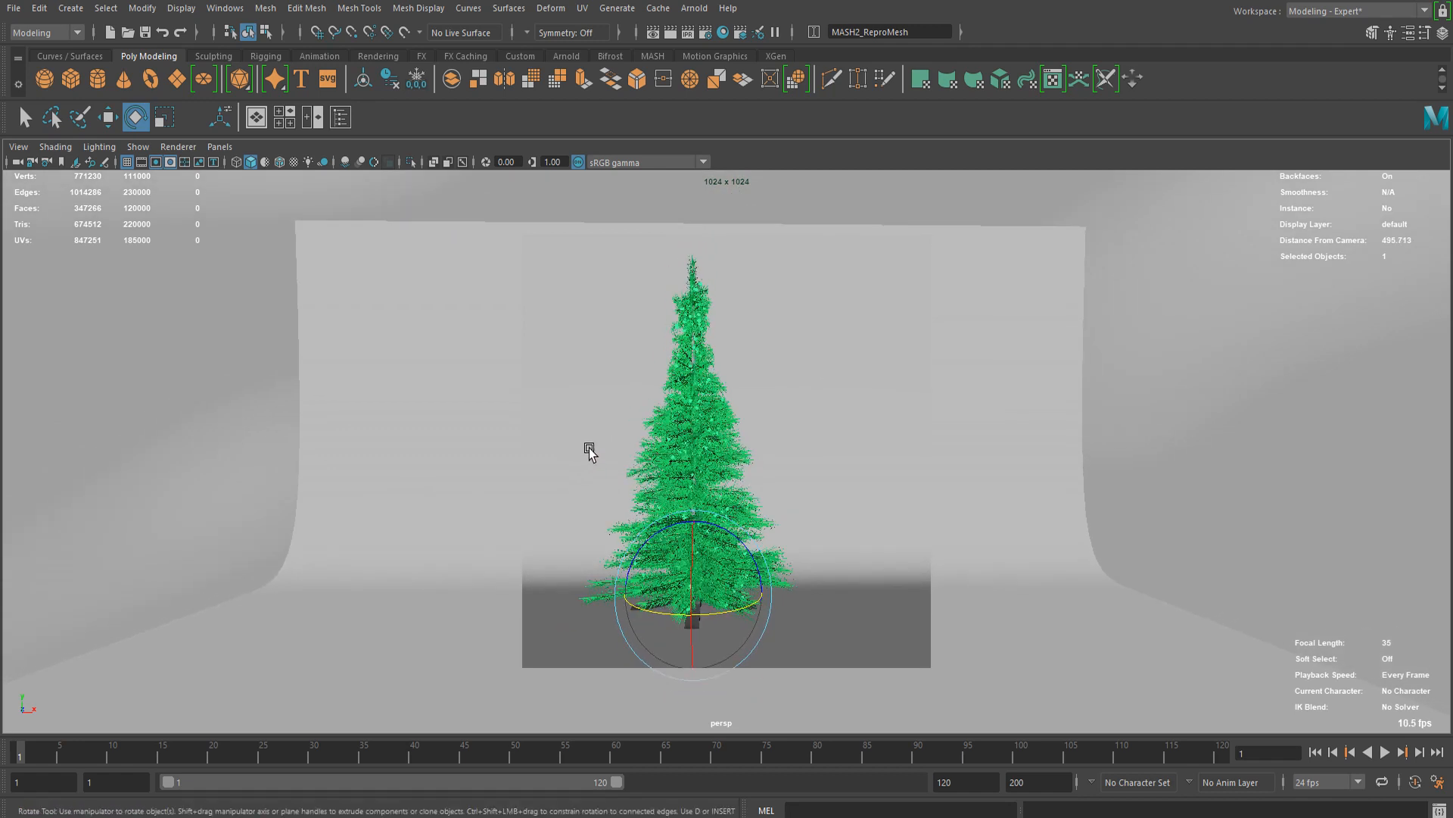
alt+middle_drag(590, 452, 616, 445)
scroll(629, 442, up, 3)
scroll(647, 437, down, 1)
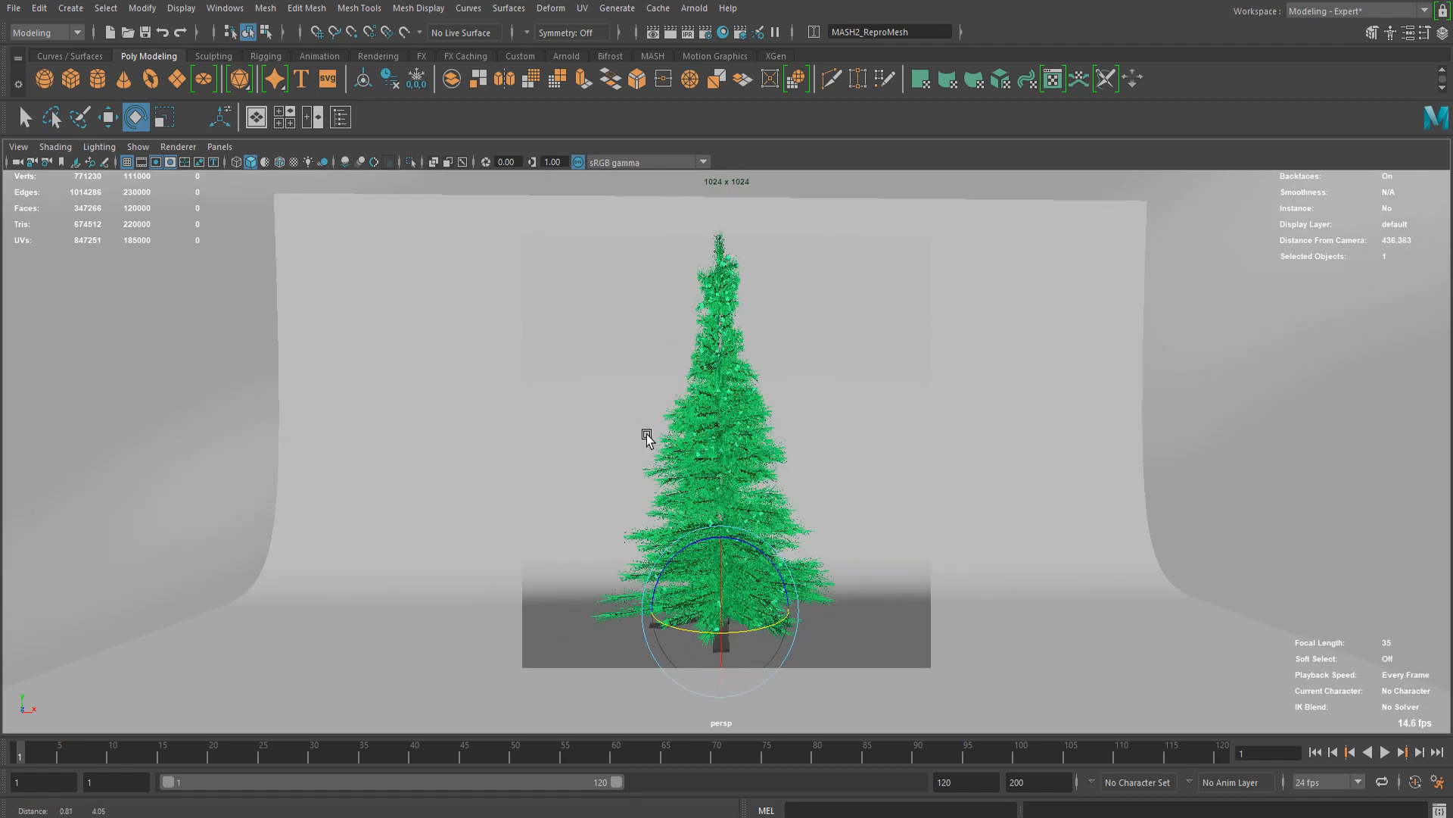
click(1190, 496)
scroll(996, 350, down, 1)
scroll(994, 353, down, 1)
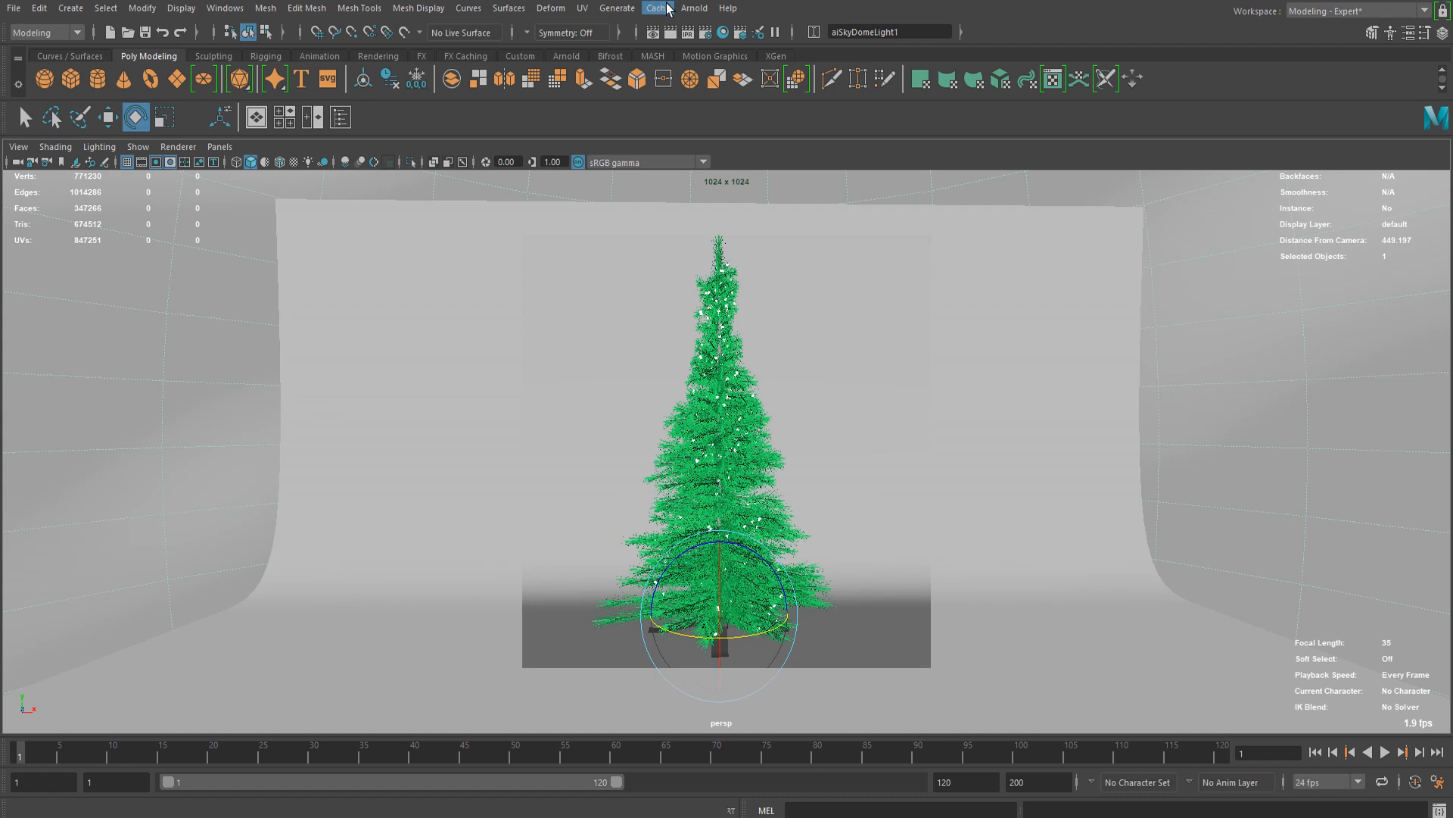
Step: Render the scene in the Arnold RenderView and raise the display exposure to 0.68
click(694, 7)
click(712, 43)
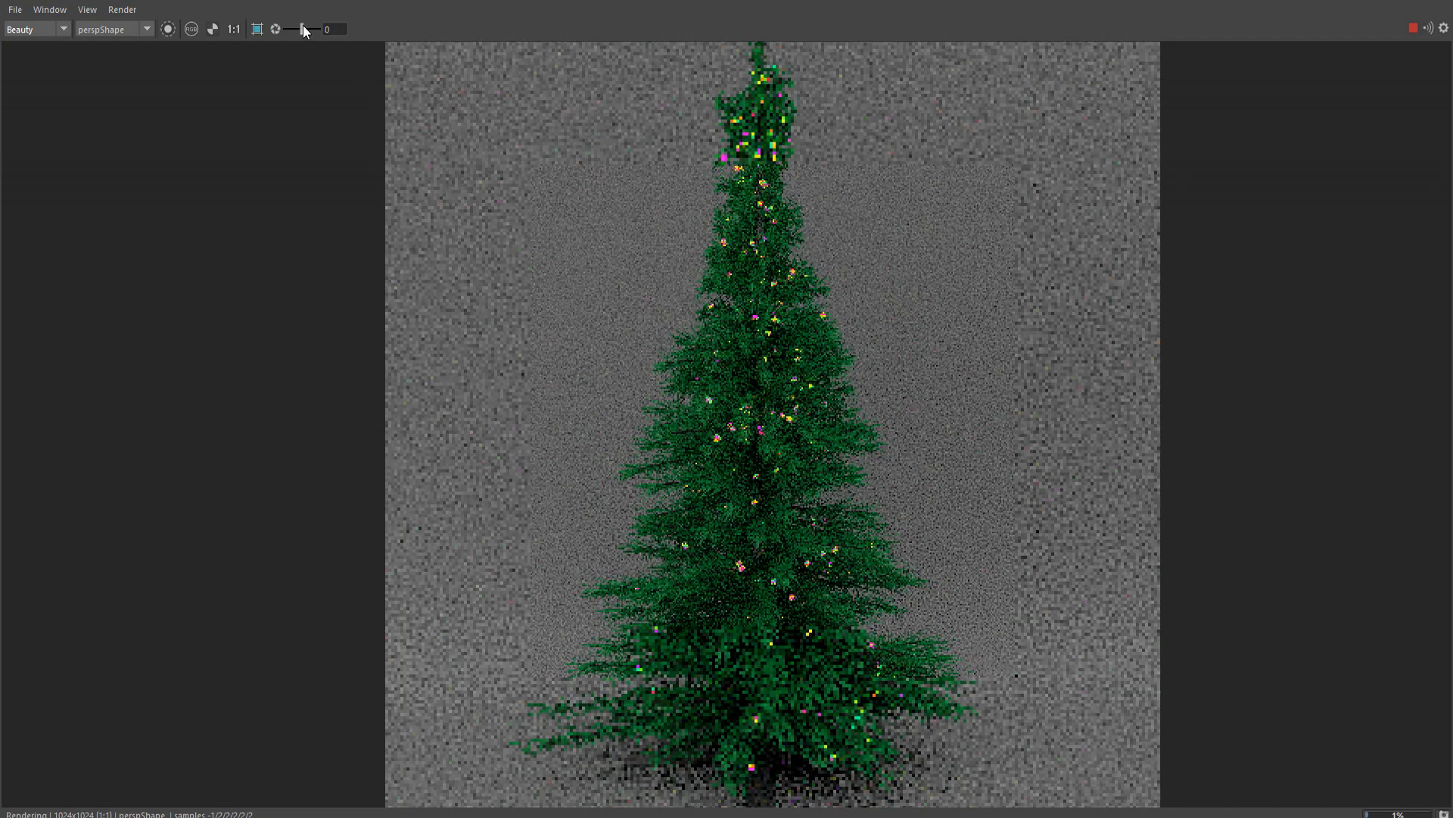
drag(303, 25, 305, 26)
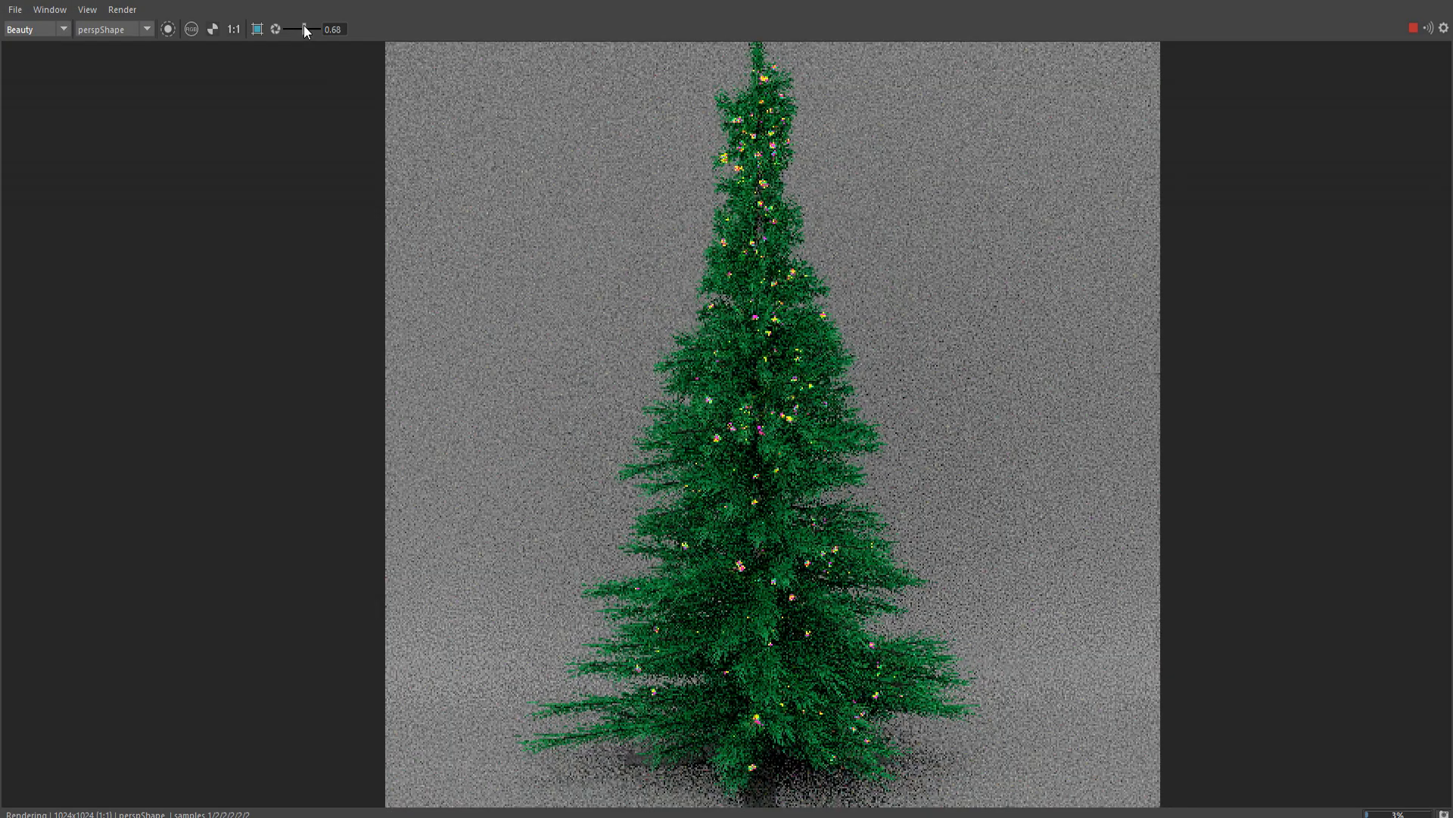